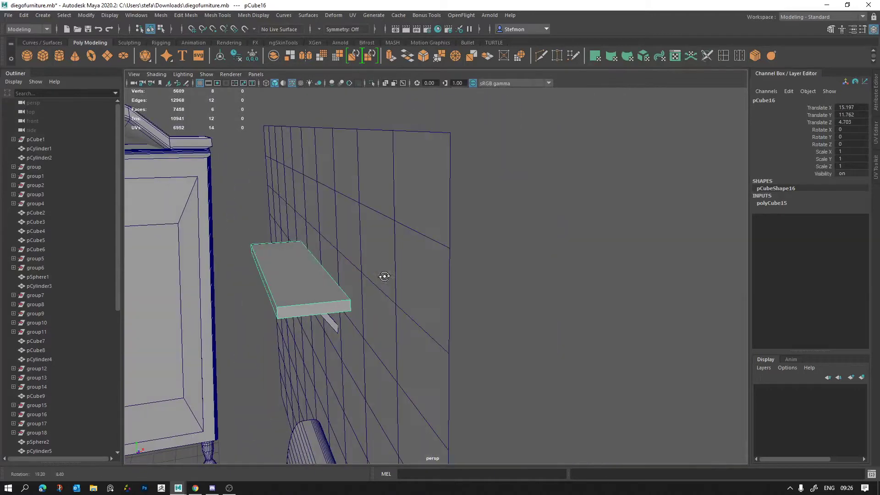
Isolate the wall shelf board, delete its back face that meets the wall, and show the whole scene again
left_click(371, 82)
left_click_drag(430, 195, 380, 211, "alt")
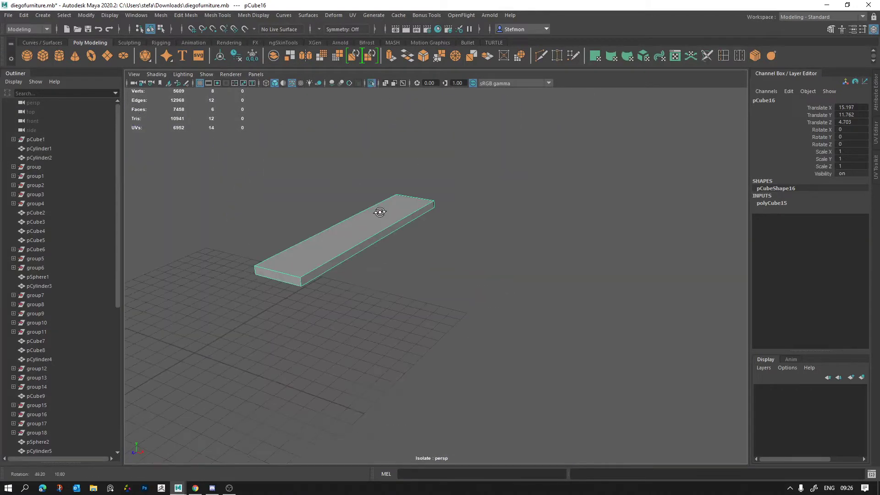
right_click_drag(364, 247, 363, 255)
left_click(367, 244)
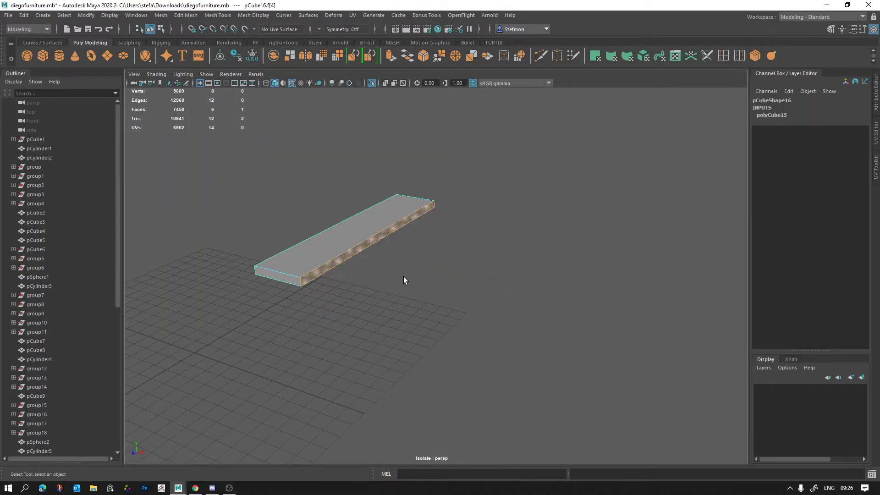
key("Delete")
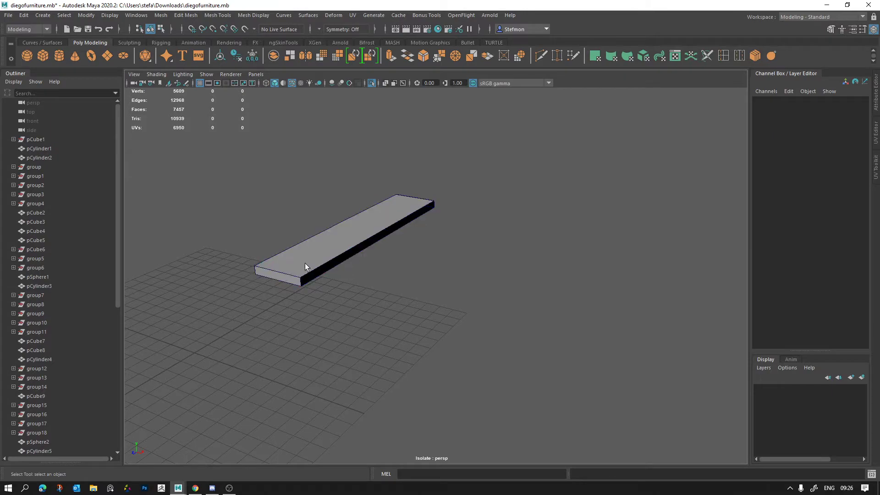
left_click(371, 84)
left_click_drag(362, 212, 455, 238, "alt")
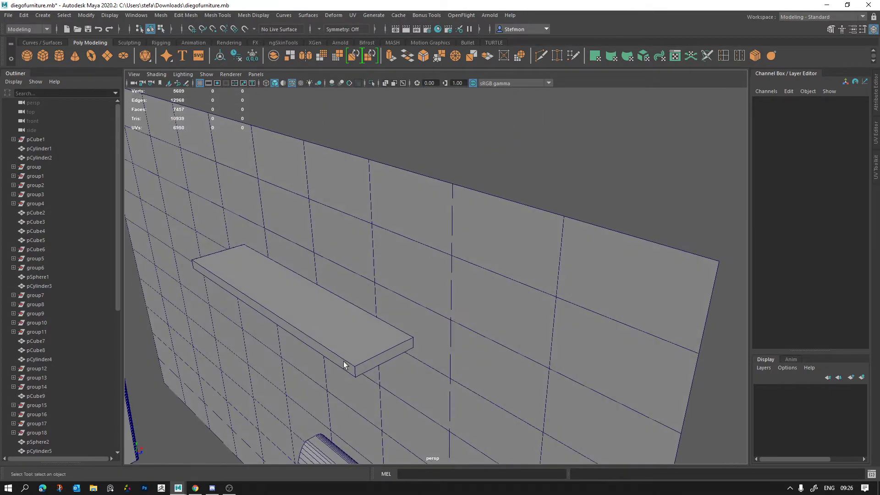
Look over the scene from the wall shelf across to the wardrobe and the chest of drawers
middle_click_drag(344, 363, 510, 78, "alt")
middle_click_drag(504, 344, 668, 259, "alt")
middle_click_drag(452, 294, 690, 328, "alt")
mouse_move(560, 300)
middle_mouse_down("alt")
mouse_move(624, 285)
mouse_move(590, 250)
middle_mouse_up("alt")
left_click_drag(453, 366, 389, 261, "alt")
left_click(403, 261)
right_click_drag(388, 260, 285, 259, "alt")
middle_click_drag(285, 259, 298, 224, "alt")
left_click(381, 255)
right_click_drag(382, 256, 465, 277, "alt")
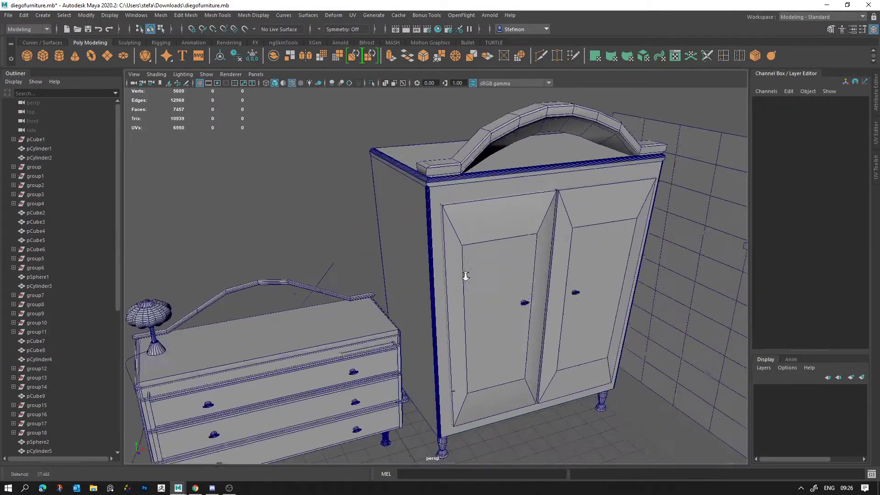
Examine the wardrobe's door, beveled top edges and arched crown up close
left_click(489, 299)
left_click_drag(449, 330, 454, 355, "alt")
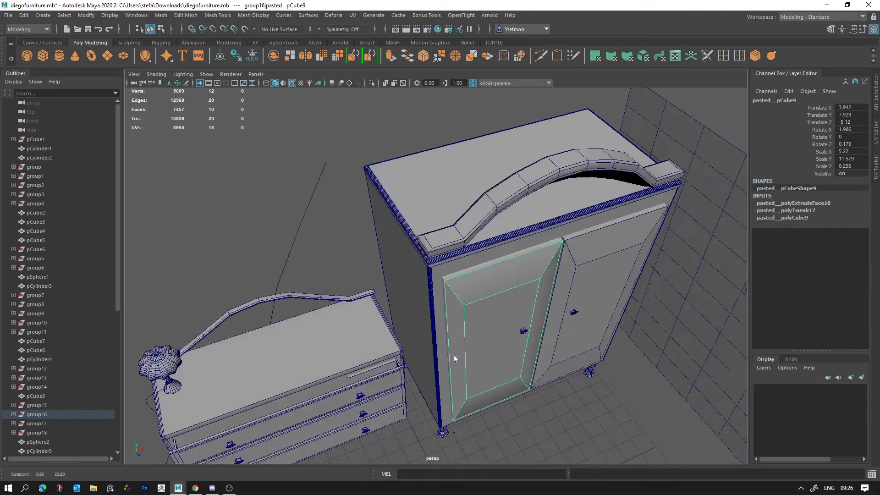
left_click(406, 180)
left_click_drag(441, 323, 449, 293, "alt")
right_click_drag(390, 188, 461, 202, "alt")
middle_click_drag(460, 201, 460, 297, "alt")
right_click_drag(460, 296, 479, 337, "alt")
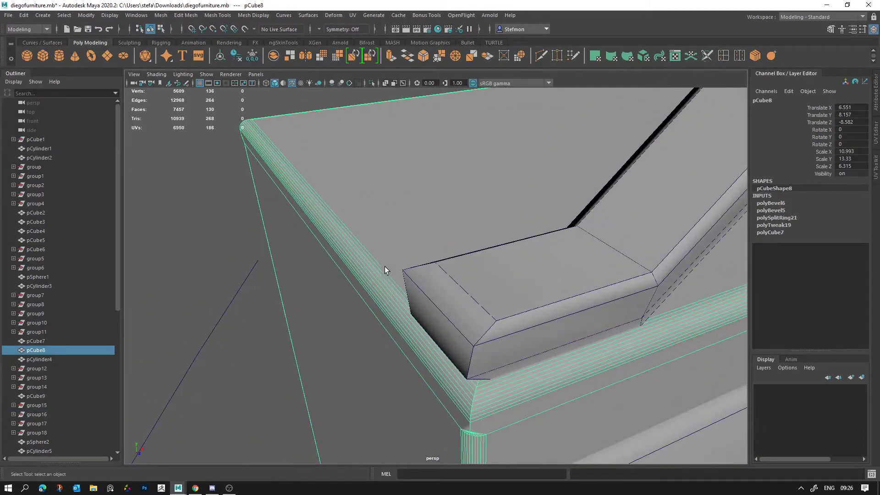
right_click_drag(508, 366, 456, 321, "alt")
right_click_drag(555, 324, 486, 316, "alt")
middle_click_drag(468, 330, 446, 241, "alt")
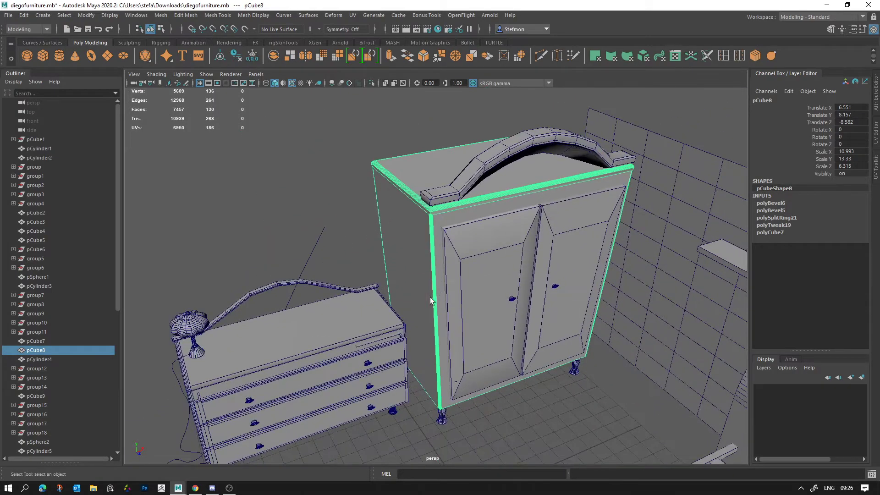
middle_click_drag(436, 294, 440, 274, "alt")
right_click_drag(420, 117, 439, 123, "alt")
middle_click_drag(440, 124, 424, 217, "alt")
Review the scene's object list and the construction history of the wardrobe body and the chest of drawers
left_click(291, 186)
scroll(51, 261, "down", 6)
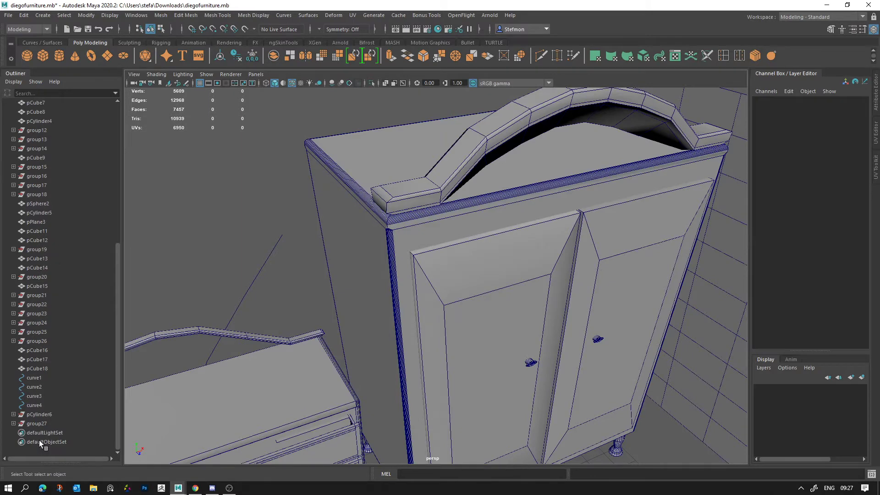
scroll(44, 254, "up", 6)
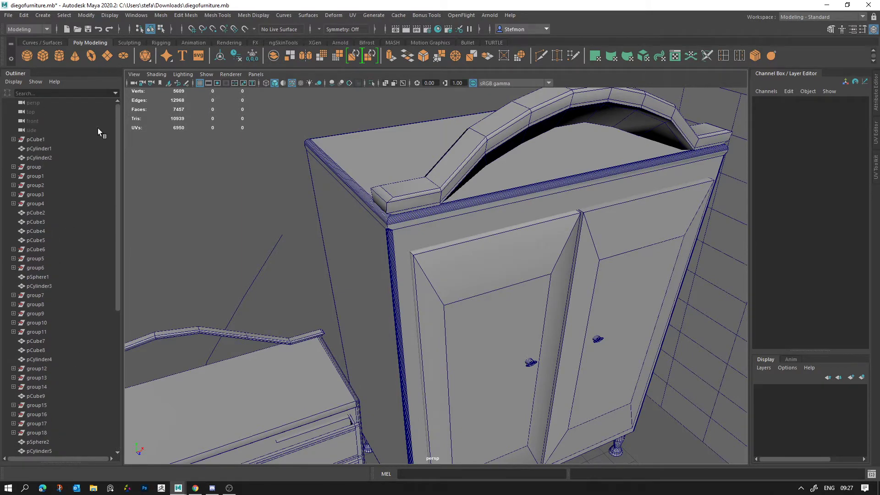
left_click(563, 262)
left_click(657, 120)
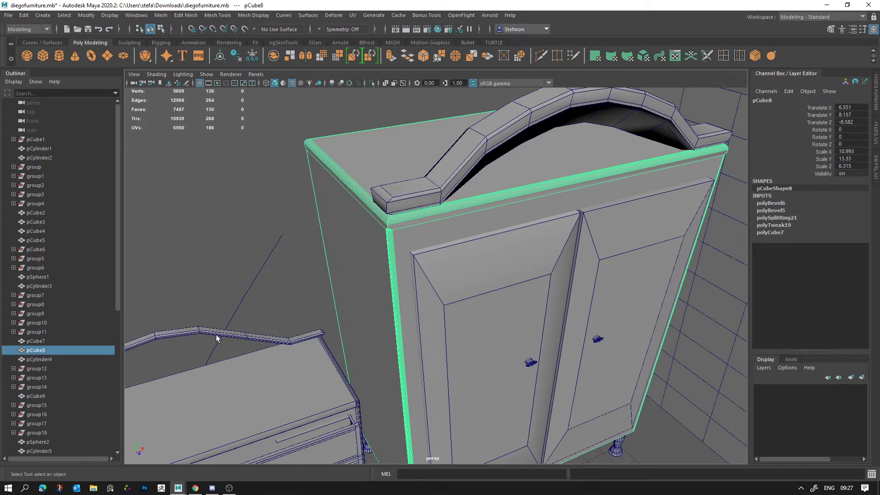
left_click(232, 422)
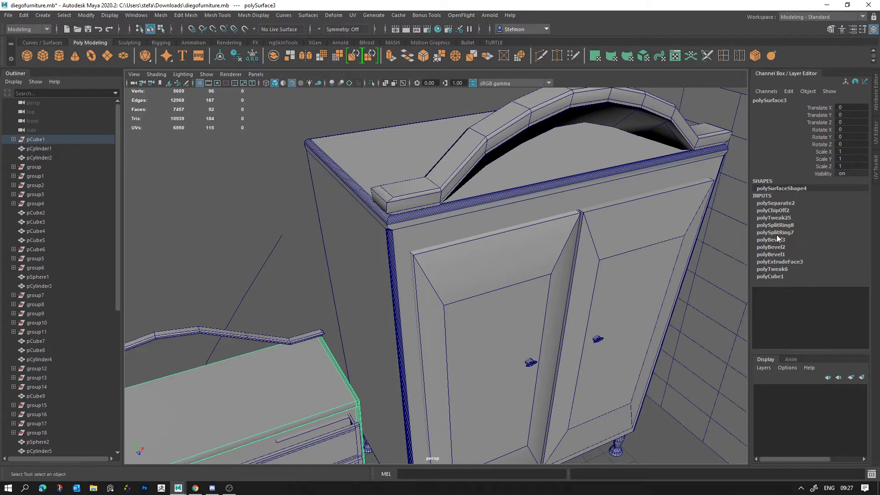
scroll(447, 258, "down", 8)
Delete the construction history of all objects and check it on the wardrobe door and the chest of drawers
left_click(376, 203)
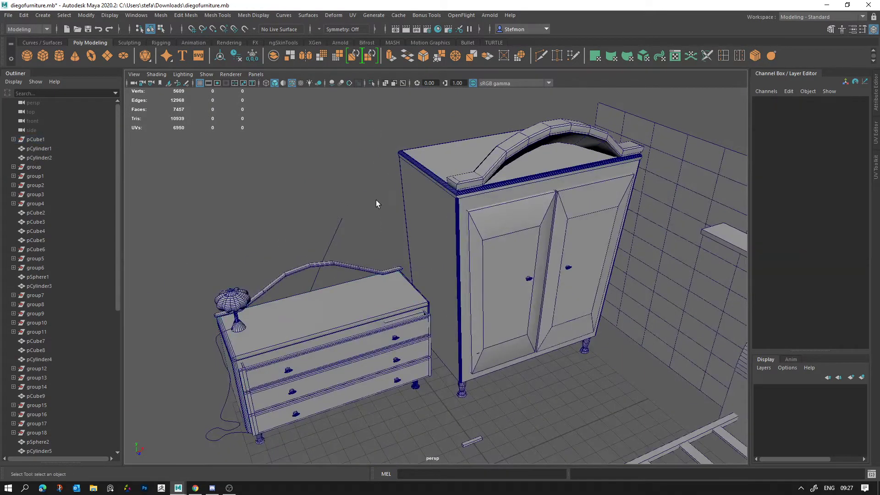
left_click(24, 15)
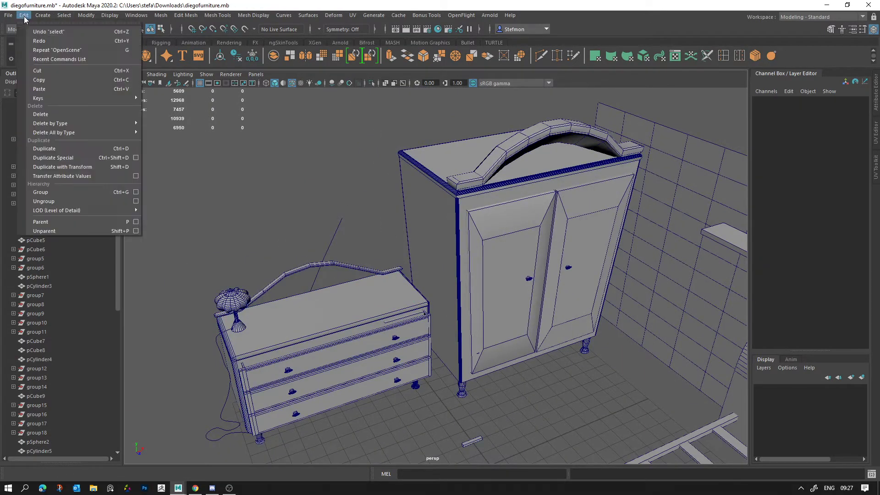
mouse_move(71, 133)
left_click(181, 131)
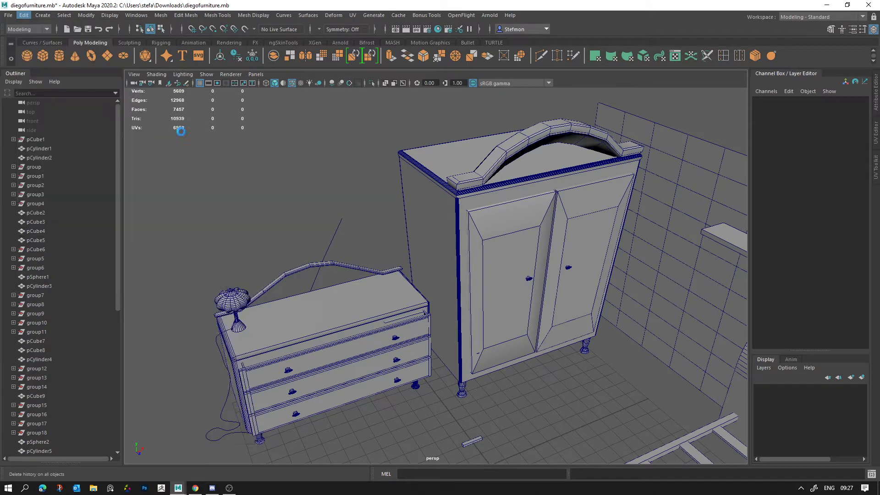
left_click(481, 236)
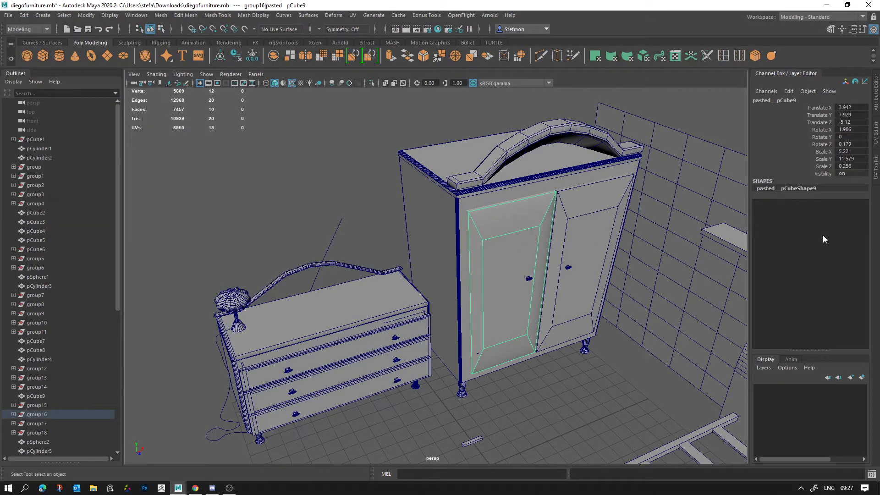
left_click(377, 356)
left_click(347, 267)
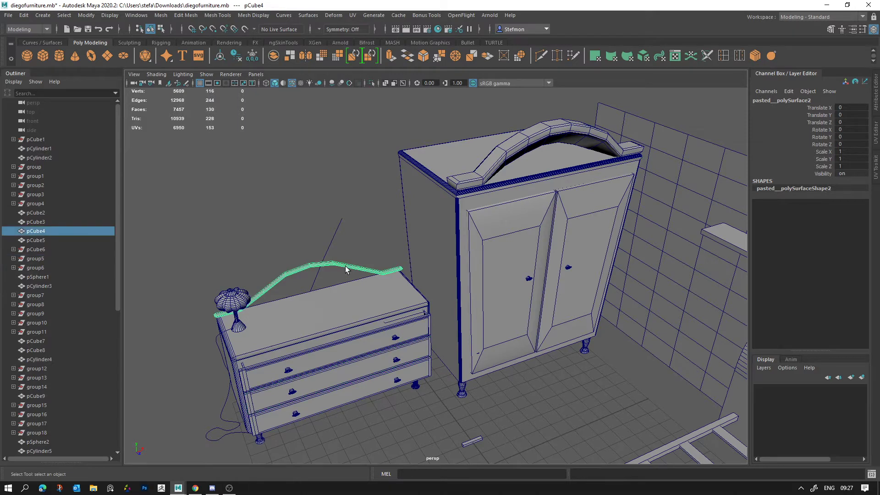
left_click(179, 215)
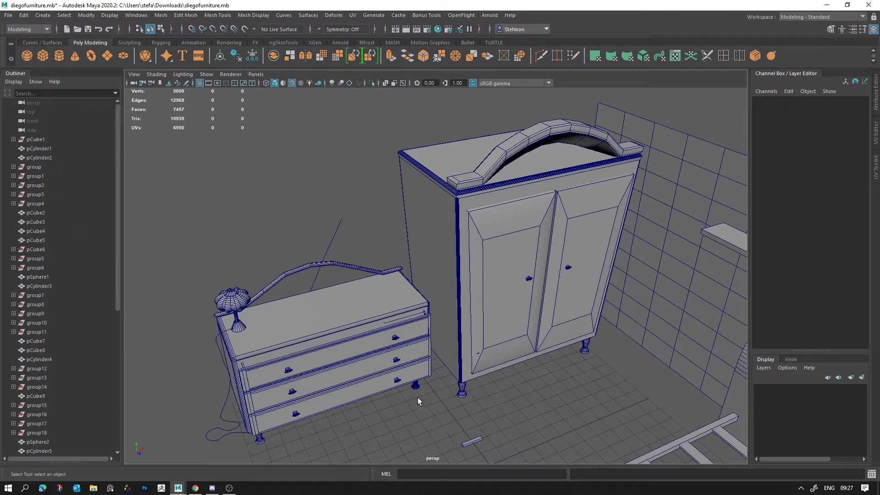
Delete the stray curves lying outside the furniture, including curve2 and curve4
scroll(426, 382, "down", 9)
scroll(475, 328, "up", 4)
left_click(603, 390)
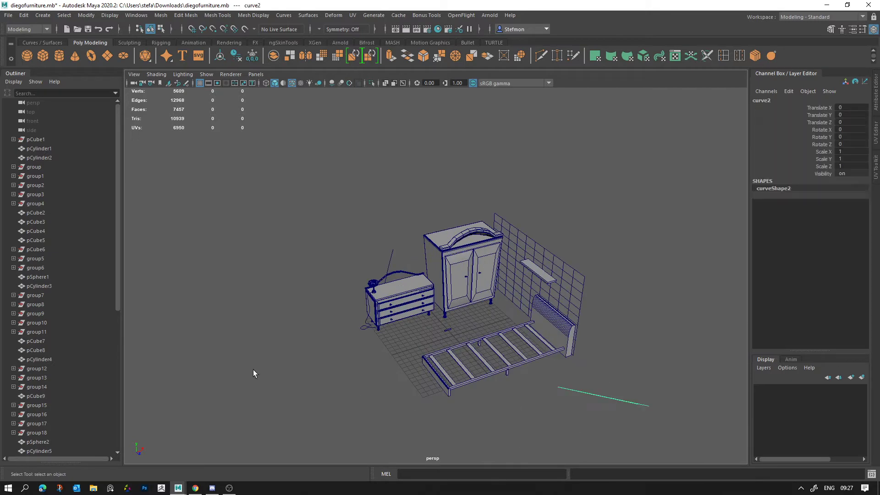
left_click_drag(253, 369, 357, 358, "alt")
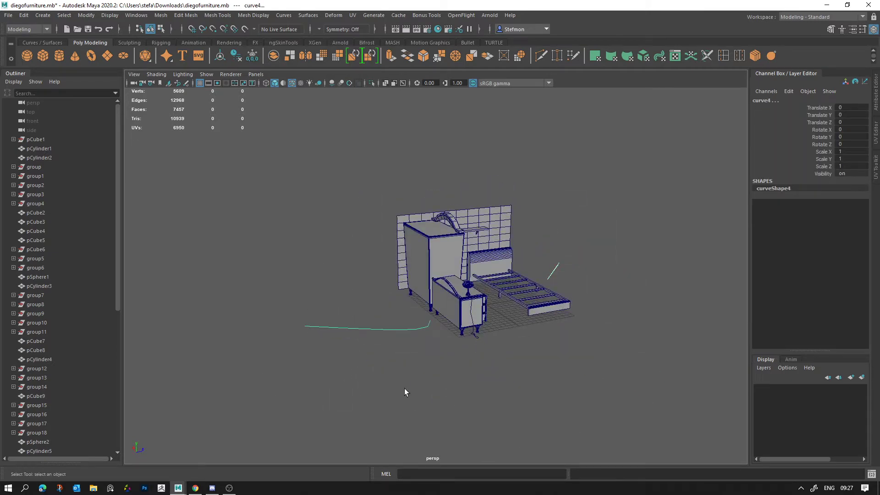
left_click_drag(404, 389, 323, 406, "alt")
left_click(559, 406)
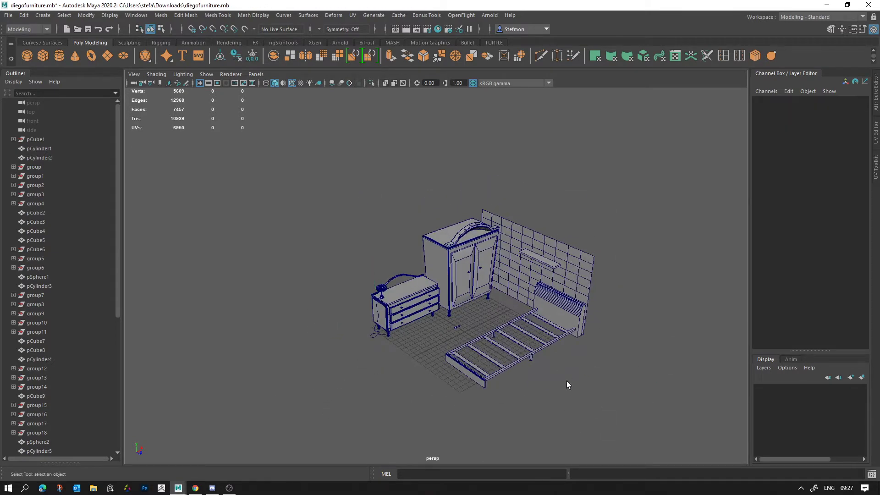
Delete the small stray box on the floor in front of the wardrobe
scroll(500, 243, "up", 8)
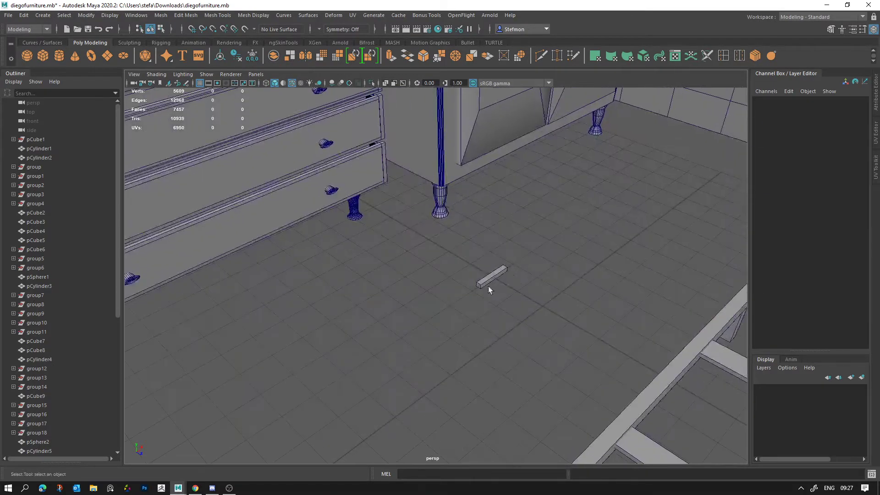
left_click(490, 280)
key("Delete")
Select all the furniture together with the tiled wall and combine everything into one group
right_click_drag(586, 298, 209, 180, "alt")
left_click_drag(436, 273, 383, 313, "alt")
right_click_drag(383, 313, 534, 387, "alt")
middle_click_drag(294, 312, 500, 291, "alt")
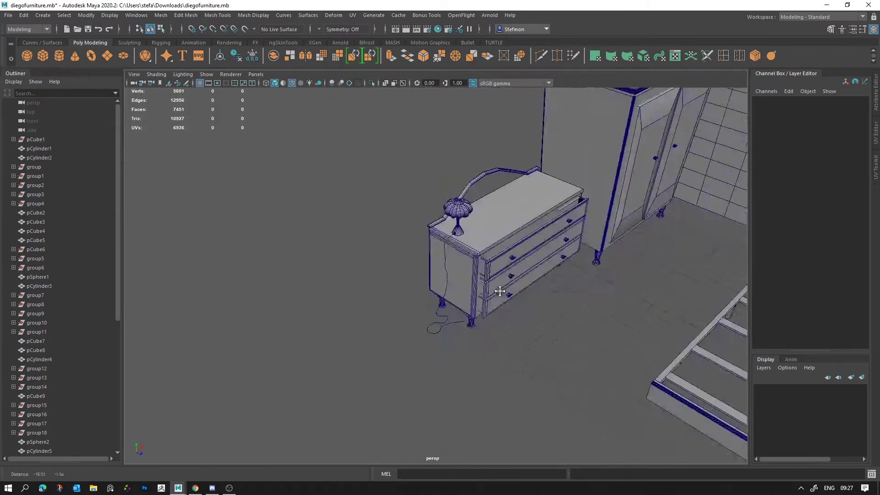
mouse_move(500, 291)
right_mouse_down("alt")
mouse_move(637, 342)
mouse_move(513, 284)
right_mouse_up("alt")
middle_click_drag(514, 284, 432, 297, "alt")
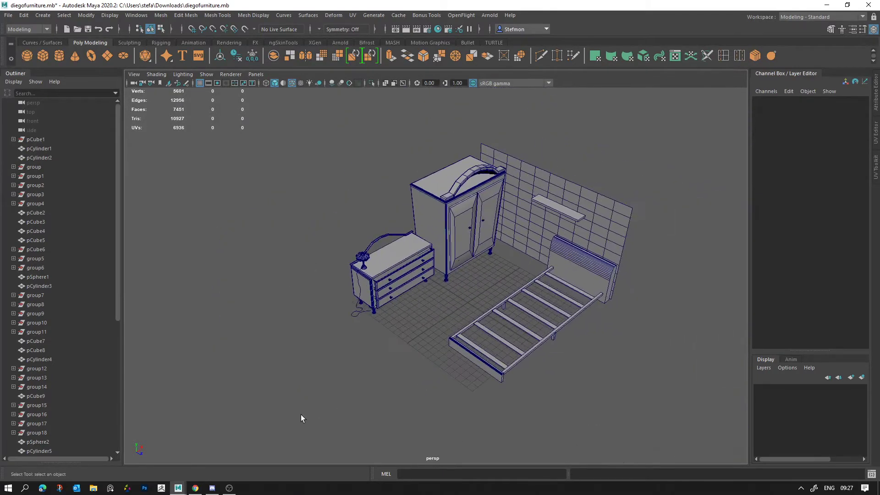
left_click_drag(299, 417, 857, 14)
key("ctrl+g")
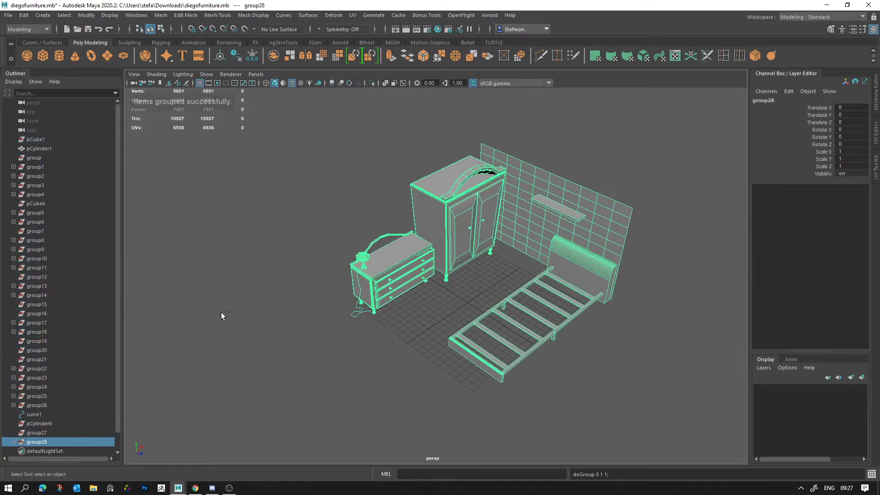
Find the leftover curve1 among the ungrouped objects and delete it
scroll(34, 422, "down", 2)
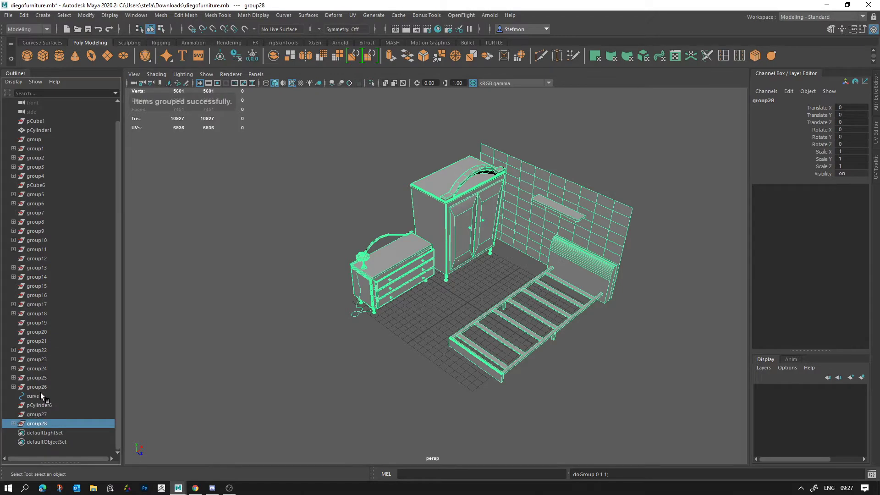
left_click(39, 394)
left_click_drag(457, 374, 462, 352, "alt")
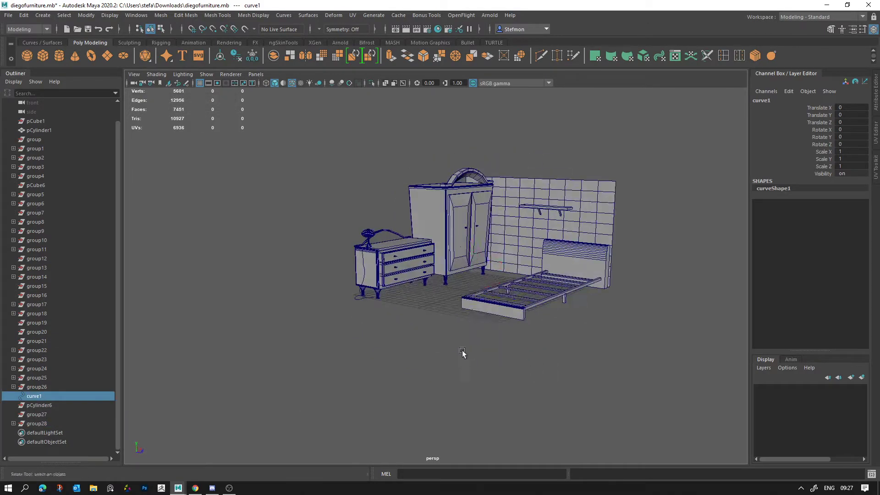
key("w")
scroll(515, 327, "up", 10)
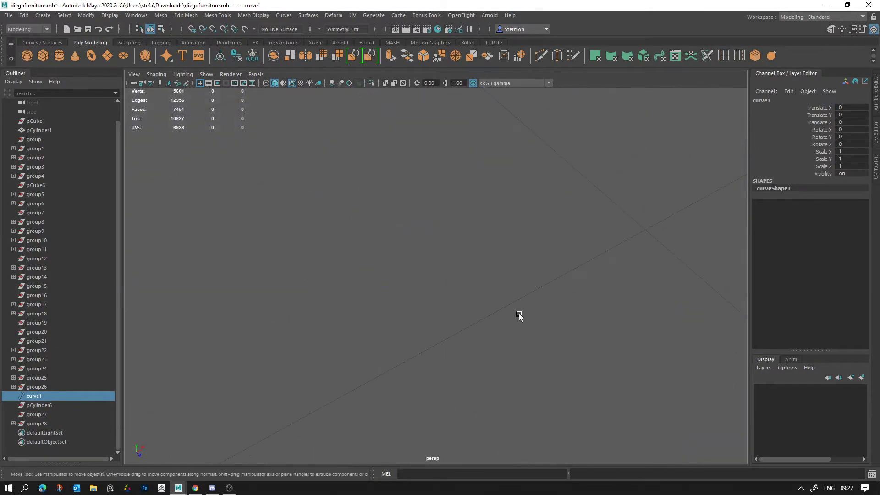
scroll(519, 316, "down", 5)
left_click(568, 322)
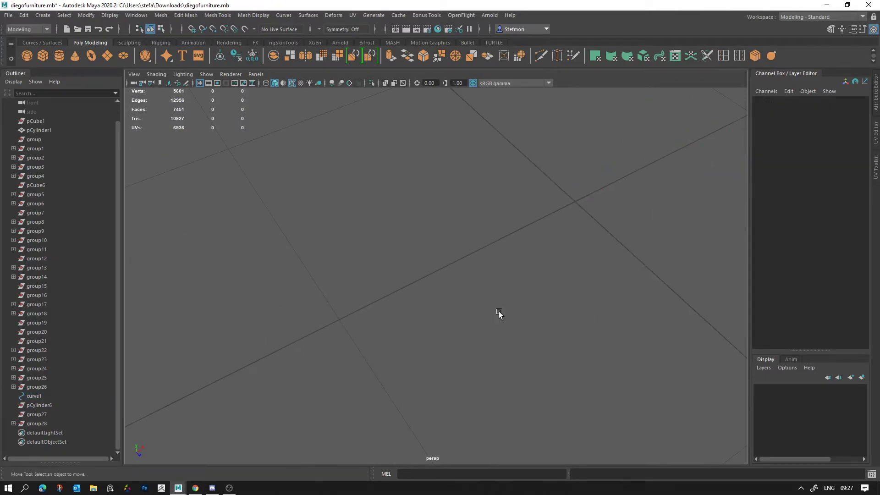
left_click(34, 396)
key("Delete")
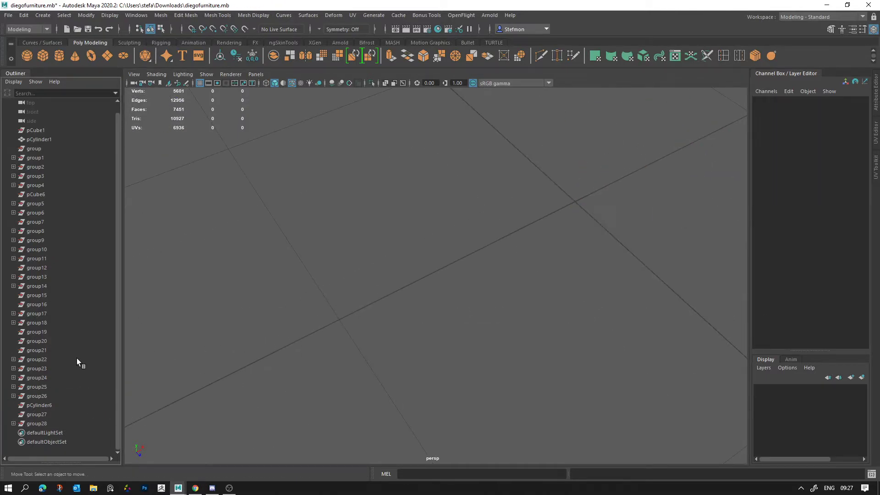
Check what group28 contains and select the leftover nodes from group27 up to group
key("a")
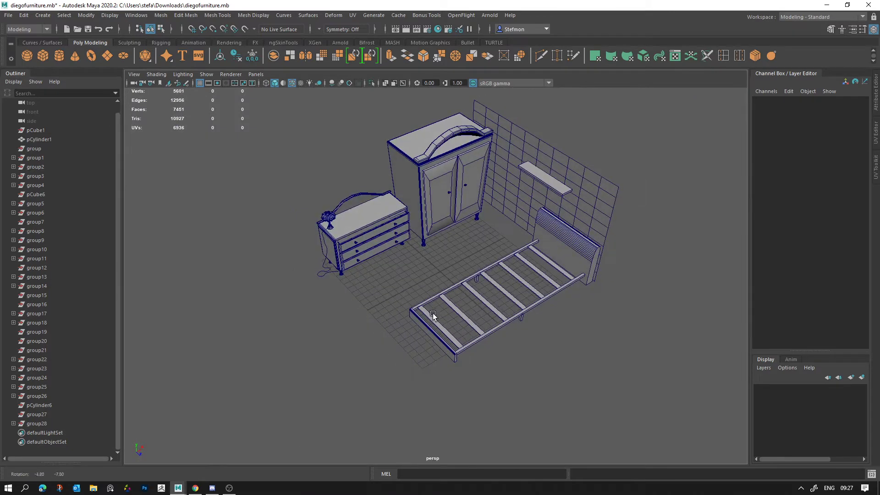
left_click(31, 423)
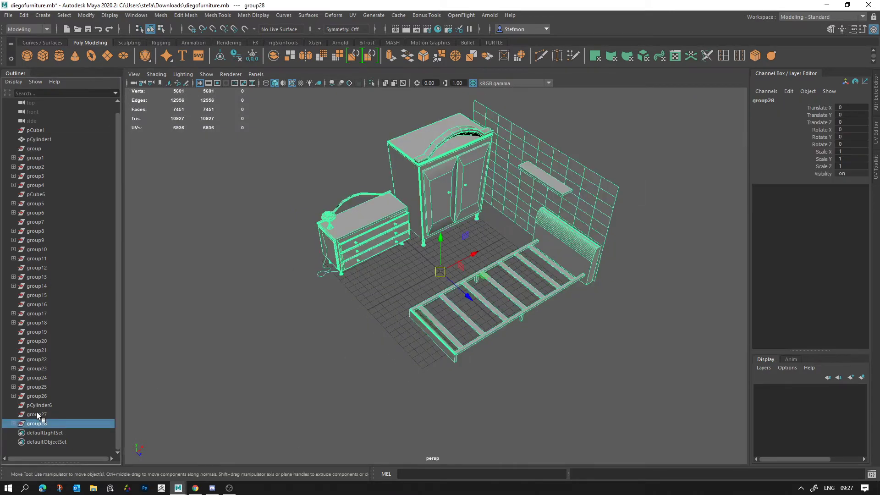
left_click(37, 414)
left_click(40, 149, "shift")
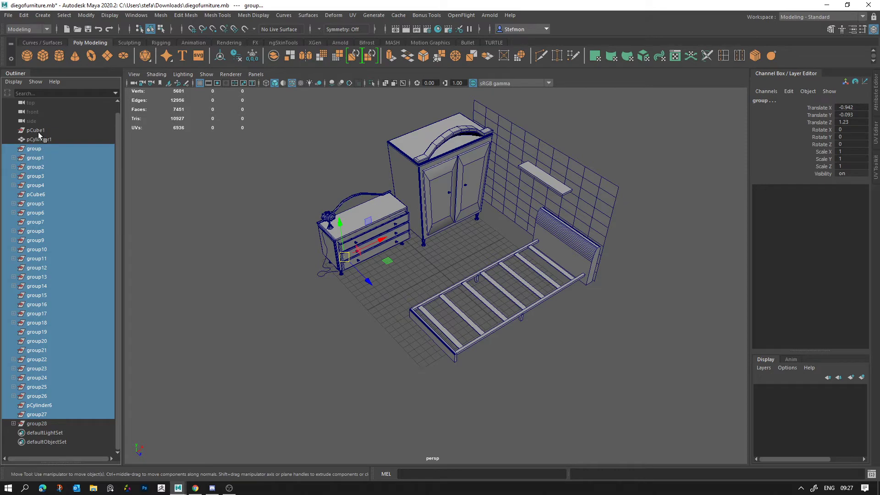
Check the empty pCylinder1 at the centre of the scene by scaling it, and delete it
left_click(38, 139)
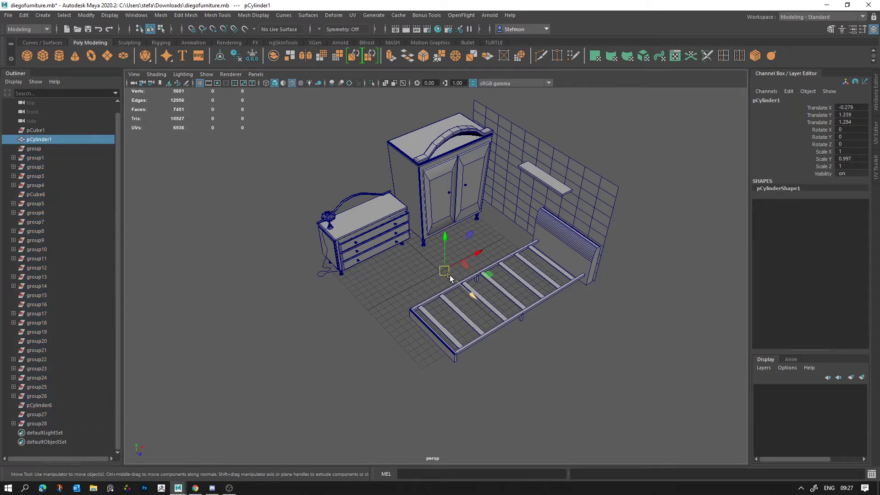
key("r")
key("f")
right_click_drag(564, 320, 500, 282, "alt")
scroll(501, 284, "up", 5)
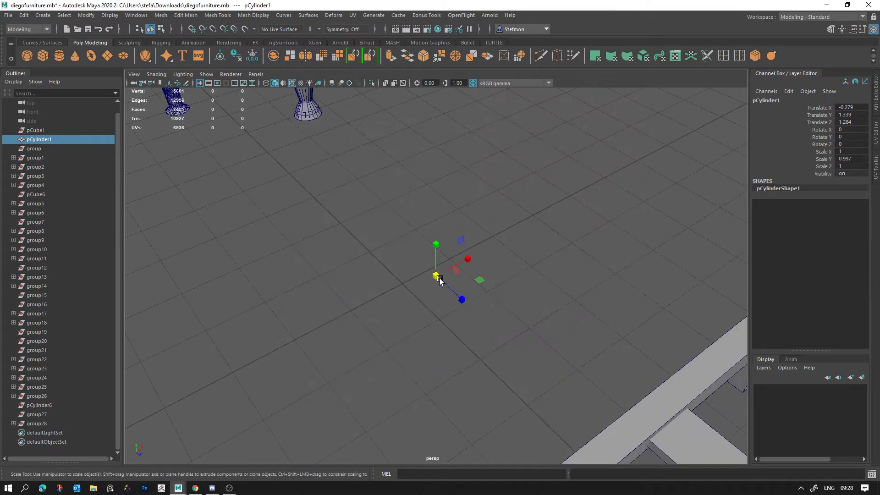
left_click_drag(440, 281, 459, 289)
scroll(284, 260, "down", 3)
left_click(207, 255)
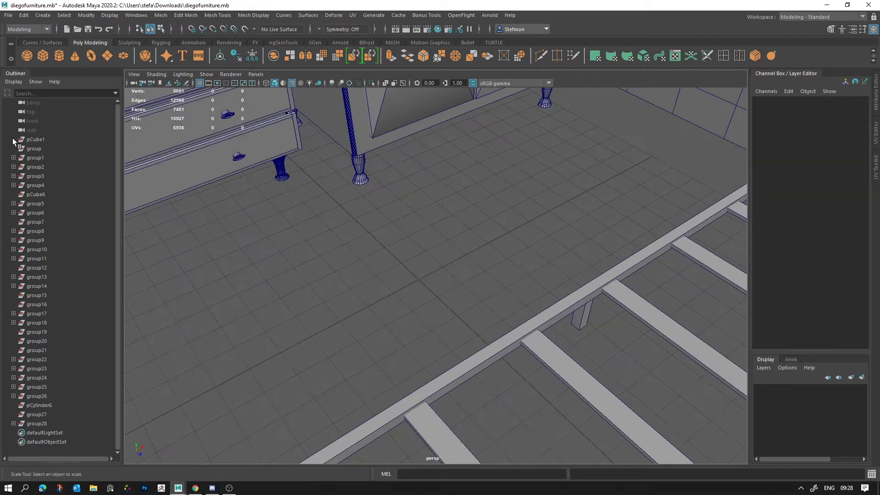
Select the leftover nodes from pCube1 through group27, leaving out group28, and group them
scroll(31, 140, "up", 1)
left_click(32, 139)
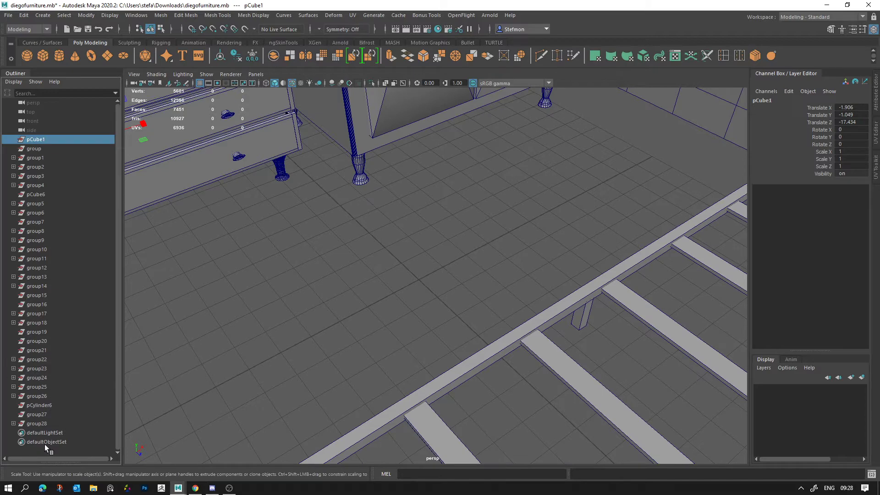
left_click(40, 415, "shift")
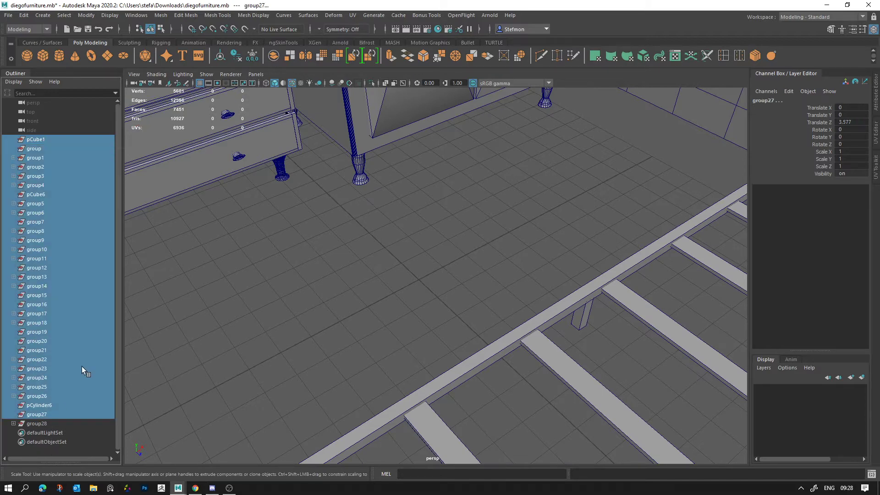
left_click(36, 424)
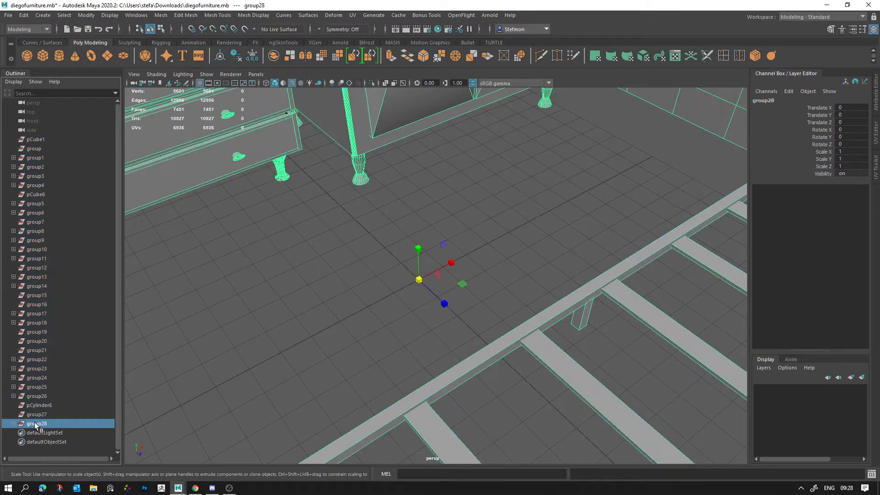
left_click(40, 414)
left_click(37, 139, "shift")
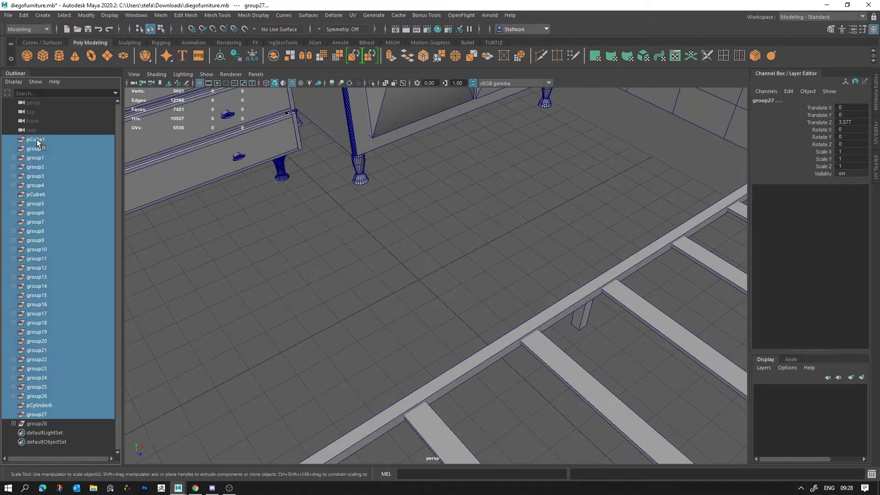
key("ctrl+g")
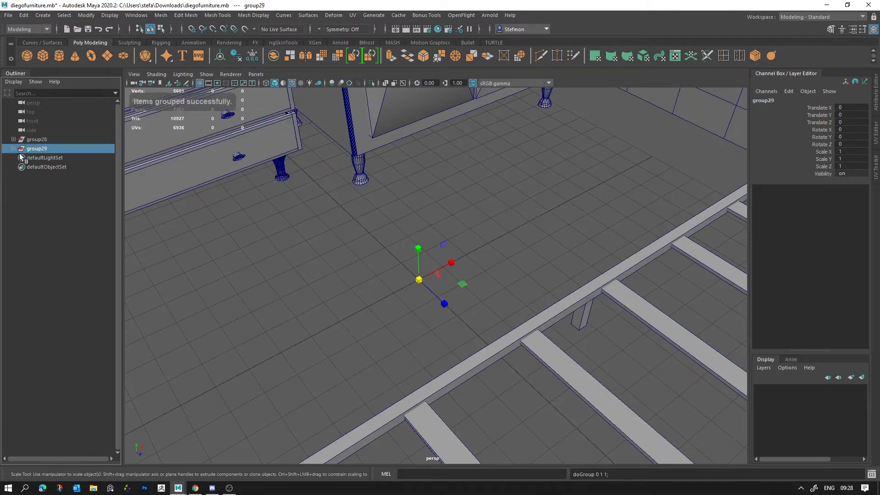
Expand group29 to check its leftover empty nodes, and delete the whole group
left_click(14, 149)
left_click(14, 148)
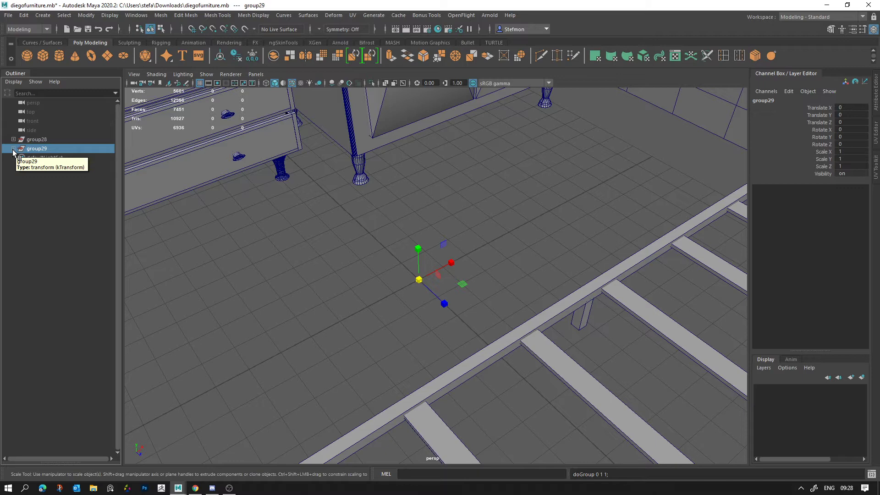
left_click(14, 149)
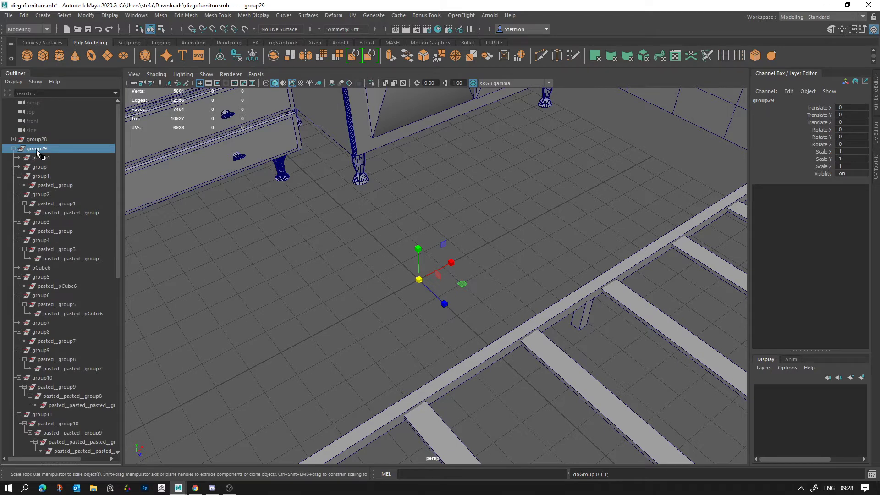
key("Delete")
scroll(374, 238, "up", 1)
scroll(373, 238, "down", 5)
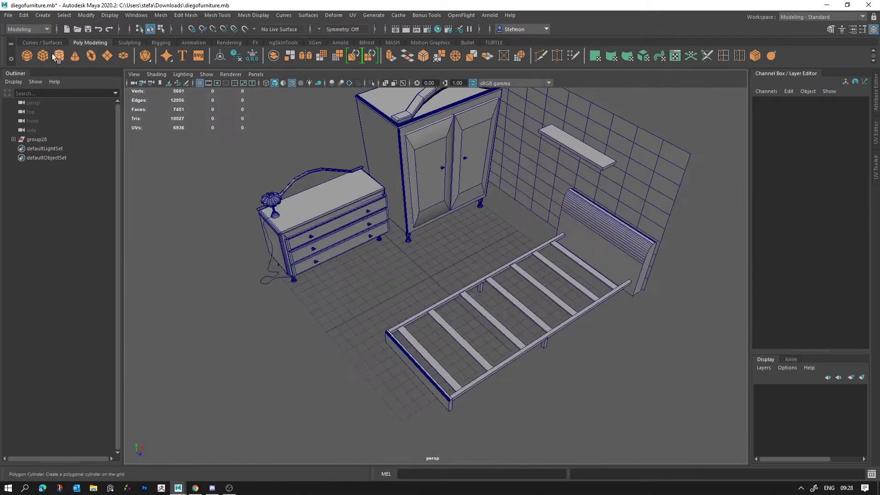
Create a polygon cube, scale it up to about 12, and place it apart from the furniture near the chest of drawers
left_click(43, 55)
key("r")
left_click_drag(431, 278, 145, 367)
key("w")
middle_click_drag(300, 251, 459, 224, "alt")
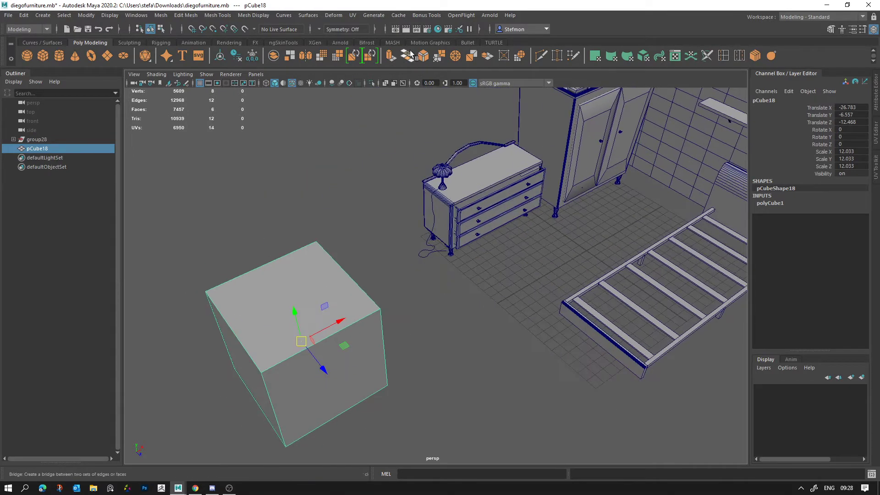
Extrude all faces of the cube and scale the extruded faces outward to enlarge it
left_click(392, 56)
key("r")
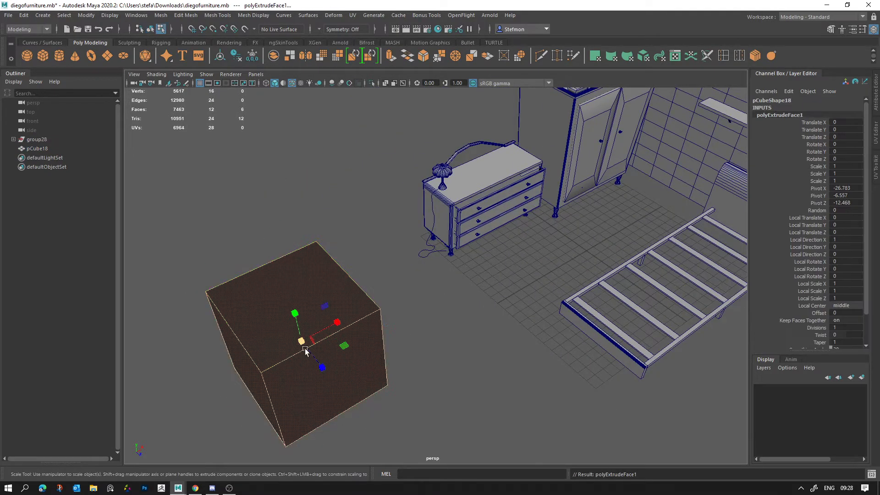
left_click_drag(302, 344, 366, 357)
key("q")
left_click(473, 376)
Insert an edge loop around the cube close to its front face and return to object mode
right_click_drag(310, 314, 309, 289)
left_click(217, 330)
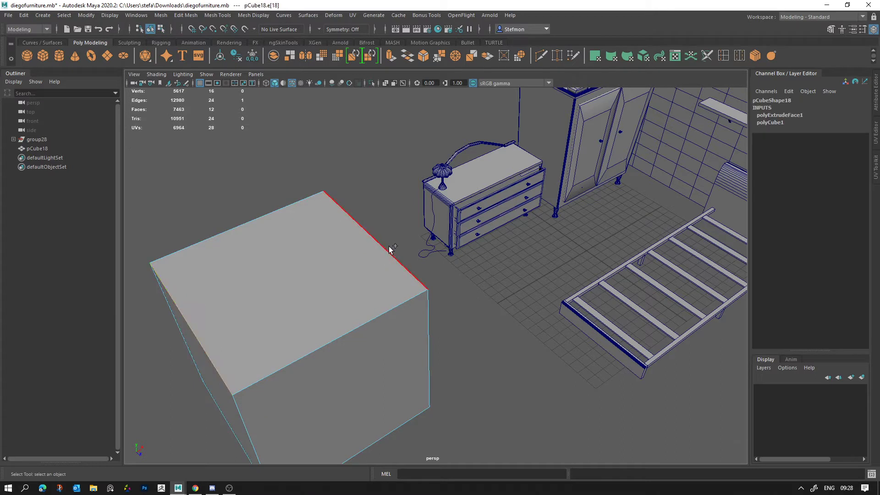
double_click(389, 250, "shift")
left_click(724, 56)
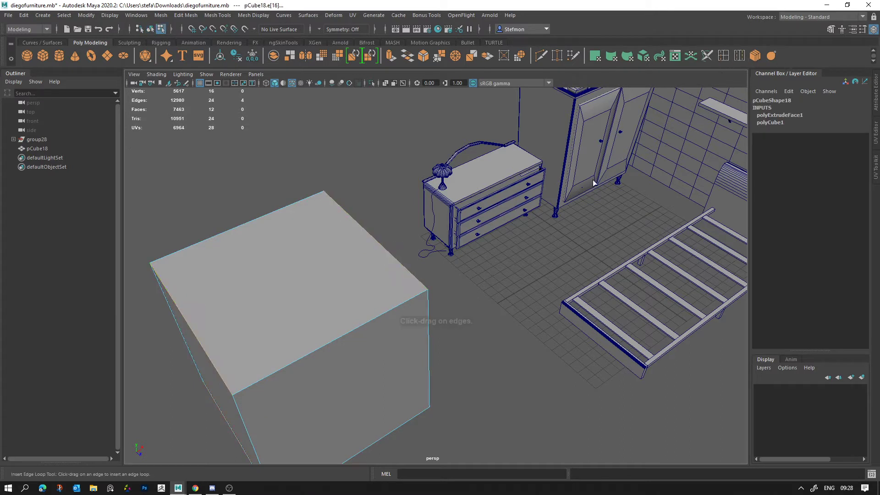
left_click(404, 269)
key("q")
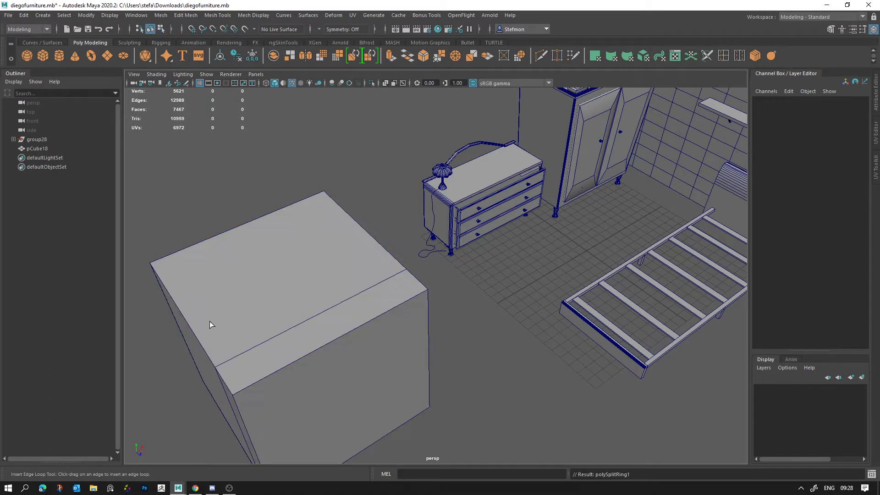
key("F8")
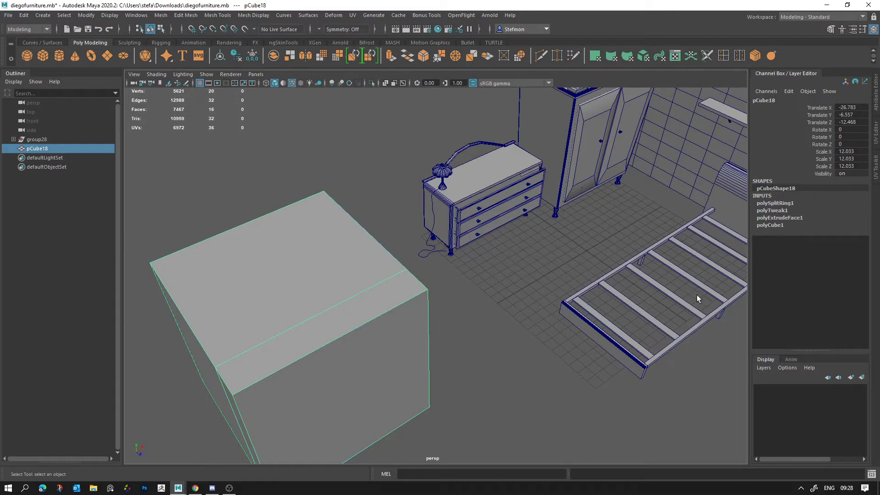
Examine the cube and the lamp cable beside the chest of drawers from several angles
left_click_drag(696, 295, 424, 296, "alt")
left_click_drag(302, 290, 423, 271, "alt")
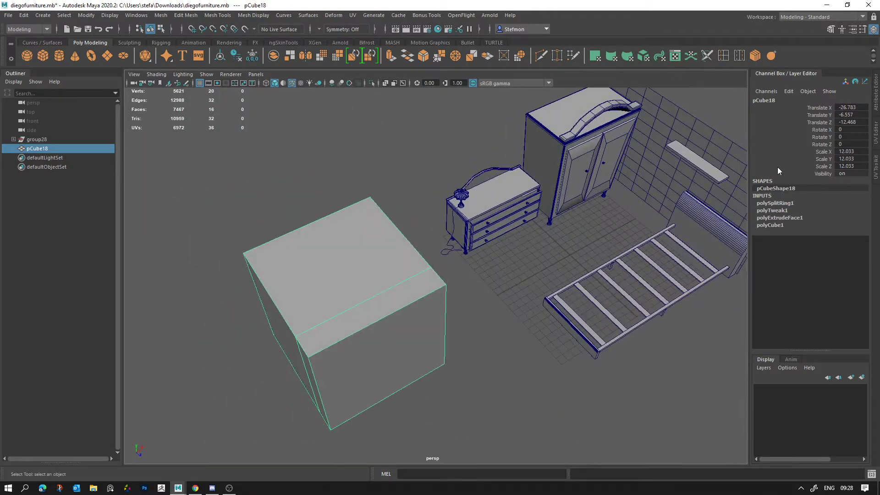
left_click_drag(679, 247, 629, 244, "alt")
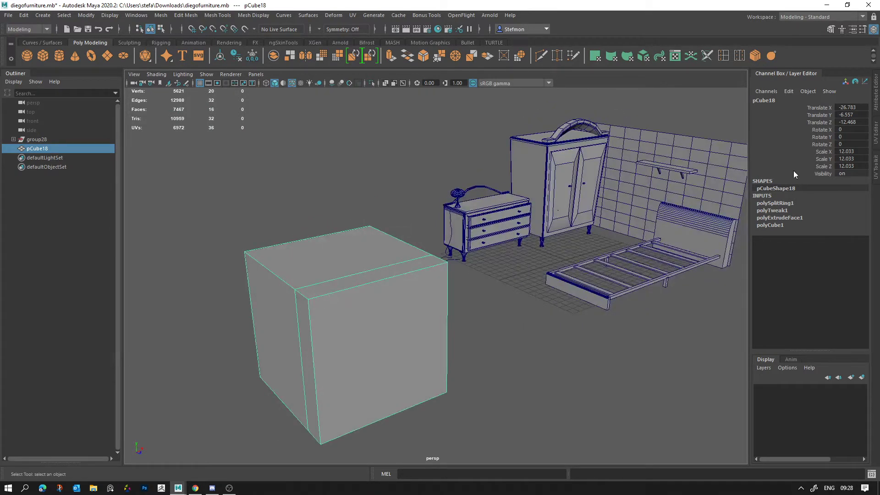
left_click_drag(493, 226, 497, 263, "alt")
right_click_drag(495, 260, 616, 259, "alt")
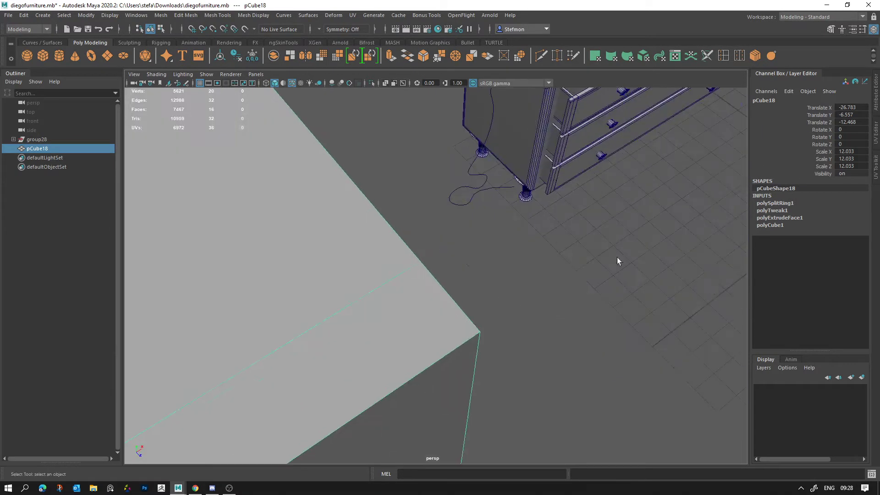
middle_click_drag(419, 181, 398, 334, "alt")
right_click_drag(428, 298, 452, 329, "alt")
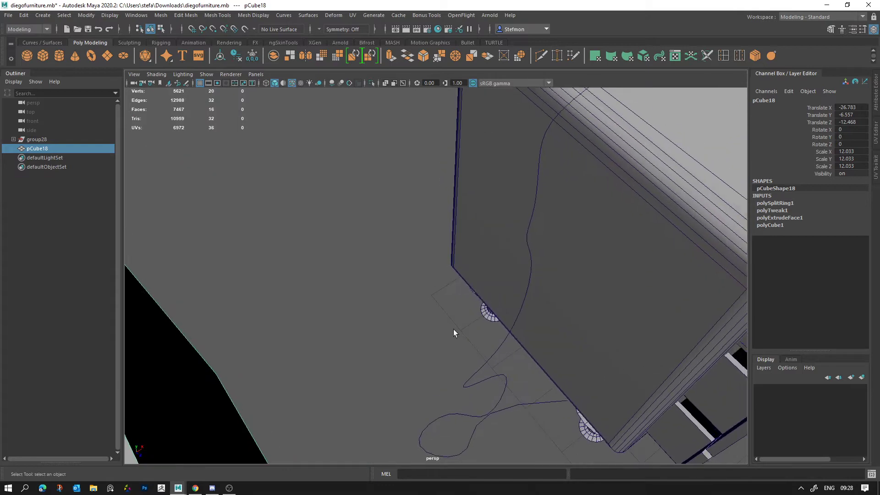
middle_click_drag(472, 392, 411, 331, "alt")
right_click_drag(412, 331, 366, 274)
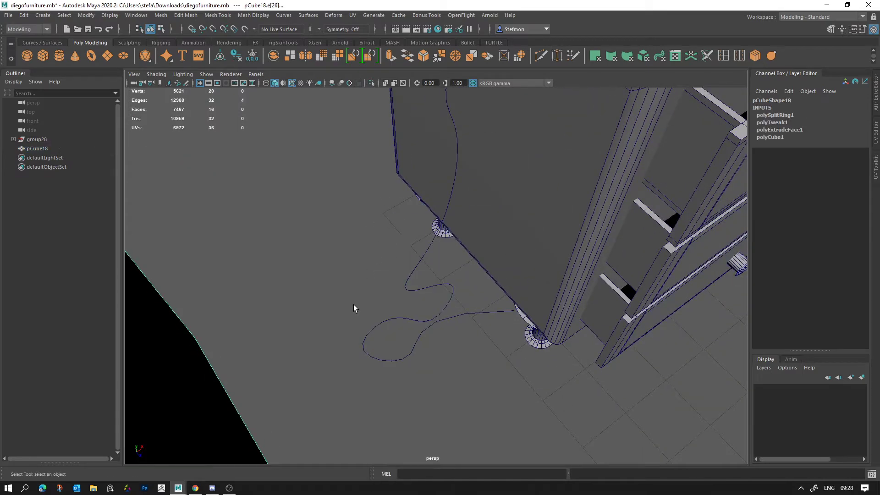
right_click_drag(509, 354, 365, 293, "alt")
middle_click_drag(420, 312, 496, 263, "alt")
left_click(496, 262)
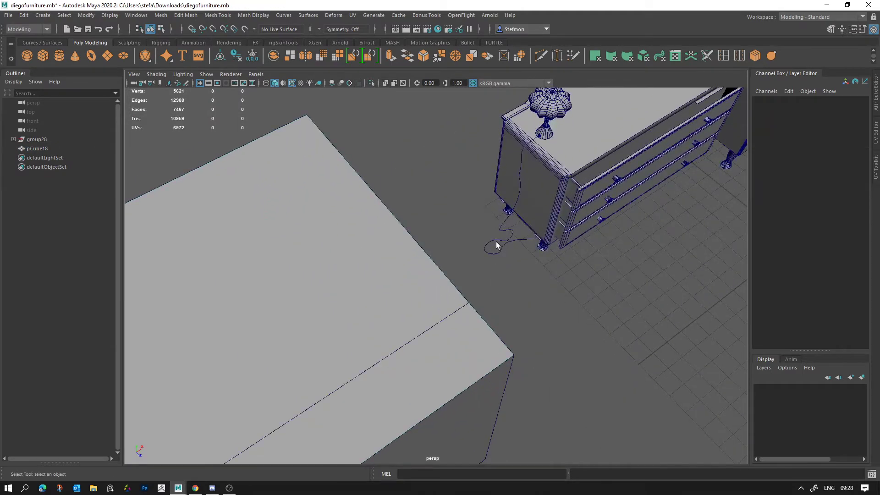
left_click_drag(510, 246, 552, 225, "alt")
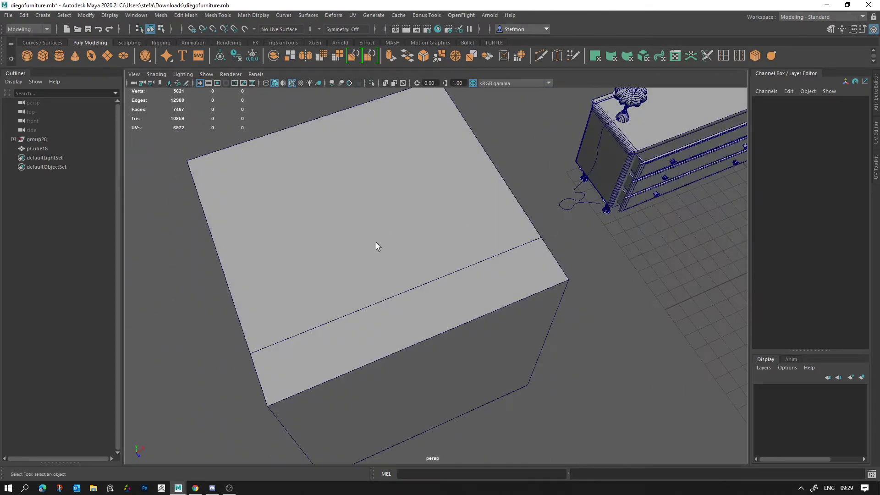
Delete the cube's construction history and undo the deletion
left_click(376, 243)
left_click_drag(454, 249, 482, 244, "alt")
right_click_drag(481, 243, 425, 199, "alt")
middle_click_drag(458, 202, 345, 205, "alt")
left_click_drag(346, 204, 436, 196, "alt")
mouse_move(517, 298)
left_mouse_down("alt")
mouse_move(554, 297)
mouse_move(513, 294)
left_mouse_up("alt")
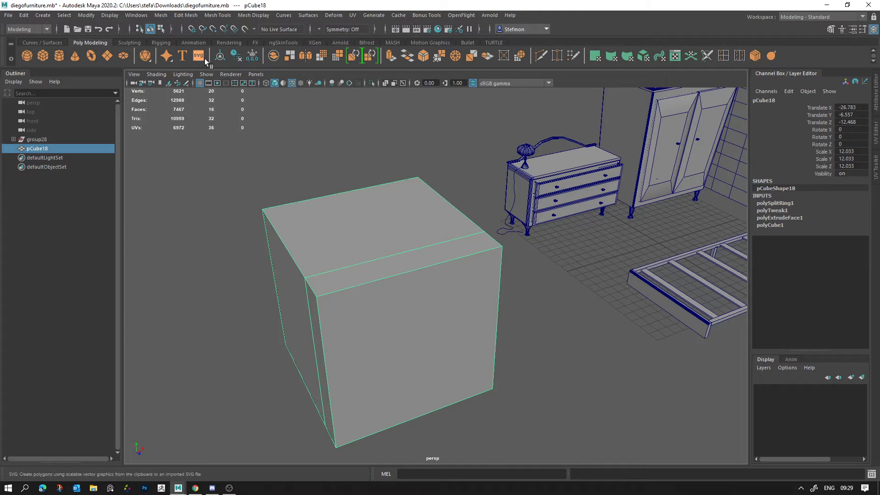
left_click(236, 56)
key("ctrl+z")
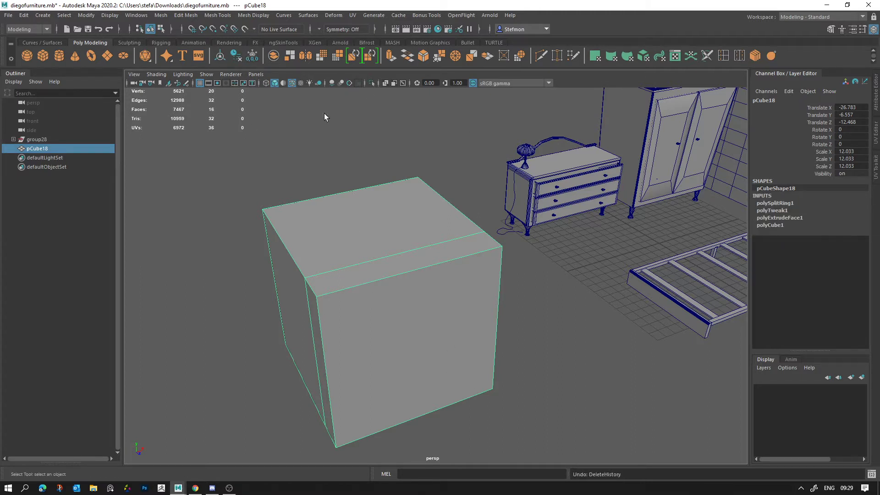
left_click(24, 15)
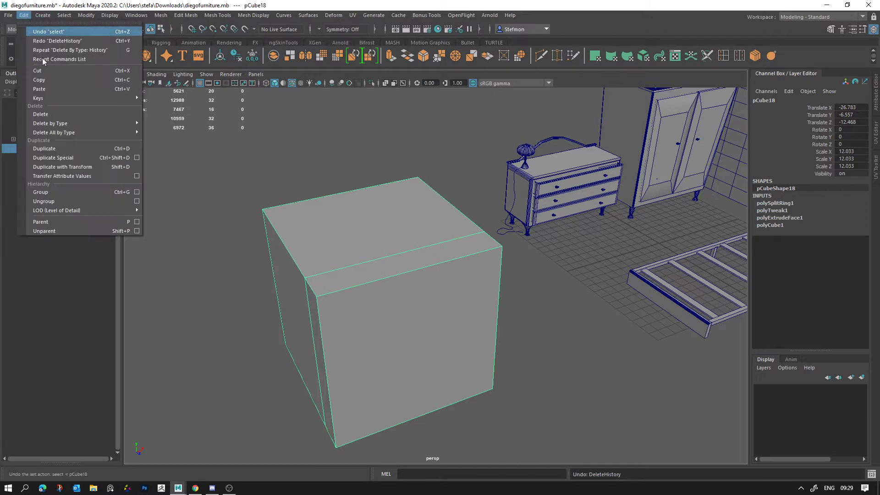
left_click(362, 198)
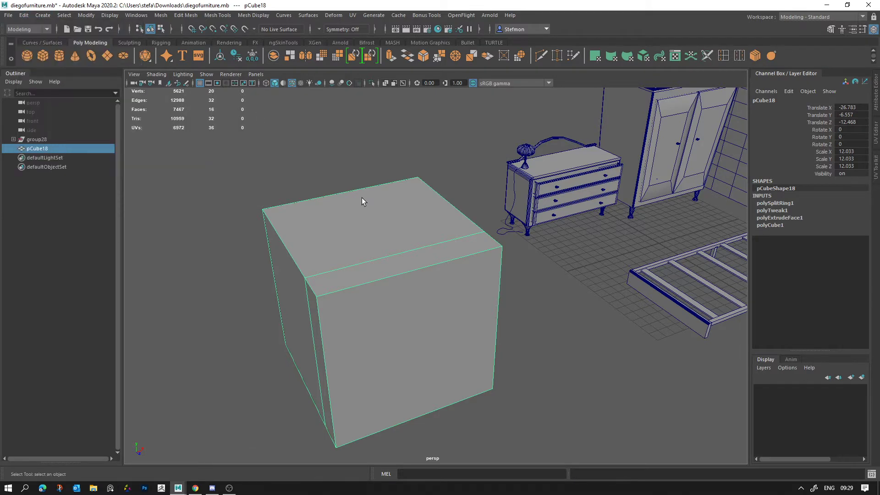
Delete the cube's construction history and reselect the cube
left_click(237, 57)
left_click(554, 344)
left_click(357, 339)
Rotate the cube freely to about -7.5, 26.5 and 9.3 degrees and move it farther from the furniture
left_click_drag(506, 382, 530, 390, "alt")
key("e")
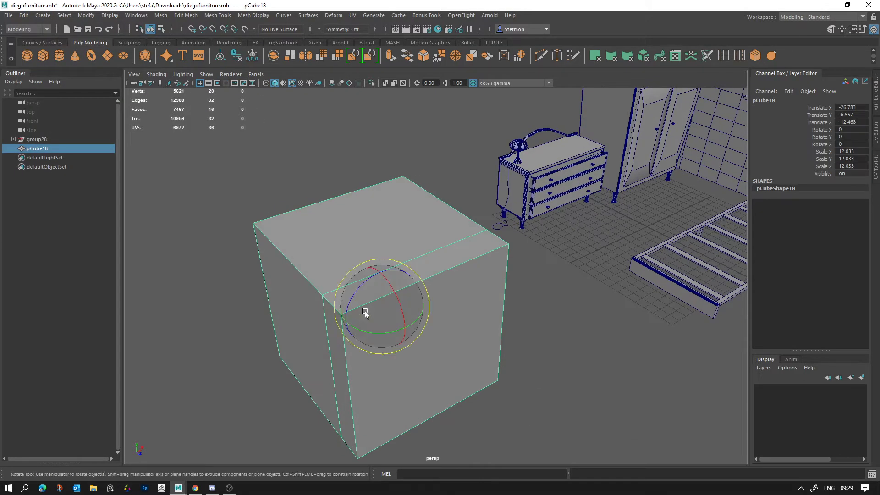
mouse_move(365, 310)
left_mouse_down()
mouse_move(365, 298)
mouse_move(389, 308)
mouse_move(408, 266)
mouse_move(368, 296)
left_mouse_up()
key("w")
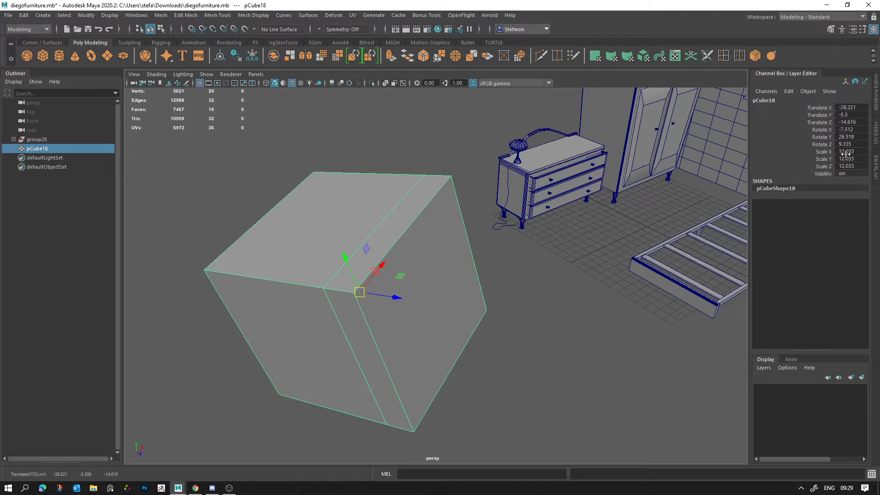
left_click_drag(537, 248, 507, 320, "alt")
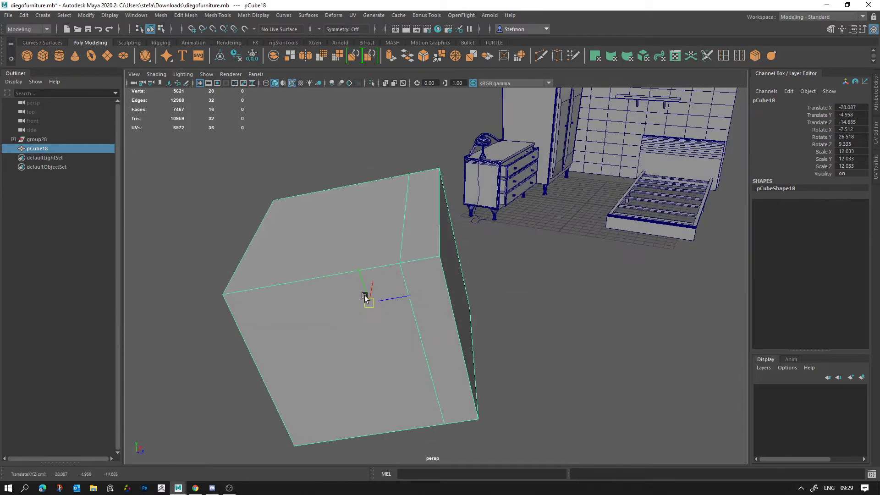
left_click_drag(365, 299, 250, 264)
Select the body of the chest of drawers and freeze its transformations
left_click_drag(487, 252, 510, 371, "alt")
scroll(507, 366, "up", 2)
left_click(435, 283)
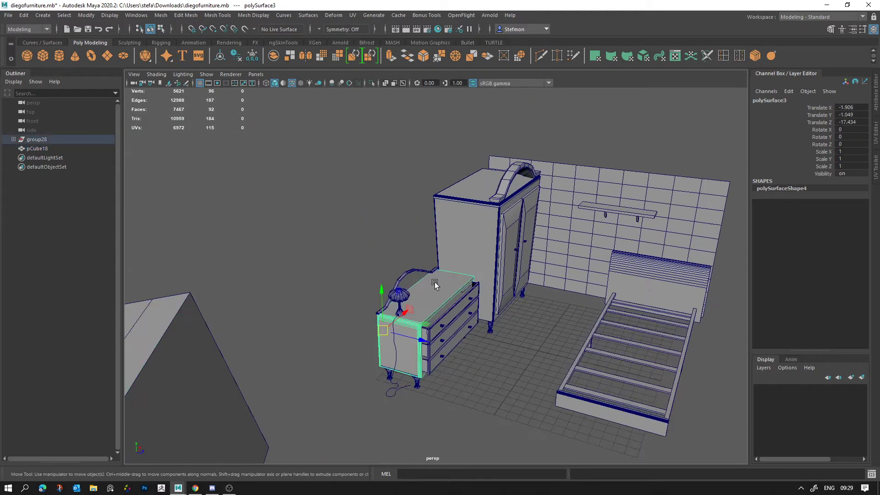
scroll(524, 352, "up", 1)
key("f")
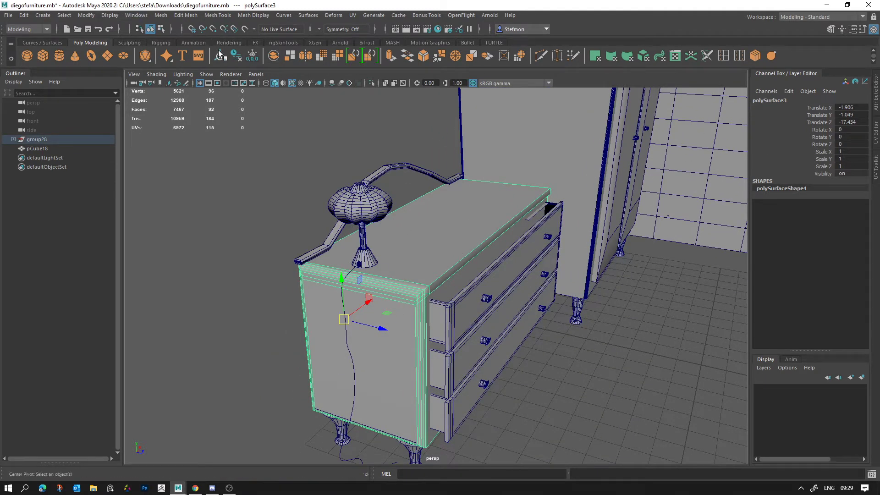
left_click(87, 16)
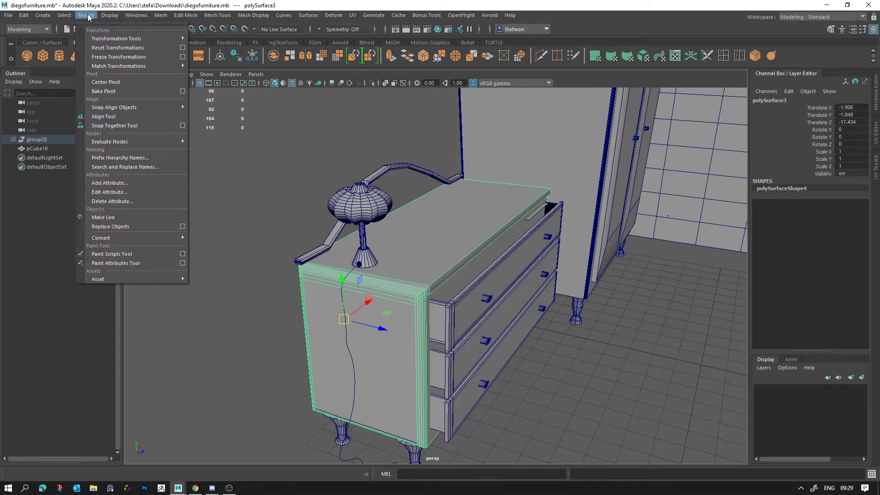
left_click(95, 58)
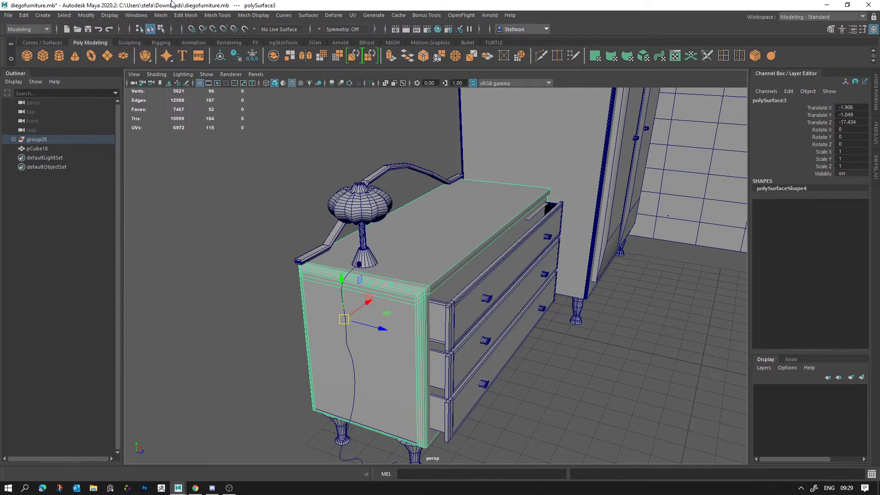
left_click(253, 56)
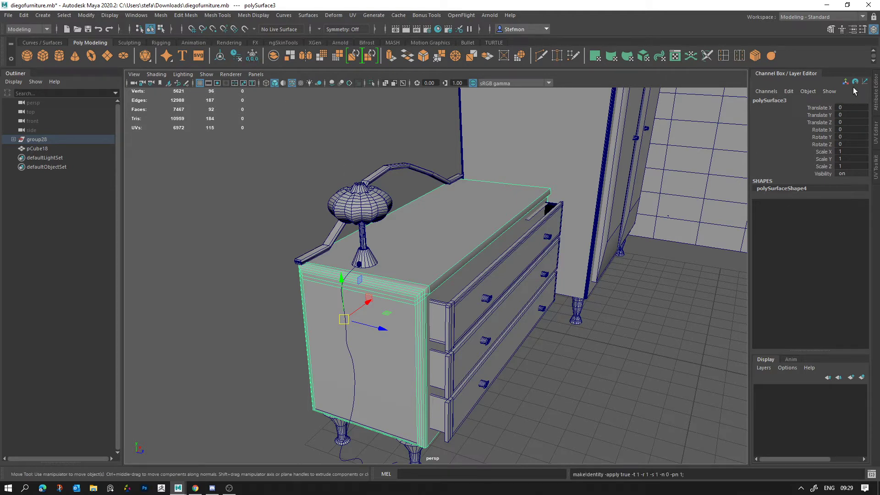
Duplicate the stray cube twice, spreading the copies beside it, and select all three cubes
right_click_drag(589, 329, 363, 195, "alt")
left_click_drag(364, 195, 454, 267, "alt")
left_click(308, 254)
key("f")
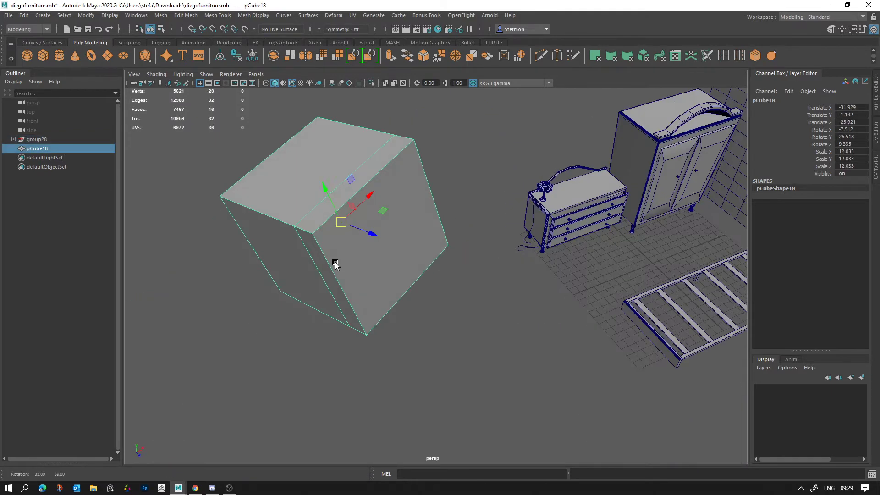
left_click_drag(400, 239, 316, 355)
key("ctrl+d")
left_click(401, 293)
middle_click_drag(177, 184, 310, 169, "alt")
left_click_drag(310, 171, 402, 261)
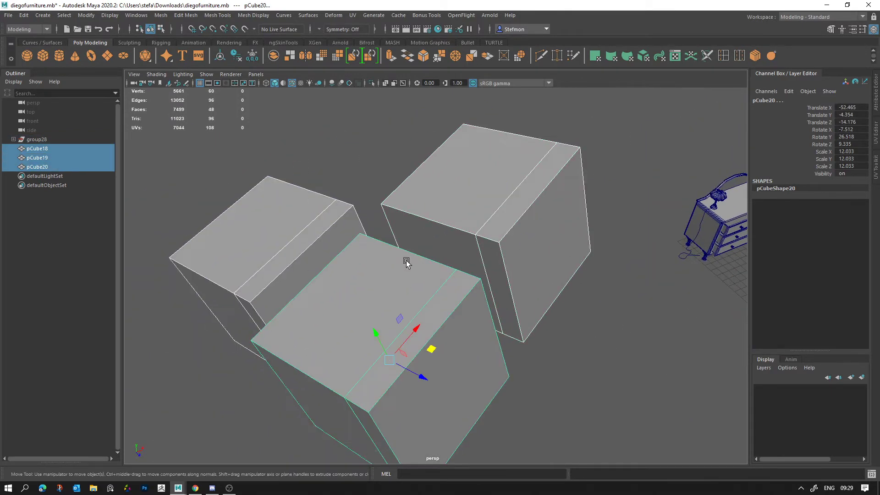
Combine the three cubes into one mesh and separate it again into individual pieces
left_click(161, 16)
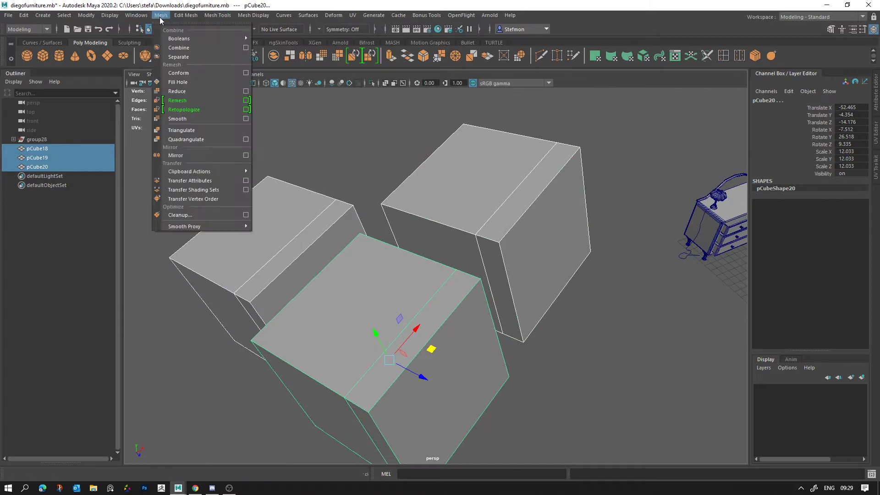
left_click(177, 45)
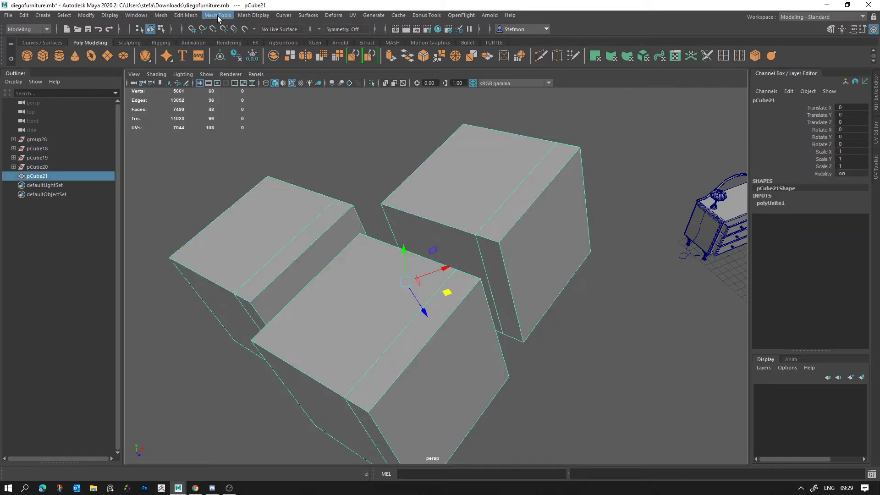
left_click(161, 15)
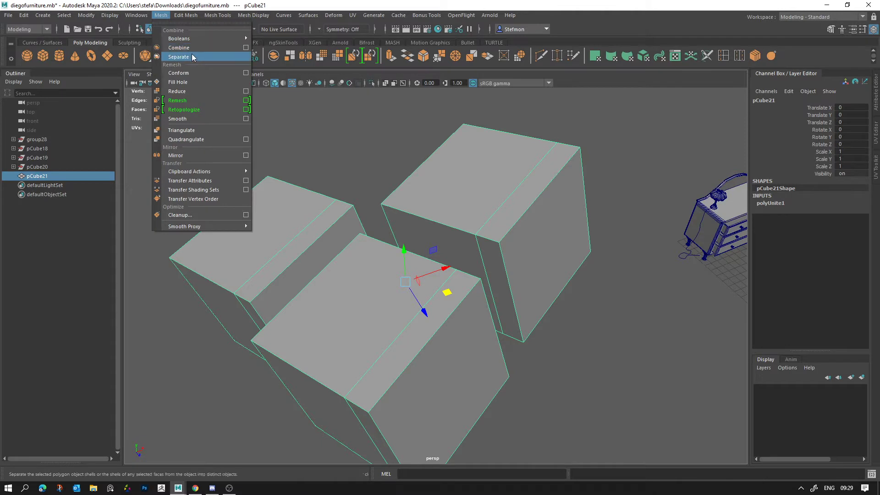
left_click(197, 48)
Expand the cube nodes in the Outliner and examine the construction history of the separated pieces
left_click(13, 176)
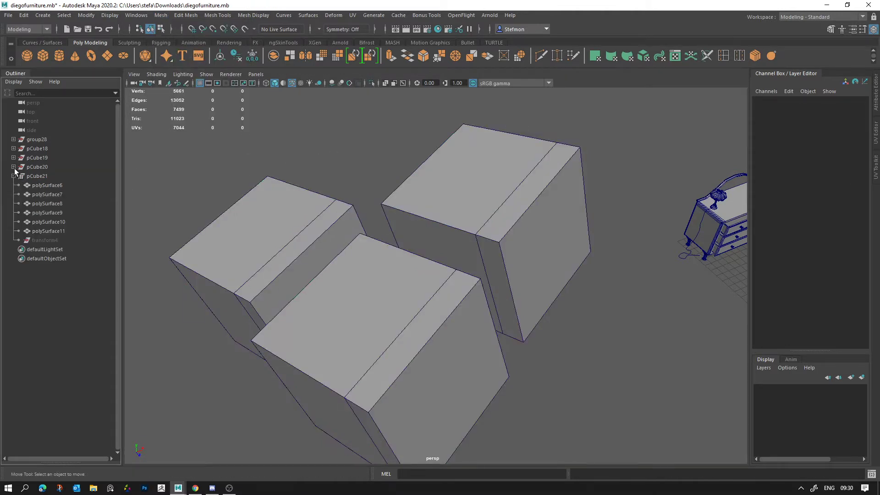
left_click(13, 166)
left_click(13, 157)
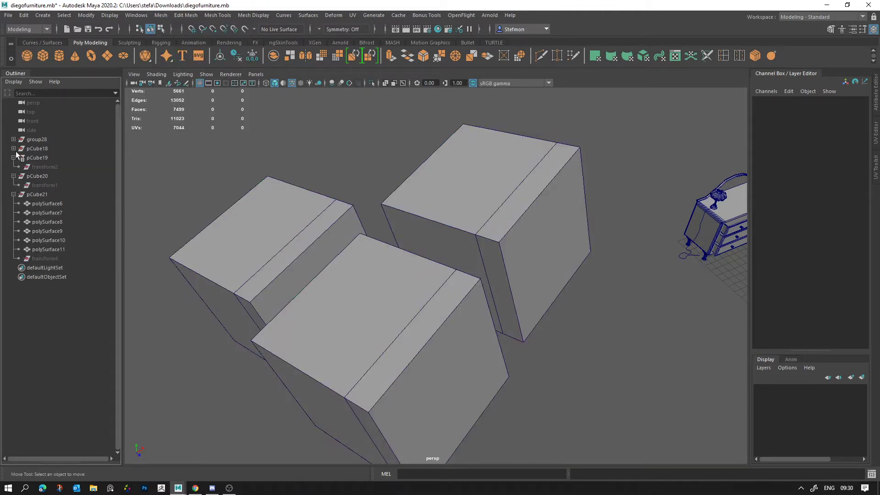
left_click(13, 148)
left_click(422, 286)
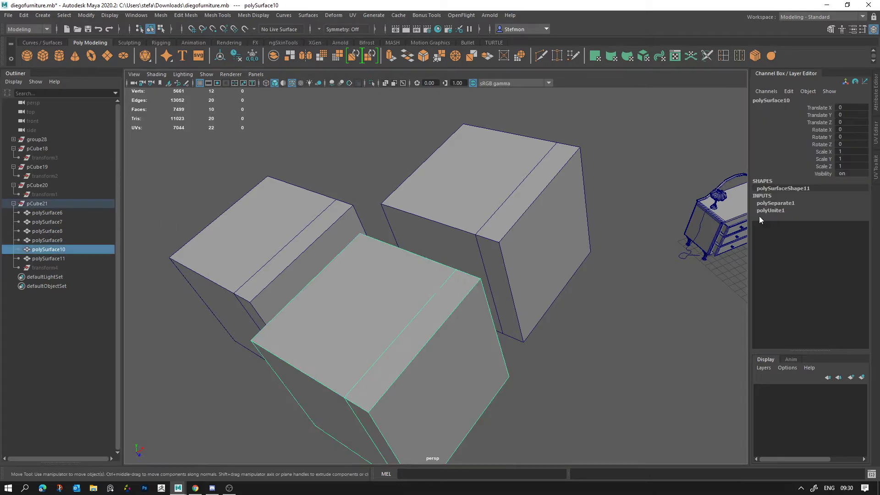
left_click(517, 210)
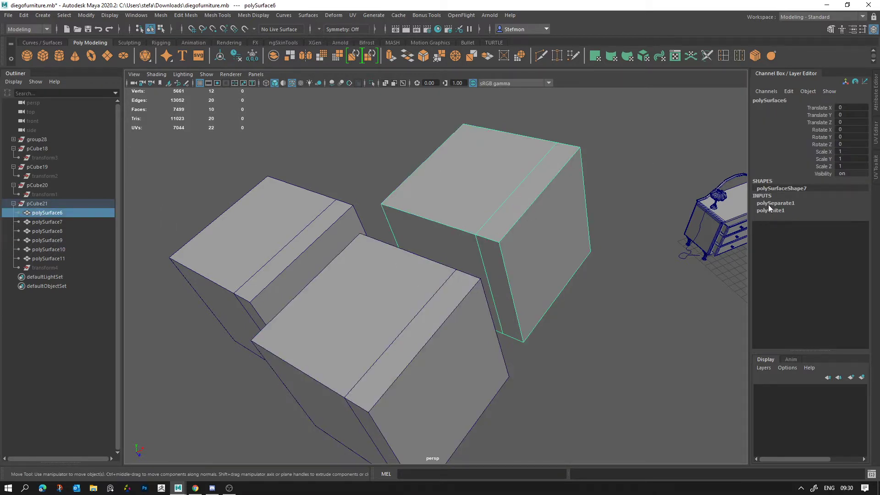
left_click(331, 308)
left_click(274, 216)
left_click(477, 262)
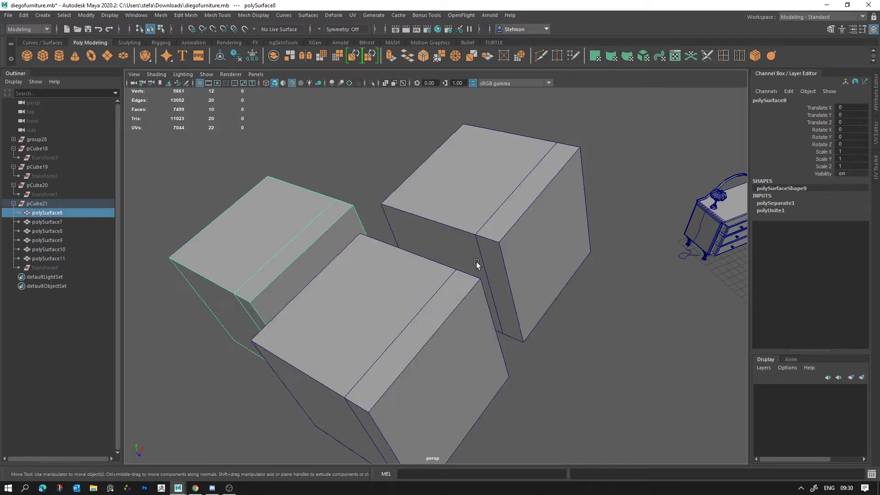
left_click(385, 293)
left_click(39, 231)
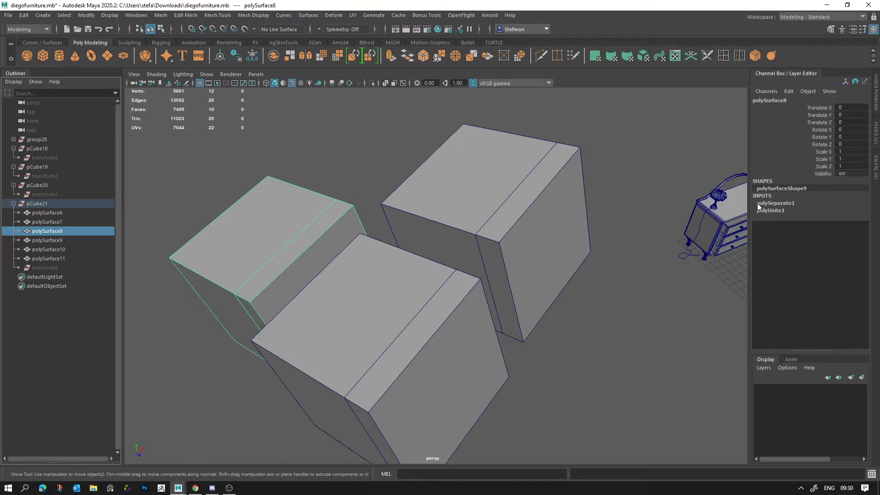
left_click(266, 129)
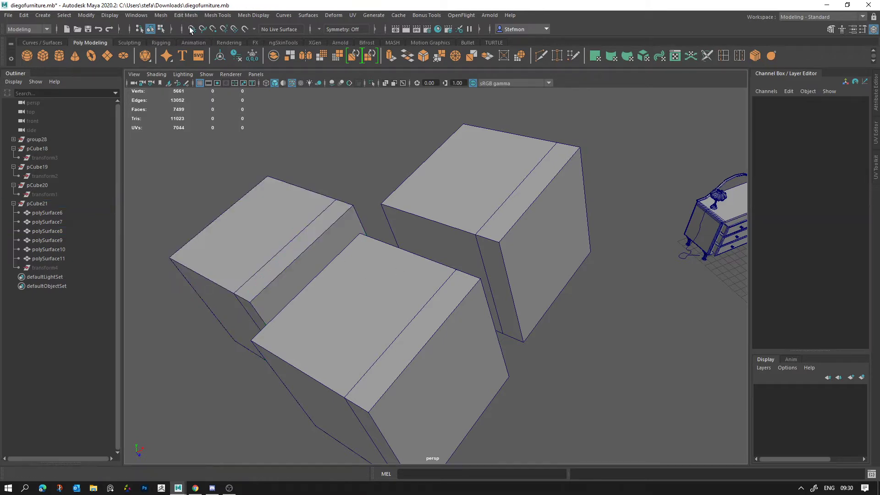
left_click_drag(590, 313, 572, 323)
left_click_drag(604, 397, 358, 223)
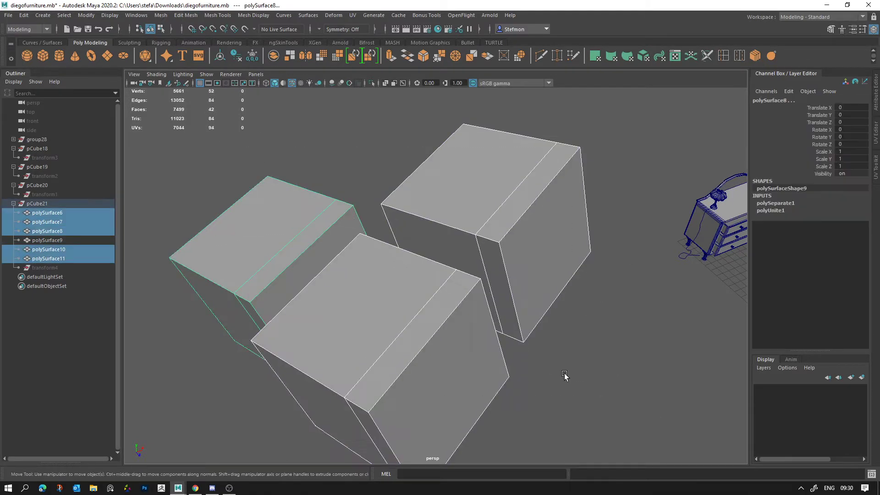
left_click_drag(580, 388, 433, 336)
left_click(288, 154)
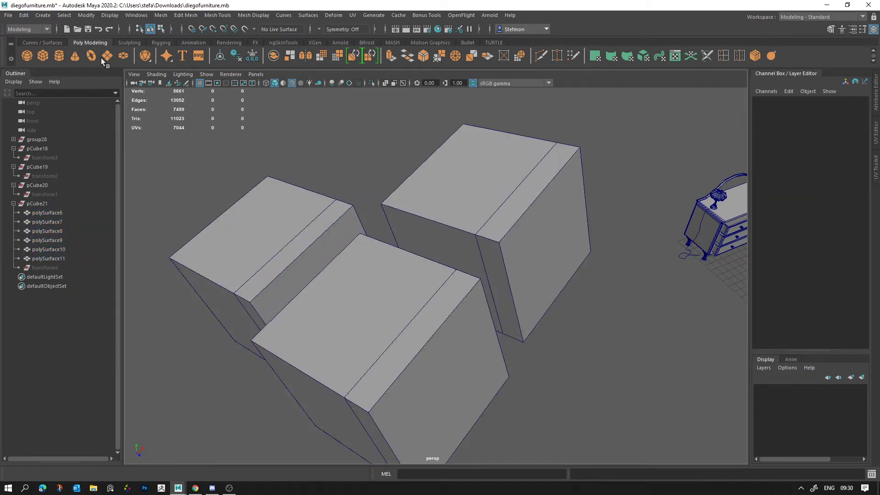
Delete all construction history in the scene to remove the leftover transform nodes
left_click(23, 16)
left_click(35, 23)
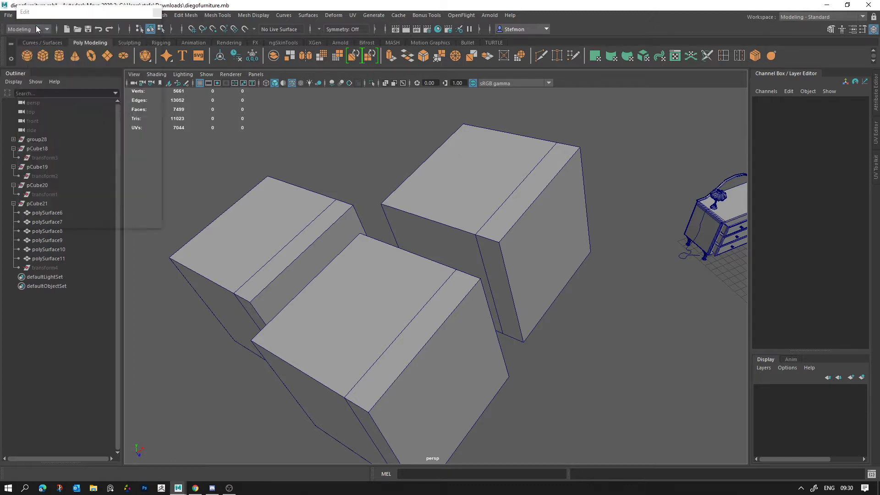
left_click_drag(42, 16, 154, 113)
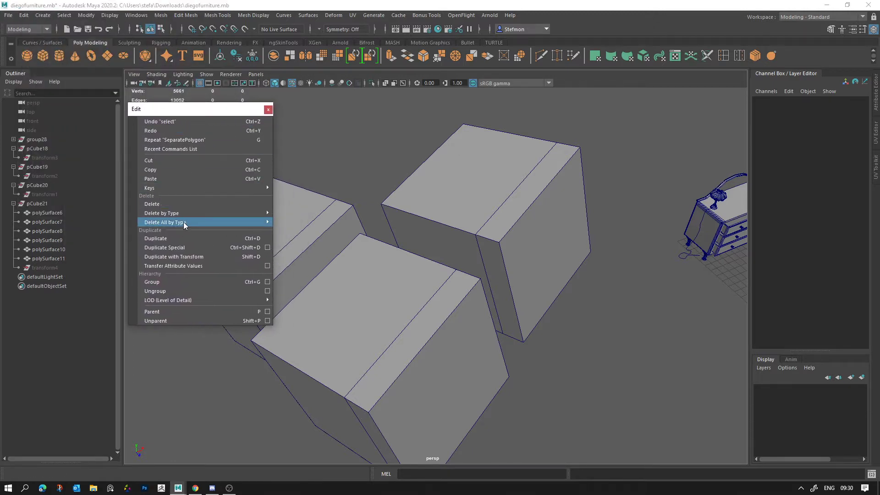
mouse_move(183, 221)
left_click(301, 184)
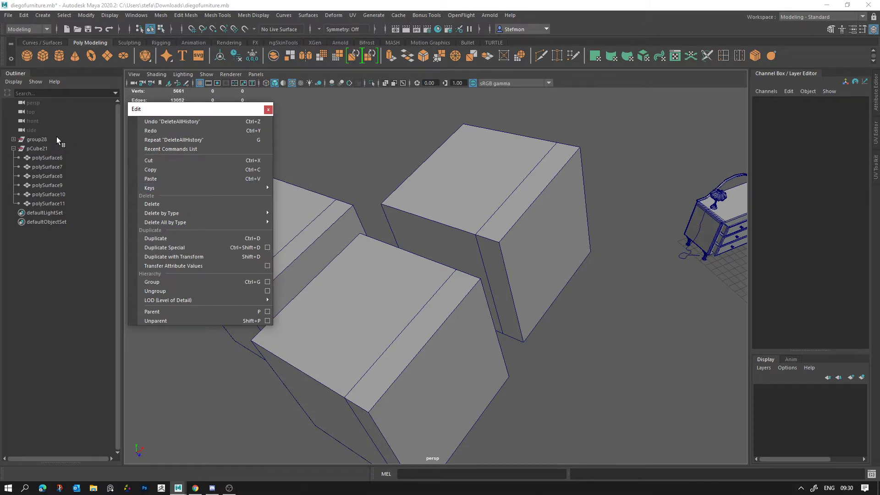
left_click(268, 109)
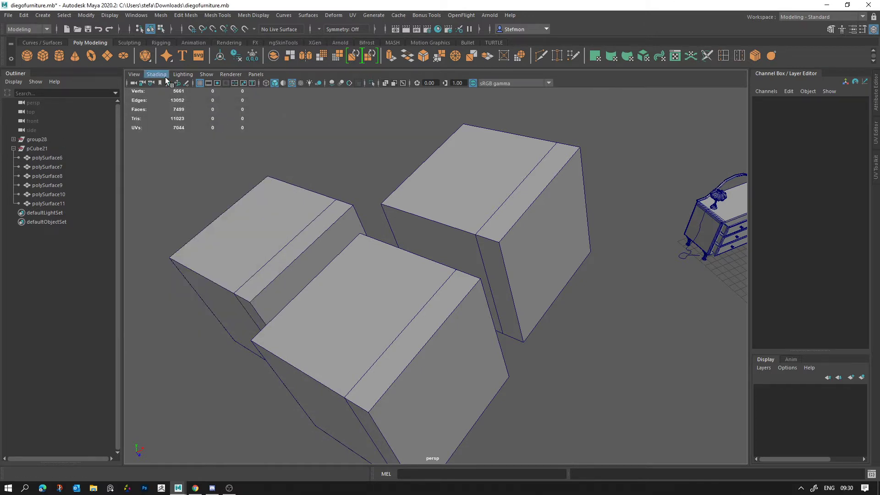
Delete all the separated cube pieces and their remaining parent node, pCube21
left_click_drag(372, 207, 426, 340)
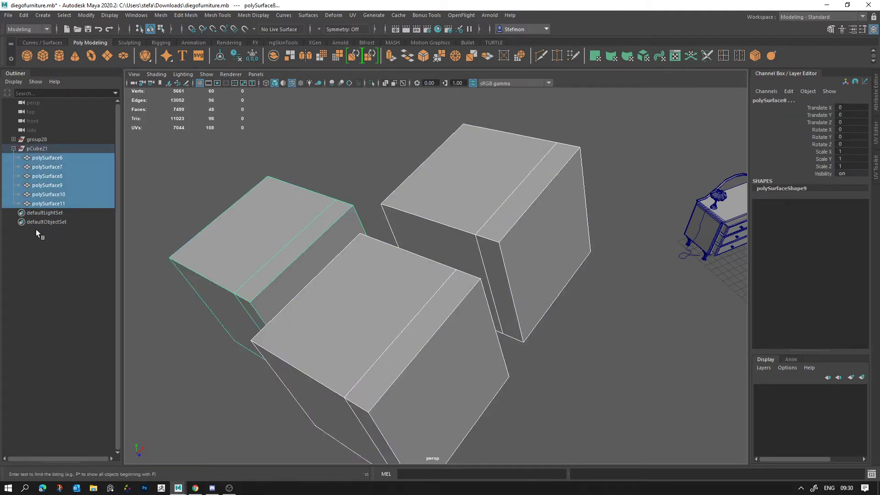
key("Delete")
left_click(48, 148)
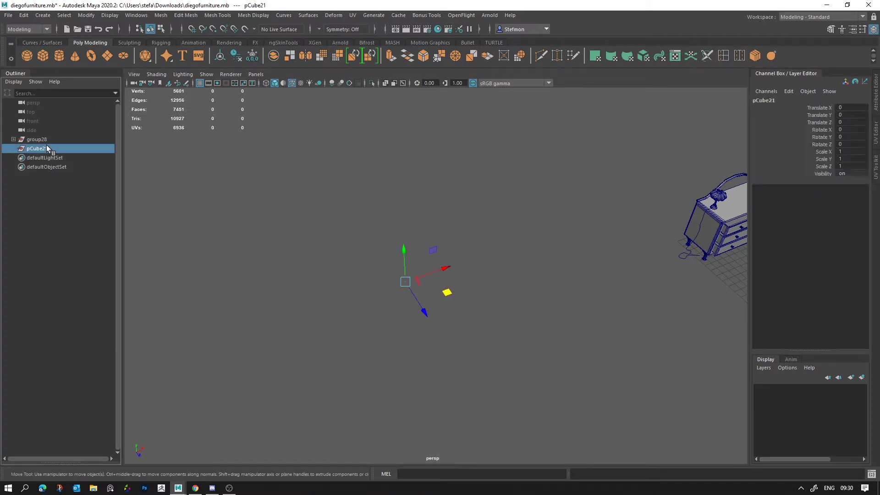
key("Delete")
Select the furniture group group28 and expand it in the Outliner to show its parts
middle_click_drag(482, 236, 147, 245, "alt")
middle_click_drag(392, 277, 260, 298, "alt")
left_click_drag(261, 299, 324, 325, "alt")
left_click(37, 139)
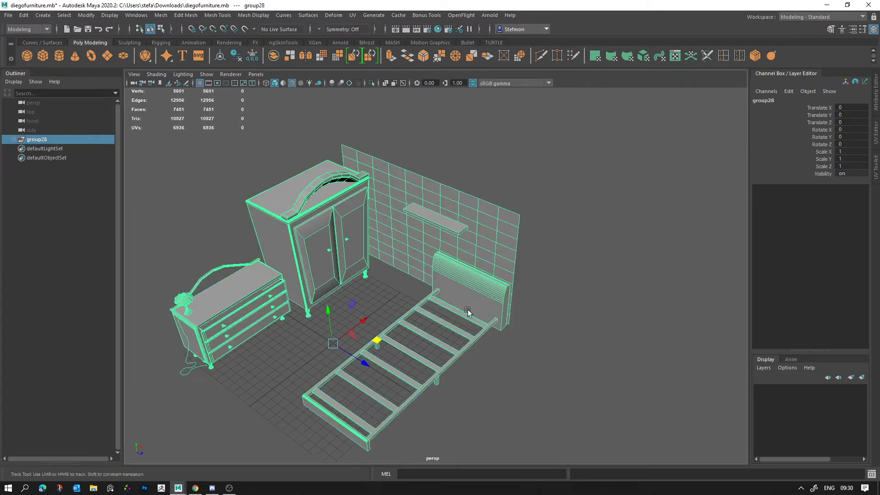
mouse_move(408, 293)
left_mouse_down("alt")
mouse_move(419, 279)
mouse_move(433, 322)
mouse_move(413, 279)
left_mouse_up("alt")
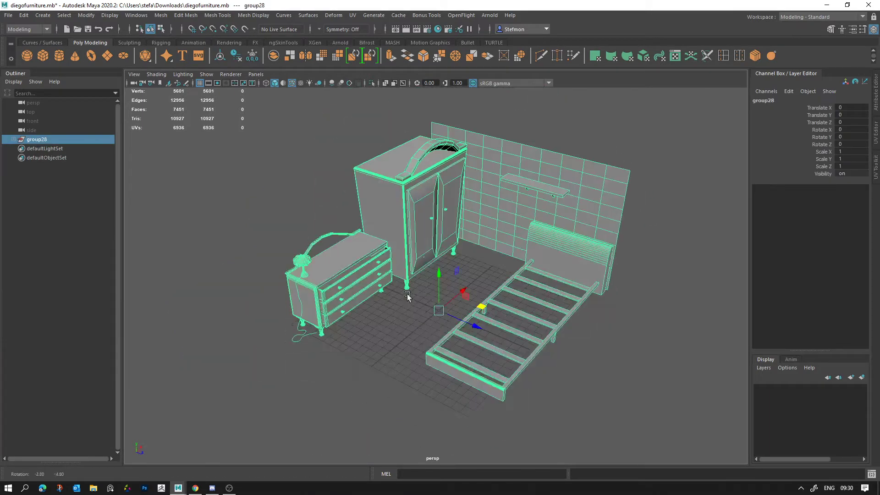
left_click(14, 139)
scroll(67, 206, "down", 8)
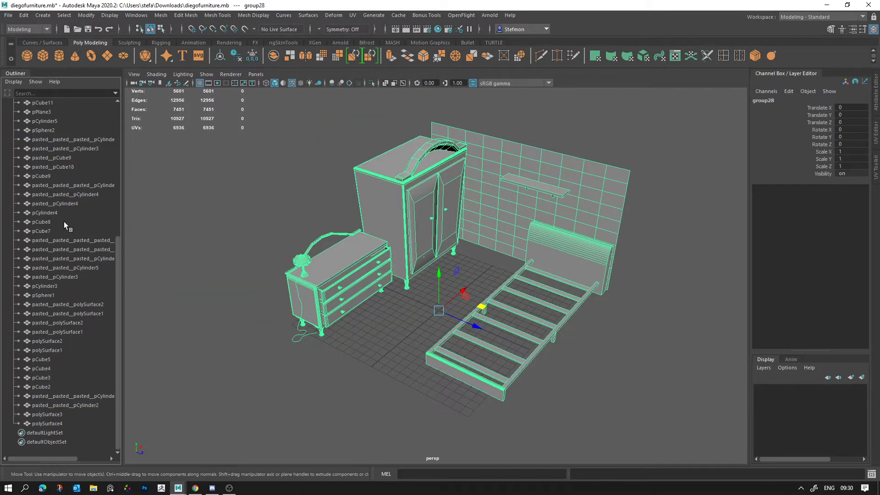
Group all parts of the wardrobe and name the group Wardrobe
left_click(254, 371)
left_click_drag(254, 372, 238, 350, "alt")
left_click_drag(546, 266, 489, 242, "alt")
left_click(502, 277)
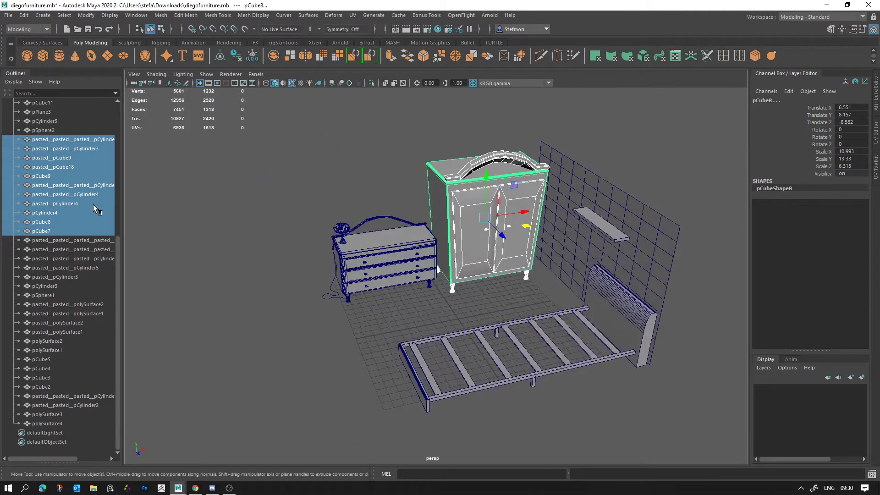
key("ctrl+g")
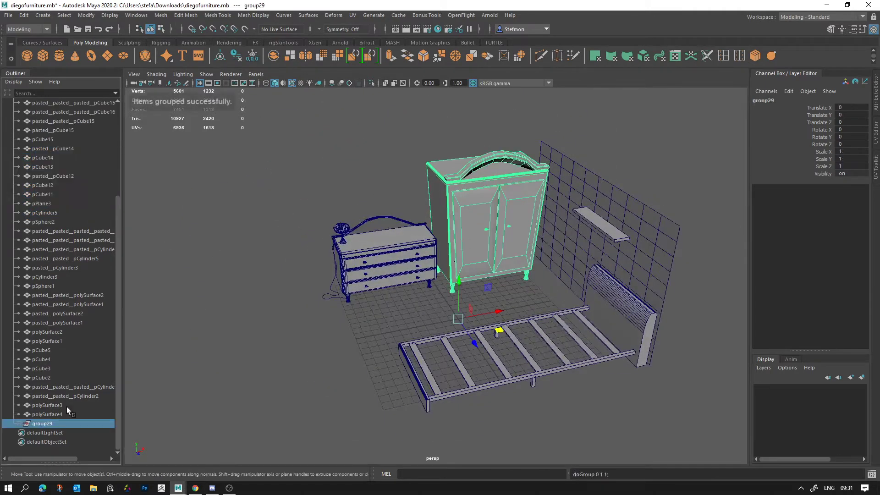
double_click(48, 424)
type("Wardrobe")
key("Return")
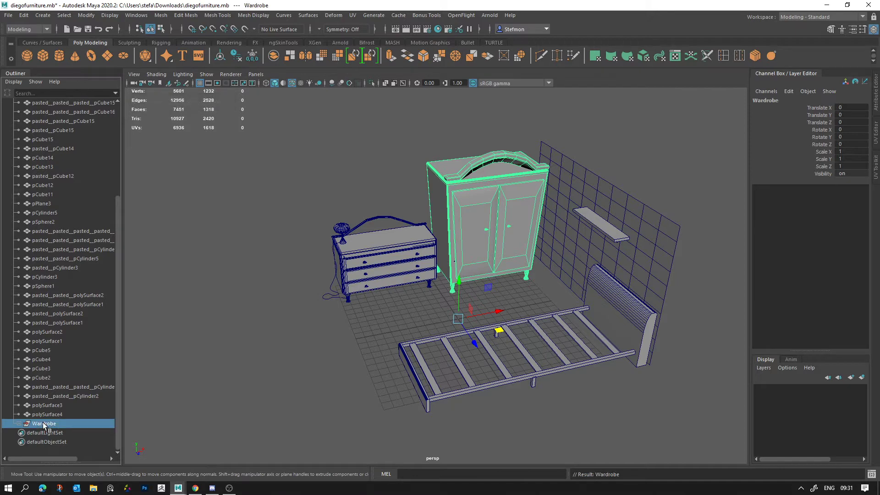
Group all parts of the chest of drawers, leaving the lamp and its cable out
left_click_drag(310, 221, 290, 232, "alt")
left_click_drag(270, 303, 464, 139)
key("f")
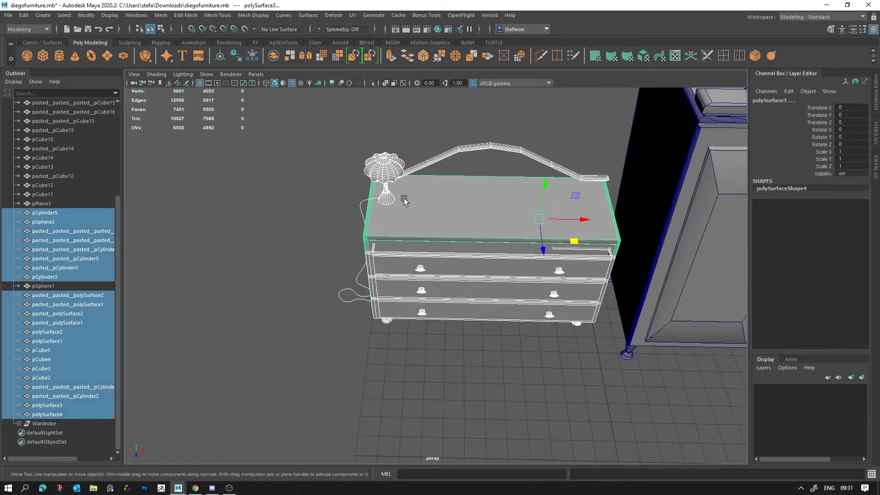
left_click(385, 172, "ctrl")
left_click(386, 194, "ctrl")
left_click_drag(386, 195, 340, 208, "alt")
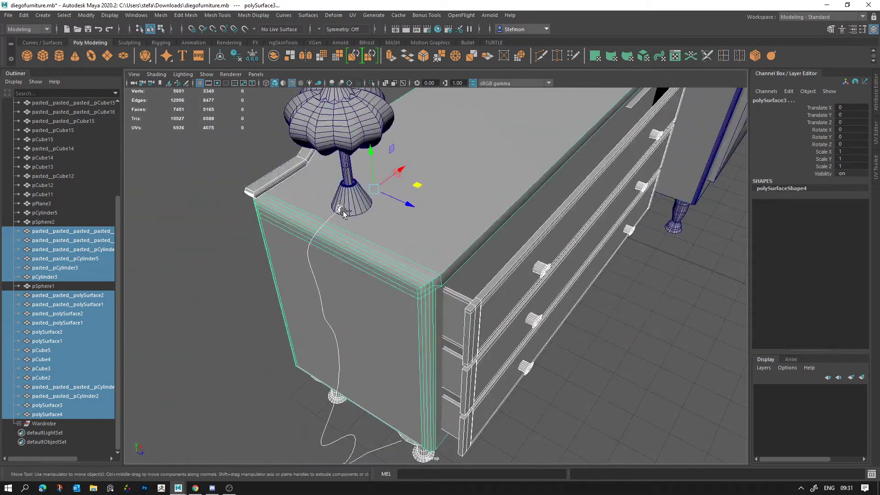
left_click(325, 223, "ctrl")
right_click_drag(490, 322, 389, 280, "alt")
left_click_drag(472, 327, 411, 291, "alt")
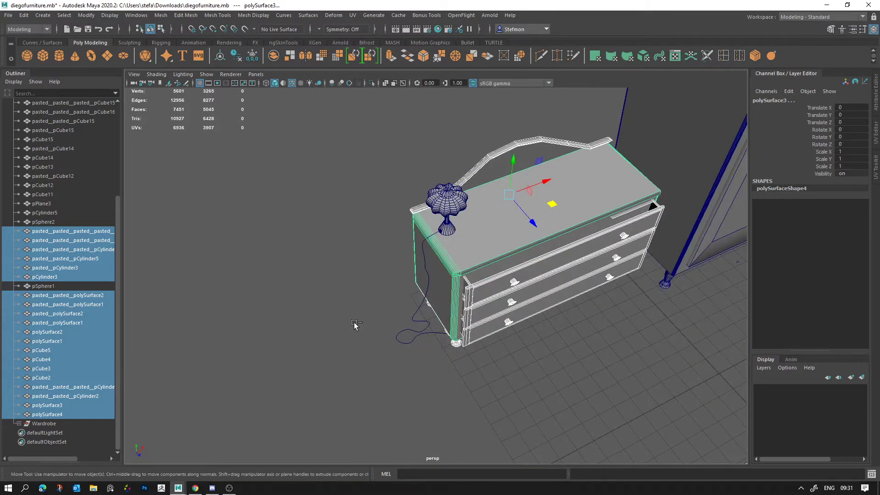
key("ctrl+g")
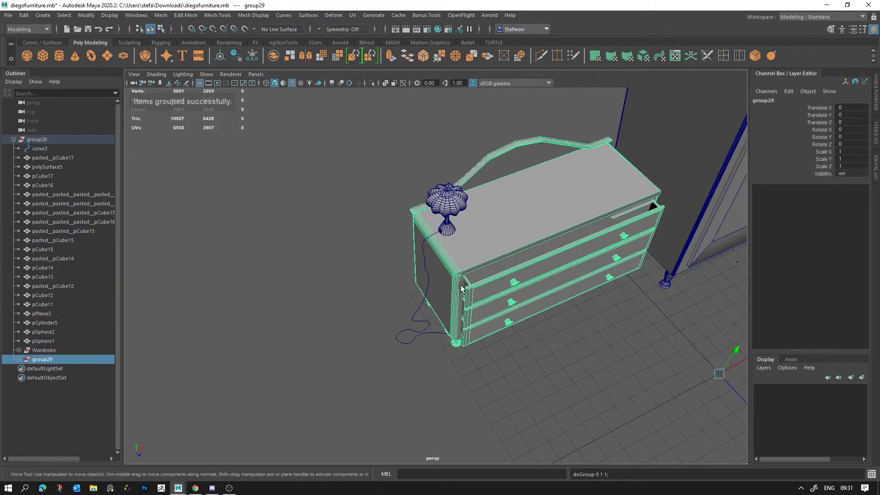
Name the group of chest of drawers parts Drawers
double_click(43, 359)
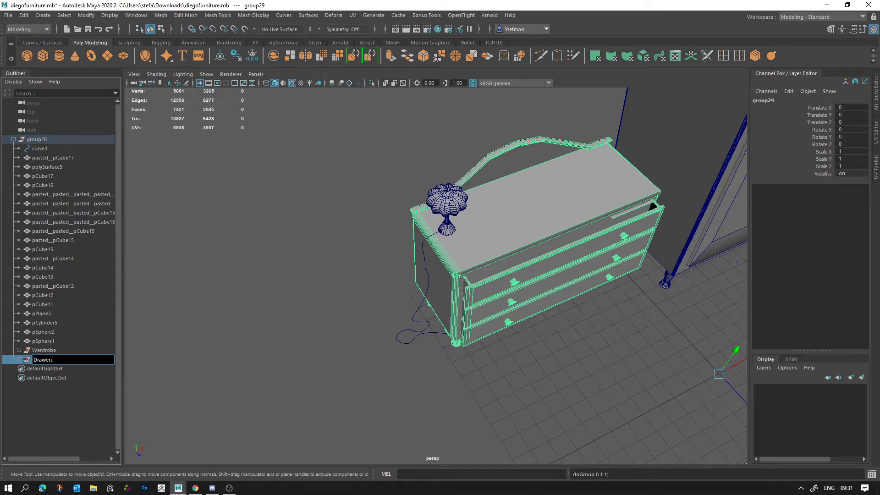
key("Return")
Try selecting only the lamp and its cable beside the chest of drawers, test-move the selection, and undo the move
left_click_drag(353, 281, 420, 309, "alt")
left_click_drag(378, 406, 513, 181)
left_click_drag(549, 411, 570, 218, "ctrl")
mouse_move(481, 356)
left_mouse_down("alt")
mouse_move(498, 336)
mouse_move(496, 353)
left_mouse_up("alt")
left_click_drag(503, 375, 434, 361, "ctrl")
left_click_drag(499, 378, 375, 383)
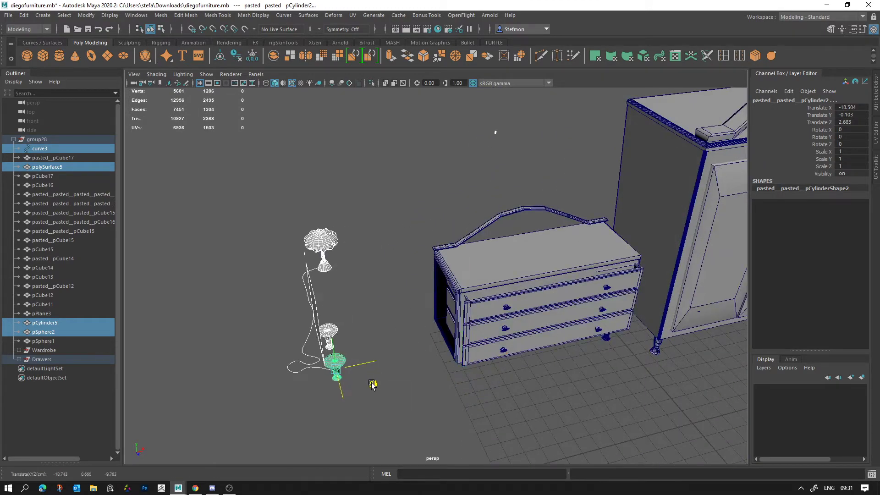
key("ctrl+z")
Remove the two chest legs from the lamp selection, test-move what remains selected, and undo each move
scroll(497, 397, "up", 6)
key("q")
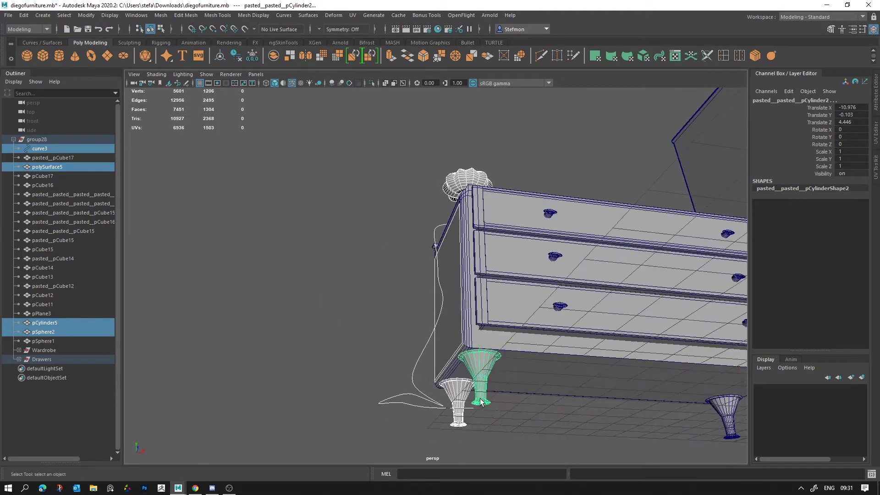
left_click(480, 395, "shift")
left_click(453, 395, "shift")
scroll(396, 296, "down", 5)
left_click_drag(396, 295, 492, 334, "alt")
key("w")
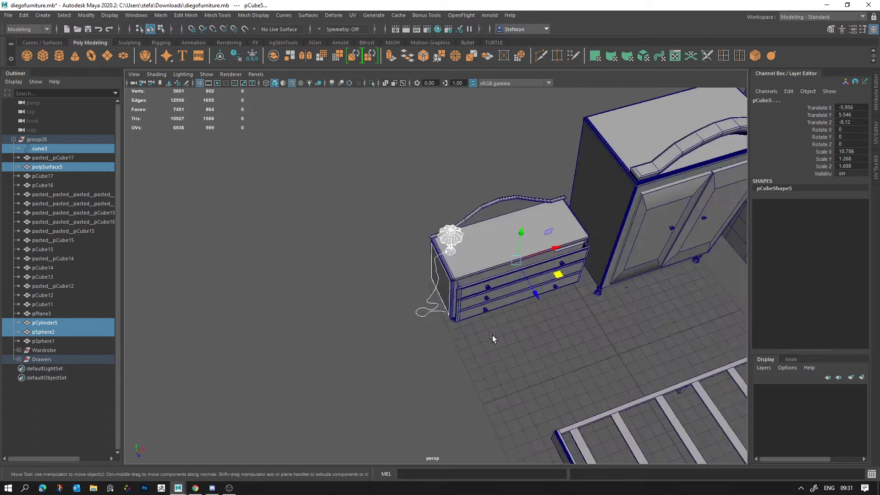
left_click_drag(568, 277, 479, 291)
key("ctrl+z")
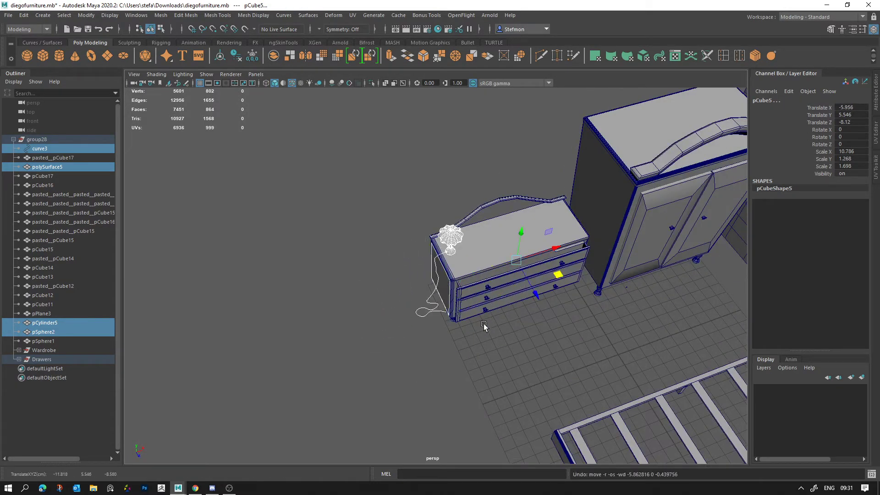
key("q")
key("w")
left_click_drag(557, 277, 472, 293)
key("ctrl+z")
key("q")
Group the lamp's shade and cable and name the group Lamp
left_click(409, 237)
left_click(452, 228)
left_click(428, 323, "shift")
scroll(446, 326, "down", 4)
left_click_drag(446, 326, 465, 313, "alt")
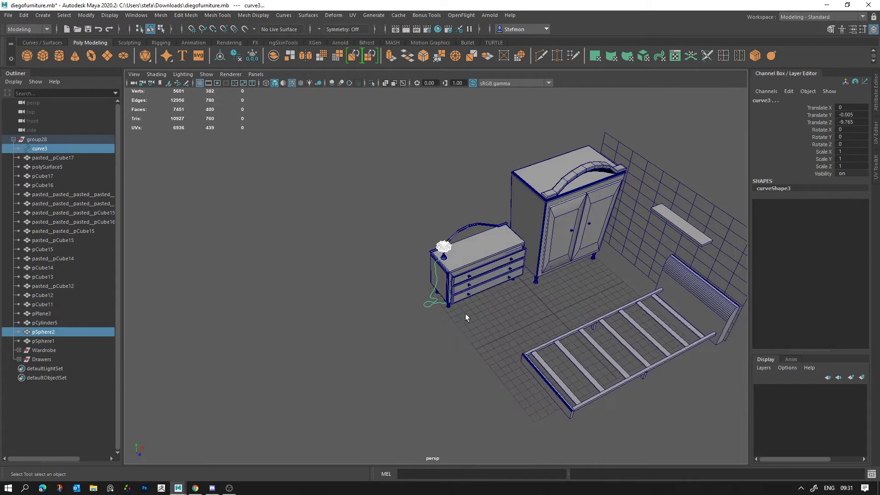
key("ctrl+g")
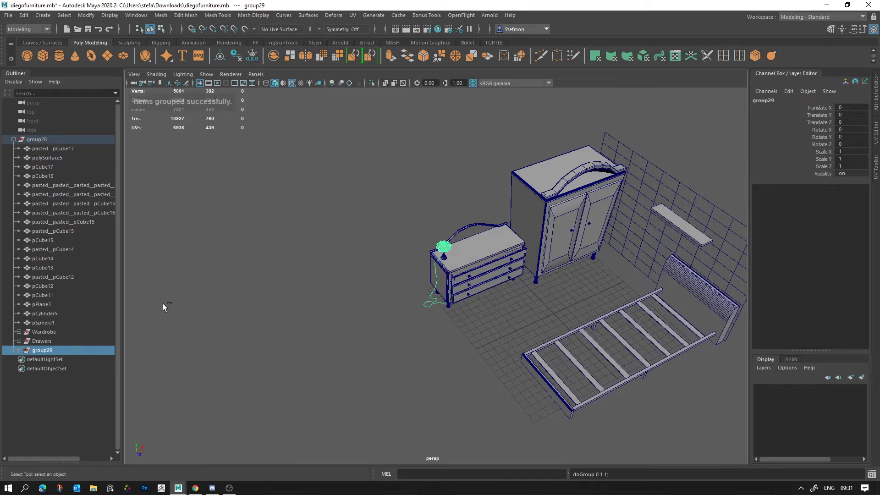
double_click(48, 350)
type("Lamp")
key("Return")
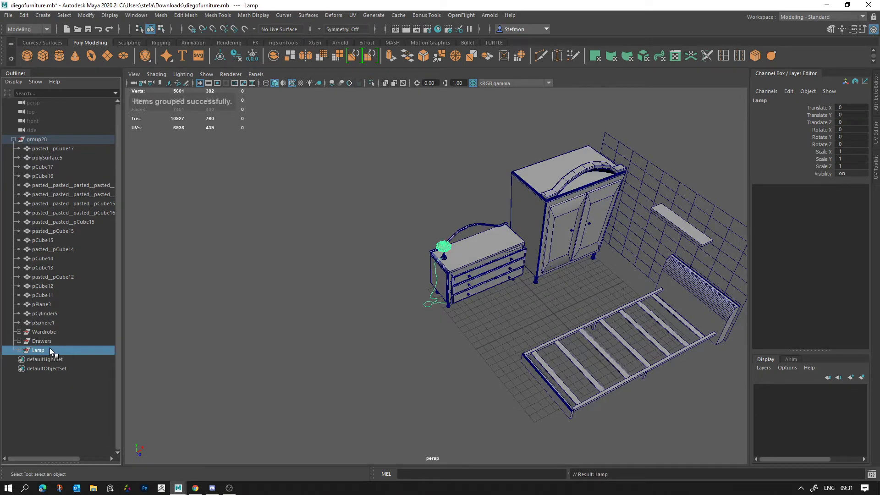
Group all parts of the bed, including slats, legs and headboard, and name the group Bed
mouse_move(701, 337)
left_mouse_down("alt")
mouse_move(501, 339)
mouse_move(284, 322)
left_mouse_up("alt")
left_click_drag(274, 379, 509, 252)
mouse_move(517, 334)
left_mouse_down("alt")
mouse_move(508, 303)
mouse_move(466, 295)
mouse_move(566, 297)
mouse_move(535, 291)
left_mouse_up("alt")
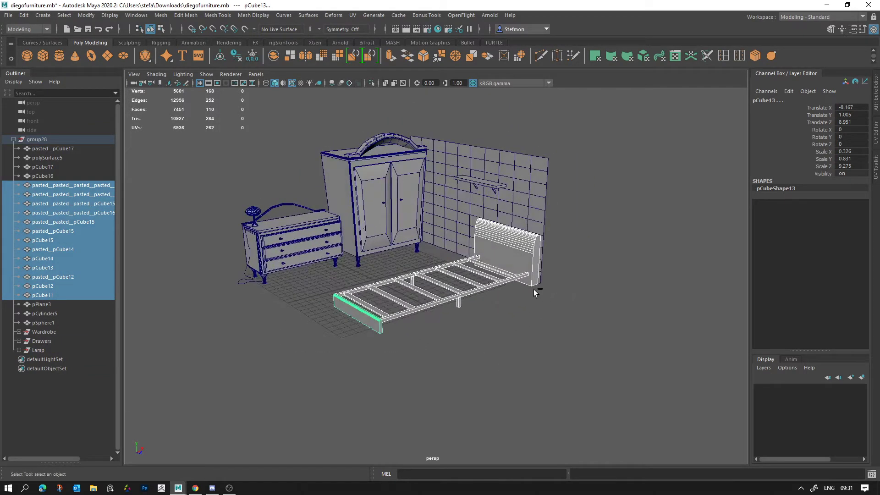
key("ctrl+g")
double_click(46, 240)
type("B")
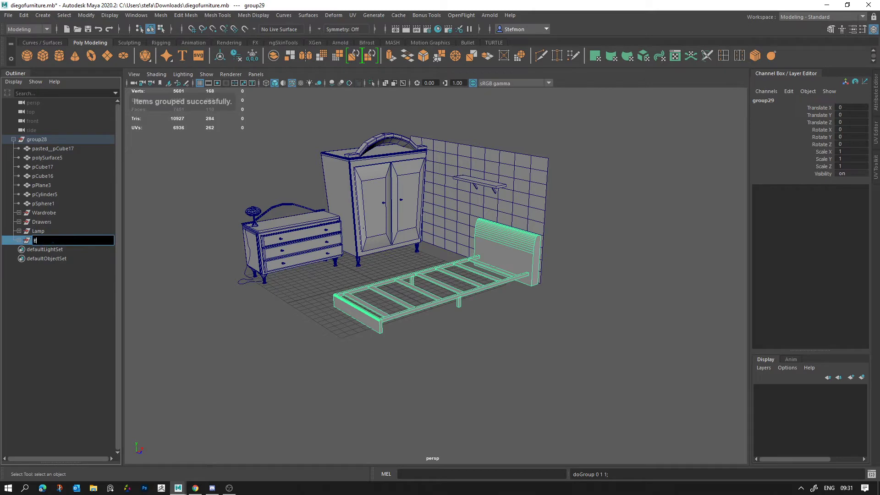
type("ed")
key("Return")
Group the wall shelf's board with its two brackets and name the group Shelf
middle_click_drag(358, 198, 303, 273, "alt")
right_click_drag(303, 272, 559, 337, "alt")
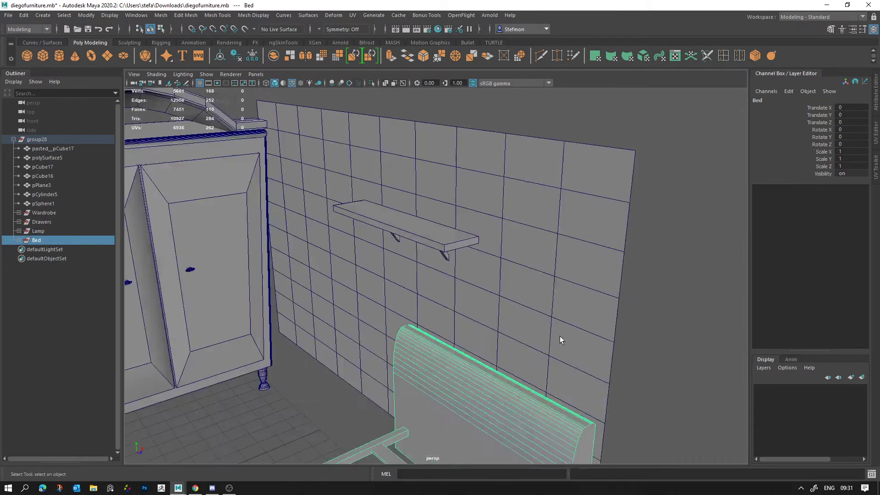
left_click(403, 242)
left_click(397, 241, "shift")
left_click(445, 258, "shift")
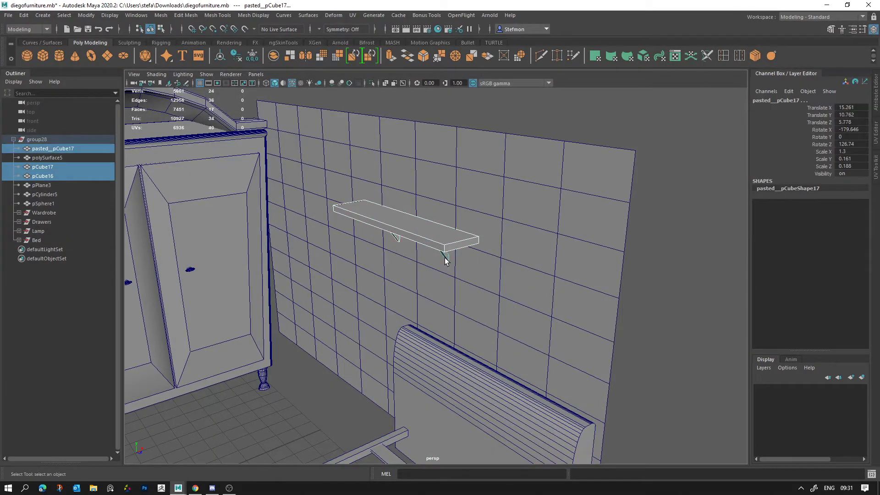
key("ctrl+g")
double_click(39, 222)
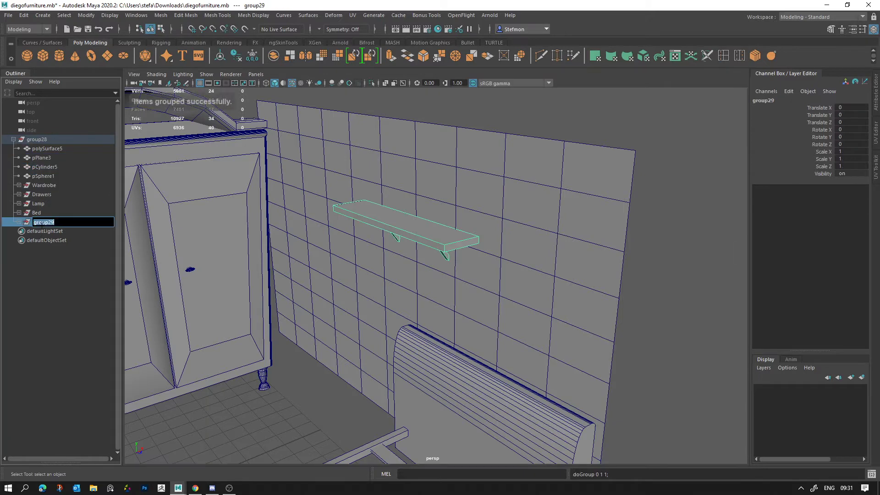
type("shelf")
key("Return")
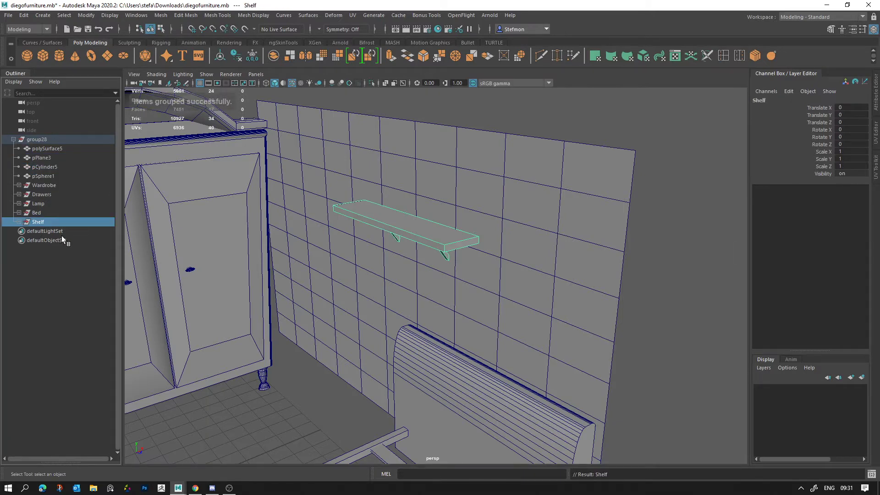
Locate the stray object pSphere1 near the wardrobe's front leg and delete it
left_click(41, 175)
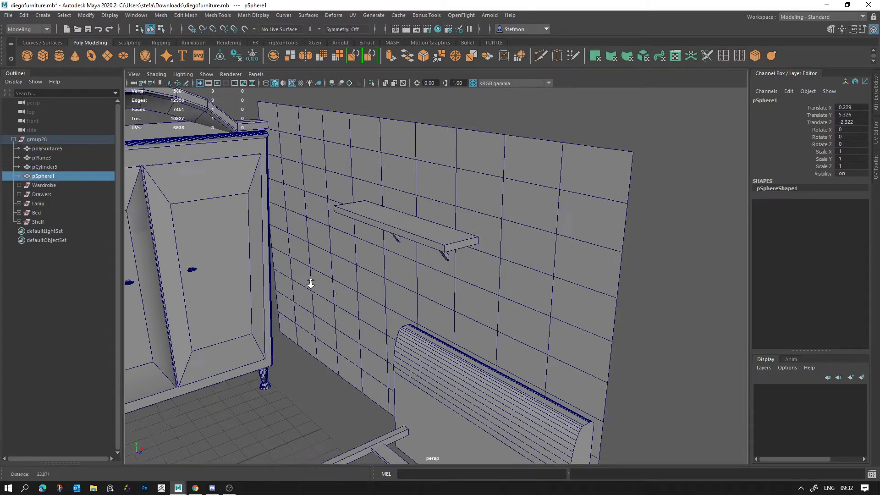
scroll(308, 284, "down", 5)
middle_click_drag(316, 284, 525, 271, "alt")
key("w")
key("f")
left_click_drag(494, 362, 488, 337, "alt")
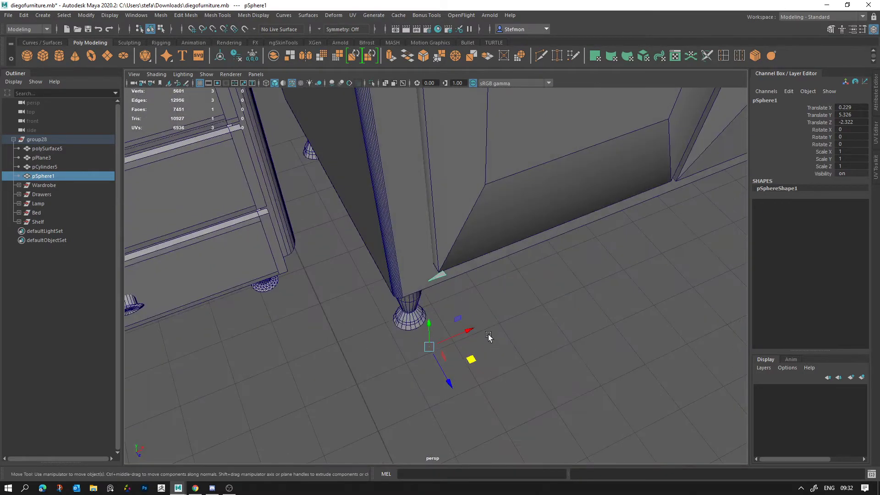
key("Delete")
Identify pCylinder5 as the lamp's stand and move it into the Lamp group
left_click(63, 165)
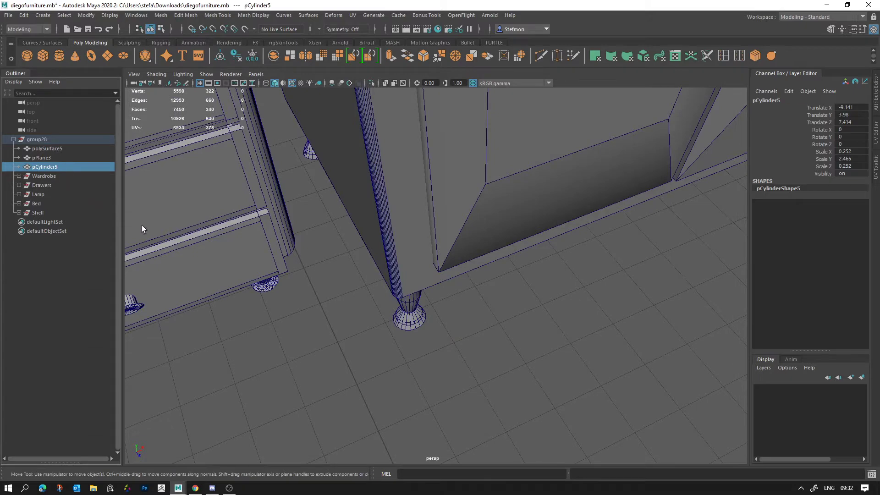
left_click_drag(142, 224, 532, 352, "alt")
scroll(448, 365, "down", 5)
key("f")
left_click_drag(285, 346, 126, 288, "alt")
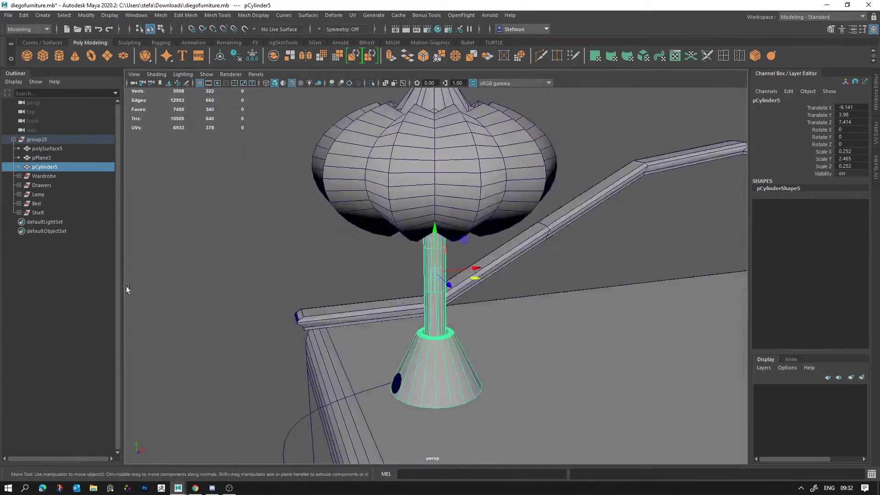
left_click(38, 194)
left_click(49, 168)
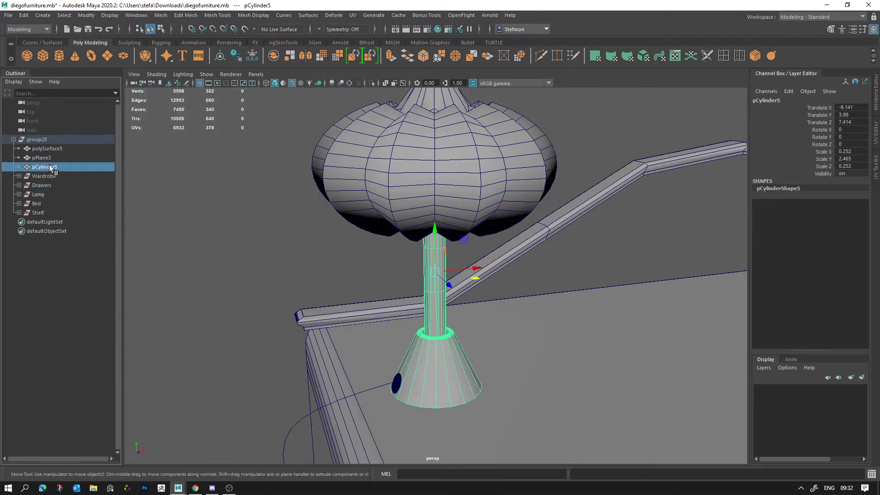
left_click_drag(51, 193, 51, 192)
Identify pPlane3 in the scene and rename it Wall
left_click(49, 158)
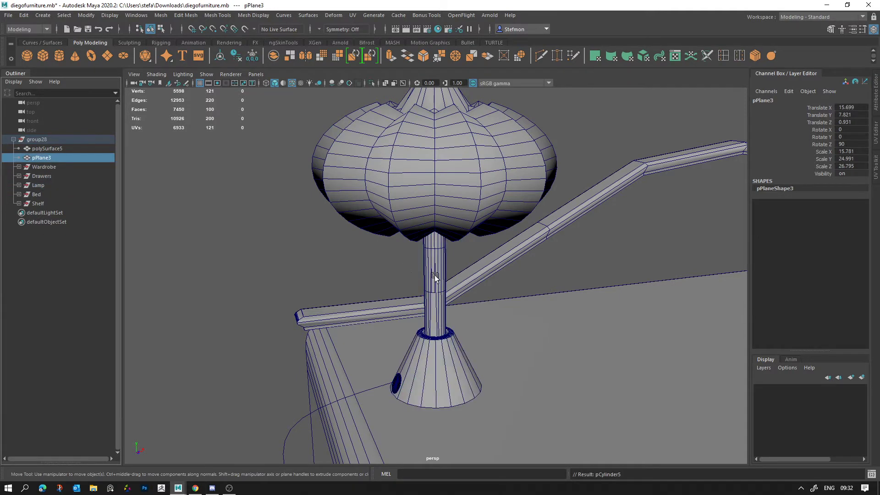
key("f")
scroll(576, 276, "down", 1)
left_click(65, 166)
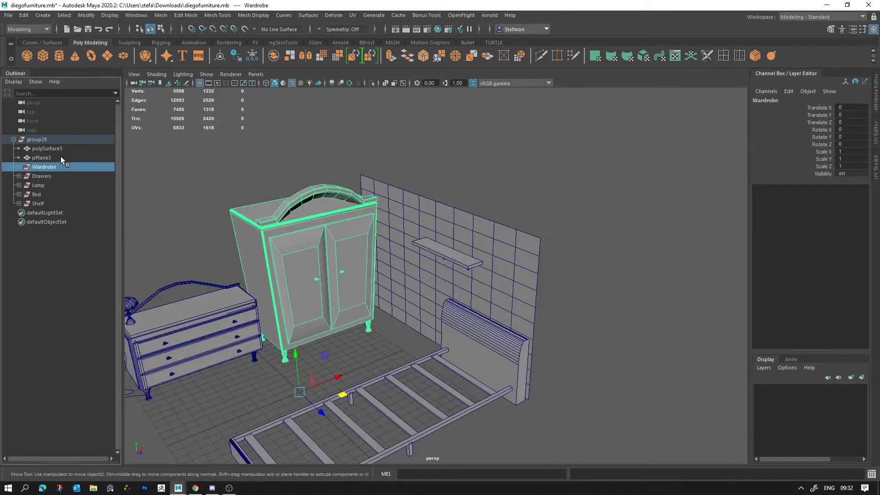
double_click(61, 158)
type("Wall")
key("Return")
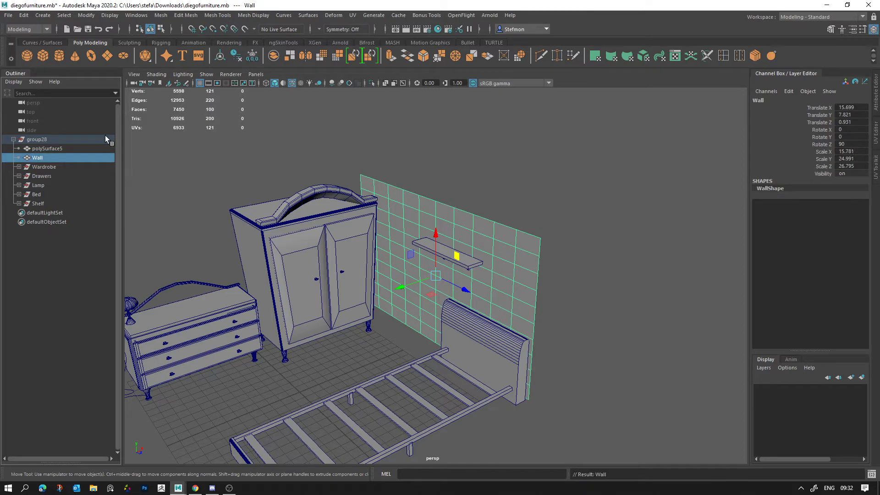
Locate polySurface5, the small disc on the lamp's base, and move it into the Lamp group
left_click(77, 151)
key("f")
mouse_move(351, 280)
left_mouse_down("alt")
mouse_move(424, 295)
mouse_move(547, 292)
mouse_move(337, 275)
left_mouse_up("alt")
right_click_drag(337, 275, 138, 268, "alt")
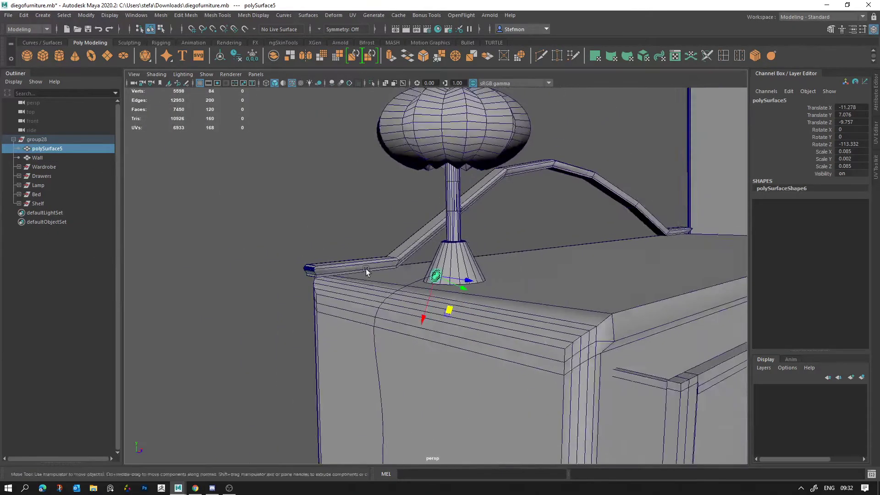
left_click_drag(366, 270, 312, 291, "alt")
right_click_drag(288, 197, 489, 246, "alt")
left_click(319, 107)
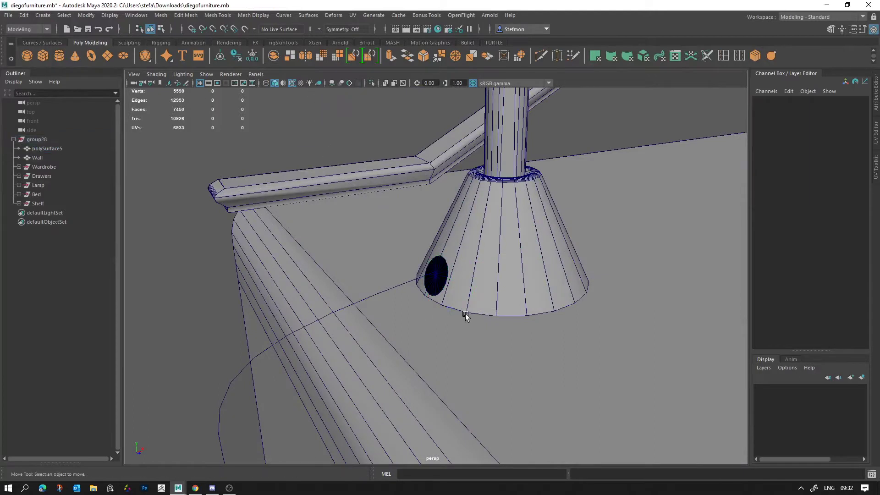
left_click(443, 287)
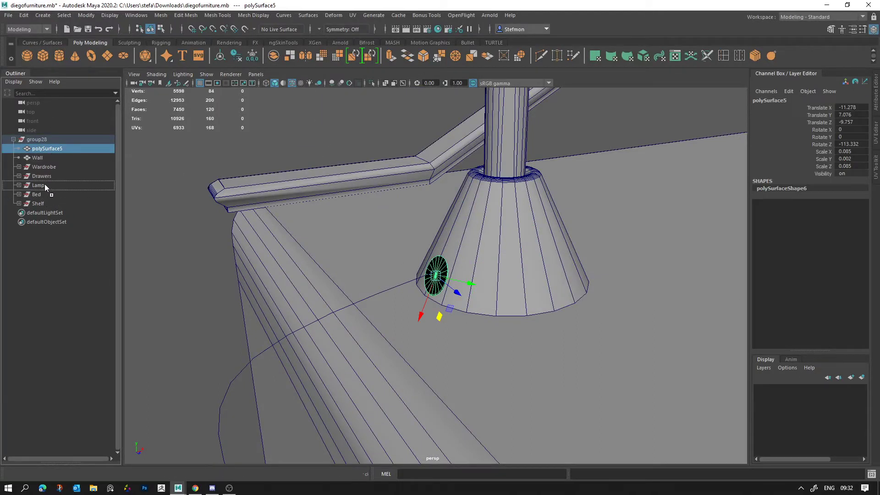
middle_click_drag(45, 185, 45, 185)
left_click(353, 98)
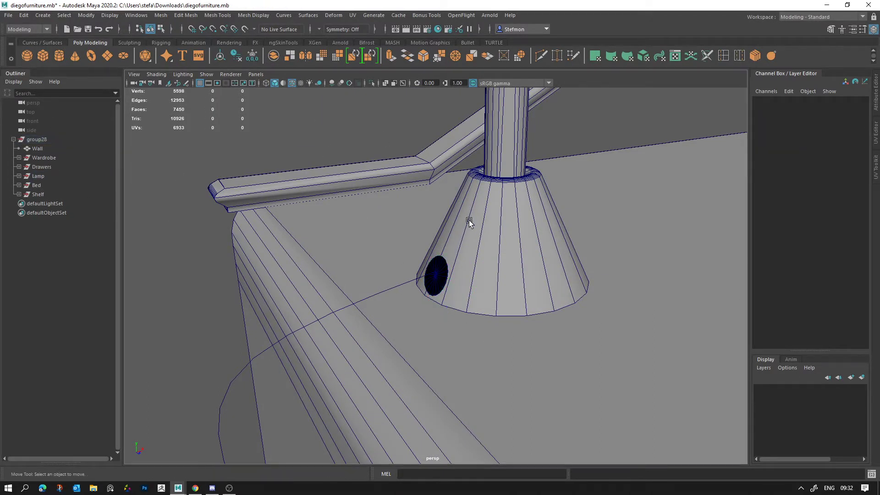
right_click_drag(469, 220, 415, 159, "alt")
Hide the wall and all furniture groups inside group28 so that only the Lamp group is shown
left_click_drag(48, 149, 45, 193)
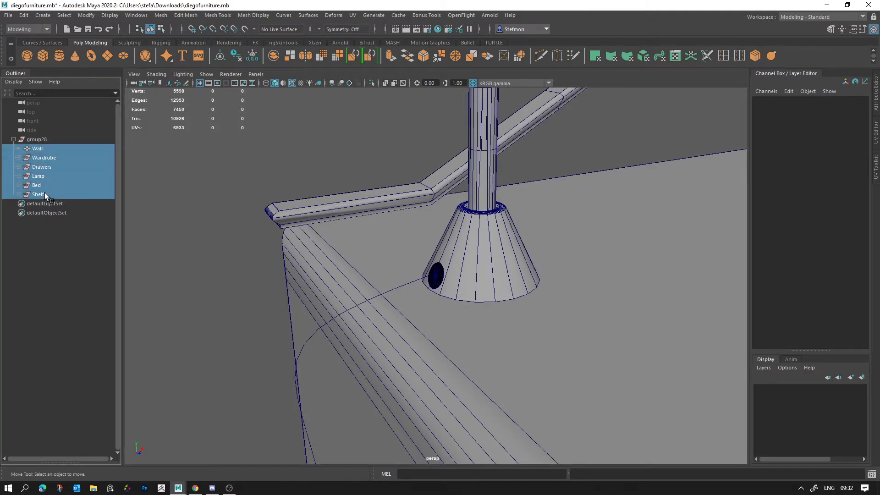
key("h")
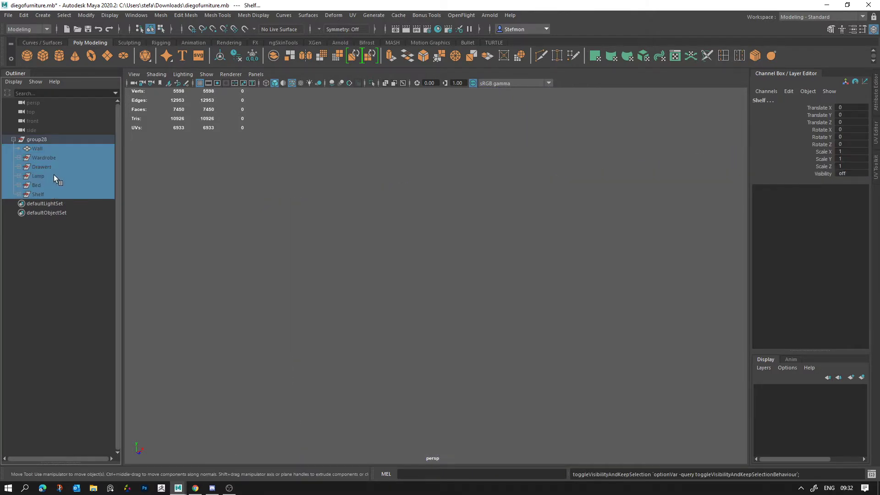
left_click(52, 175)
key("h")
left_click(378, 285)
Try deleting one triangular face of the dark disc on the lamp's base, and undo the deletion
right_click_drag(378, 286, 697, 416, "alt")
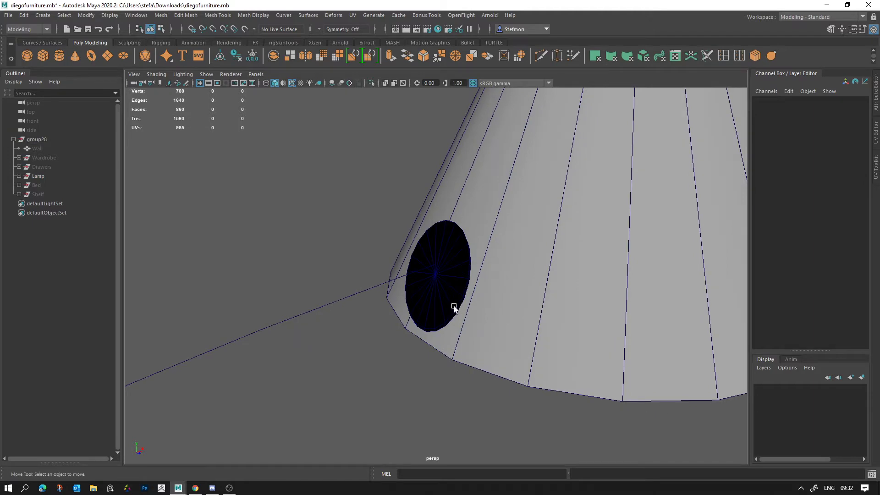
left_click(453, 306)
left_click_drag(454, 306, 455, 275, "alt")
right_click_drag(464, 235, 470, 261)
left_click(478, 247)
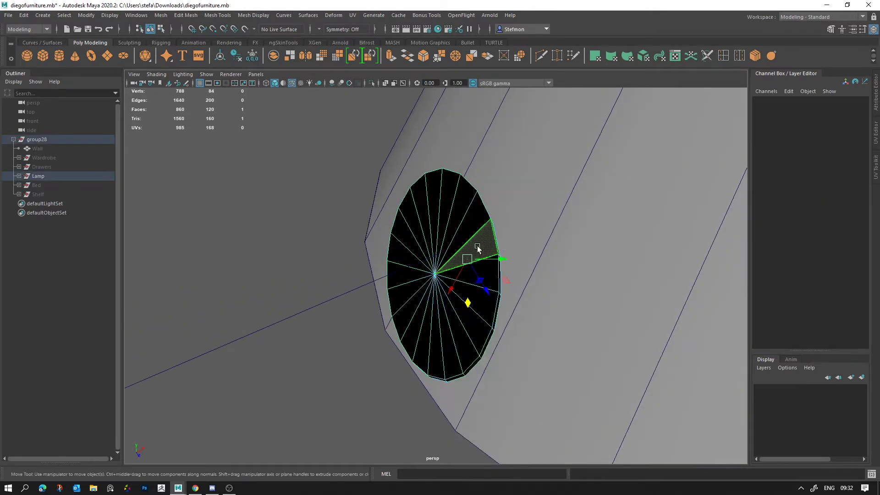
key("Delete")
left_click_drag(568, 268, 510, 277, "alt")
key("ctrl+z")
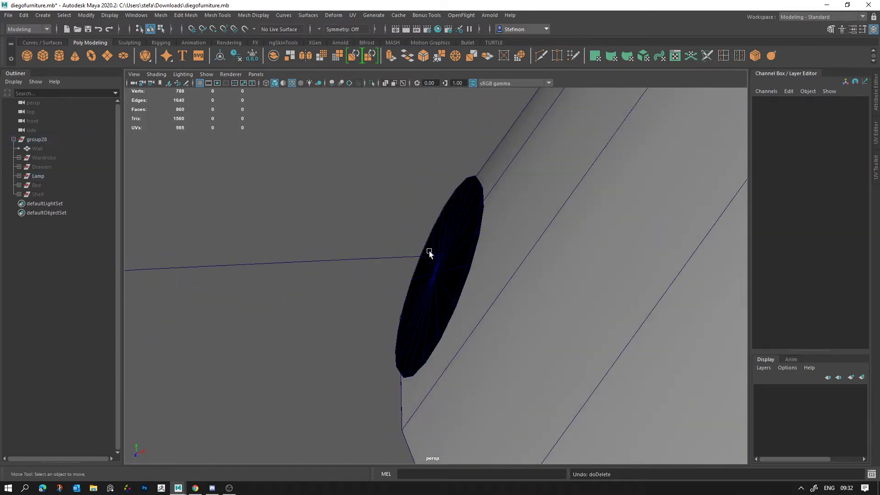
Select polySurface5 within the Lamp group, try moving one of its components, and undo the move
left_click_drag(429, 253, 403, 246, "alt")
left_click(402, 246)
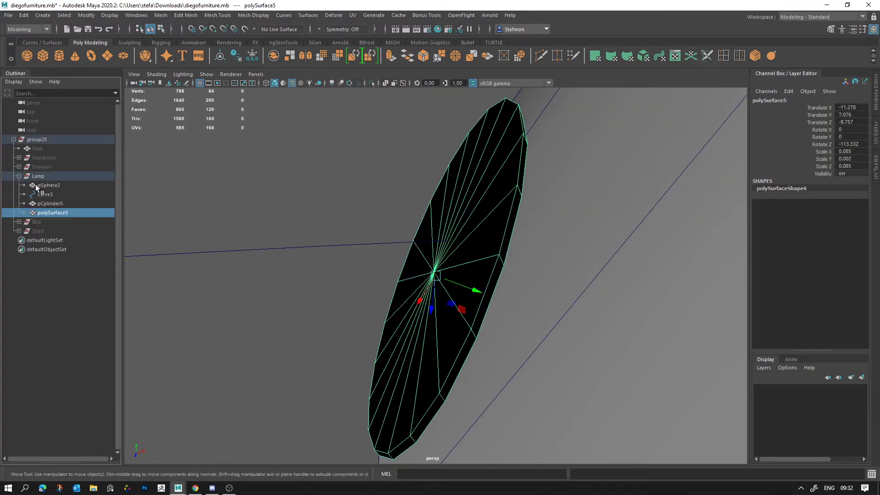
left_click(46, 185)
left_click(52, 213)
left_click_drag(348, 281, 362, 280, "alt")
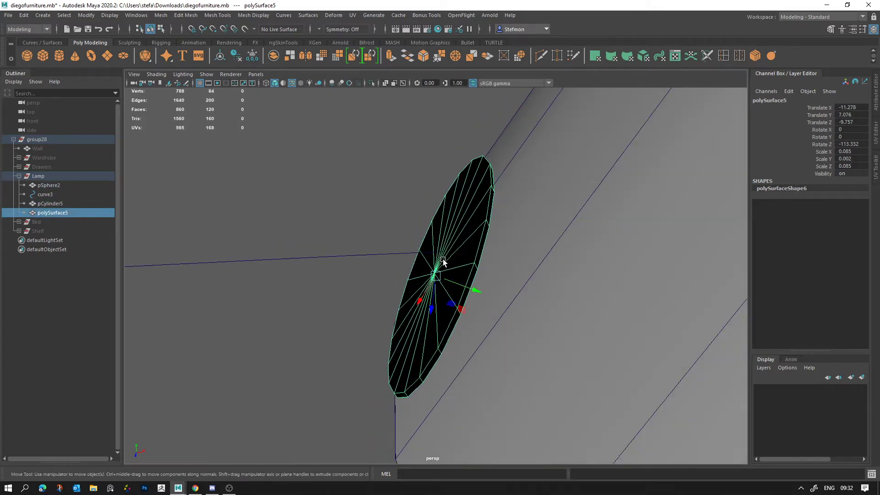
right_click_drag(443, 262, 402, 250)
left_click(481, 222)
left_click_drag(480, 223, 435, 213)
key("ctrl+z")
Reselect the disc polySurface5 and examine how it sits against the lamp's base and cable
left_click(418, 252)
left_click_drag(426, 252, 448, 230, "alt")
left_click(449, 283)
left_click_drag(450, 285, 437, 323, "alt")
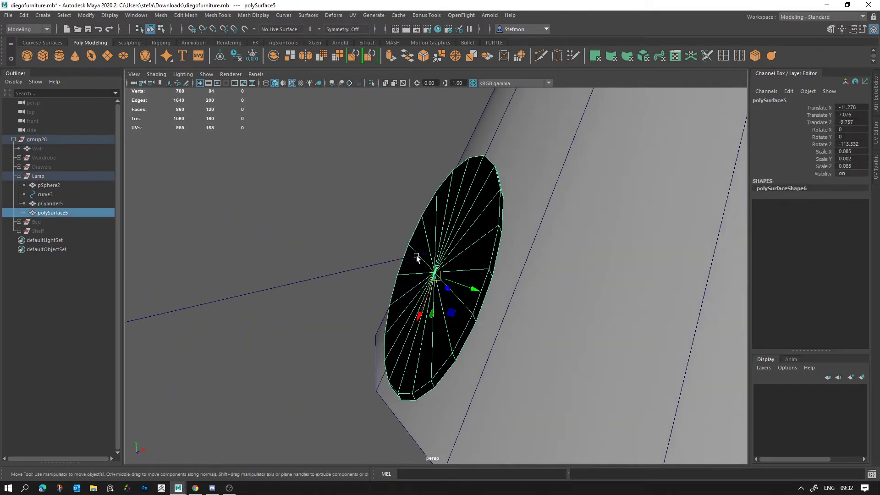
right_click_drag(416, 257, 231, 211, "alt")
left_click_drag(426, 275, 524, 314, "alt")
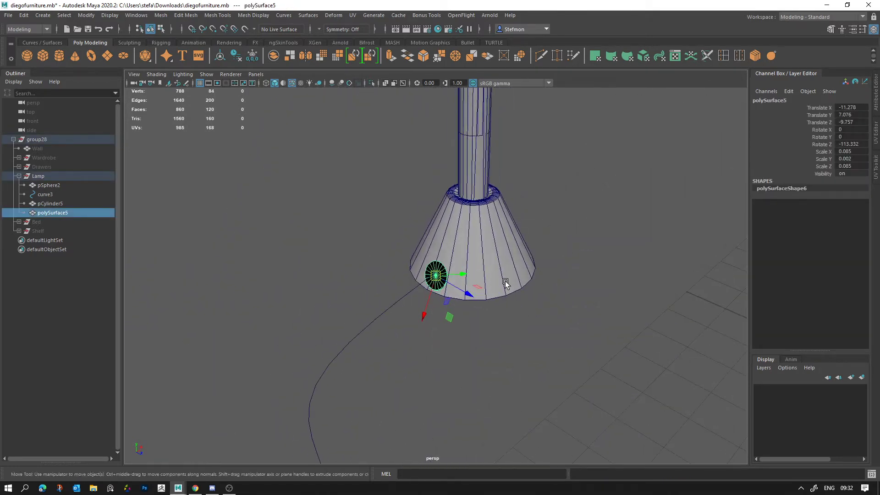
Replace the disc polySurface5 on the lamp's base with a new polygon cylinder, scaled down
key("Delete")
left_click(58, 57)
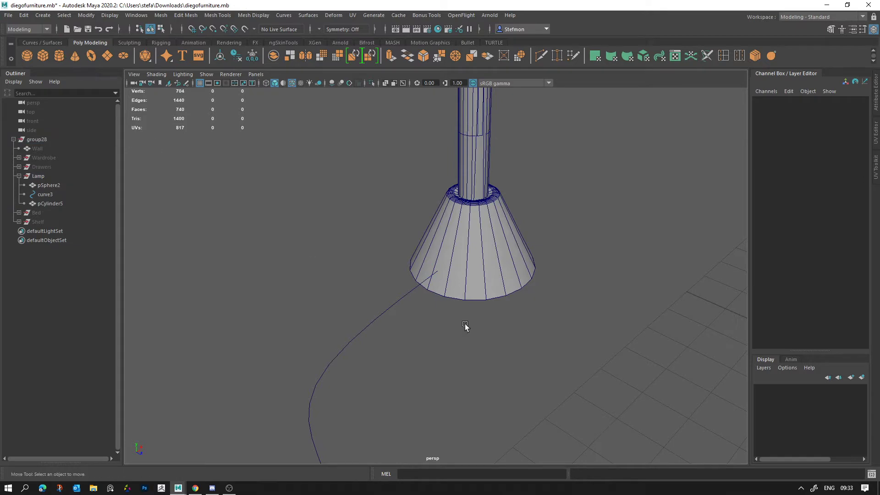
right_click_drag(666, 362, 585, 335, "alt")
middle_click_drag(584, 335, 501, 298, "alt")
key("r")
left_click_drag(640, 312, 344, 243)
Move the new cylinder beside the lamp's base and flatten it to a scale of about 0.232, 0.046, 0.232
key("w")
right_click_drag(334, 257, 385, 270, "alt")
middle_click_drag(320, 239, 635, 301, "alt")
right_click_drag(541, 256, 610, 271, "alt")
middle_click_drag(611, 271, 503, 283, "alt")
key("r")
left_click_drag(508, 232, 354, 237)
scroll(720, 289, "up", 4)
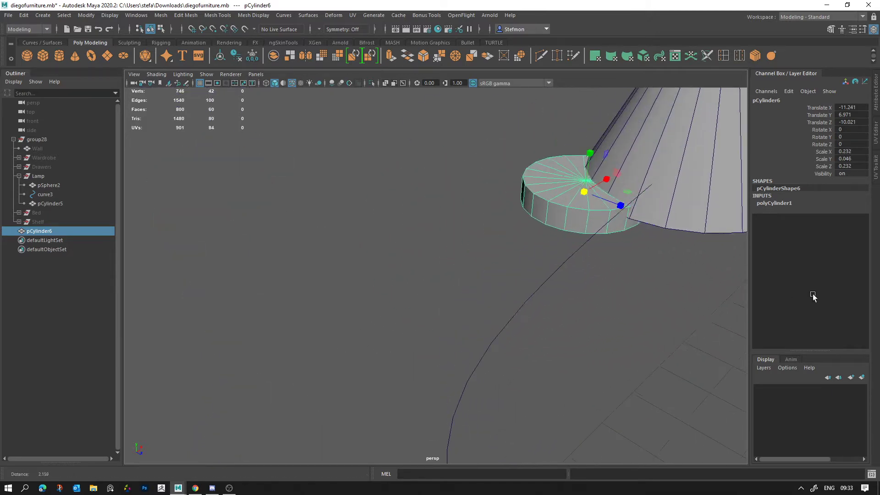
right_click_drag(813, 296, 820, 297, "alt")
middle_click_drag(450, 185, 361, 235, "alt")
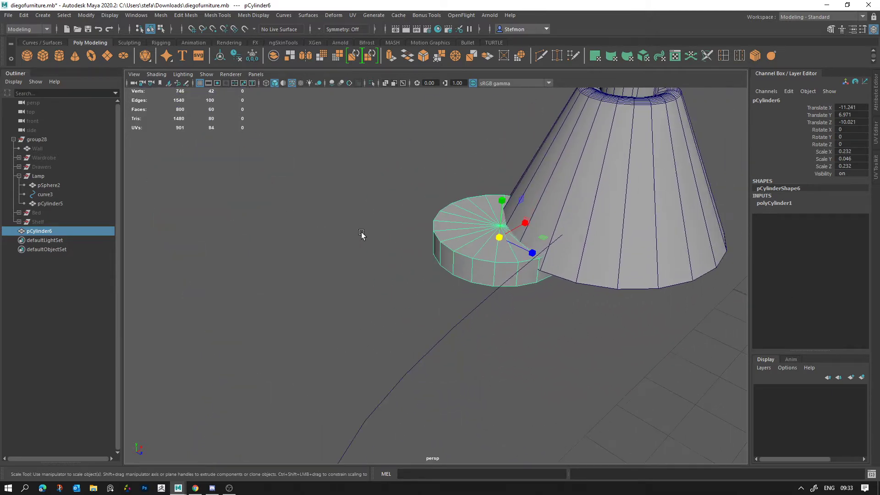
Snap the cylinder to the base's lower edge, tilted about 63.5° in Z and shrunk to a scale of about 0.069, 0.014, 0.069
key("w")
key("v")
left_click_drag(499, 237, 523, 250)
key("e")
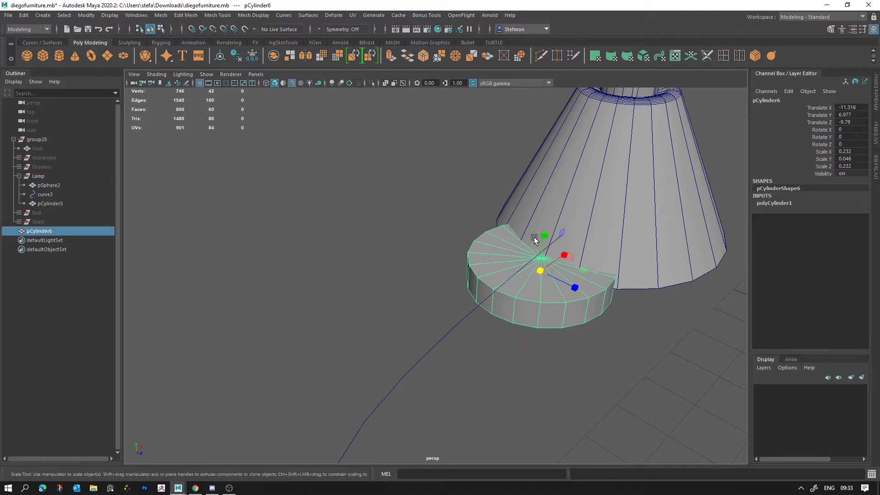
left_click_drag(541, 269, 455, 262)
key("r")
Move the small disc up the base's slope to the cable's end, at about Translate X -11.263, Y 7.084, Z -9.767
key("w")
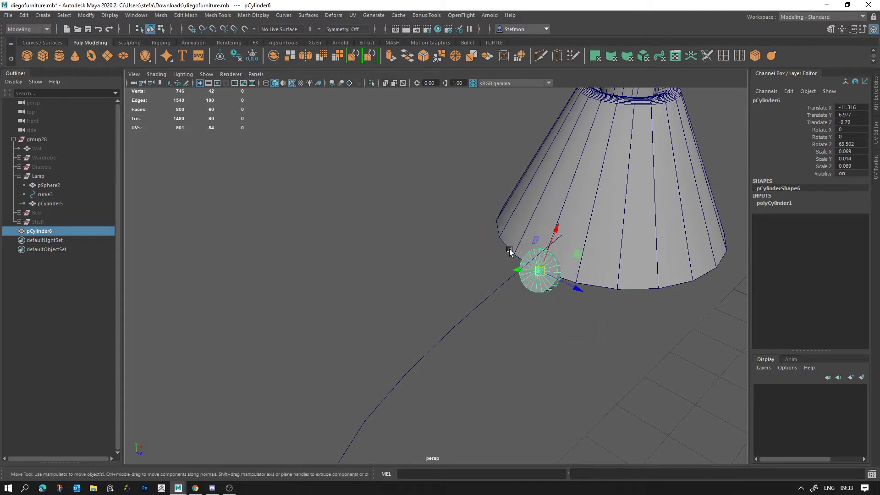
left_click_drag(549, 249, 567, 197)
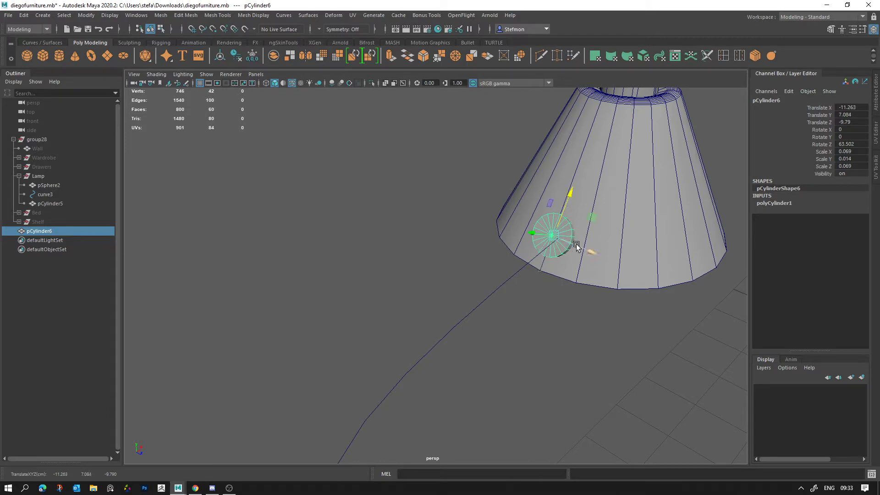
left_click_drag(580, 263, 531, 268, "alt")
scroll(625, 277, "up", 5)
left_click(547, 250)
left_click(505, 293)
left_click_drag(495, 303, 552, 298, "alt")
middle_click_drag(552, 298, 464, 288, "alt")
scroll(504, 257, "down", 6)
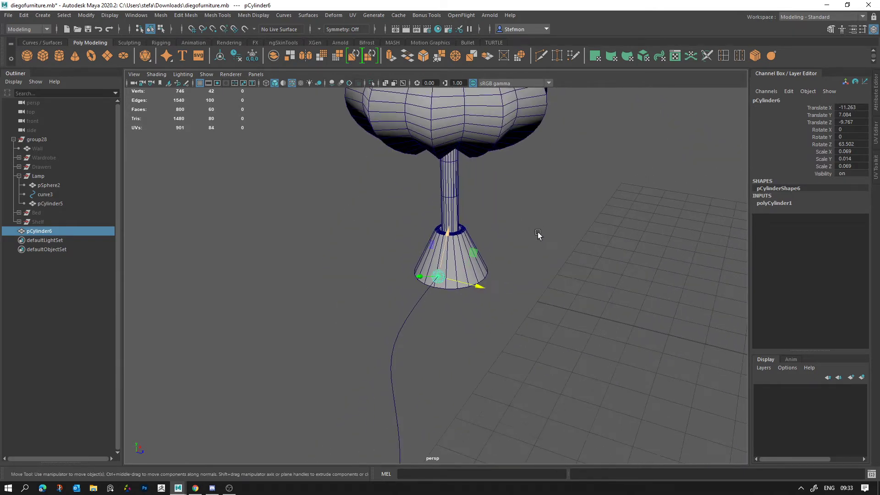
Turn off the wireframe overlay on shaded objects and reduce the Subdivisions Axis of pCylinder6
left_click(566, 275)
left_click(283, 84)
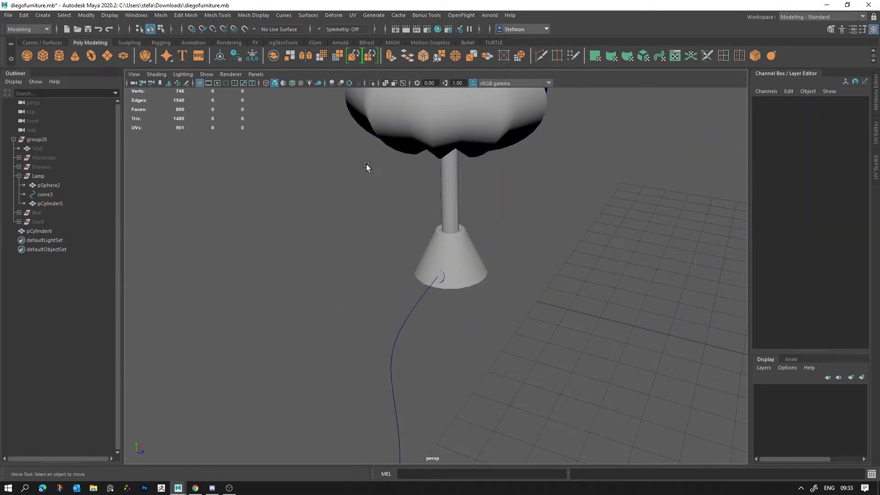
left_click(453, 278)
left_click(774, 203)
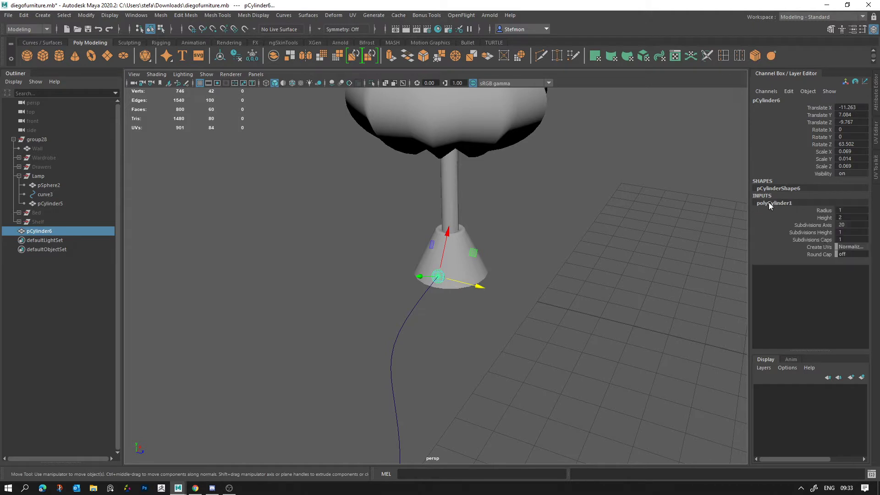
left_click(823, 224)
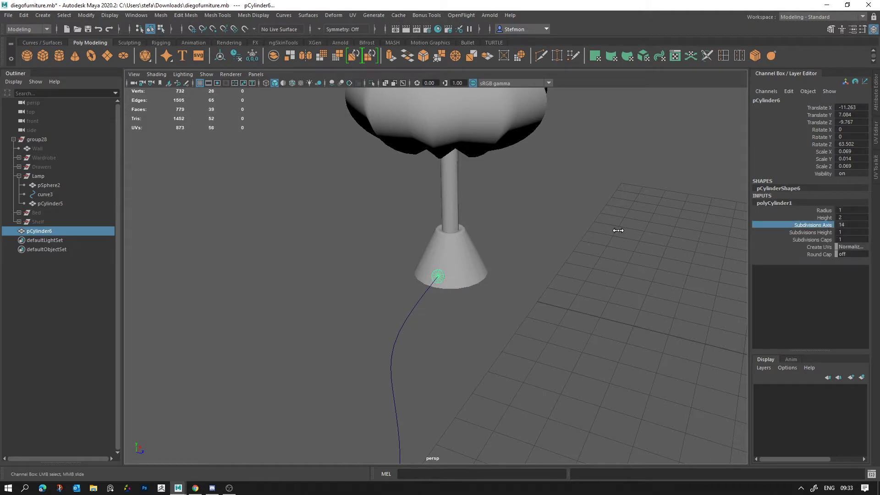
left_click(602, 238)
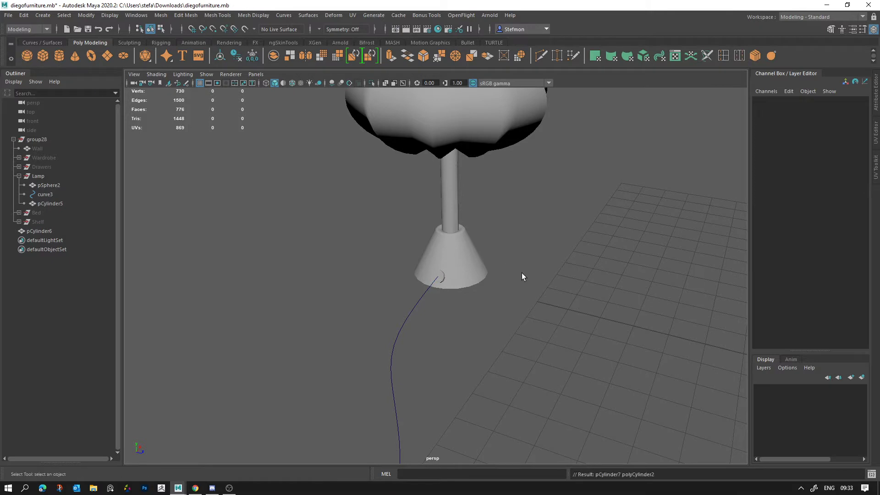
Try lower Subdivisions Axis values on a test cylinder at the grid's origin, and delete that cylinder
scroll(522, 273, "down", 6)
middle_click_drag(522, 270, 197, 147, "alt")
left_click_drag(511, 364, 741, 221)
left_click(775, 204)
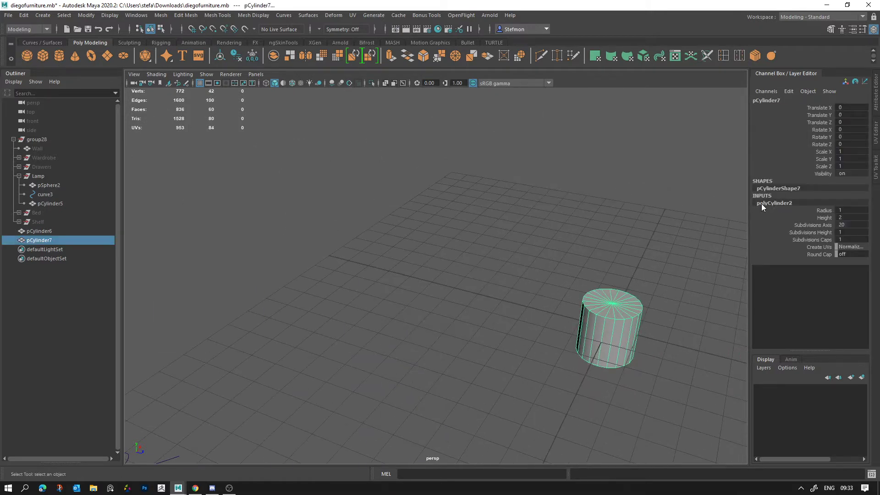
middle_click_drag(531, 205, 706, 224)
key("ctrl+z")
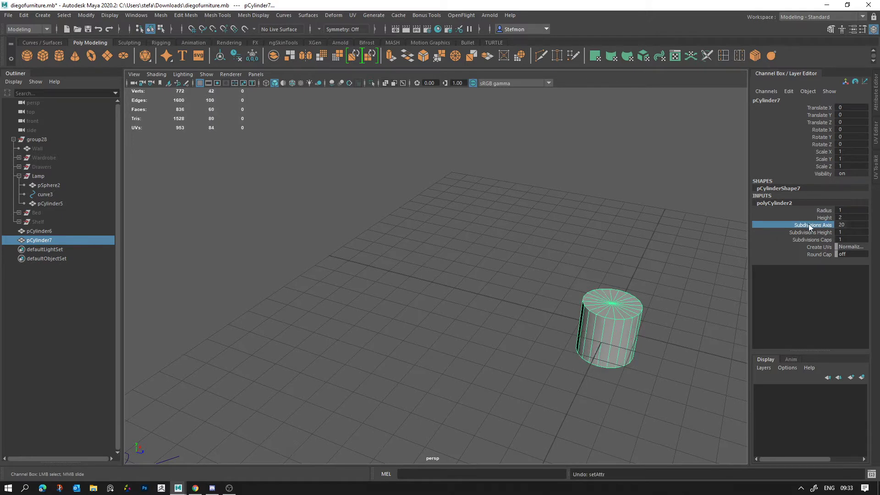
middle_click_drag(513, 250, 538, 289)
left_click(609, 310)
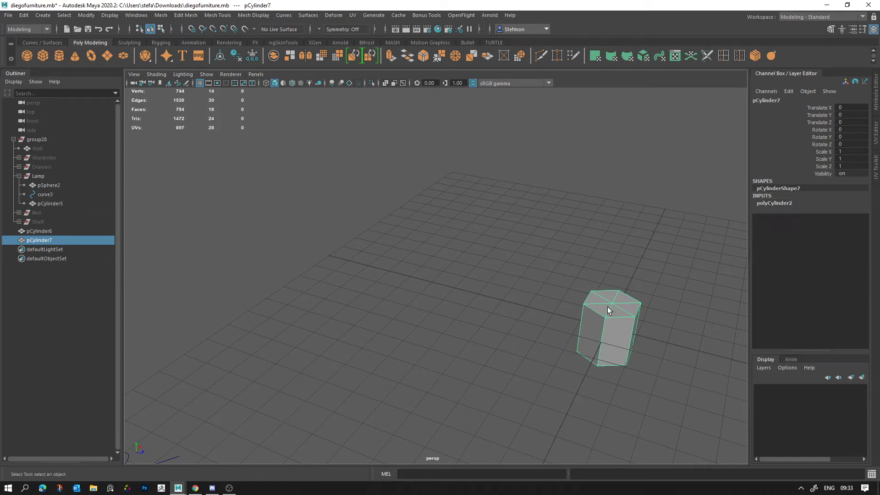
key("Delete")
Frame pCylinder6 and examine how round the disc looks against the lamp's base and cable
left_click(40, 230)
key("f")
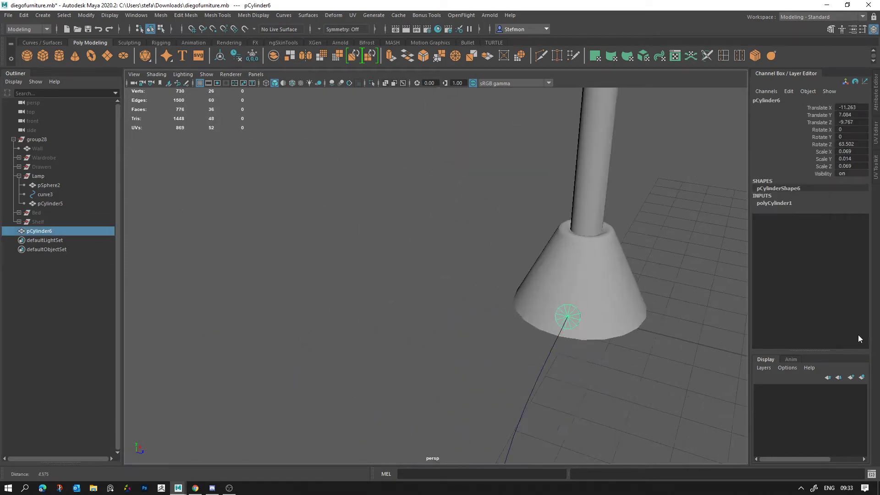
middle_click_drag(606, 341, 359, 309, "alt")
left_click(581, 409)
right_click_drag(581, 409, 526, 347, "alt")
middle_click_drag(526, 346, 501, 353, "alt")
scroll(418, 324, "up", 10)
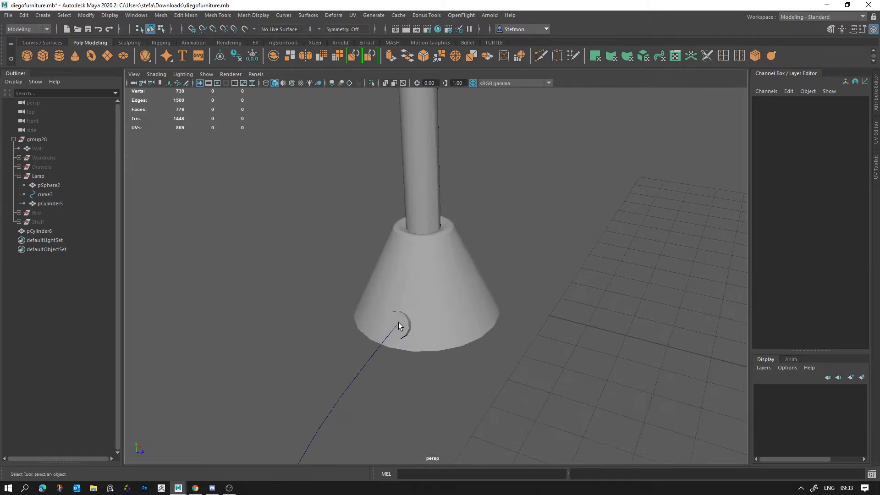
Isolate pCylinder6, delete the cap faces on its side hidden inside the lamp's base, and show the other objects again
left_click(369, 355)
left_click_drag(369, 354, 345, 345, "alt")
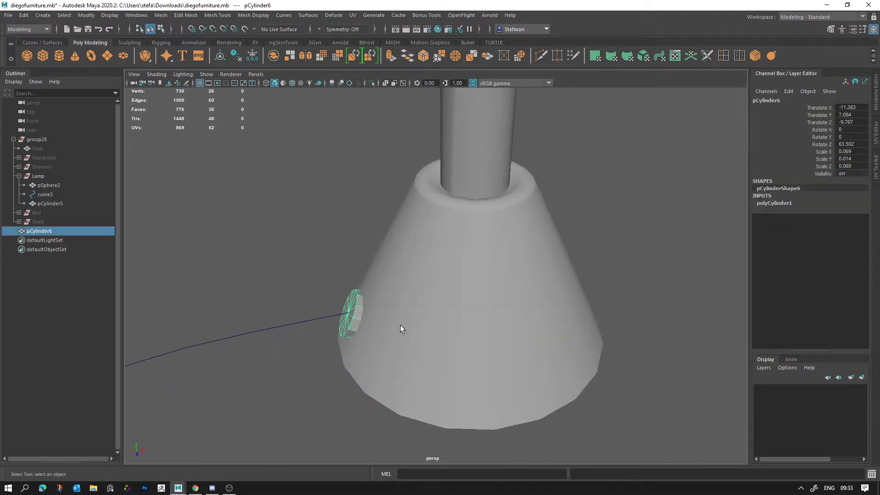
left_click(371, 83)
left_click_drag(435, 316, 394, 318, "alt")
right_click_drag(383, 336, 323, 207)
left_click(402, 344)
right_click_drag(442, 263, 436, 310, "ctrl")
key("Delete")
left_click(372, 83)
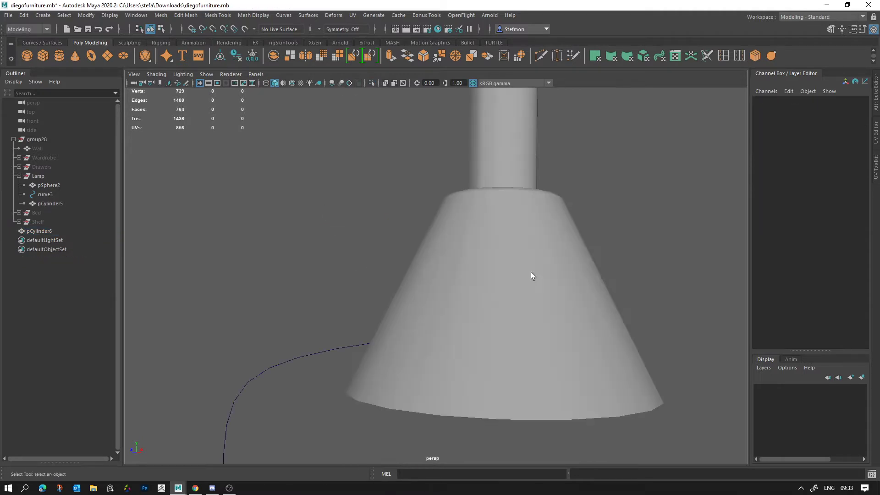
Select the lamp stand pCylinder5 and enter component editing on the underside of its base
left_click_drag(531, 271, 475, 281, "alt")
left_click(429, 305)
middle_click_drag(444, 240, 459, 297, "alt")
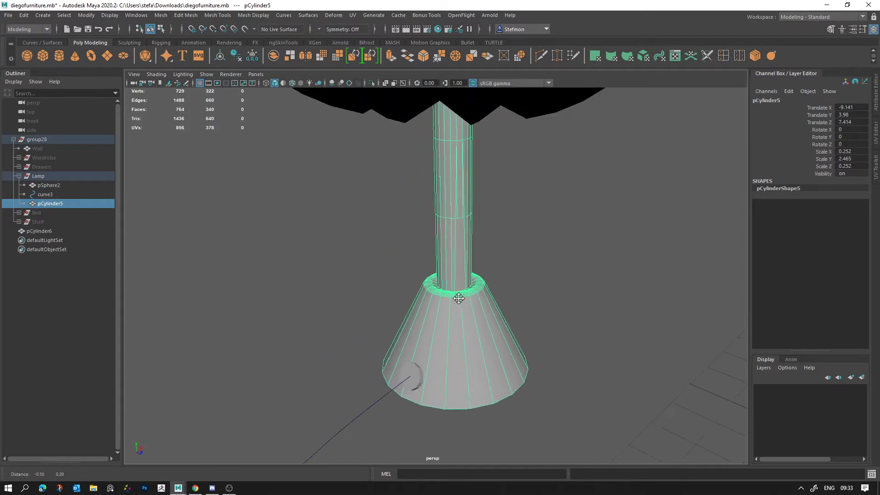
left_click_drag(477, 303, 456, 253, "alt")
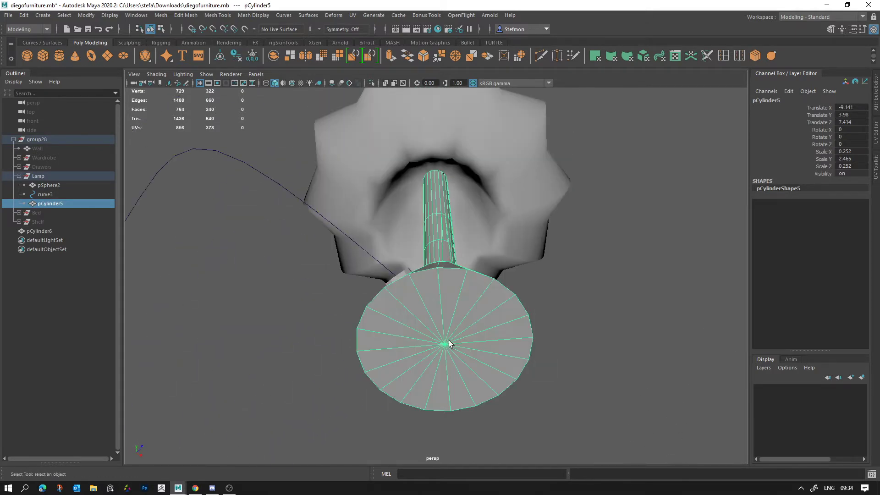
right_click(445, 233)
right_click_drag(444, 361, 400, 247)
right_click_drag(626, 233, 596, 247)
right_click_drag(463, 308, 493, 248)
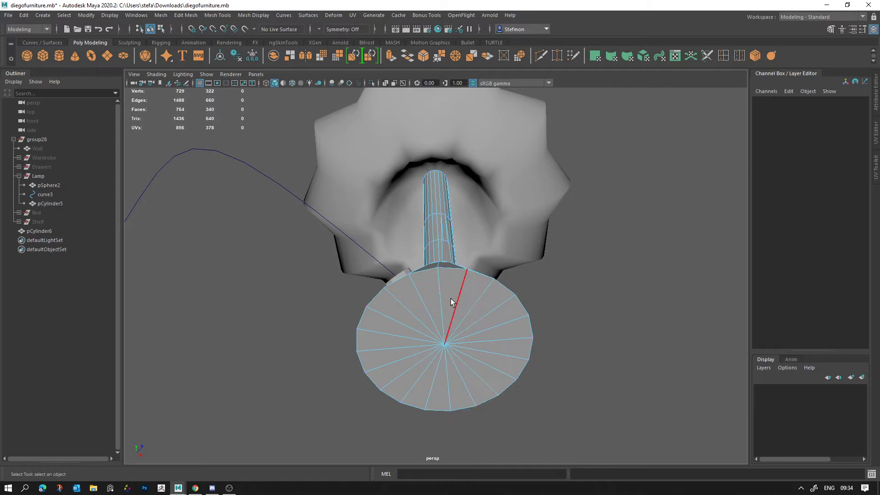
Try selecting the triangular faces on the base's underside one by one
right_click(451, 287)
right_click_drag(451, 286, 451, 241)
left_click(444, 297)
right_click_drag(452, 292, 454, 247)
left_click(454, 278)
left_click(473, 293, "shift")
left_click(487, 310, "shift")
left_click(493, 323, "shift")
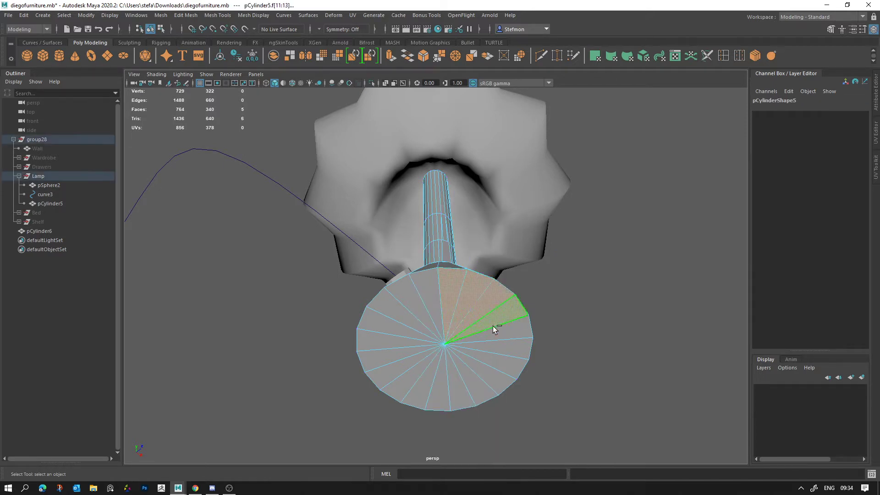
Select the underside's centre vertex, convert the selection to its surrounding faces, and delete them
right_click_drag(407, 323, 422, 310)
right_click_drag(432, 239, 395, 240)
left_click(444, 345)
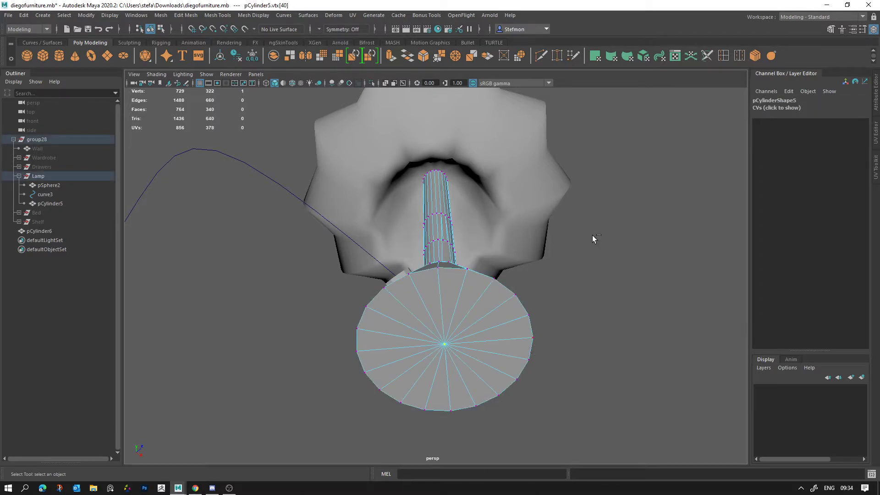
right_click_drag(625, 188, 634, 217, "ctrl")
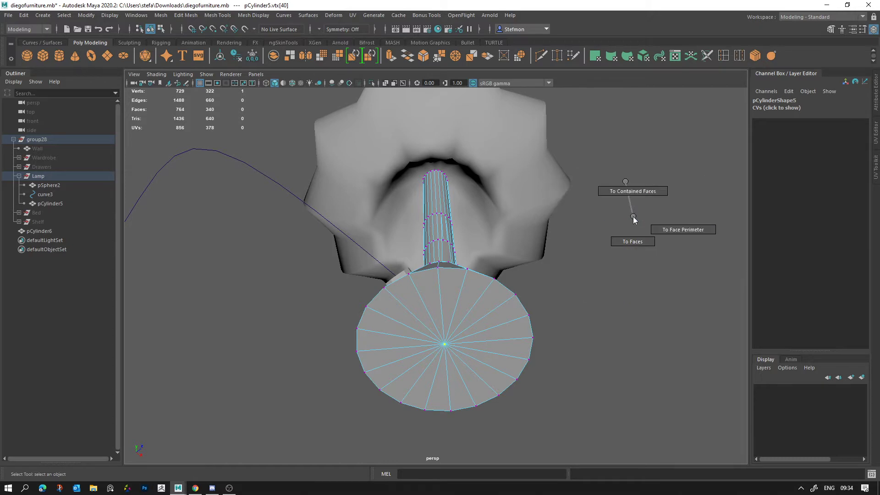
right_click_drag(618, 253, 617, 251, "ctrl")
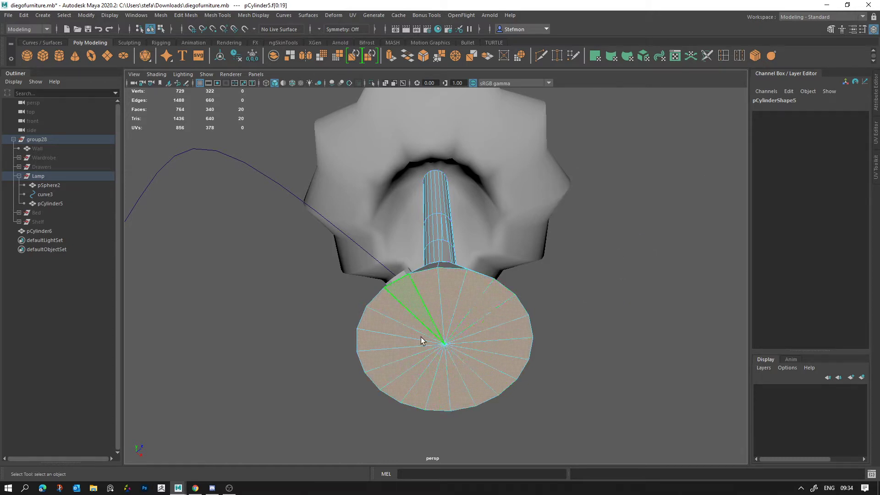
key("Delete")
right_click_drag(408, 276, 423, 255)
Examine the density of edge loops on the rounded rim of the lamp's base, both close up and from a distance
left_click_drag(423, 255, 431, 323, "alt")
left_click(428, 265)
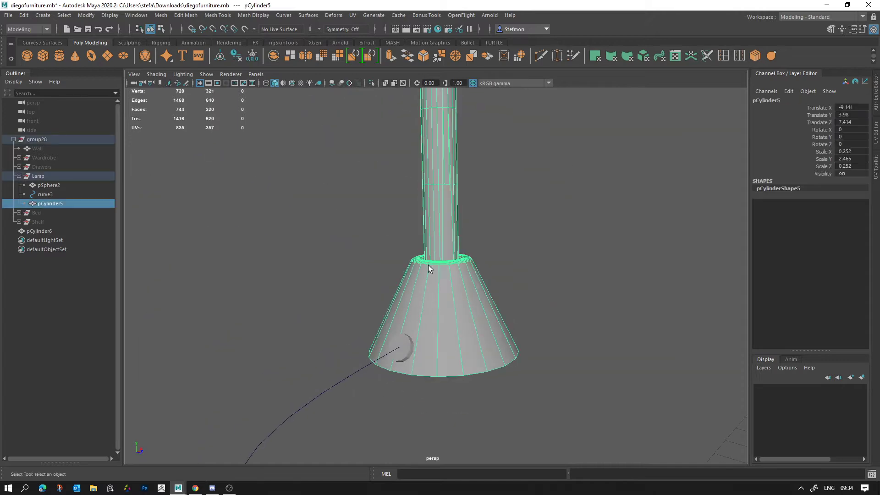
right_click_drag(429, 266, 508, 275, "alt")
middle_click_drag(501, 270, 463, 362, "alt")
right_click_drag(463, 362, 607, 414, "alt")
middle_click_drag(495, 399, 452, 306, "alt")
left_click_drag(452, 307, 446, 241, "alt")
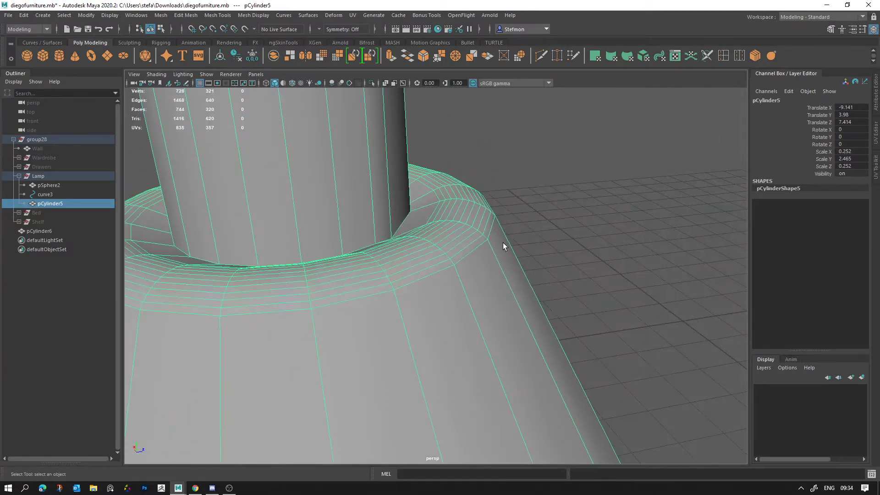
right_click_drag(507, 255, 423, 213, "alt")
left_click(503, 251)
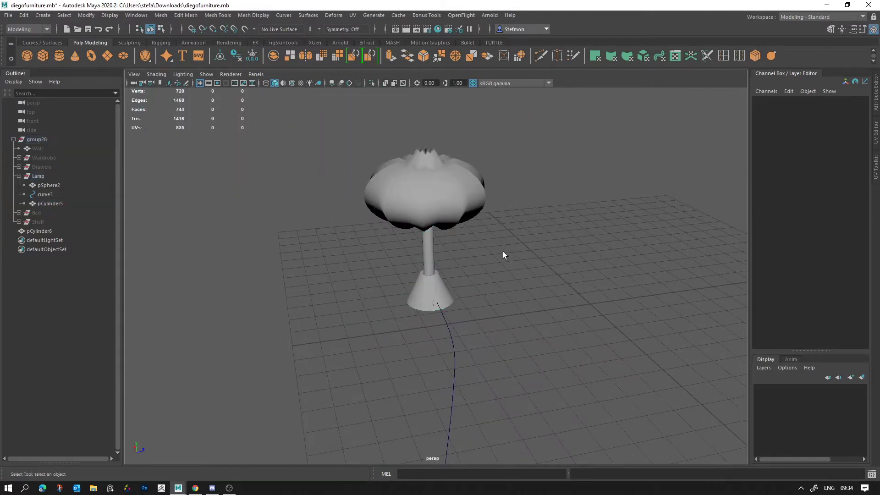
right_click_drag(449, 251, 715, 349, "alt")
Select alternate edge loops around the rounded rim of pCylinder5's base and delete them together with their vertices
left_click(472, 259)
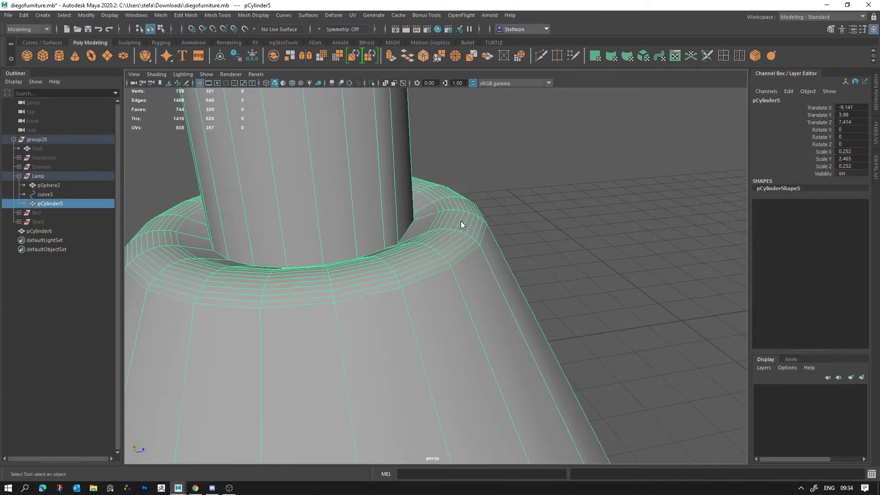
right_click_drag(461, 221, 454, 190)
double_click(442, 211)
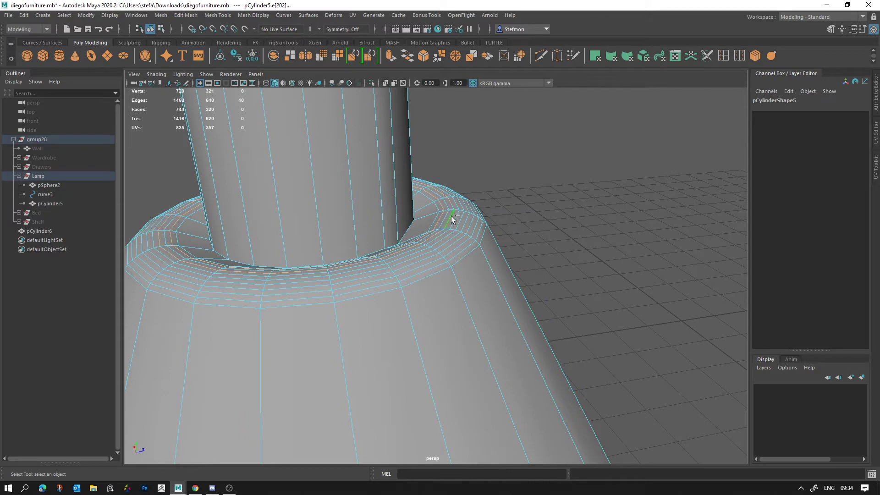
double_click(478, 227, "shift")
key("ctrl+Delete")
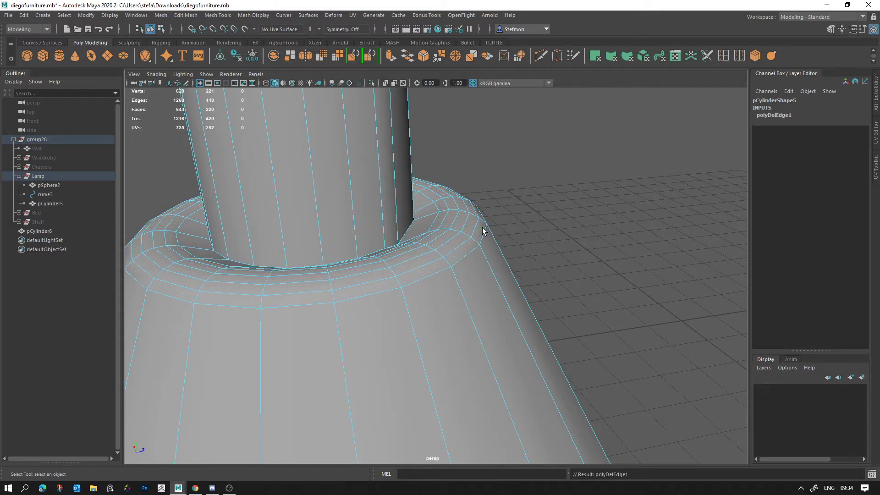
right_click_drag(482, 228, 349, 110, "alt")
left_click(518, 197)
Try deleting a further set of alternate edge loops from the base's rounded rim
right_click_drag(517, 197, 323, 230, "alt")
left_click(441, 225)
left_click_drag(442, 226, 461, 242, "alt")
right_click_drag(460, 233, 456, 193)
double_click(464, 221)
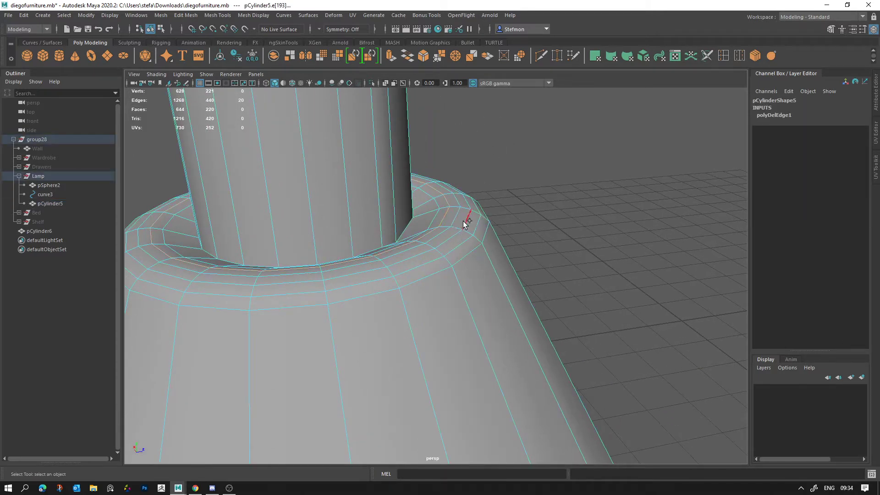
key("ctrl+Delete")
Compare the thinned rim from a distance and close up, and undo the second edge loop deletion
left_click(618, 318)
right_click_drag(618, 317, 366, 149, "alt")
right_click_drag(421, 188, 788, 380, "alt")
left_click(408, 276)
right_click_drag(444, 268, 540, 315, "alt")
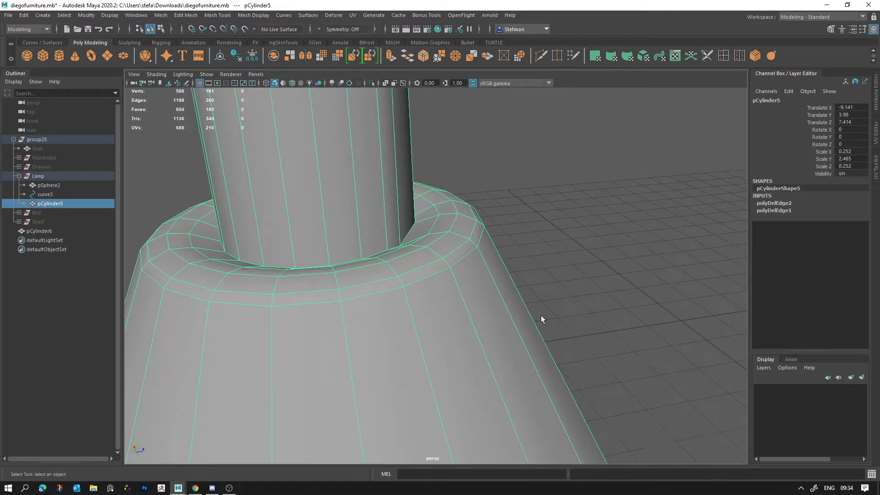
mouse_move(541, 315)
left_mouse_down("alt")
mouse_move(545, 292)
mouse_move(541, 312)
left_mouse_up("alt")
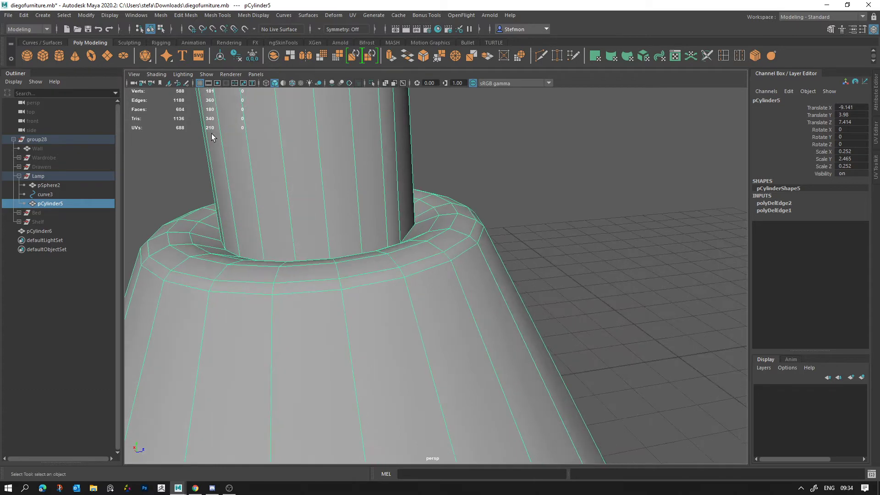
key("ctrl+z")
key("ctrl+z")
key("ctrl+z")
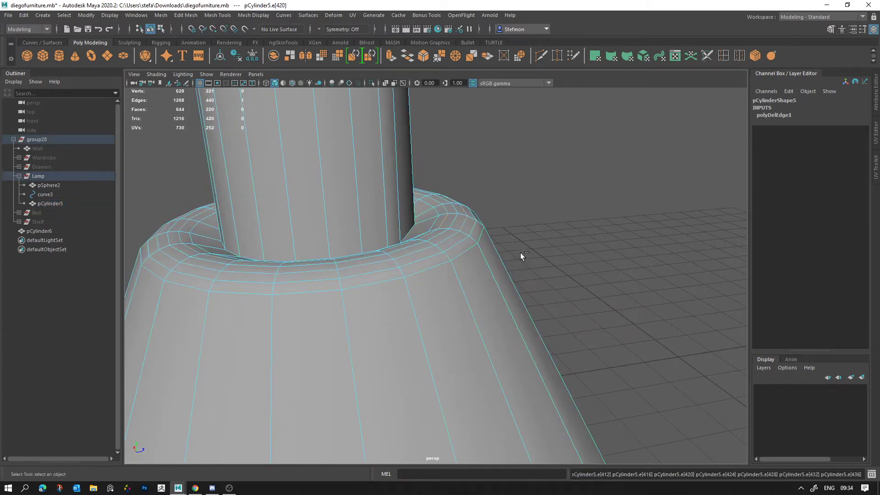
Undo the first edge loop deletion on the base's rounded rim and delete alternate loops counted from the outermost rounded ring inward
key("ctrl+z")
key("ctrl+z")
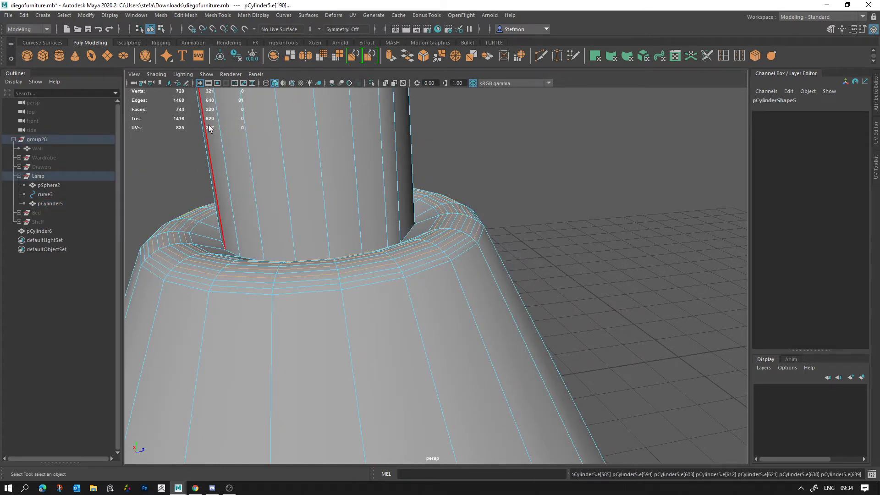
right_click_drag(384, 241, 461, 178, "alt")
double_click(510, 196)
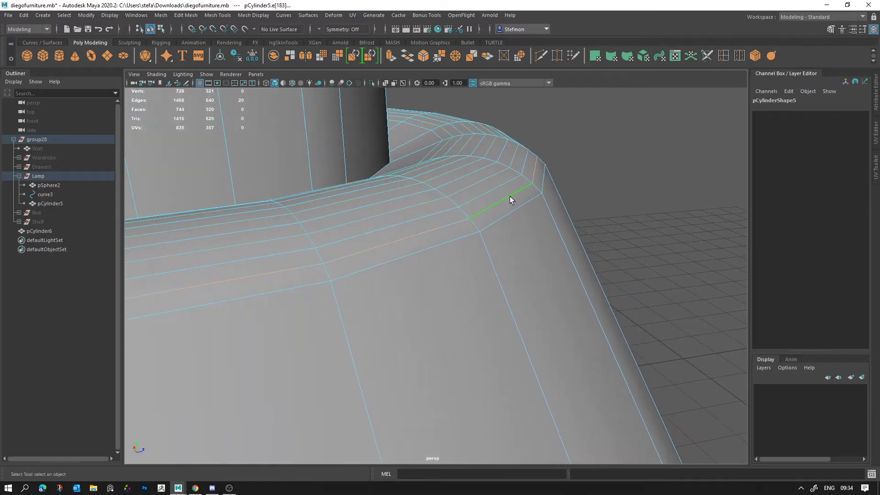
left_click_drag(485, 192, 462, 181, "alt")
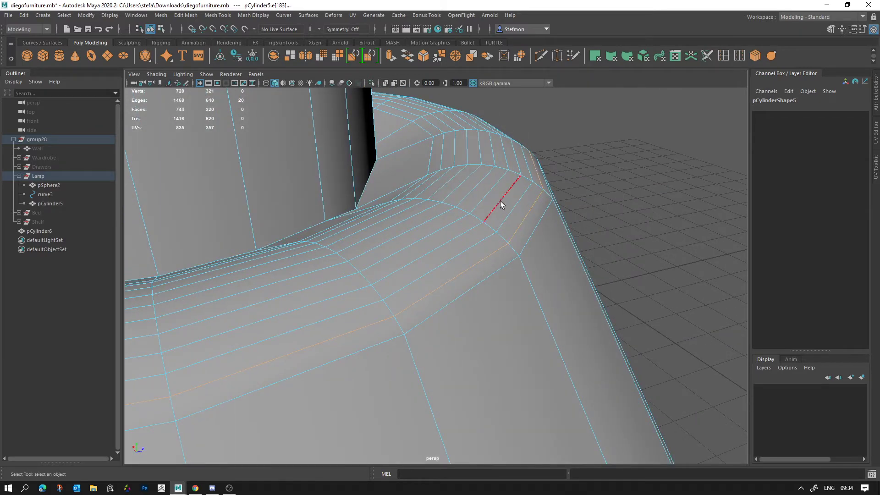
double_click(500, 201, "shift")
double_click(534, 221)
double_click(510, 188, "shift")
double_click(455, 172, "shift")
key("Delete")
Examine the re-thinned rim of pCylinder5's base close up and from a distance
right_click_drag(651, 248, 397, 187, "alt")
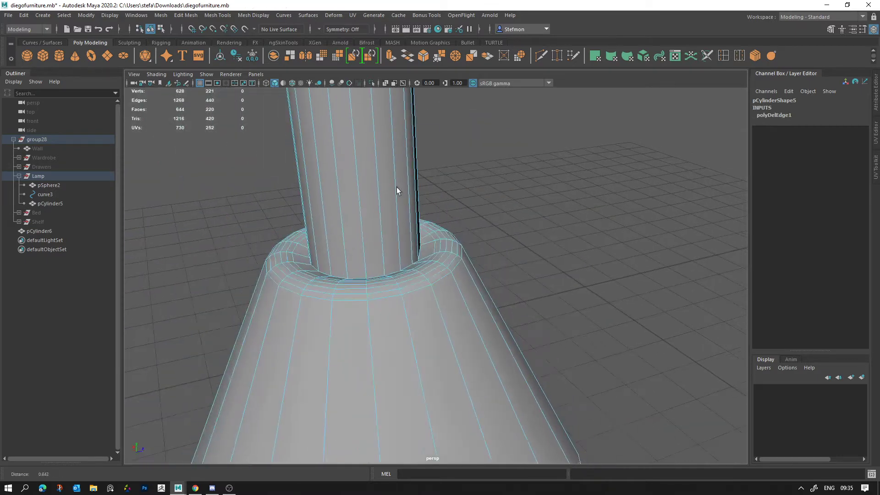
right_click_drag(235, 129, 518, 252, "alt")
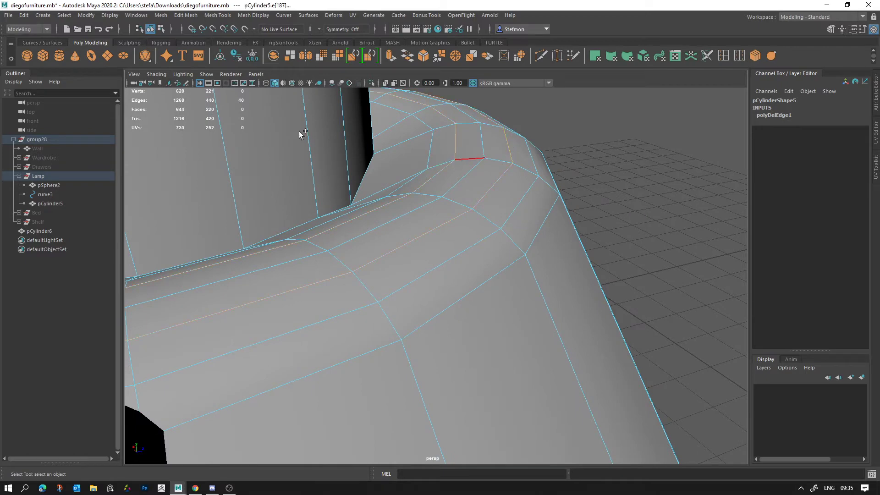
right_click_drag(274, 166, 151, 124, "alt")
left_click(551, 298)
left_click_drag(551, 298, 408, 234, "alt")
left_click(404, 227)
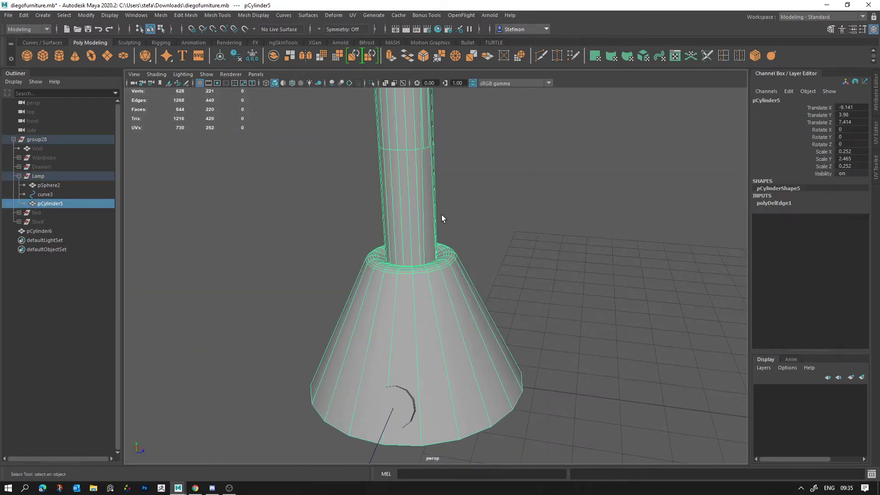
right_click_drag(527, 258, 448, 300, "alt")
left_click(480, 301)
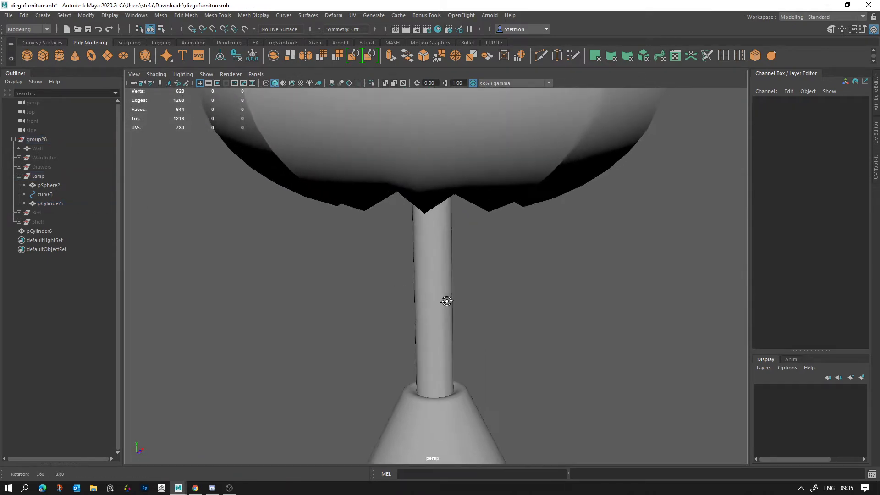
Select the two horizontal edge loops around the lamp's stem, delete them with their vertices, and check the stem
left_click(458, 291)
left_click_drag(457, 291, 370, 251, "alt")
right_click_drag(359, 230, 361, 205)
left_click_drag(372, 227, 384, 234, "alt")
key("ctrl+z")
key("ctrl+z")
right_click_drag(385, 235, 386, 198)
left_click(386, 224)
left_click(384, 302)
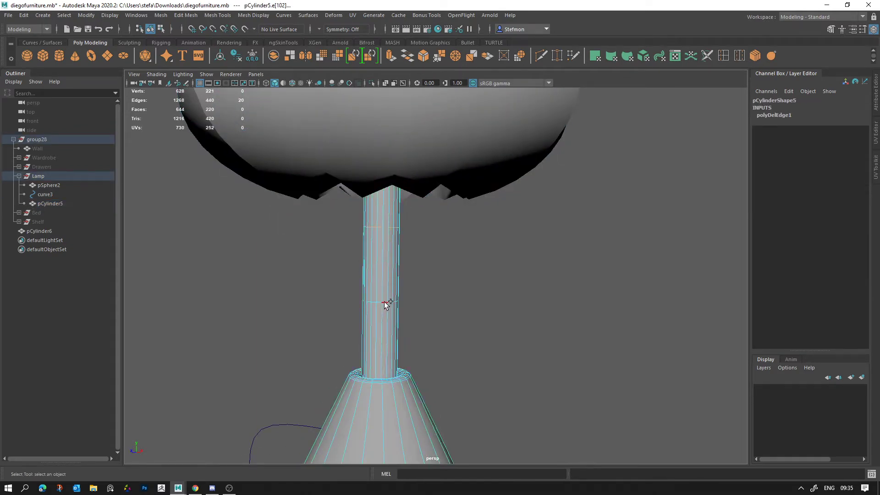
left_click_drag(299, 249, 296, 249, "alt")
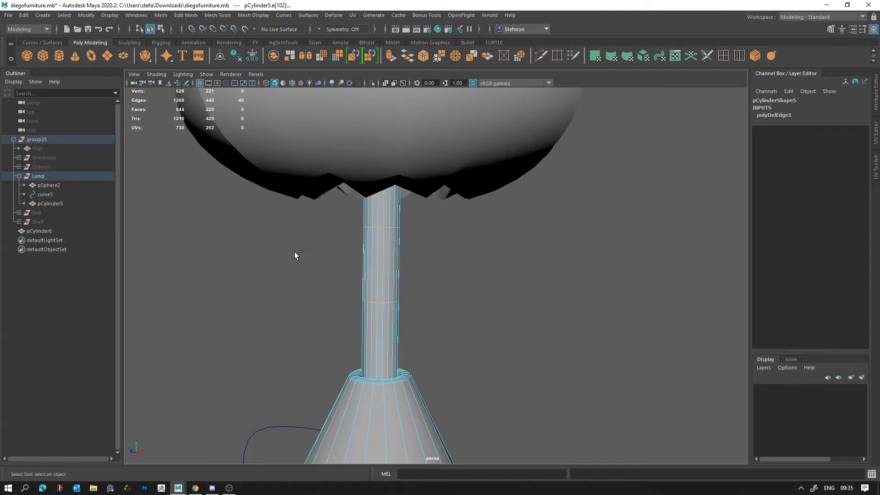
key("Delete")
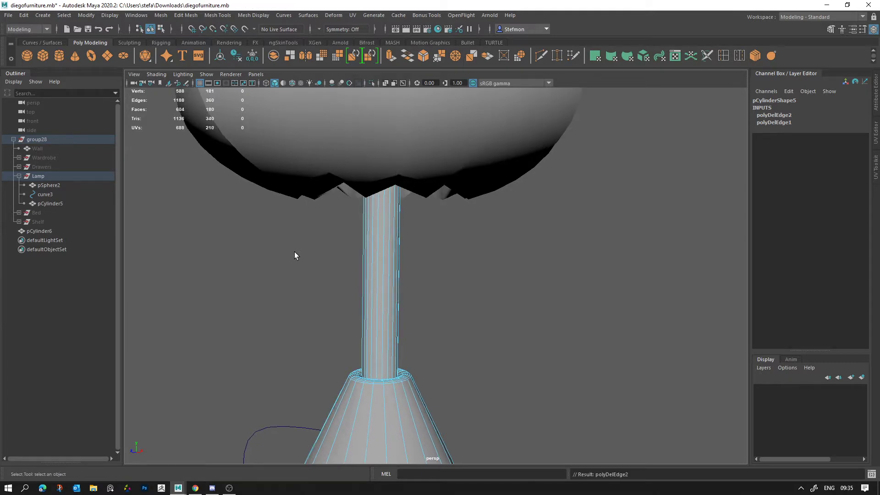
left_click(336, 261)
middle_click_drag(422, 301, 450, 235, "alt")
scroll(492, 387, "up", 6)
left_click(366, 340)
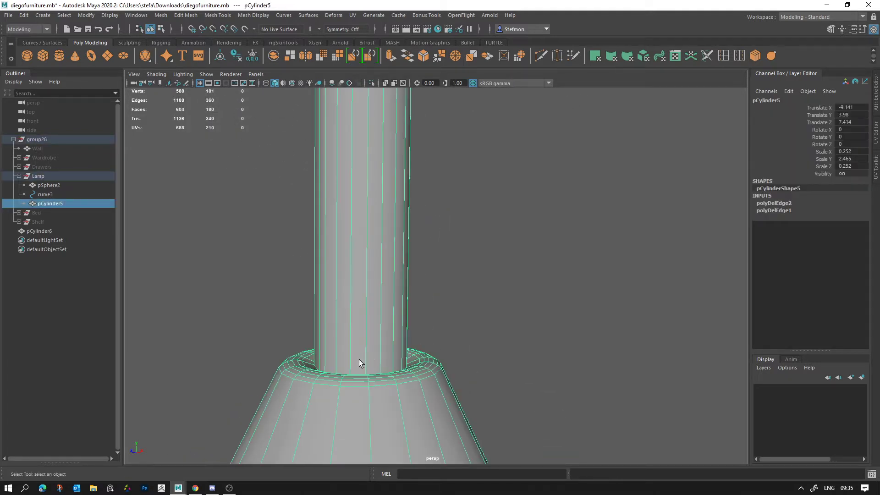
Select the top pole vertex of lampshade pSphere2, convert the selection to its surrounding faces, and delete them
scroll(361, 361, "down", 7)
middle_click_drag(414, 143, 452, 334, "alt")
left_click_drag(452, 334, 406, 286, "alt")
left_click(474, 215)
key("F9")
left_click(411, 217)
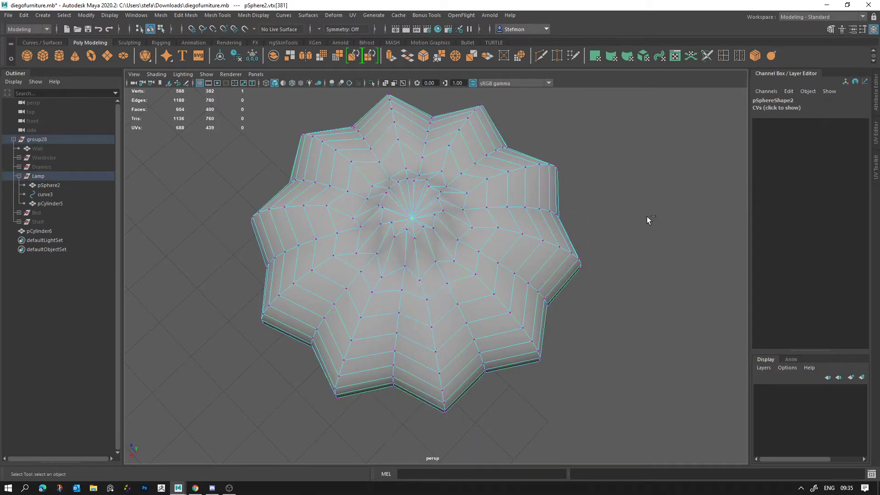
right_click_drag(649, 216, 650, 287, "ctrl")
left_click_drag(651, 287, 576, 281, "alt")
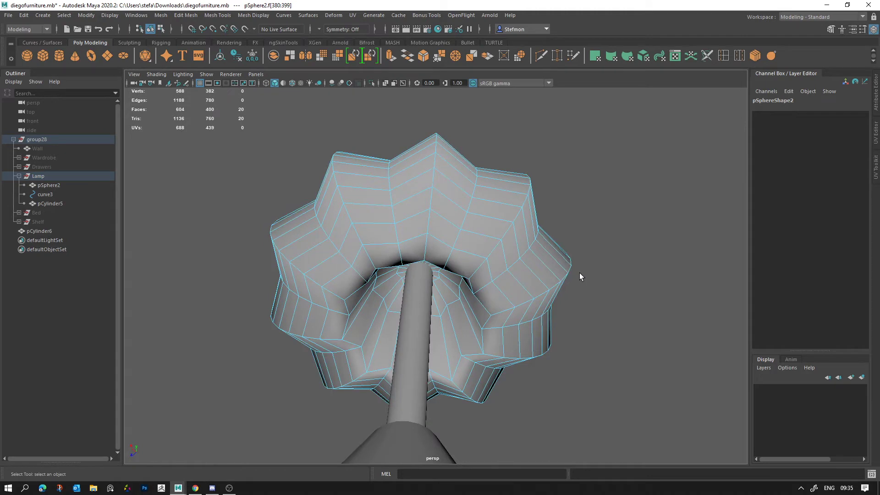
key("Delete")
Isolate pSphere2, delete the faces around its bottom pole vertex, and show the rest of the lamp again
left_click(471, 185)
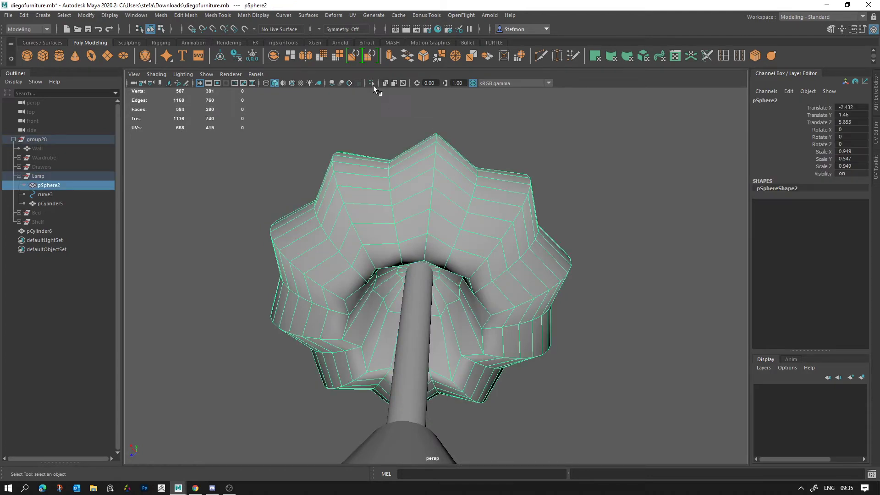
left_click(371, 83)
right_click_drag(490, 181, 500, 163)
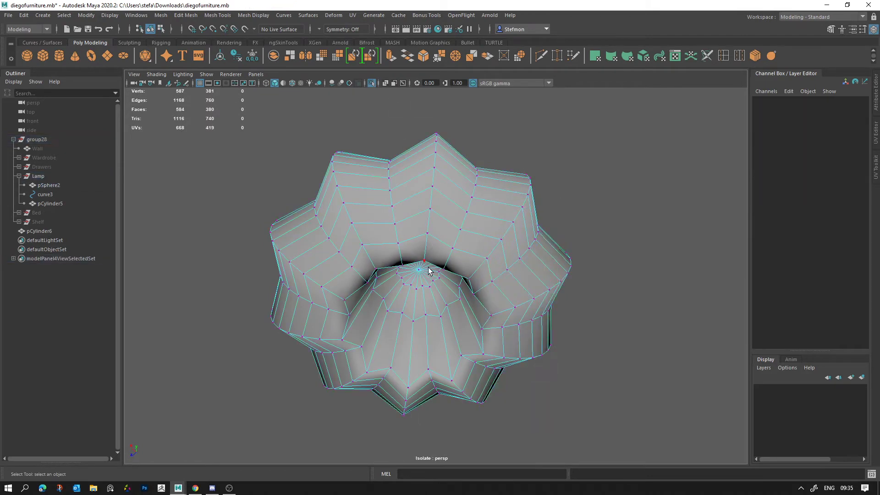
left_click(419, 270)
right_click_drag(619, 185, 625, 246, "ctrl")
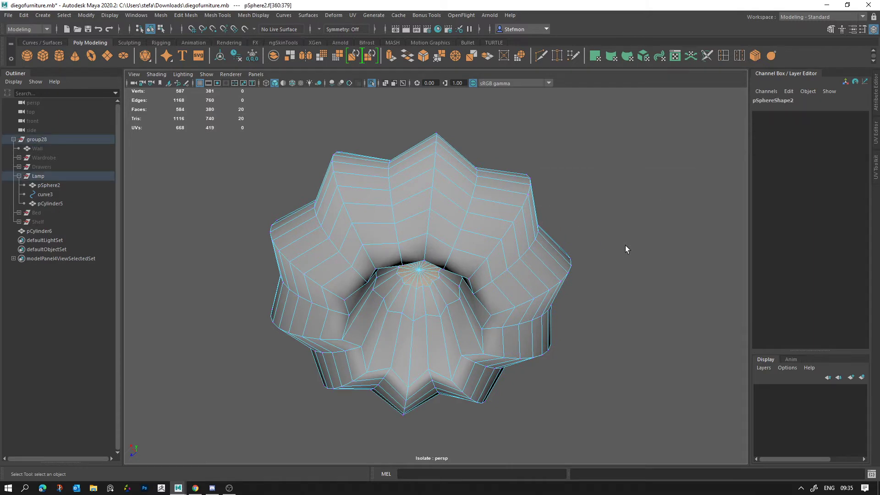
key("Delete")
right_click_drag(426, 220, 454, 197)
left_click(589, 284)
mouse_move(502, 316)
left_mouse_down("alt")
mouse_move(497, 291)
mouse_move(491, 334)
mouse_move(493, 304)
left_mouse_up("alt")
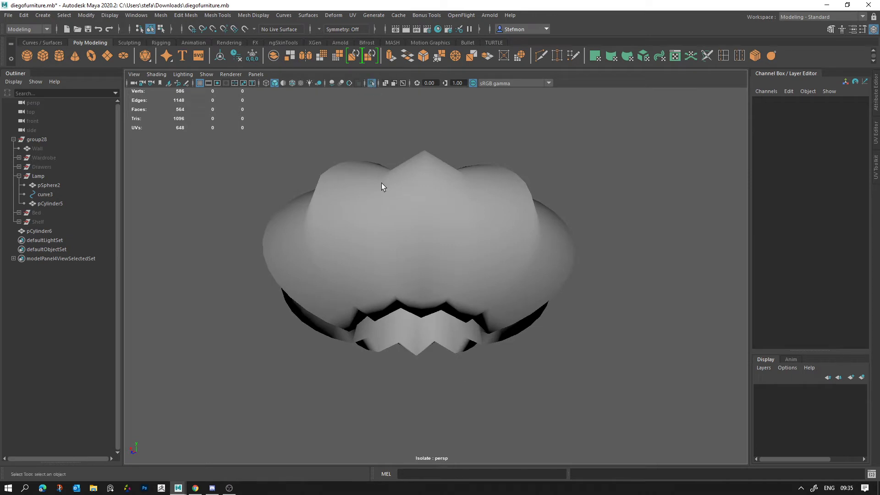
left_click(372, 82)
Try scaling the vertices around the lampshade's top opening vertically until the jagged rim is flat
left_click_drag(412, 206, 457, 312, "alt")
right_click_drag(457, 311, 246, 193, "alt")
left_click_drag(431, 277, 416, 248, "alt")
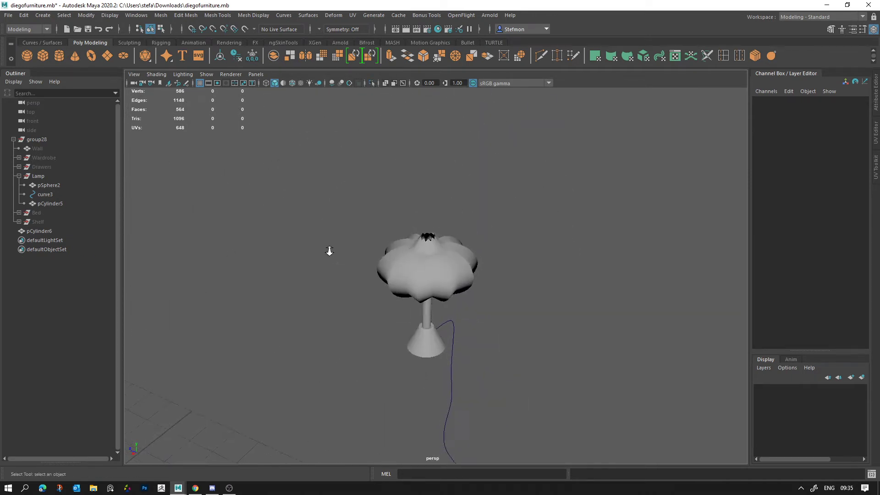
left_click_drag(330, 251, 540, 353, "alt")
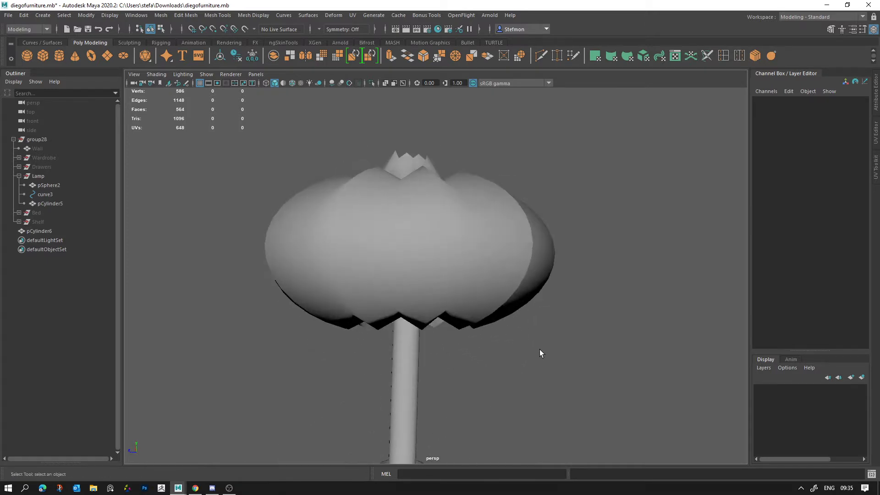
right_click_drag(540, 354, 594, 341, "alt")
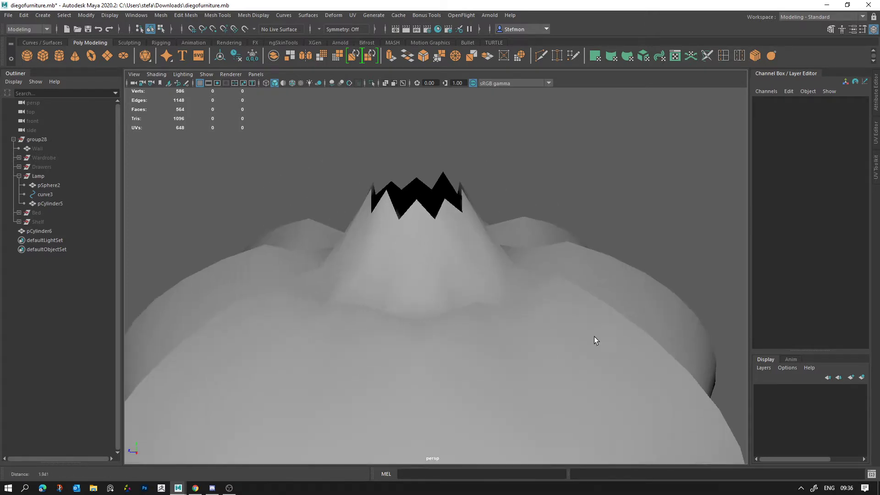
left_click(442, 226)
right_click_drag(442, 227, 393, 230)
left_click_drag(393, 229, 420, 188, "alt")
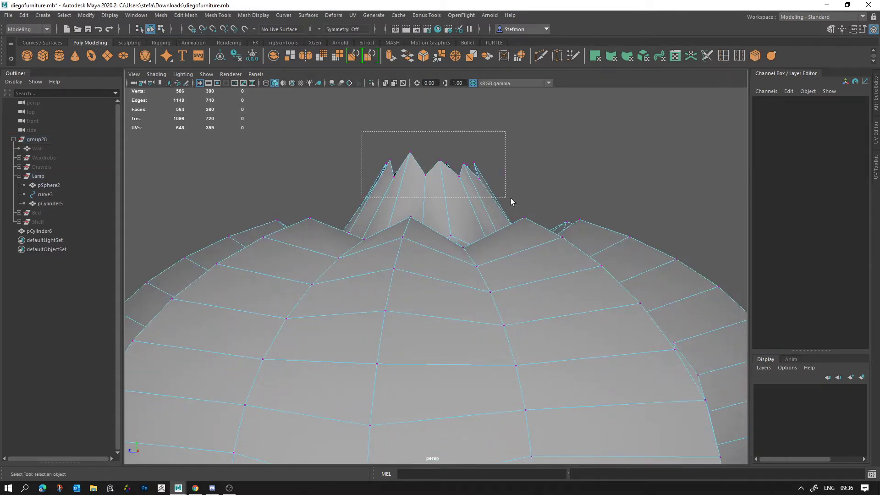
left_click_drag(511, 198, 510, 198)
key("r")
left_click_drag(430, 128, 462, 321)
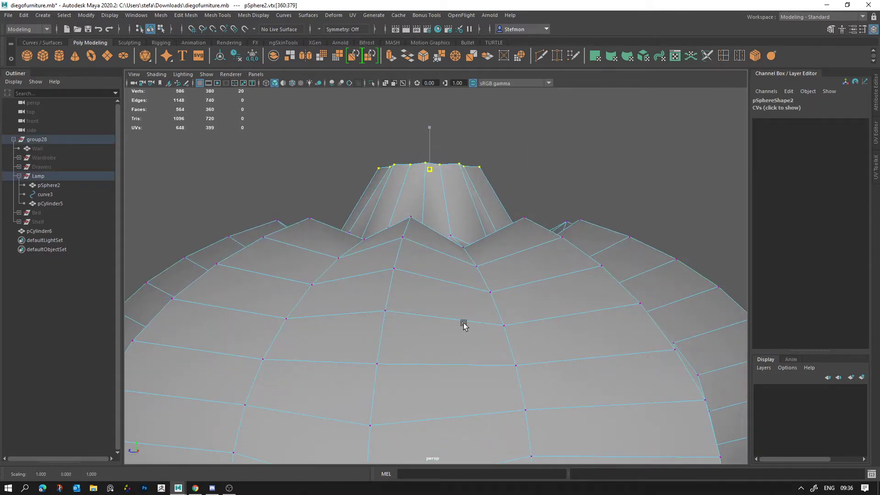
Undo the full flattening of the top opening's vertices and scale them vertically only partway, keeping a slight zigzag
key("alt+d")
left_click_drag(453, 197, 446, 293, "alt")
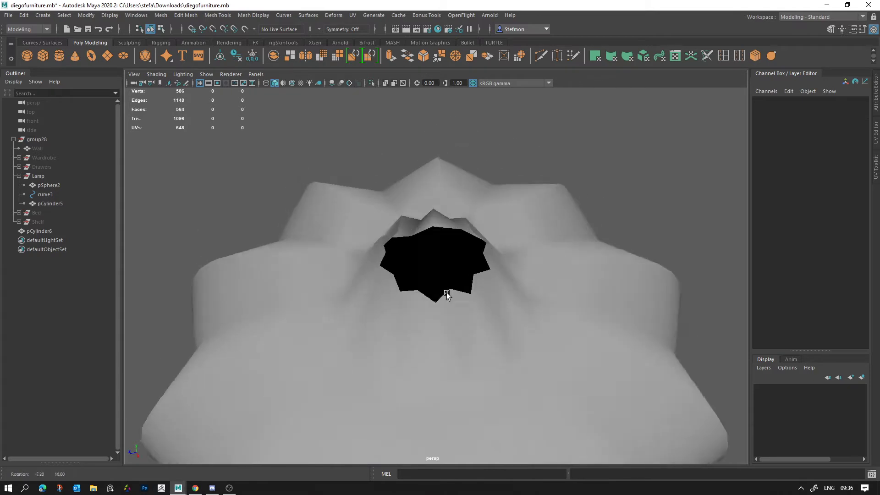
right_click_drag(446, 293, 315, 245, "alt")
left_click_drag(460, 279, 474, 262, "alt")
right_click_drag(441, 253, 660, 359, "alt")
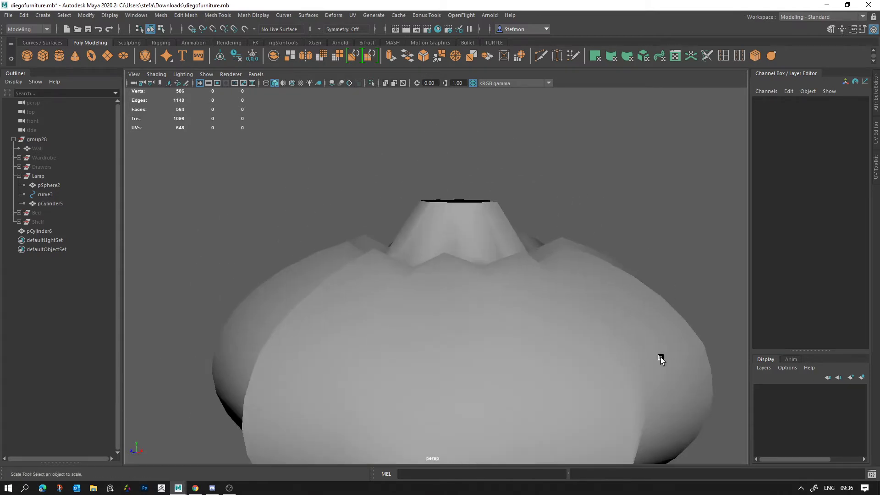
key("ctrl+z")
key("ctrl+z")
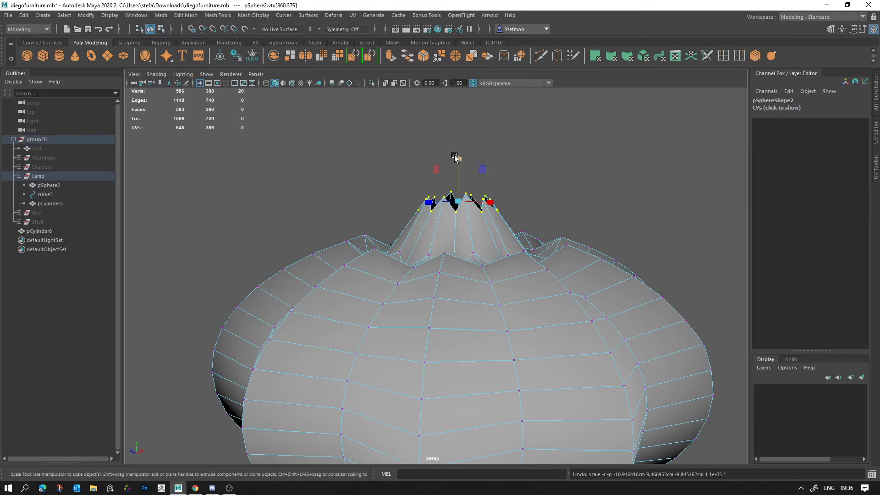
left_click_drag(454, 156, 455, 187)
left_click(519, 207)
Compare the lampshade's softened top opening from a distance, close up and from above
left_click_drag(530, 242, 563, 289, "alt")
right_click_drag(564, 290, 493, 269, "alt")
left_click_drag(493, 268, 407, 291, "alt")
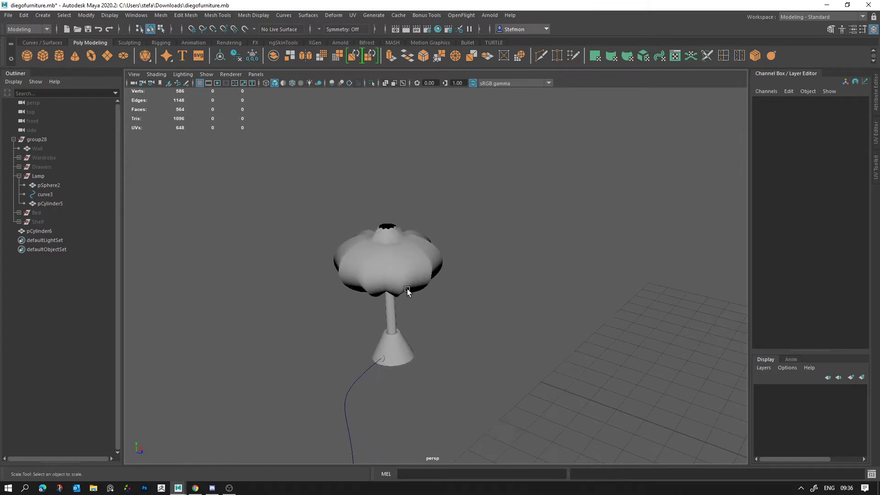
right_click_drag(372, 231, 725, 324, "alt")
middle_click_drag(345, 199, 556, 373, "alt")
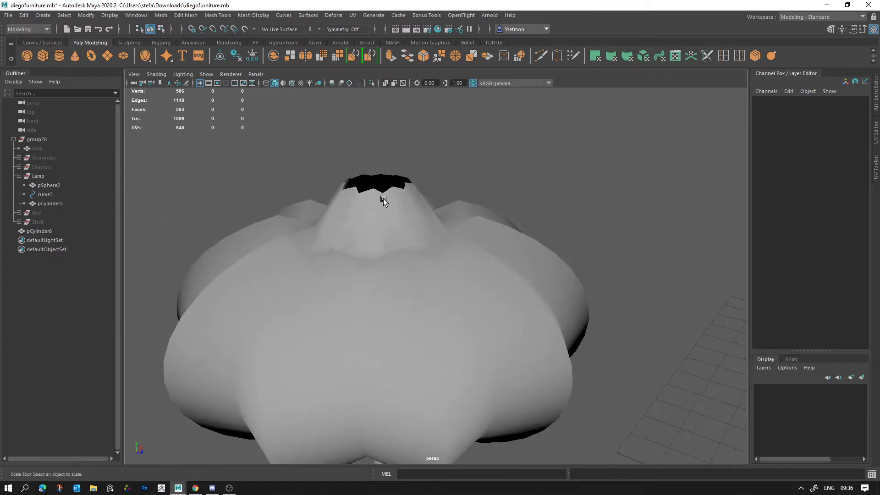
middle_click_drag(383, 214, 457, 321, "alt")
right_click_drag(456, 321, 435, 218, "alt")
left_click(505, 356)
left_click_drag(476, 266, 495, 366)
left_click(510, 372)
left_click_drag(514, 369, 450, 356, "alt")
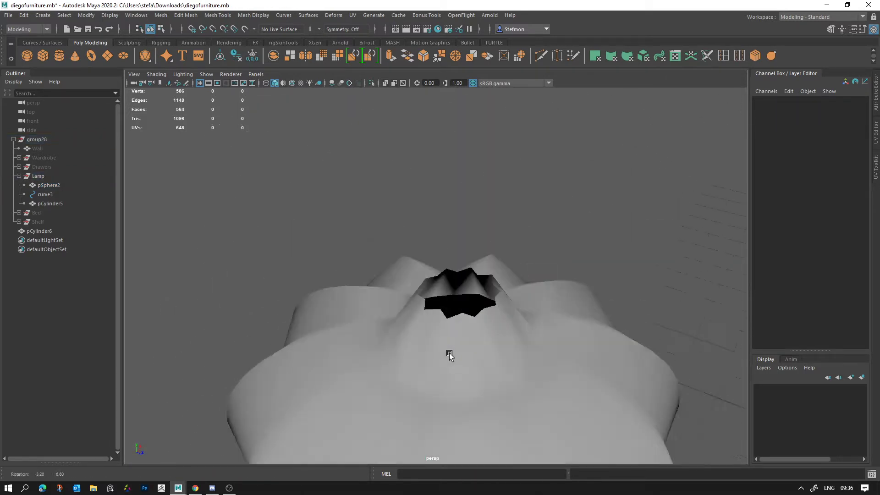
scroll(449, 356, "down", 2)
Try hardening every other vertical edge around the neck of the lampshade, then undo the change
left_click(475, 363)
scroll(475, 364, "down", 4)
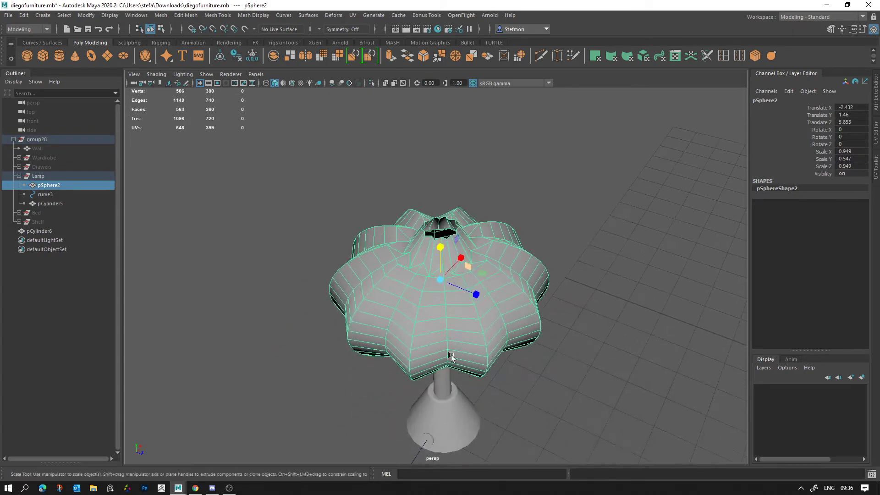
left_click_drag(503, 321, 443, 261, "alt")
right_click_drag(440, 216, 442, 195)
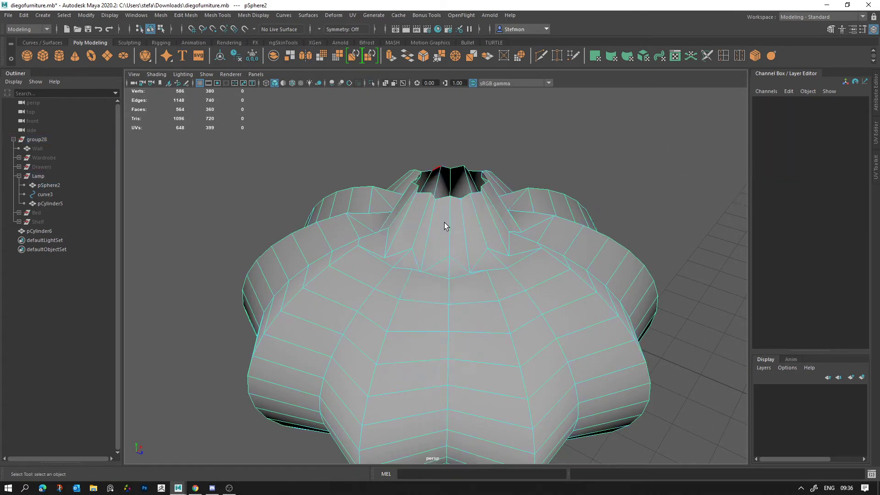
mouse_move(436, 250)
left_mouse_down("alt")
mouse_move(428, 271)
mouse_move(422, 243)
left_mouse_up("alt")
left_click(454, 227)
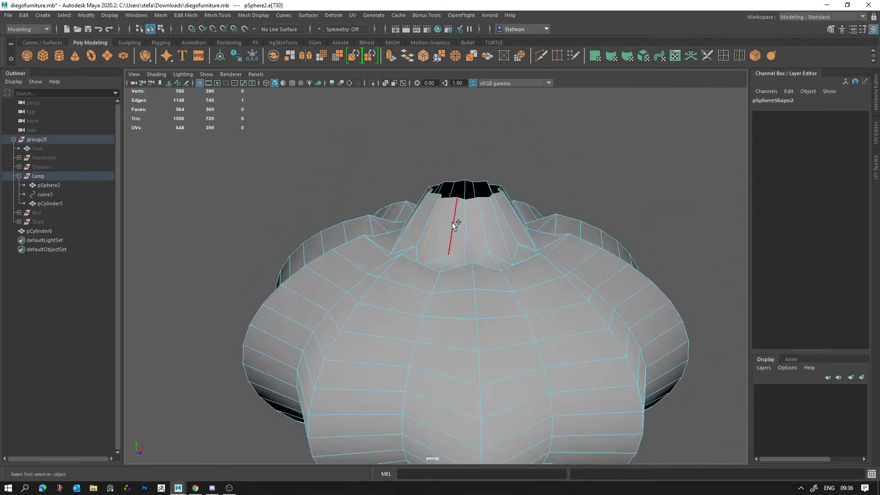
left_click(488, 226, "shift")
left_click_drag(489, 226, 478, 287, "alt")
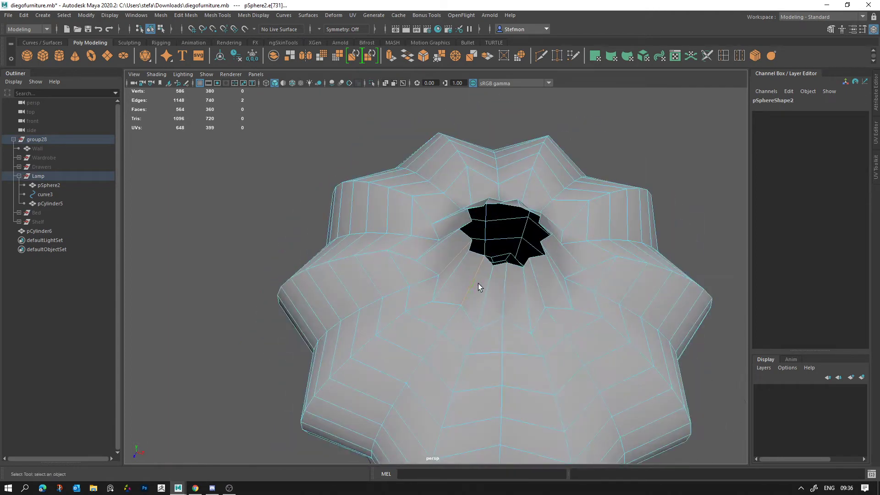
left_click_drag(542, 294, 416, 349, "alt")
left_click(527, 316, "shift")
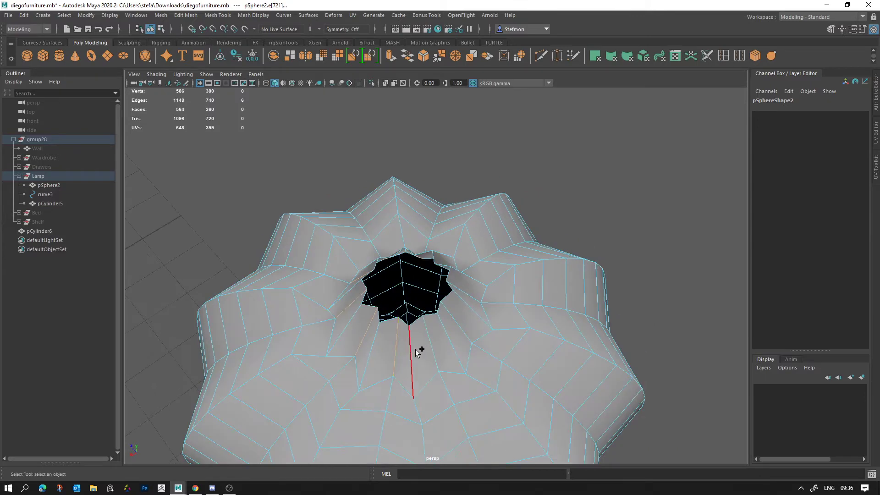
left_click(461, 323, "shift")
left_click_drag(507, 342, 438, 329, "alt")
left_click(413, 305, "shift")
left_click_drag(486, 316, 416, 311, "alt")
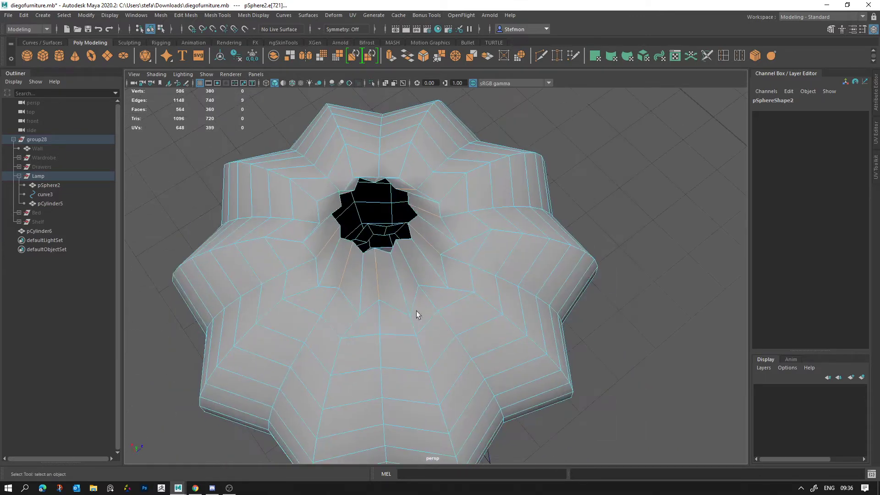
left_click(412, 263, "shift")
left_click_drag(412, 263, 475, 260, "alt")
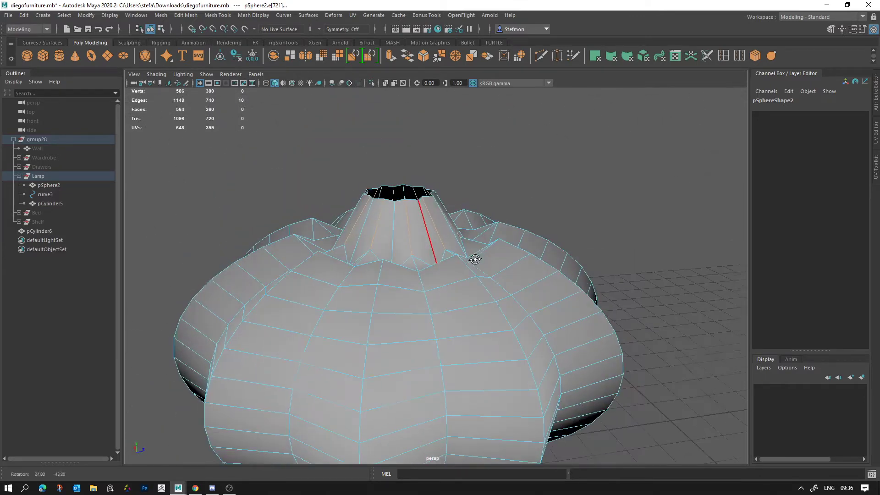
left_click(264, 15)
left_click(274, 89)
left_click(527, 201)
left_click_drag(527, 211, 582, 230, "alt")
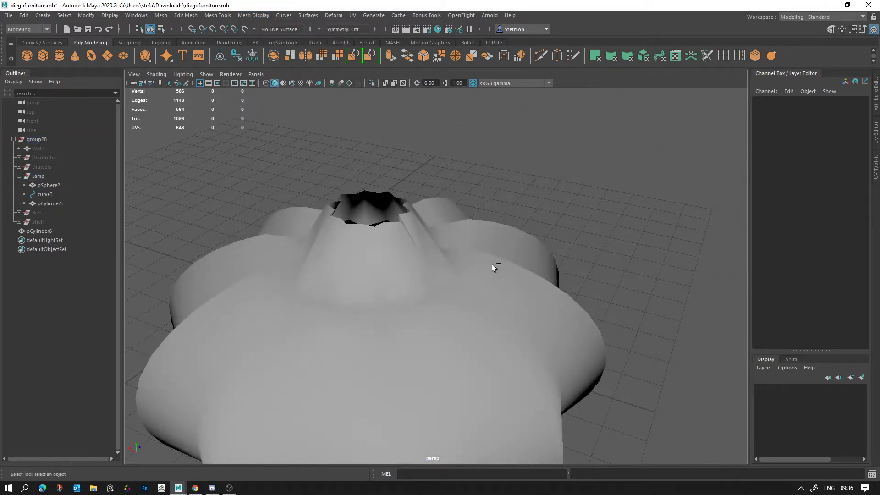
key("ctrl+z")
Harden the neighbouring alternate set of ten vertical edges around the lampshade's neck
left_click_drag(410, 251, 364, 227, "alt")
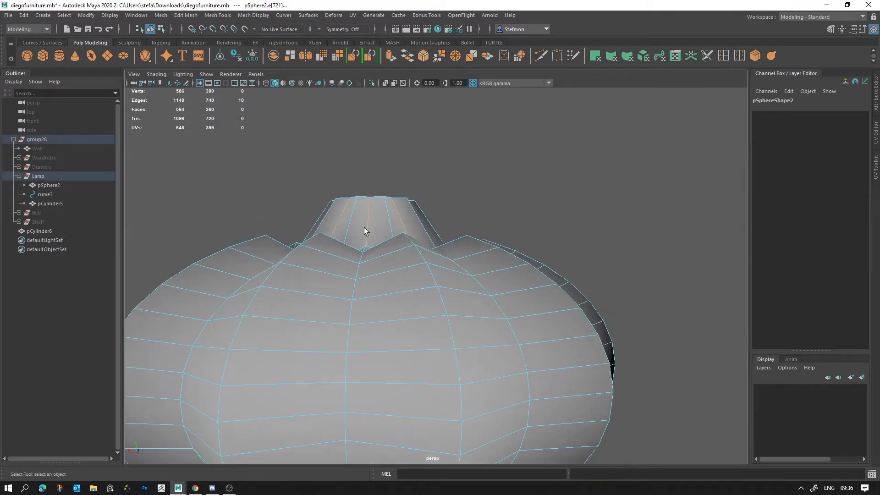
left_click_drag(458, 217, 448, 234, "alt")
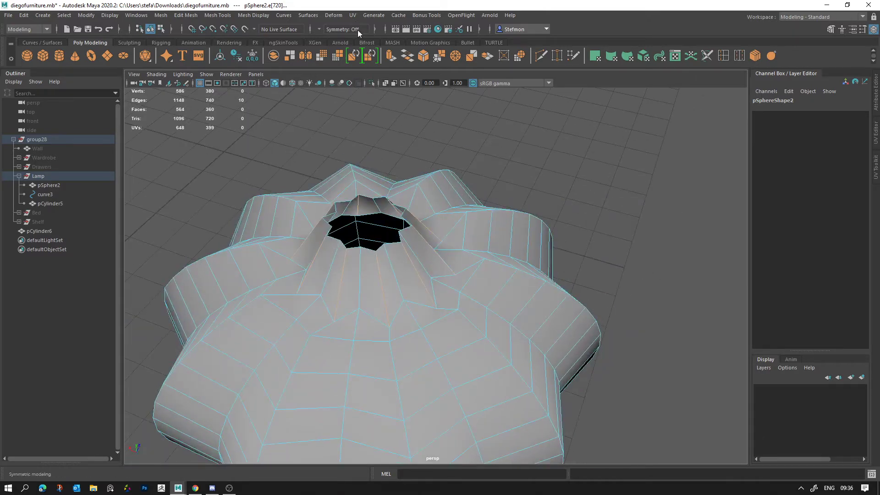
left_click(267, 16)
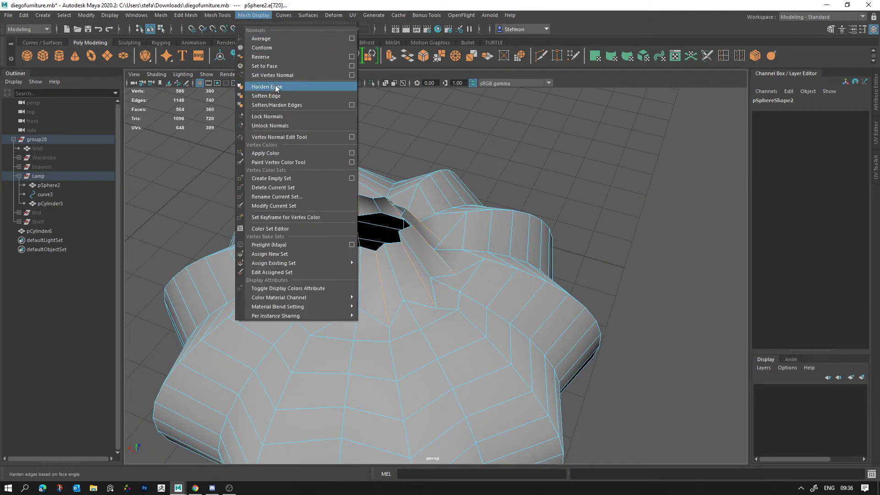
left_click(277, 88)
left_click(440, 142)
Harden the vertical edge loops that run down all the outward ridges of the lampshade
left_click_drag(446, 230, 379, 217, "alt")
right_click_drag(379, 217, 349, 204, "alt")
left_click_drag(426, 288, 438, 274, "alt")
middle_click_drag(438, 274, 461, 238, "alt")
right_click_drag(460, 275, 490, 331, "alt")
left_click_drag(438, 202, 422, 251, "alt")
left_click(421, 249)
right_click_drag(416, 220, 413, 184)
left_click_drag(389, 266, 455, 243, "alt")
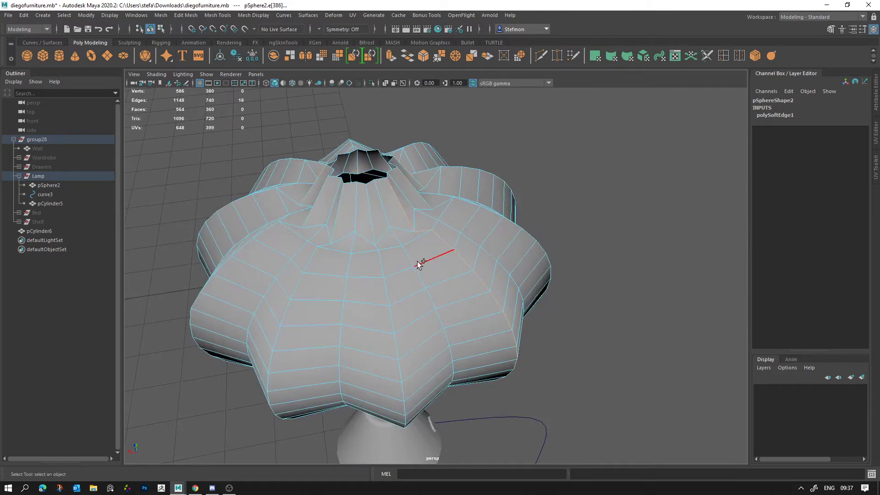
left_click_drag(341, 283, 361, 315, "alt")
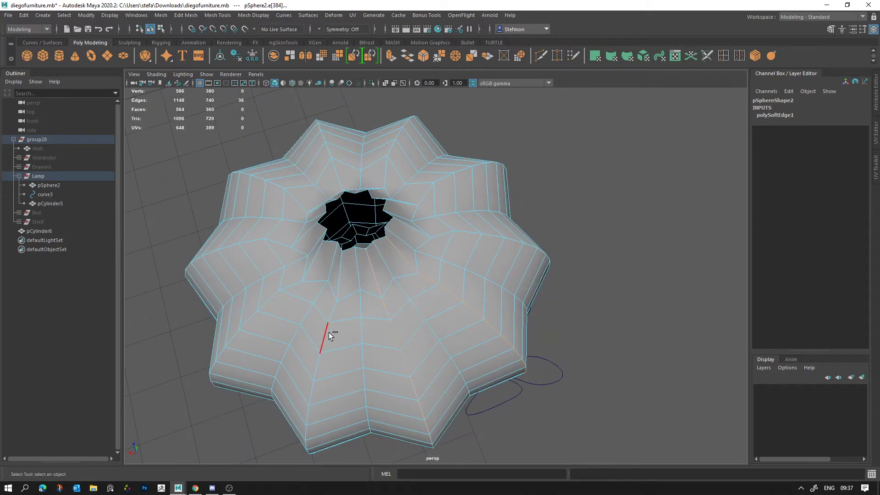
double_click(230, 247, "shift")
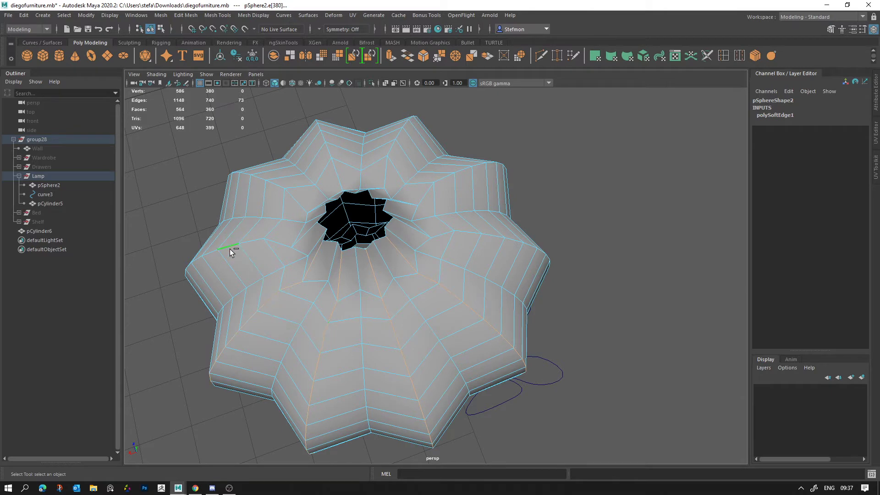
double_click(260, 178, "shift")
double_click(330, 155, "shift")
left_click(389, 150, "shift")
left_click_drag(496, 345, 503, 299, "alt")
left_click(255, 16)
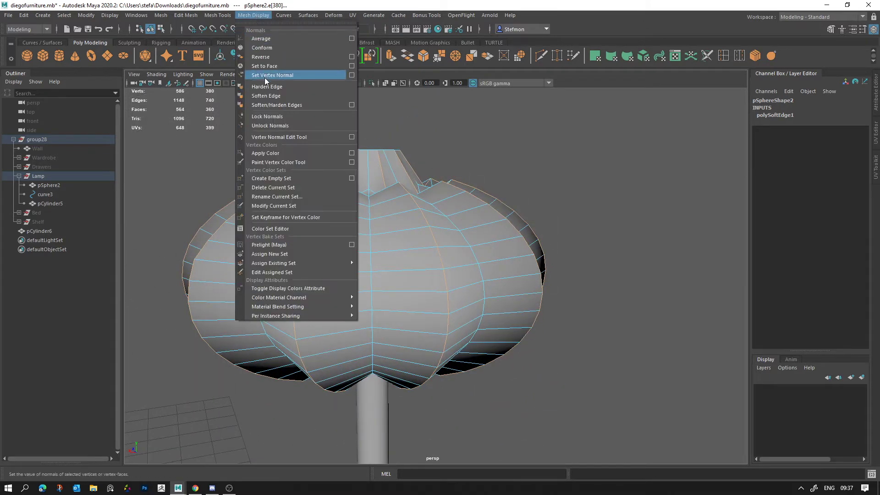
left_click(271, 87)
double_click(326, 141)
Harden the zigzag edge loop around the lampshade's lower opening, where the underside folds inward
scroll(324, 171, "down", 6)
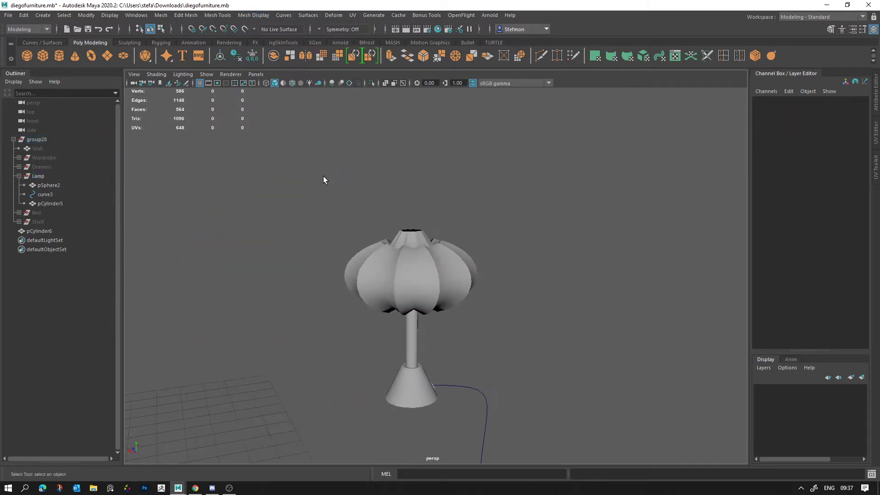
left_click_drag(493, 267, 573, 215, "alt")
left_click_drag(417, 224, 462, 303, "alt")
scroll(478, 304, "down", 8)
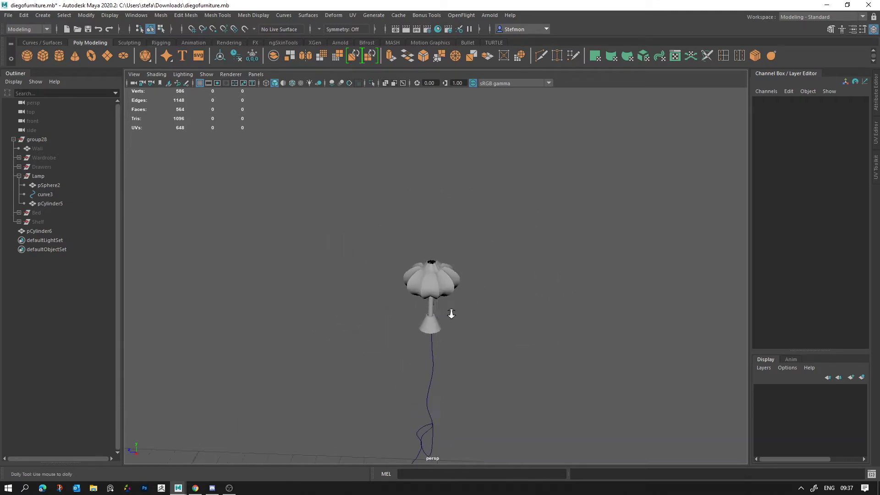
right_click_drag(451, 313, 531, 340, "alt")
left_click_drag(530, 340, 475, 291, "alt")
right_click_drag(475, 290, 575, 169, "alt")
double_click(565, 223)
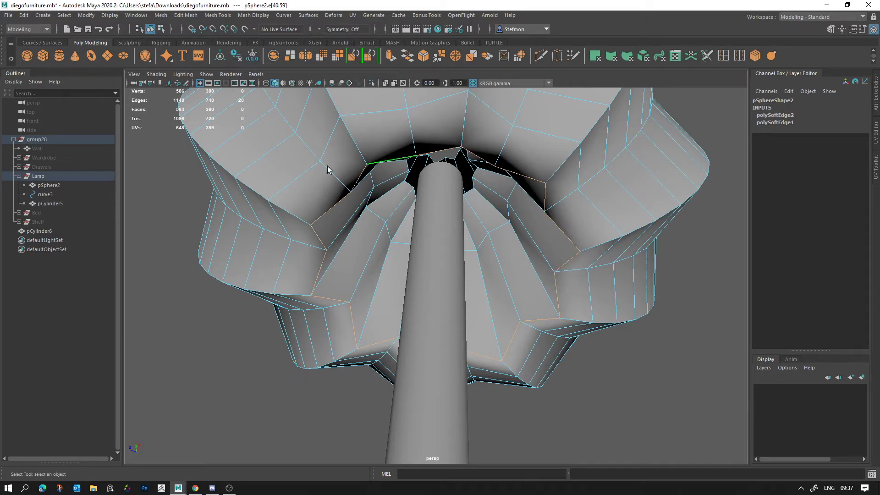
left_click(245, 16)
left_click(267, 87)
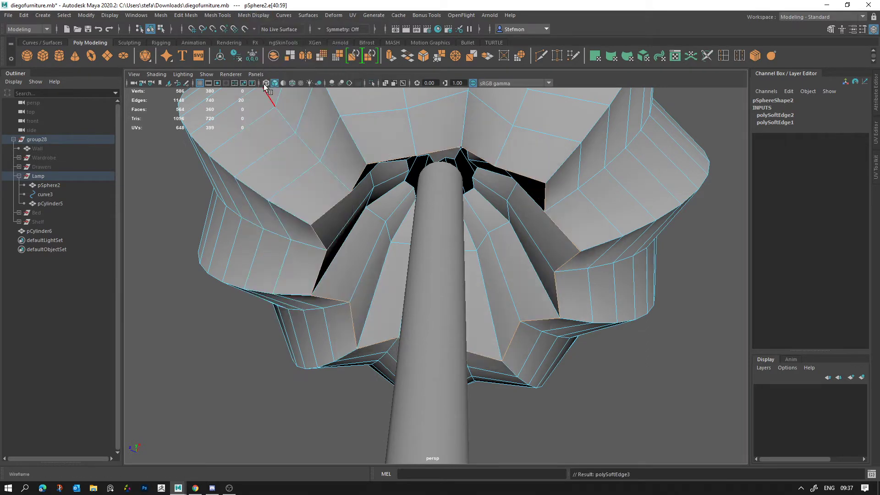
left_click(494, 274)
Soften the lengthwise edges inside the lampshade's recessed underside
left_click_drag(535, 282, 488, 275, "alt")
left_click(436, 273)
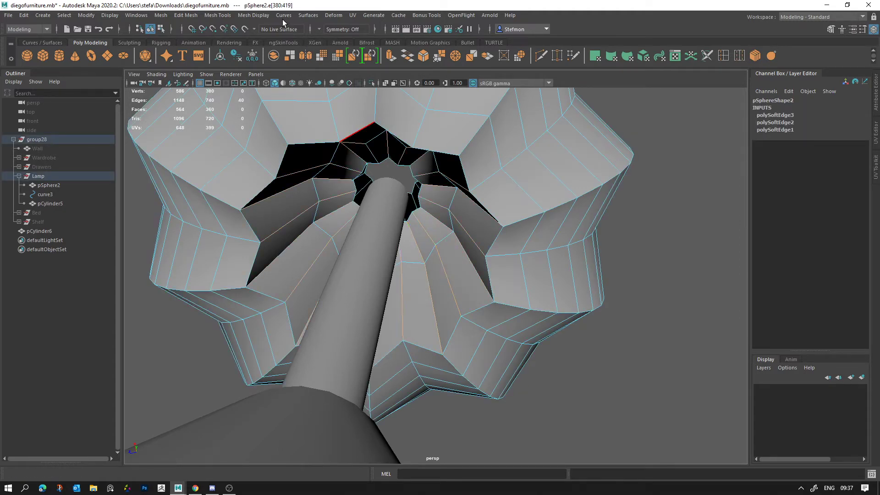
left_click(253, 15)
left_click(273, 97)
left_click_drag(517, 265, 434, 214, "alt")
right_click_drag(435, 215, 321, 197, "alt")
left_click_drag(422, 290, 427, 333, "alt")
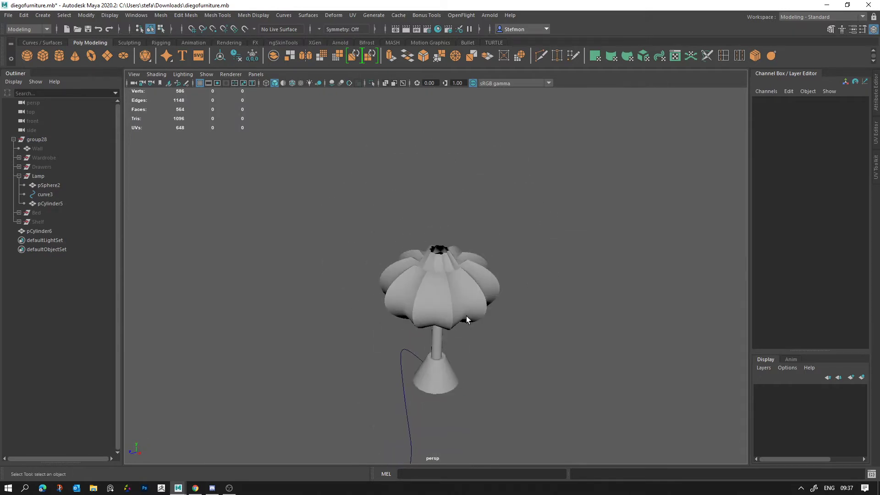
Examine the smooth-shaded lamp from several sides to judge the hardened creases on the shade
middle_click_drag(466, 318, 423, 225, "alt")
right_click_drag(424, 226, 497, 272, "alt")
left_click_drag(495, 268, 560, 276, "alt")
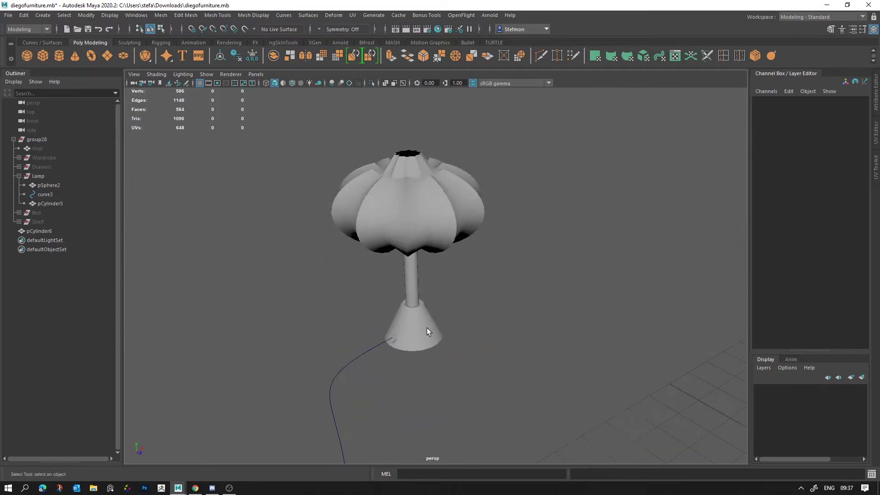
left_click_drag(419, 316, 391, 291, "alt")
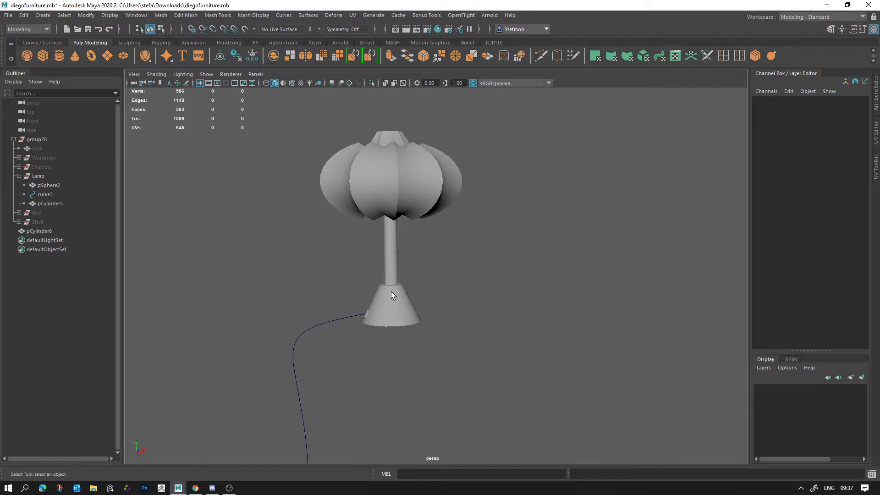
left_click(388, 249)
key("f")
left_click_drag(509, 226, 511, 284, "alt")
left_click_drag(513, 333, 506, 174, "alt")
Select pCylinder5 and examine the lamp's stem, base collar and cord connector up close
left_click(513, 206)
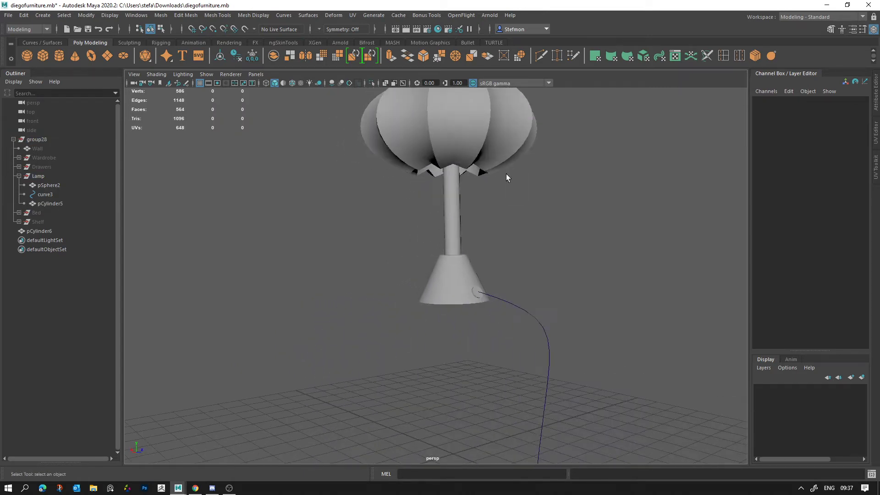
left_click(456, 208)
right_click_drag(456, 208, 639, 213, "alt")
left_click_drag(639, 213, 428, 291, "alt")
middle_click_drag(428, 291, 409, 233, "alt")
right_click_drag(409, 233, 505, 364, "alt")
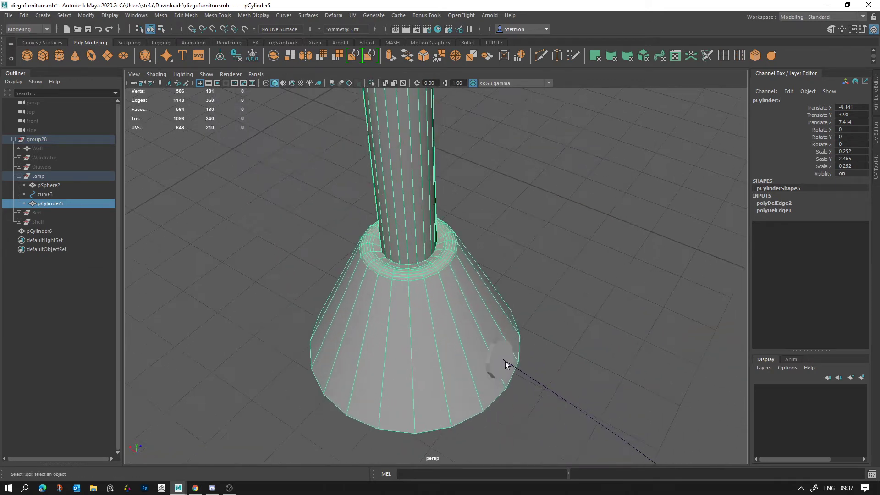
left_click_drag(505, 365, 412, 130, "alt")
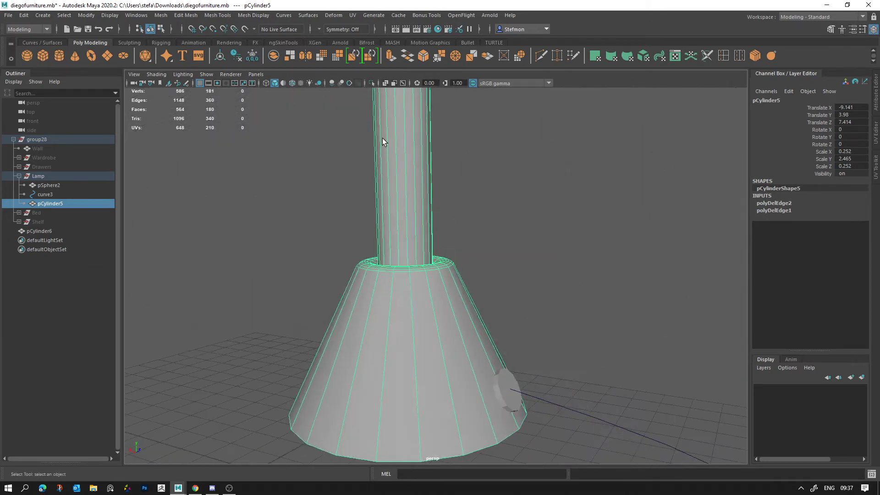
left_click_drag(413, 262, 435, 307, "alt")
right_click_drag(354, 252, 417, 244, "alt")
middle_click_drag(416, 244, 479, 304, "alt")
right_click_drag(480, 303, 367, 284, "alt")
left_click_drag(367, 284, 489, 99, "alt")
left_click(203, 123)
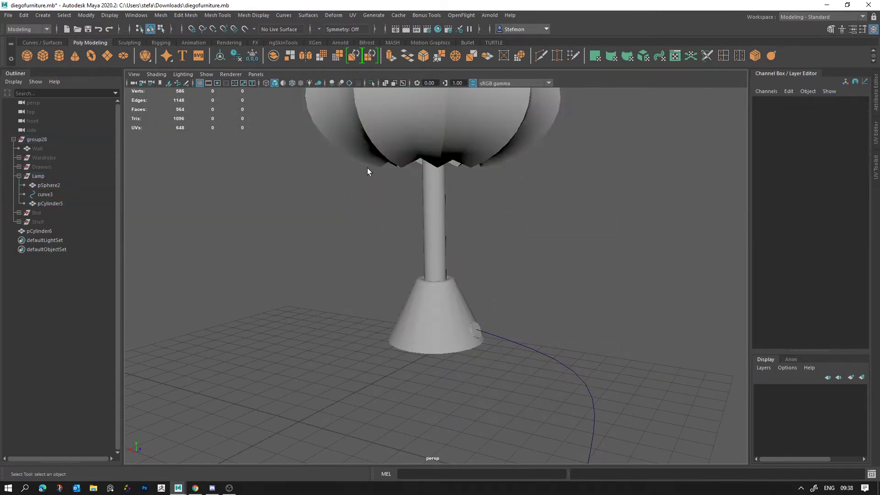
Try deleting three alternate horizontal edge loops from the upper half of the lampshade, then undo the deletion
left_click(373, 158)
left_click_drag(371, 220, 381, 186, "alt")
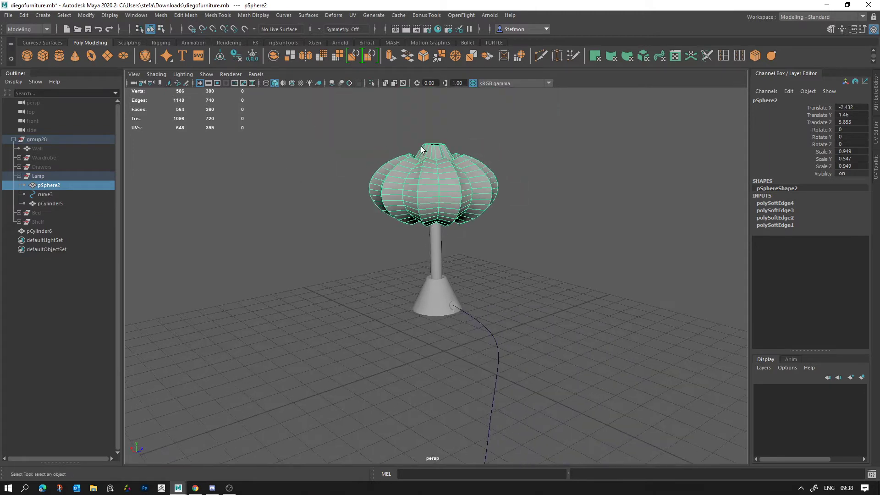
right_click_drag(510, 197, 609, 307, "alt")
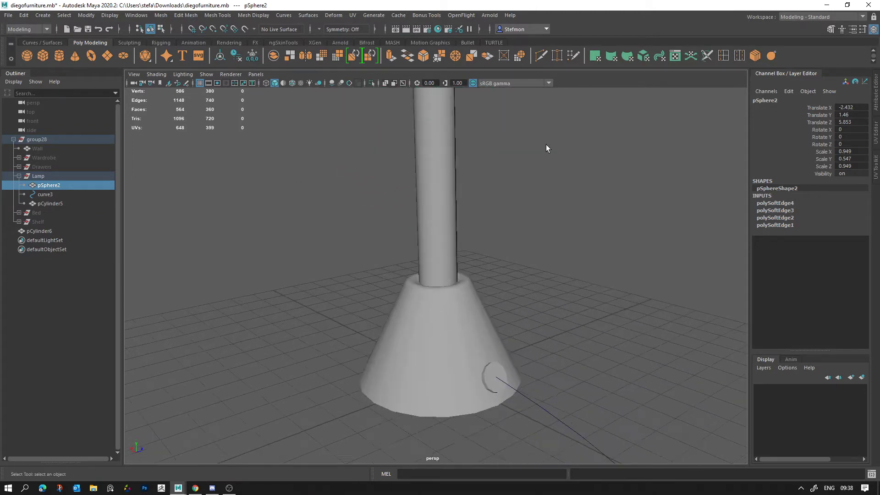
middle_click_drag(546, 144, 508, 387, "alt")
right_click(534, 192)
left_click(533, 166)
double_click(495, 127)
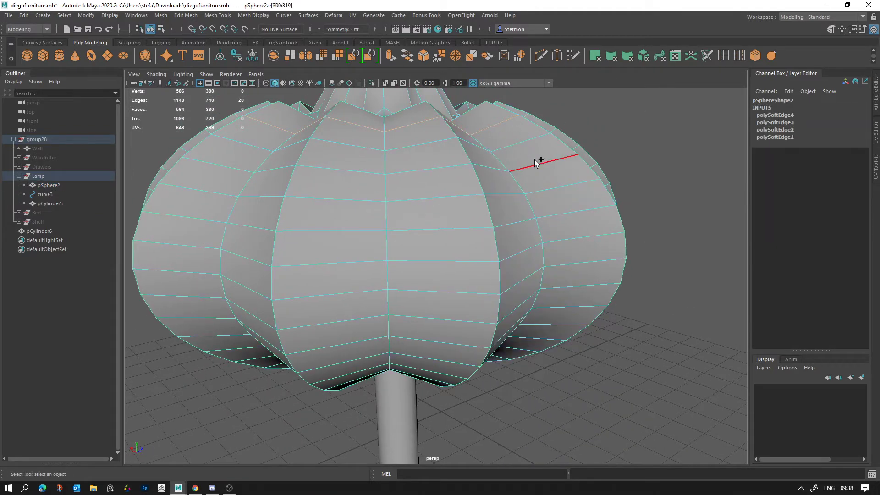
double_click(535, 160, "shift")
key("Delete")
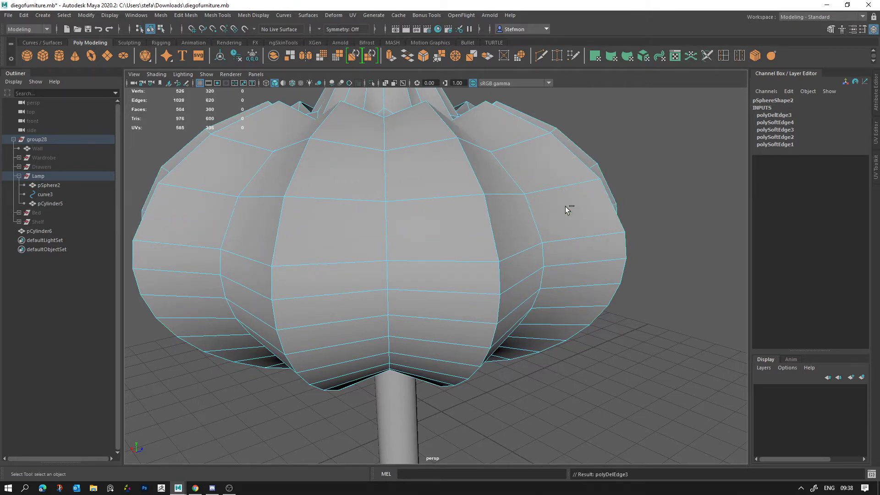
key("ctrl+z")
Review the complete lamp from a distance and select all its parts to check the wireframe and polygon counts
left_click(741, 267)
left_click_drag(552, 287, 468, 316, "alt")
left_click(467, 314)
right_click_drag(518, 353, 361, 281, "alt")
left_click_drag(361, 282, 355, 258, "alt")
left_click(524, 323)
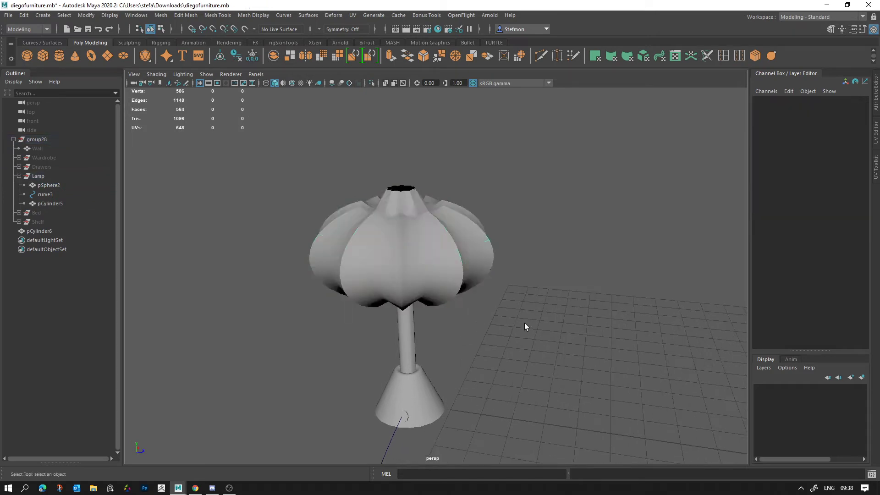
scroll(450, 298, "down", 5)
left_click_drag(402, 241, 481, 340)
scroll(480, 339, "up", 6)
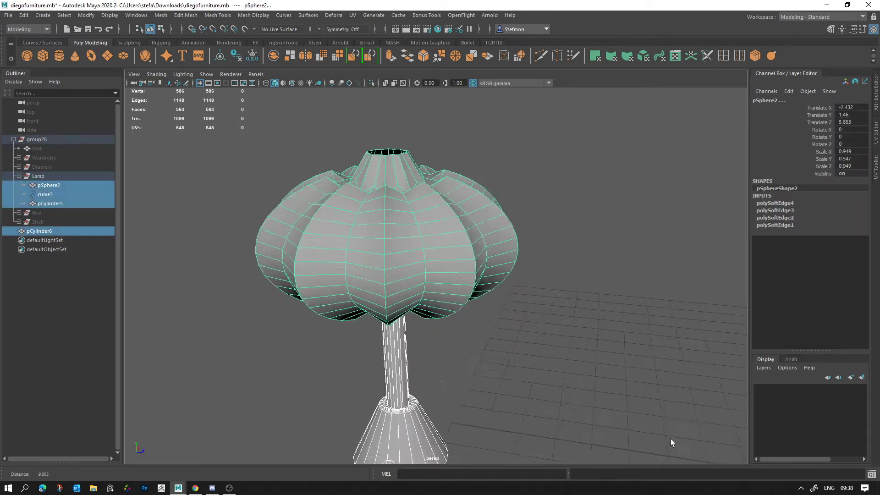
Select the stem-and-base mesh pCylinder5 and examine the edges where the stem meets the rounded base collar
left_click(556, 269)
left_click(466, 229)
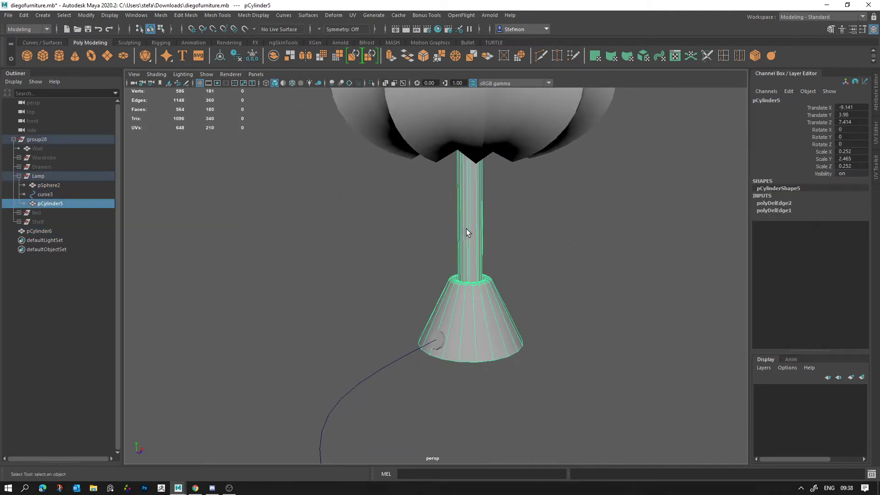
scroll(634, 351, "up", 5)
right_click_drag(634, 351, 645, 352, "alt")
left_click_drag(498, 328, 481, 367, "alt")
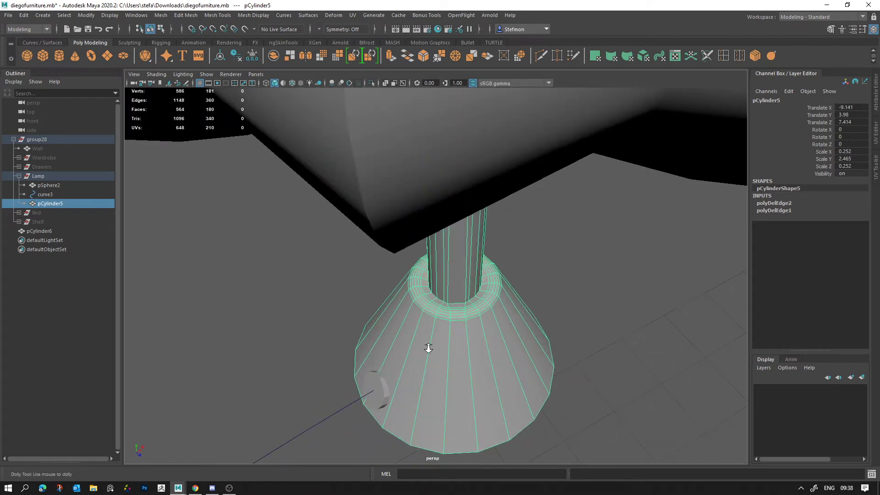
right_click_drag(428, 348, 488, 343, "alt")
left_click_drag(488, 343, 463, 313, "alt")
right_click_drag(464, 297, 465, 209)
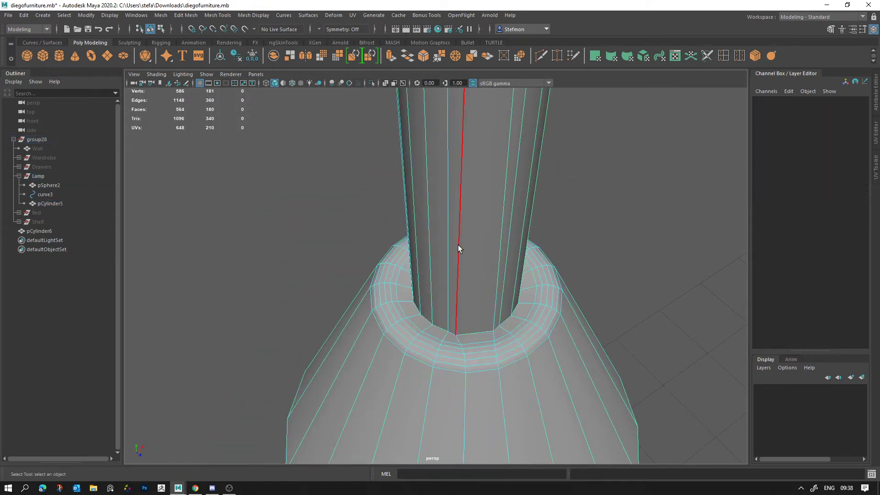
Try moving a single vertical edge of the lamp stem to test how the stem's shape responds
left_click(458, 246)
key("w")
right_click_drag(435, 250, 416, 216, "alt")
left_click_drag(477, 285, 506, 233, "alt")
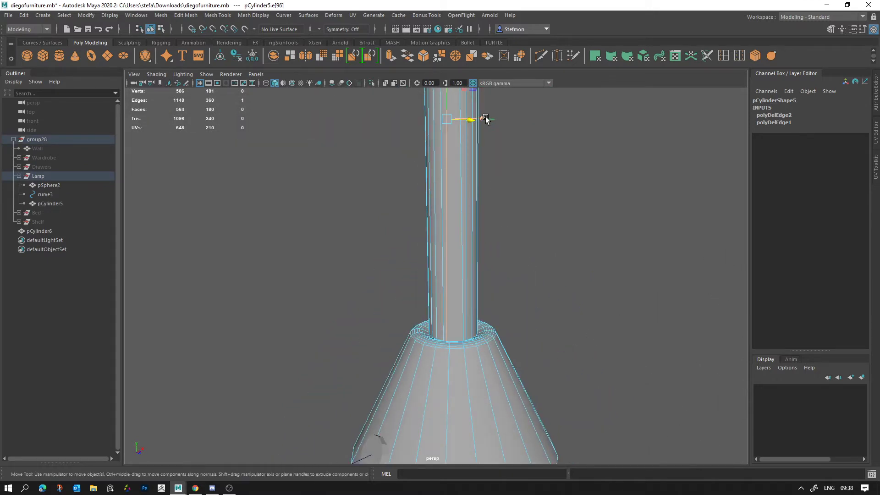
left_click_drag(493, 118, 478, 245, "alt")
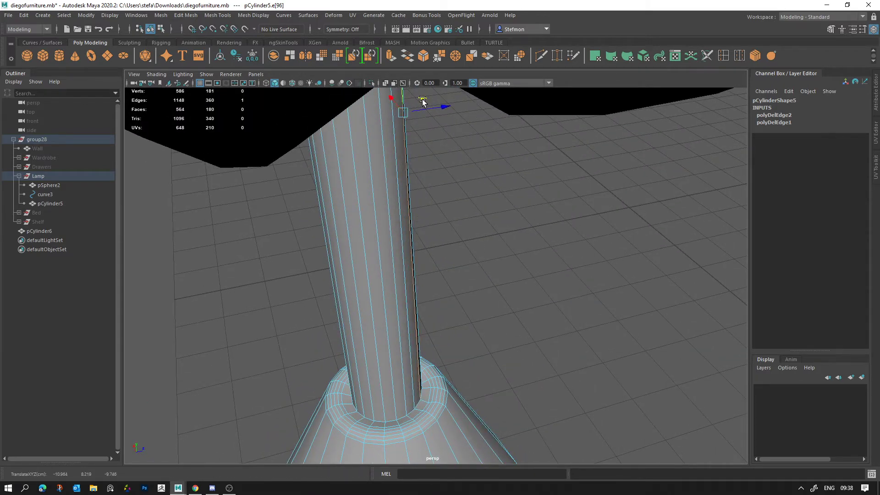
left_click(422, 100)
left_click_drag(423, 100, 487, 276, "alt")
left_click(403, 249)
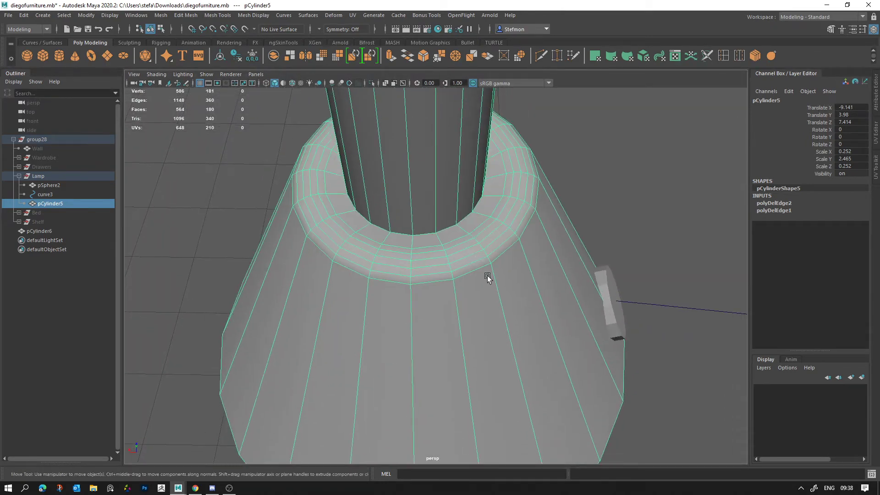
Delete the full ring of vertical stem faces between the base collar and the lampshade
right_click_drag(487, 275, 356, 159, "alt")
left_click_drag(355, 159, 420, 224, "alt")
right_click_drag(421, 227, 427, 256)
left_click_drag(374, 227, 535, 251)
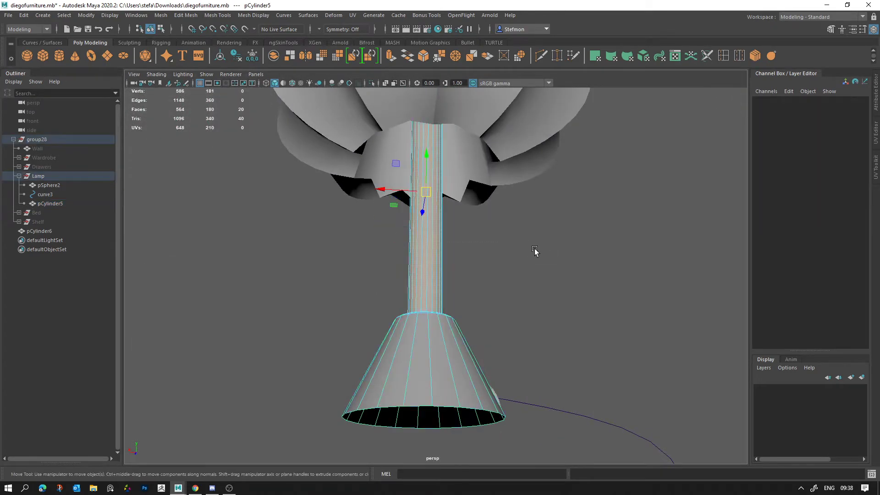
key("Delete")
Delete the innermost ring of faces around the hole in the base collar
right_click_drag(472, 269, 543, 442, "alt")
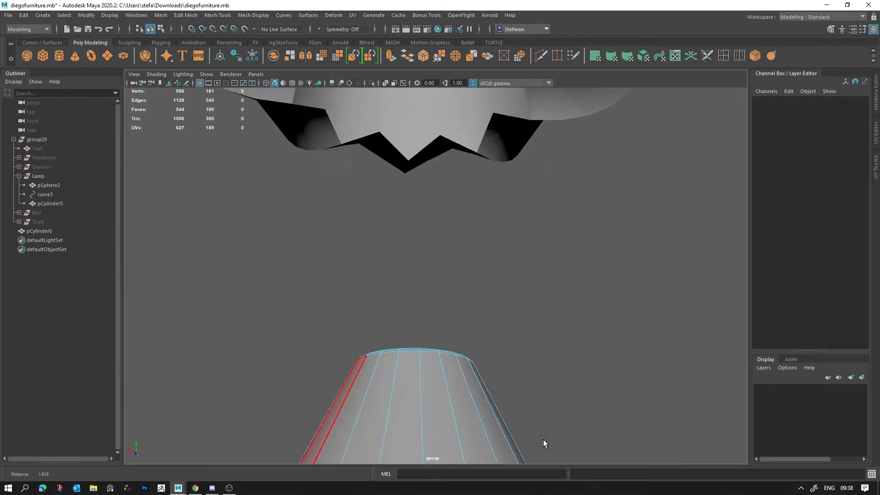
left_click_drag(544, 442, 465, 449, "alt")
right_click_drag(466, 450, 568, 283, "alt")
left_click(451, 236)
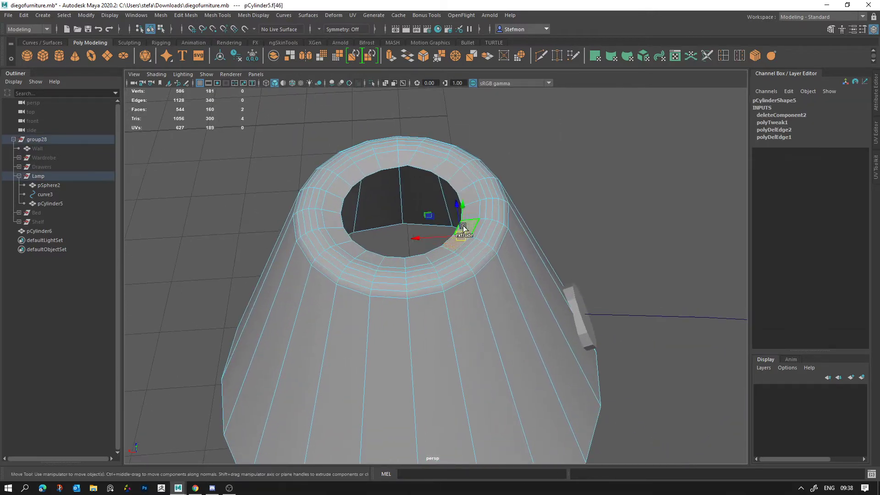
key("Delete")
Extrude the collar's open inner edge loop and scale it inward to form a new ring around a smaller hole
right_click_drag(472, 178, 472, 140)
double_click(465, 174)
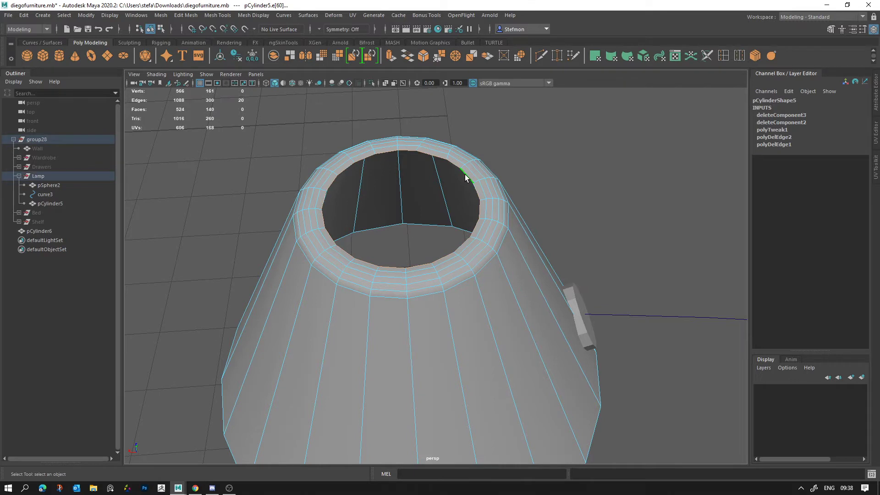
left_click(392, 56)
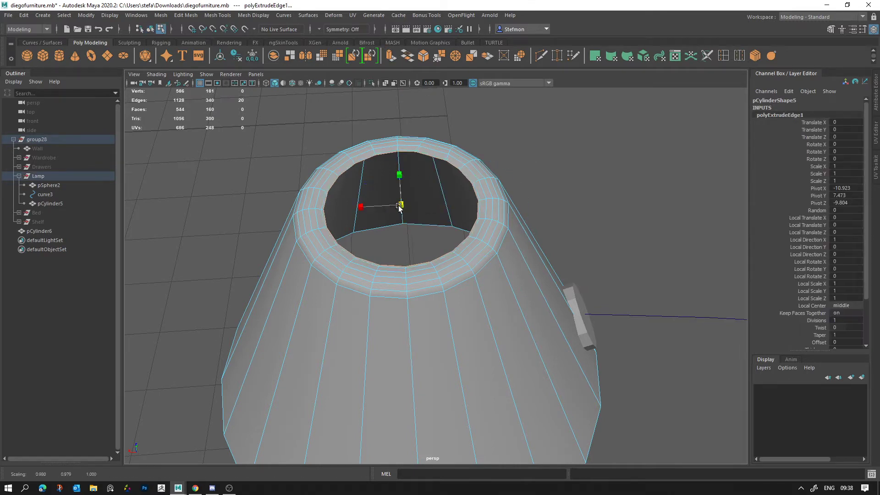
left_click_drag(400, 207, 376, 209)
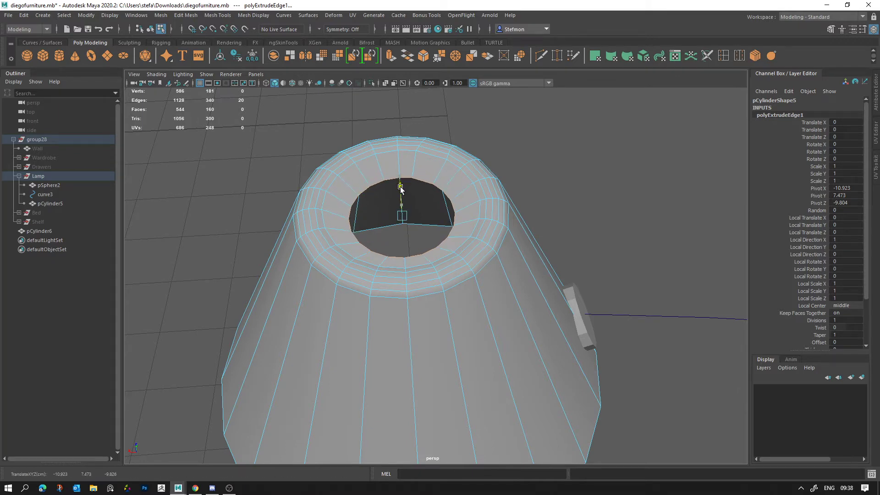
Check the extruded inner edge loop from above and undo its off-centre shift
left_click_drag(412, 229, 435, 169, "alt")
key("F8")
left_click(415, 241)
right_click_drag(381, 308, 365, 198)
left_click_drag(370, 234, 397, 295, "alt")
left_click_drag(390, 221, 497, 248, "alt")
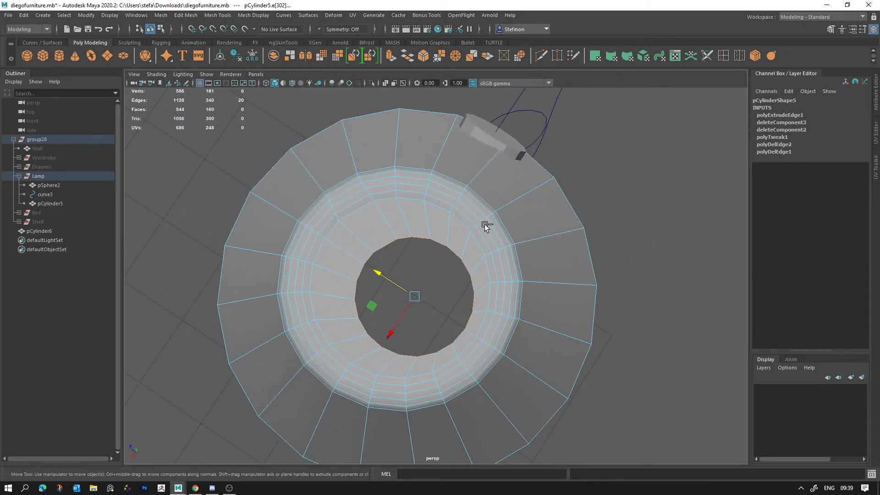
key("ctrl+z")
key("ctrl+z")
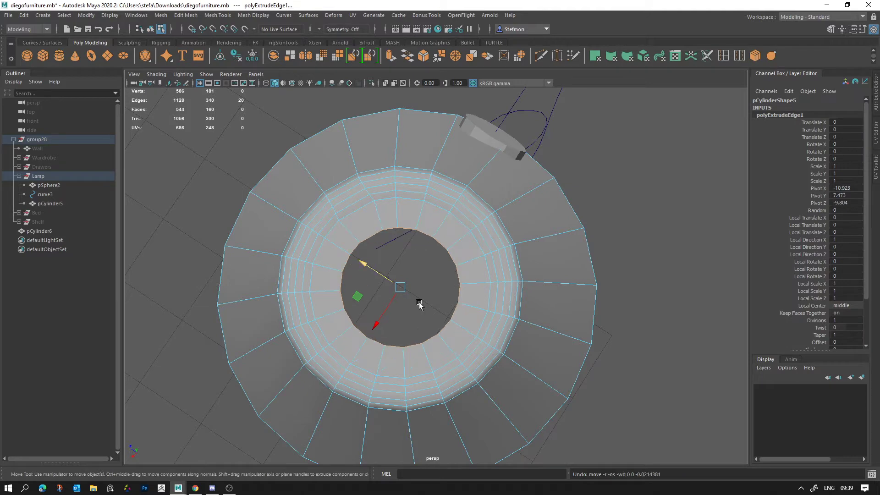
Lower the extruded inner edge loop slightly so the new ring slopes down into the base
left_click_drag(419, 304, 406, 249, "alt")
left_click_drag(398, 383, 410, 422)
right_click_drag(410, 422, 334, 320, "alt")
left_click_drag(333, 320, 387, 333, "alt")
Undo the inner loop's lowering and scaling to compare the shapes, then redo all of the changes
key("ctrl+z")
key("ctrl+z")
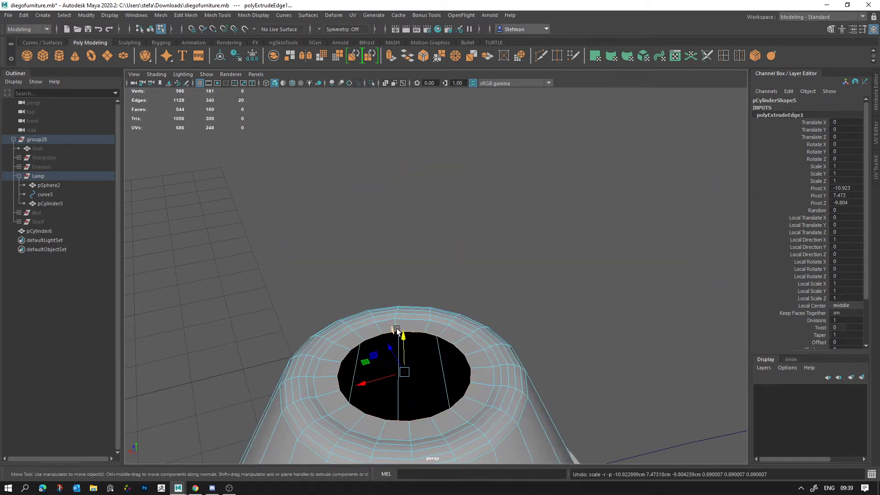
key("ctrl+z")
key("ctrl+y")
key("ctrl+y")
key("ctrl+y")
key("ctrl+y")
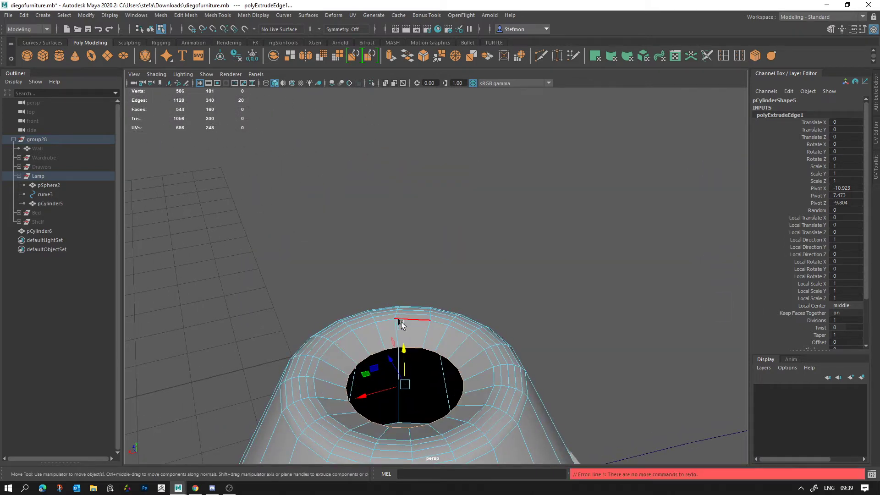
Soften the radial edges of the new inner ring on the base collar
key("F8")
left_click_drag(475, 357, 490, 370, "alt")
left_click(471, 340)
right_click_drag(467, 339, 454, 224)
right_click_drag(452, 321, 452, 212)
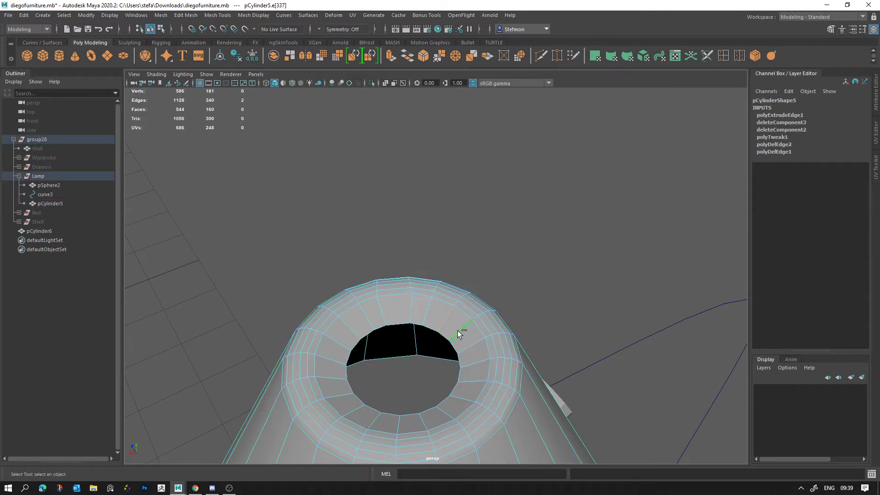
left_click(268, 15)
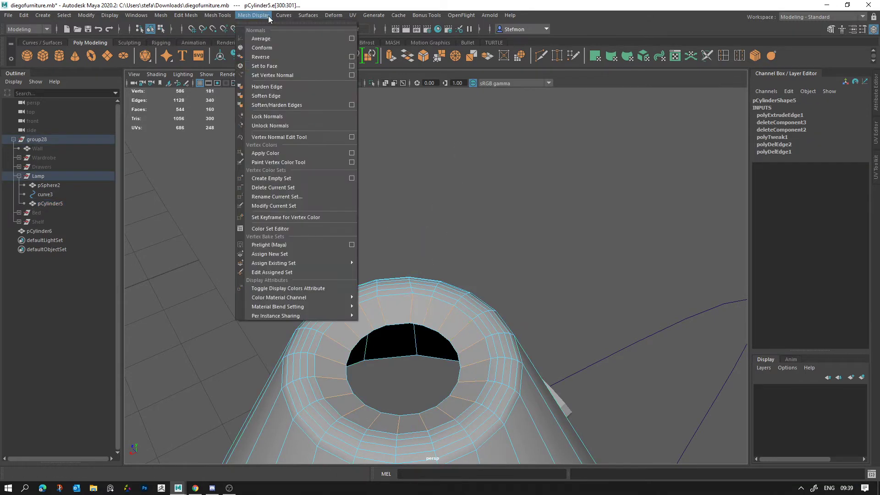
left_click(271, 99)
left_click(485, 292)
Extrude the collar's inner border edge loop upward into the lampshade to form a new stem
left_click_drag(487, 295, 484, 269, "alt")
middle_click_drag(536, 320, 568, 212, "alt")
right_click_drag(568, 211, 527, 206, "alt")
middle_click_drag(545, 194, 555, 262, "alt")
right_click_drag(555, 261, 611, 270, "alt")
right_click_drag(516, 191, 517, 168)
double_click(492, 202)
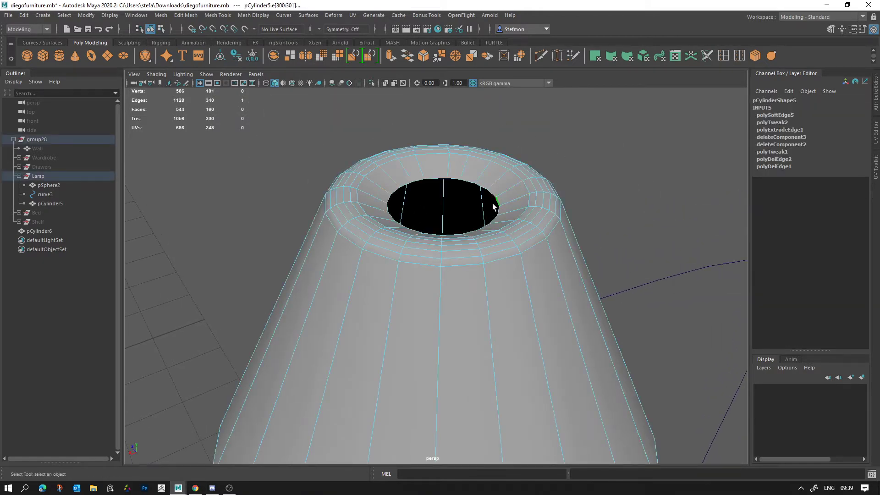
right_click_drag(473, 236, 414, 236, "alt")
left_click_drag(414, 236, 413, 194, "alt")
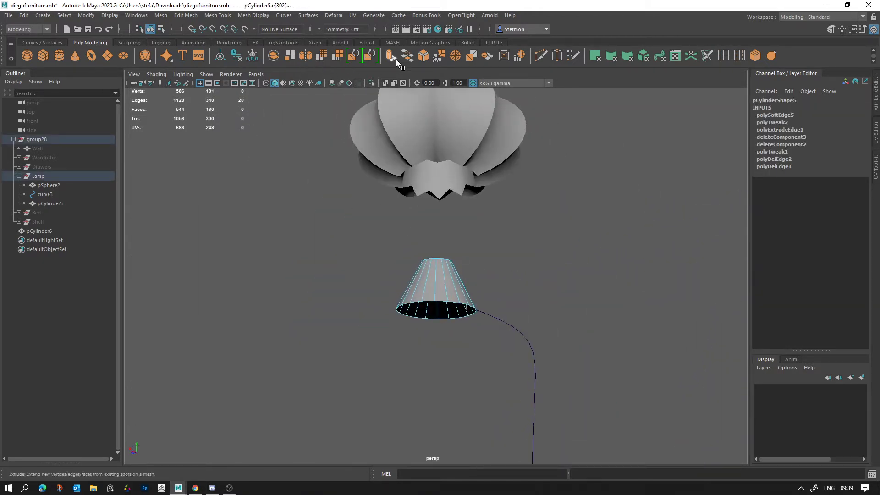
key("ctrl+e")
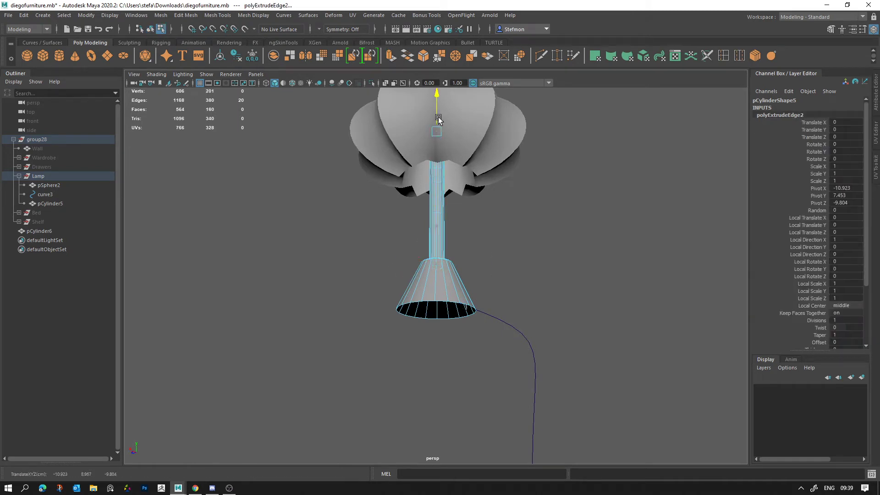
left_click_drag(444, 181, 426, 274, "alt")
key("F8")
left_click(450, 115)
Delete the old stem's leftover triangular cap faces inside the lampshade
middle_click_drag(425, 275, 408, 192, "alt")
right_click_drag(407, 192, 634, 359, "alt")
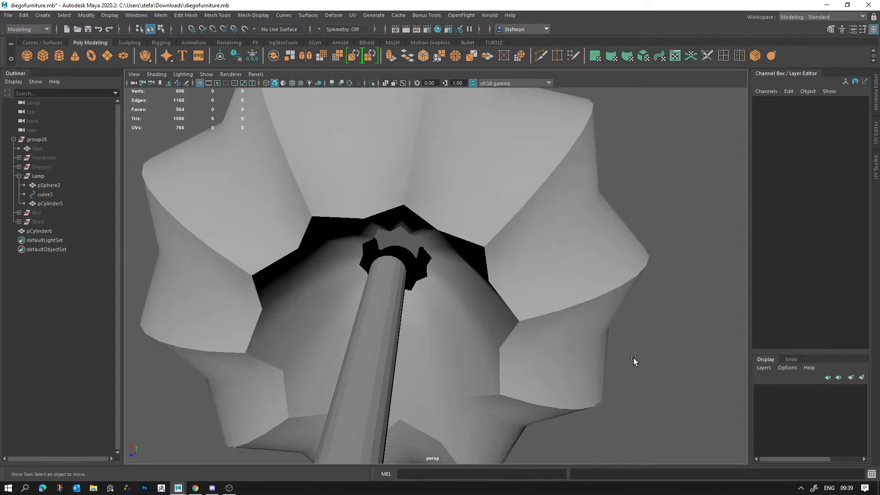
left_click(375, 297)
right_click_drag(403, 255, 402, 293)
double_click(406, 255)
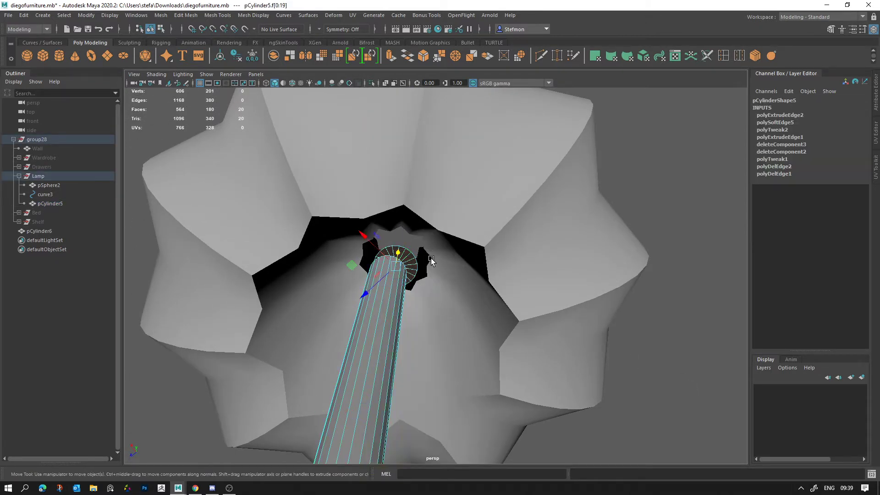
key("Delete")
Adjust the height of the new stem's top vertex ring inside the shade and check it from above
left_click_drag(432, 235, 378, 310, "alt")
right_click(393, 232)
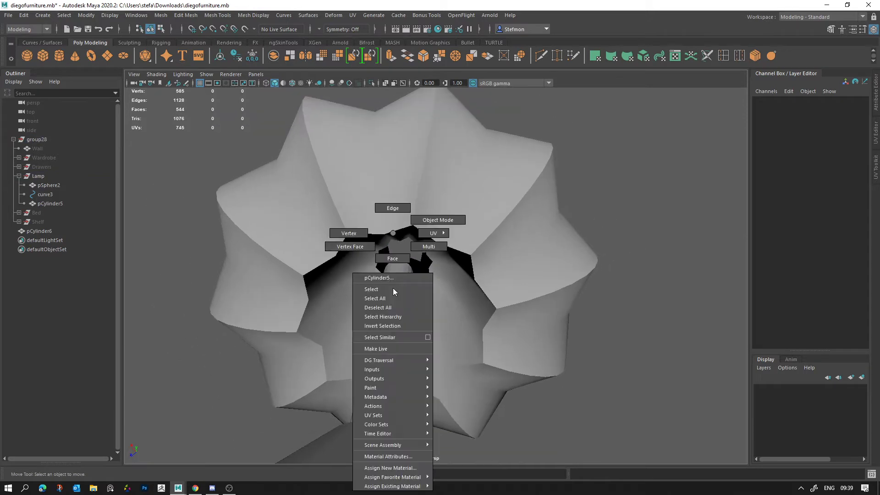
left_click(349, 233)
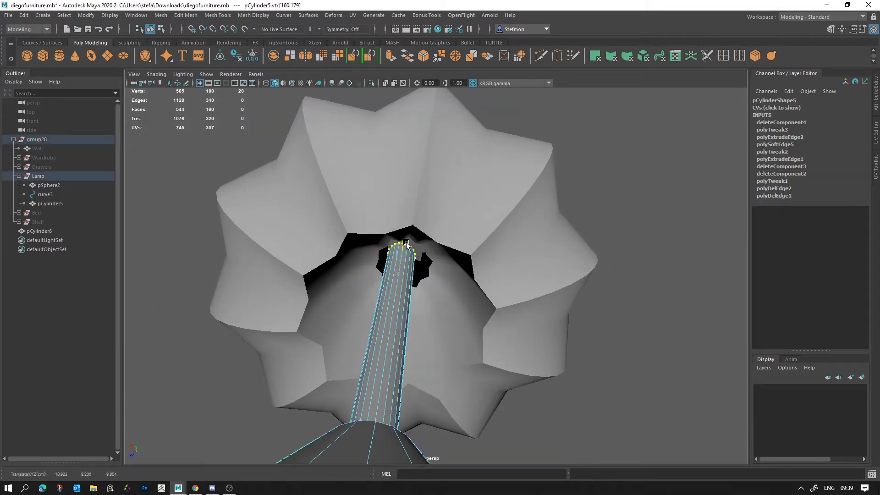
left_click(403, 248)
left_click_drag(403, 247, 422, 316, "alt")
right_click_drag(421, 316, 323, 202, "alt")
middle_click_drag(323, 202, 387, 387, "alt")
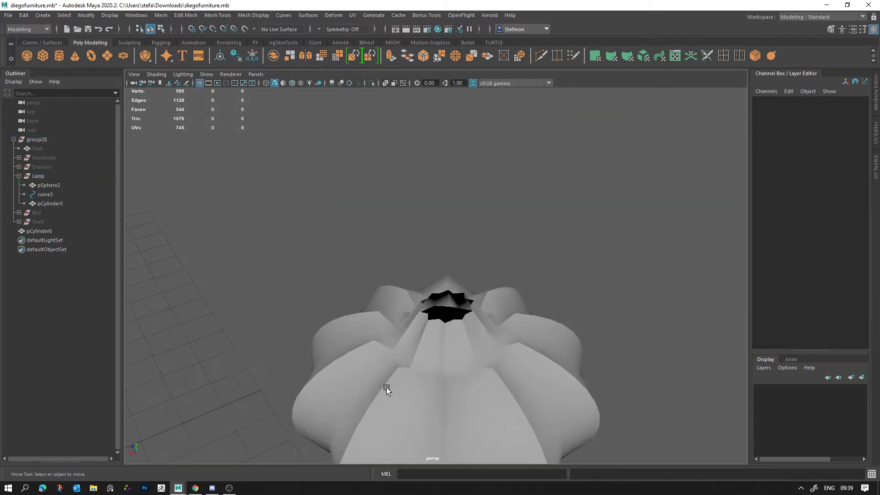
Select the vertical edges of the new stem and soften them
right_click_drag(386, 387, 500, 363, "alt")
left_click_drag(500, 363, 450, 209, "alt")
left_click(441, 246)
right_click_drag(443, 226, 447, 198)
left_click_drag(397, 242, 475, 234)
middle_click_drag(457, 227, 457, 252, "alt")
left_click(195, 17)
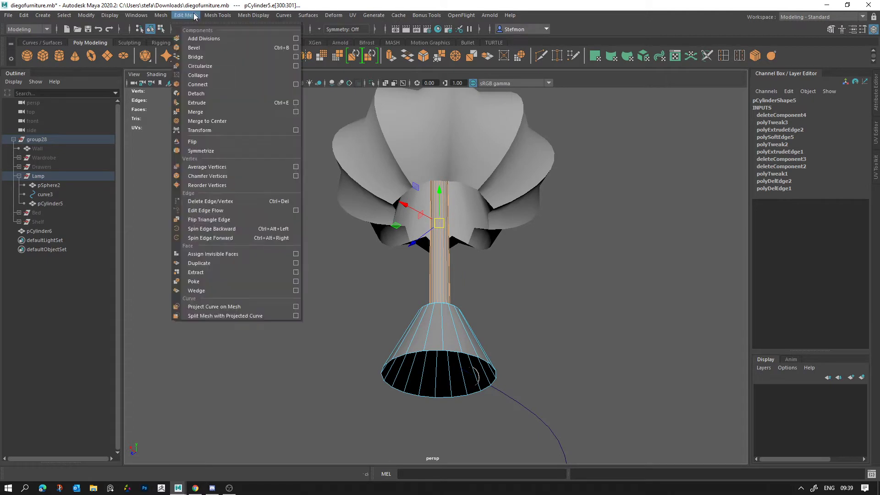
mouse_move(225, 16)
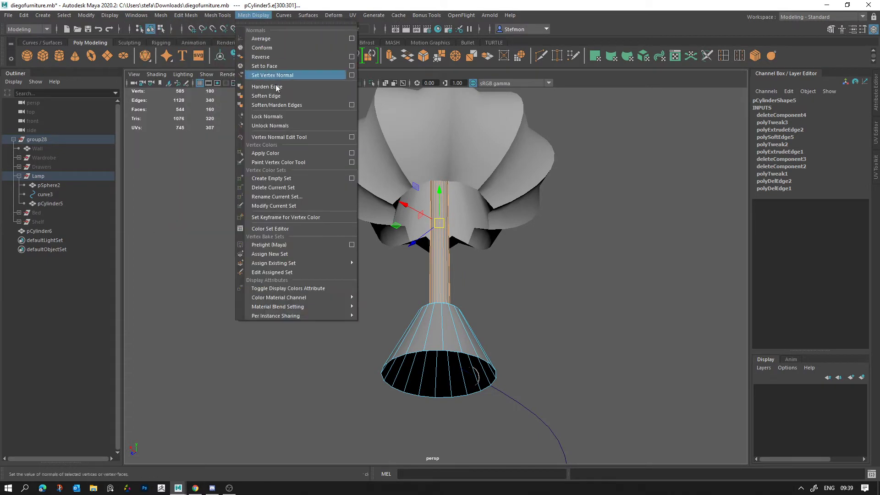
key("Escape")
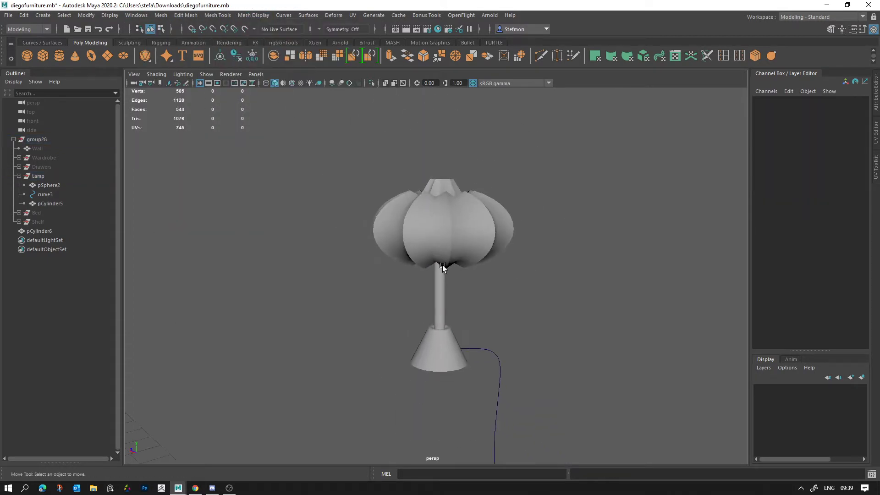
Select the lampshade pSphere2, look down through its top opening at the stem, and turn on wireframe on shaded
left_click_drag(442, 265, 313, 168, "alt")
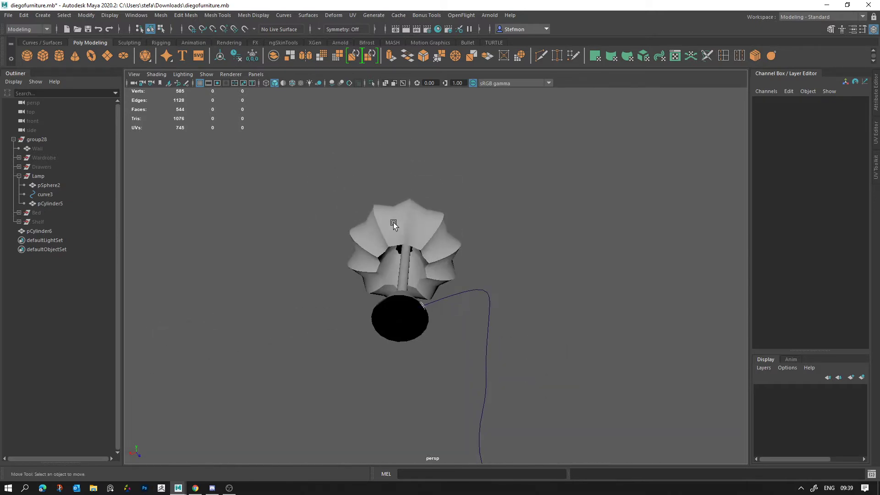
left_click(393, 222)
right_click_drag(395, 224, 605, 316, "alt")
left_click_drag(387, 286, 472, 270, "alt")
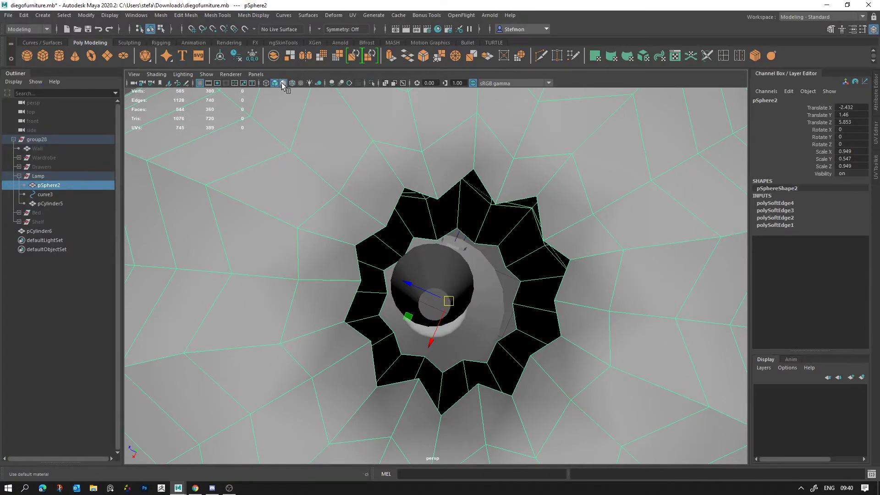
scroll(434, 296, "up", 4)
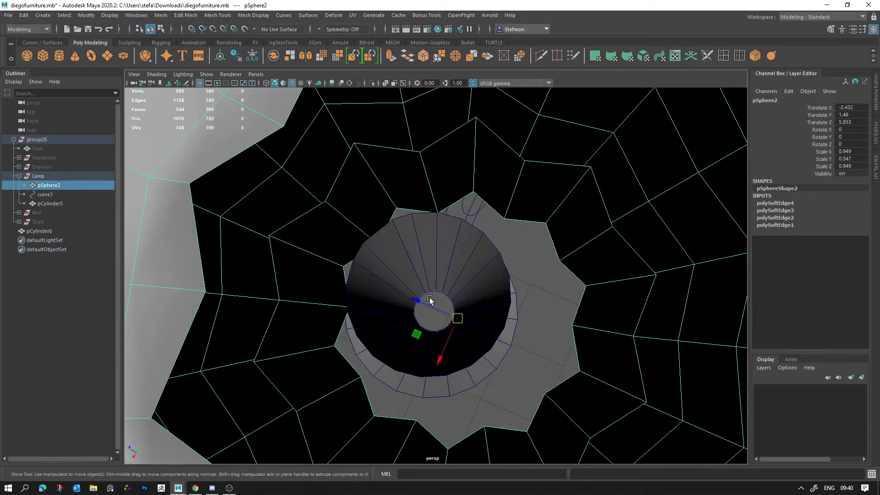
Try snapping the lampshade along its Z axis to the stem, then undo the move
key("v")
left_click_drag(426, 304, 455, 278)
key("ctrl+z")
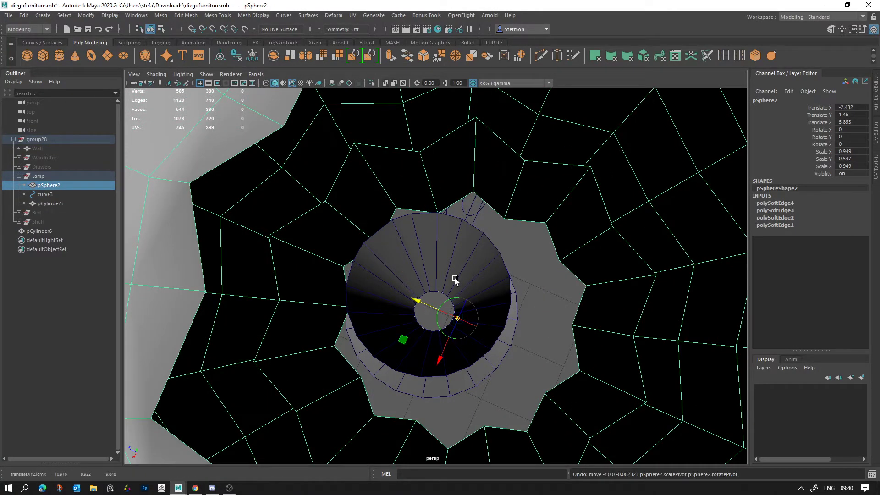
Centre the lampshade over the stem by vertex-snapping it along Z and X to Translate Z 5.895 and Translate X -2.438
key("v")
left_click_drag(421, 305, 462, 220)
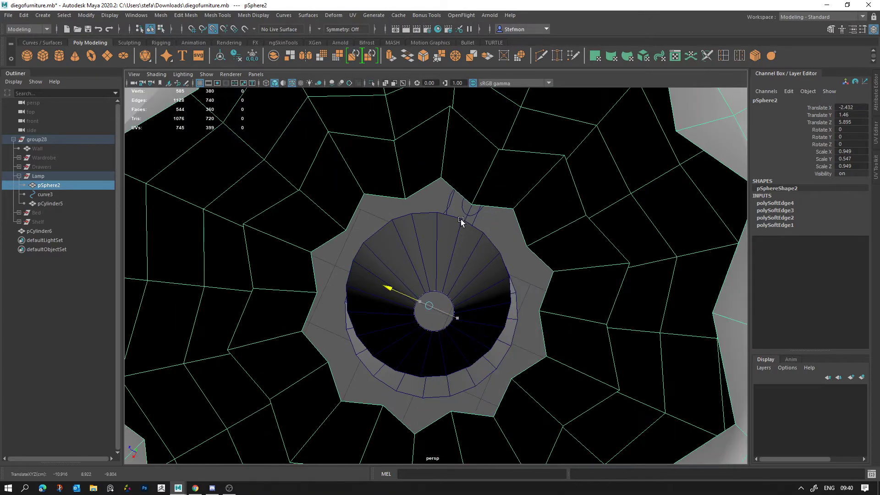
left_click_drag(422, 328, 365, 270)
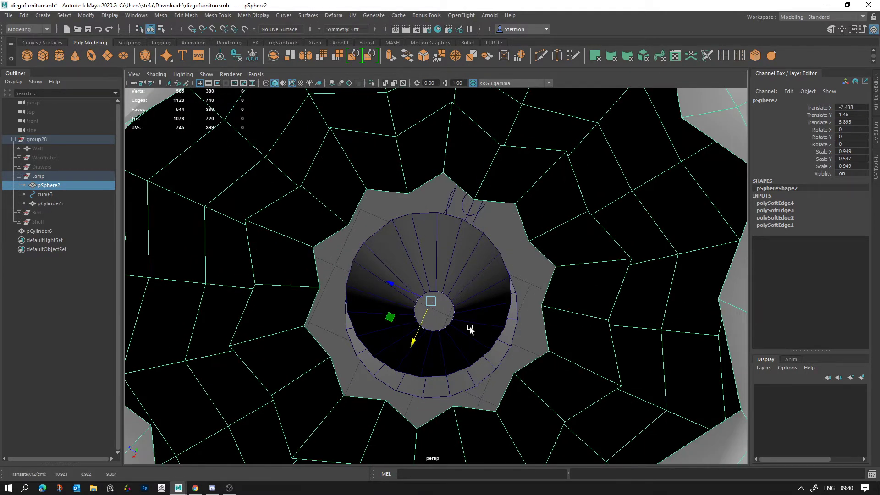
Deselect the lampshade, turn off wireframe on shaded, and check the whole lamp from several angles
left_click(526, 340)
scroll(541, 344, "down", 5)
left_click_drag(444, 325, 459, 245, "alt")
right_click_drag(458, 246, 383, 270, "alt")
left_click(290, 84)
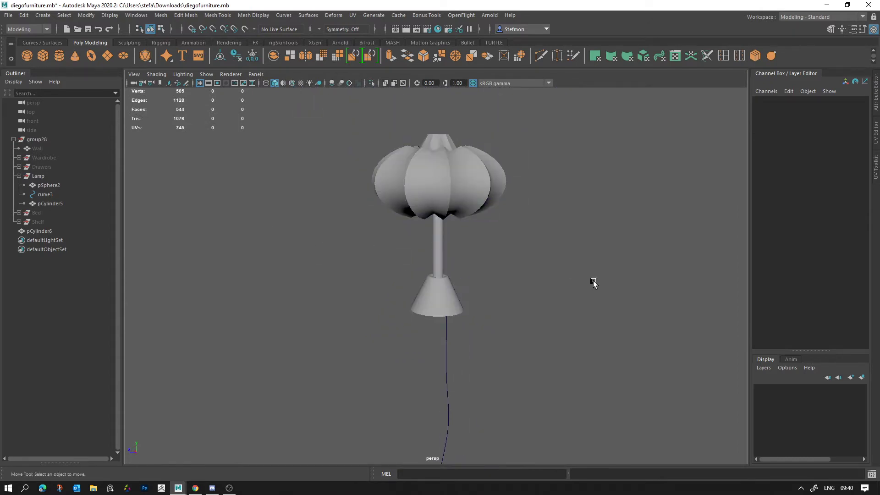
left_click_drag(593, 283, 461, 265, "alt")
scroll(585, 304, "up", 8)
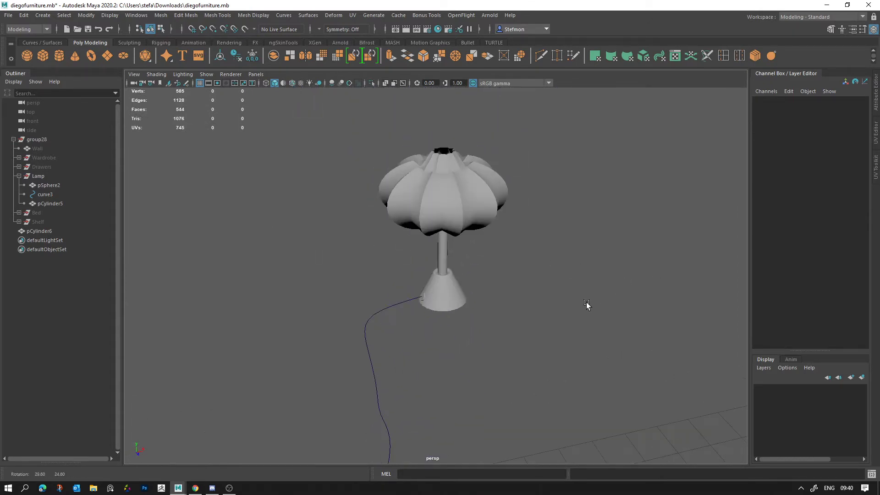
left_click_drag(619, 290, 495, 350, "alt")
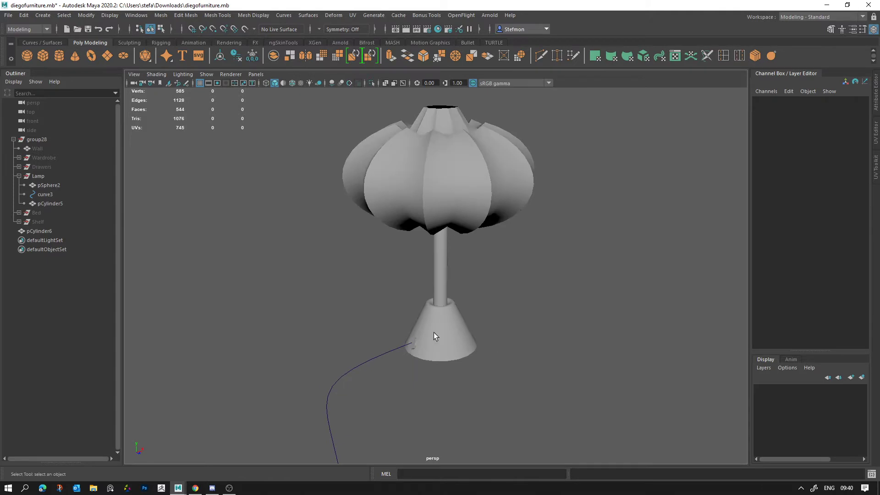
Select the side edges of the small cable-connector cylinder on the lamp base and soften them
left_click(434, 333)
right_click_drag(435, 334, 748, 427, "alt")
middle_click_drag(478, 384, 485, 217, "alt")
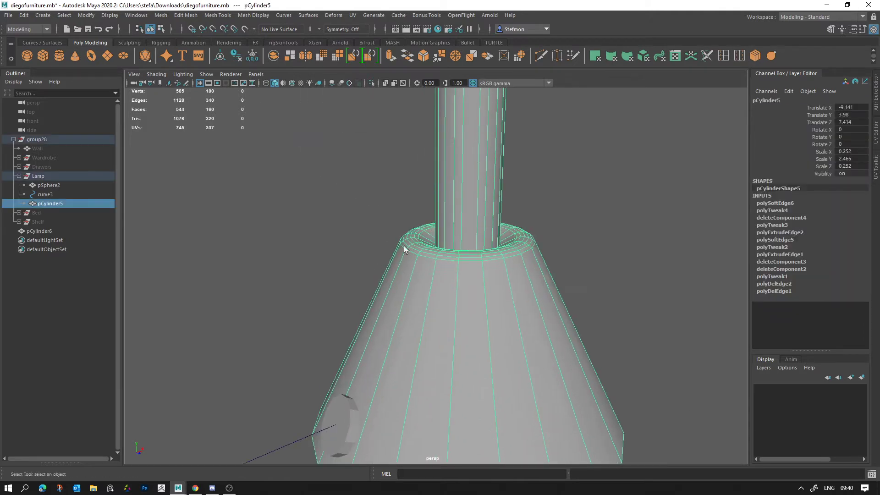
right_click_drag(355, 430, 355, 263)
left_click(351, 426)
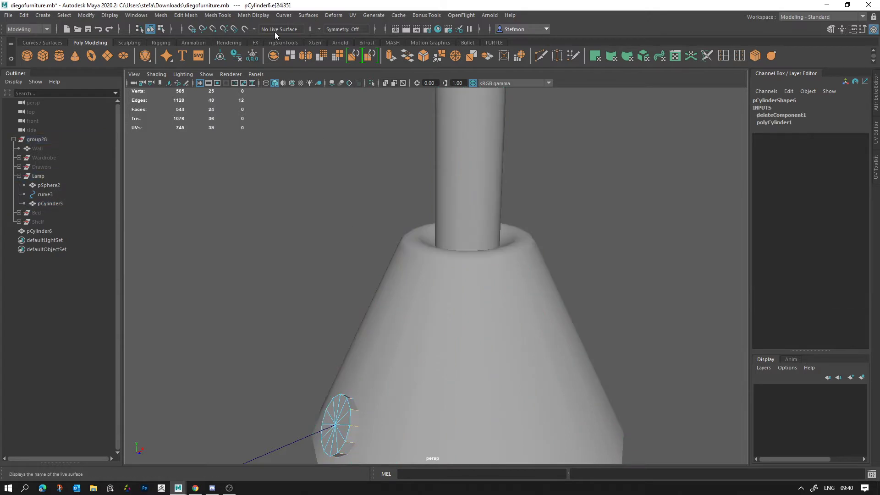
left_click(251, 17)
left_click(270, 96)
left_click(296, 268)
left_click_drag(296, 269, 300, 277, "alt")
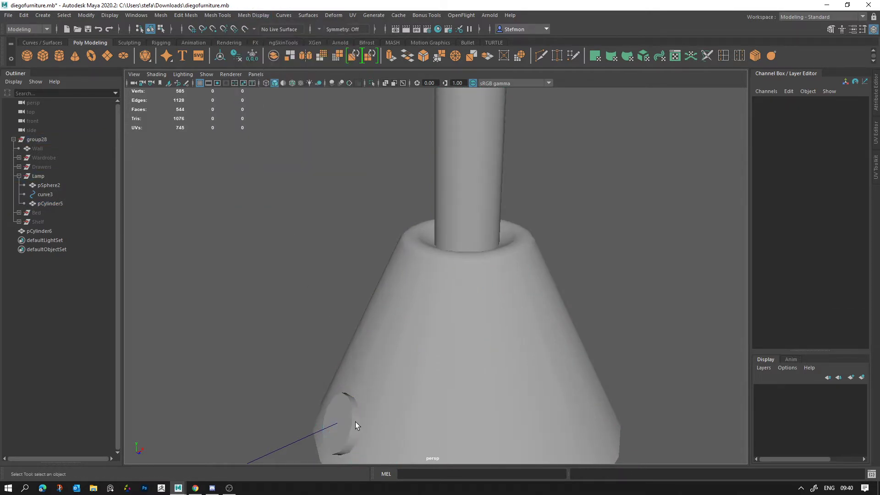
Select the lamp body pCylinder5 and examine up close the rim where the stem enters the conical base
left_click(356, 420)
left_click(425, 248)
left_click_drag(419, 239, 273, 207, "alt")
left_click_drag(506, 244, 506, 277, "alt")
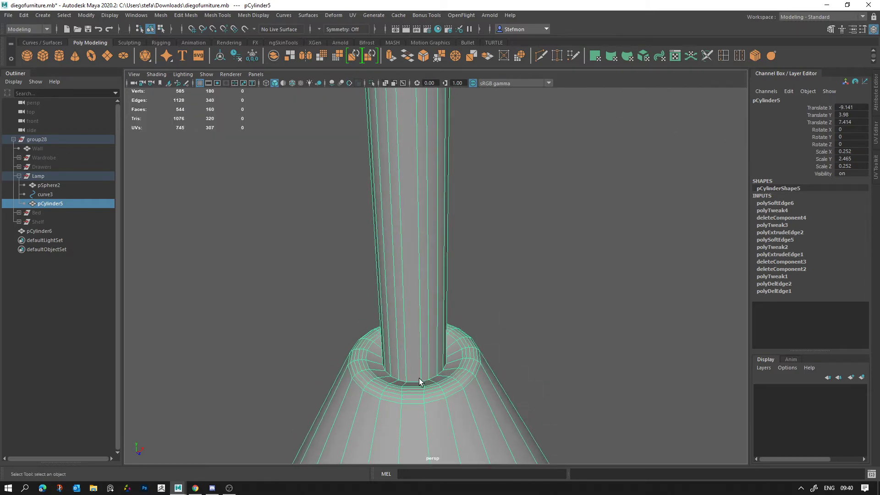
scroll(427, 302, "up", 5)
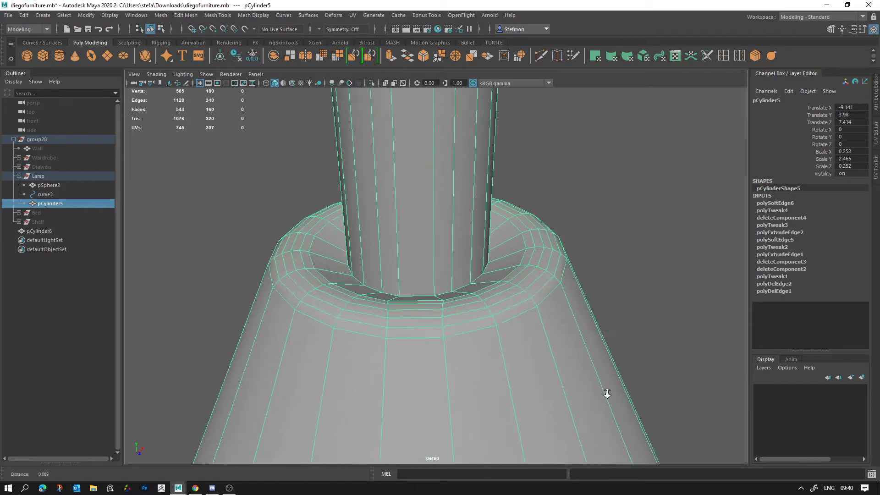
Inspect the lamp's base and pole, and the inside and top opening of its scalloped shade
mouse_move(414, 306)
left_mouse_down("alt")
mouse_move(455, 312)
mouse_move(403, 342)
mouse_move(678, 348)
mouse_move(448, 338)
mouse_move(573, 331)
mouse_move(412, 293)
left_mouse_up("alt")
scroll(386, 243, "down", 8)
middle_click_drag(387, 244, 410, 348, "alt")
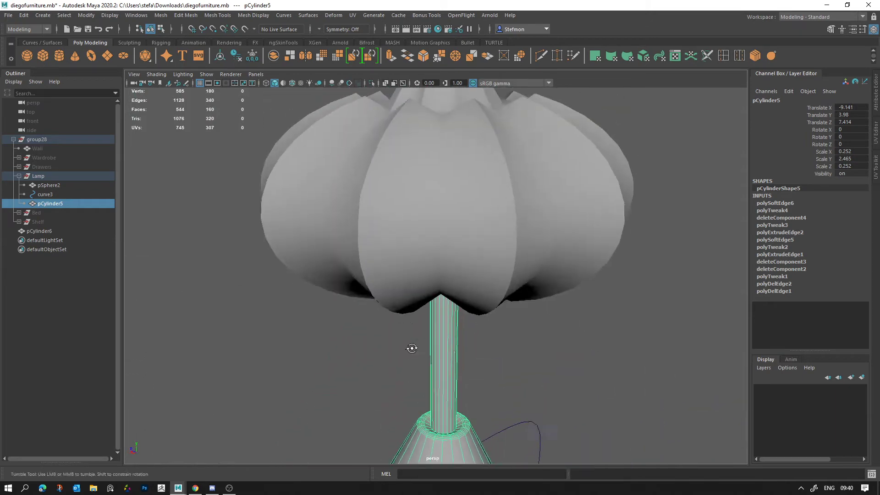
left_click_drag(411, 348, 424, 229, "alt")
middle_click_drag(424, 230, 429, 346, "alt")
left_click(429, 345)
left_click_drag(430, 294, 442, 389, "alt")
middle_click_drag(407, 269, 459, 348, "alt")
scroll(561, 376, "up", 7)
left_click_drag(564, 381, 502, 405, "alt")
right_click_drag(503, 405, 614, 306, "alt")
left_click_drag(614, 306, 464, 120, "alt")
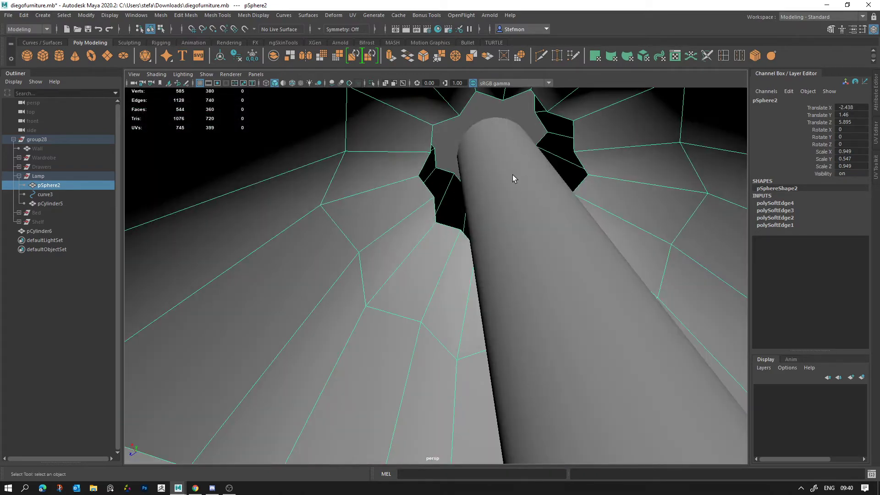
scroll(512, 174, "down", 5)
left_click_drag(512, 175, 414, 205, "alt")
right_click_drag(414, 205, 409, 249, "alt")
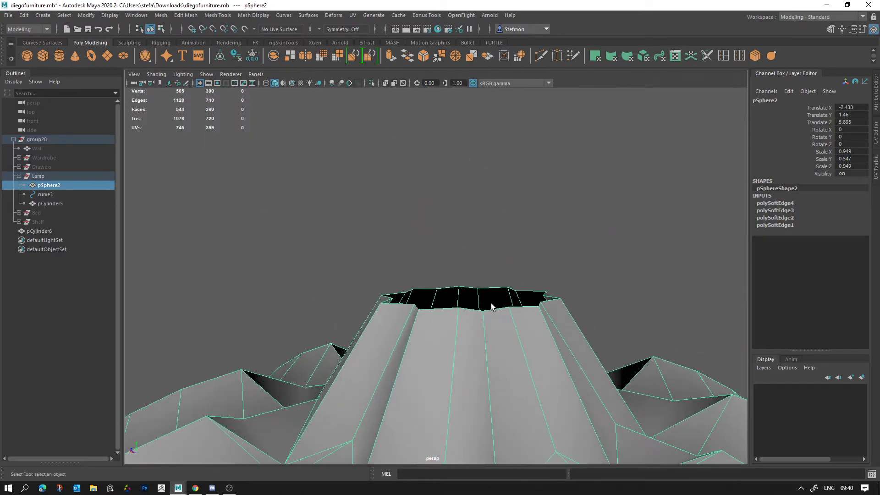
Try to soften the selected vertical edge loops on the scalloped lampshade
left_click_drag(491, 304, 500, 275, "alt")
right_click_drag(500, 275, 415, 169, "alt")
right_click_drag(516, 294, 504, 218)
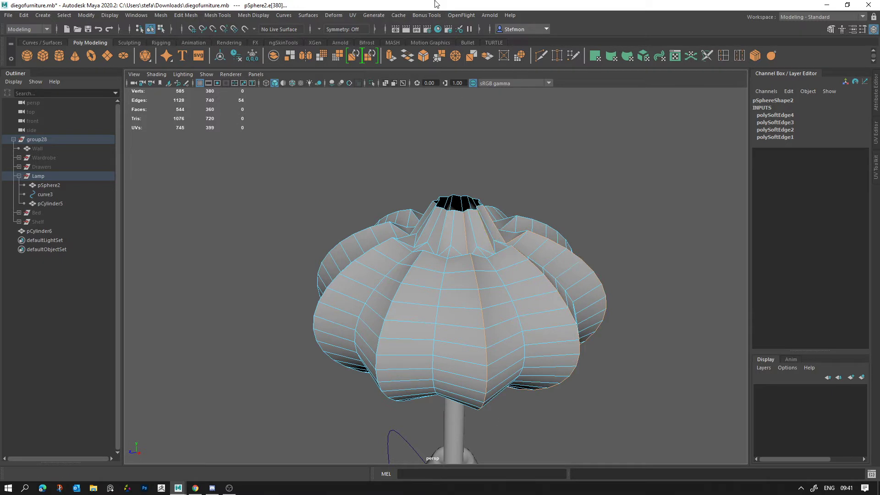
left_click(253, 15)
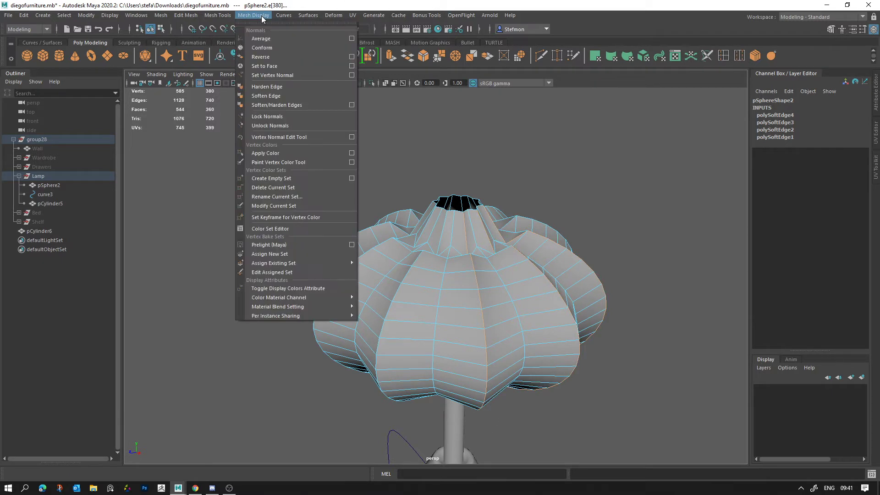
left_click(278, 95)
Examine the edge loops inside the lampshade and around its lower opening
left_click_drag(607, 275, 601, 222, "alt")
right_click_drag(506, 232, 507, 204)
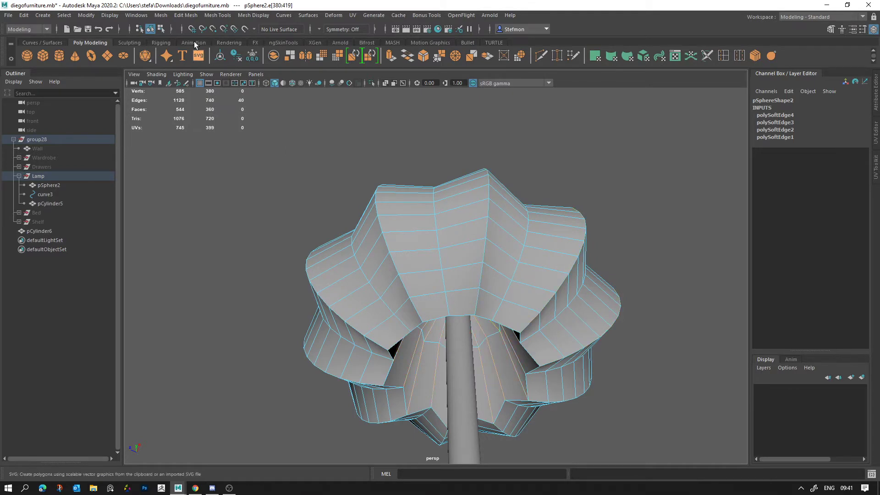
left_click_drag(449, 300, 458, 195, "alt")
right_click_drag(458, 194, 540, 291, "alt")
double_click(514, 257)
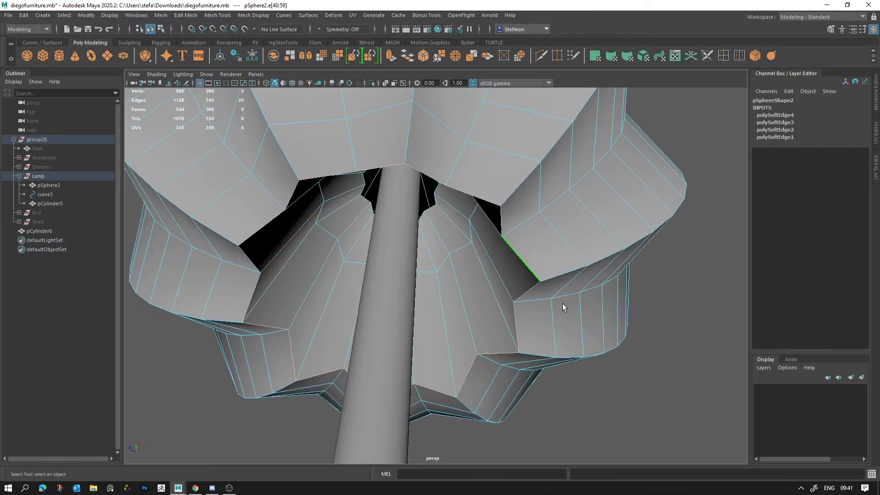
left_click_drag(628, 296, 505, 328, "alt")
right_click_drag(505, 329, 422, 293, "alt")
left_click_drag(422, 293, 458, 386, "alt")
left_click(574, 389)
right_click_drag(574, 389, 368, 279, "alt")
left_click_drag(368, 280, 364, 310, "alt")
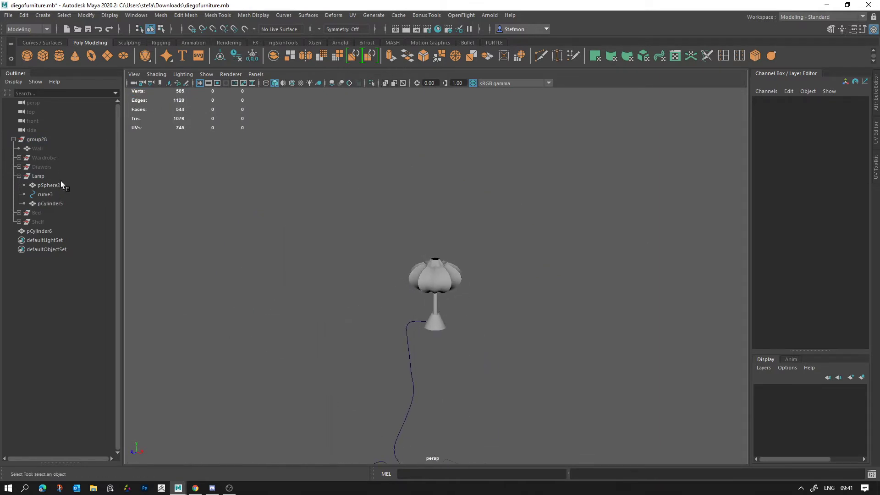
Hide the Lamp group, and show the Drawers group framed in the view
left_click(19, 176)
left_click(37, 176)
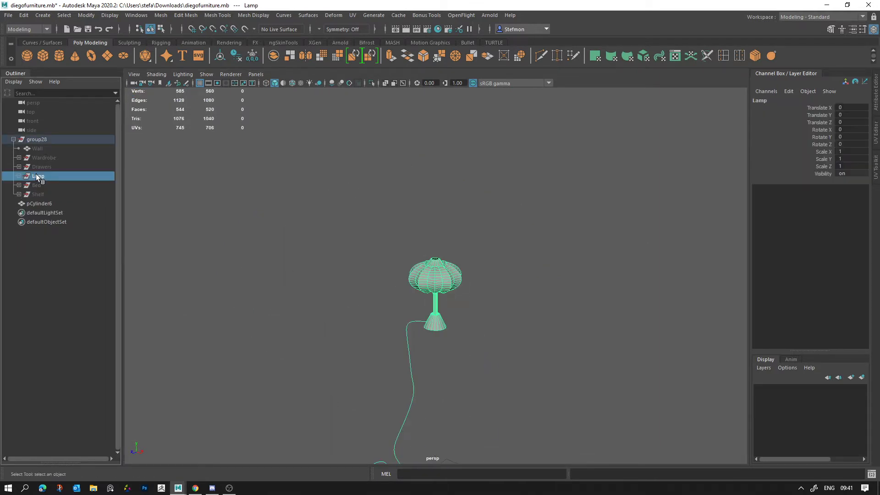
left_click(42, 167)
key("f")
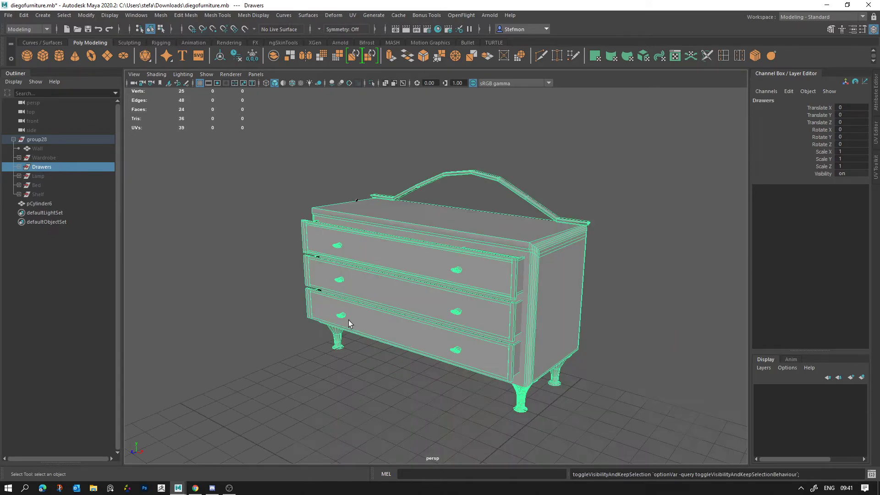
Harden the edge loop around the outer rim of a drawer knob
right_click_drag(528, 348, 544, 365, "alt")
left_click_drag(544, 365, 458, 343, "alt")
left_click(452, 337)
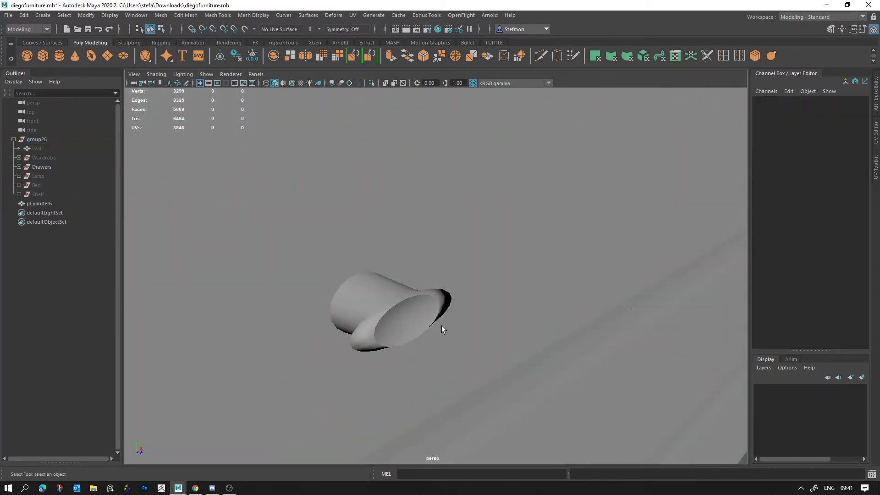
right_click_drag(389, 235, 367, 229)
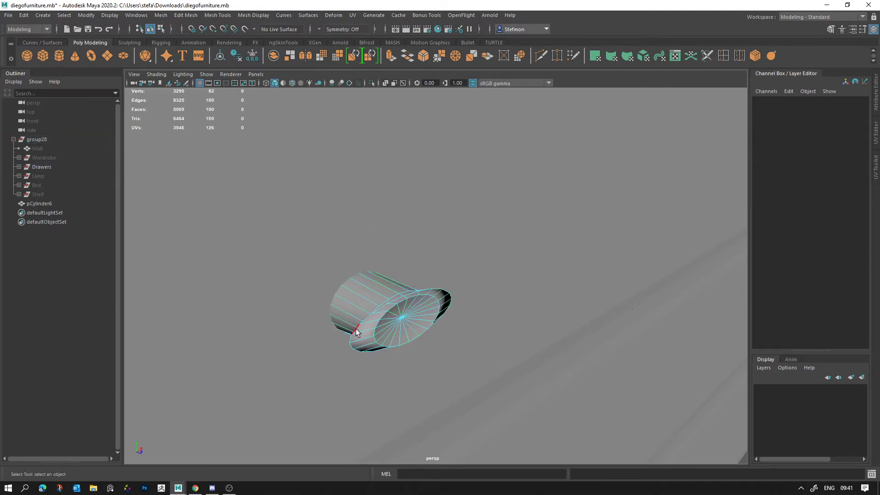
left_click(253, 15)
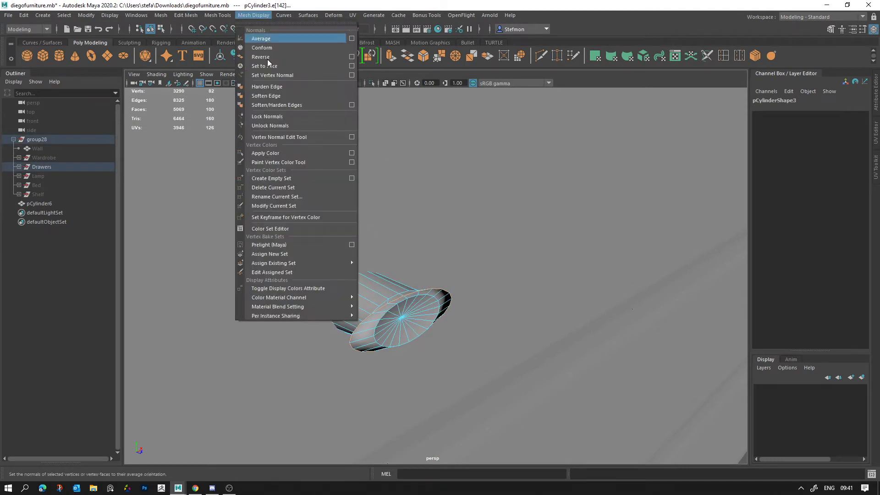
left_click(270, 91)
left_click(330, 205)
Harden the edge loop where the drawer knob's body meets its flared rim
mouse_move(330, 204)
left_mouse_down("alt")
mouse_move(345, 206)
mouse_move(334, 203)
left_mouse_up("alt")
scroll(353, 220, "up", 1)
right_click_drag(394, 234, 435, 221)
left_click(407, 233)
key("f")
left_click_drag(400, 244, 526, 269, "alt")
left_click(531, 274)
right_click_drag(524, 233, 532, 166)
left_click(255, 16)
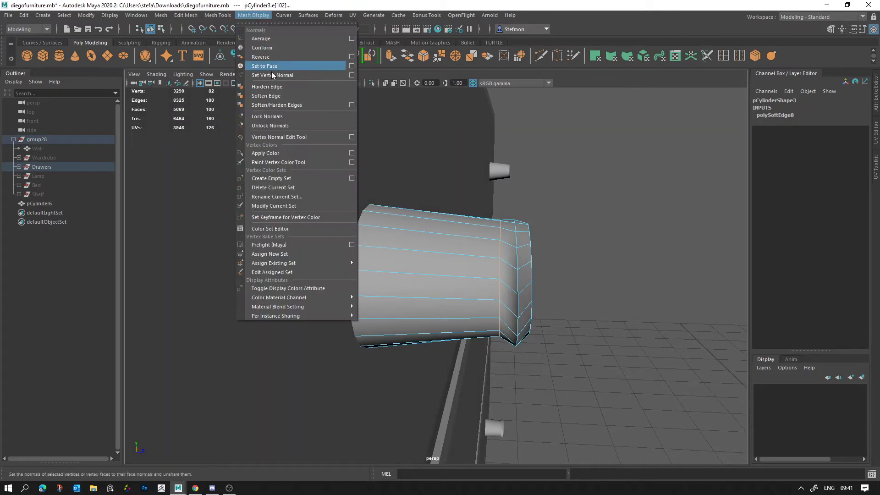
left_click(270, 87)
left_click(438, 202)
Try softening the knob's outer rim edge loop and undo the attempt
left_click_drag(441, 205, 496, 282, "alt")
right_click_drag(503, 223, 502, 169)
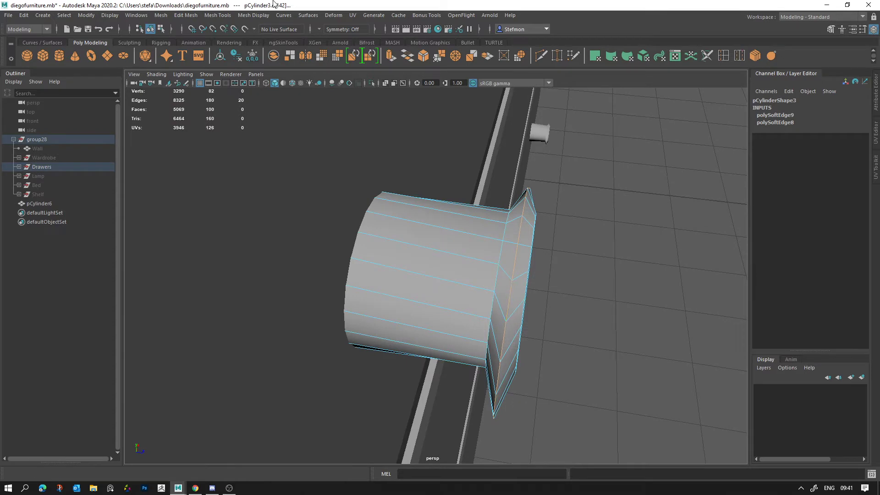
left_click(254, 16)
left_click(275, 94)
left_click(407, 212)
left_click_drag(407, 212, 419, 192, "alt")
key("ctrl+z")
key("ctrl+z")
Try hardening the lengthwise edges around the knob's body and undo the attempt
left_click(498, 253)
scroll(466, 242, "down", 8)
left_click_drag(465, 241, 513, 278, "alt")
scroll(495, 282, "up", 6)
right_click_drag(433, 294, 430, 263)
double_click(417, 249)
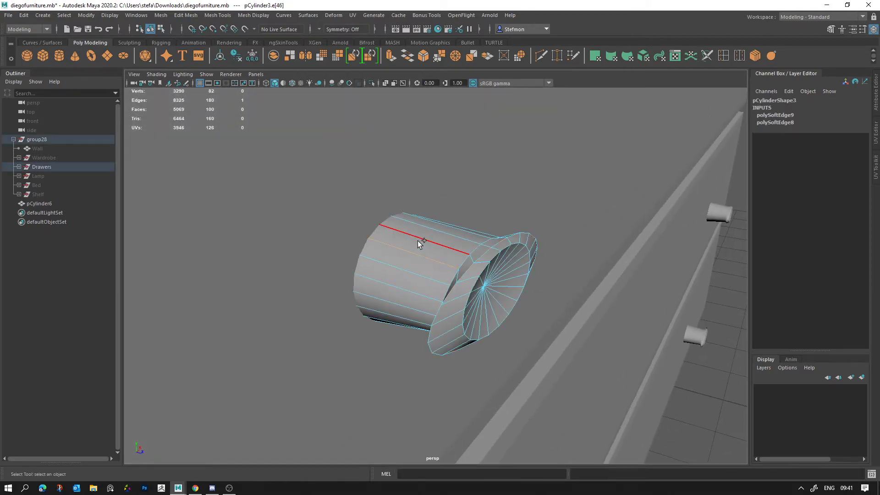
left_click(243, 18)
left_click(272, 87)
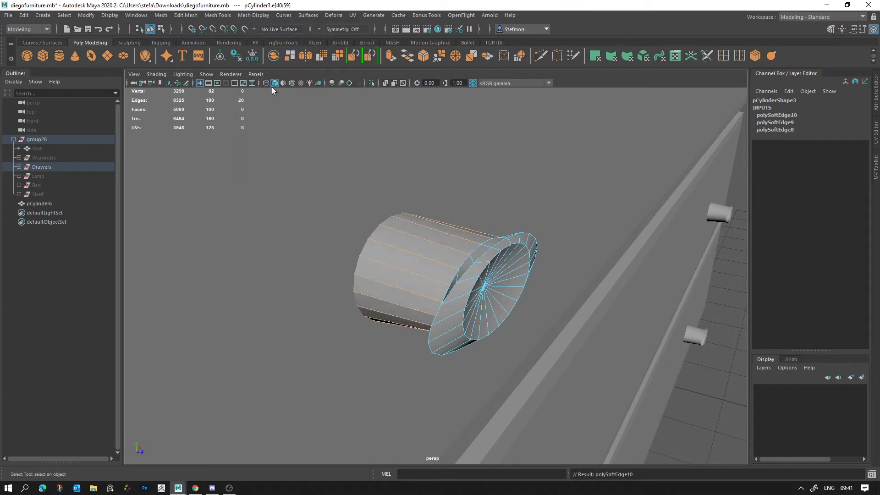
left_click(399, 183)
mouse_move(398, 183)
left_mouse_down("alt")
mouse_move(415, 137)
mouse_move(412, 205)
mouse_move(411, 175)
left_mouse_up("alt")
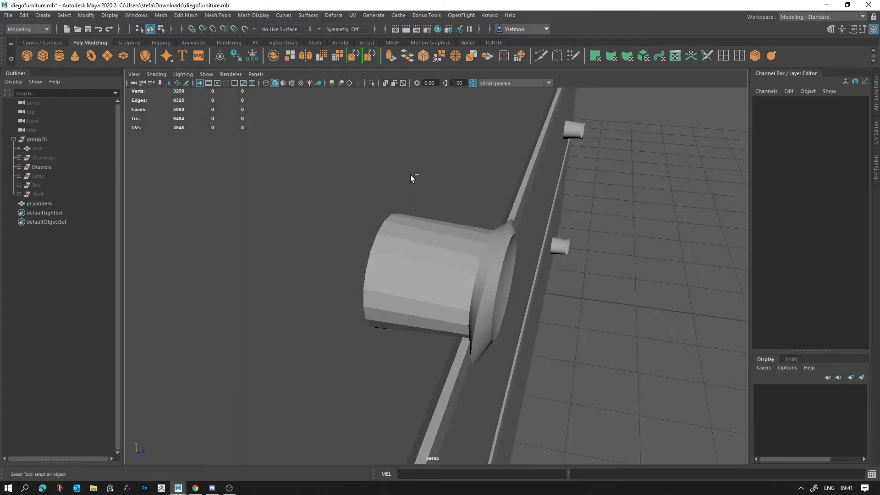
key("ctrl+z")
key("ctrl+z")
Try to soften all edges of the drawer knob as a whole object
left_click(407, 168)
left_click_drag(454, 214, 451, 179, "alt")
left_click(447, 265)
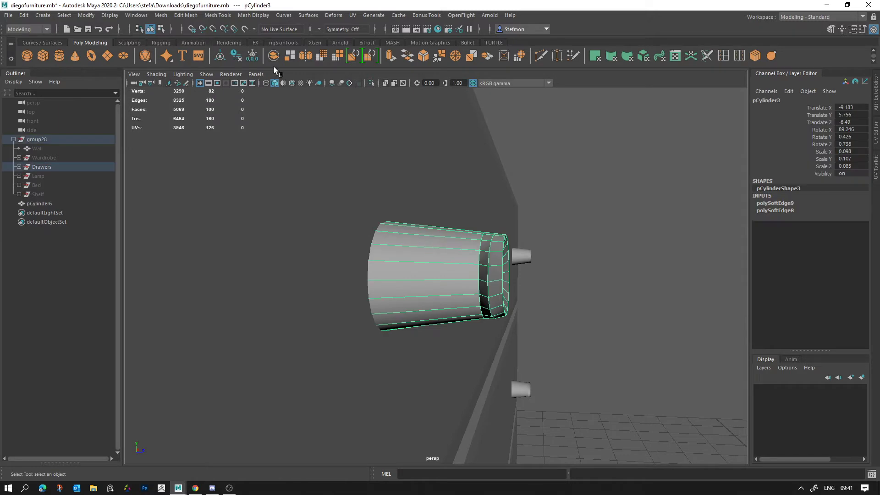
left_click(253, 17)
left_click(275, 95)
left_click(604, 259)
Isolate the edited drawer knob in the viewport and bring its back end into view
scroll(596, 257, "down", 8)
left_click_drag(550, 247, 516, 206, "alt")
left_click(437, 284)
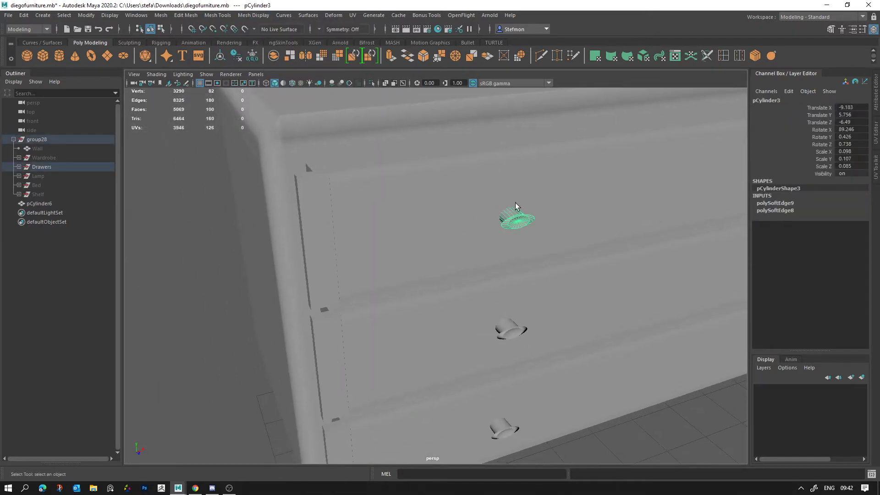
left_click(370, 83)
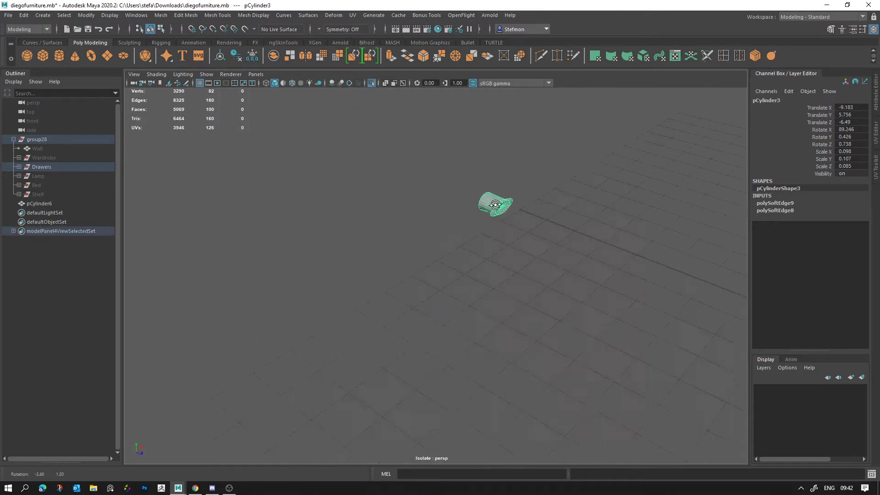
left_click_drag(527, 161, 598, 190, "alt")
right_click_drag(283, 196, 674, 281, "alt")
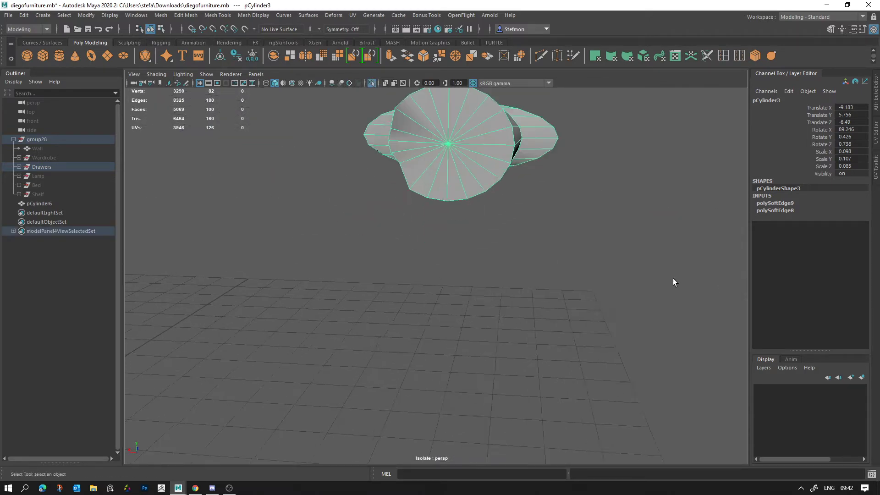
left_click_drag(674, 281, 406, 125, "alt")
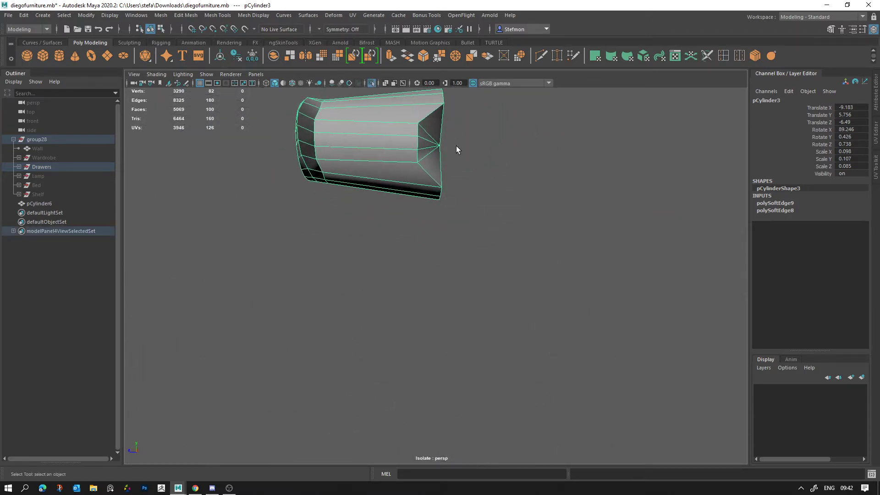
middle_click_drag(459, 172, 477, 273, "alt")
left_click_drag(477, 272, 374, 253, "alt")
Delete the fan of faces capping the knob's back end by converting its centre vertex to a face selection
right_click_drag(423, 233, 404, 232)
left_click(437, 253)
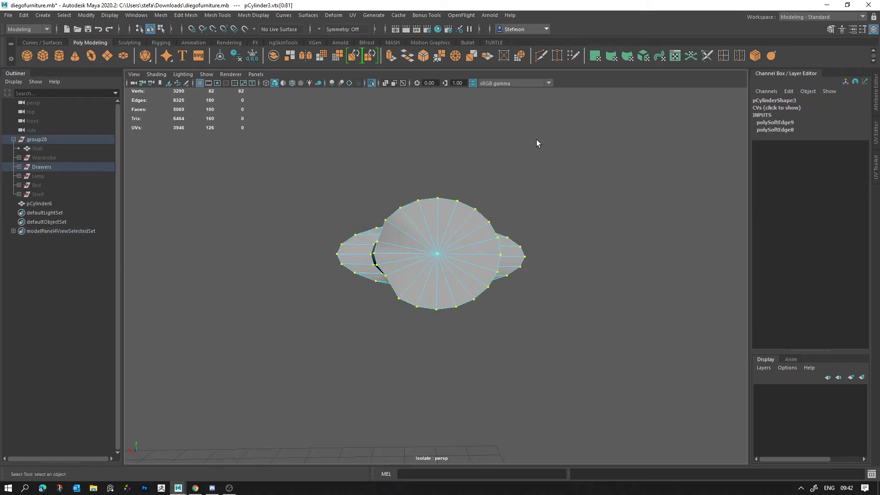
left_click(525, 159)
right_click_drag(455, 225, 416, 226)
right_click_drag(534, 141, 547, 185, "ctrl")
key("Delete")
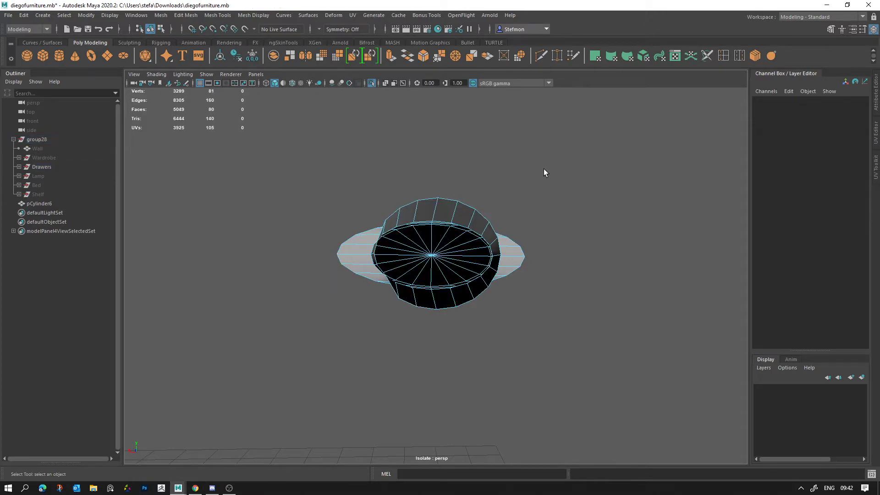
Turn off isolation and inspect the knob's open back end against the drawer front
left_click(372, 84)
left_click_drag(440, 220, 566, 227, "alt")
scroll(510, 213, "down", 4)
left_click(510, 213)
scroll(450, 265, "down", 6)
left_click_drag(449, 264, 388, 259, "alt")
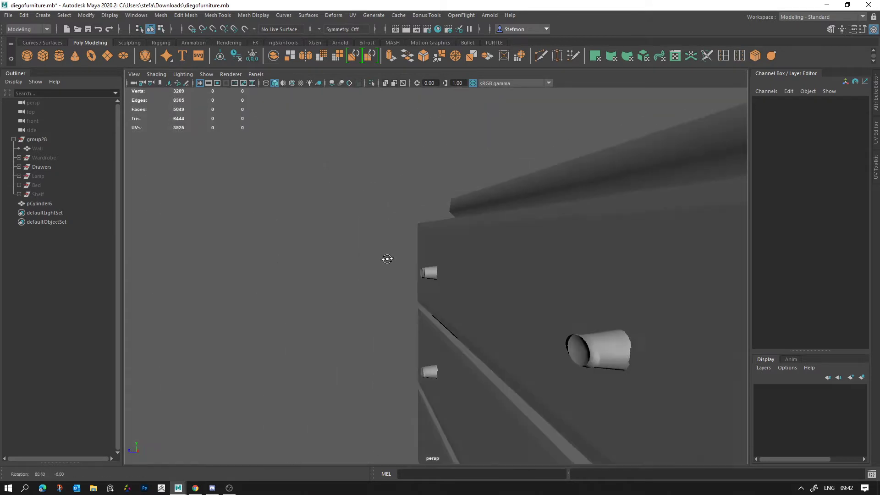
right_click_drag(387, 259, 651, 335, "alt")
Isolate the knob again and scale the vertices of its open back end flat along the knob's length
left_click(433, 257)
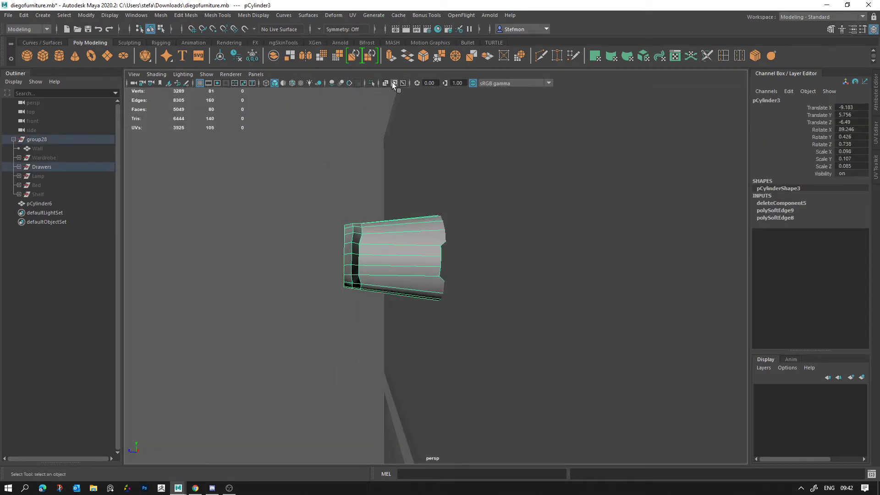
left_click(368, 82)
left_click_drag(486, 176, 447, 180, "alt")
right_click_drag(426, 233, 391, 230)
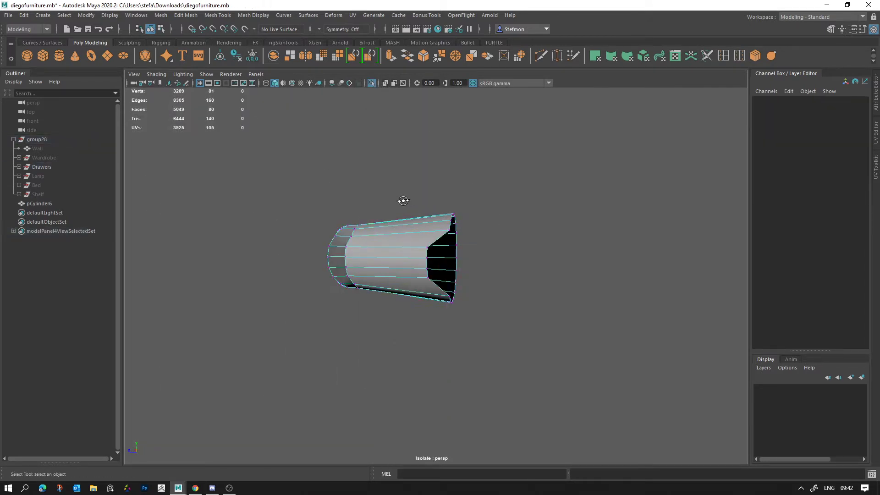
left_click_drag(408, 162, 523, 301)
left_click_drag(523, 301, 456, 270, "alt")
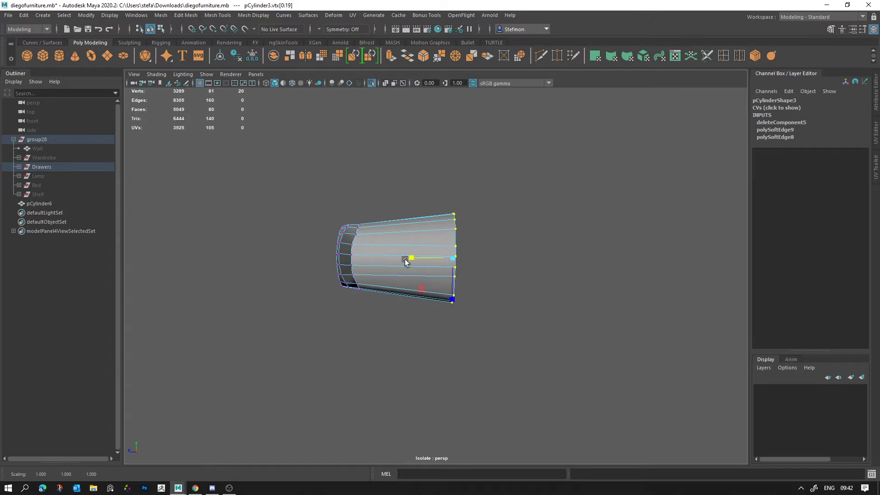
left_click(405, 261)
Try to adjust a single uneven vertex on the knob's open end with the Move tool
left_click_drag(405, 261, 458, 281, "alt")
left_click(467, 271)
right_click_drag(473, 232, 473, 208)
double_click(456, 226)
key("F9")
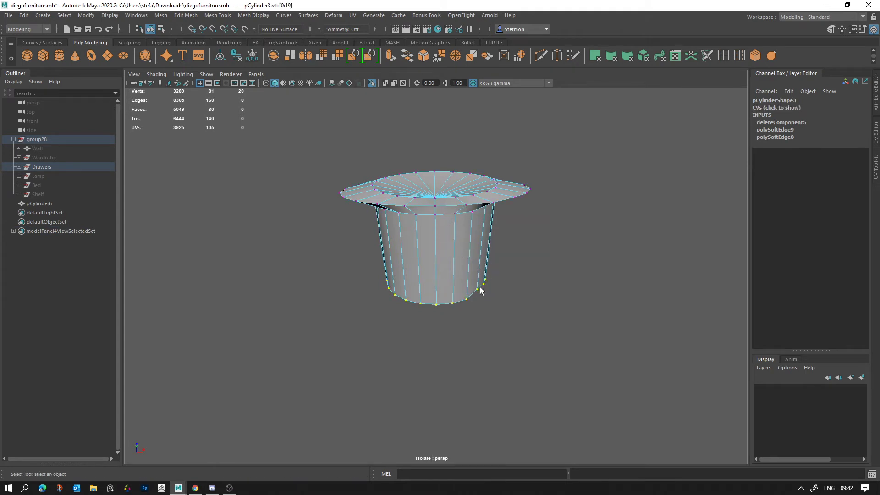
left_click(477, 290)
key("w")
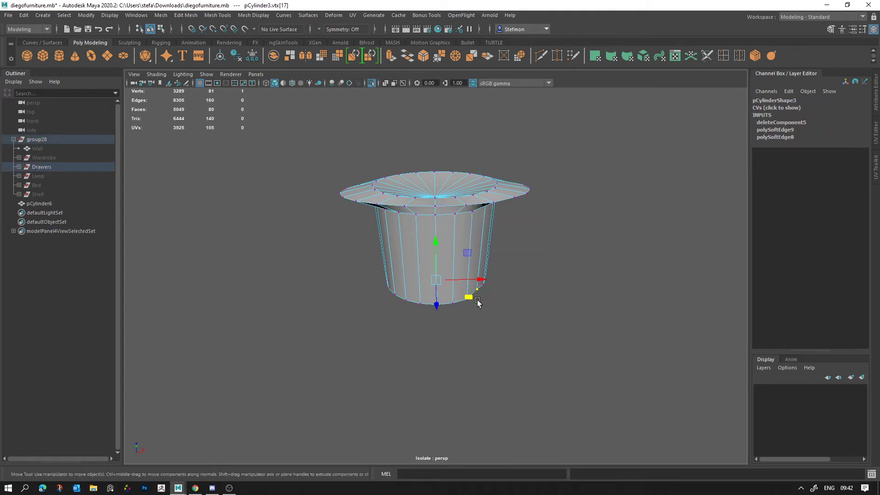
left_click(475, 315)
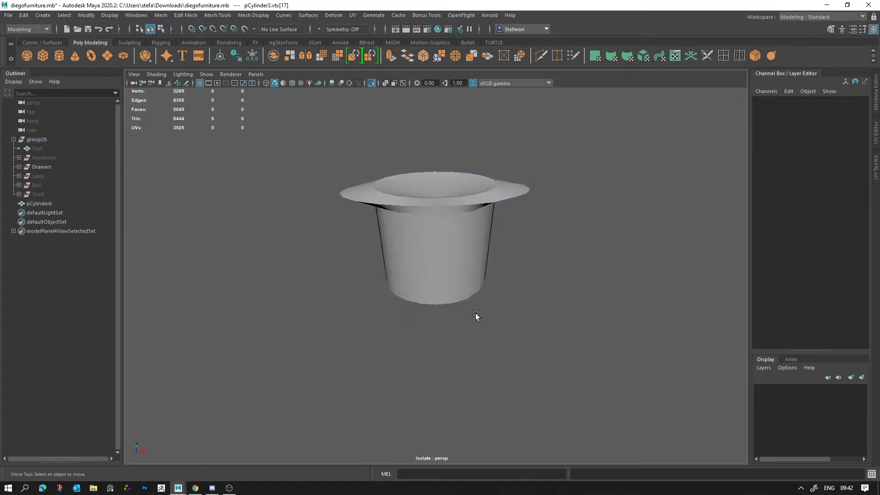
Turn off isolation of the knob to bring the whole chest of drawers back into view
left_click_drag(476, 315, 426, 152, "alt")
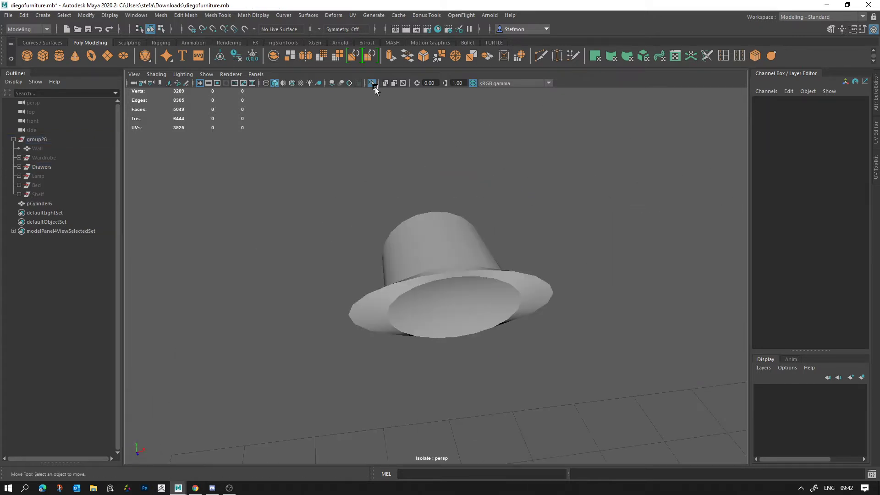
left_click(371, 85)
right_click_drag(458, 231, 352, 302, "alt")
left_click_drag(352, 302, 446, 316, "alt")
Examine the chest of drawers' panels and frame up close around its corners
left_click(440, 275)
left_click(403, 275)
left_click_drag(489, 207, 648, 300)
left_click_drag(540, 310, 624, 335, "alt")
middle_click_drag(620, 285, 422, 317, "alt")
right_click_drag(426, 319, 626, 387, "alt")
left_click_drag(384, 288, 512, 261, "alt")
right_click_drag(513, 261, 430, 278, "alt")
middle_click_drag(430, 279, 580, 453, "alt")
left_click_drag(250, 291, 338, 308, "alt")
Try to move the narrow vertical face at the drawer's inner front corner, with its pivot aligned to that face
right_click_drag(315, 252, 317, 272)
left_click_drag(405, 330, 370, 311, "alt")
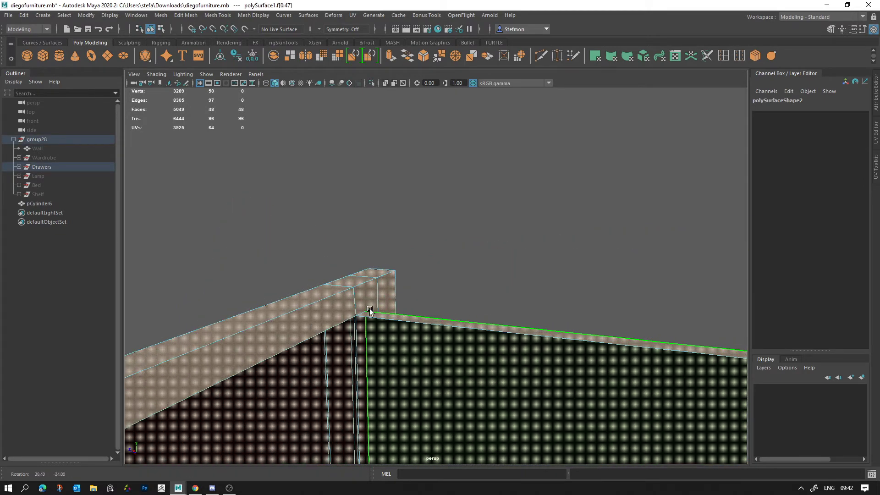
left_click(361, 334)
middle_click_drag(442, 355, 529, 32, "alt")
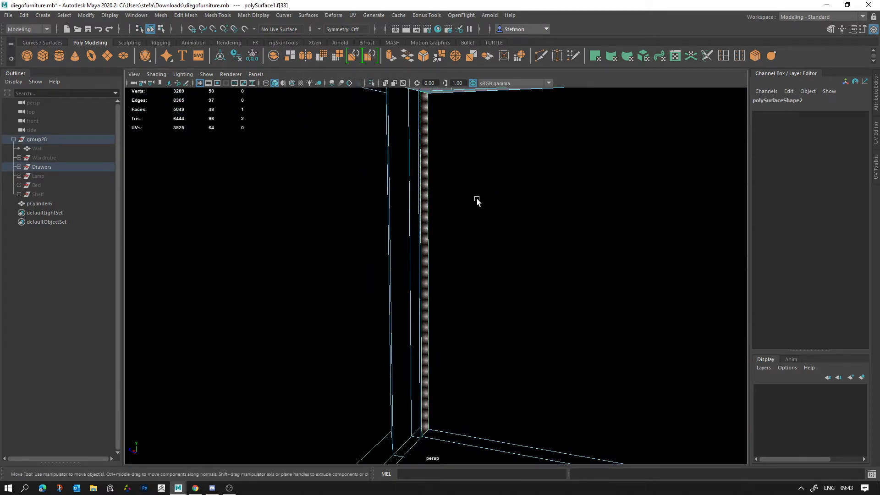
left_click_drag(478, 199, 461, 226, "alt")
scroll(451, 311, "down", 5)
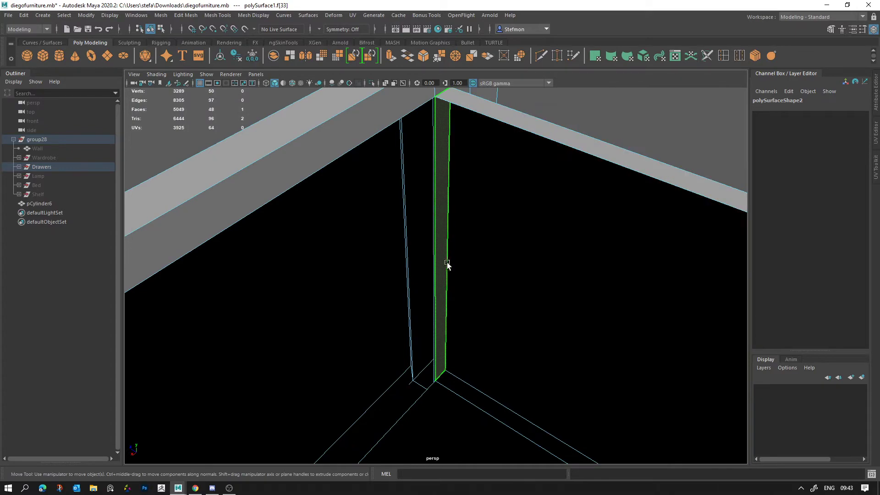
scroll(517, 273, "down", 3)
key("d")
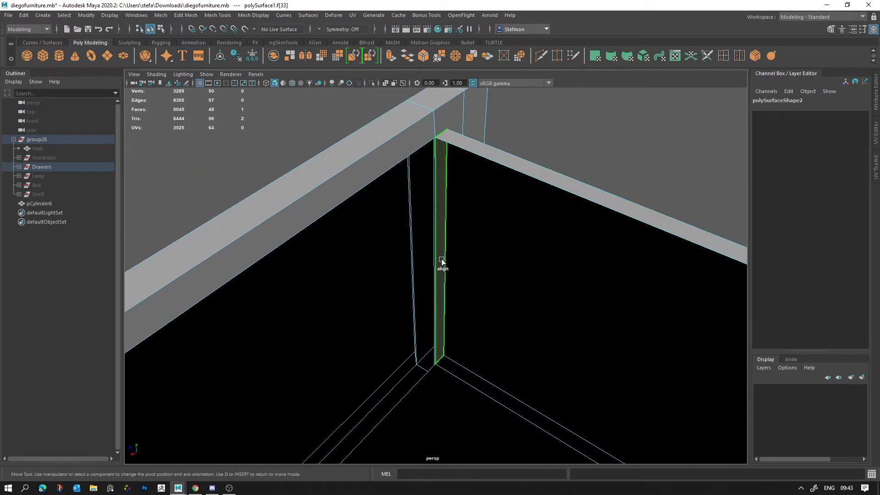
left_click(442, 261)
mouse_move(422, 257)
left_mouse_down()
mouse_move(478, 282)
mouse_move(349, 231)
mouse_move(400, 264)
mouse_move(408, 248)
left_mouse_up()
key("ctrl+z")
key("F8")
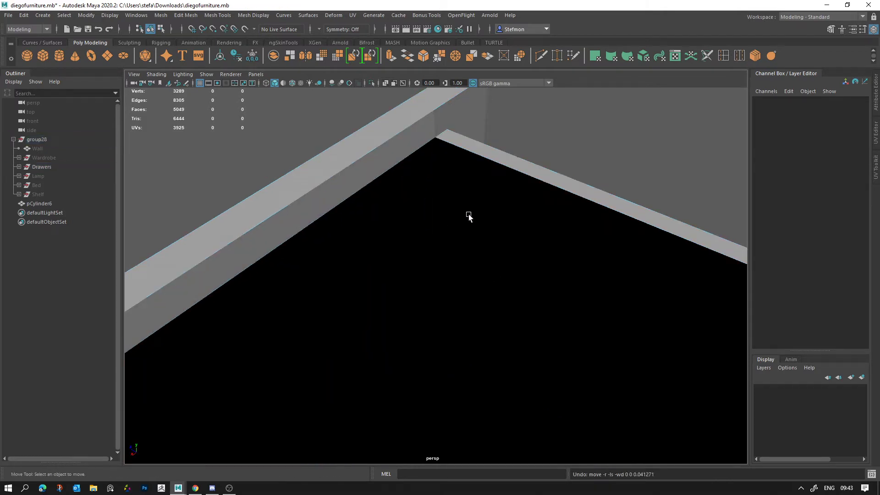
Merge the overlapping vertices of the whole drawer mesh with a distance threshold of 0.001
left_click(468, 216)
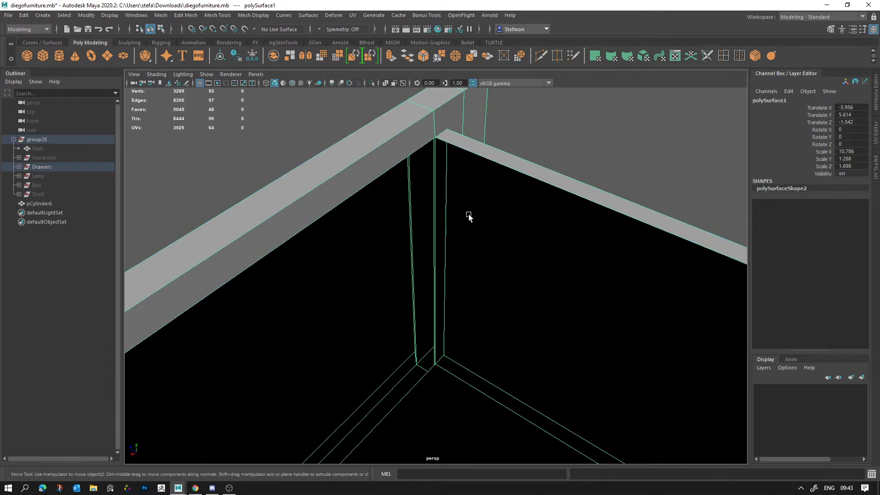
left_click(183, 15)
left_click(193, 115)
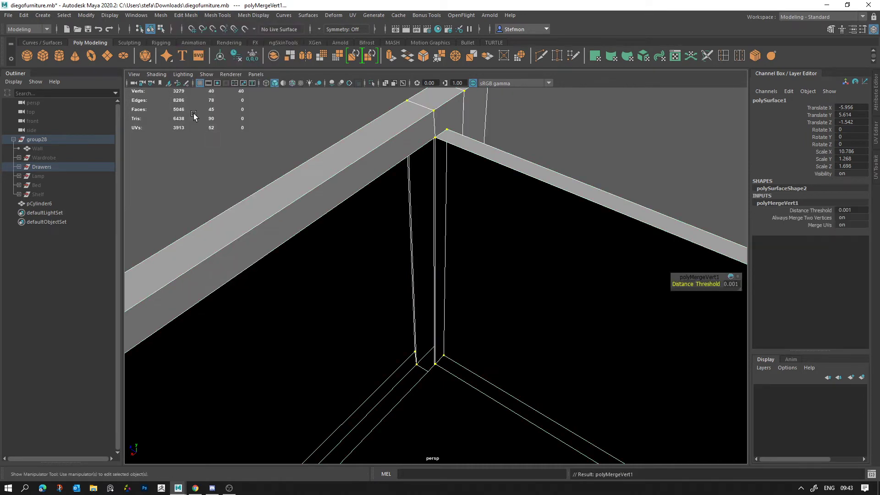
Delete the narrow vertical strip face at the drawer's inner front corner
left_click_drag(414, 198, 385, 239, "alt")
right_click_drag(387, 252, 425, 251)
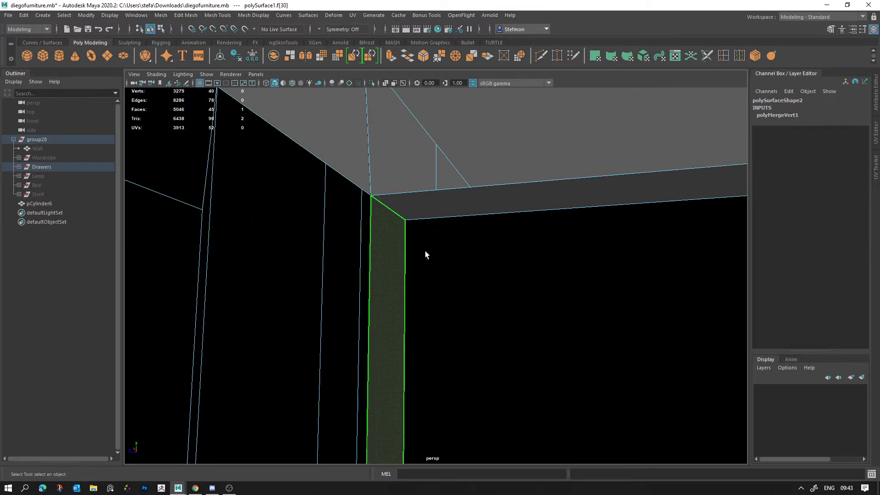
left_click(427, 253)
key("Delete")
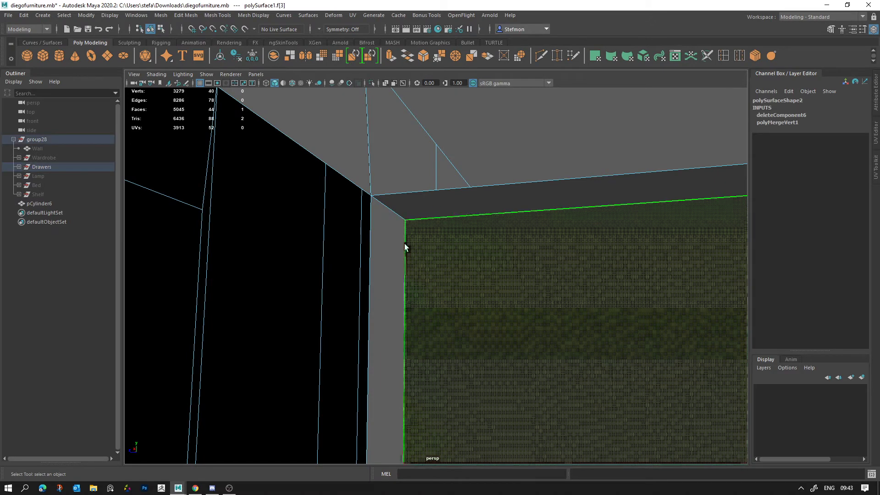
Delete the matching narrow strip face at the drawer's opposite inner corner and return to object selection
left_click(434, 255)
left_click_drag(434, 255, 476, 312, "alt")
middle_click_drag(373, 287, 505, 218, "alt")
middle_click_drag(383, 232, 642, 238, "alt")
middle_click_drag(491, 237, 813, 239, "alt")
left_click_drag(410, 249, 317, 230, "alt")
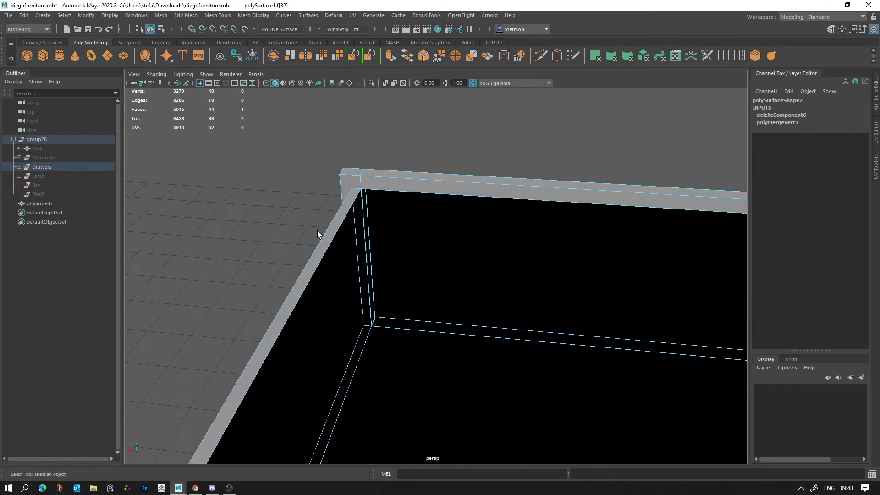
left_click(361, 220)
key("Delete")
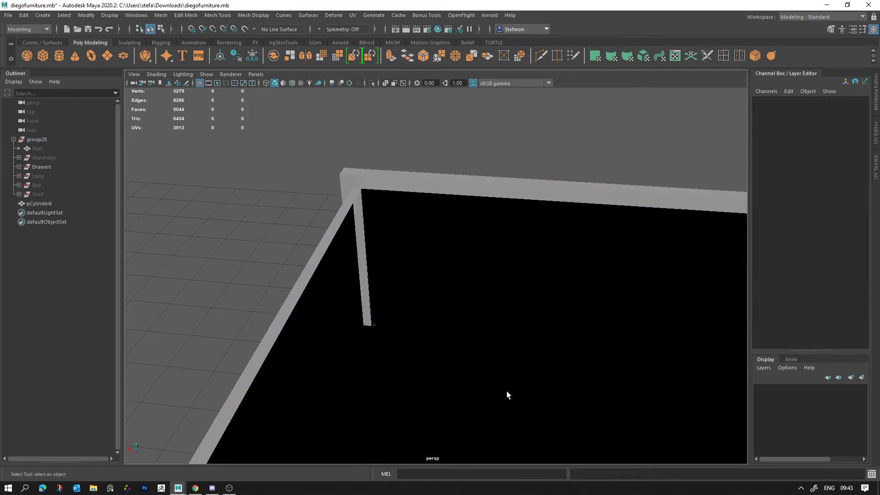
key("F8")
Try to scale the large front panel face of the drawer along its length to reach the drawer's end
left_click_drag(358, 210, 519, 246, "alt")
right_click_drag(520, 246, 519, 270)
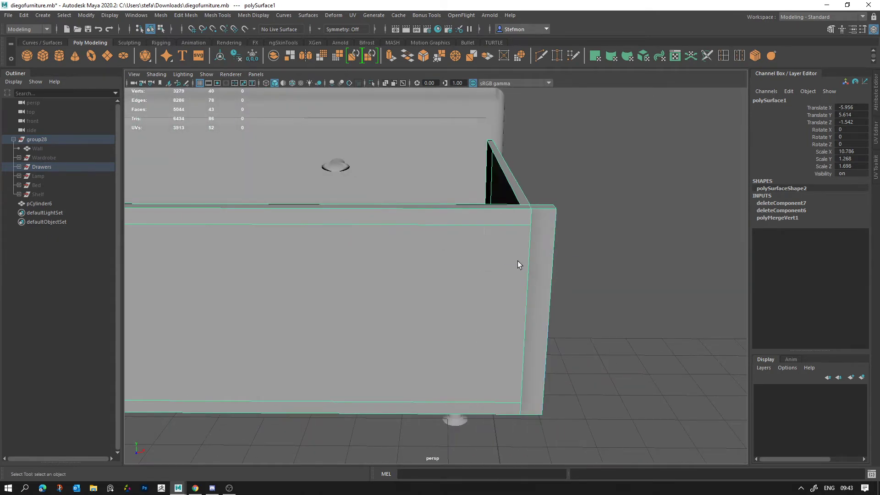
left_click(518, 260)
right_click_drag(604, 346, 426, 294, "alt")
middle_click_drag(426, 284, 715, 265, "alt")
left_click_drag(406, 290, 436, 288, "alt")
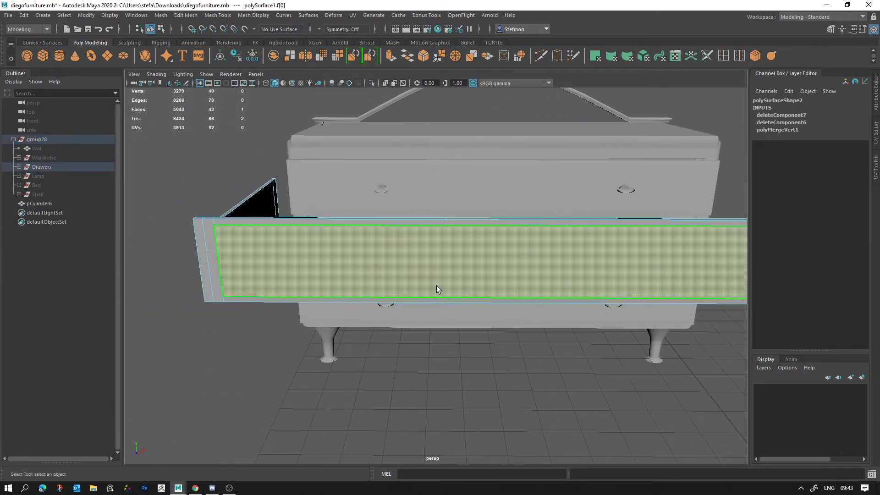
left_click_drag(471, 265, 464, 290, "alt")
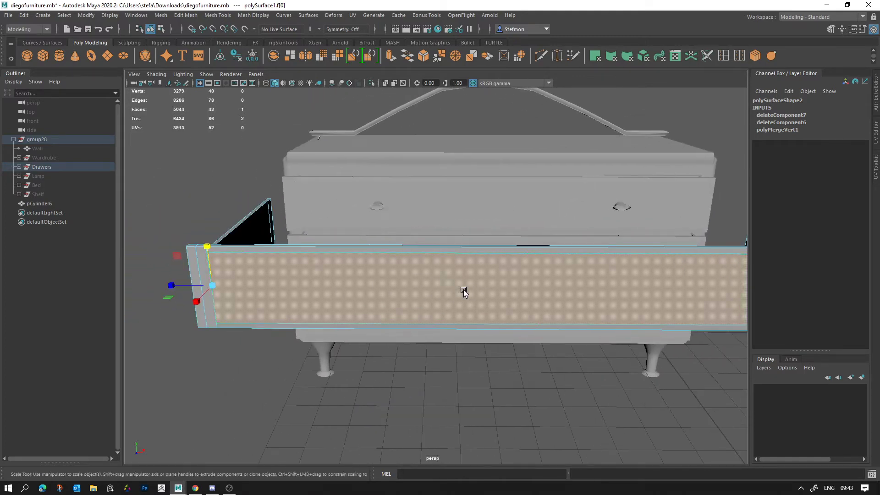
key("d")
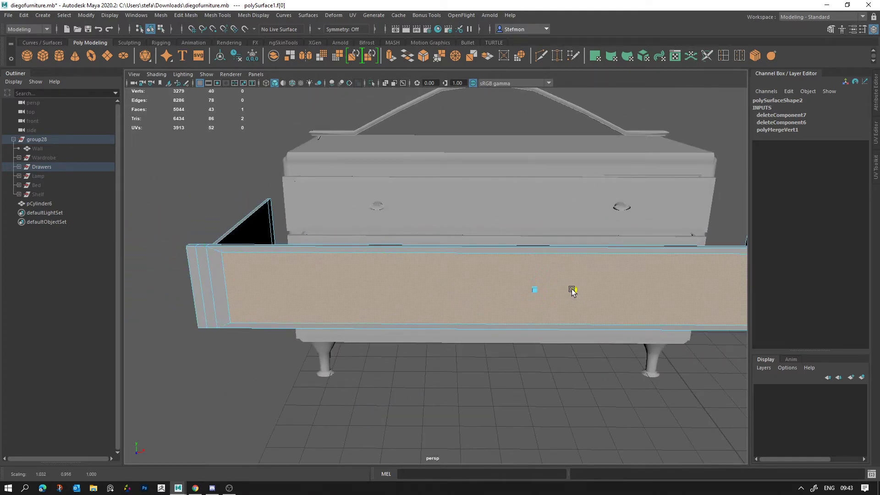
left_click_drag(572, 290, 572, 290)
middle_click_drag(644, 321, 502, 320, "alt")
middle_click_drag(654, 306, 481, 324, "alt")
scroll(481, 321, "up", 4)
key("ctrl+z")
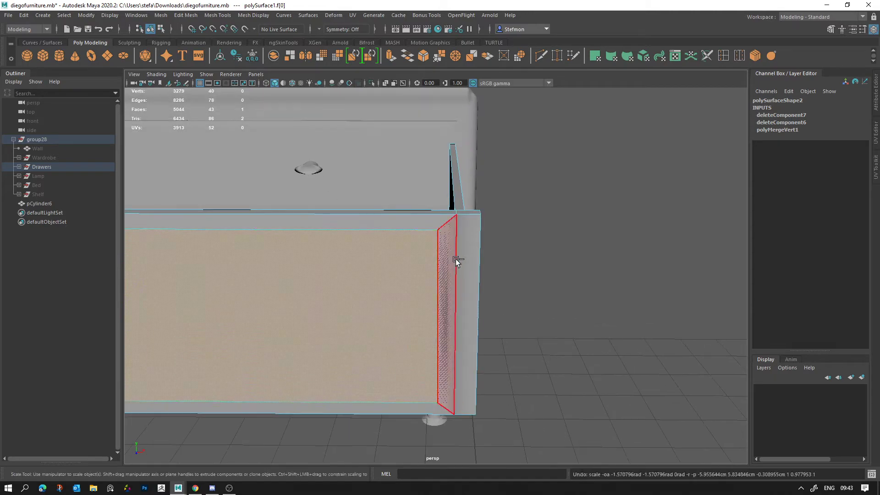
Try to reposition the drawer's large front panel face with the Move tool
left_click_drag(448, 256, 106, 264, "alt")
scroll(331, 320, "down", 3)
middle_click_drag(433, 301, 473, 177, "alt")
scroll(473, 178, "down", 4)
key("w")
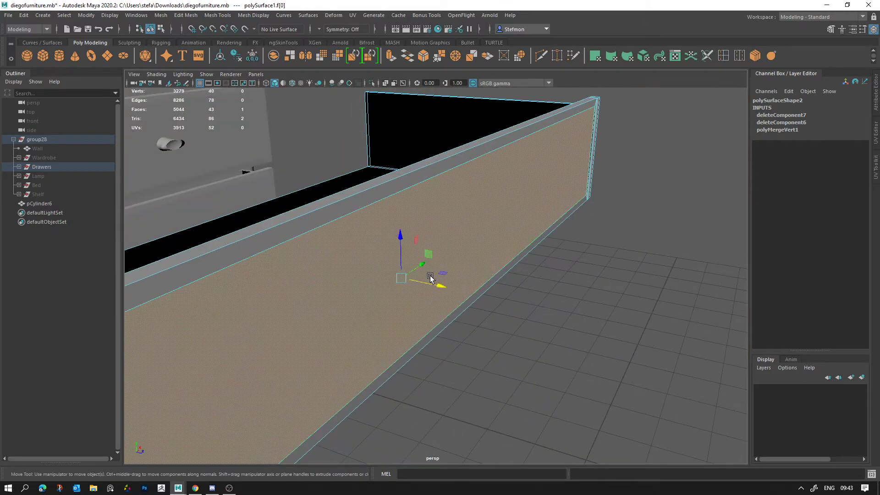
left_click_drag(430, 278, 450, 308)
right_click_drag(450, 308, 609, 346, "alt")
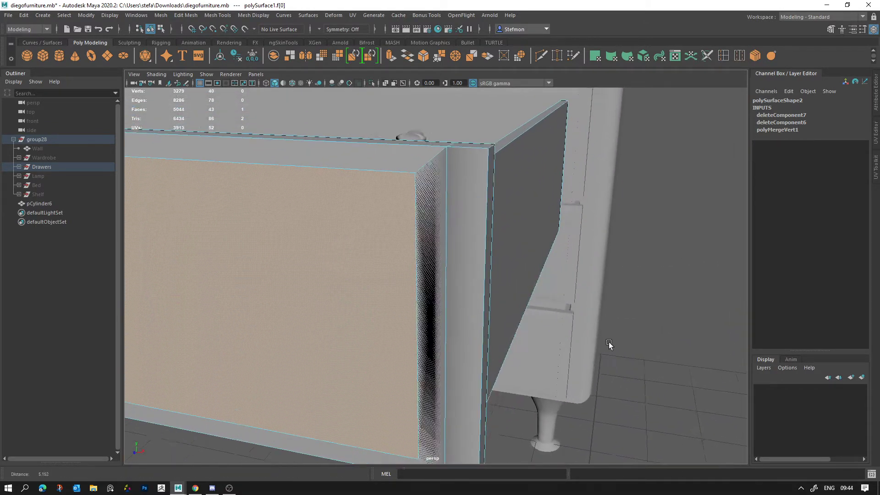
Try deleting the narrow overlapping face at the end of the drawer's front panel
left_click(483, 255)
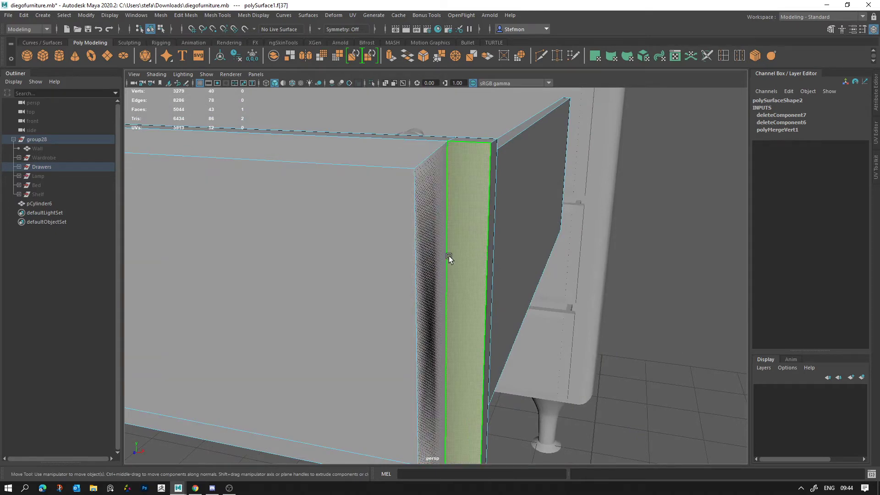
key("Delete")
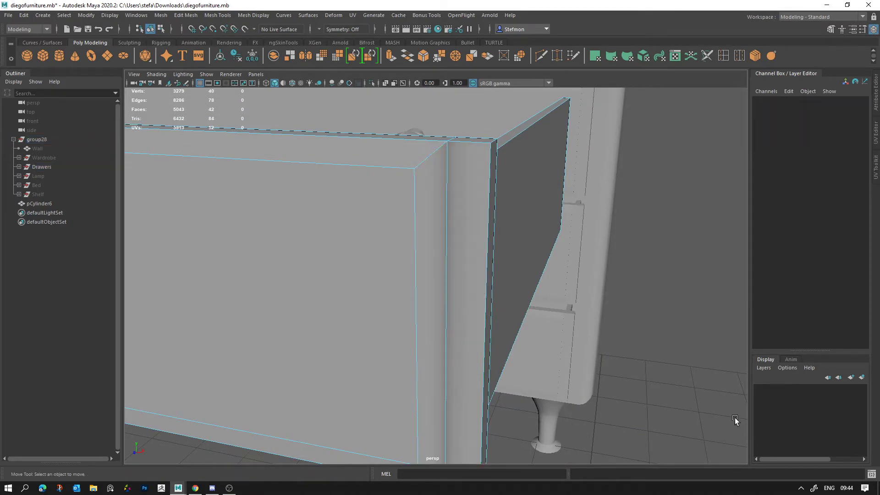
key("ctrl+z")
Try pulling the drawer's faces apart around its front corner
right_click_drag(521, 326, 412, 295, "alt")
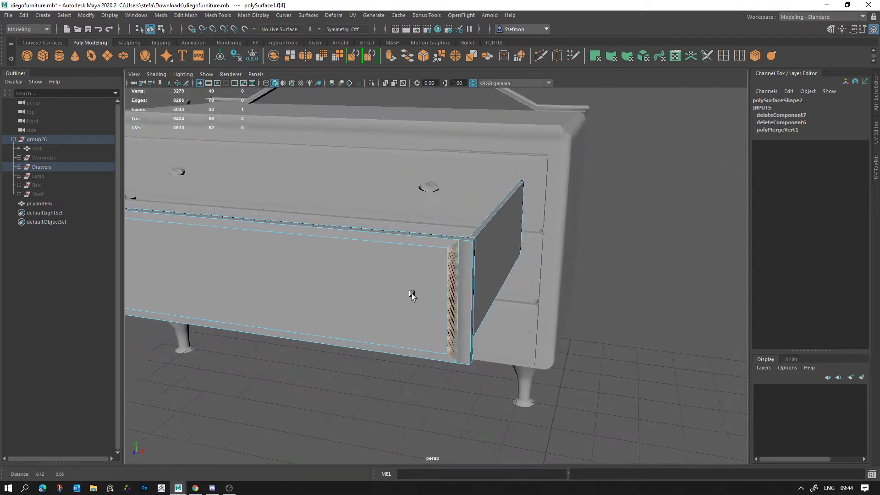
left_click_drag(412, 294, 390, 305, "alt")
right_click_drag(390, 306, 465, 319, "alt")
middle_click_drag(460, 301, 460, 255, "alt")
right_click_drag(430, 234, 403, 244)
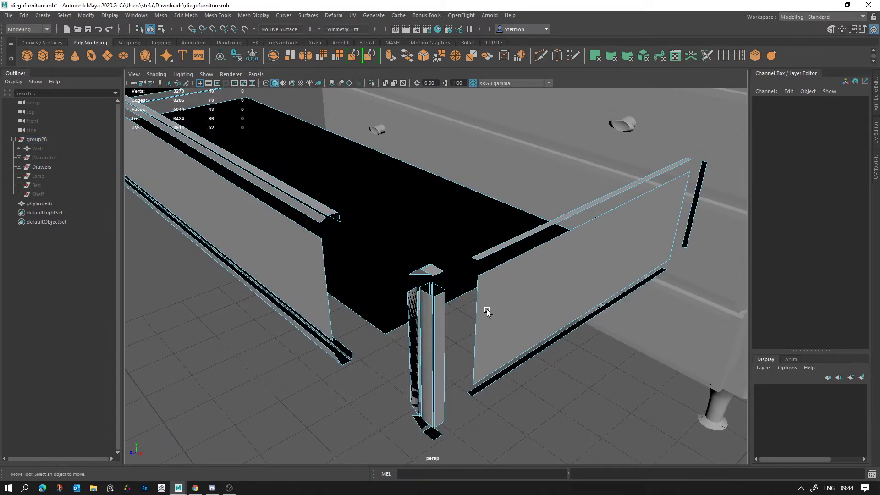
left_click_drag(487, 310, 534, 342, "alt")
key("ctrl+z")
key("ctrl+z")
key("ctrl+z")
right_click_drag(534, 343, 514, 295, "alt")
left_click_drag(496, 281, 445, 280, "alt")
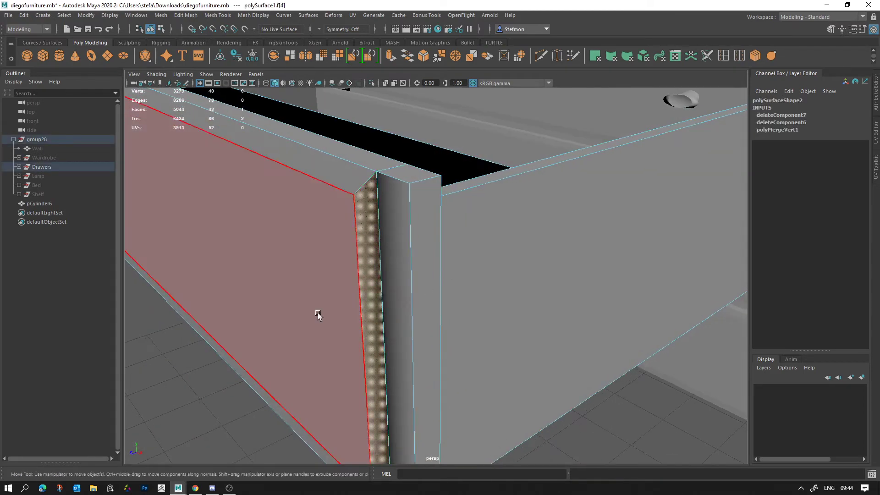
Try to move the narrow overlapping face beside the drawer's front panel clear of its neighbour
left_click(274, 264)
left_click_drag(274, 265, 231, 217, "alt")
left_click_drag(157, 156, 121, 165)
key("ctrl+z")
left_click(568, 306)
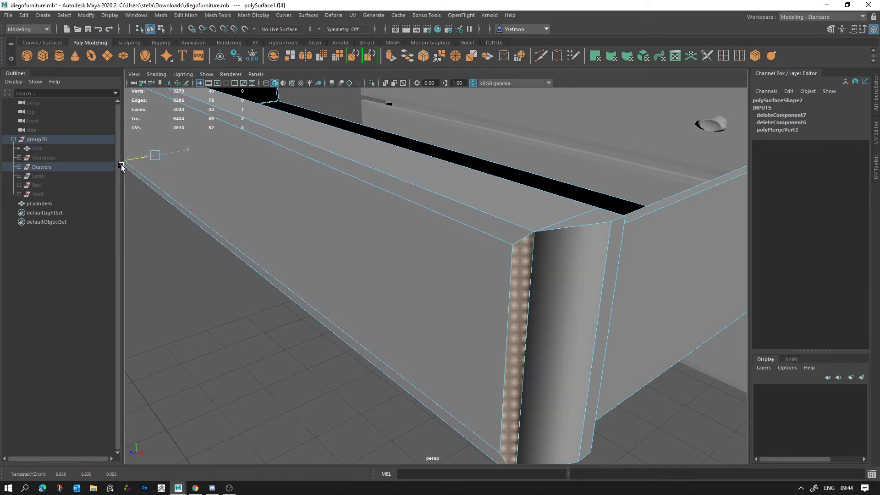
key("ctrl+z")
key("ctrl+z")
key("ctrl+z")
Create a polygon cube in front of the pulled-out drawer and raise it to about 5.01 in Y
scroll(388, 229, "down", 5)
left_click_drag(387, 226, 598, 238, "alt")
left_click(550, 271)
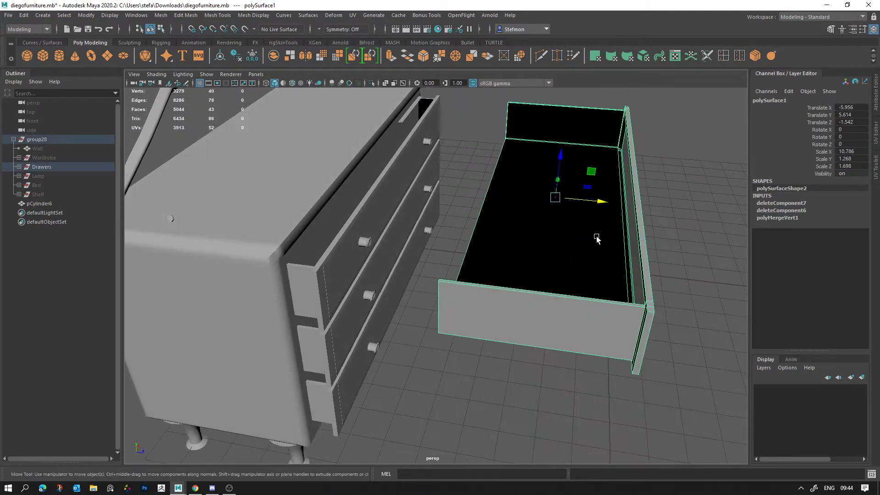
middle_click_drag(597, 237, 461, 196, "alt")
scroll(446, 234, "down", 4)
left_click(414, 174)
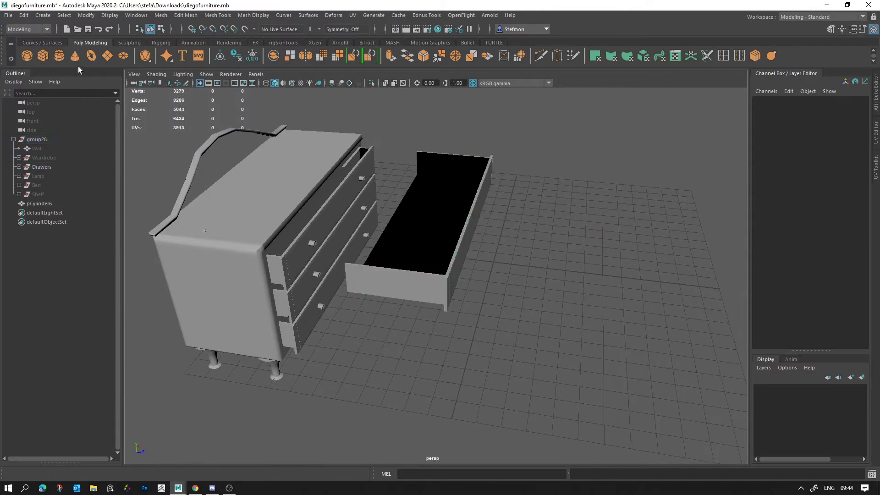
left_click(48, 52)
left_click_drag(496, 231, 499, 156)
Place the cube's pivot on its top corner and vertex-snap the cube to the drawer front at X -6.212, Y 6.065
scroll(552, 193, "up", 5)
scroll(552, 195, "down", 5)
left_click(283, 248)
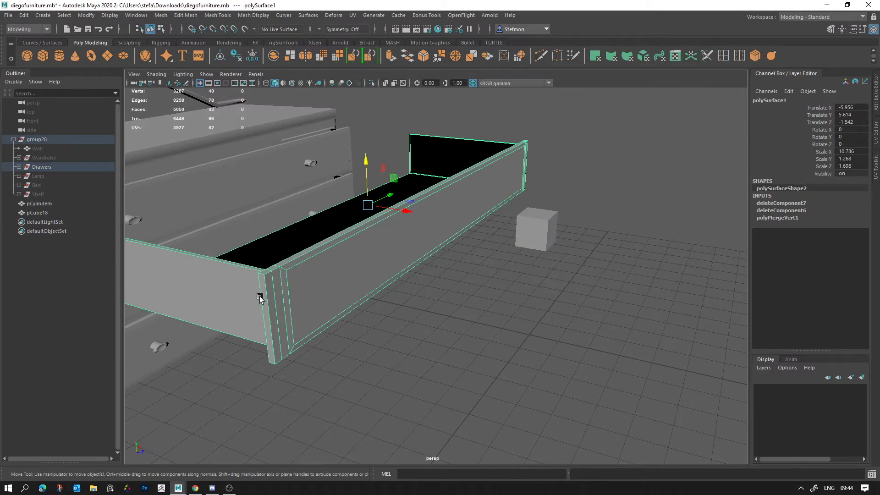
left_click(525, 234)
left_click_drag(525, 235, 515, 147, "alt")
key("v")
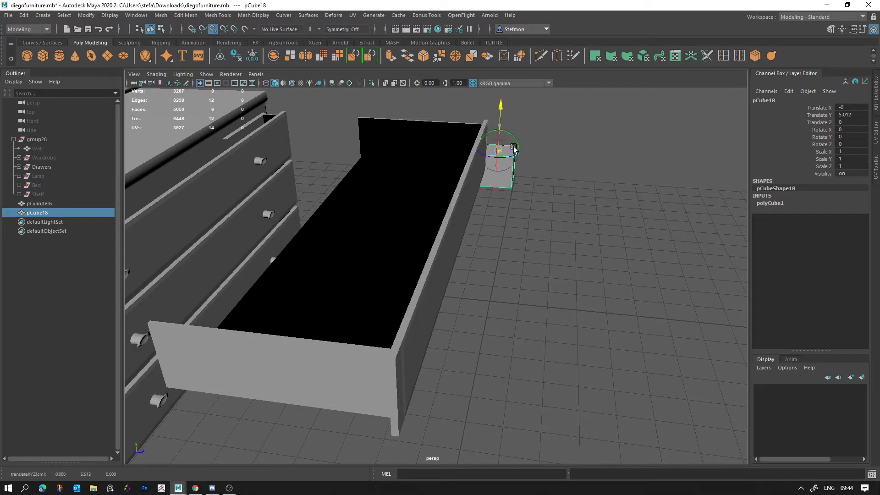
left_click_drag(491, 120, 490, 120)
key("ctrl+z")
key("v")
left_click_drag(562, 131, 513, 157, "alt")
left_click_drag(699, 190, 504, 243)
Snap the cube in depth to the drawer front's corner vertex, at Z 0.07
key("d")
key("v")
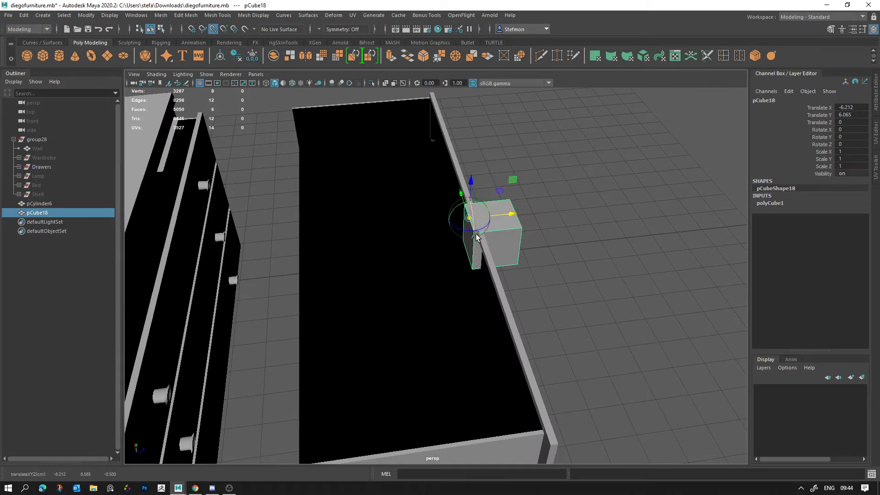
key("v")
left_click_drag(508, 214, 446, 116)
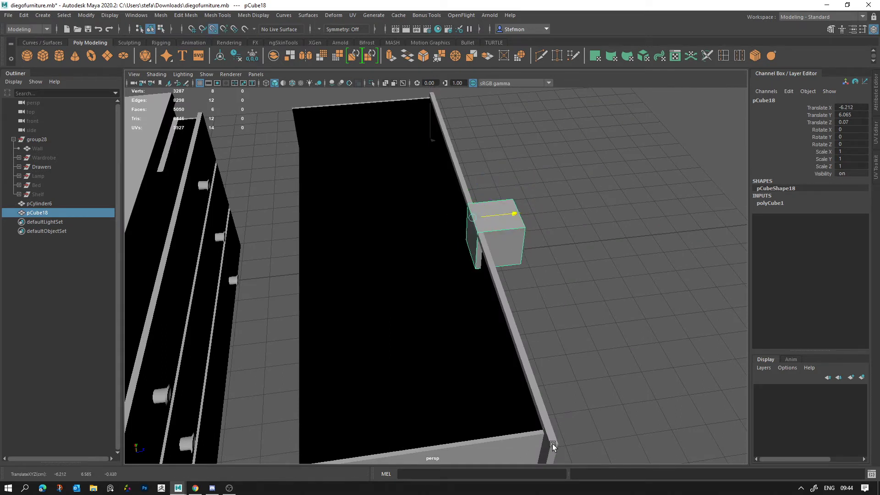
left_click_drag(553, 445, 551, 442)
left_click_drag(551, 441, 527, 375, "alt")
Select the cube's four outer vertices and snap them in depth so the cube matches the drawer front's thickness
right_click_drag(510, 224, 470, 224)
left_click_drag(487, 332, 566, 184)
left_click_drag(566, 184, 512, 250, "alt")
key("v")
left_click_drag(510, 218, 511, 219)
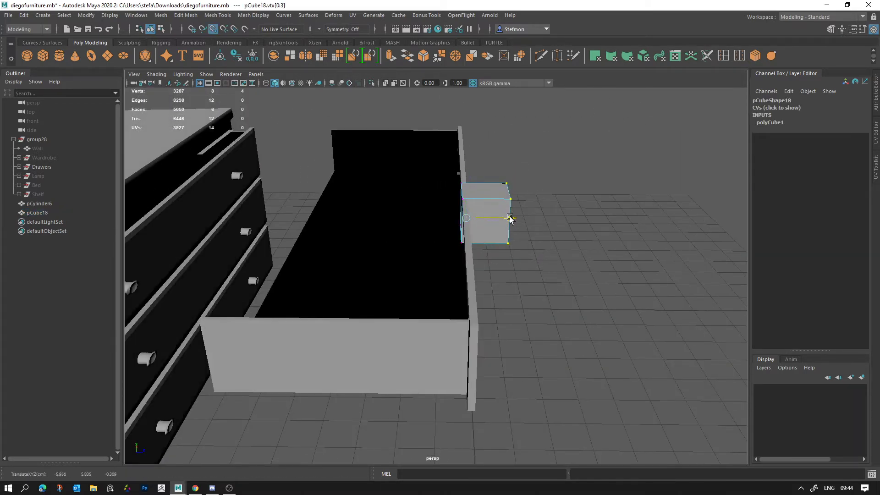
left_click_drag(574, 237, 511, 212, "alt")
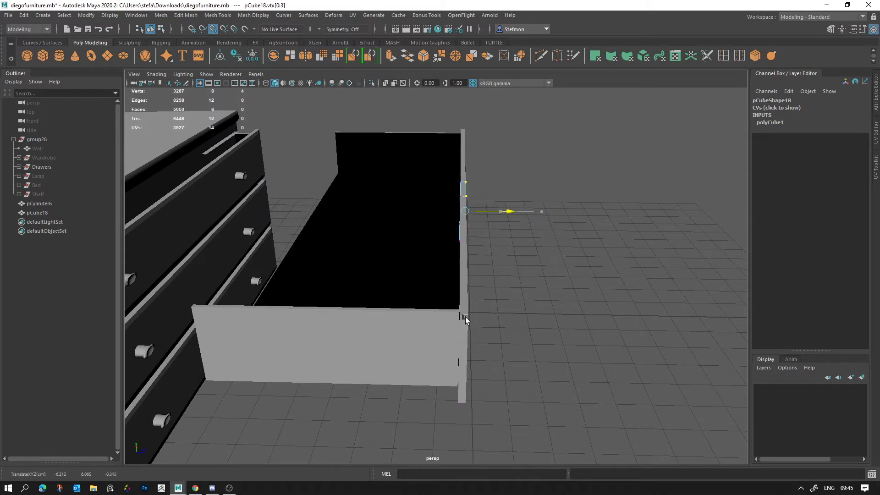
Select the cube's four lower vertices and snap them vertically to the bottom edge of the drawer front
left_click_drag(510, 311, 426, 308, "alt")
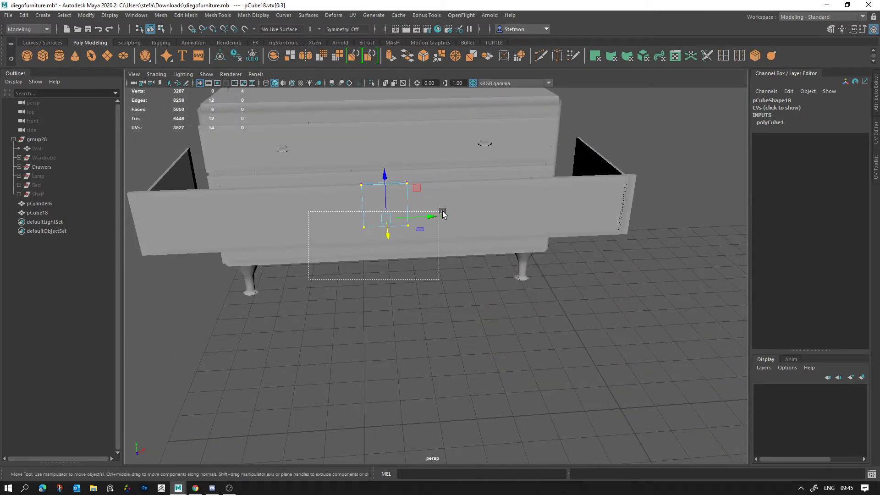
left_click_drag(442, 214, 439, 212)
left_click_drag(439, 211, 397, 270, "alt")
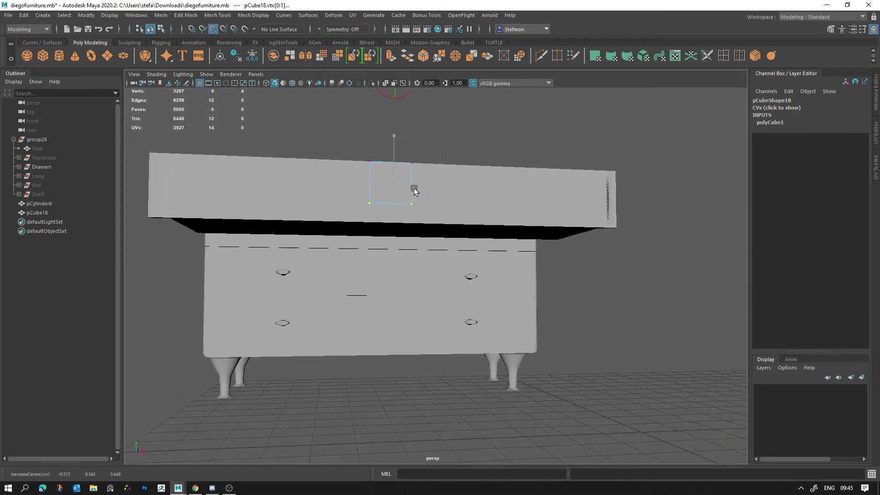
middle_click_drag(413, 206, 613, 231)
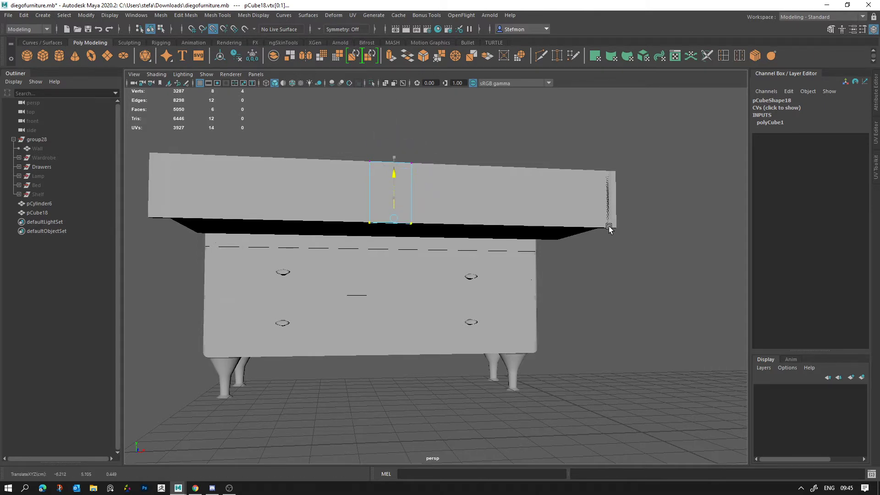
Select the cube's four upper vertices and snap them vertically to the top edge of the drawer front
left_click_drag(461, 173, 458, 197, "alt")
left_click_drag(322, 122, 403, 162)
key("d")
key("v")
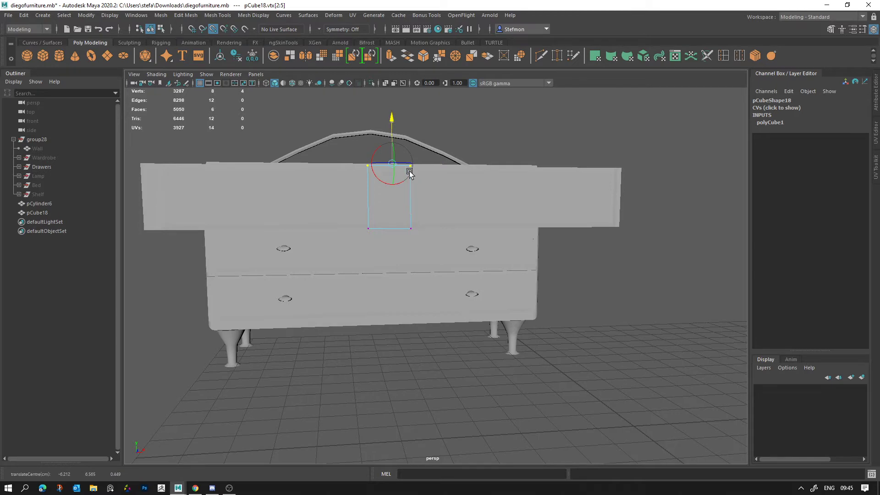
key("v")
left_click_drag(394, 143, 622, 163)
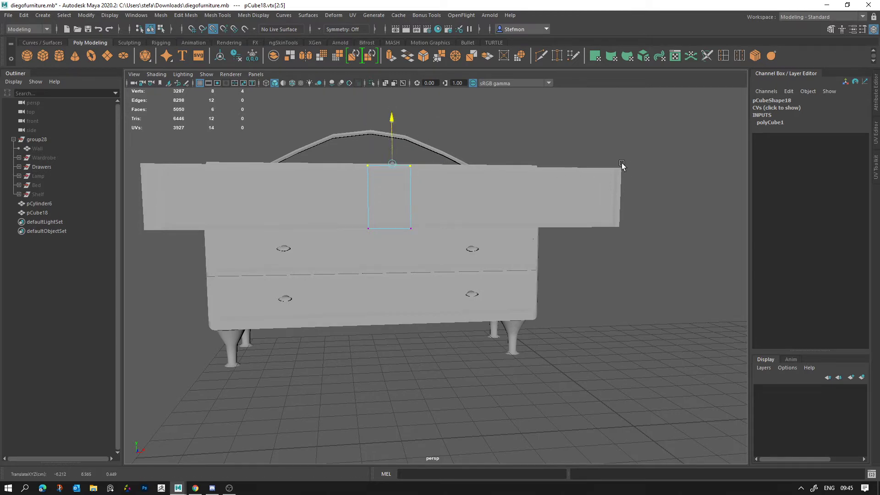
Select the cube's four vertices on one end
right_click_drag(609, 169, 551, 298, "alt")
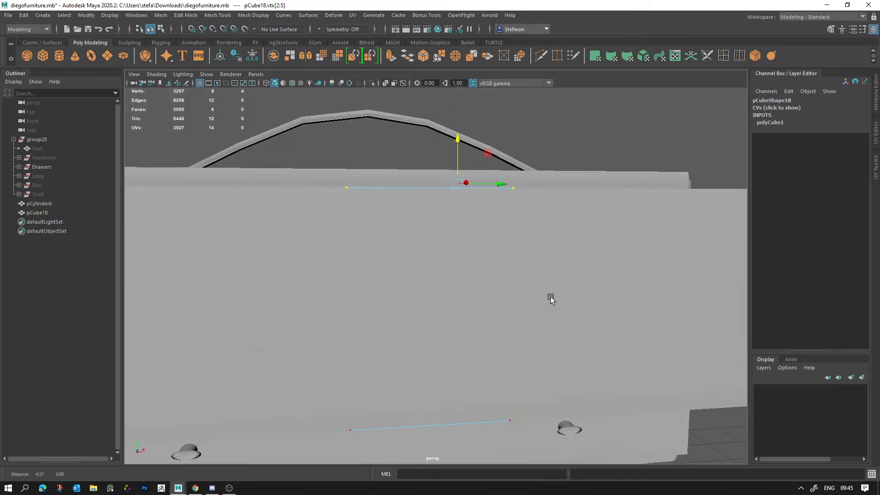
left_click_drag(515, 191, 510, 203, "alt")
right_click_drag(479, 178, 448, 175, "alt")
left_click_drag(448, 175, 504, 226, "alt")
right_click_drag(505, 226, 429, 234, "alt")
key("q")
right_click_drag(531, 127, 494, 140)
left_click_drag(494, 140, 455, 194, "alt")
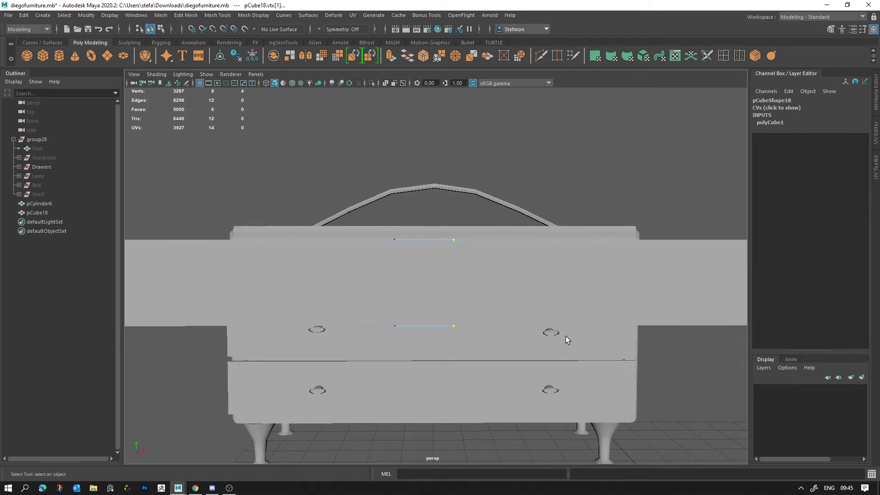
Try to snap the selected end vertices sideways to the end of the drawer front
left_click_drag(566, 340, 365, 301, "alt")
key("w")
left_click_drag(372, 259, 644, 271)
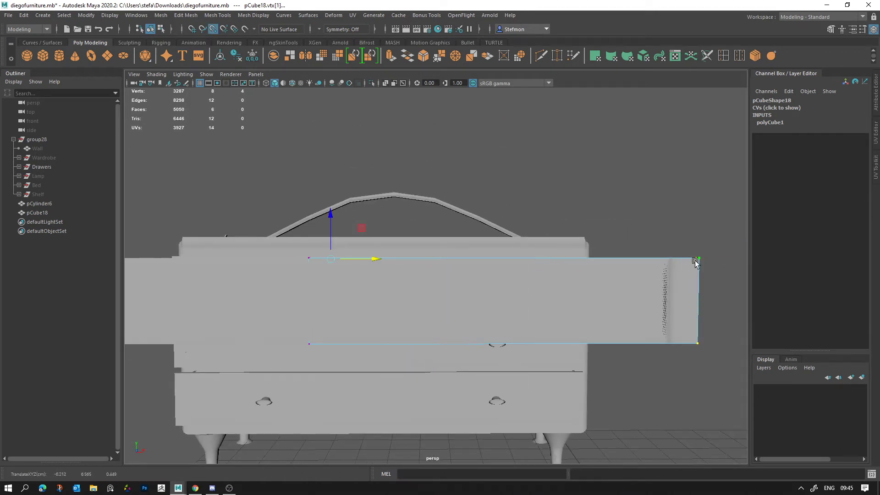
left_click_drag(376, 260, 638, 267)
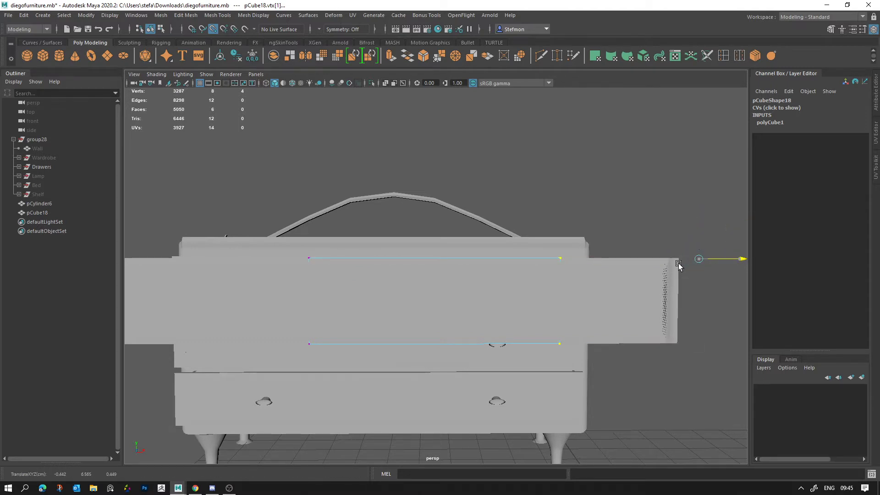
middle_click_drag(690, 317, 665, 388, "alt")
key("ctrl+z")
key("ctrl+z")
Realign the pivot with the selected vertices and snap them lengthwise to the drawer front's end, at X -0.442
left_click_drag(661, 368, 620, 321, "alt")
key("d")
middle_click_drag(620, 314, 513, 229, "alt")
right_click_drag(513, 229, 624, 329, "alt")
left_click_drag(625, 328, 616, 344, "alt")
key("d")
key("v")
left_click_drag(554, 312, 551, 254)
left_click_drag(581, 316, 576, 308)
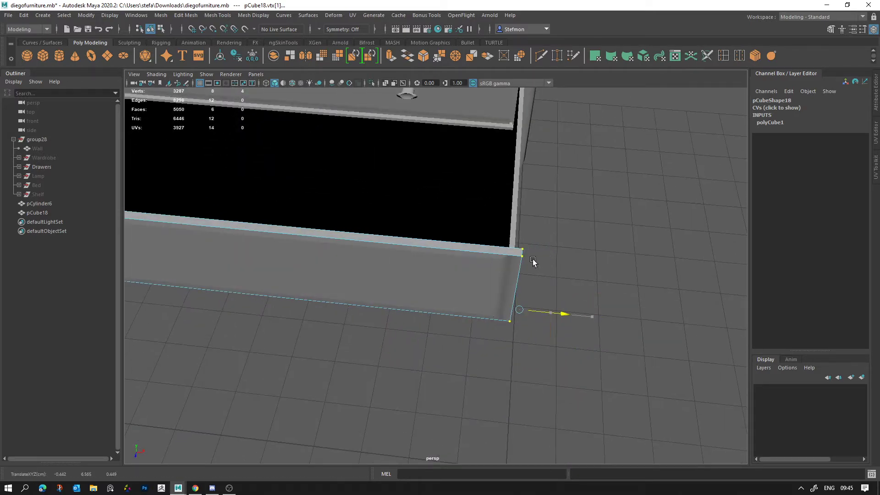
Select the cube's four vertices on the opposite end and snap them to the other end of the drawer front
left_click_drag(520, 259, 474, 295, "alt")
key("d")
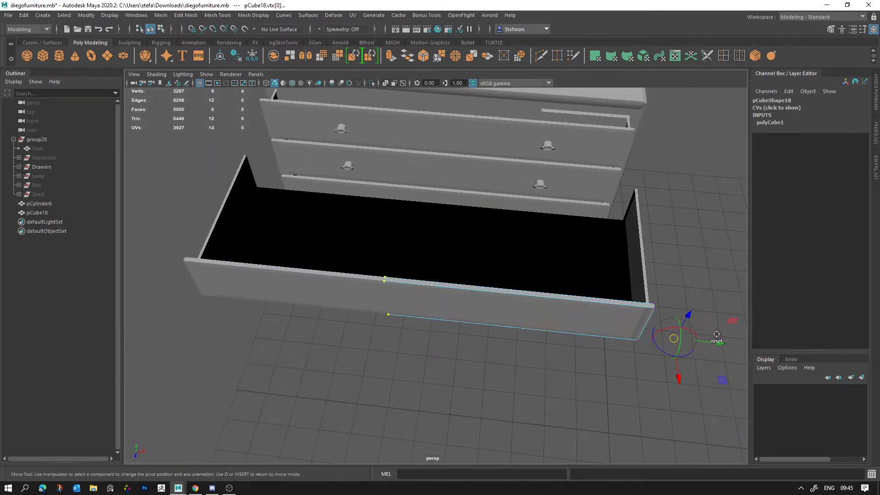
key("v")
middle_click_drag(393, 281, 530, 277, "alt")
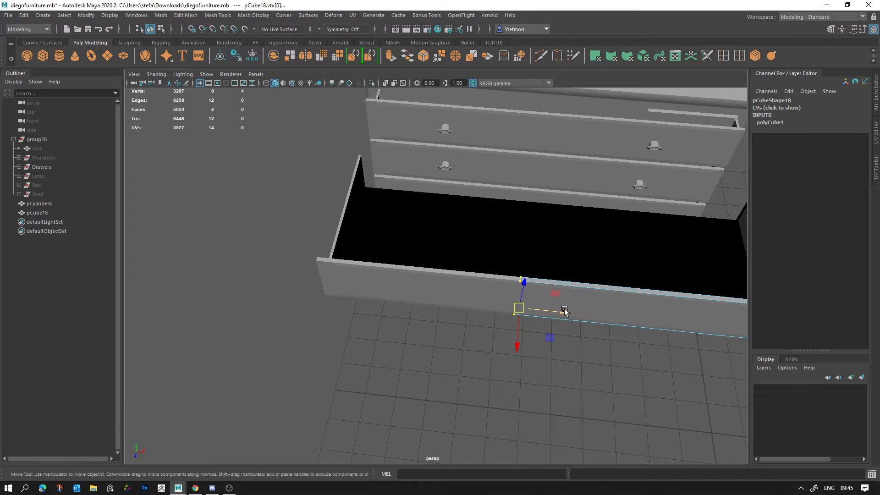
key("v")
left_click_drag(563, 313, 319, 263)
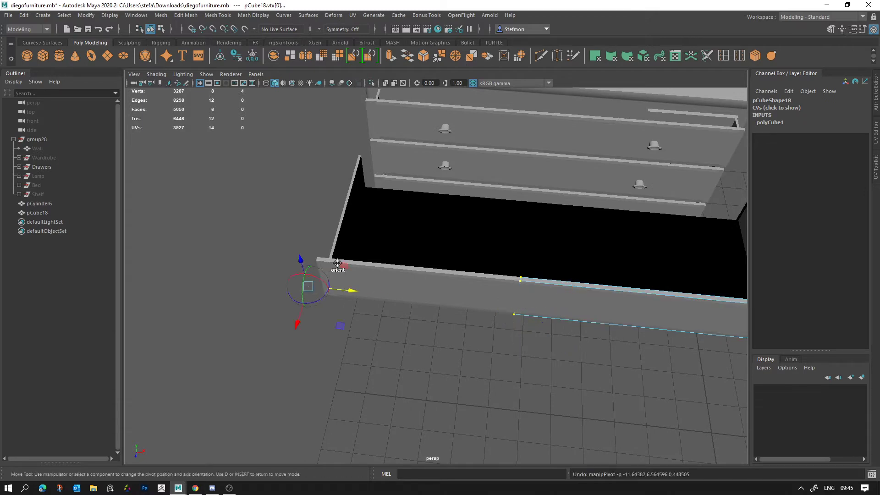
left_click_drag(557, 316, 326, 273)
left_click_drag(308, 258, 308, 257)
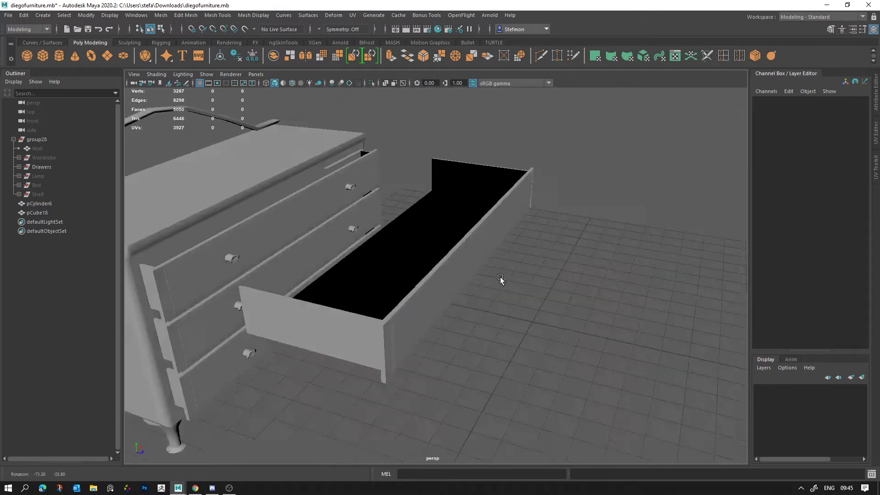
Pull the new front panel away from the drawer to Z 0.925 to compare it with the old front, and undo the move
left_click_drag(501, 279, 518, 278, "alt")
left_click(454, 269)
left_click(437, 305)
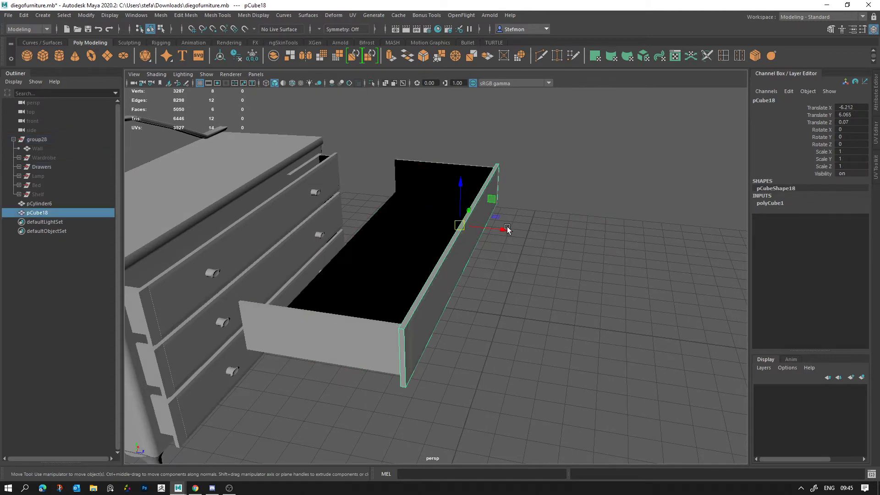
left_click_drag(504, 228, 527, 237)
left_click(563, 288)
left_click_drag(563, 289, 375, 136, "alt")
left_click(436, 348)
left_click(506, 301)
left_click_drag(506, 301, 306, 267, "alt")
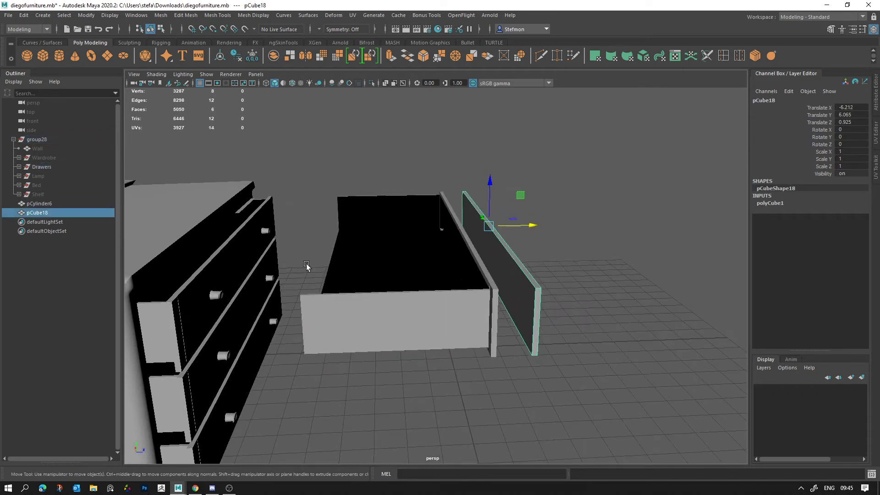
key("ctrl+z")
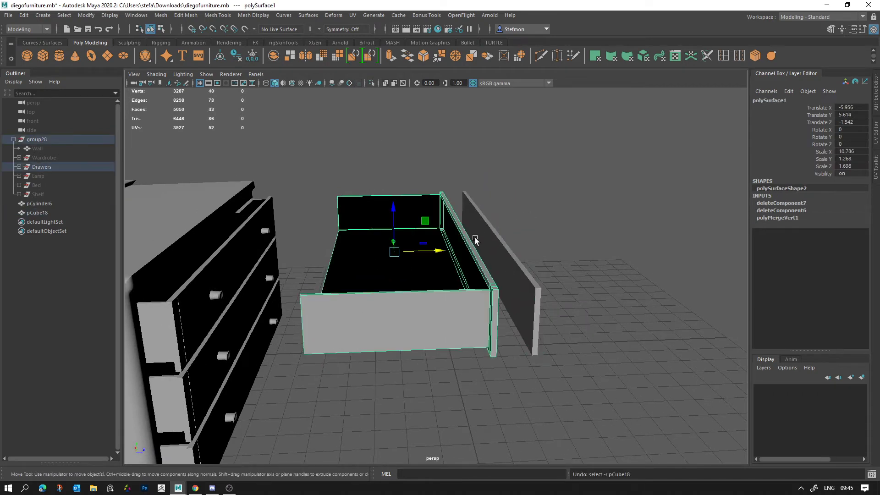
left_click(508, 256)
key("ctrl+z")
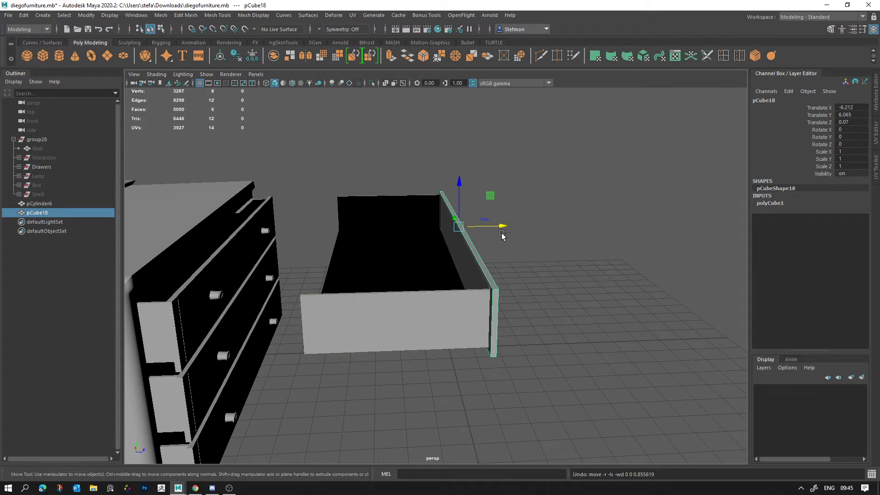
Duplicate the new front panel and move the copy back into the drawer, to Z -1.747
key("ctrl+d")
left_click_drag(505, 231, 484, 242)
right_click_drag(513, 194, 469, 195)
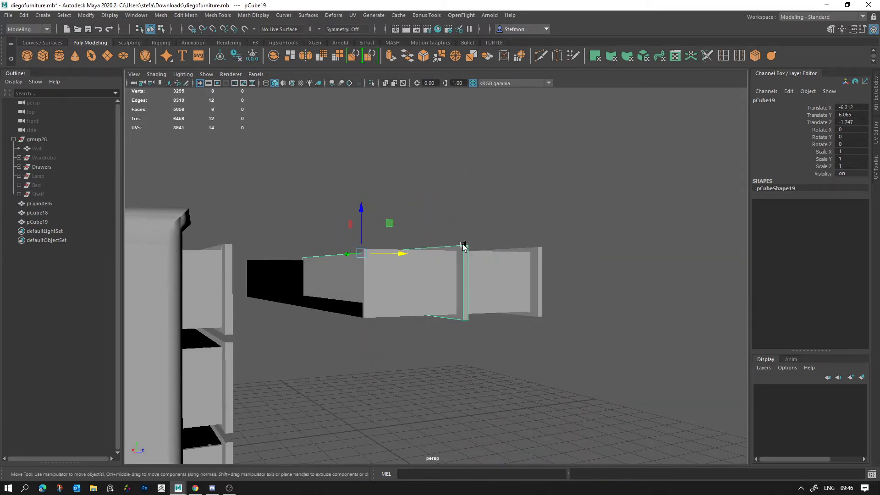
Select the copy's four bottom vertices and snap them vertically to the drawer box's bottom edge
left_click_drag(452, 232, 481, 330)
left_click_drag(479, 294, 425, 247, "alt")
left_click_drag(357, 354, 478, 298)
left_click_drag(443, 293, 432, 270, "alt")
key("w")
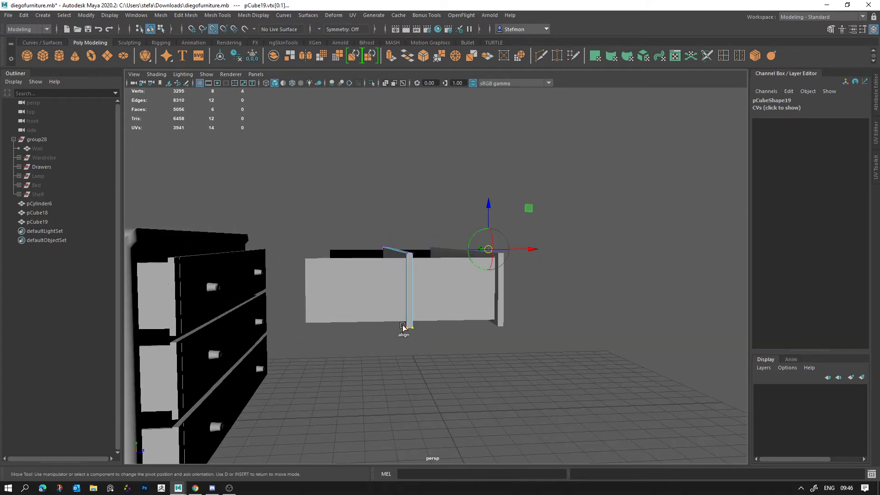
left_click_drag(375, 344, 382, 333, "alt")
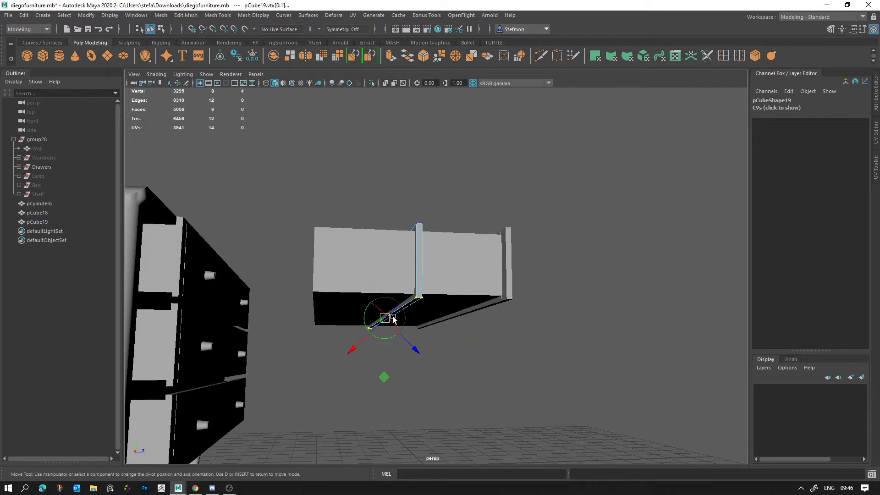
right_click_drag(393, 318, 348, 313, "ctrl+shift")
left_click_drag(342, 302, 352, 307, "alt")
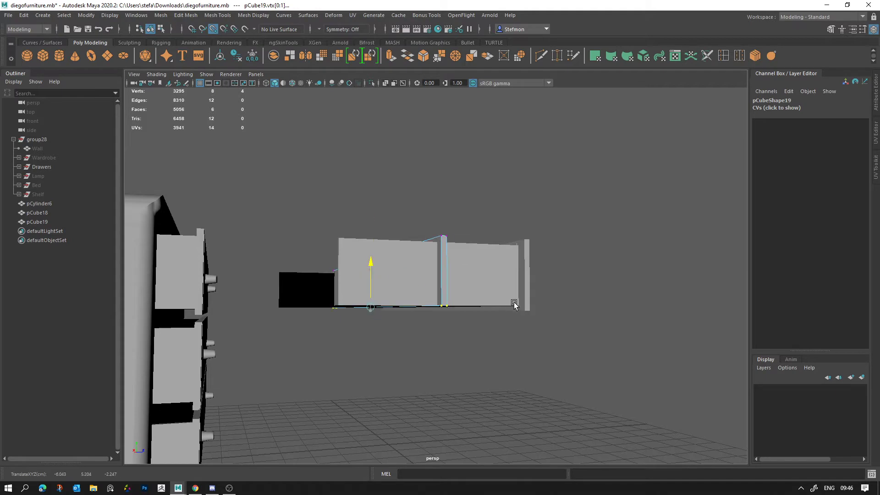
Select the copy's four top vertices and snap them vertically to the top edge of the drawer's side wall
left_click_drag(471, 301, 421, 293, "alt")
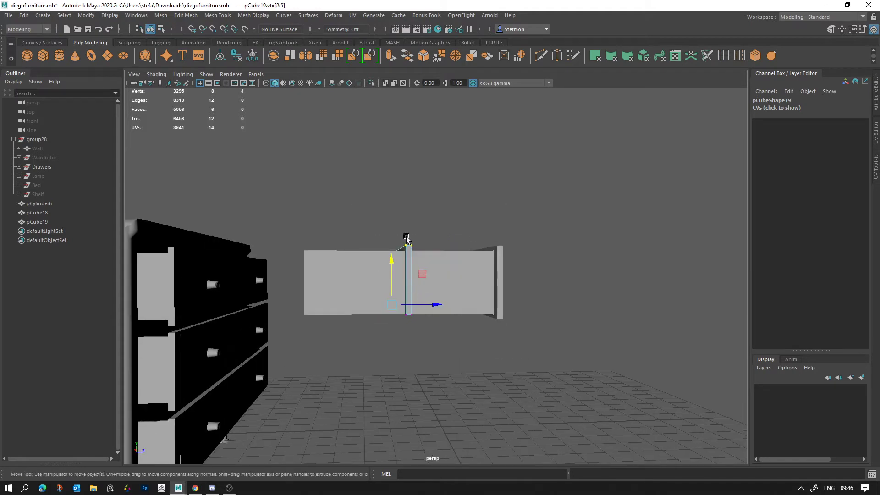
key("v")
left_click_drag(389, 253, 409, 249)
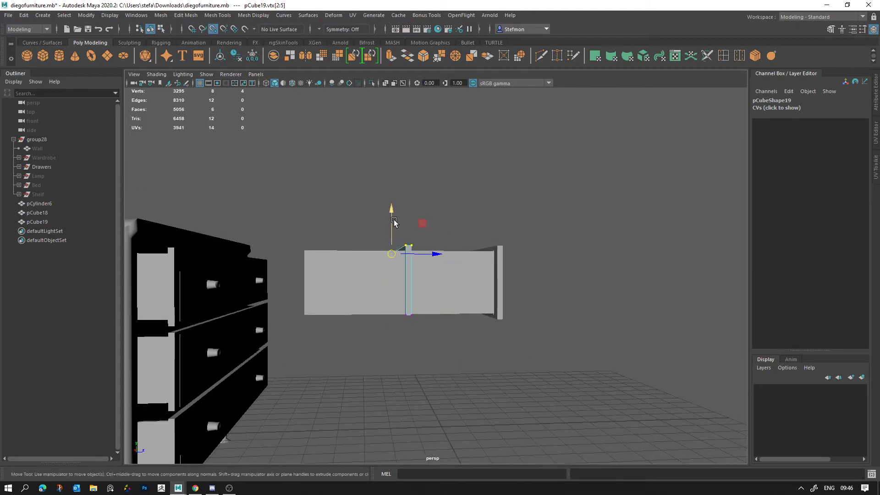
left_click_drag(486, 255, 485, 255)
left_click_drag(356, 254, 387, 262, "alt")
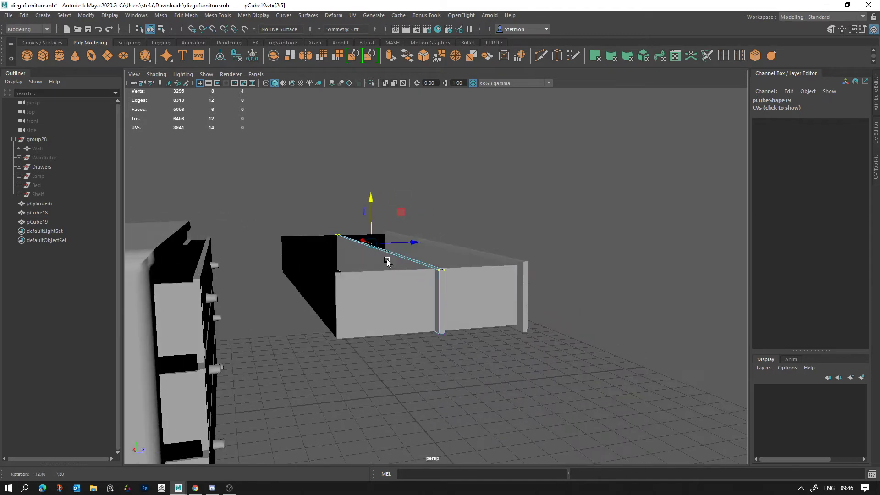
Snap the copy's rear face to the back of the drawer and its front face to the front panel
right_click_drag(455, 186, 456, 211)
left_click(391, 272)
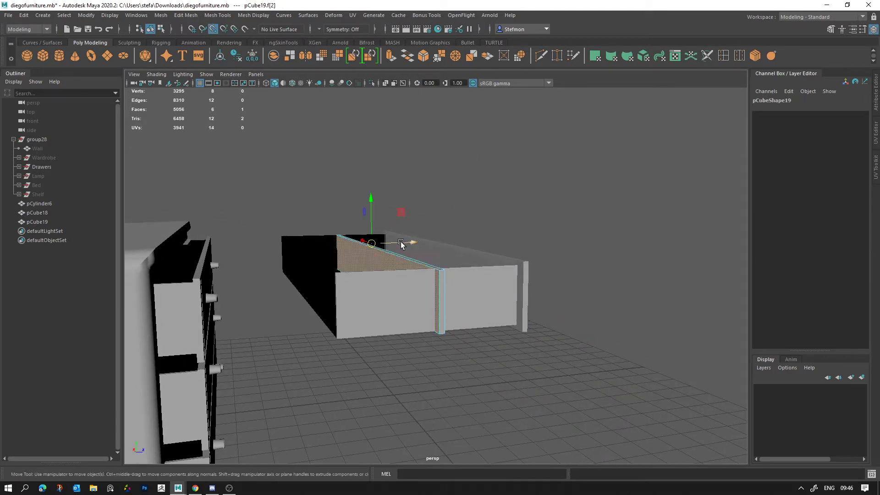
left_click_drag(401, 243, 347, 282)
left_click_drag(462, 273, 490, 275, "alt")
left_click(422, 281)
key("v")
left_click_drag(454, 242, 451, 246)
Try scaling the new drawer box along X to 0.955 to narrow it to the old drawer's width
right_click_drag(467, 269, 474, 257)
left_click_drag(468, 260, 504, 312, "alt")
left_click(430, 261)
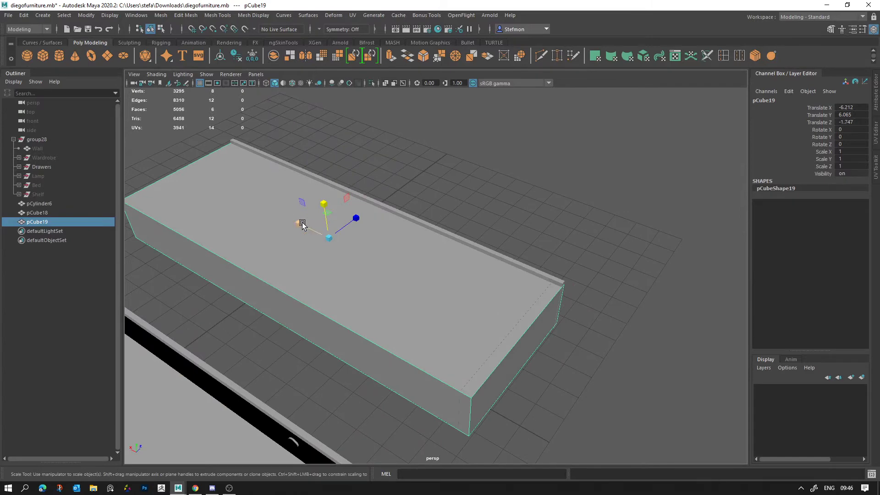
left_click_drag(302, 224, 303, 227)
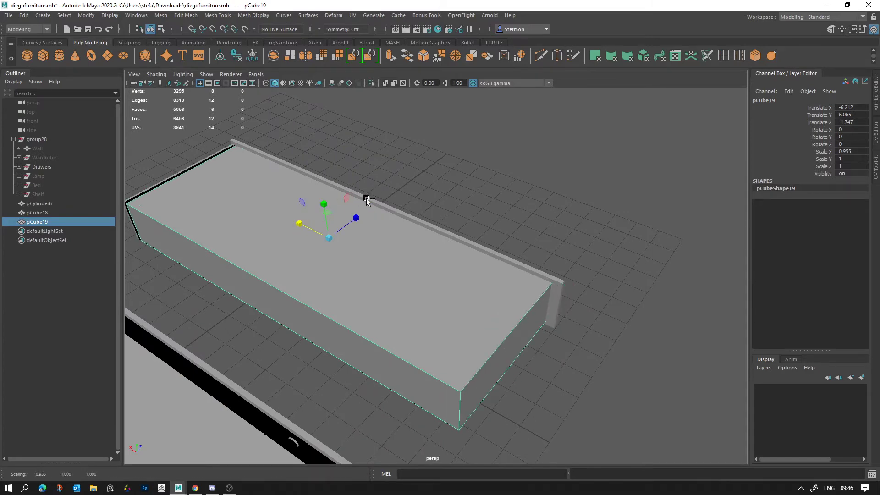
Select the new box's four vertices on one end and snap them inward to the old drawer's side, at X -11.318
left_click_drag(367, 200, 487, 176, "alt")
right_click_drag(487, 170, 446, 170)
left_click_drag(483, 174, 593, 427)
left_click_drag(588, 364, 472, 305, "alt")
key("w")
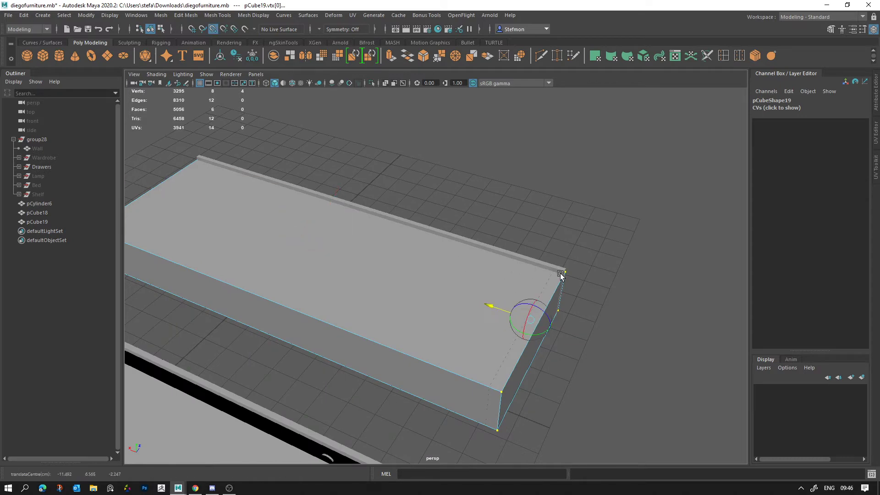
left_click_drag(500, 309, 529, 322)
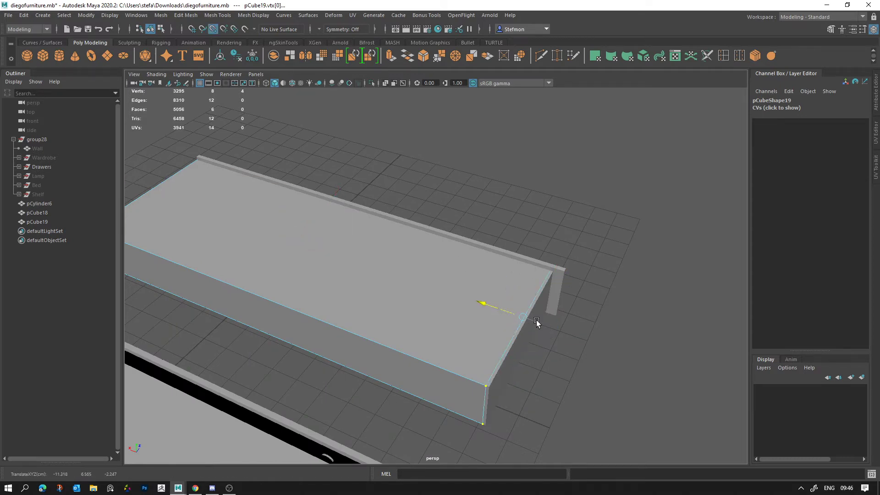
Select the new box's four vertices on the opposite end and snap them inward to the old drawer's other side
left_click_drag(396, 301, 364, 284, "alt")
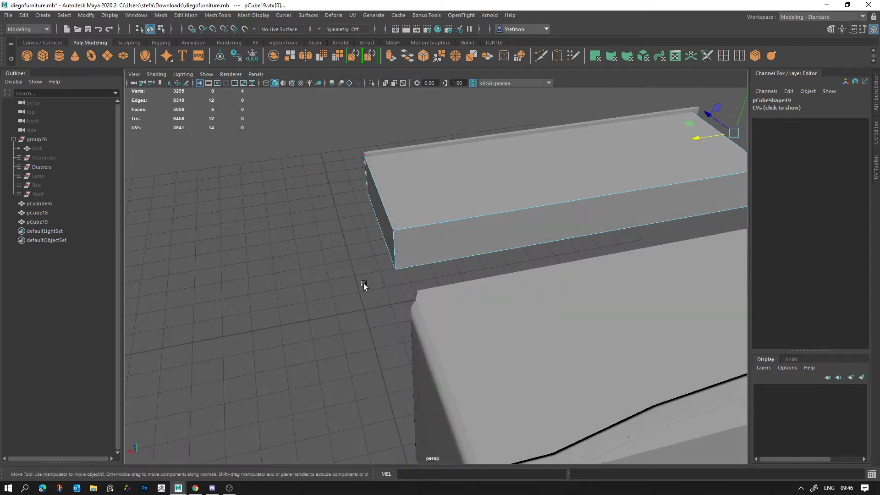
left_click_drag(429, 160, 419, 165, "alt")
key("d")
scroll(551, 156, "down", 4)
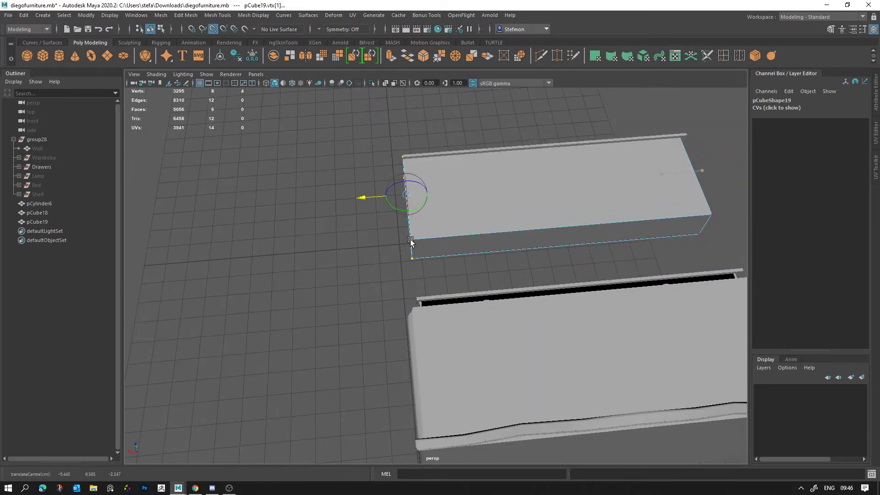
scroll(477, 183, "up", 6)
middle_click_drag(478, 183, 560, 269, "alt")
scroll(559, 269, "up", 2)
key("d")
key("v")
left_click_drag(365, 190, 454, 197)
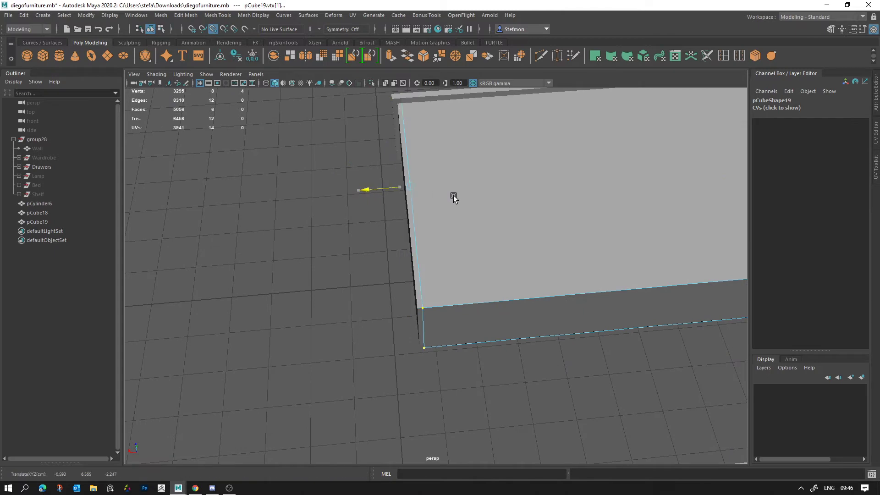
Select the new box together with the old drawer mesh, move them down, and undo the move
scroll(479, 302, "down", 3)
right_click_drag(479, 293, 489, 258)
left_click_drag(489, 258, 493, 213, "alt")
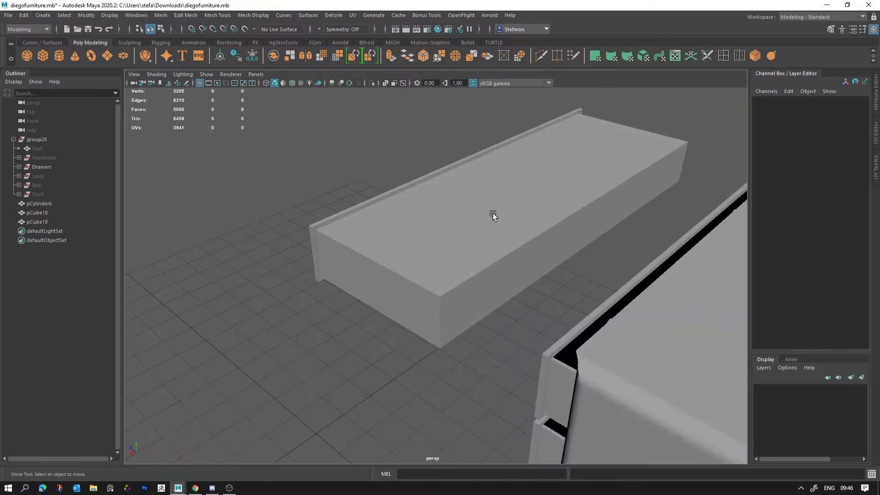
left_click(493, 213)
left_click(381, 198, "shift")
left_click_drag(390, 220, 441, 247, "alt")
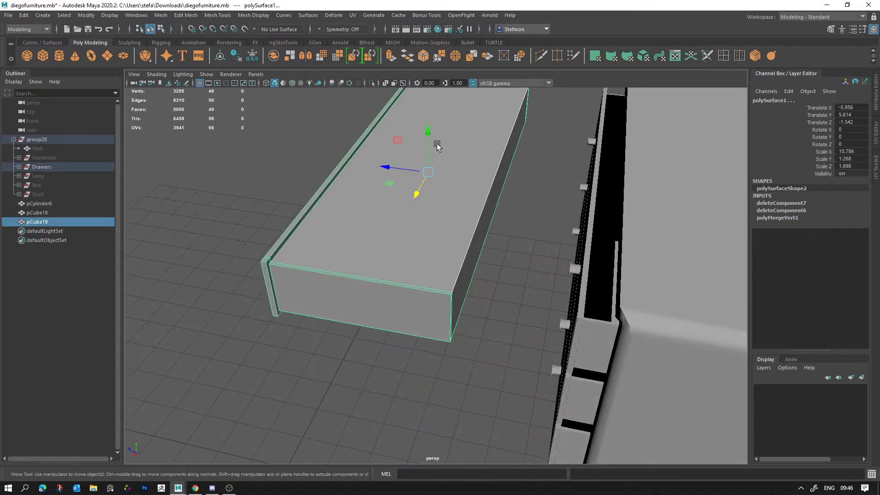
left_click_drag(437, 146, 448, 289)
key("ctrl+z")
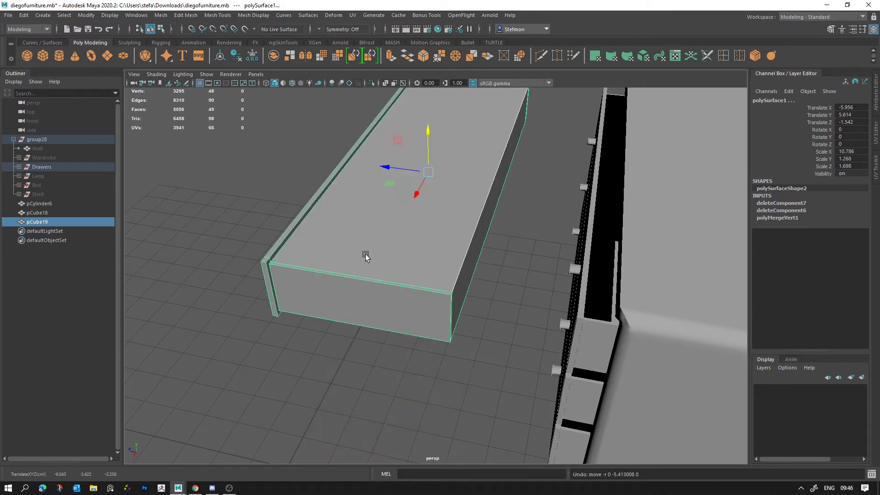
Move the old drawer mesh straight down, clear of the new drawer box, to Translate Y 1.421
left_click(354, 284)
left_click(269, 283)
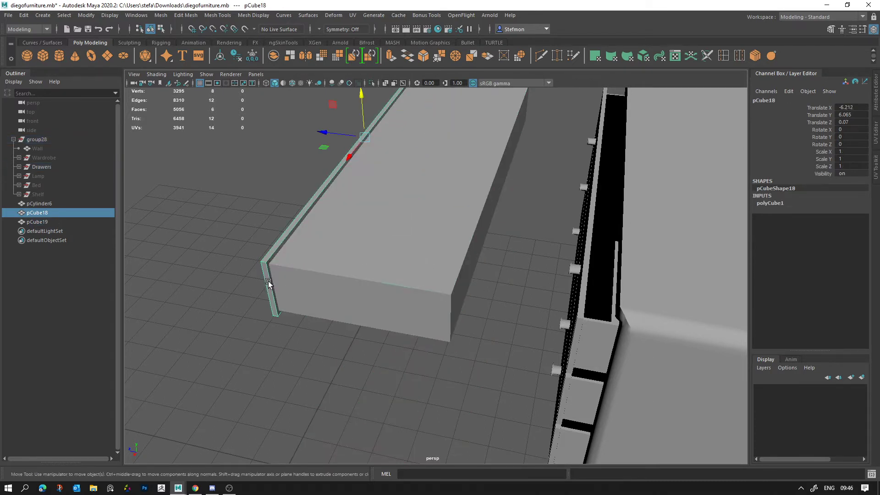
left_click(305, 275, "shift")
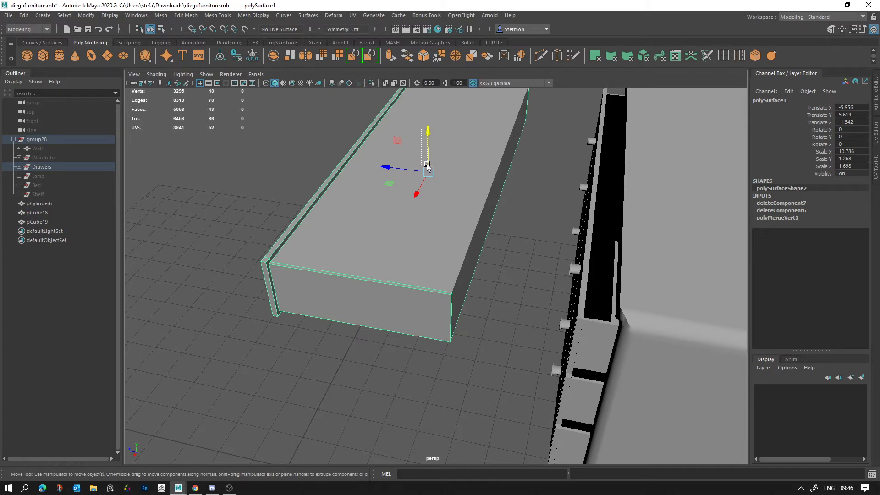
left_click_drag(431, 131, 438, 242)
left_click(498, 304)
left_click_drag(495, 311, 467, 220, "alt")
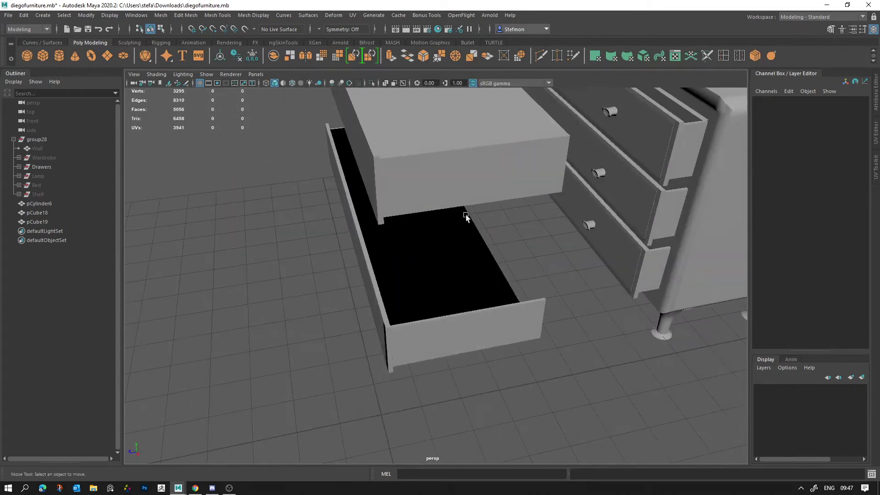
Examine the new drawer box and front against the old drawer mesh below them
left_click(447, 184)
key("f")
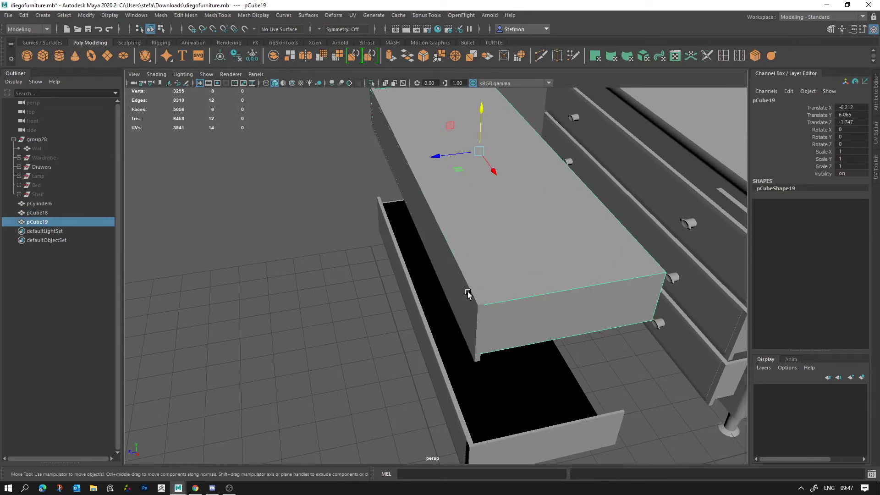
left_click(476, 320)
left_click(524, 292)
left_click(472, 369)
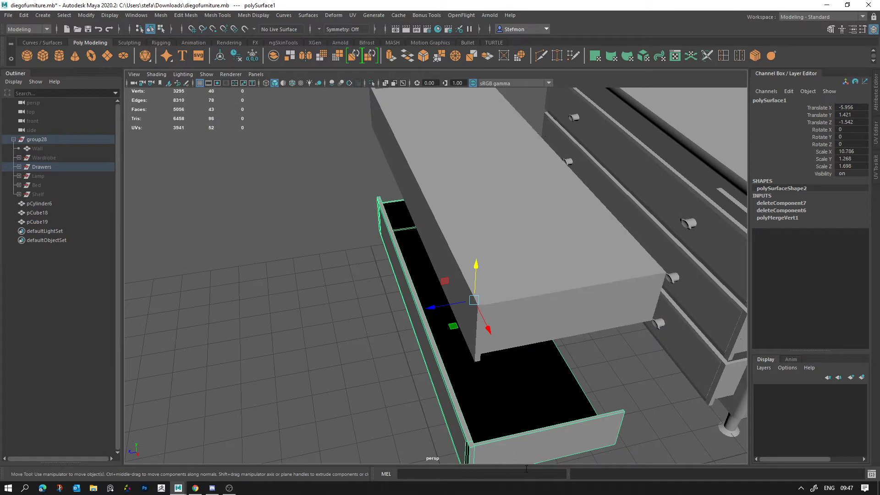
middle_click_drag(551, 336, 460, 372, "alt")
left_click(460, 295)
left_click_drag(460, 294, 448, 275, "alt")
Extrude the new box's top face with a narrow inset, and extrude it again downward to hollow out the drawer
right_click_drag(456, 233, 456, 254)
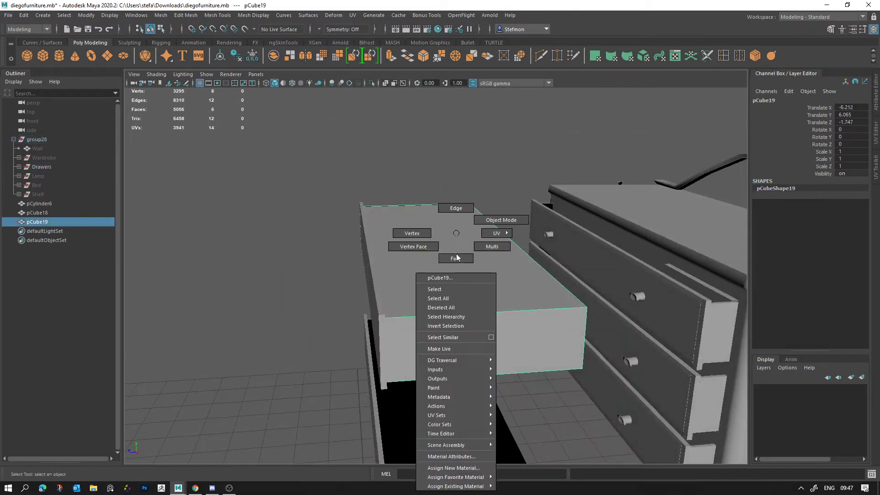
left_click(455, 259)
left_click(491, 338)
left_click(490, 274)
left_click_drag(491, 275, 579, 296, "alt")
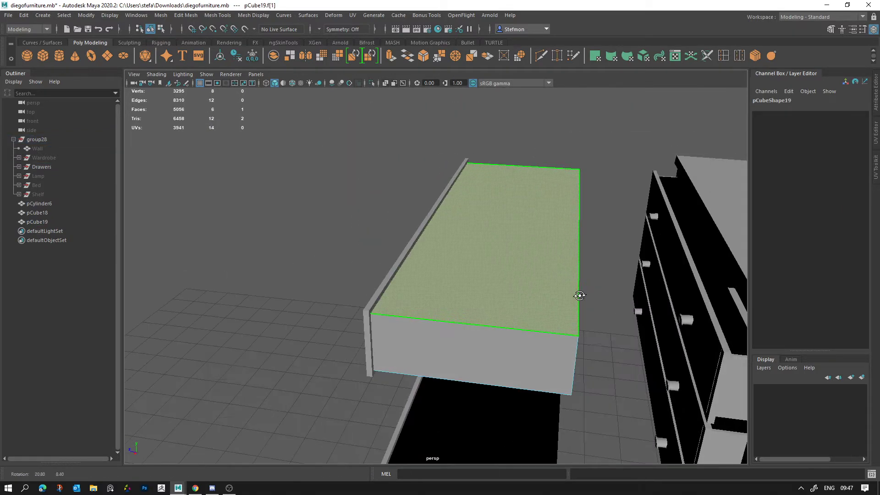
left_click(391, 56)
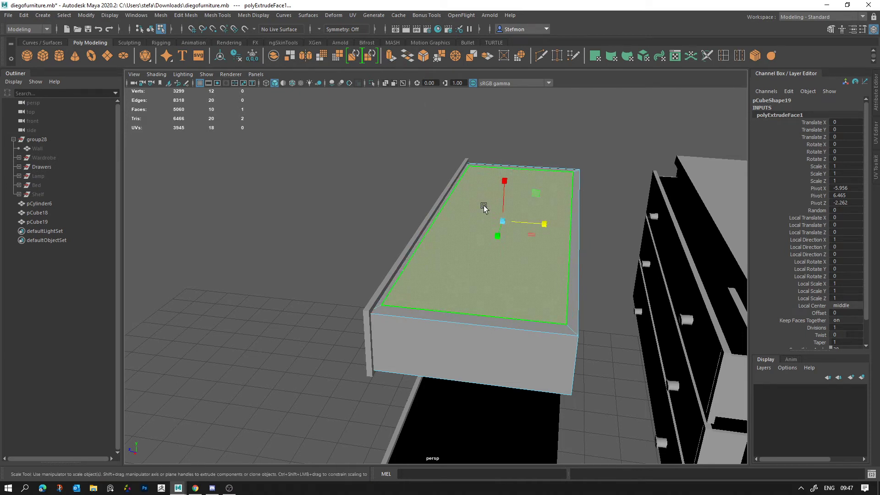
key("ctrl+e")
key("w")
left_click_drag(504, 222, 505, 227)
key("F8")
left_click_drag(516, 261, 543, 273, "alt")
Inspect the hollowed drawer box and its front panel from several sides
left_click(402, 248)
left_click(382, 281)
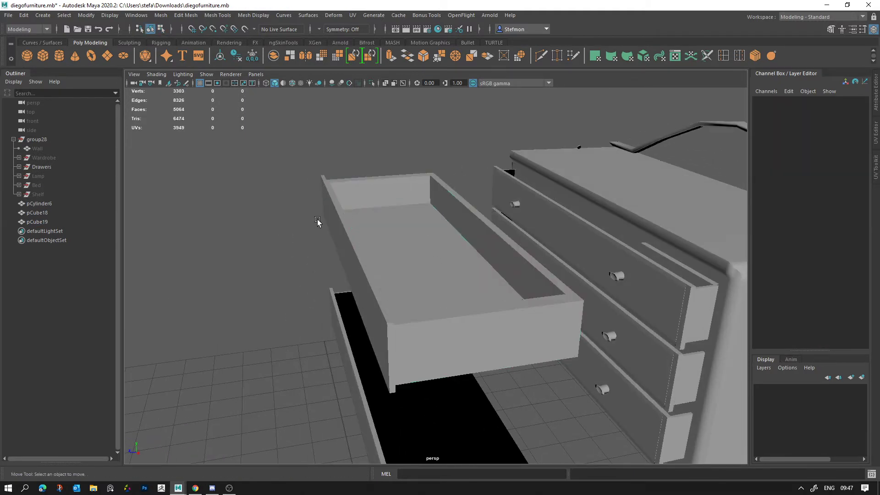
left_click_drag(293, 209, 370, 217)
middle_click_drag(401, 179, 405, 32, "alt")
left_click_drag(384, 314, 451, 267)
left_click_drag(502, 281, 448, 280, "alt")
left_click_drag(471, 347, 463, 270, "alt")
left_click_drag(481, 229, 403, 247, "alt")
left_click_drag(322, 242, 395, 229)
left_click_drag(394, 229, 415, 232, "alt")
Delete the old drawer mesh and group the new drawer's front and box
left_click(440, 378)
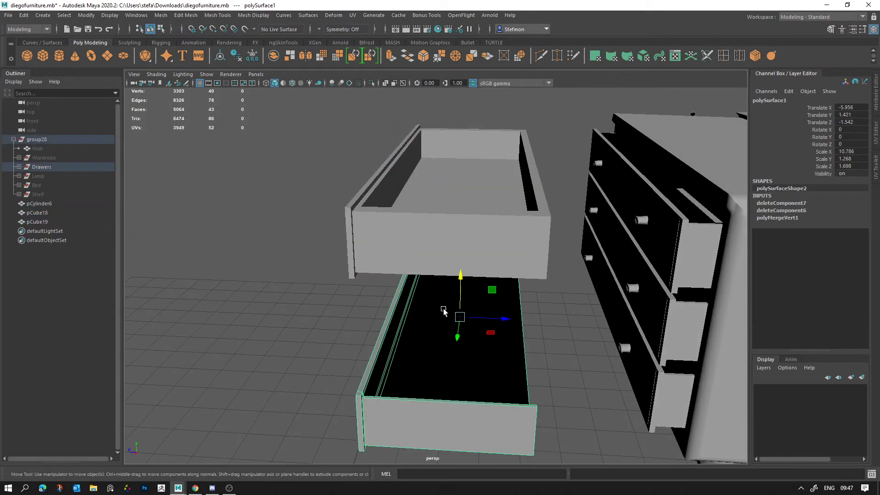
key("Delete")
left_click_drag(360, 267, 382, 217)
left_click_drag(442, 225, 414, 224, "alt")
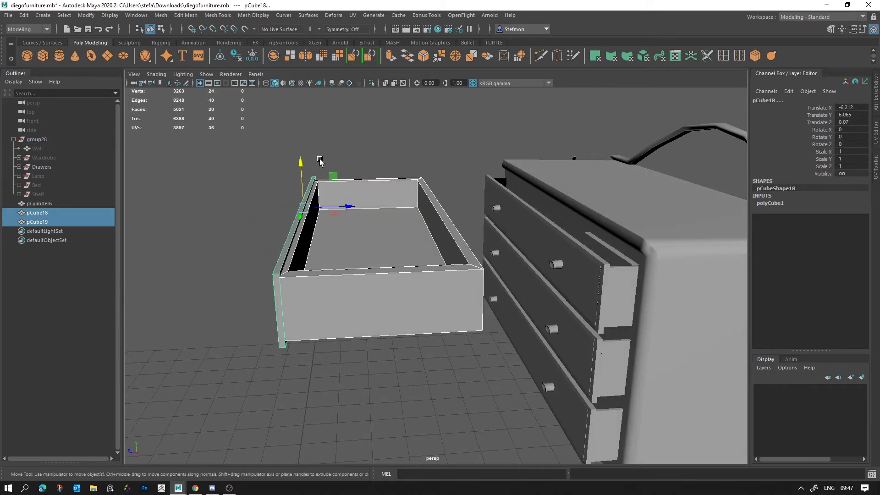
key("ctrl+g")
left_click(37, 221)
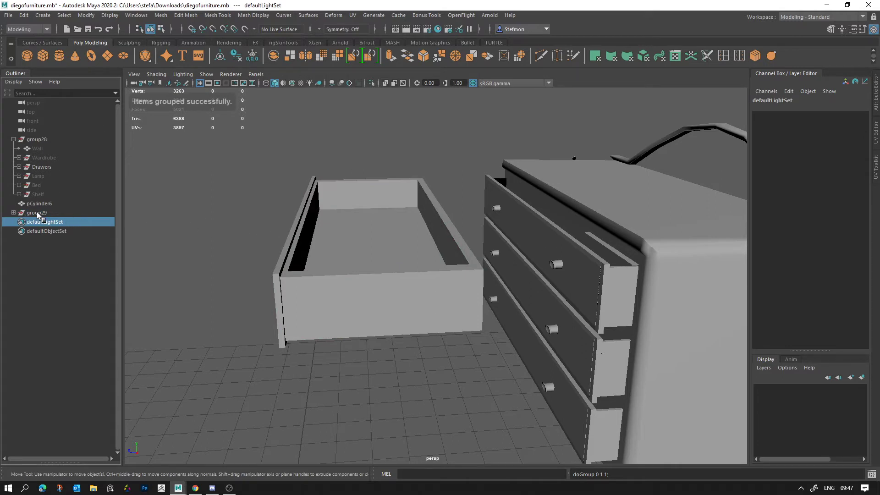
left_click(37, 213)
Center the drawer group's pivot and slide the group into the chest and back out to Translate Z 0.509
left_click(86, 15)
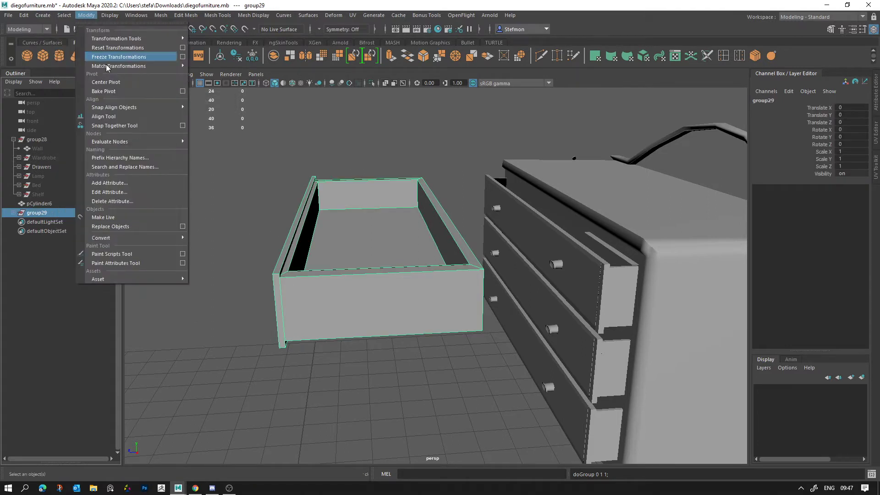
left_click(105, 92)
left_click_drag(417, 232, 630, 249)
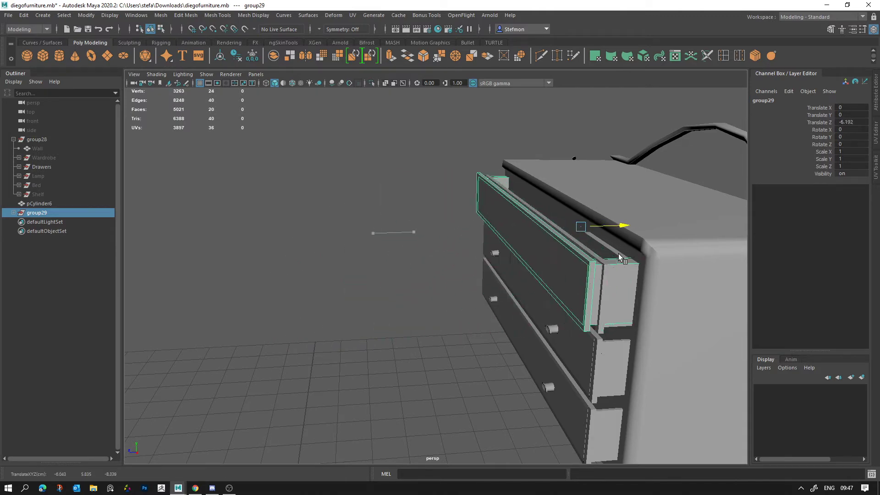
middle_click_drag(626, 246, 384, 236)
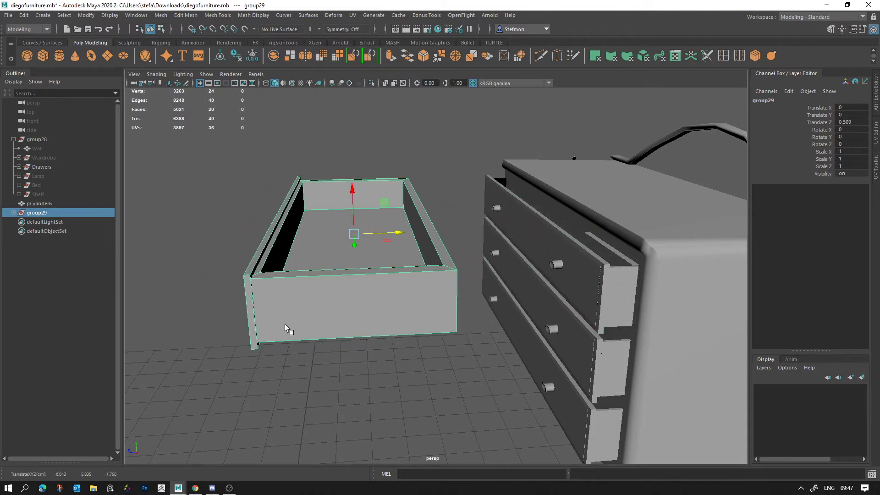
Move the drawer front away from the box along Z and undo the move
left_click_drag(285, 328, 343, 350, "alt")
left_click(344, 350)
left_click(262, 295)
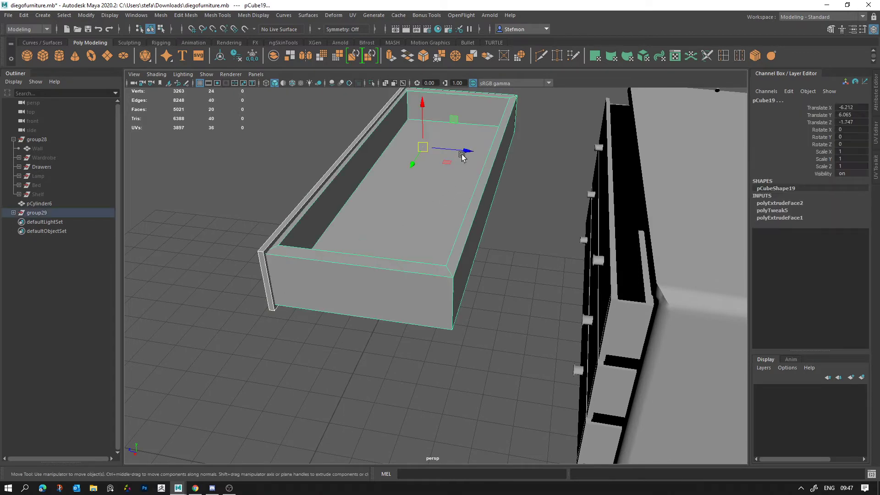
left_click(297, 208)
key("w")
left_click_drag(403, 143, 320, 147)
left_click(344, 266)
left_click_drag(344, 266, 373, 255, "alt")
key("ctrl+z")
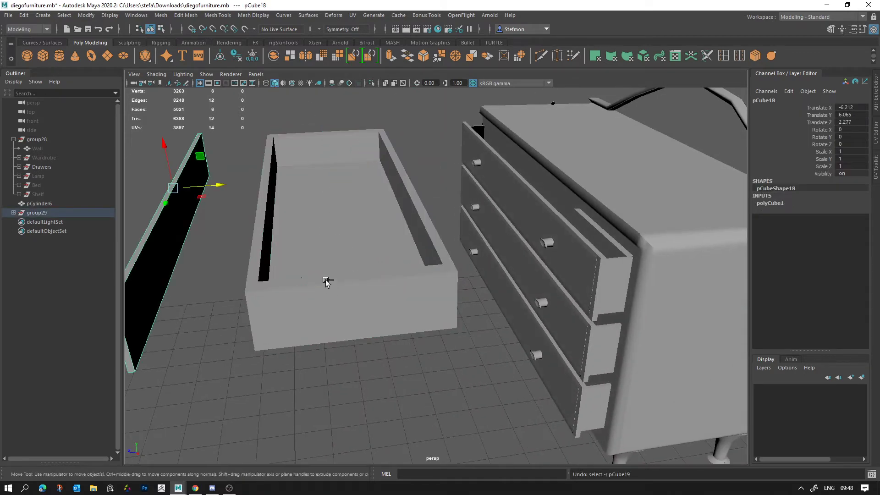
key("ctrl+z")
left_click(246, 379)
left_click(341, 329)
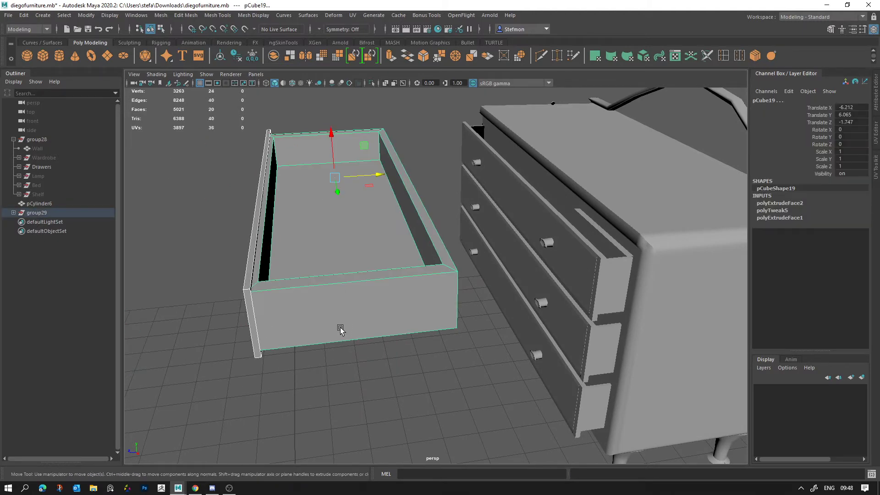
Hide the new drawer group and isolate the chest's body mesh in the view
left_click(53, 214)
key("h")
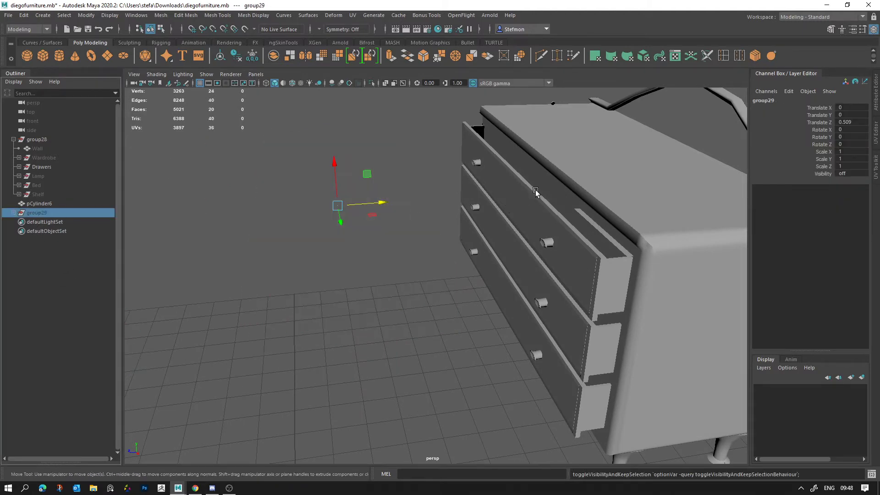
left_click(555, 184)
left_click_drag(555, 184, 206, 214, "alt")
middle_click_drag(206, 214, 452, 211, "alt")
right_click_drag(452, 211, 524, 224, "alt")
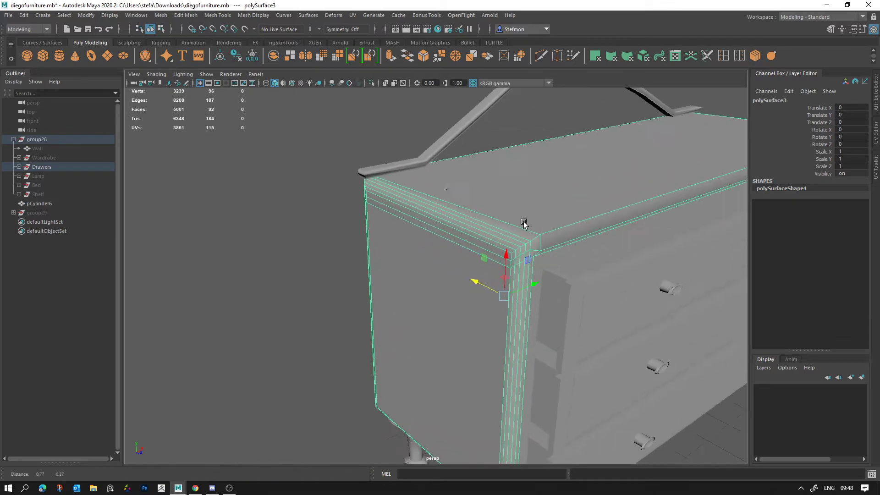
middle_click_drag(525, 224, 490, 197, "alt")
left_click_drag(543, 279, 498, 268, "alt")
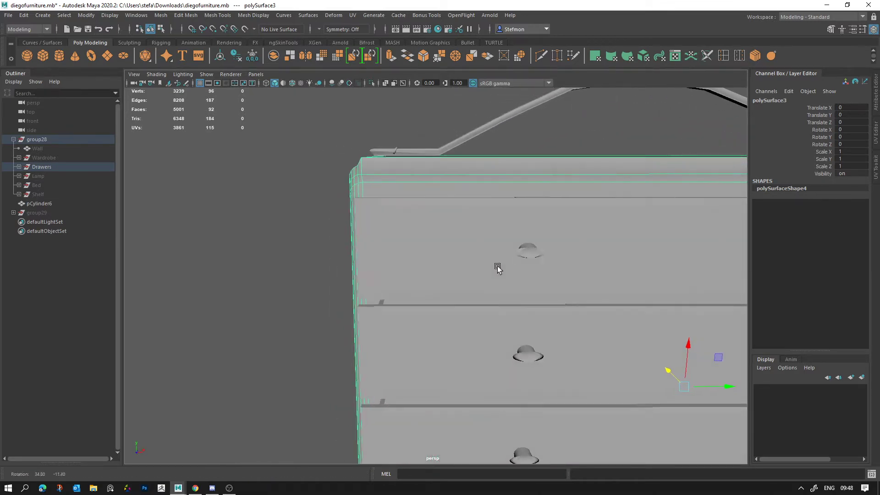
right_click_drag(498, 268, 246, 186, "alt")
left_click_drag(454, 251, 495, 276, "alt")
left_click(371, 83)
Examine the isolated chest body's beveled corners, top edges and side opening
left_click_drag(458, 151, 463, 258, "alt")
left_click_drag(499, 296, 465, 290, "alt")
right_click_drag(466, 291, 517, 220, "alt")
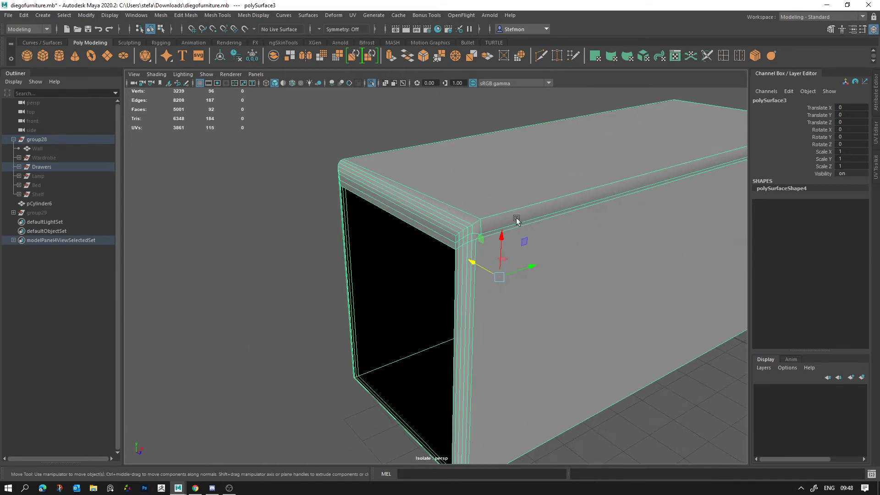
middle_click_drag(517, 220, 427, 272, "alt")
left_click_drag(432, 287, 393, 256, "alt")
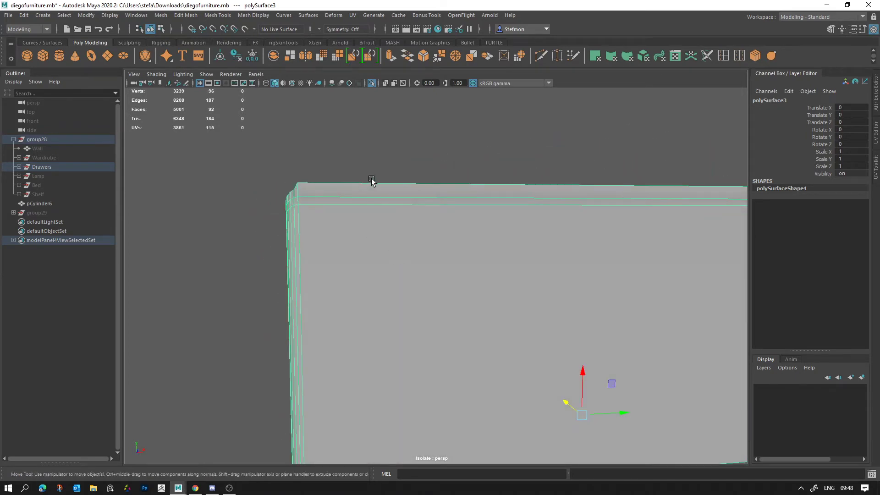
left_click_drag(372, 181, 447, 232, "alt")
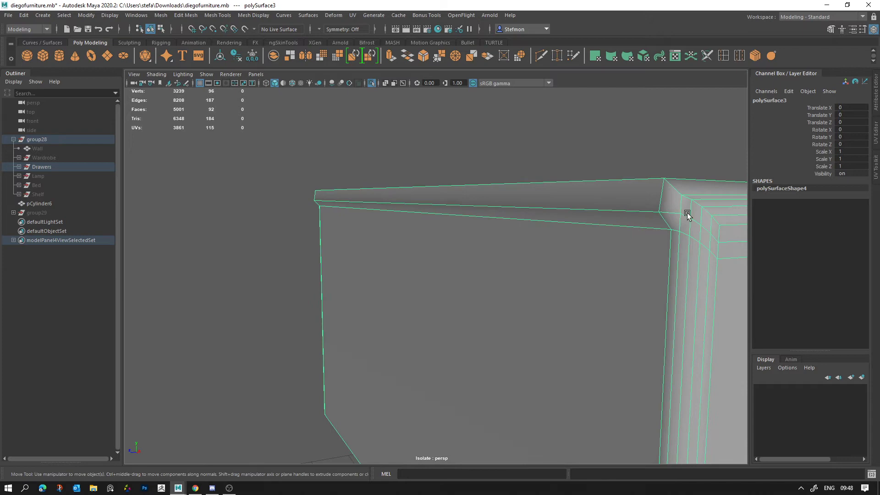
left_click_drag(660, 230, 557, 225, "alt")
left_click(664, 235)
right_click_drag(557, 225, 603, 244, "alt")
key("ctrl+z")
middle_click_drag(603, 245, 540, 263, "alt")
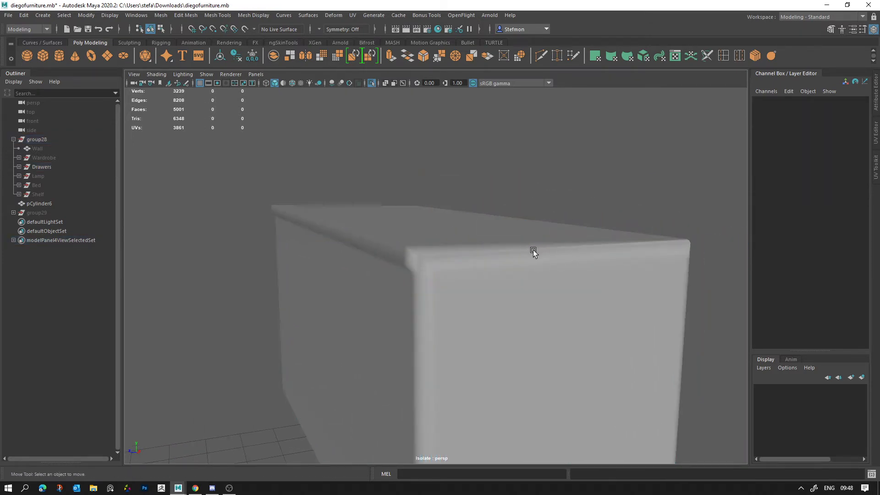
Select the long edge along the chest body's top bevel and harden it
right_click_drag(533, 251, 538, 176)
left_click_drag(538, 176, 651, 251, "alt")
left_click(686, 290)
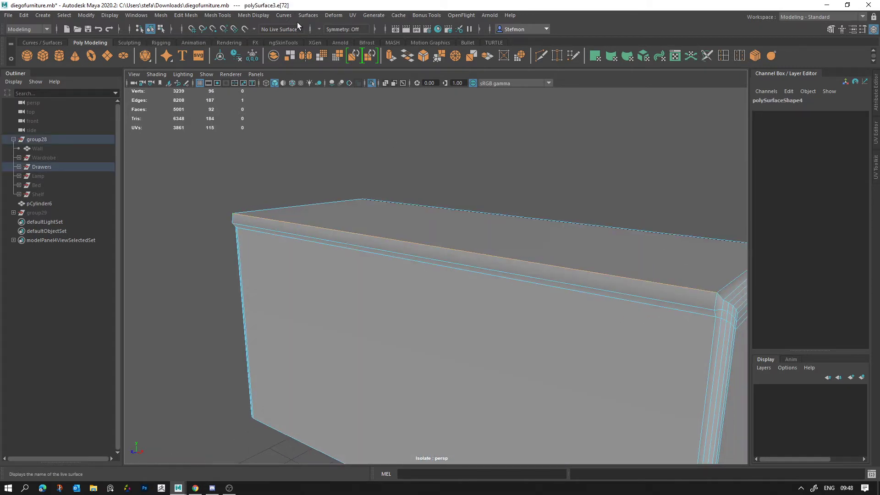
left_click(254, 15)
left_click(264, 90)
left_click(452, 158)
left_click_drag(452, 159, 416, 155, "alt")
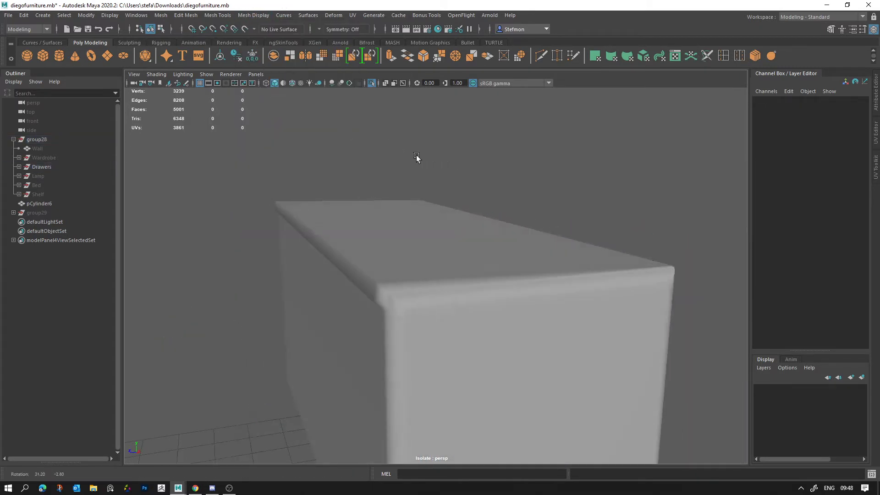
Bridge the two vertical border edges of the chest body's open side to fill it with a face
left_click(403, 246)
left_click_drag(403, 246, 416, 241, "alt")
right_click_drag(432, 232, 405, 241)
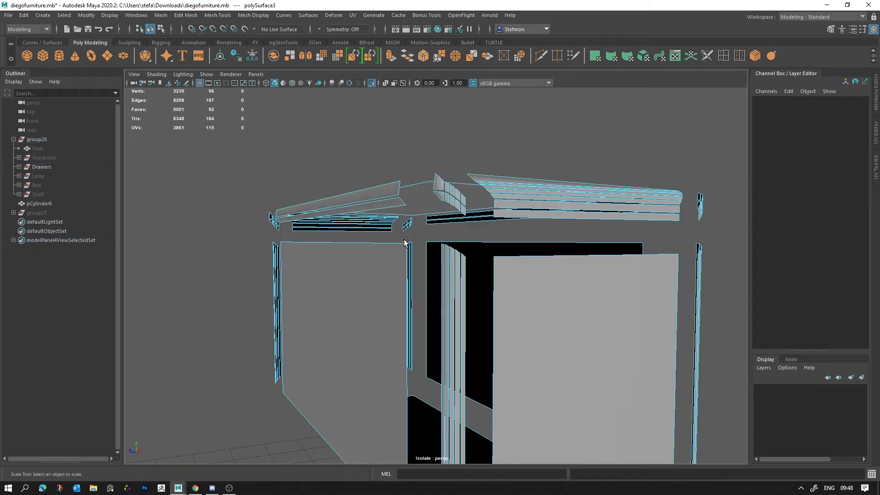
mouse_move(405, 240)
left_mouse_down("alt")
mouse_move(436, 249)
mouse_move(434, 258)
mouse_move(590, 239)
mouse_move(577, 220)
left_mouse_up("alt")
right_click_drag(578, 220, 602, 198)
left_click(605, 177)
left_click_drag(573, 206, 539, 264, "alt")
right_click_drag(539, 245, 538, 219)
left_click(509, 220)
left_click_drag(466, 233, 476, 256, "alt")
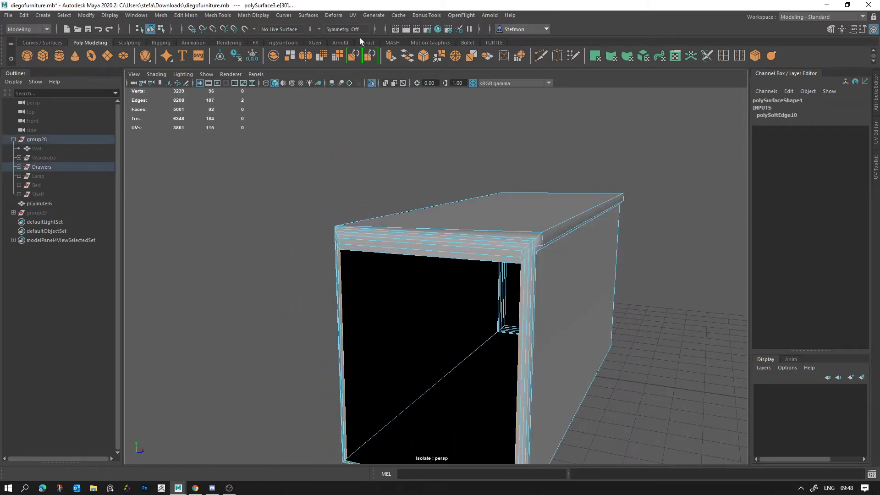
left_click(406, 57)
left_click(530, 206)
Bridge the two edges along the remaining narrow gap at the bottom of the new side face
left_click_drag(531, 206, 492, 339, "alt")
middle_click_drag(492, 339, 472, 216, "alt")
right_click_drag(472, 216, 637, 353, "alt")
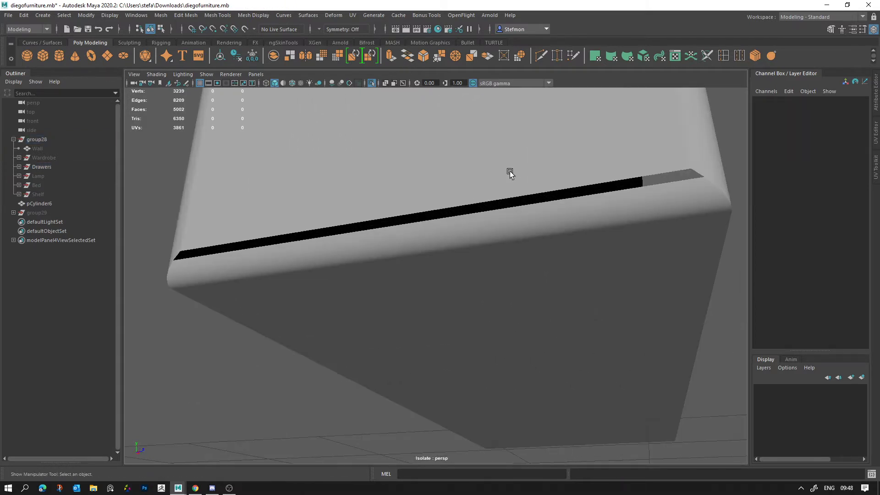
right_click_drag(492, 176, 492, 148)
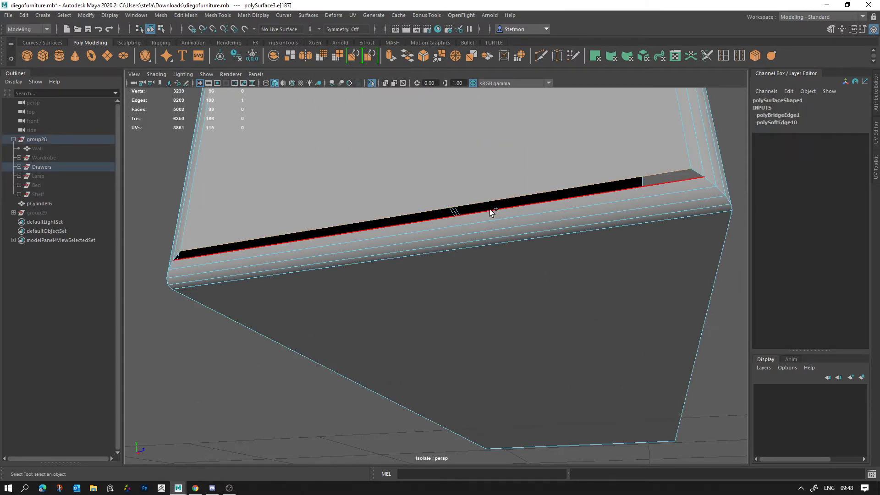
key("g")
left_click(523, 274)
Delete the chest body's bottom face and its large back face
right_click_drag(523, 235, 517, 261)
left_click(528, 318)
key("Delete")
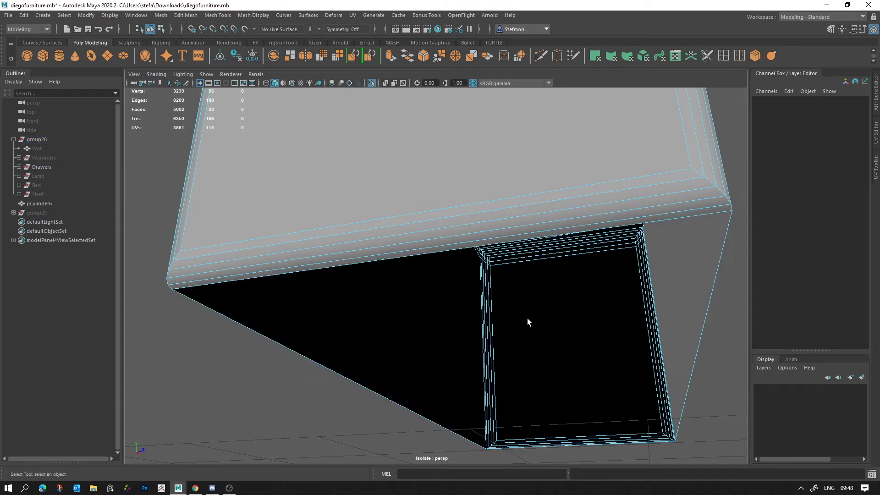
left_click_drag(527, 318, 412, 251, "alt")
left_click(412, 251)
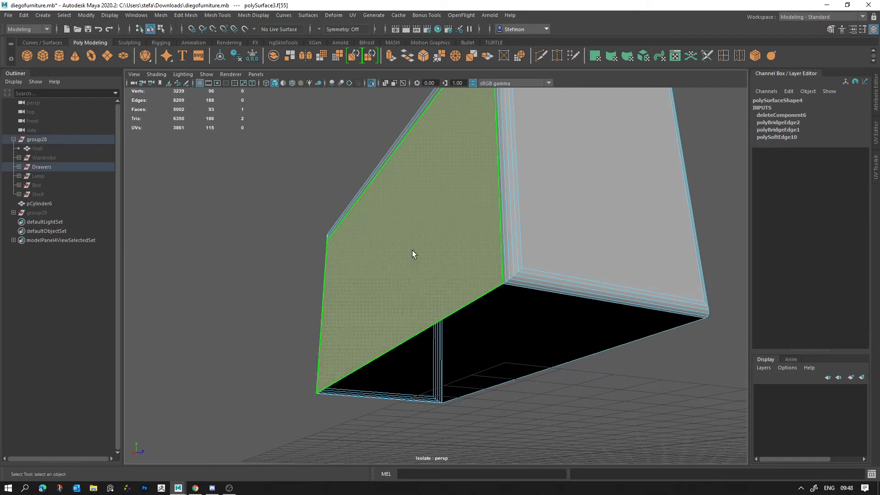
key("Delete")
Leave the isolated view of the chest body and unhide group29
left_click(371, 83)
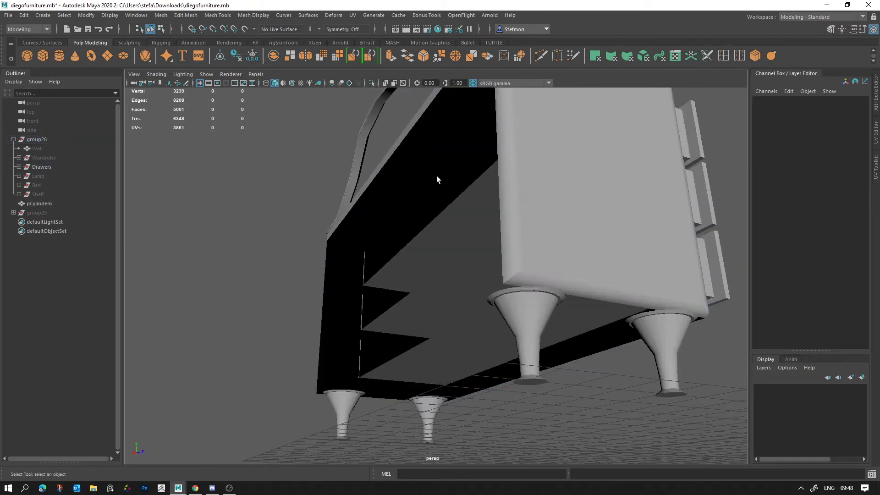
left_click_drag(435, 179, 377, 269, "alt")
left_click(402, 266)
left_click(71, 208)
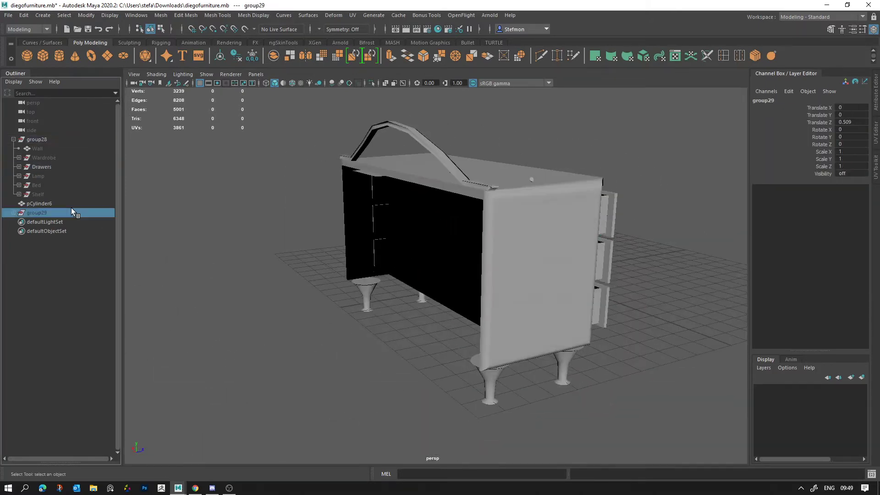
key("h")
Harden the edge loop bordering the chest body's top face
left_click_drag(483, 233, 448, 247, "alt")
middle_click_drag(628, 199, 468, 200, "alt")
left_click_drag(467, 201, 502, 193, "alt")
left_click(323, 180)
left_click_drag(322, 179, 557, 243, "alt")
left_click_drag(557, 209, 544, 221, "alt")
right_click_drag(544, 221, 544, 196)
left_click(539, 224)
left_click(539, 224)
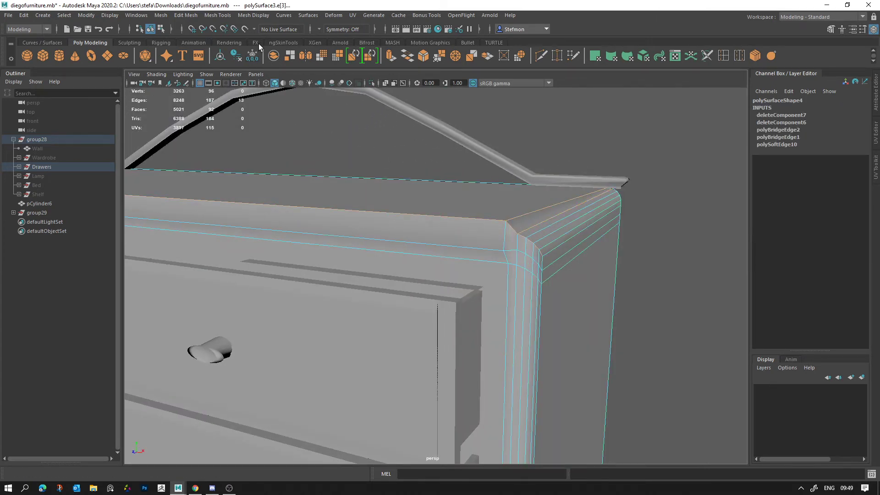
left_click(239, 16)
left_click(277, 87)
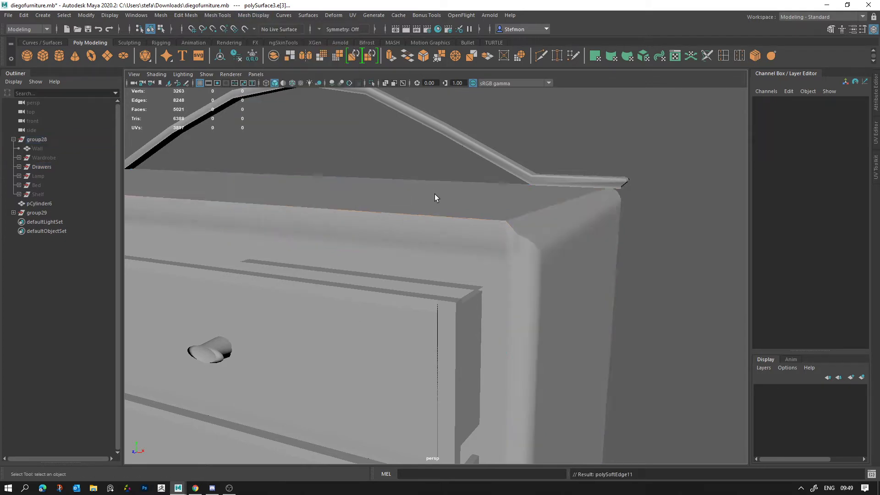
Harden the edges bordering the chest body's flat side panel
mouse_move(435, 196)
left_mouse_down("alt")
mouse_move(316, 194)
mouse_move(430, 202)
left_mouse_up("alt")
right_click_drag(483, 233, 480, 161)
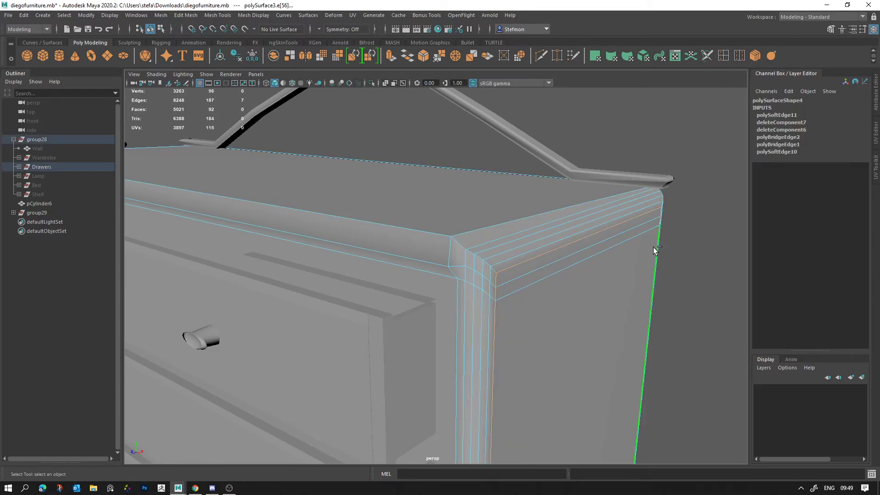
right_click_drag(723, 366, 607, 264, "alt")
left_click_drag(607, 264, 602, 203, "alt")
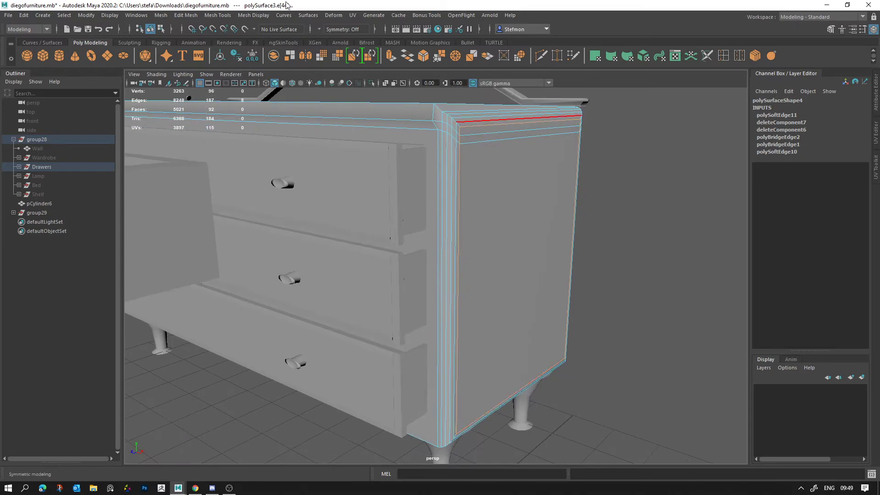
left_click(263, 16)
left_click(283, 86)
key("alt+d")
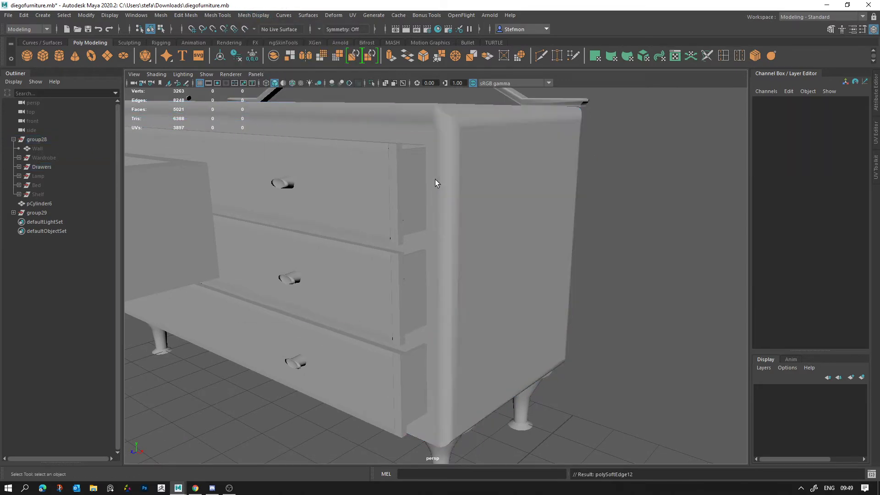
Harden the top edge and the adjoining vertical edge of the chest body's front face
left_click_drag(435, 180, 398, 199, "alt")
scroll(552, 235, "up", 5)
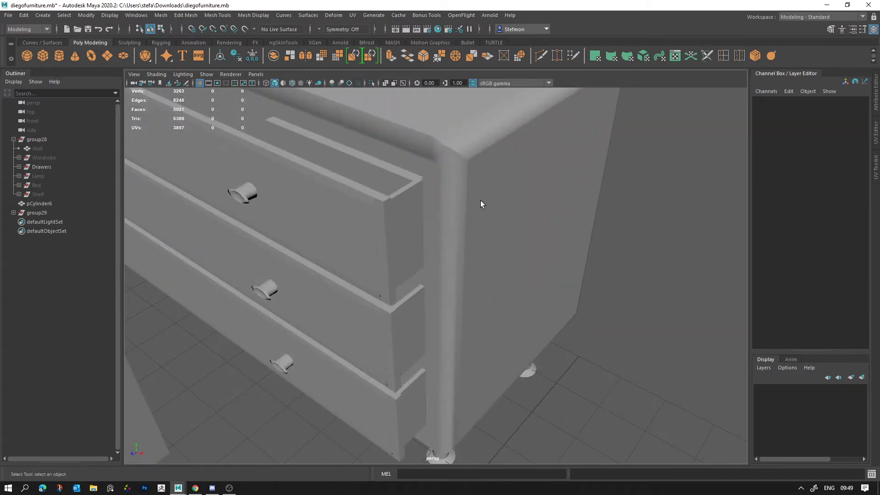
right_click_drag(449, 201, 458, 158)
double_click(438, 179)
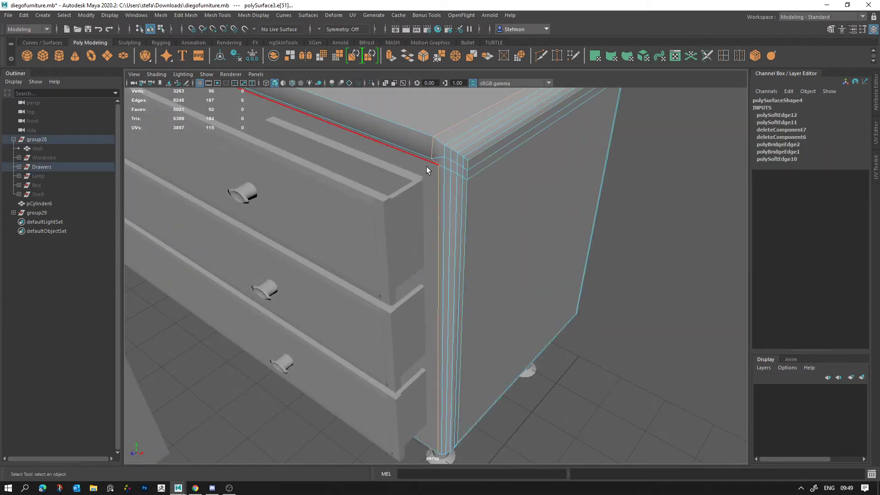
left_click(420, 166, "shift")
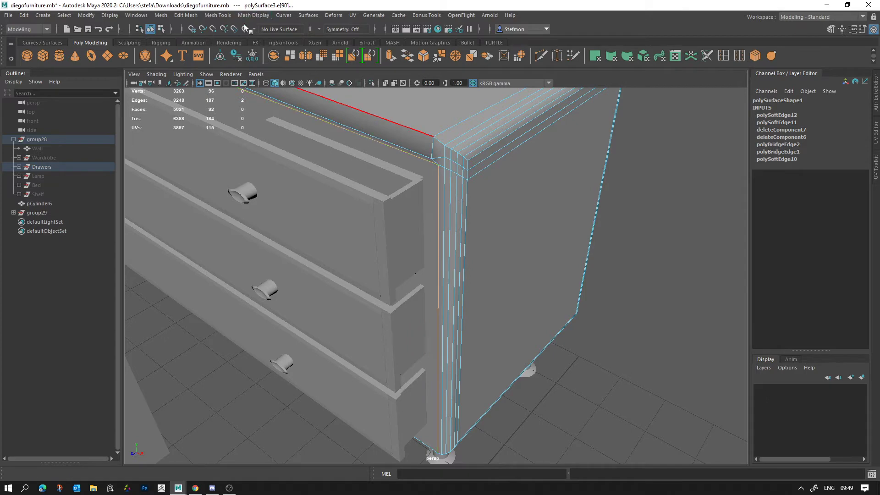
left_click(254, 15)
left_click(274, 86)
left_click(526, 221)
Soften the long edge running along the underside of the chest top's front lip
left_click_drag(526, 221, 483, 157, "alt")
right_click_drag(482, 158, 541, 149, "alt")
middle_click_drag(541, 149, 476, 268, "alt")
left_click(403, 218)
left_click_drag(402, 216, 424, 212, "alt")
left_click_drag(407, 198, 450, 242, "alt")
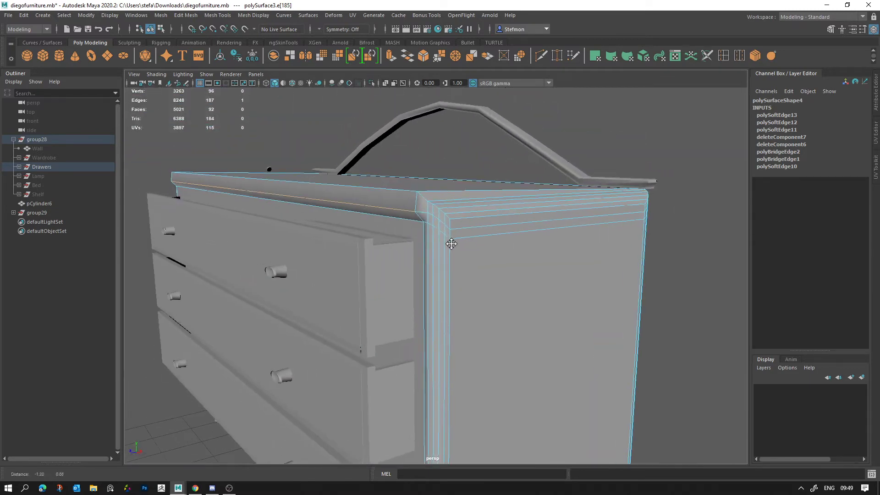
left_click(254, 15)
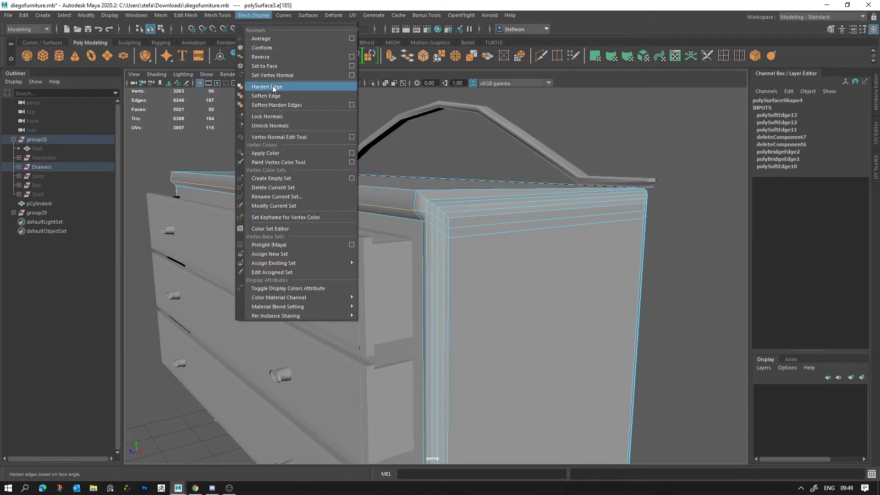
left_click(271, 96)
Try unlocking the normals of the whole chest body
right_click_drag(348, 133, 546, 243, "alt")
left_click(463, 191)
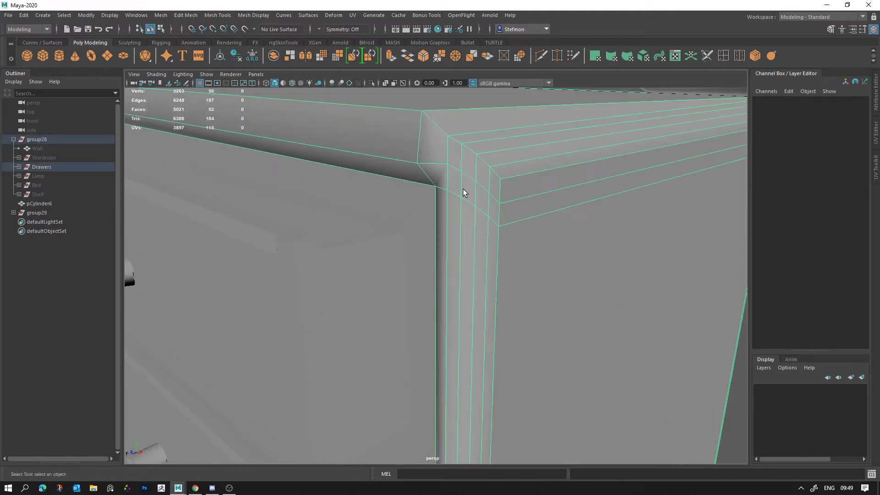
left_click(253, 15)
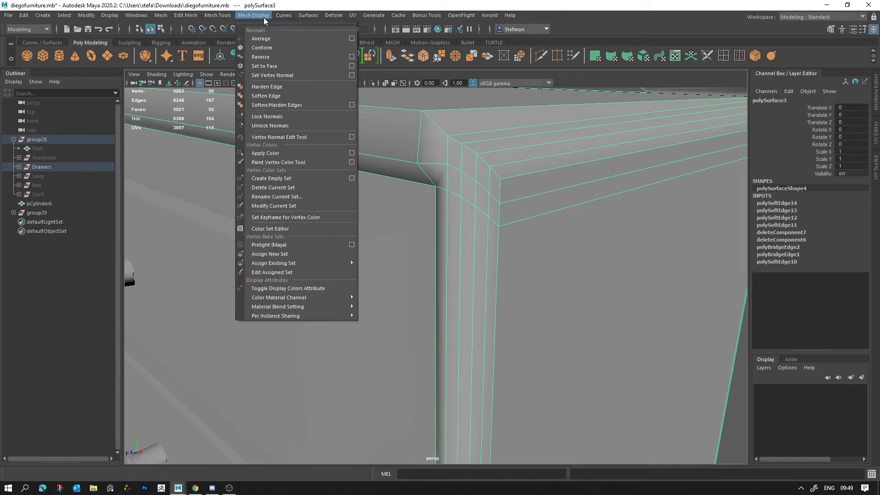
left_click(278, 127)
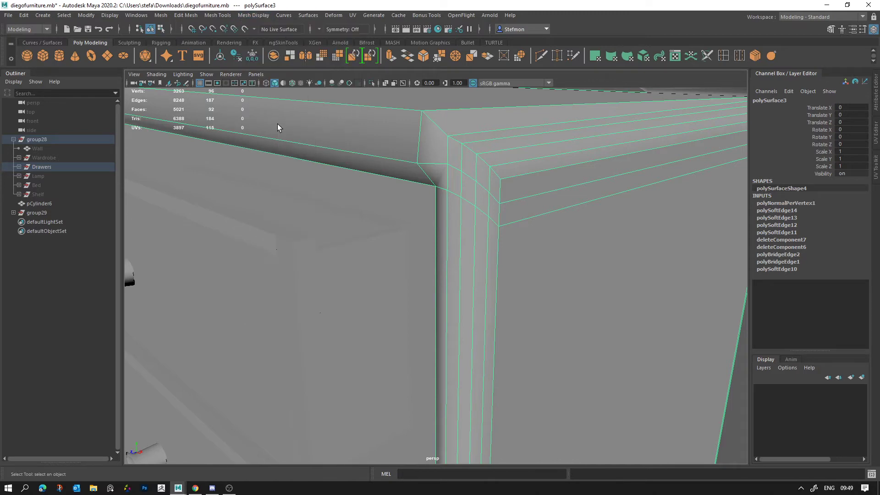
key("ctrl+z")
key("ctrl+z")
Delete the chest body's construction history
left_click_drag(459, 196, 423, 177, "alt")
left_click(315, 105)
left_click_drag(314, 137, 388, 107, "alt")
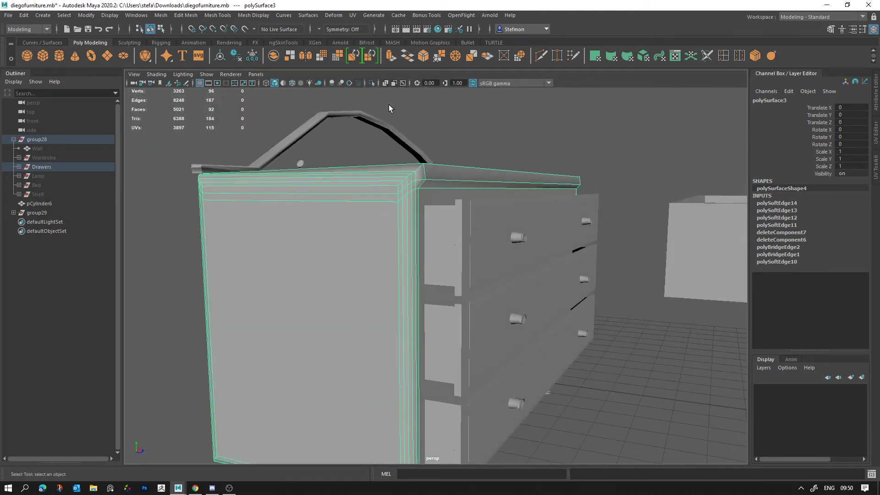
left_click(43, 15)
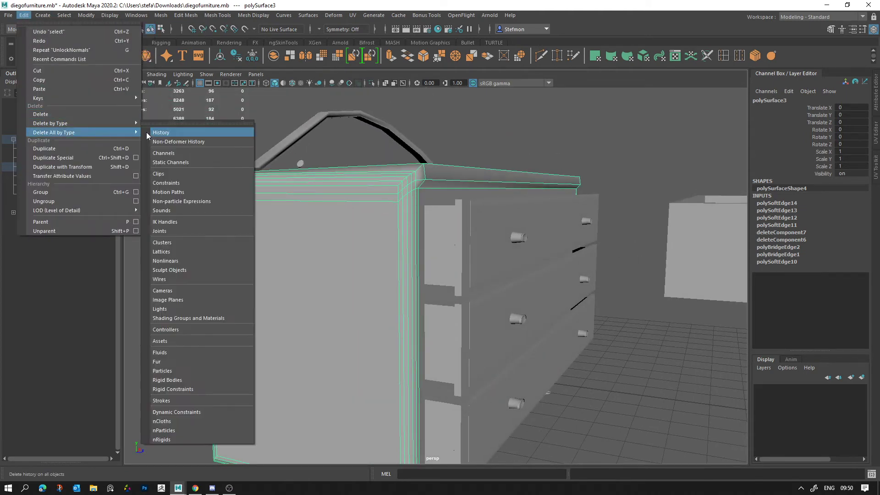
left_click(175, 150)
left_click_drag(397, 175, 353, 204, "alt")
scroll(367, 211, "up", 4)
left_click(380, 219, "shift")
scroll(383, 216, "down", 4)
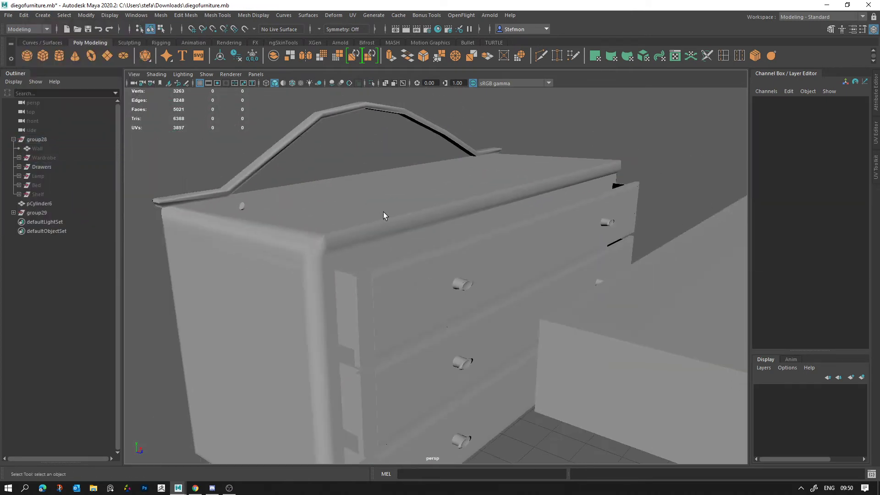
Soften the vertical edge of the rounded front corner beside the chest's drawers
left_click_drag(435, 197, 417, 188, "alt")
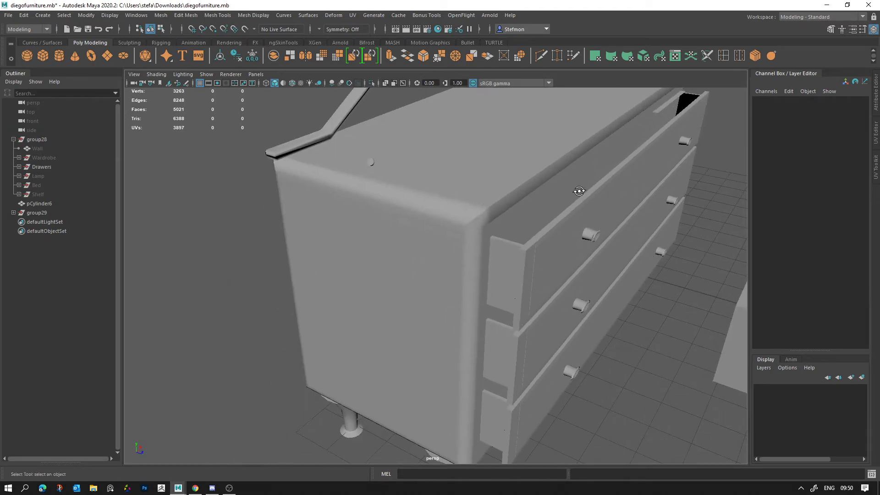
left_click_drag(579, 191, 503, 287, "alt")
right_click_drag(503, 287, 536, 312, "alt")
left_click_drag(423, 280, 449, 275, "alt")
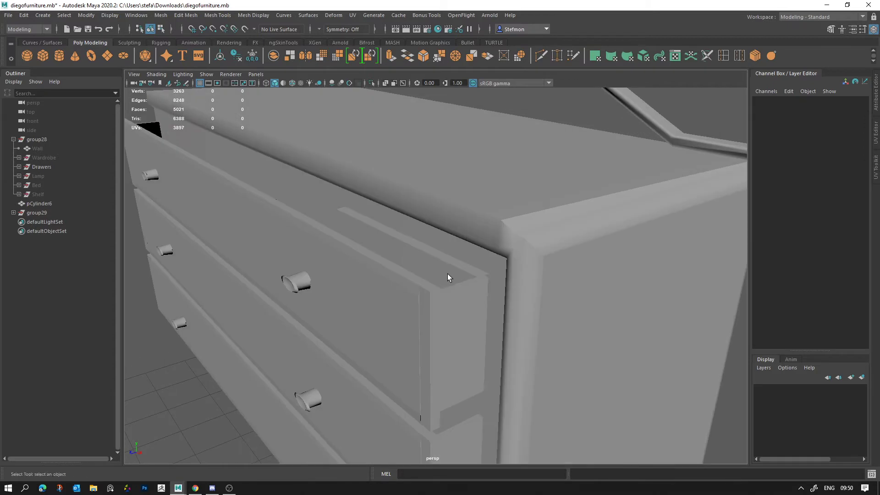
right_click_drag(514, 235, 518, 265)
left_click(513, 275)
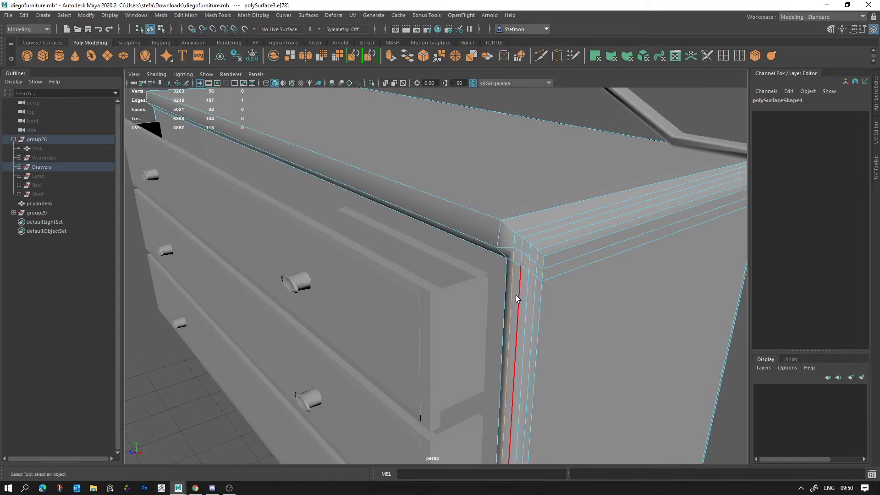
left_click(218, 16)
mouse_move(249, 17)
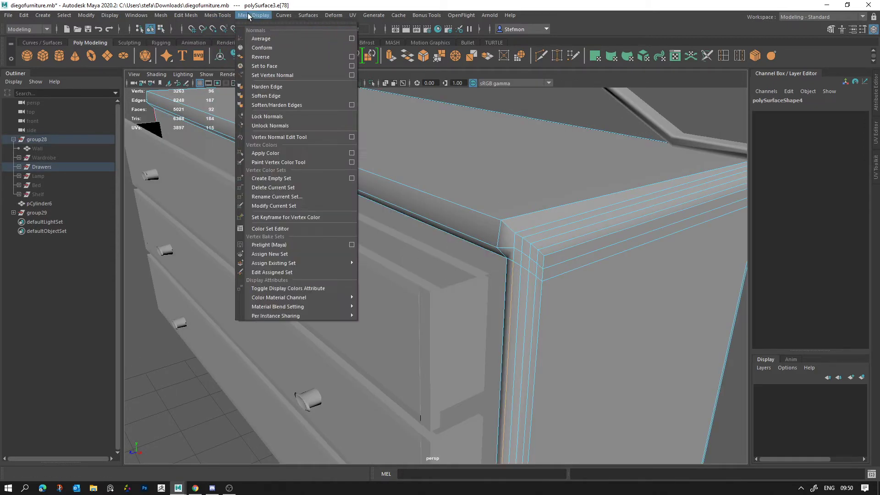
left_click(274, 96)
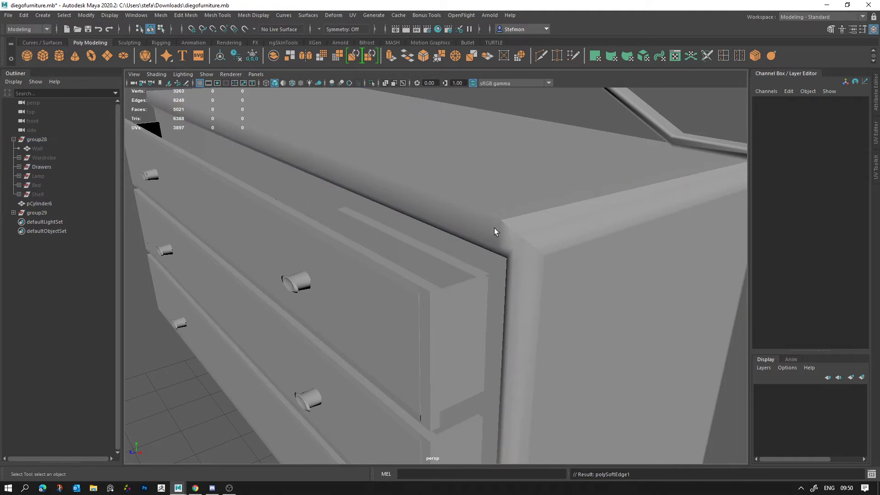
Harden the long front edges under the chest top's lip and isolate the chest body in the view
left_click(472, 236)
left_click(260, 16)
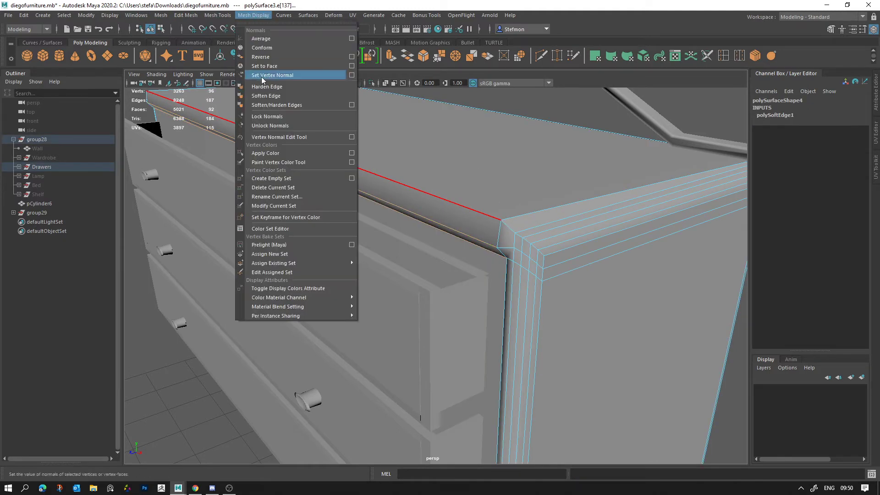
left_click(262, 87)
left_click(444, 196)
left_click_drag(444, 200, 444, 188, "alt")
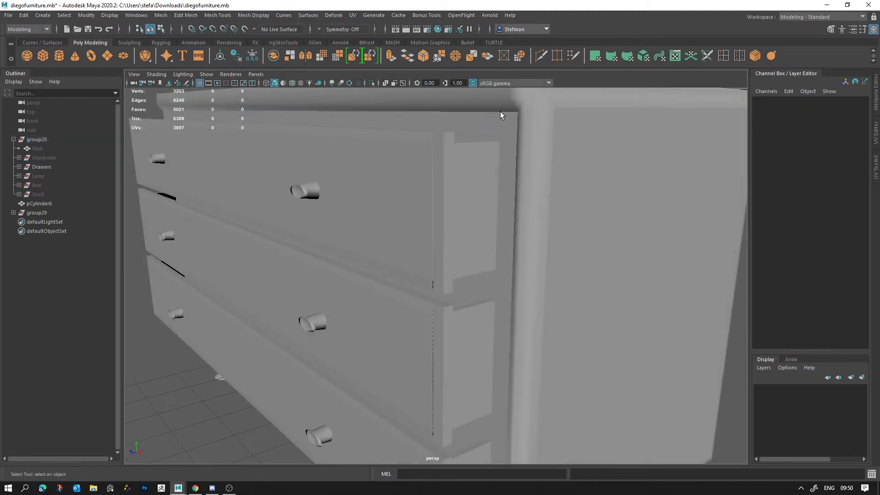
left_click(541, 161)
left_click(372, 88)
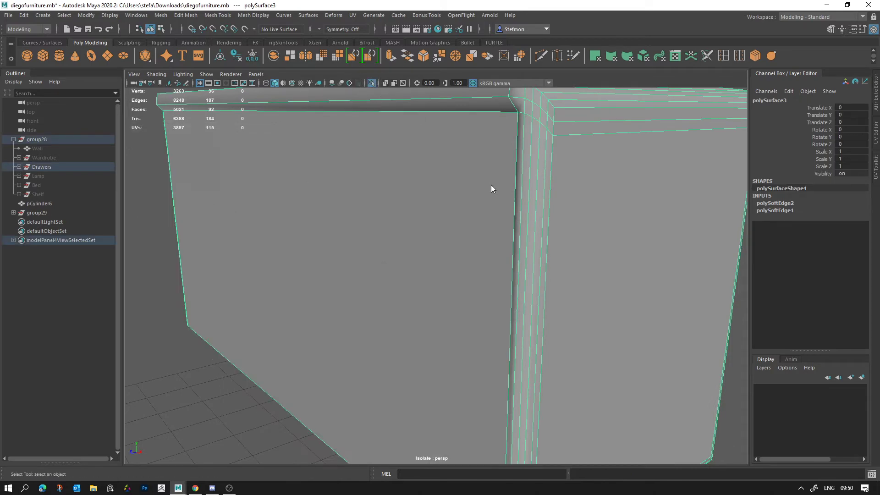
Try deleting the chest body's large front face
left_click(486, 233)
key("Delete")
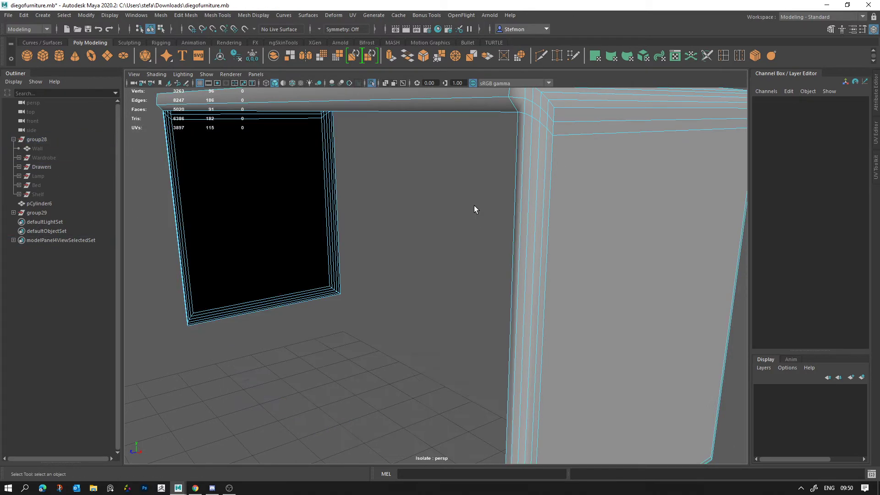
key("ctrl+z")
Delete the two edge loops running around the chest body below its top bevel, leaving out the long edges along the front lip
left_click_drag(502, 195, 545, 180, "alt")
scroll(545, 180, "down", 3)
middle_click_drag(540, 172, 413, 176, "alt")
scroll(412, 208, "up", 6)
middle_click_drag(495, 218, 499, 267, "alt")
scroll(448, 217, "down", 3)
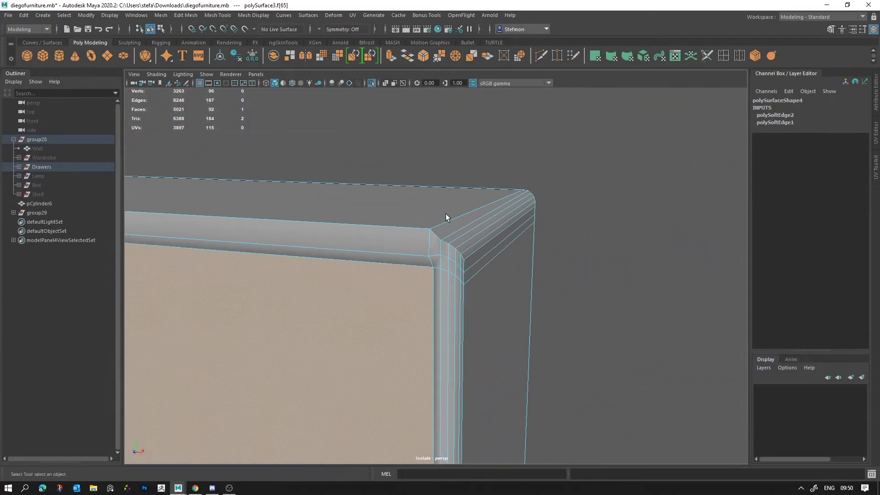
left_click_drag(446, 218, 482, 240, "alt")
right_click_drag(479, 233, 486, 177)
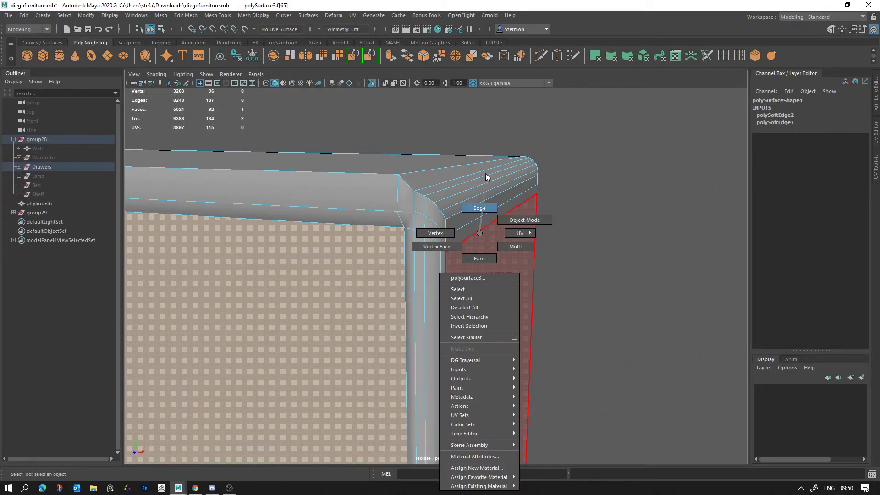
left_click(453, 238)
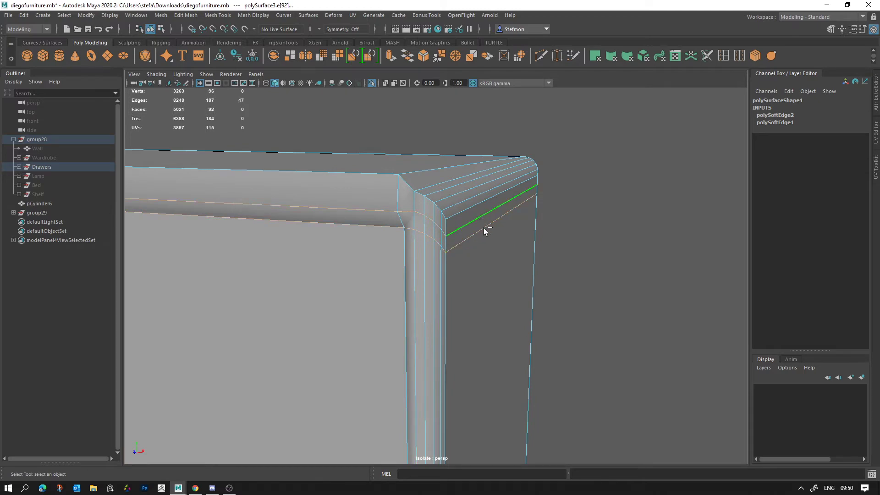
left_click_drag(485, 231, 481, 210, "alt")
right_click_drag(481, 210, 544, 244, "alt")
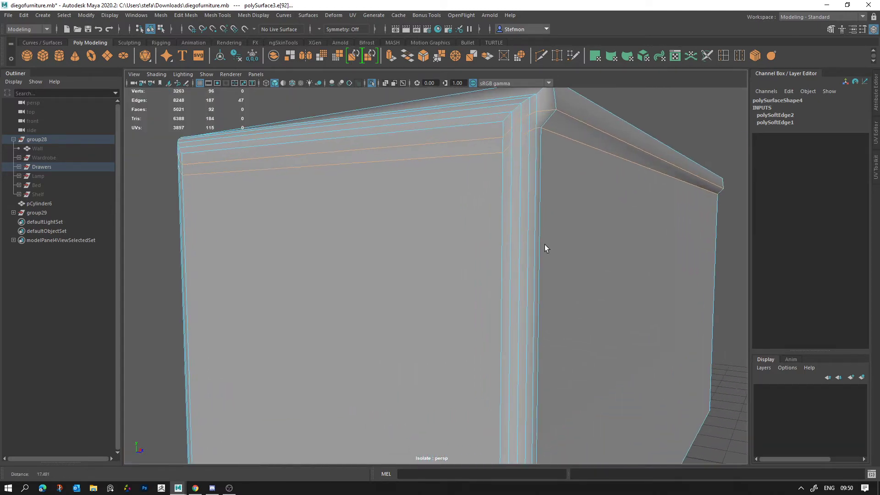
left_click_drag(581, 117, 555, 156, "alt")
left_click(487, 219, "ctrl")
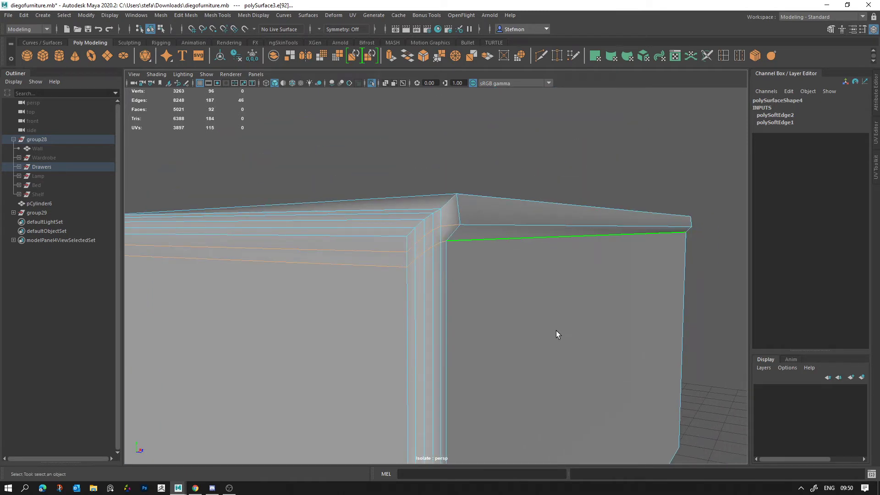
key("ctrl+Delete")
key("ctrl+z")
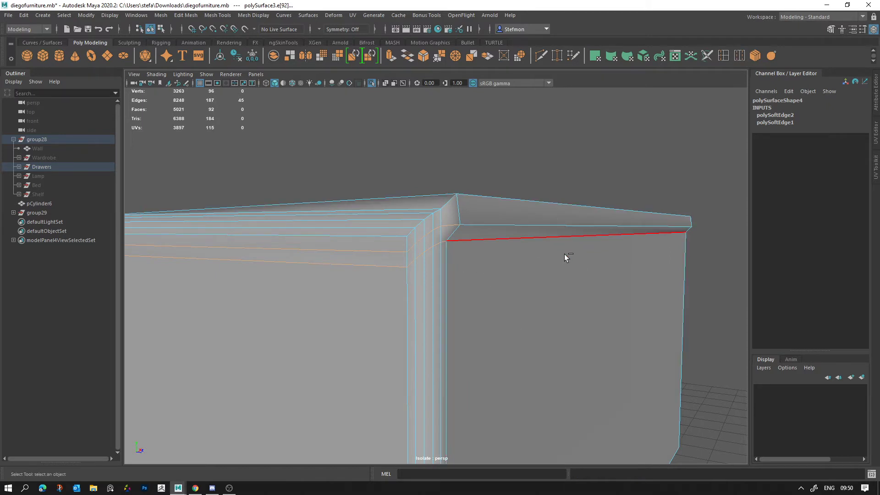
key("ctrl+Delete")
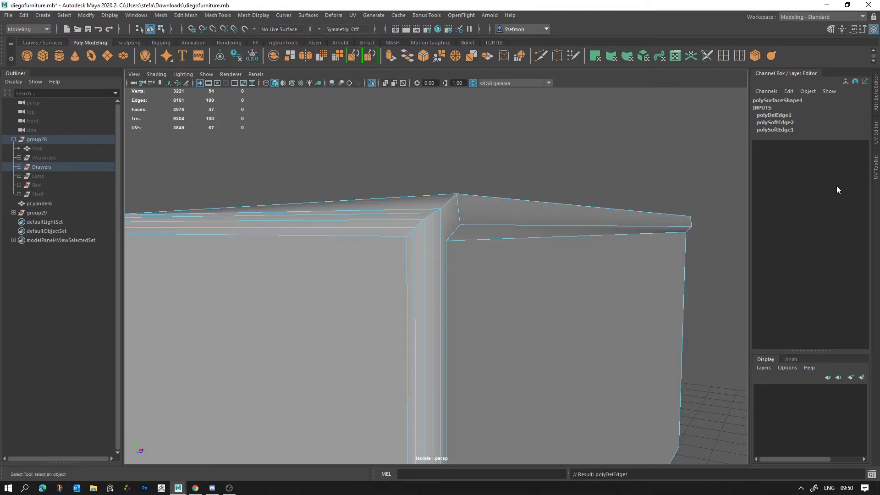
Cut an edge joining the lip's lower corner vertex to the neighbouring bevel vertex at both upper front corners of the chest body
left_click(545, 56)
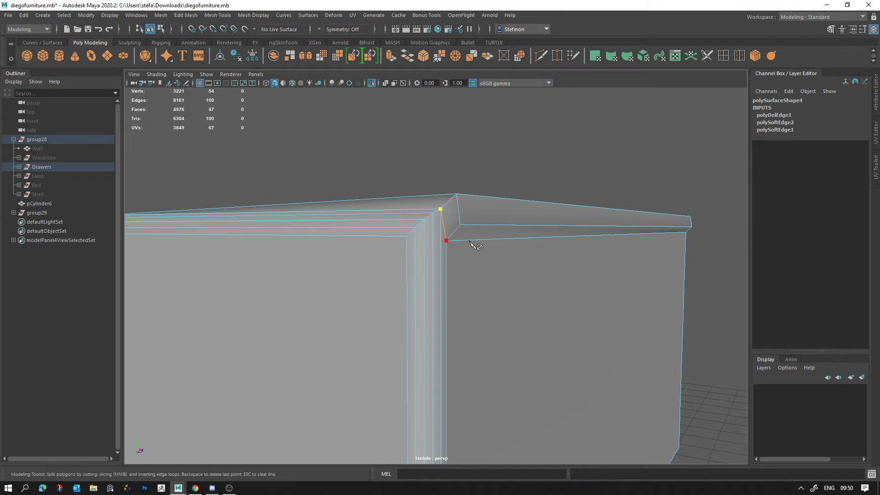
right_click(573, 264)
left_click_drag(667, 244, 399, 230, "alt")
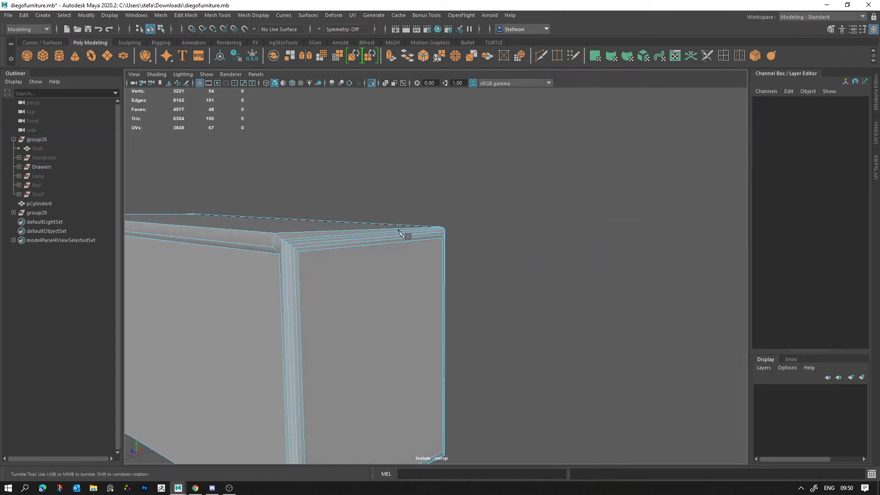
right_click_drag(402, 233, 535, 256, "alt")
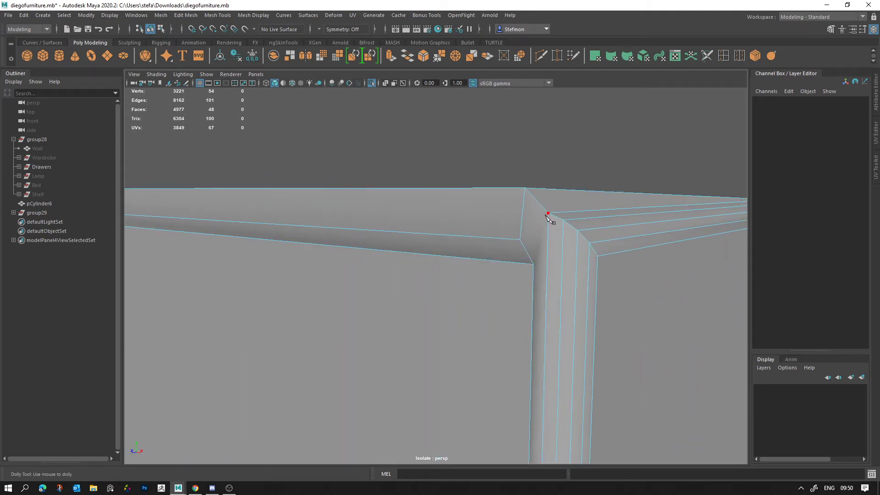
left_click(534, 265)
right_click(543, 253)
left_click(563, 220)
key("q")
Examine the shading and wireframe around the chest body's recut front corners
right_click_drag(620, 271, 458, 215, "alt")
left_click(489, 337)
middle_click_drag(496, 328, 475, 259, "alt")
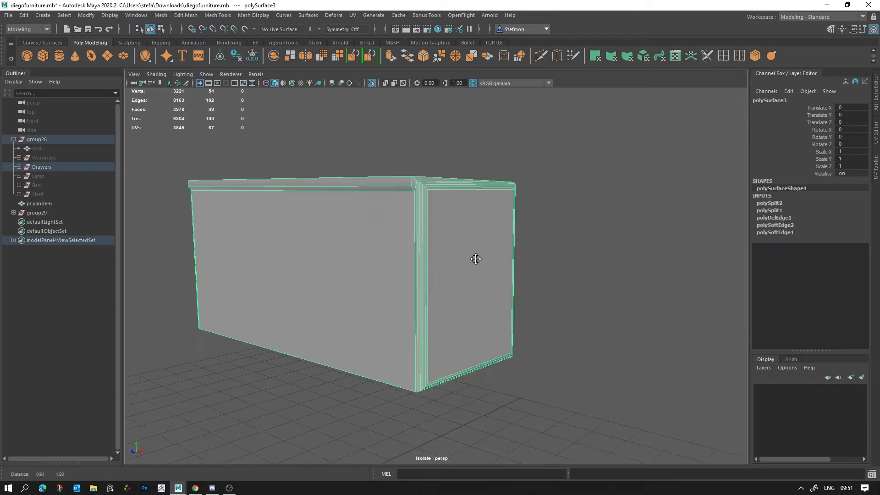
left_click(545, 250)
left_click_drag(474, 254, 459, 299, "alt")
right_click_drag(460, 299, 627, 326, "alt")
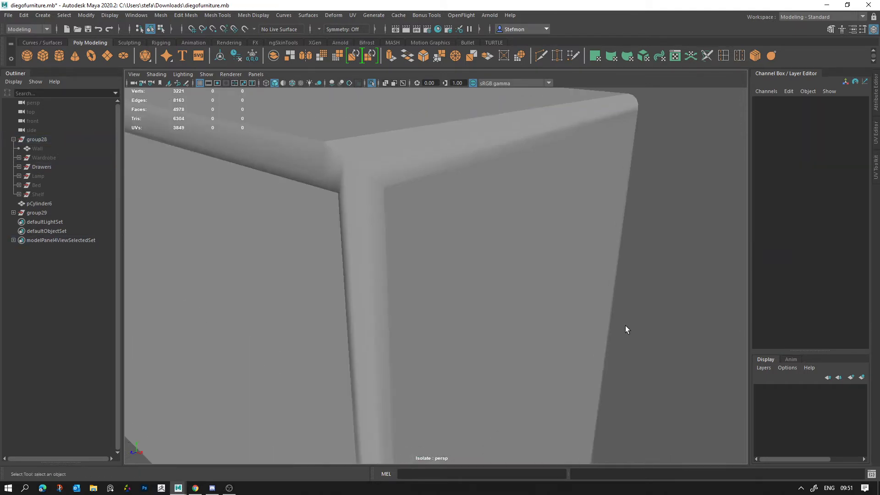
middle_click_drag(503, 330, 514, 132, "alt")
left_click(441, 280)
middle_click_drag(392, 246, 422, 418, "alt")
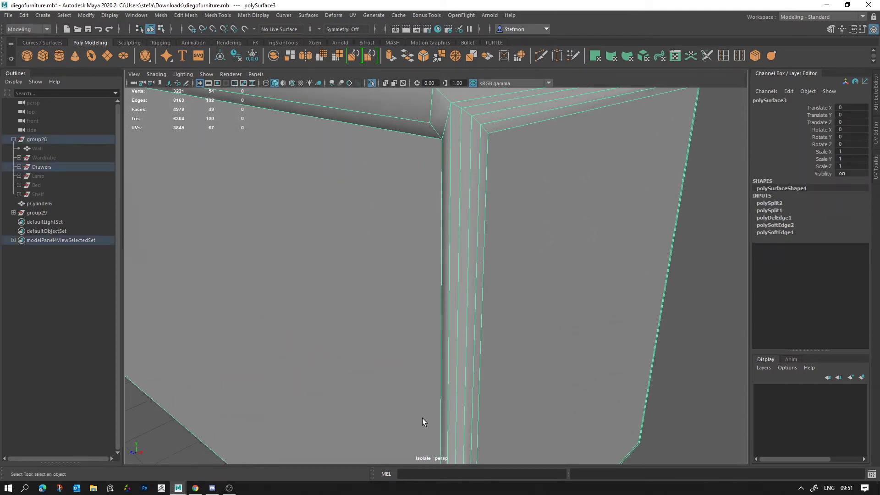
Try deleting alternate edge loops from the rounded bevel around the chest body's side
left_click_drag(422, 418, 508, 340, "alt")
middle_click_drag(507, 335, 393, 385, "alt")
right_click_drag(393, 385, 477, 360, "alt")
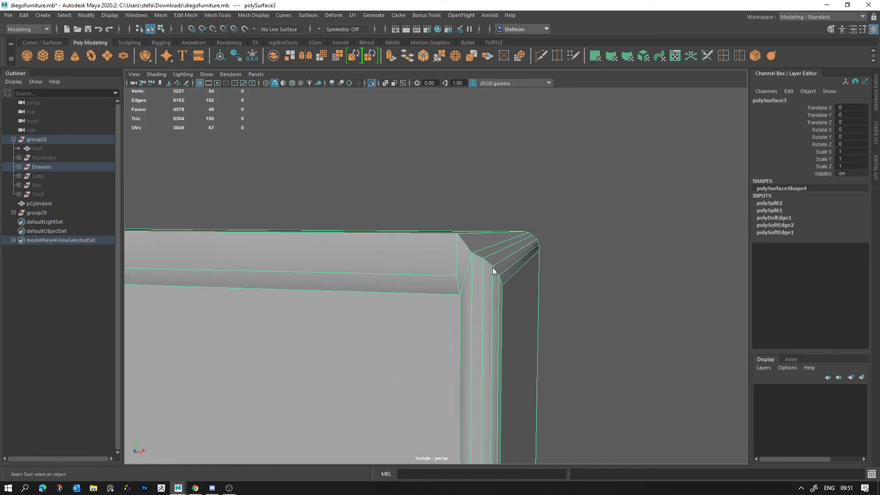
right_click_drag(493, 270, 489, 229)
left_click(493, 257)
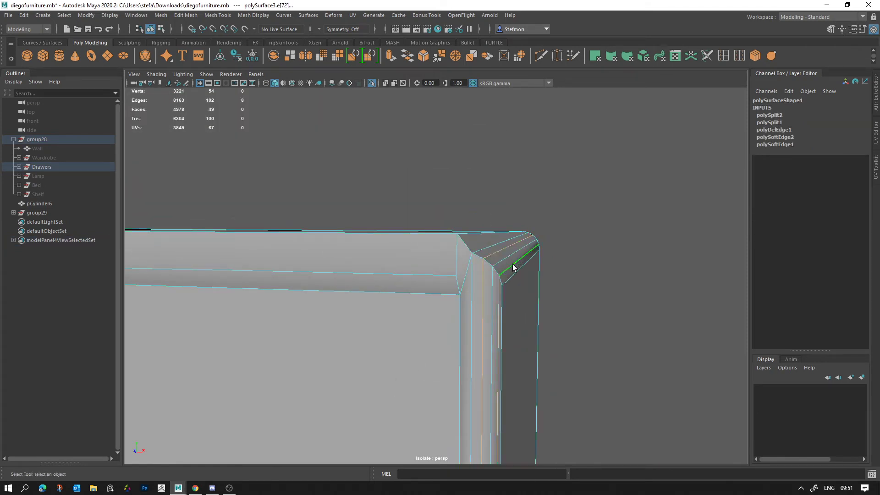
key("Delete")
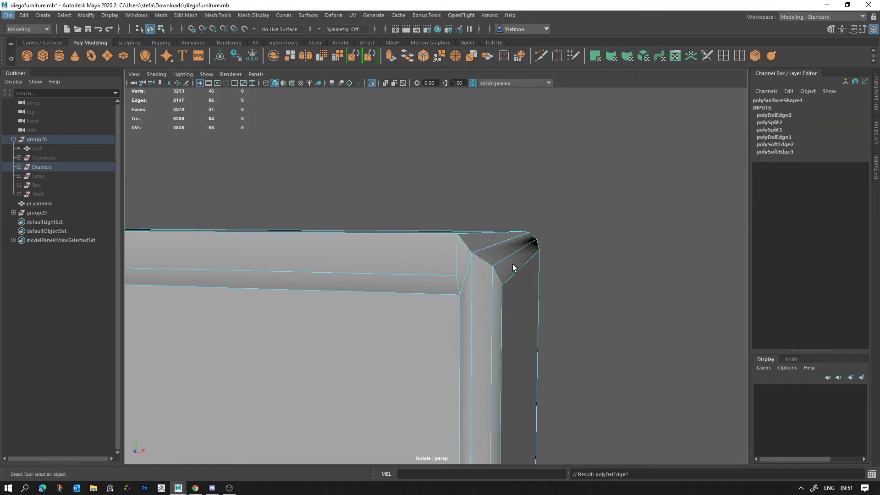
key("ctrl+z")
key("ctrl+Delete")
key("F8")
Harden the long upper edge above the open back and the edges where the rounded bevels meet the flat side panels
right_click_drag(513, 264, 412, 191, "alt")
left_click(475, 183)
left_click(499, 183)
left_click_drag(412, 190, 324, 197, "alt")
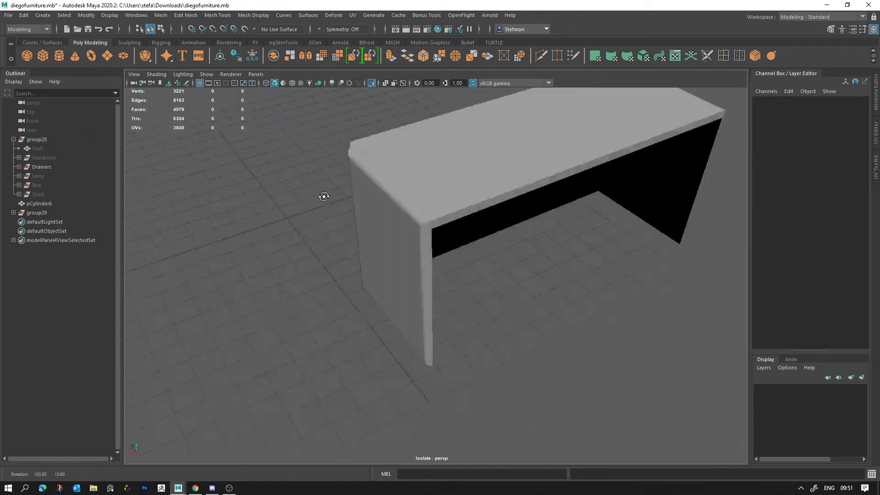
right_click_drag(324, 196, 407, 154, "alt")
left_click_drag(407, 155, 432, 252, "alt")
left_click(433, 244)
right_click_drag(441, 242, 441, 212)
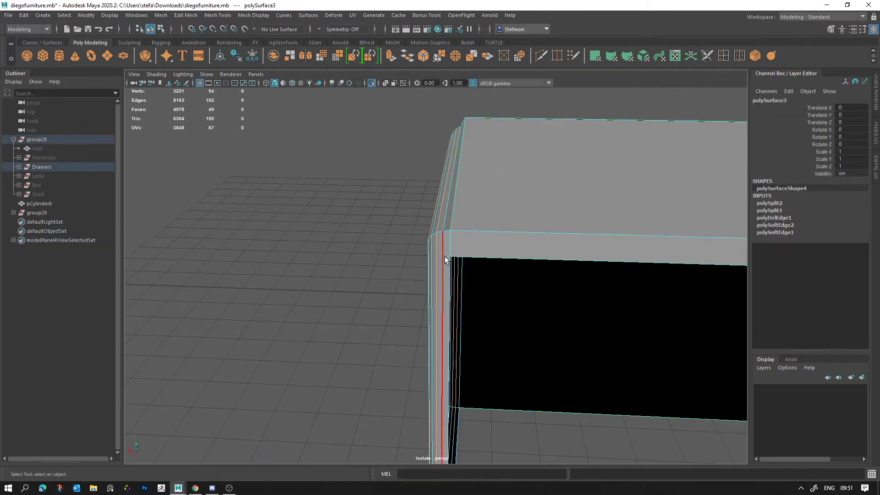
left_click_drag(445, 230, 506, 237, "alt")
left_click(507, 238)
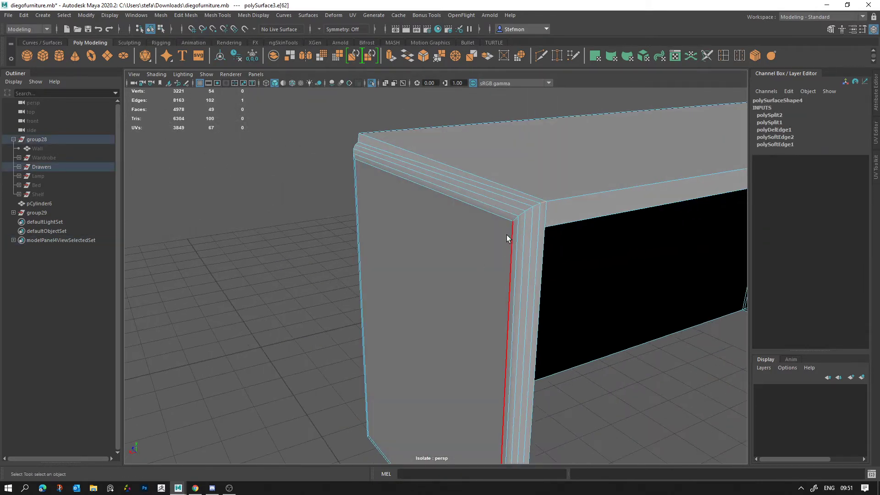
left_click_drag(671, 258, 183, 208, "alt")
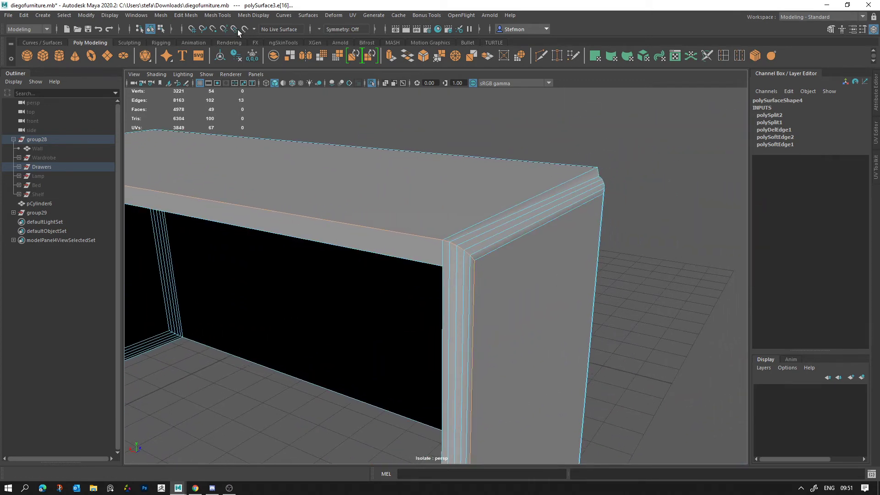
left_click(254, 15)
left_click(270, 86)
Scale the narrow rim face above the chest body's open back along a single axis
right_click(376, 234)
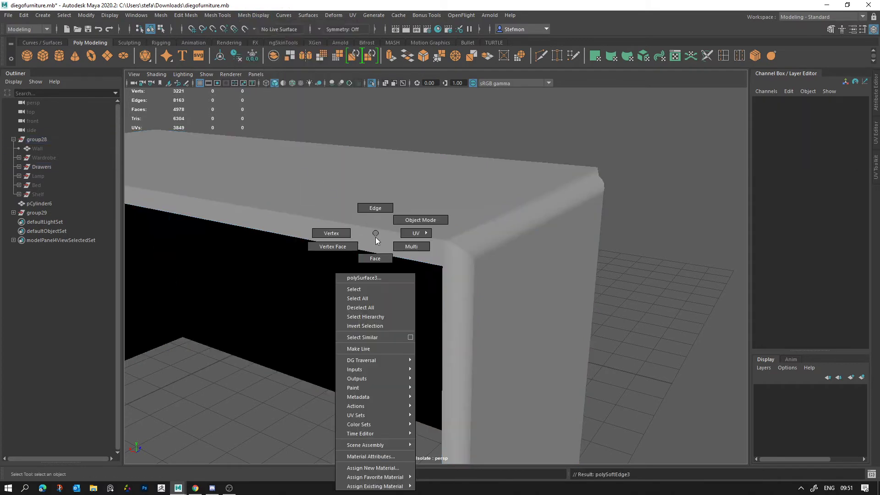
right_click_drag(376, 238, 375, 257)
left_click(370, 242)
key("r")
left_click_drag(357, 288, 484, 268, "alt")
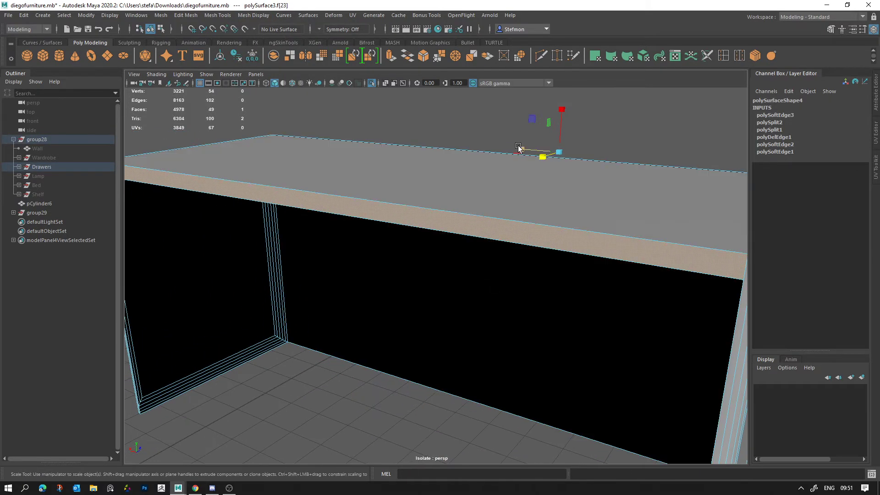
left_click_drag(518, 146, 521, 148)
scroll(576, 263, "down", 4)
left_click_drag(576, 263, 487, 192, "alt")
left_click(482, 316)
left_click_drag(481, 316, 560, 295, "alt")
left_click(603, 189)
left_click_drag(603, 188, 543, 196, "alt")
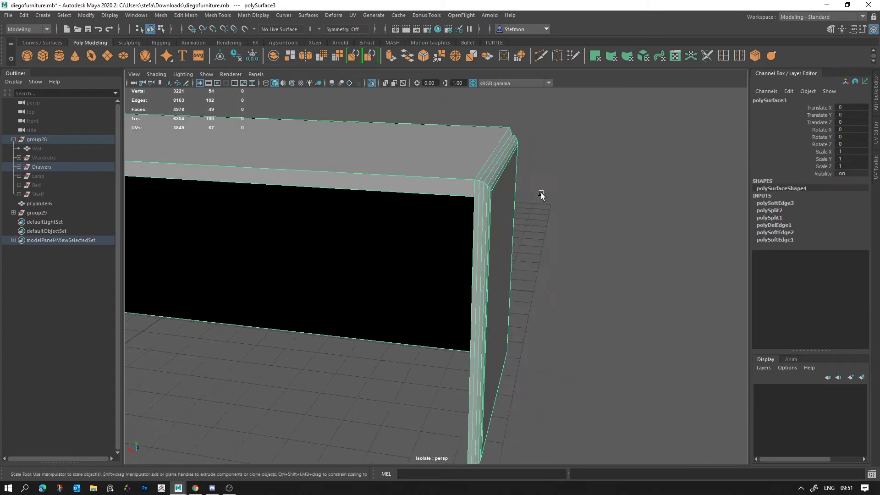
Examine the vertices along the rear corner bevel from the top of the chest body down to its lower end
right_click_drag(542, 195, 651, 259, "alt")
left_click_drag(651, 259, 611, 281, "alt")
right_click_drag(542, 214, 532, 271)
left_click(552, 240)
key("q")
left_click(516, 239)
middle_click_drag(536, 269, 554, 128, "alt")
right_click_drag(428, 367, 469, 406, "alt")
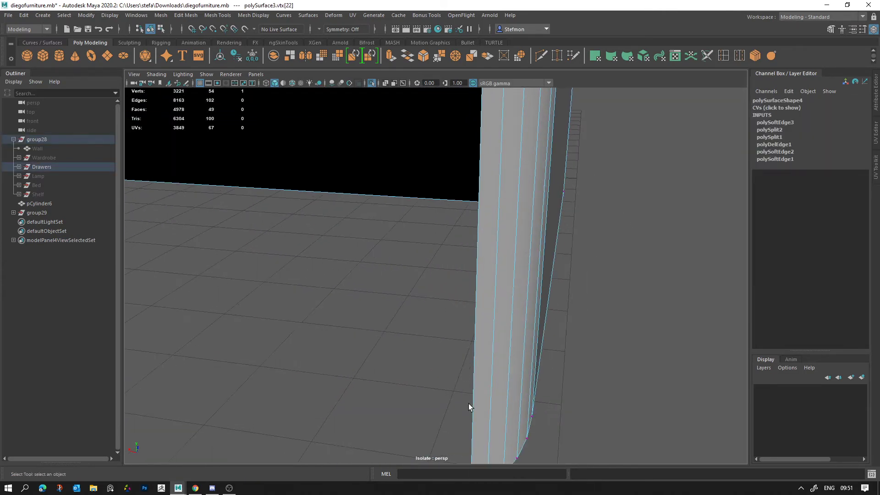
middle_click_drag(495, 410, 498, 358, "alt")
right_click_drag(529, 359, 519, 154, "alt")
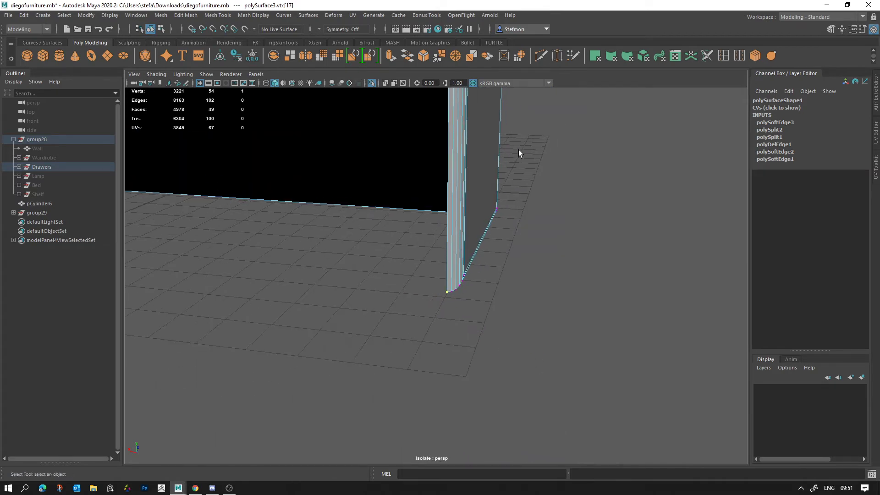
middle_click_drag(518, 153, 518, 377, "alt")
right_click_drag(518, 377, 540, 351)
left_click(422, 260)
Cut an edge from one upper corner of the open back to the neighbouring vertex on the rounded bevel
right_click_drag(422, 260, 520, 292, "alt")
left_click_drag(632, 296, 504, 104, "alt")
middle_click_drag(376, 163, 382, 217, "alt")
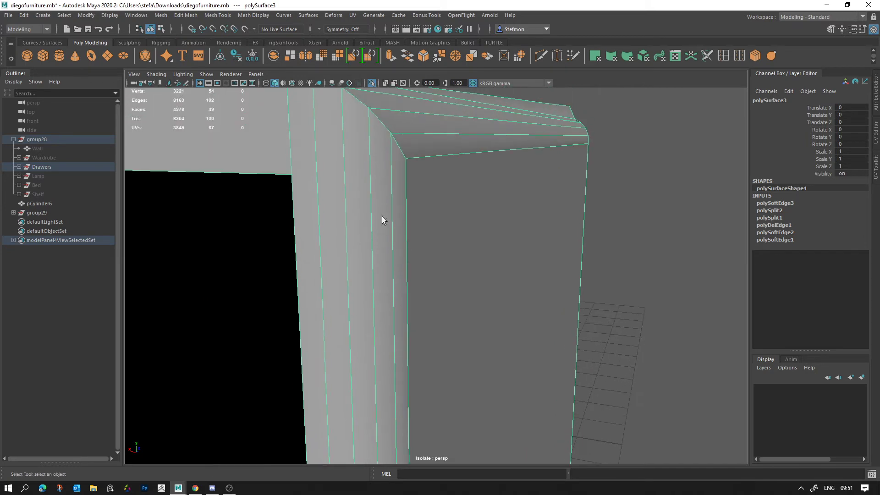
left_click_drag(348, 189, 431, 181, "alt")
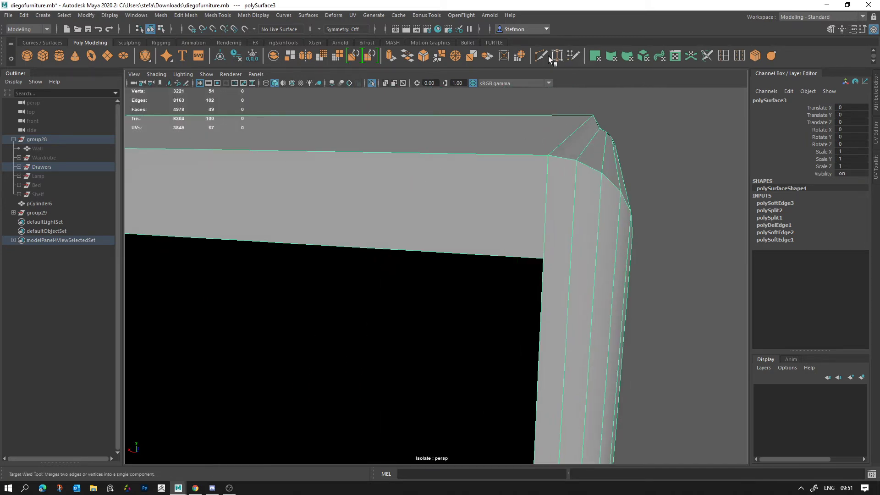
key("ctrl+shift+x")
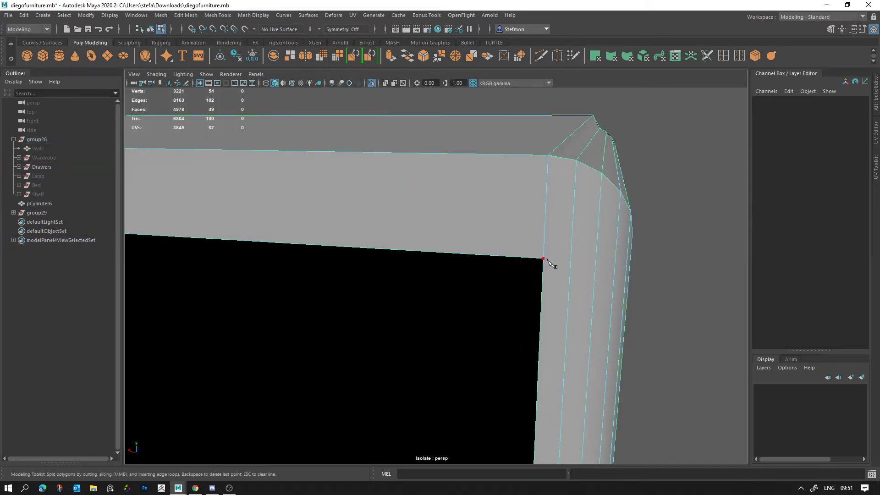
right_click(579, 160)
Make the matching cut from the open back's opposite upper corner to its neighbouring bevel vertex
right_click_drag(650, 325, 446, 257, "alt")
middle_click_drag(445, 258, 510, 253, "alt")
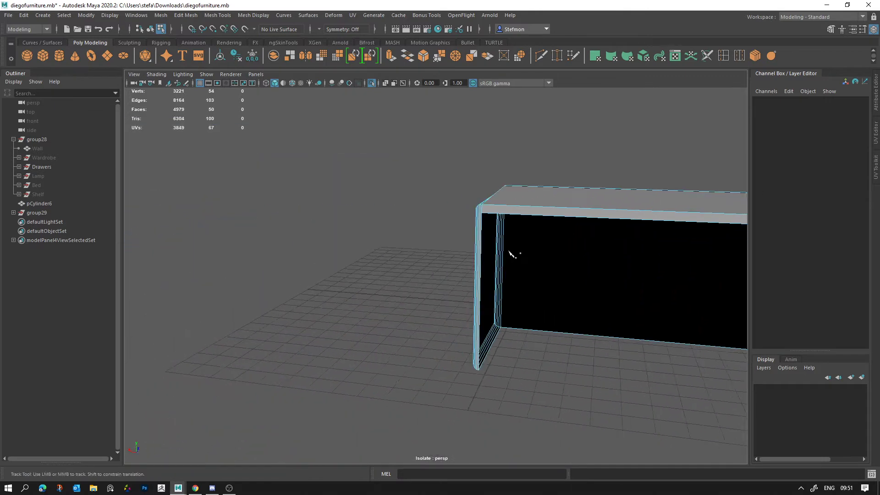
left_click_drag(510, 252, 568, 263, "alt")
middle_click_drag(525, 243, 442, 255, "alt")
right_click_drag(442, 255, 692, 293, "alt")
middle_click_drag(511, 231, 498, 324, "alt")
right_click_drag(458, 273, 577, 293, "alt")
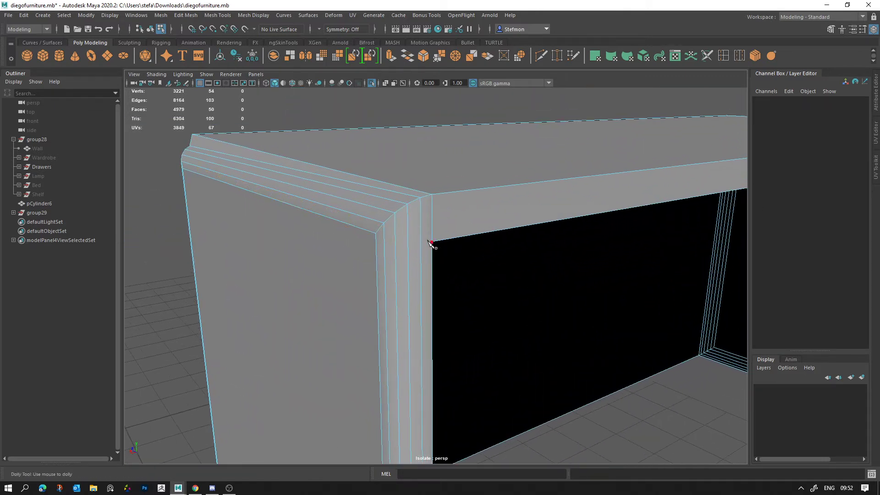
right_click(572, 294)
key("q")
left_click(569, 293)
Inspect the repaired chest body from several sides, both isolated and together with its drawers
right_click_drag(569, 293, 383, 213, "alt")
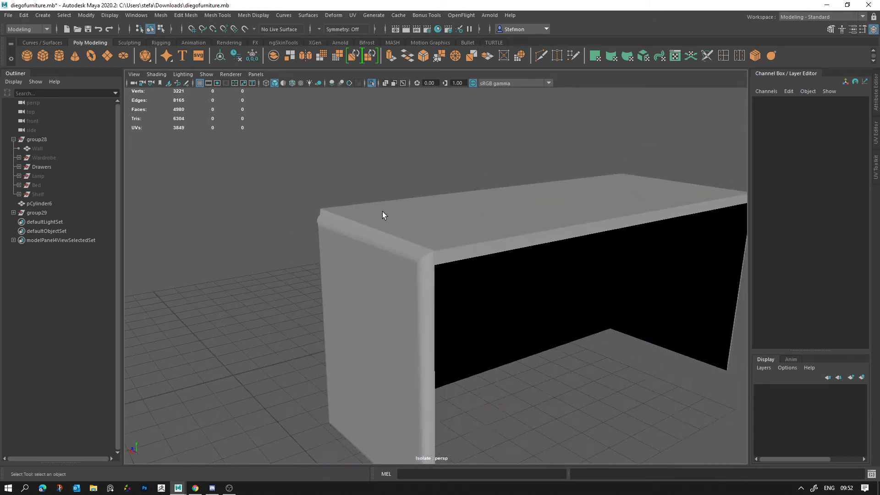
left_click_drag(384, 215, 443, 274, "alt")
left_click_drag(333, 307, 261, 293, "alt")
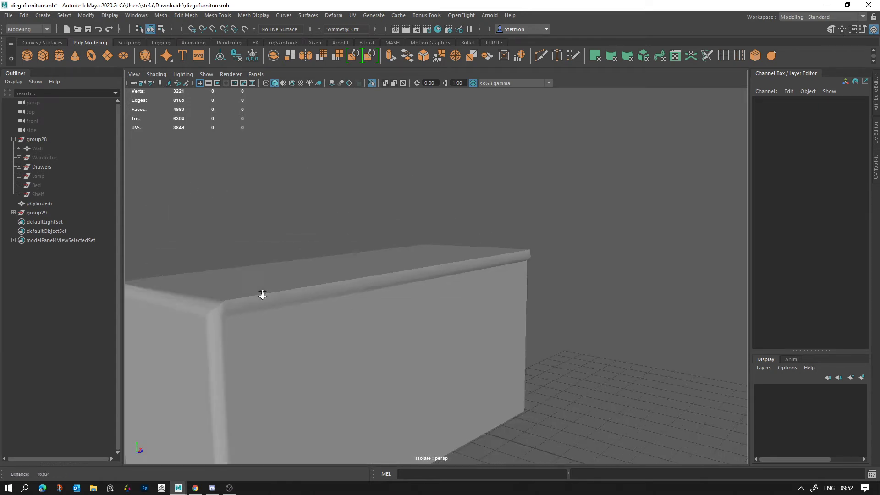
right_click_drag(260, 293, 356, 307, "alt")
middle_click_drag(356, 306, 422, 272, "alt")
left_click(372, 83)
right_click_drag(380, 106, 530, 273, "alt")
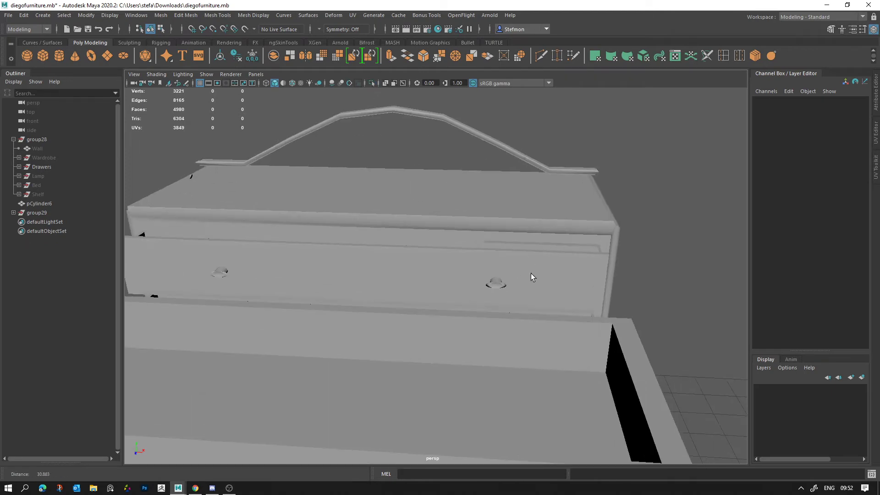
left_click_drag(508, 208, 435, 197, "alt")
left_click(497, 241)
left_click_drag(391, 160, 393, 188, "alt")
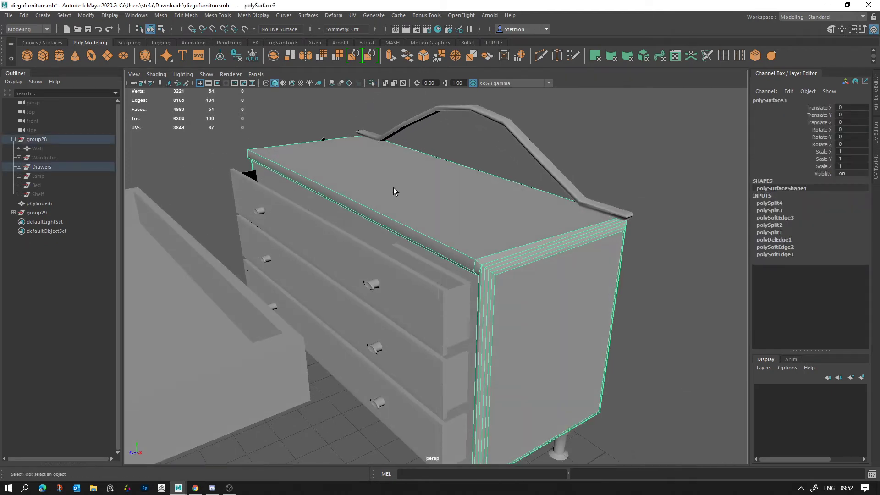
Isolate the chest body and insert two horizontal and two vertical edge loops framing a wide panel across its upper front
left_click(372, 84)
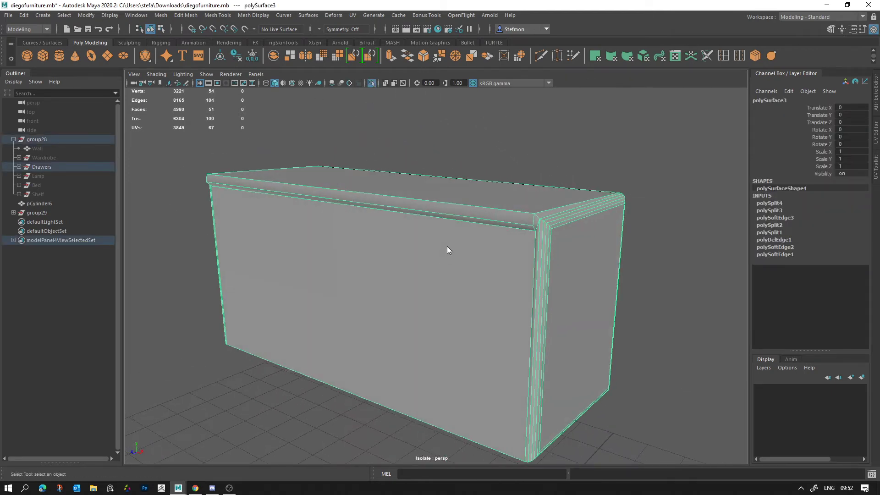
right_click_drag(447, 246, 446, 257)
left_click(439, 257)
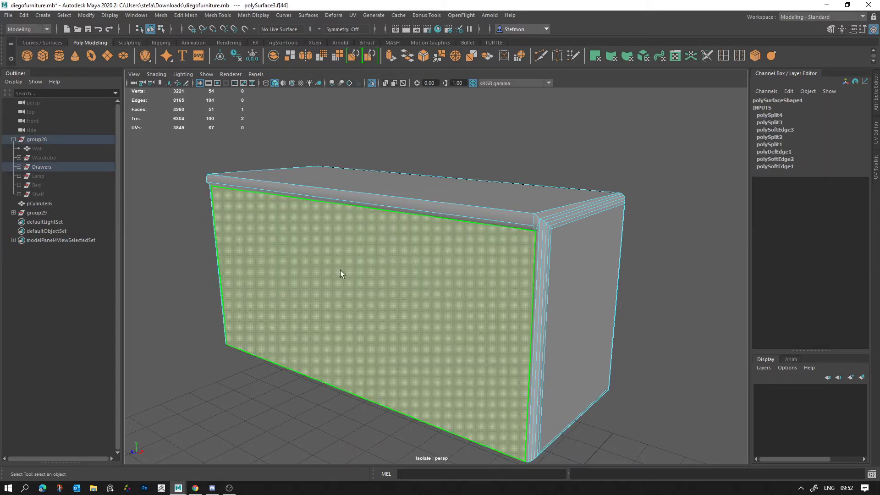
left_click_drag(359, 274, 382, 274, "alt")
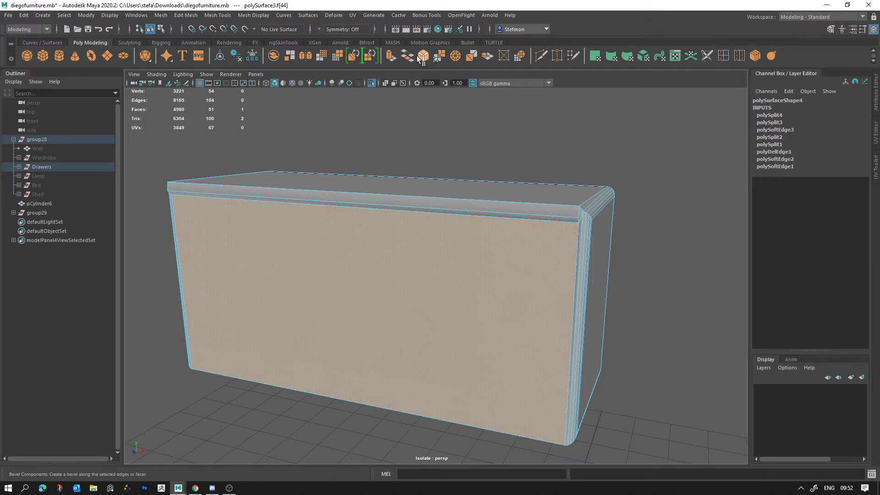
left_click(724, 56)
left_click(579, 240)
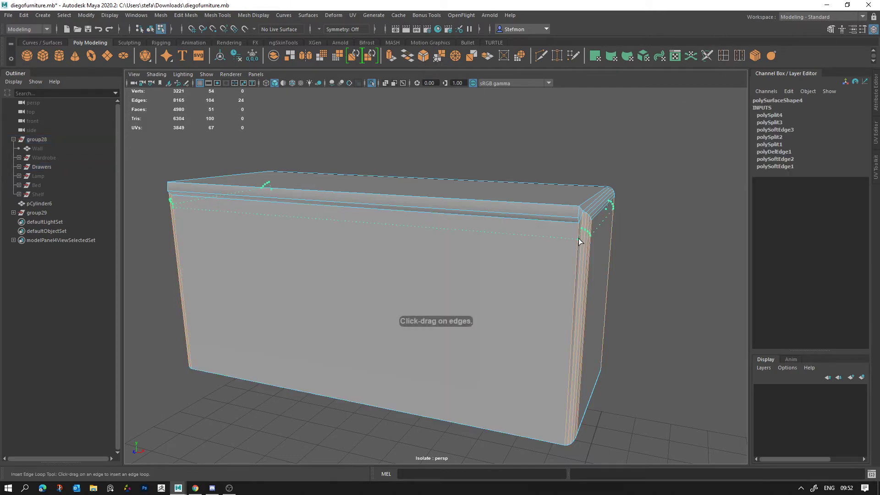
left_click(577, 293)
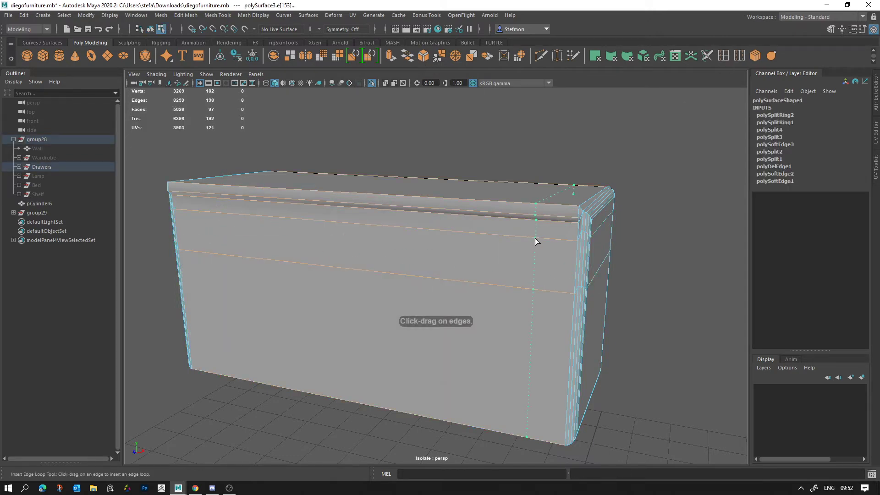
left_click(536, 240)
left_click_drag(536, 239, 298, 248, "alt")
left_click(283, 238)
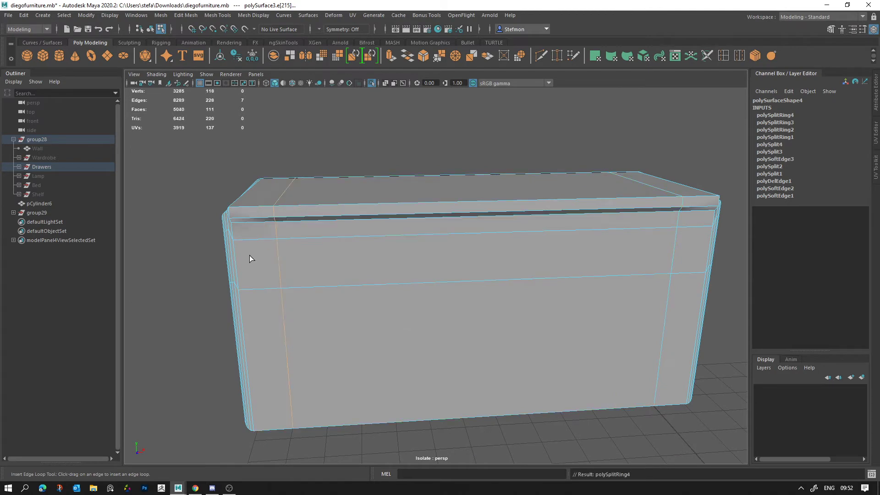
Extrude the framed front panel inward to form a drawer recess in the chest body
key("q")
right_click_drag(488, 234, 488, 265)
left_click(468, 265)
left_click_drag(468, 265, 409, 283, "alt")
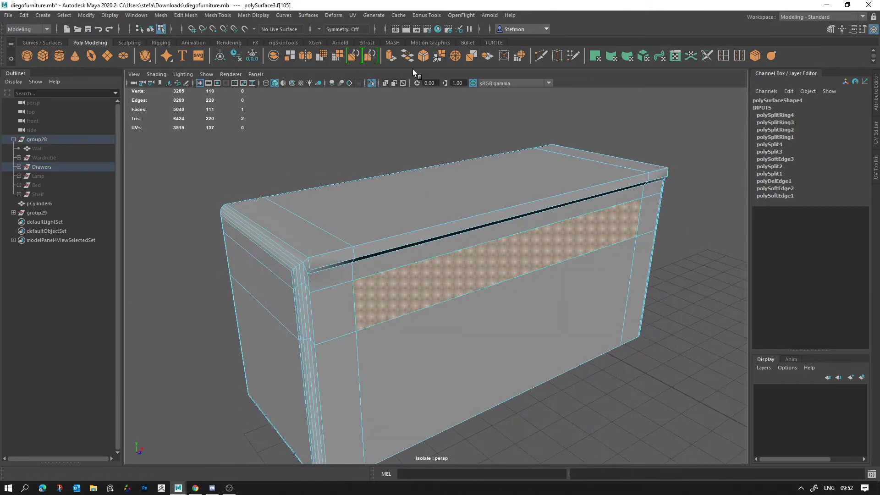
left_click(391, 58)
left_click_drag(697, 284, 577, 271)
key("F8")
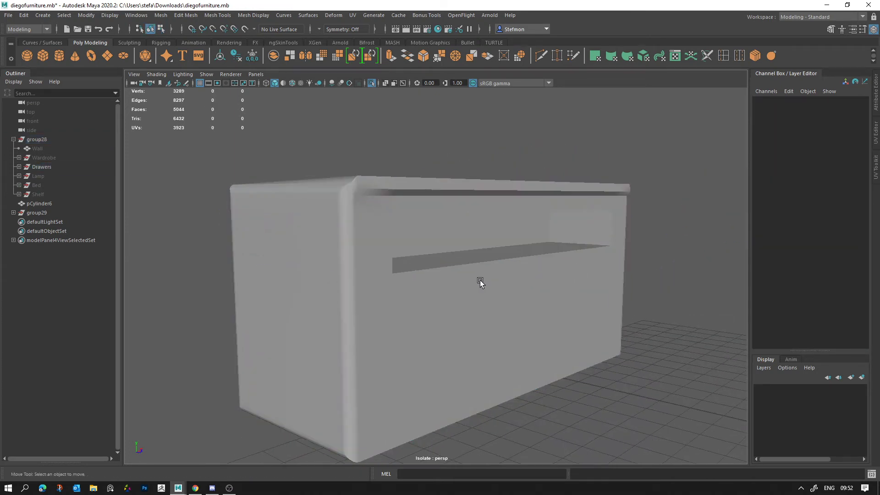
Delete the two horizontal and two vertical edge loops around the chest body's front recess, keeping the recess itself
left_click(403, 300)
left_click_drag(392, 284, 366, 271, "alt")
left_click_drag(418, 282, 373, 246, "alt")
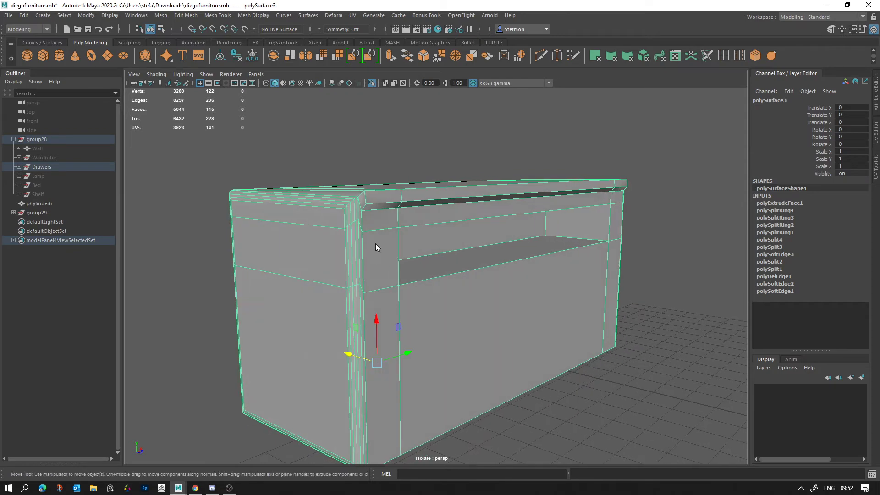
key("F10")
double_click(373, 231)
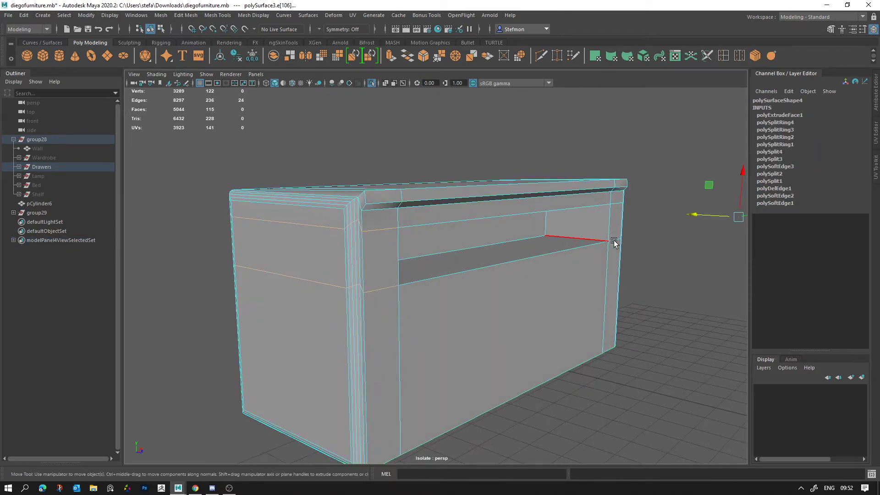
left_click_drag(614, 242, 724, 232, "alt")
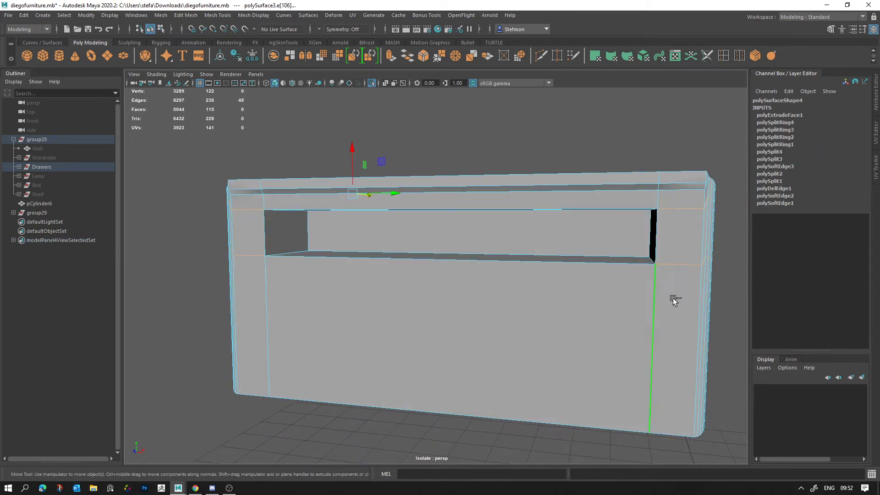
double_click(658, 202, "shift")
left_click_drag(412, 213, 498, 247, "alt")
left_click(331, 328, "shift")
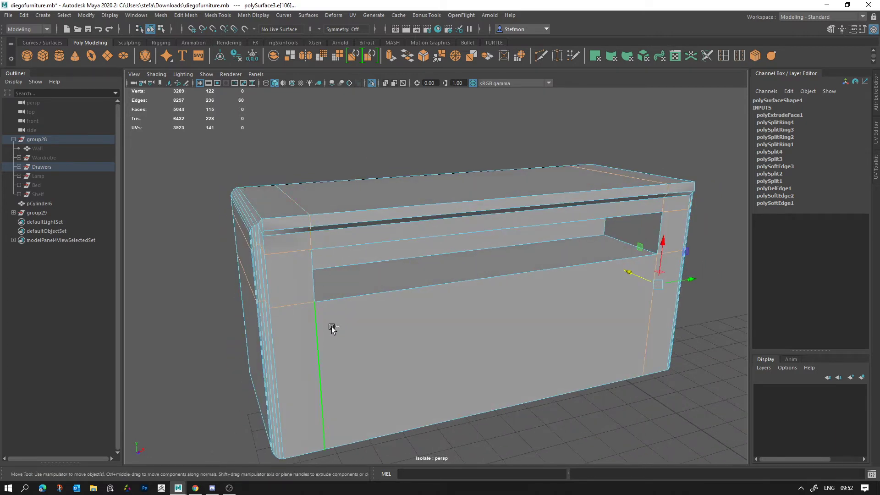
key("Delete")
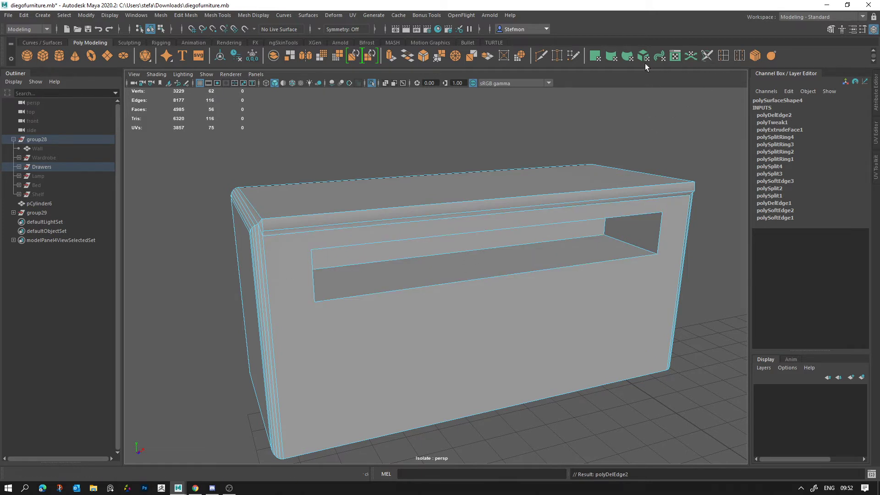
left_click(533, 58)
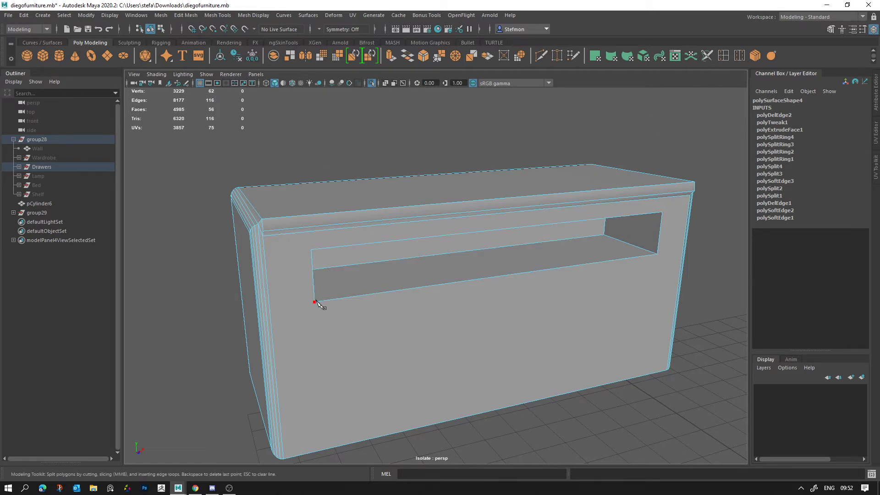
left_click(314, 302)
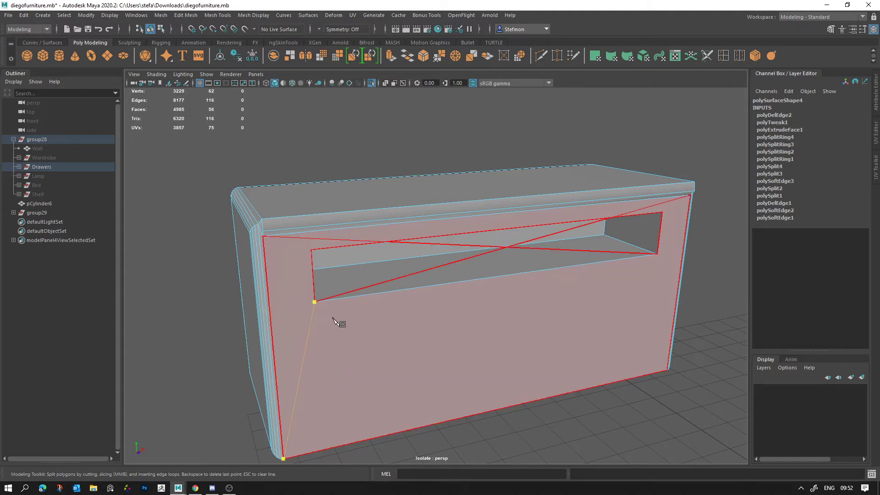
key("Escape")
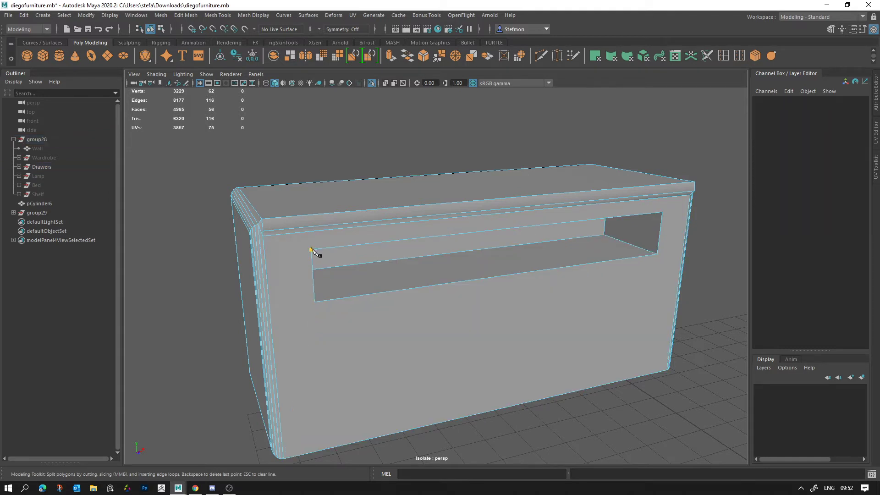
left_click(264, 236)
key("Escape")
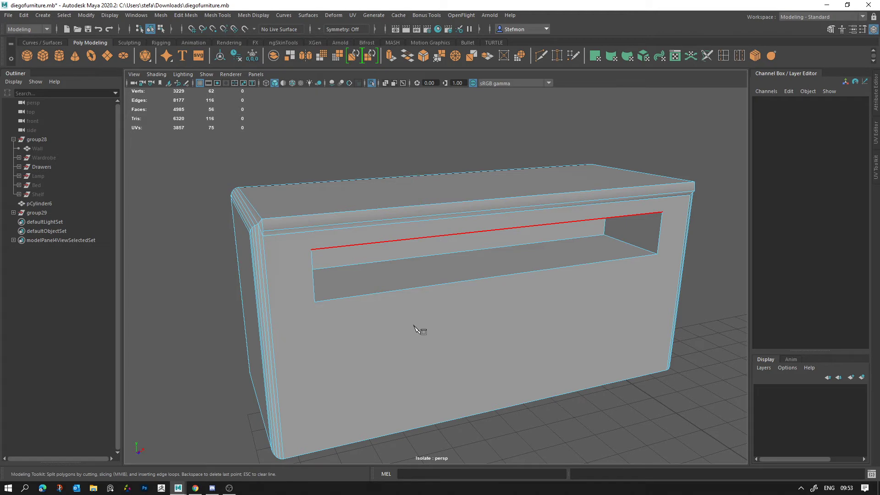
Delete the large front face surrounding the drawer recess on the chest body
left_click(429, 284, "ctrl")
right_click_drag(428, 311, 438, 266)
left_click(414, 353)
key("Delete")
left_click_drag(408, 318, 421, 312, "alt")
Select all five faces of the recess box and delete all construction history in the scene
right_click_drag(375, 233, 377, 200)
left_click(374, 222)
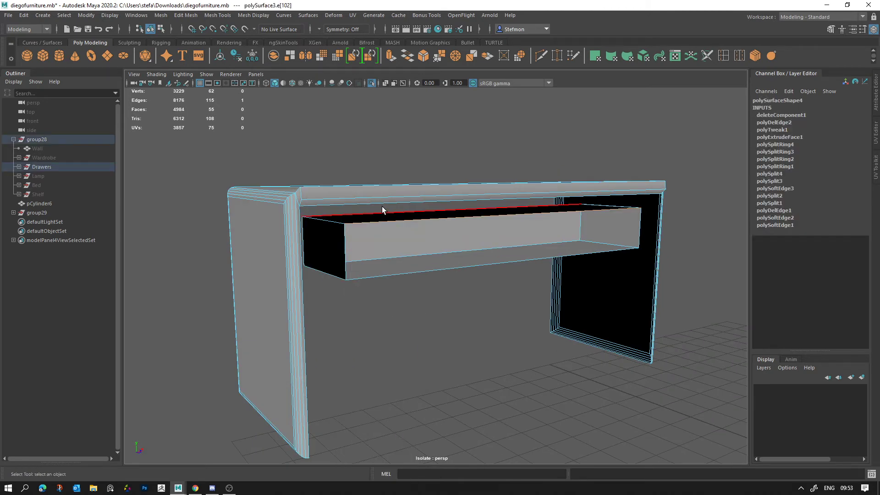
left_click(436, 238)
right_click_drag(436, 235, 439, 257)
left_click(441, 241)
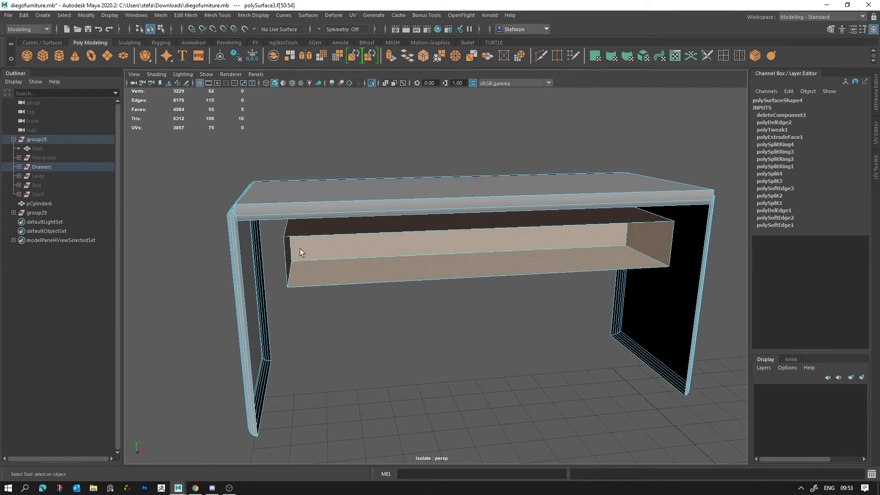
left_click_drag(300, 249, 352, 261, "alt")
left_click(23, 15)
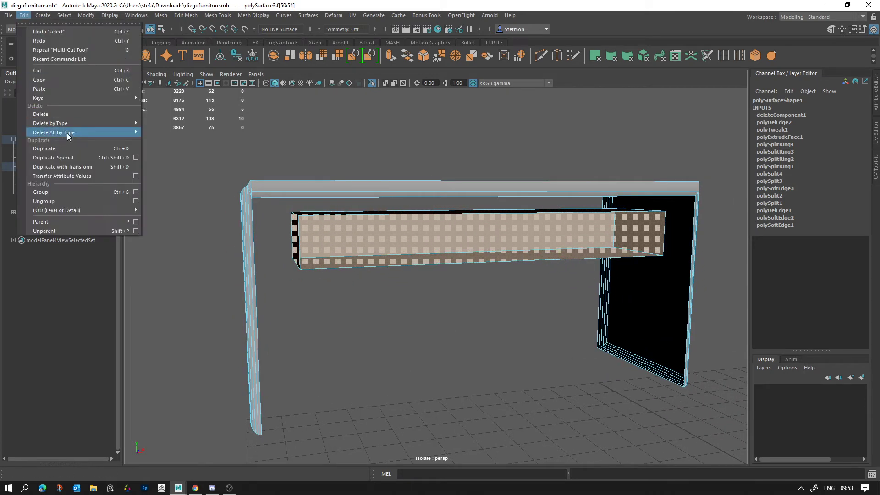
mouse_move(114, 132)
left_click(192, 132)
left_click(373, 133)
Extract the selected recess box faces from the chest body as a separate object
double_click(388, 254)
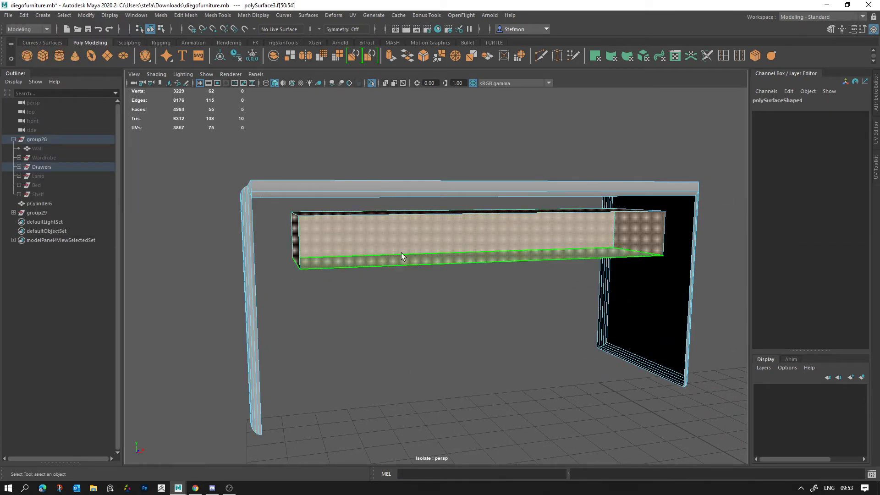
left_click_drag(401, 253, 412, 290, "alt")
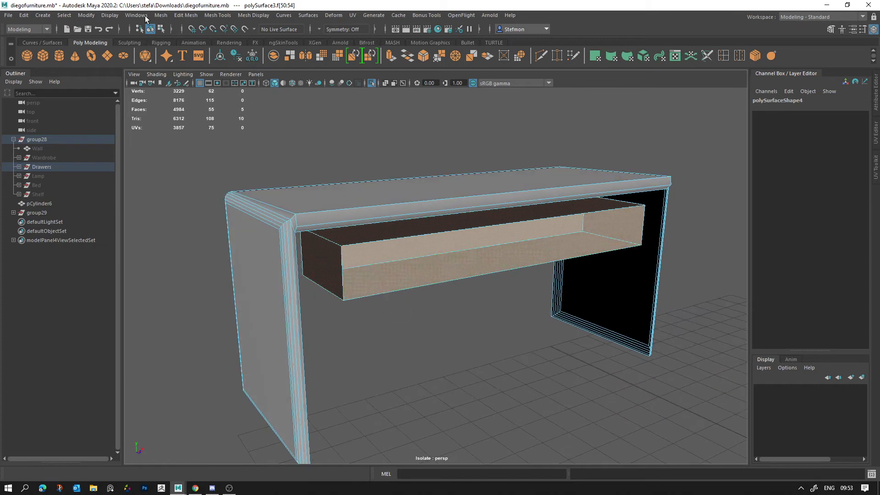
left_click(185, 15)
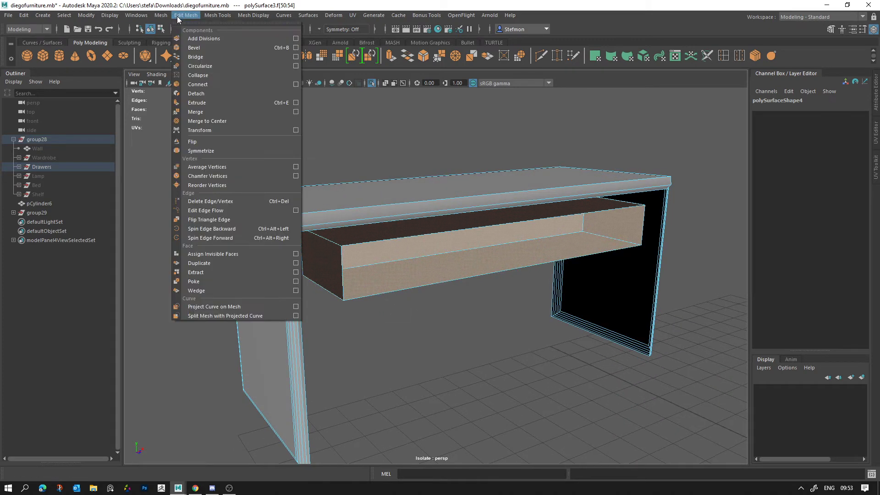
left_click(196, 272)
left_click(399, 353)
left_click(384, 265)
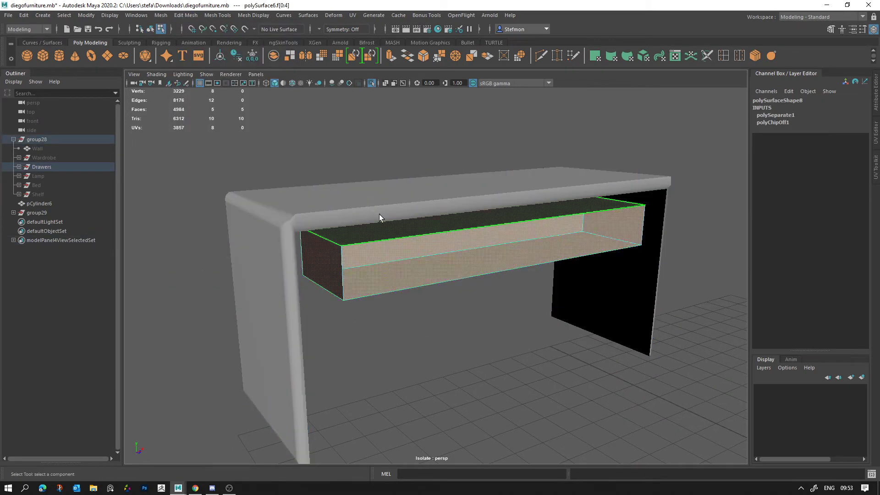
right_click_drag(364, 260, 394, 227)
left_click(469, 410)
left_click(404, 259)
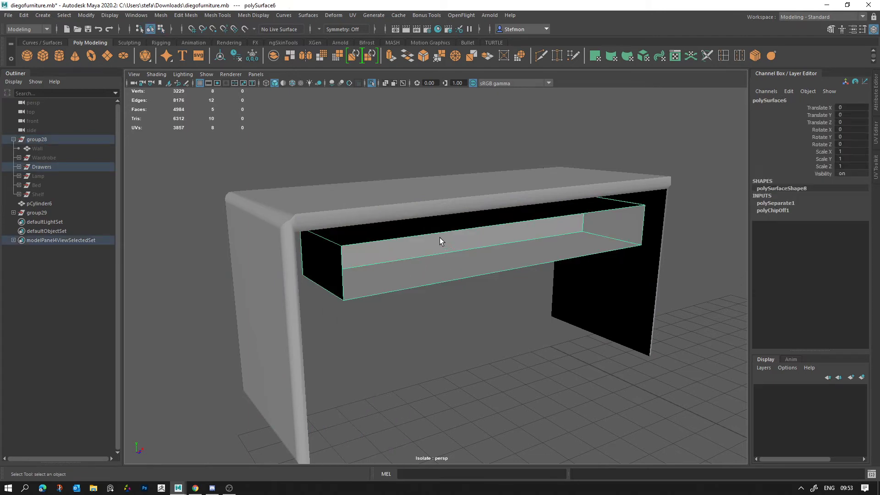
Duplicate the recess box twice, stacking the copies evenly below it with the lowest at Translate Y -3.529
left_click_drag(475, 287, 457, 261, "alt")
key("ctrl+d")
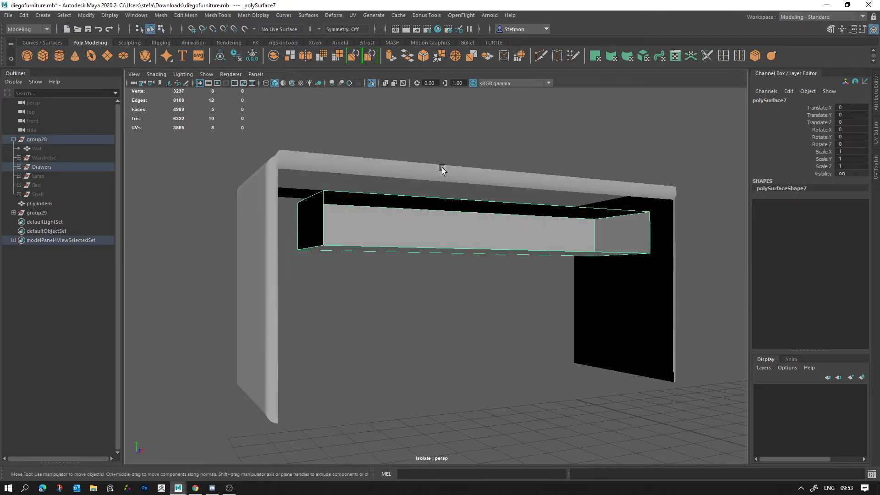
scroll(532, 300, "down", 5)
key("d")
left_click(459, 257)
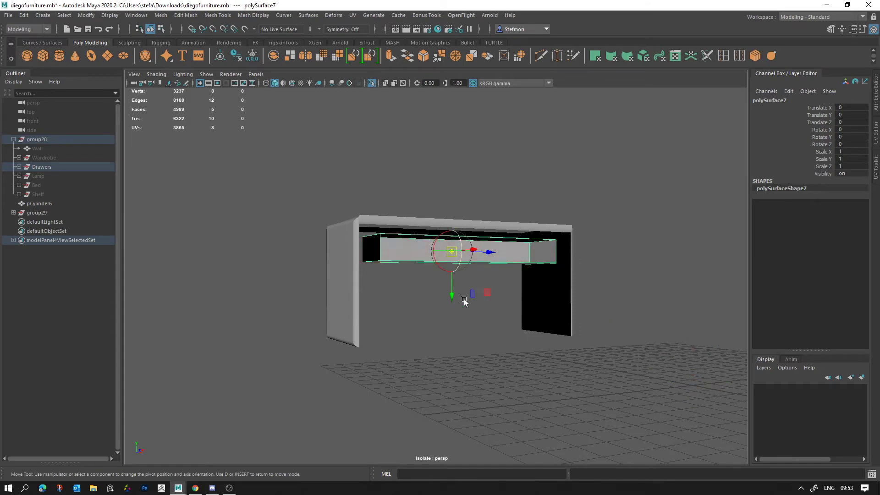
scroll(477, 266, "up", 5)
left_click_drag(480, 263, 469, 411)
key("ctrl+d")
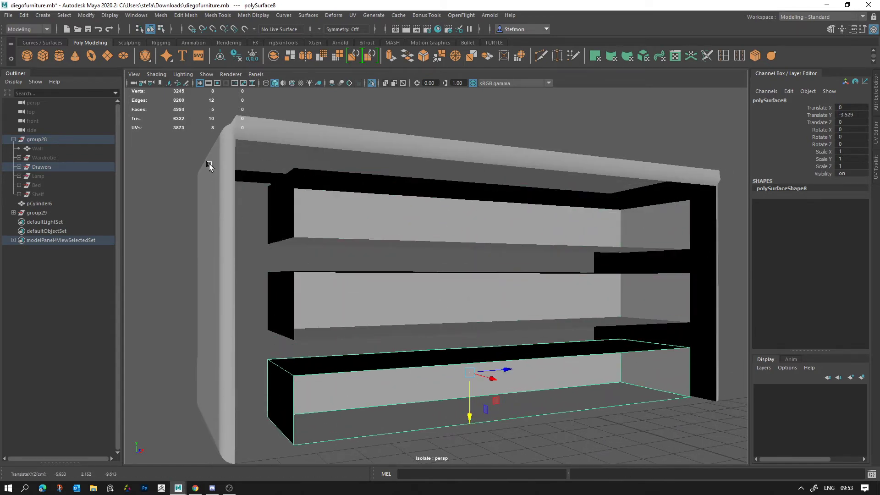
Combine the chest shell and the three recess boxes into one mesh and delete all construction history
left_click(225, 179, "shift")
left_click(168, 16)
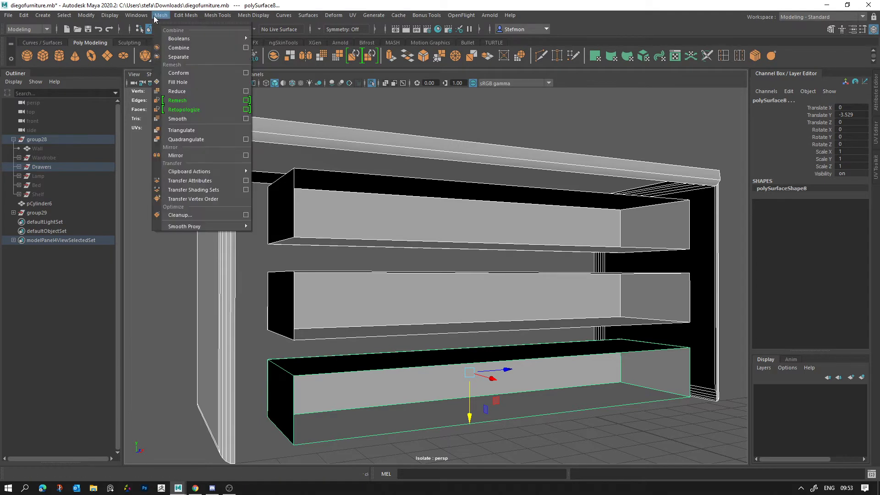
left_click(171, 48)
left_click(24, 15)
mouse_move(69, 123)
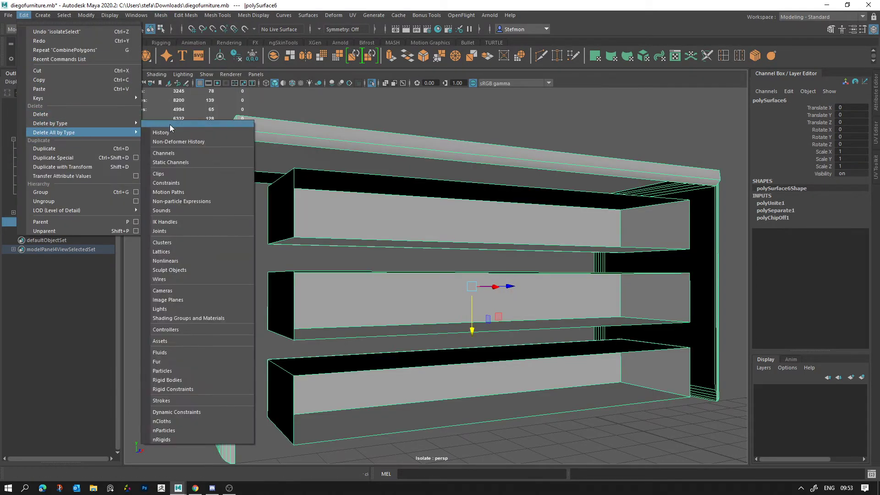
left_click(169, 125)
Bridge the chest top's lower front edge to the uppermost recess box's top front edge
right_click_drag(373, 198, 379, 180)
left_click(381, 158)
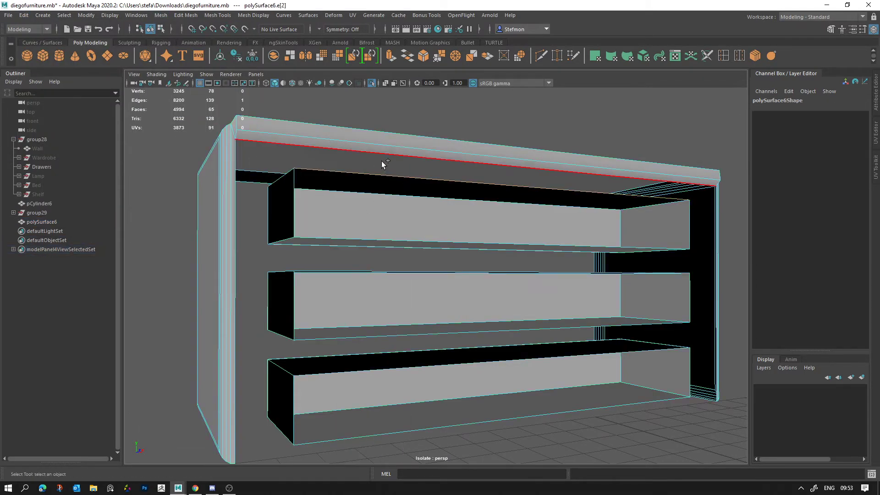
left_click(412, 59)
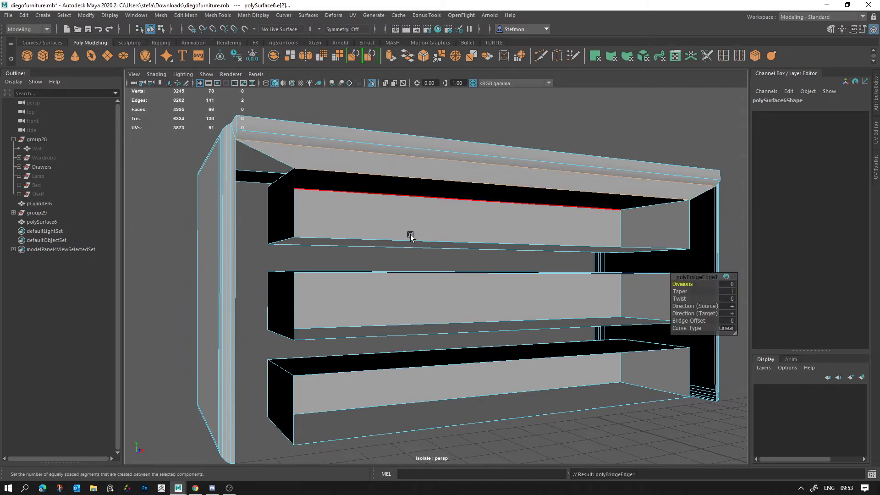
Bridge the facing front edges of neighbouring recess boxes to close the two horizontal gaps between them
left_click(403, 241)
left_click_drag(417, 286, 416, 298, "alt")
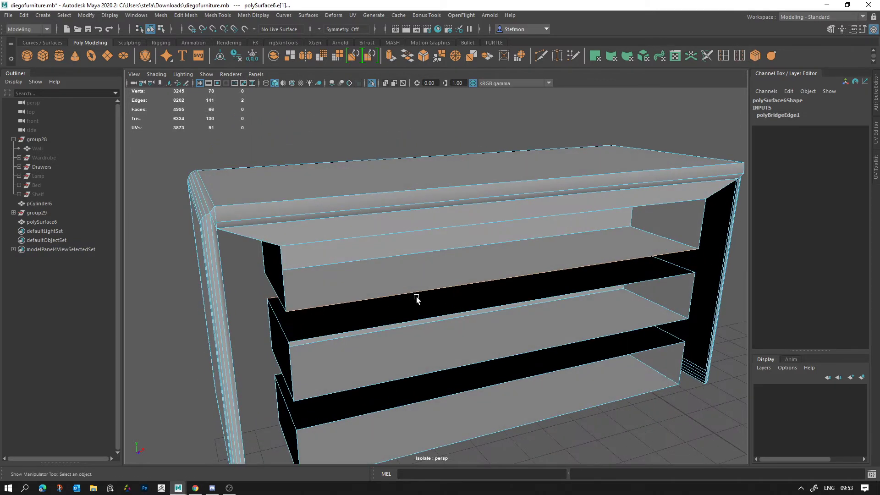
left_click(408, 316)
left_click_drag(480, 326, 512, 267, "alt")
key("g")
left_click(458, 381)
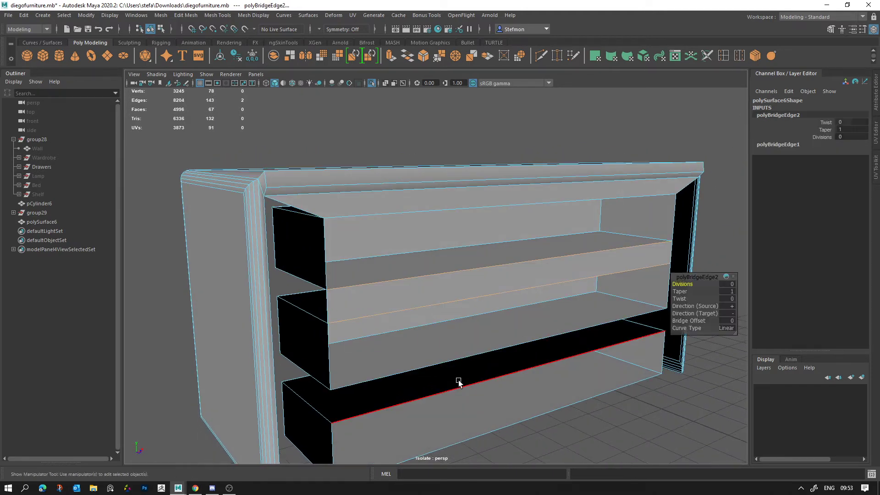
left_click(439, 360, "shift")
key("g")
Bridge the middle recess box's front side edges to the inner front edges of both chest side panels
left_click_drag(359, 352, 266, 343, "alt")
middle_click_drag(346, 296, 402, 303, "alt")
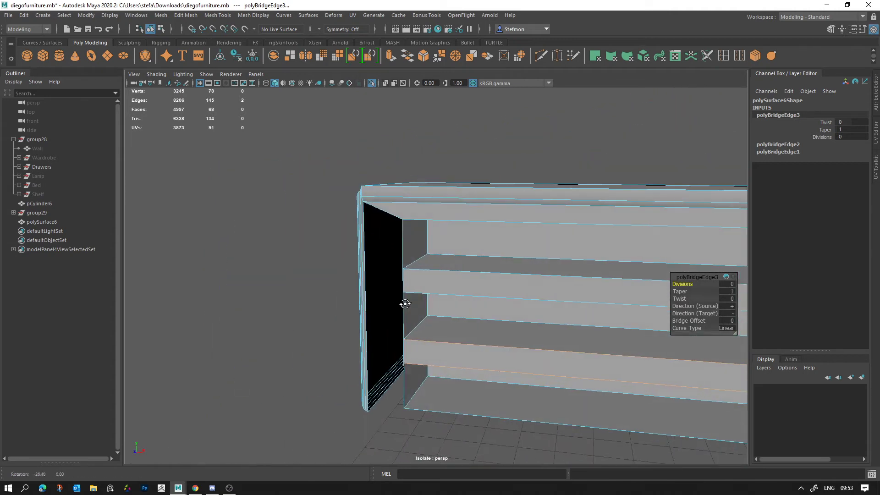
left_click(367, 303)
left_click(370, 303, "shift")
key("g")
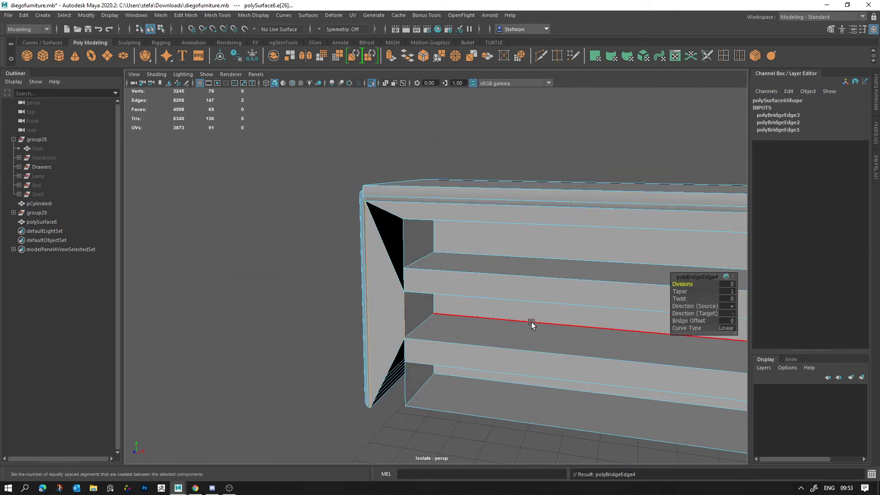
middle_click_drag(532, 323, 174, 253, "alt")
left_click(442, 268)
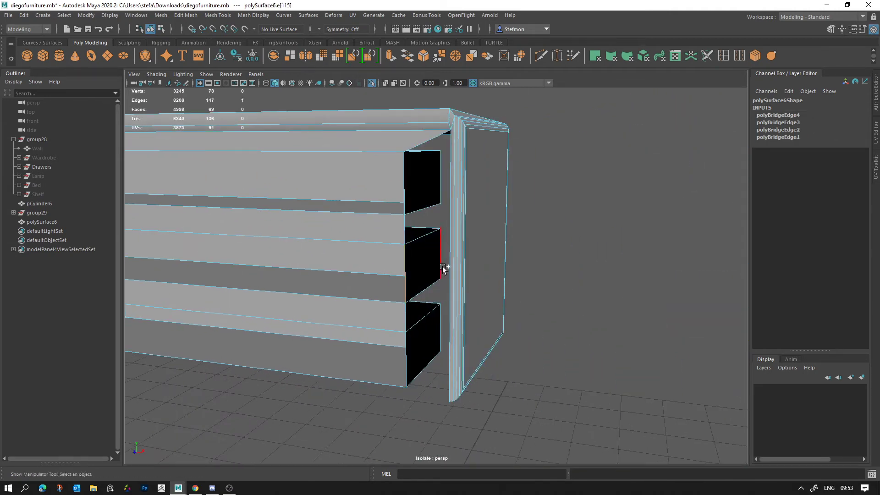
key("g")
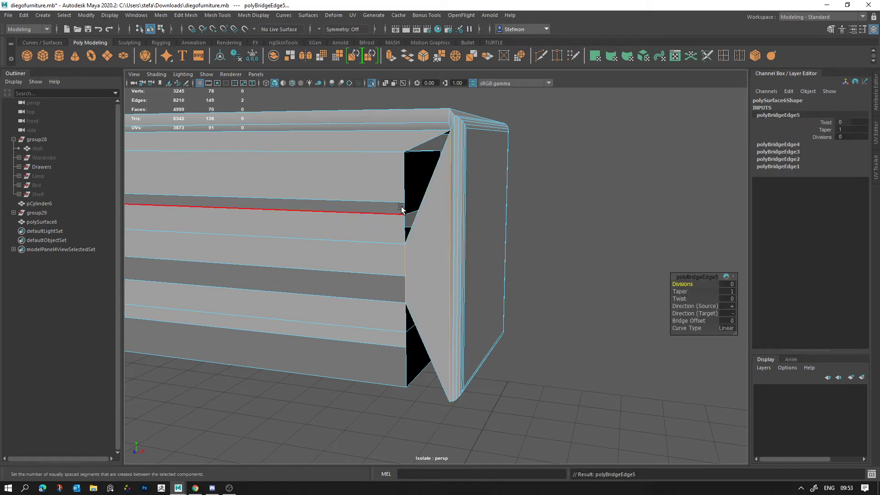
Fill the upper triangular gap at each end by bridging the top box's side edge to the adjacent diagonal edge
left_click(430, 205)
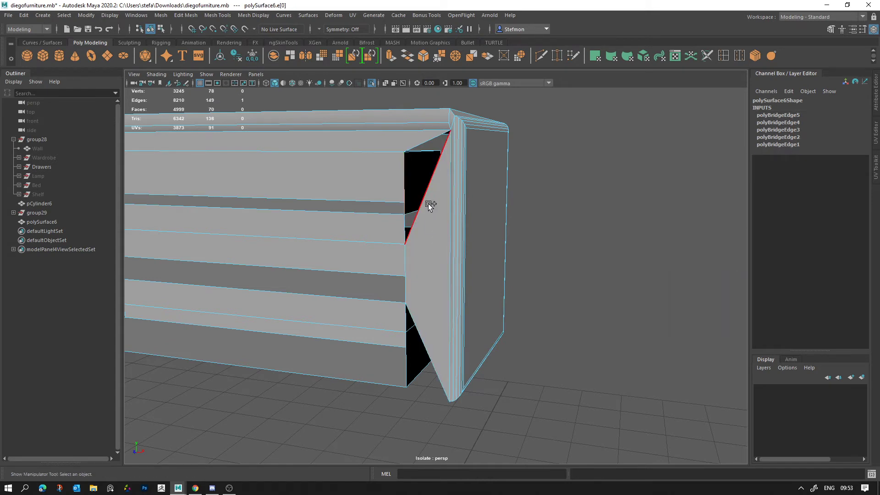
left_click_drag(430, 239, 440, 256, "alt")
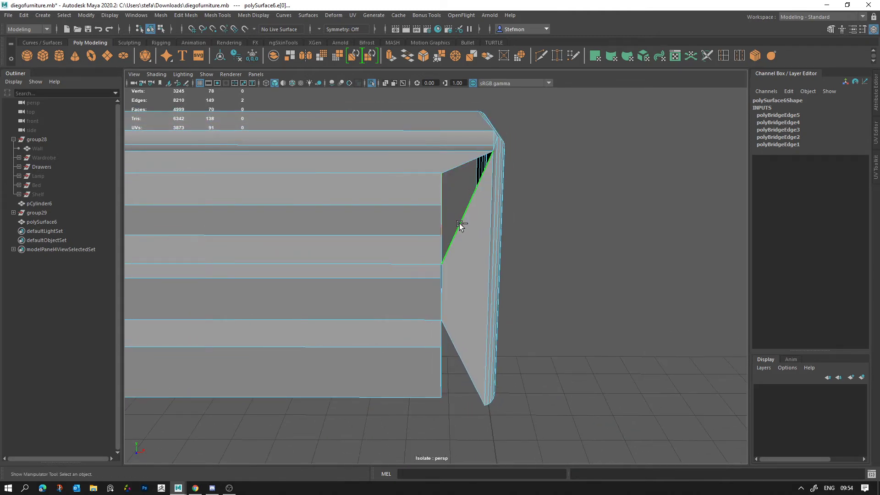
key("g")
middle_click_drag(293, 221, 596, 225, "alt")
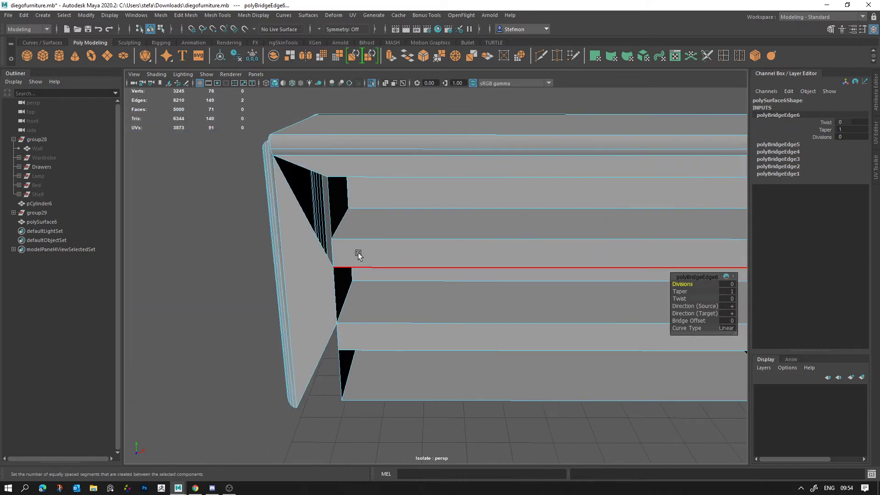
left_click(330, 222)
left_click(304, 222, "shift")
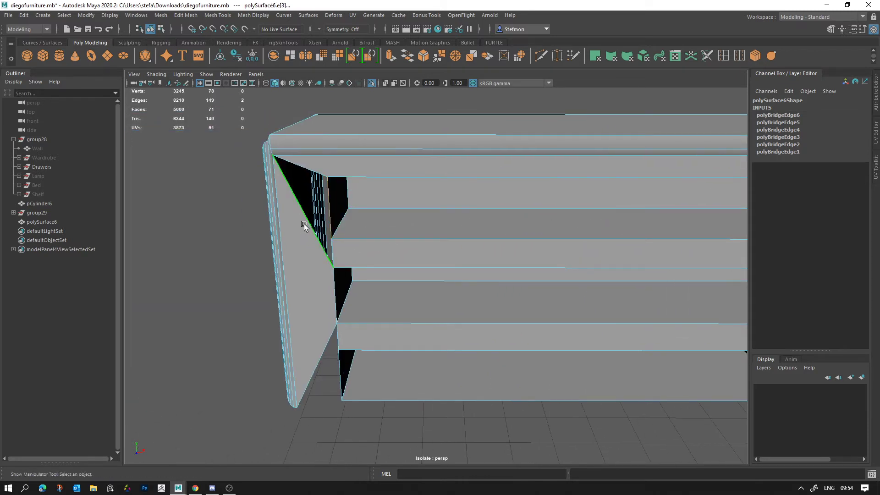
right_click_drag(302, 222, 469, 262, "shift")
Bridge the lowest recess box's front side edge to the diagonal edge of the adjacent chest side panel
left_click_drag(469, 262, 409, 196, "alt")
left_click(358, 255)
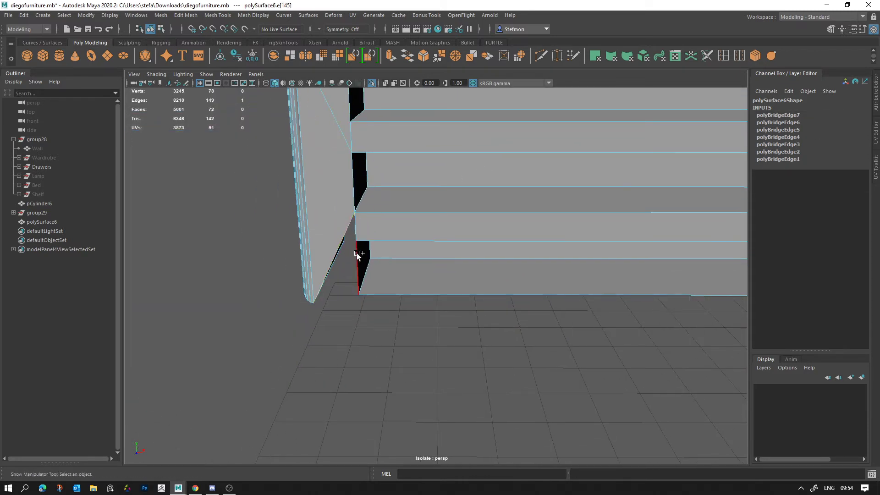
right_click_drag(371, 258, 537, 294, "shift")
left_click_drag(584, 267, 480, 261, "alt")
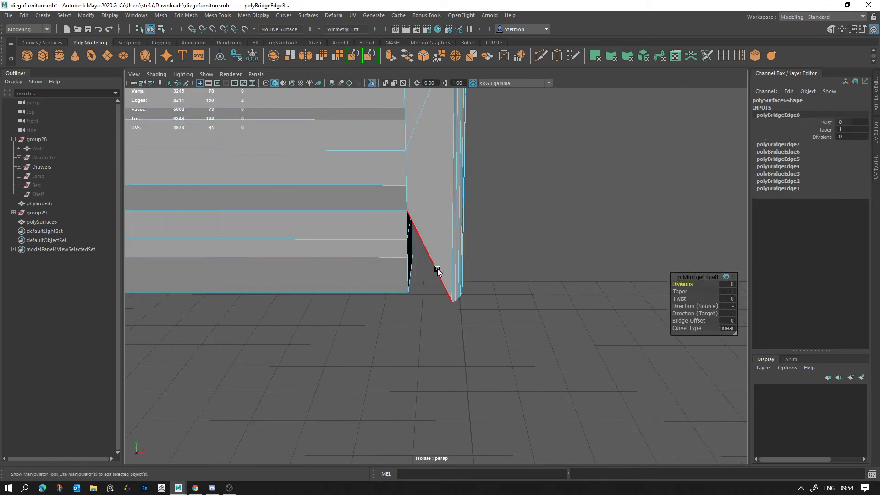
left_click(412, 272)
left_click(406, 274, "shift")
key("shift+g")
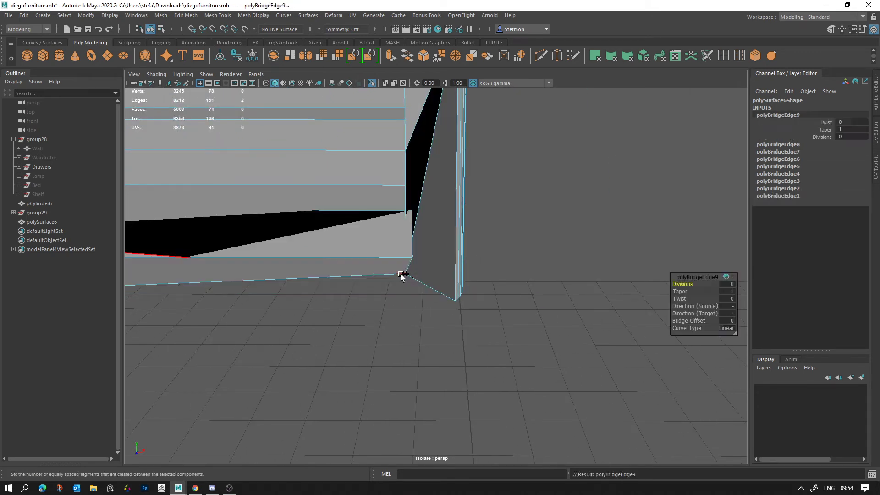
key("ctrl+z")
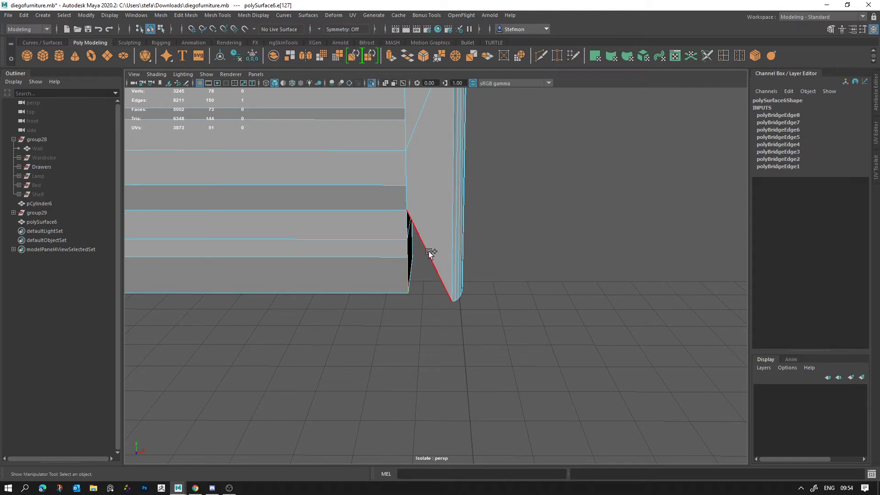
Close the matching lower gap at the opposite end by bridging the box's side edge to the side panel's diagonal edge
left_click(431, 253, "shift")
key("shift+g")
left_click_drag(428, 265, 518, 275, "alt")
Extrude the lowest recess's bottom front edge and snap it down level with the side panels' bottom corners
left_click(540, 268)
key("ctrl+e")
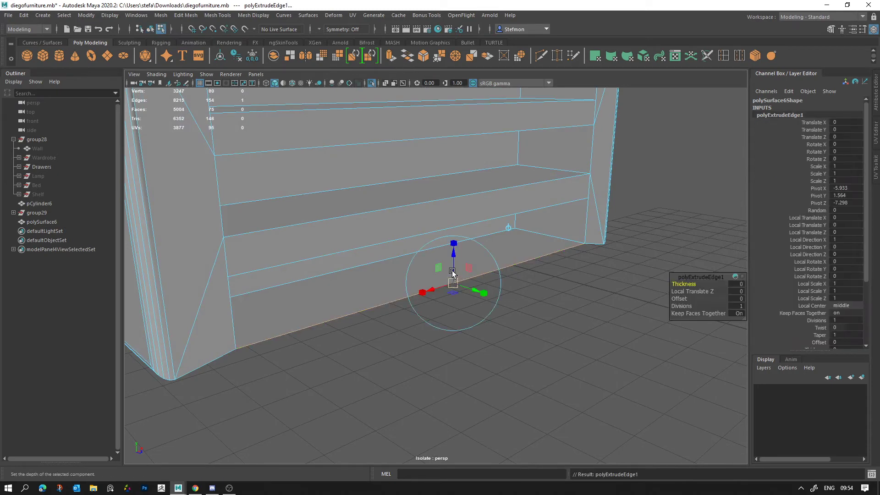
key("w")
right_click_drag(553, 316, 443, 280, "alt")
key("d")
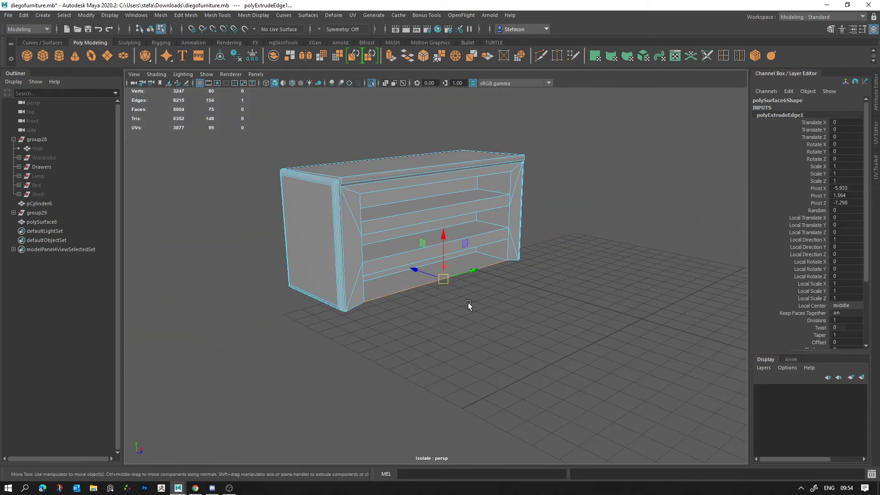
scroll(469, 302, "up", 5)
left_click_drag(449, 242, 288, 336)
key("d")
key("v")
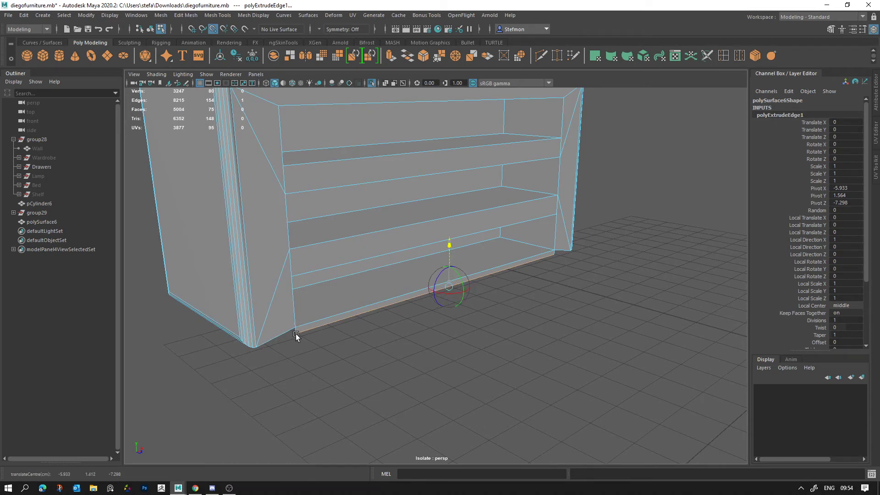
key("d")
left_click_drag(448, 251, 255, 345)
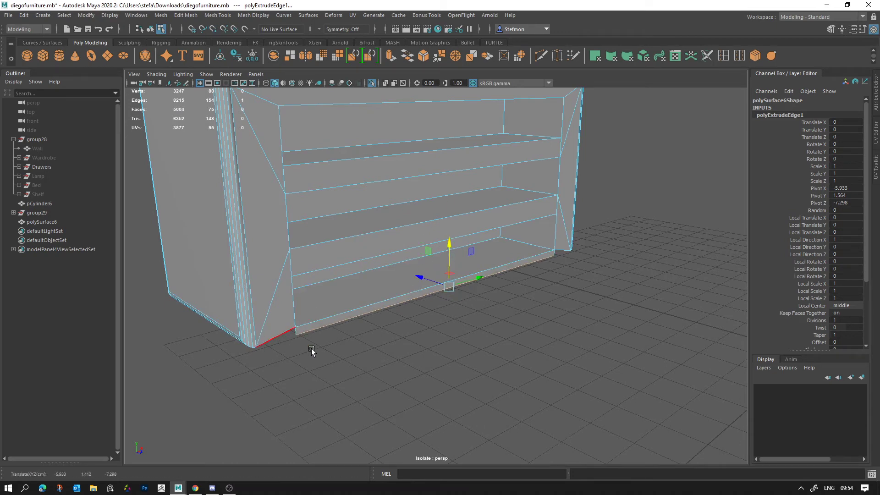
Merge the extruded strip's end vertices with the bottom corner vertices of both side panels
key("F8")
left_click(518, 95)
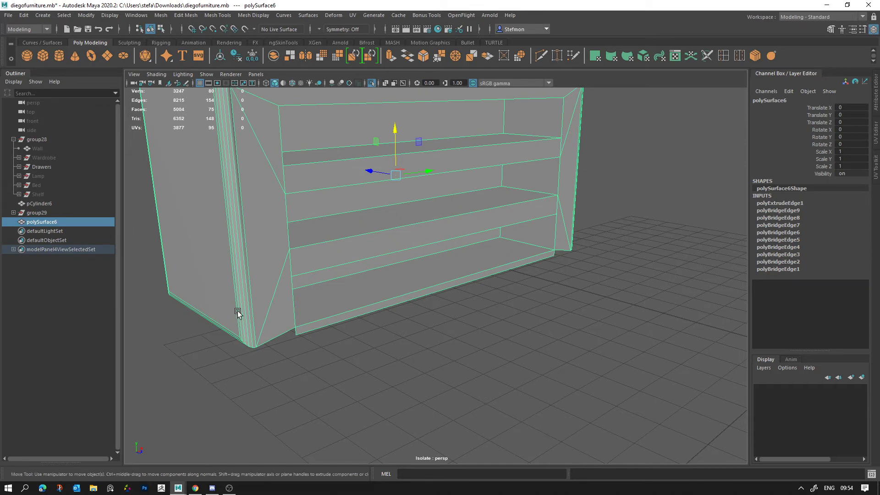
key("g")
left_click_drag(525, 337, 493, 332, "alt")
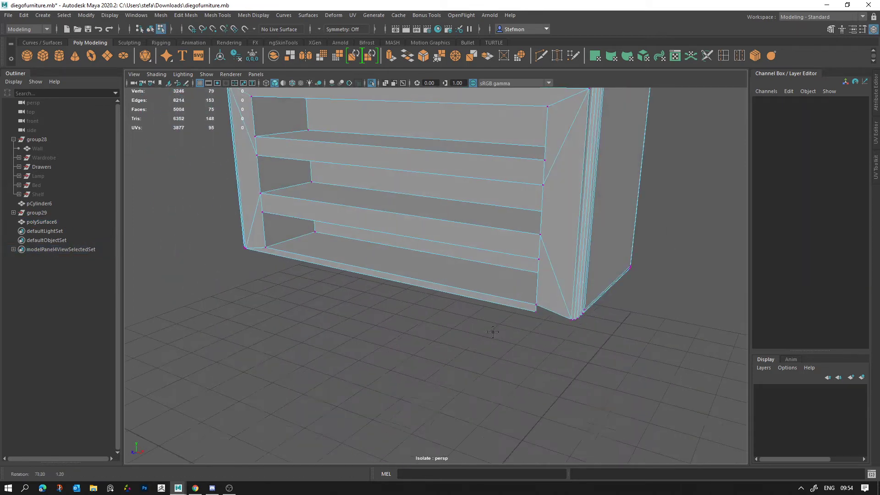
left_click_drag(563, 318, 571, 319)
key("F8")
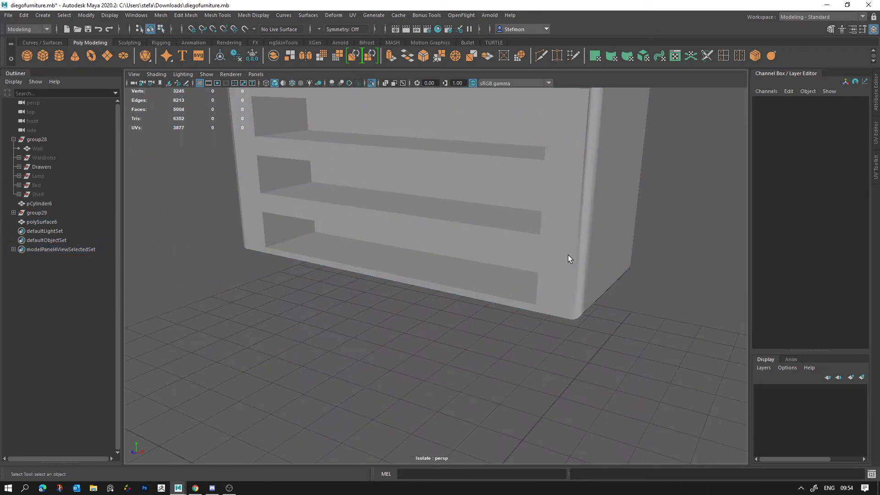
Check the rebuilt chest body, and turn off its isolation to show the whole chest of drawers
left_click(568, 255)
right_click_drag(550, 256, 395, 257, "alt")
left_click_drag(395, 257, 525, 248, "alt")
left_click(532, 244)
right_click_drag(394, 224, 465, 213, "alt")
left_click(522, 207)
middle_click_drag(531, 205, 579, 290, "alt")
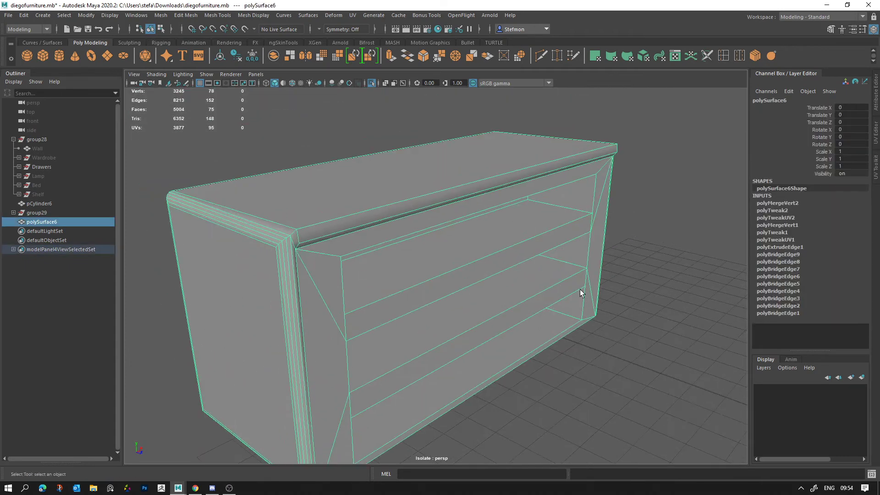
left_click(371, 83)
right_click_drag(486, 265, 449, 268, "alt")
mouse_move(462, 266)
left_mouse_down("alt")
mouse_move(489, 264)
mouse_move(445, 267)
mouse_move(464, 267)
left_mouse_up("alt")
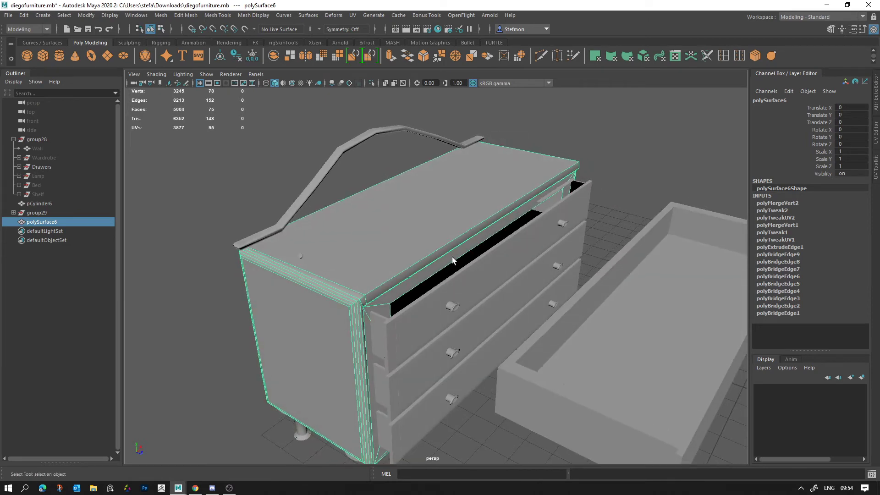
Try sliding the pulled-out drawer tray back into the chest to Translate Z -8.778, and undo the move
left_click_drag(584, 324, 613, 325, "alt")
left_click(697, 314)
key("f")
key("w")
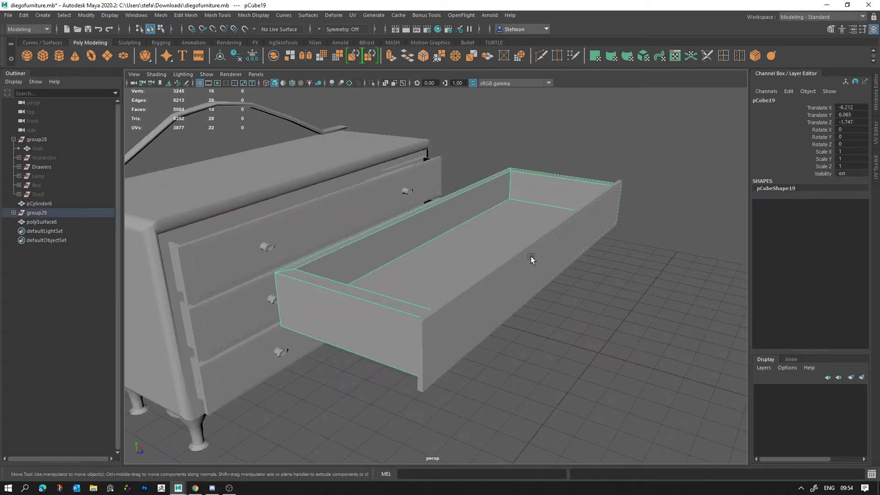
left_click_drag(428, 212, 254, 202)
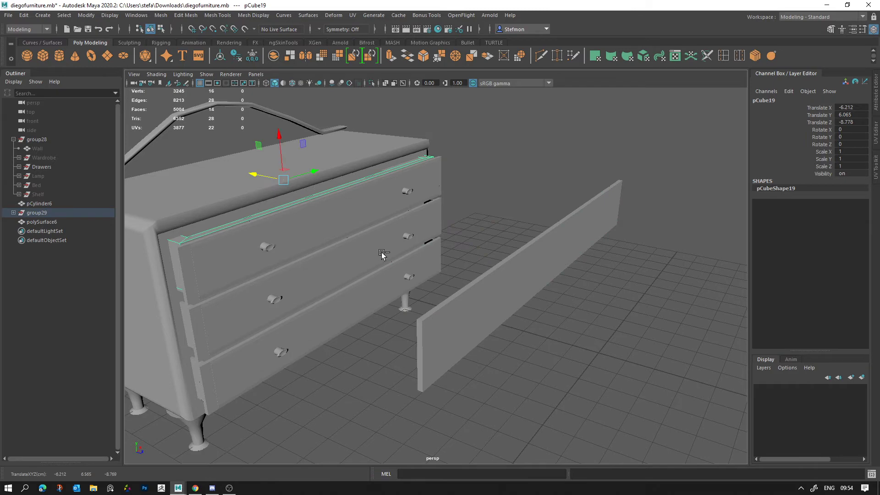
key("ctrl+z")
left_click_drag(362, 338, 389, 335, "alt")
Raise the chest body to Translate Y 5.252 to inspect its recesses, and undo the move
left_click(153, 304)
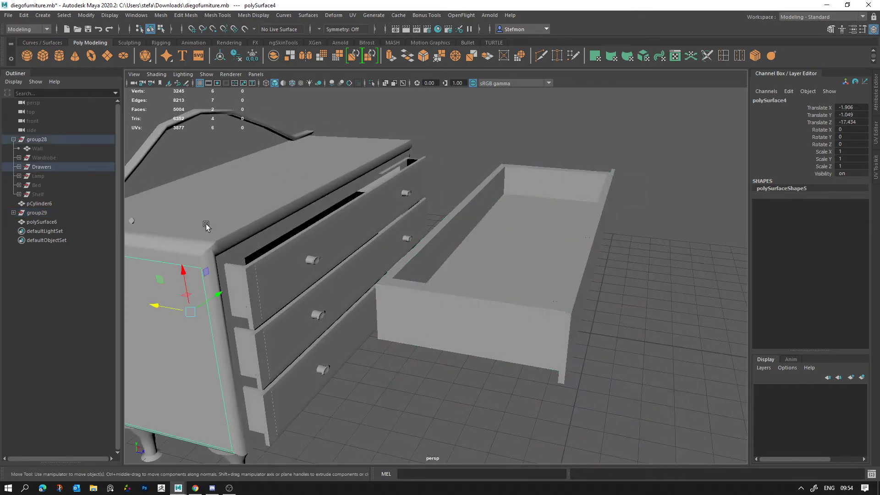
left_click(204, 226)
left_click_drag(279, 217, 273, 60)
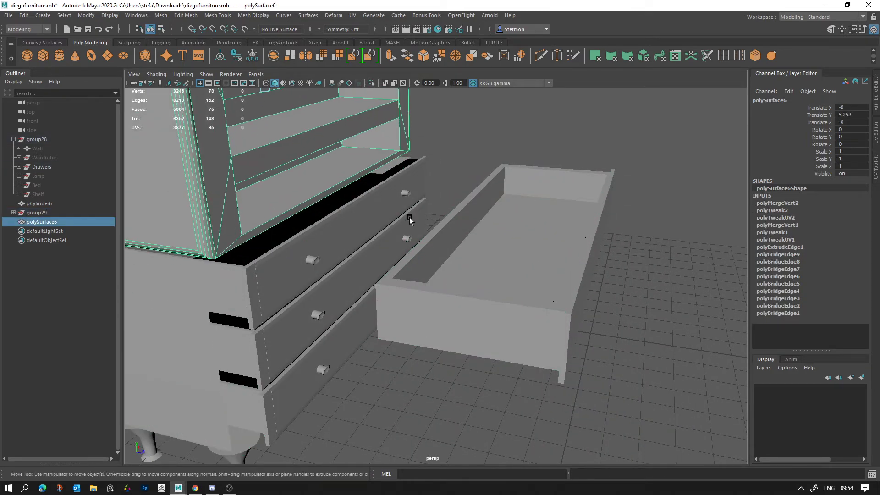
scroll(411, 220, "down", 5)
left_click_drag(403, 196, 397, 147, "alt")
left_click_drag(416, 218, 293, 236, "alt")
scroll(408, 200, "up", 6)
middle_click_drag(408, 200, 589, 363, "alt")
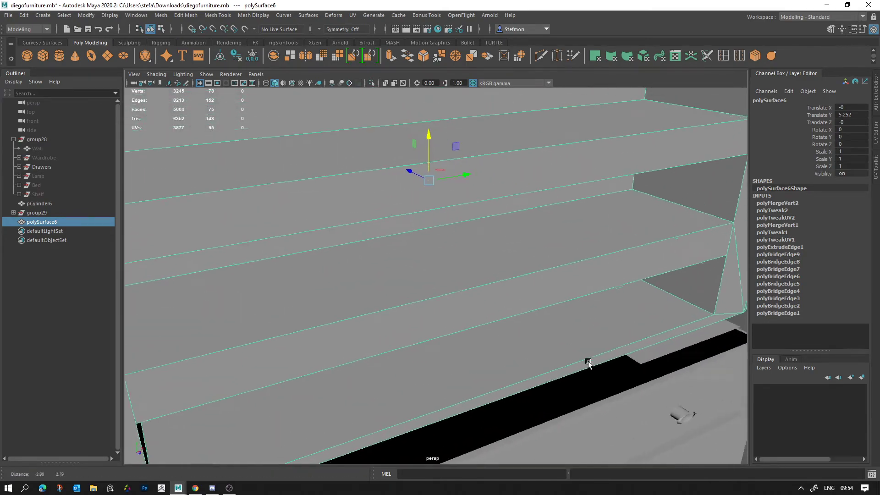
right_click_drag(461, 201, 389, 224, "alt")
key("ctrl+z")
key("ctrl+z")
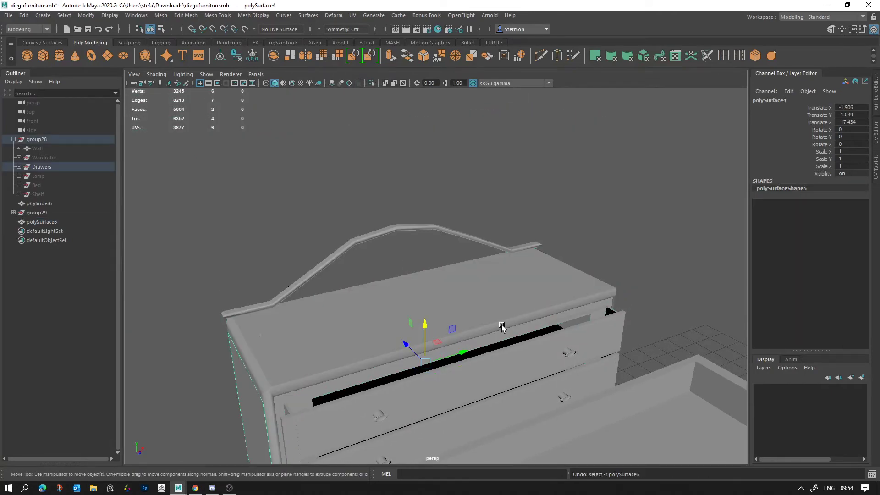
Try deleting the pulled-out drawer's tray and moving its front panel to the chest, and undo these changes
right_click_drag(502, 325, 597, 291, "alt")
left_click_drag(463, 262, 511, 266, "alt")
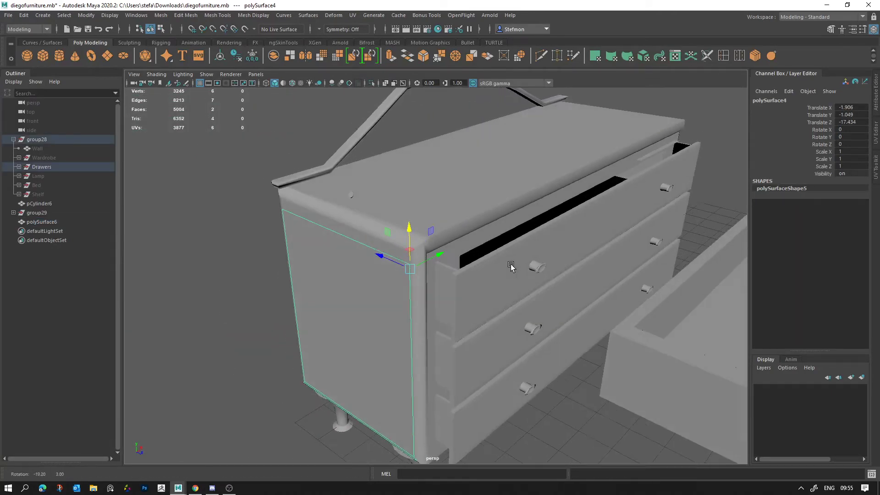
right_click_drag(597, 269, 531, 236, "alt")
middle_click_drag(528, 233, 380, 211, "alt")
left_click(546, 262)
left_click_drag(485, 286, 503, 281, "alt")
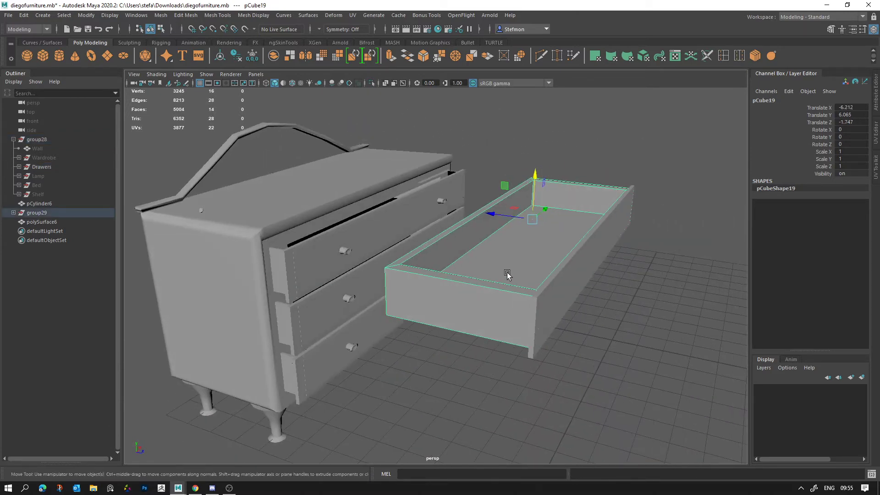
key("Delete")
left_click(564, 266)
left_click_drag(587, 228, 357, 223)
key("ctrl+z")
key("ctrl+z")
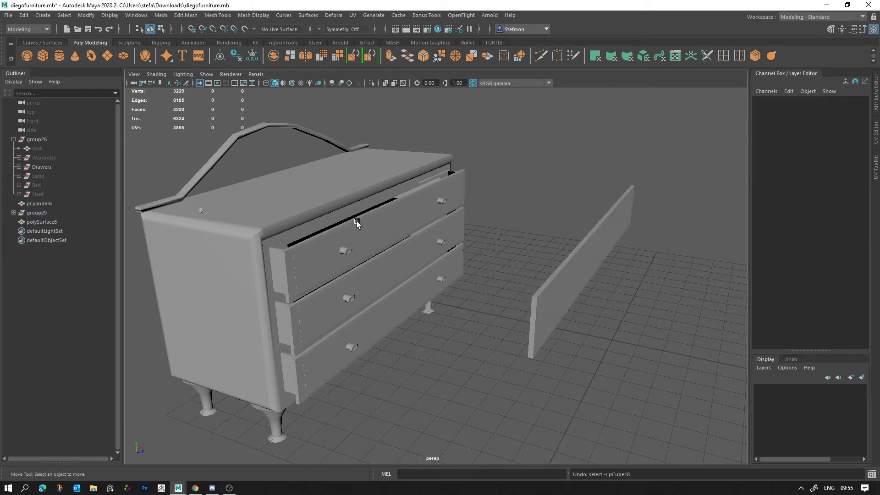
key("ctrl+z")
left_click(561, 304)
left_click_drag(548, 264, 556, 261, "alt")
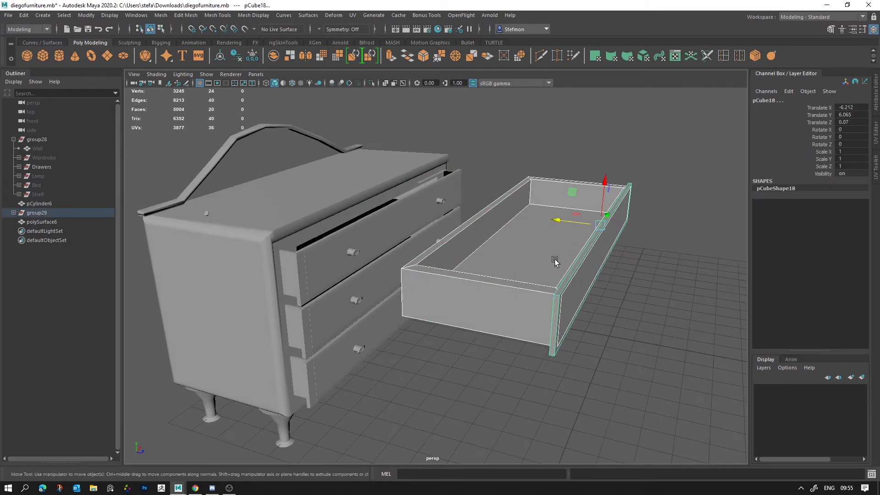
right_click_drag(610, 323, 543, 315, "alt")
left_click(557, 283)
right_click_drag(556, 284, 527, 275, "alt")
mouse_move(508, 257)
left_mouse_down("alt")
mouse_move(496, 276)
mouse_move(504, 260)
left_mouse_up("alt")
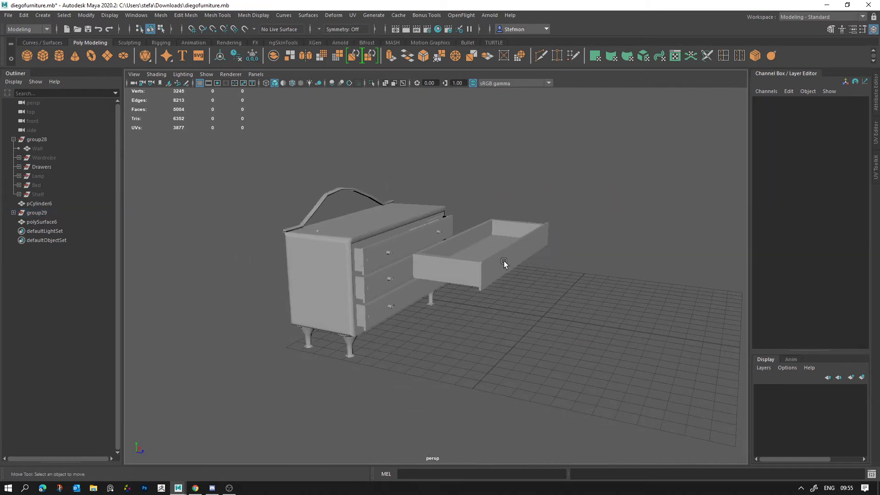
Delete the centre disc and the surrounding ring of faces from the underside of the near front leg's foot
right_click_drag(394, 289, 431, 305, "alt")
middle_click_drag(431, 305, 513, 233, "alt")
scroll(512, 235, "up", 3)
left_click(387, 230)
left_click_drag(387, 229, 420, 178, "alt")
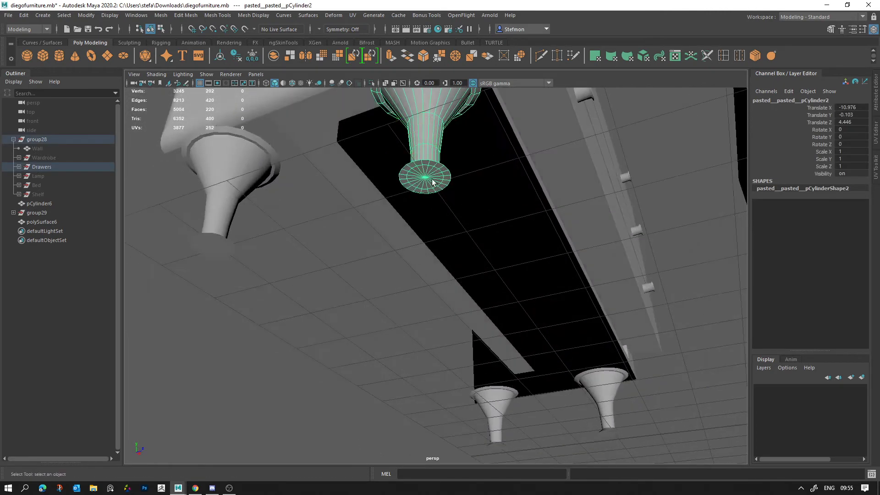
right_click_drag(421, 178, 422, 178)
left_click(423, 178)
right_click_drag(499, 185, 499, 237, "ctrl")
key("Delete")
right_click_drag(423, 189, 442, 173)
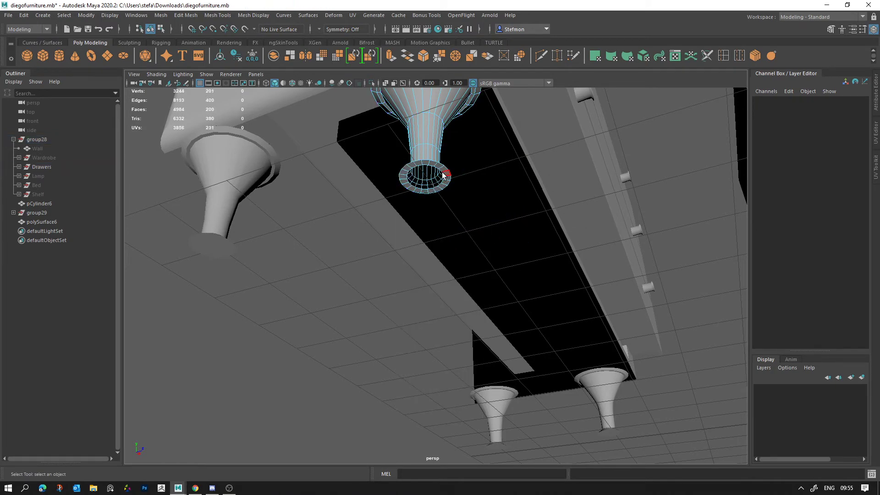
left_click(443, 172)
key("Delete")
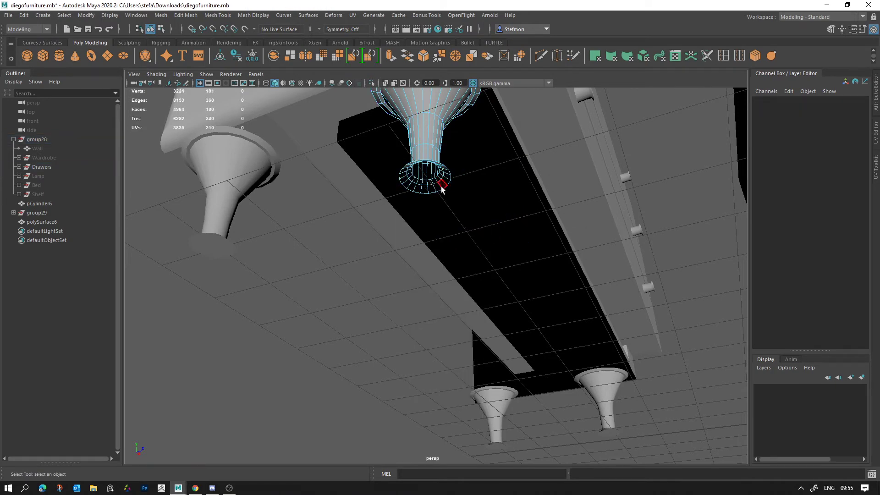
Delete the edge loop around the rim at the top of the same leg, including its vertices
left_click_drag(441, 181, 437, 217, "alt")
middle_click_drag(437, 217, 495, 197, "alt")
scroll(494, 197, "up", 5)
middle_click_drag(400, 159, 424, 165, "alt")
left_click_drag(423, 165, 498, 143, "alt")
right_click_drag(499, 143, 506, 137)
double_click(511, 134)
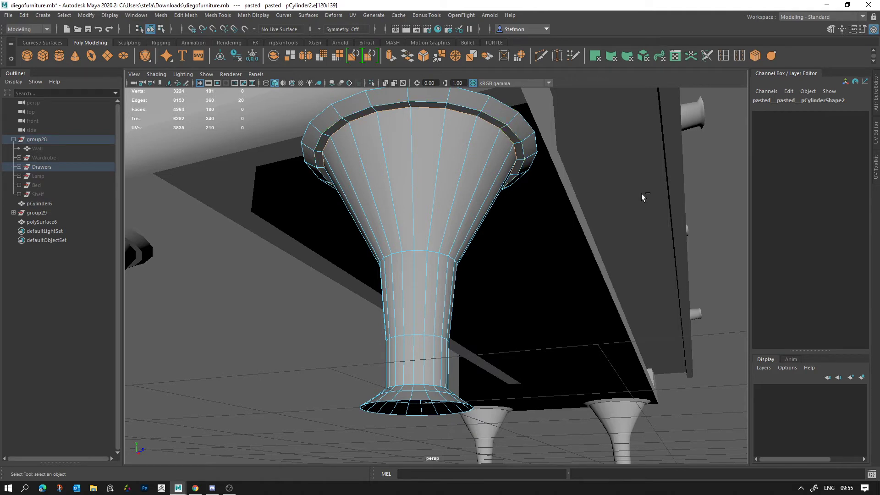
key("ctrl+Delete")
left_click(642, 194)
Move the leg inward under the chest to Translate X -10.656
right_click_drag(598, 224, 484, 265, "alt")
left_click_drag(484, 265, 483, 299, "alt")
right_click_drag(483, 298, 514, 310, "alt")
left_click_drag(514, 310, 433, 181, "alt")
key("w")
left_click(448, 234)
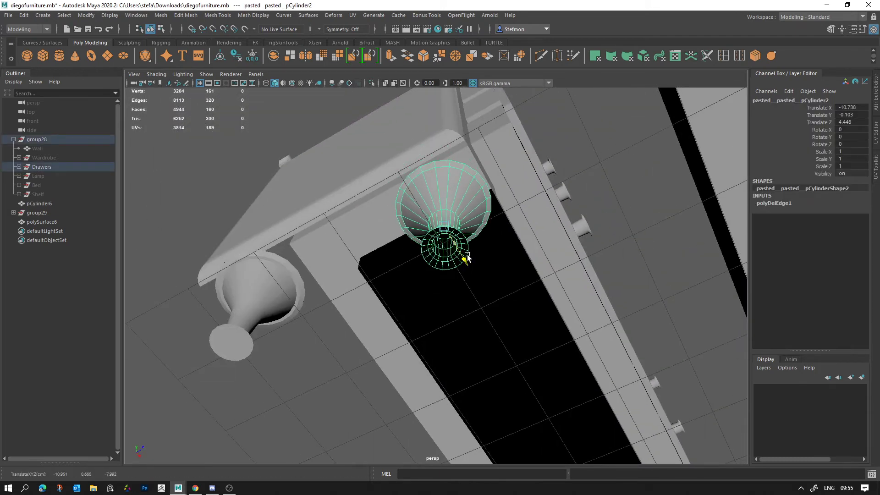
left_click(469, 259)
left_click_drag(469, 259, 430, 263, "alt")
right_click_drag(432, 262, 543, 345, "alt")
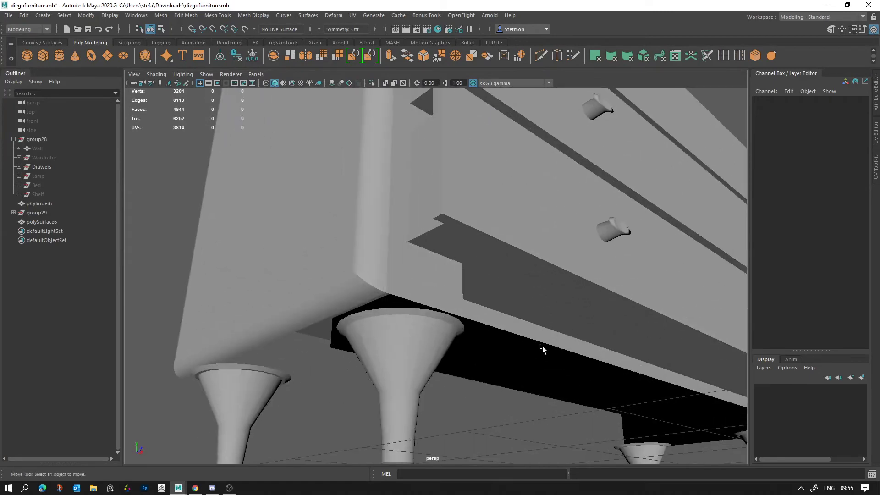
Delete several vertical edge loops from the leg to reduce its number of sides
left_click_drag(500, 338, 510, 363, "alt")
right_click_drag(510, 363, 485, 296, "alt")
middle_click_drag(485, 296, 492, 197, "alt")
right_click_drag(493, 197, 477, 279, "alt")
left_click(421, 280)
left_click_drag(423, 281, 434, 256, "alt")
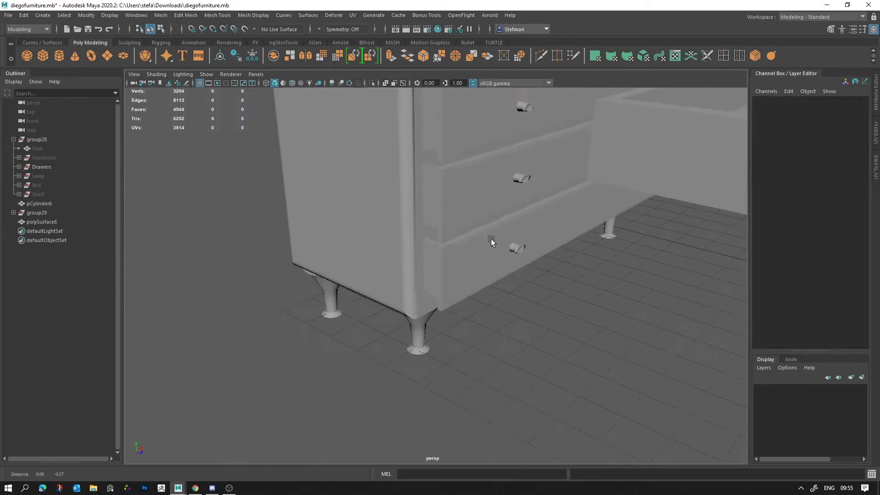
right_click_drag(396, 190, 399, 138)
left_click_drag(422, 210, 439, 225, "alt")
double_click(436, 220)
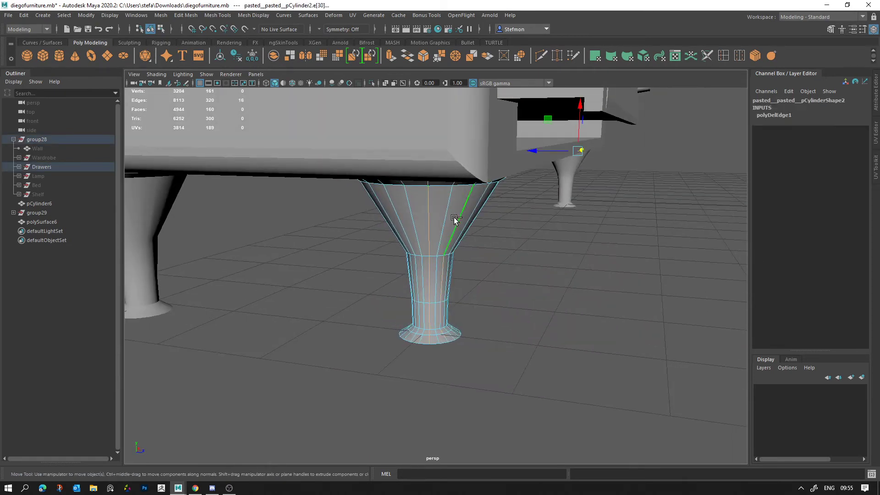
double_click(471, 219, "shift")
key("Delete")
Reselect the simplified leg and select another of its vertical edge loops
right_click_drag(550, 356, 528, 375, "alt")
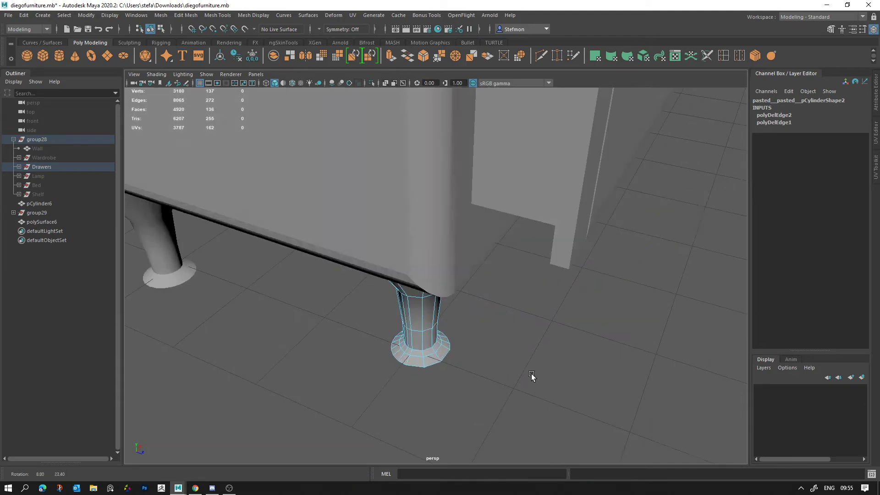
left_click_drag(529, 375, 419, 285, "alt")
left_click(419, 285)
right_click_drag(471, 301, 524, 360, "alt")
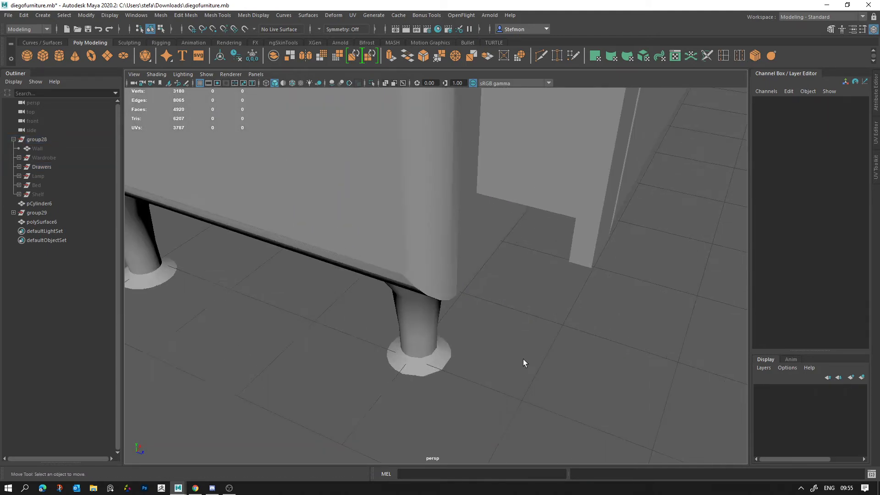
left_click_drag(523, 360, 453, 267, "alt")
left_click(437, 304)
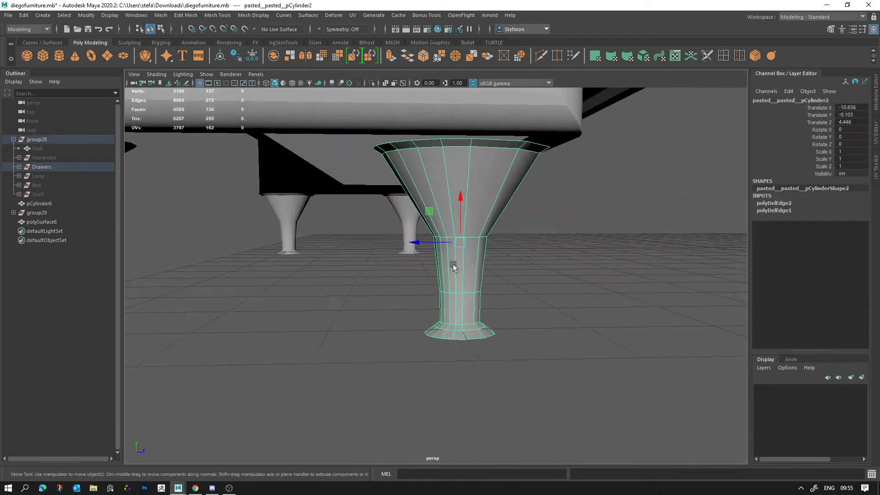
right_click_drag(454, 267, 481, 221, "alt")
double_click(459, 238)
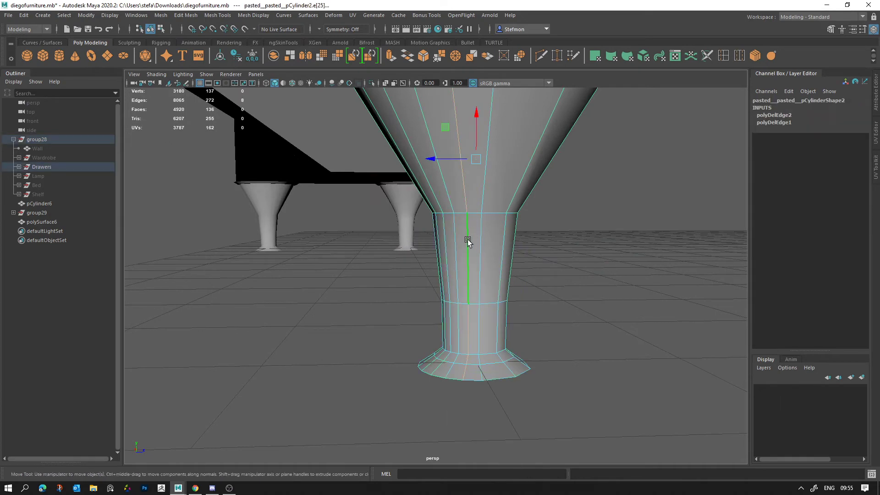
left_click_drag(467, 240, 503, 308, "alt")
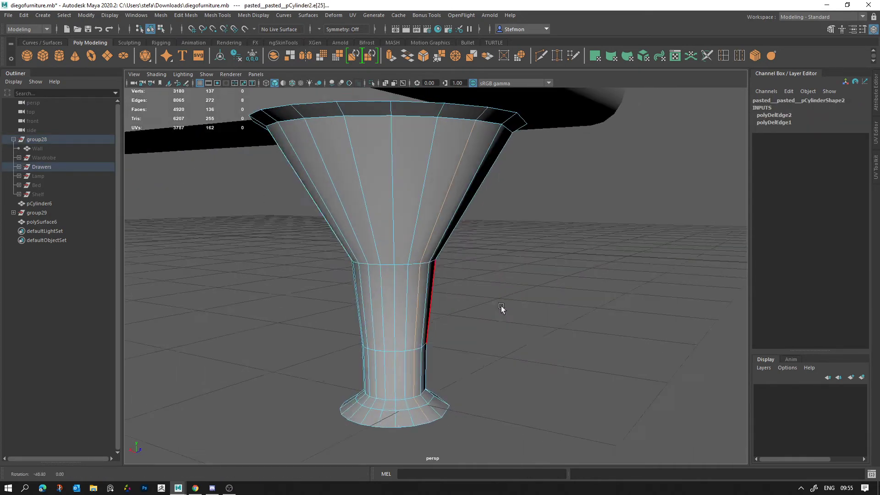
Delete the alternate vertical edge loops around the front drawer leg to reduce its polygon count
left_click_drag(358, 306, 437, 311, "alt")
double_click(368, 306, "shift")
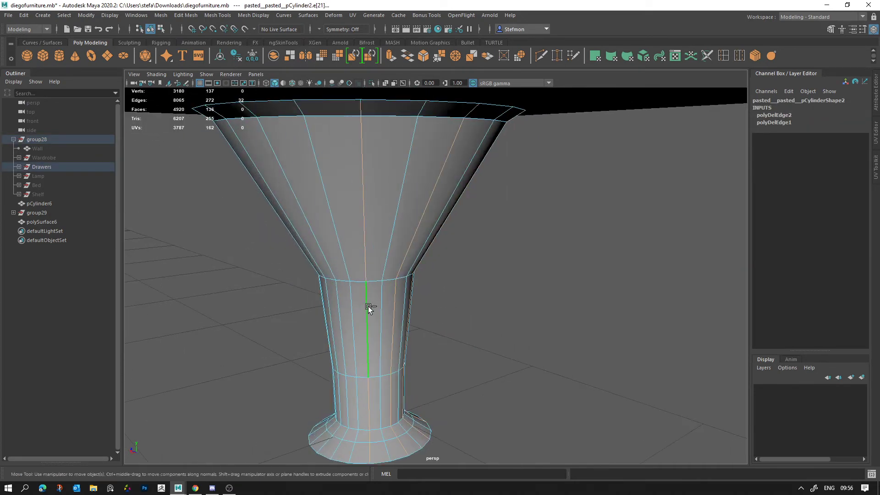
double_click(342, 315, "shift")
key("f")
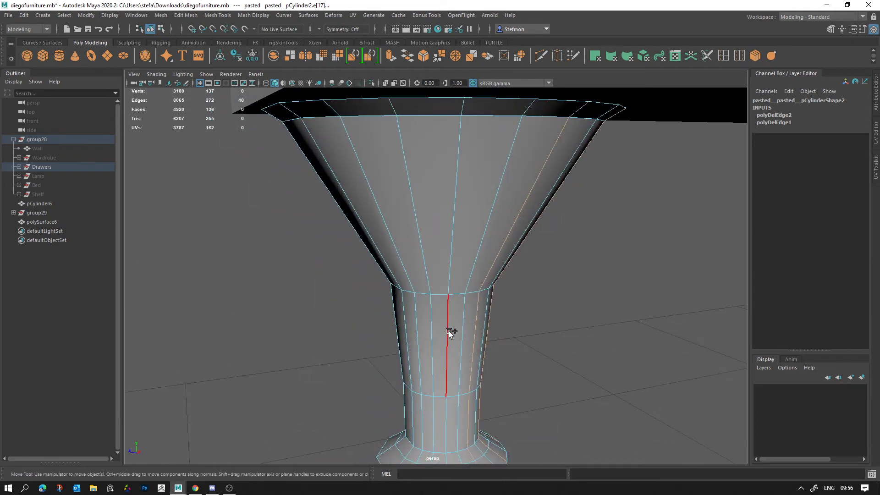
double_click(417, 331, "shift")
key("f")
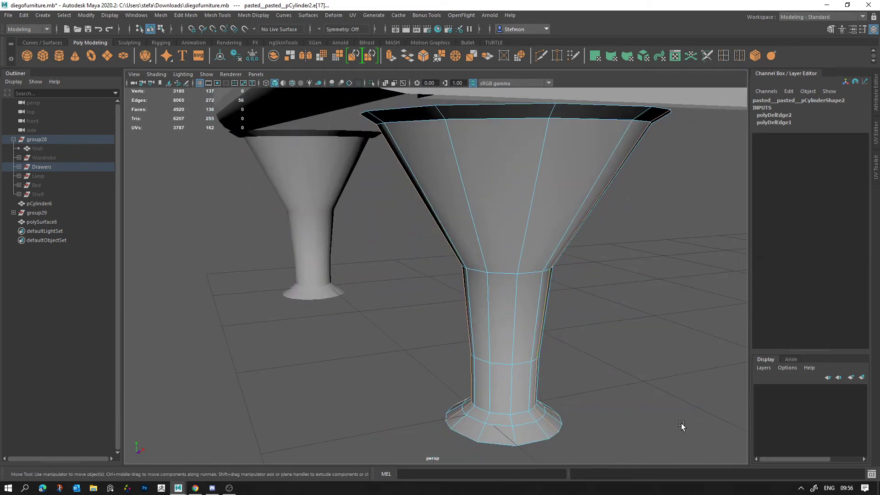
key("ctrl+Delete")
left_click(682, 425)
Compare the simplified front leg with the neighbouring legs, checking their shapes and polygon counts
left_click(485, 291)
left_click_drag(590, 384, 473, 324, "alt")
left_click(280, 304)
left_click(513, 241)
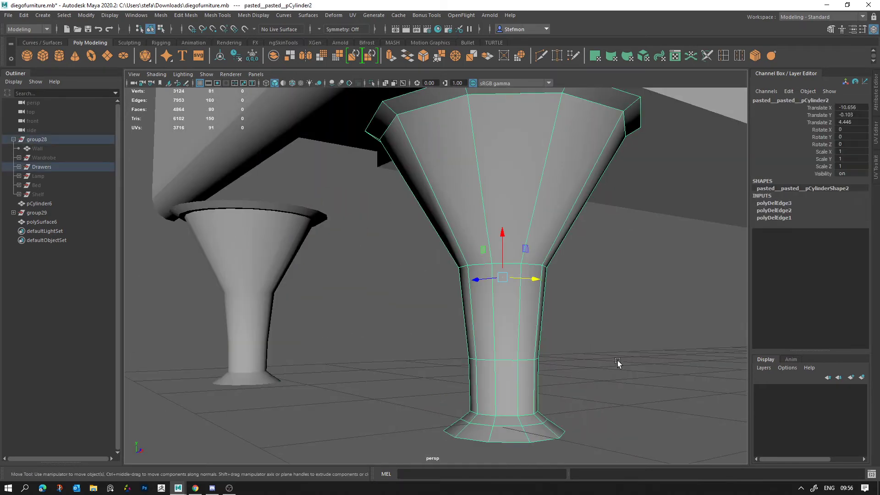
left_click_drag(514, 241, 582, 302, "alt")
key("q")
left_click(244, 310)
left_click(210, 282)
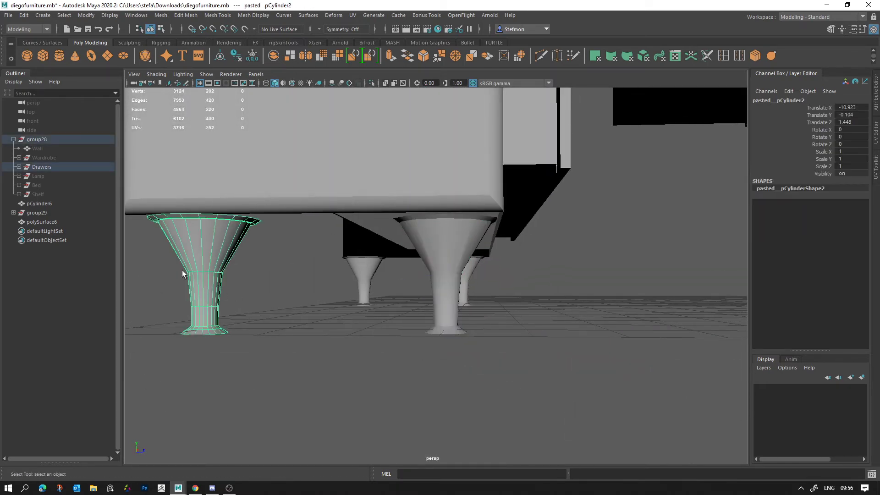
left_click(458, 269)
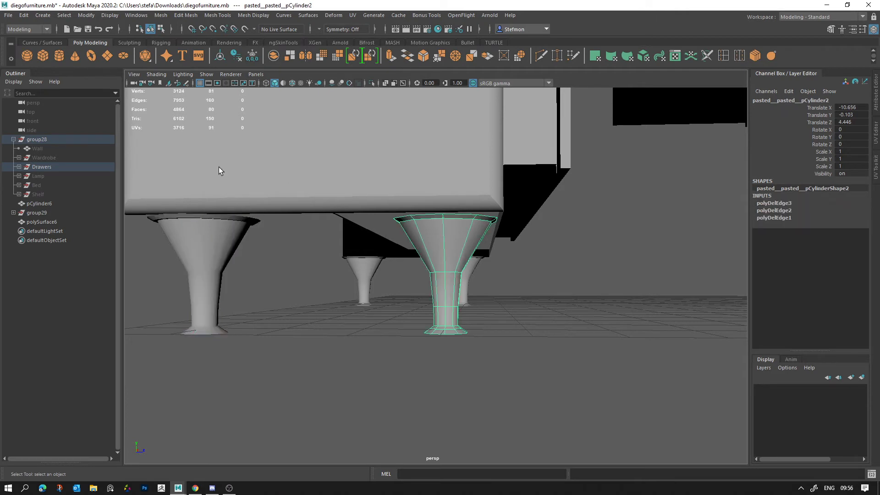
left_click_drag(220, 169, 217, 369, "alt")
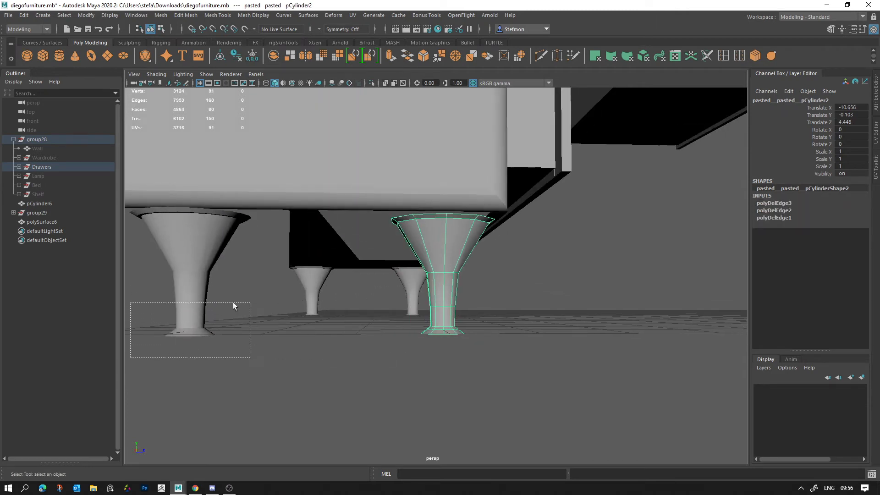
left_click_drag(233, 306, 234, 304)
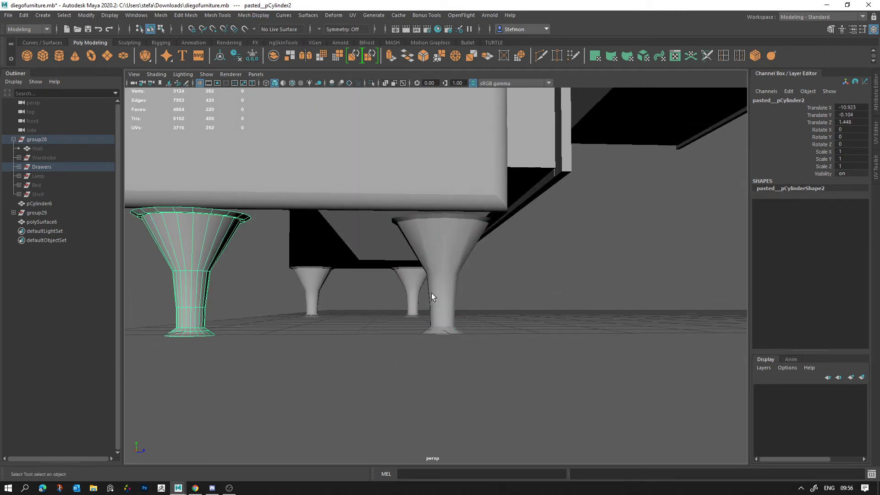
left_click_drag(180, 351, 452, 302)
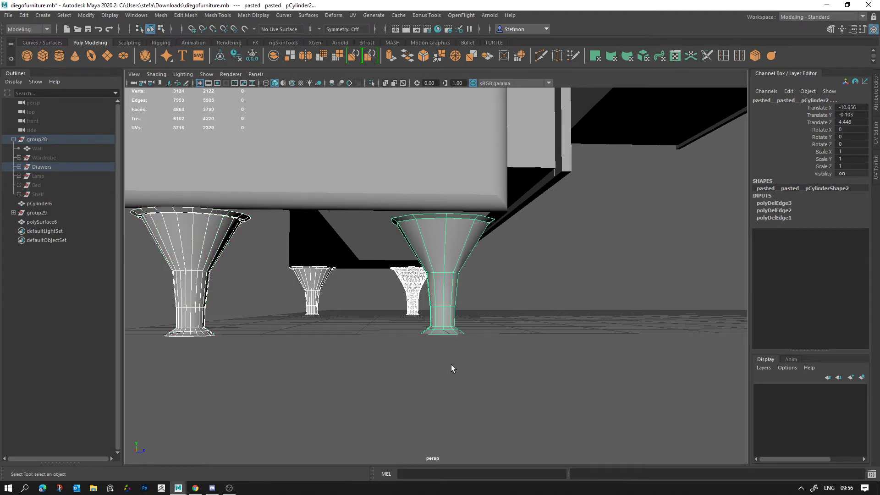
left_click(451, 367)
left_click(421, 220)
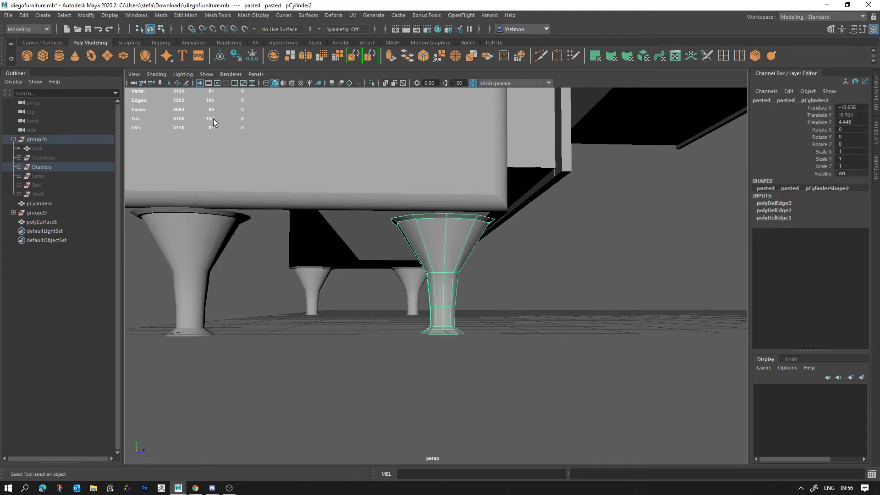
Examine how the simplified front leg looks from a distance beside the chest of drawers' other legs
right_click_drag(565, 380, 517, 309, "alt")
mouse_move(517, 309)
left_mouse_down("alt")
mouse_move(489, 328)
mouse_move(505, 317)
left_mouse_up("alt")
right_click_drag(505, 318, 356, 274, "alt")
left_click_drag(509, 266, 525, 324, "alt")
right_click_drag(495, 302, 560, 279, "alt")
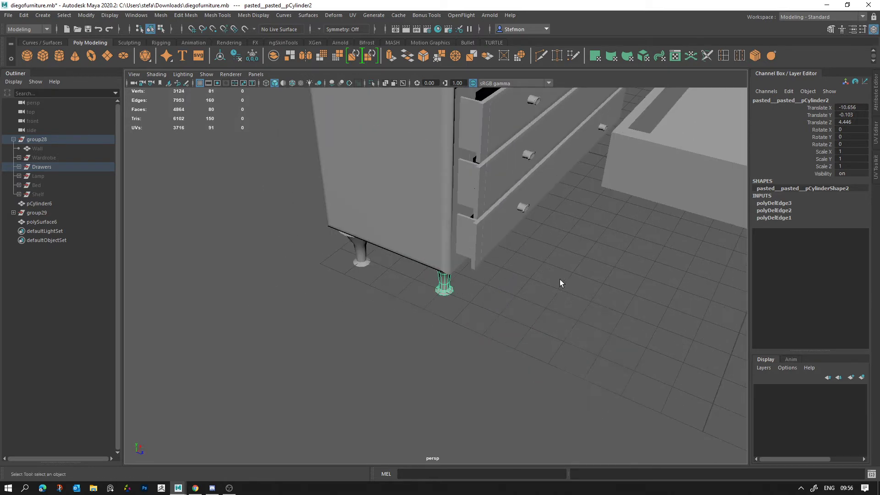
middle_click_drag(559, 280, 487, 321, "alt")
left_click_drag(487, 321, 510, 281, "alt")
middle_click_drag(510, 280, 390, 358, "alt")
left_click(400, 385)
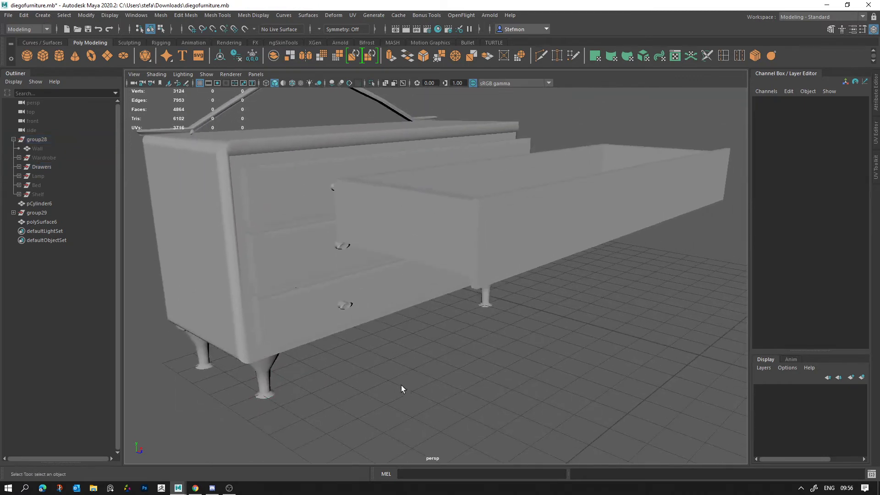
left_click_drag(400, 385, 403, 386, "alt")
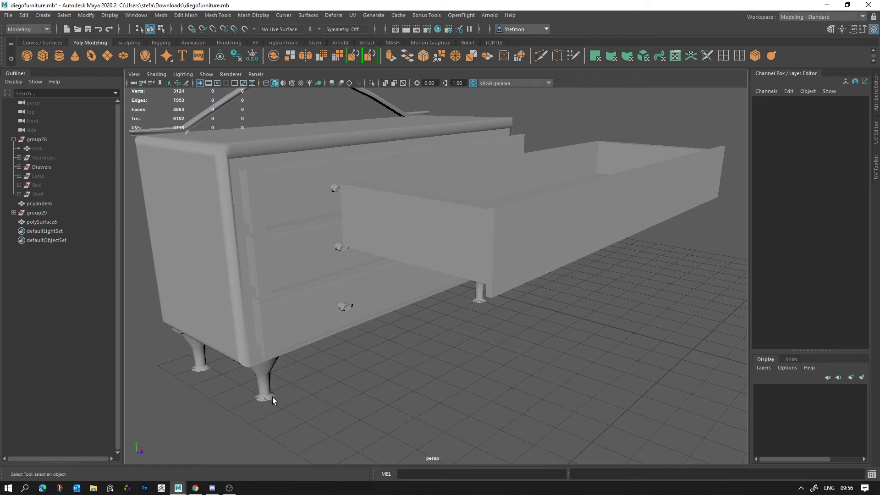
right_click_drag(273, 400, 507, 347, "alt")
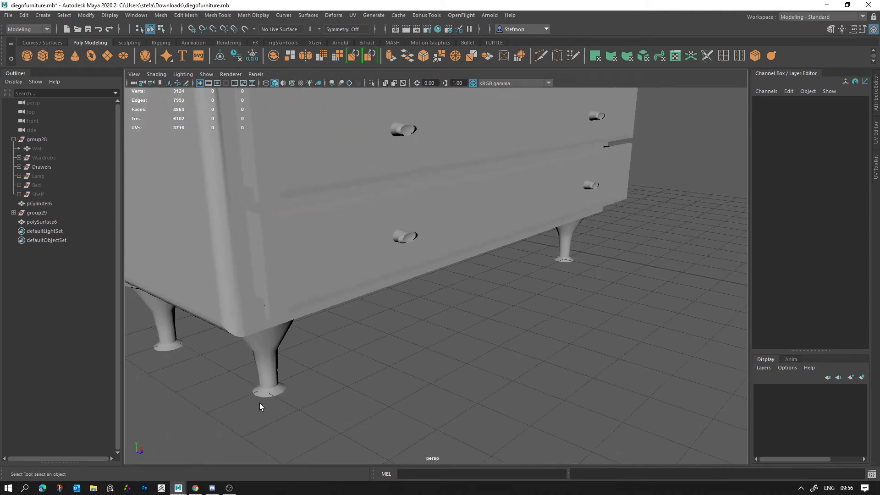
right_click_drag(267, 406, 353, 346, "alt")
middle_click_drag(353, 345, 326, 420, "alt")
right_click_drag(325, 421, 333, 396, "alt")
left_click(316, 409)
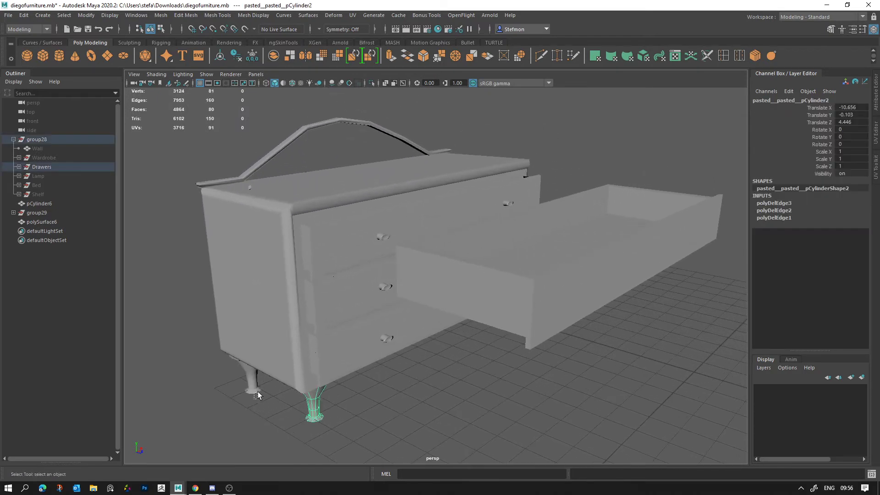
Delete the superfluous lengthwise edge loops from the curved decorative trim on top of the drawers
left_click(269, 155)
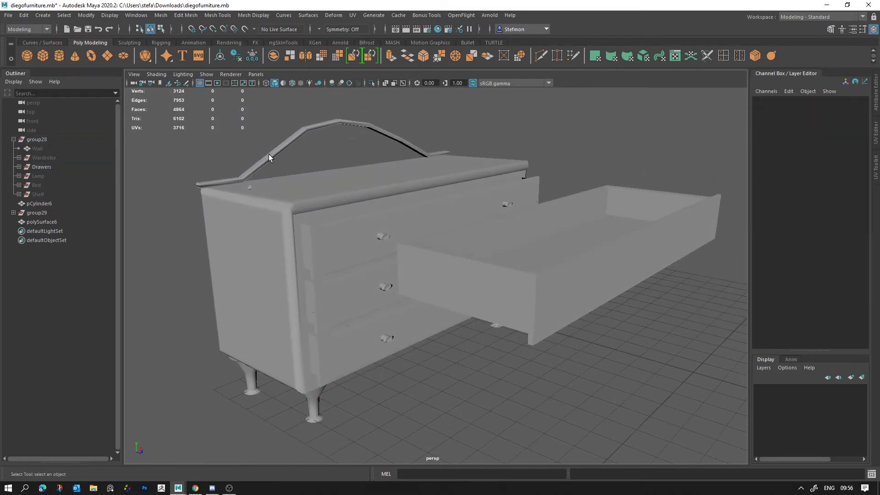
key("f")
left_click_drag(301, 191, 432, 239, "alt")
right_click_drag(431, 239, 501, 270, "alt")
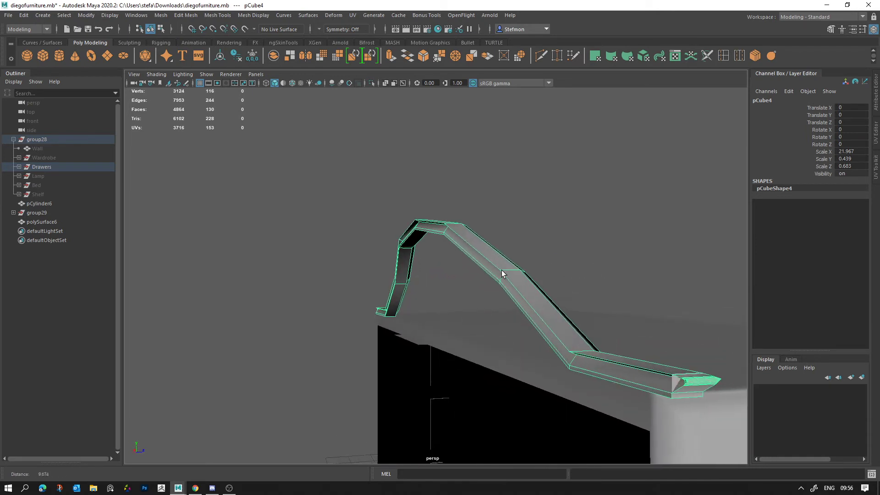
right_click_drag(491, 234, 491, 209)
left_click(483, 260)
double_click(482, 265)
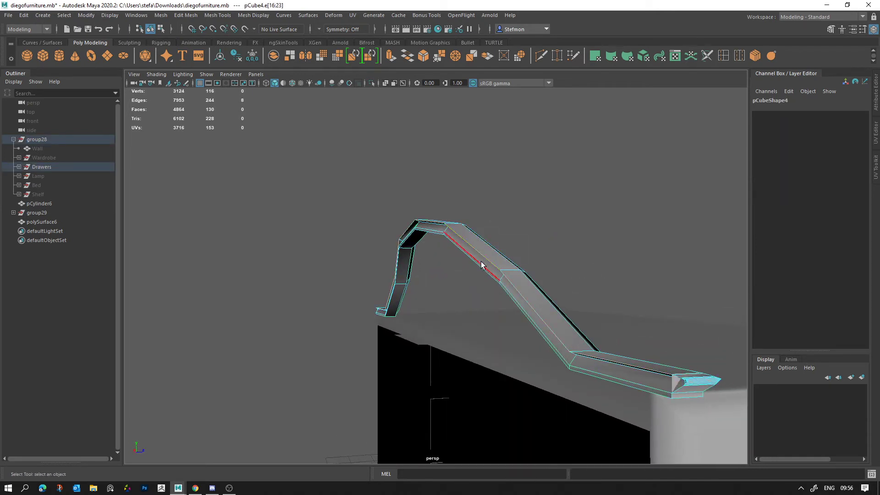
key("ctrl+Delete")
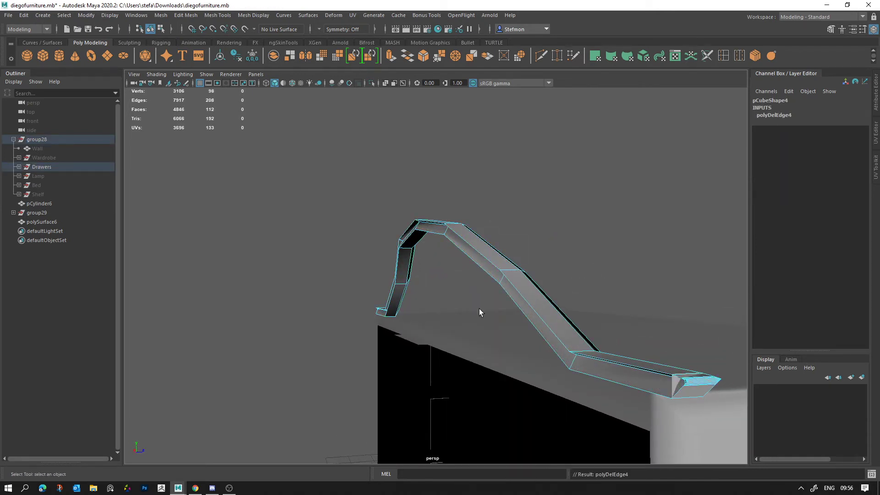
Examine the dense edges, vertices and faces at the outer end of the curved trim
left_click_drag(479, 310, 583, 370, "alt")
left_click(554, 345)
key("f")
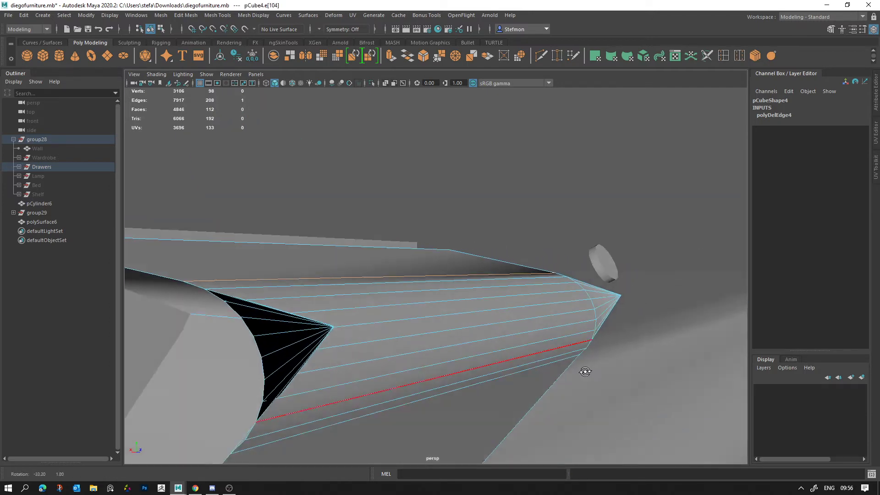
right_click_drag(583, 369, 440, 320, "alt")
left_click_drag(440, 321, 468, 299, "alt")
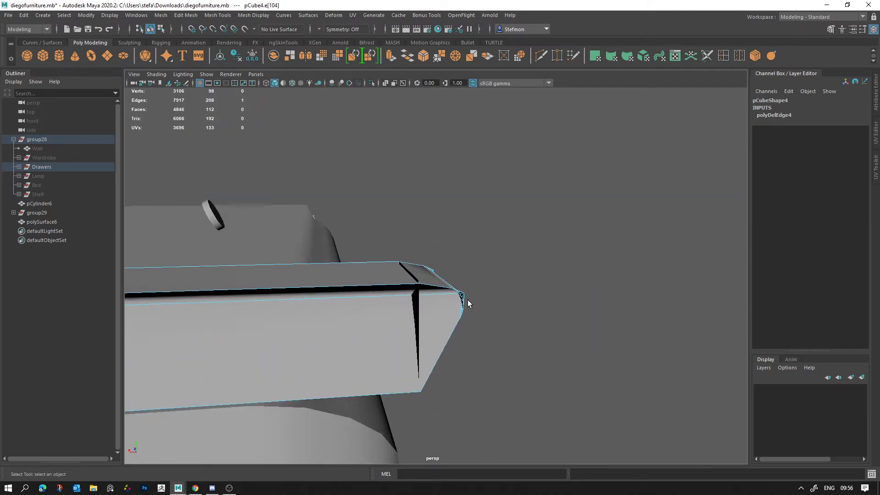
mouse_move(467, 300)
right_mouse_down()
mouse_move(457, 288)
mouse_move(469, 295)
right_mouse_up()
left_click(466, 293)
left_click_drag(466, 294, 516, 279, "alt")
left_click_drag(465, 304, 369, 328, "alt")
key("w")
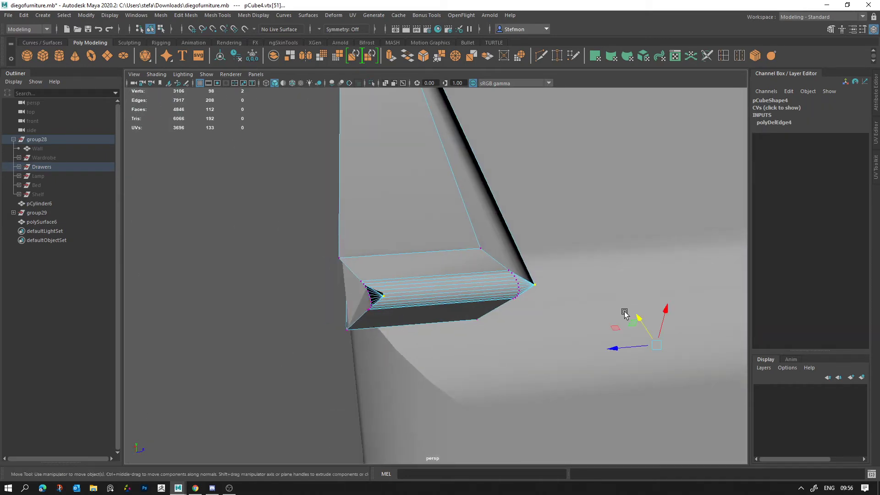
left_click_drag(615, 351, 489, 246, "alt")
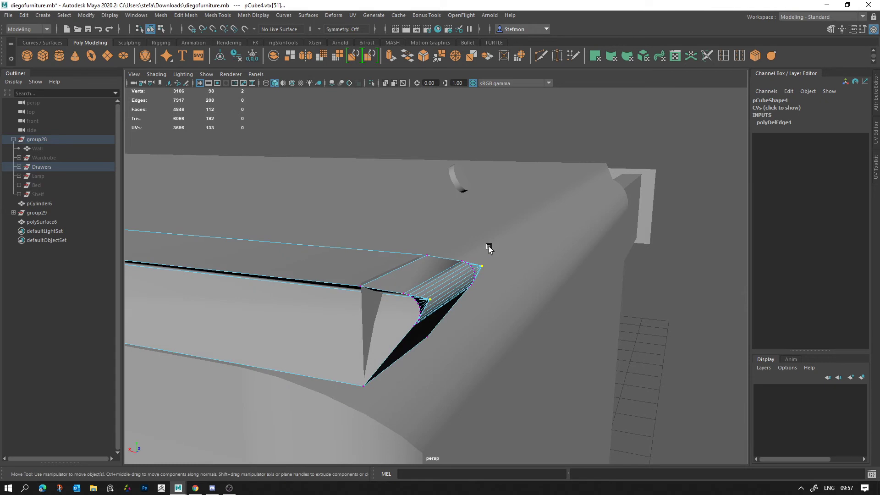
right_click_drag(394, 233, 400, 272)
left_click(395, 312)
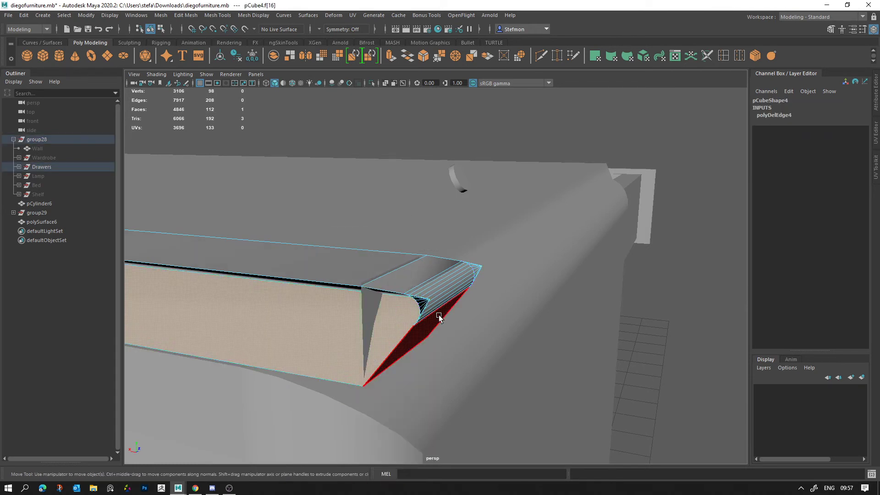
left_click_drag(438, 315, 469, 314, "alt")
left_click_drag(497, 268, 501, 301, "alt")
left_click_drag(537, 244, 434, 222, "alt")
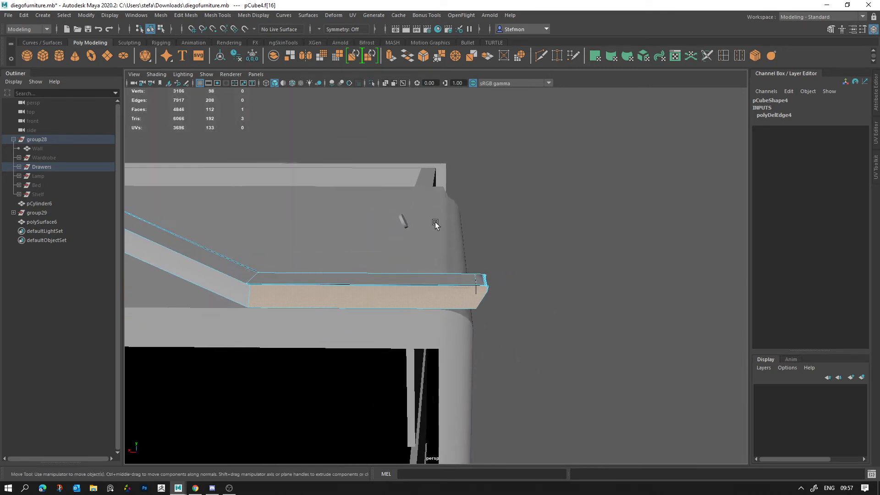
Try to insert an edge loop across the flat end section of the trim
key("F8")
left_click(726, 60)
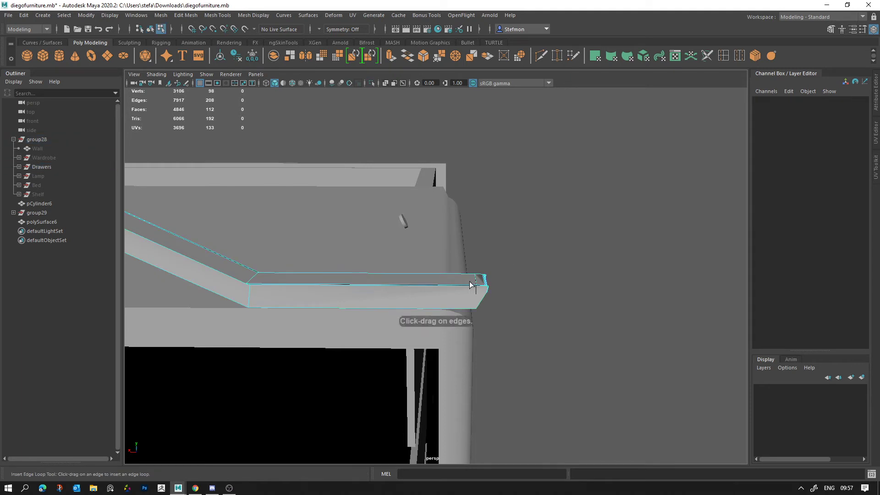
left_click_drag(469, 283, 458, 284)
left_click_drag(399, 311, 403, 293, "alt")
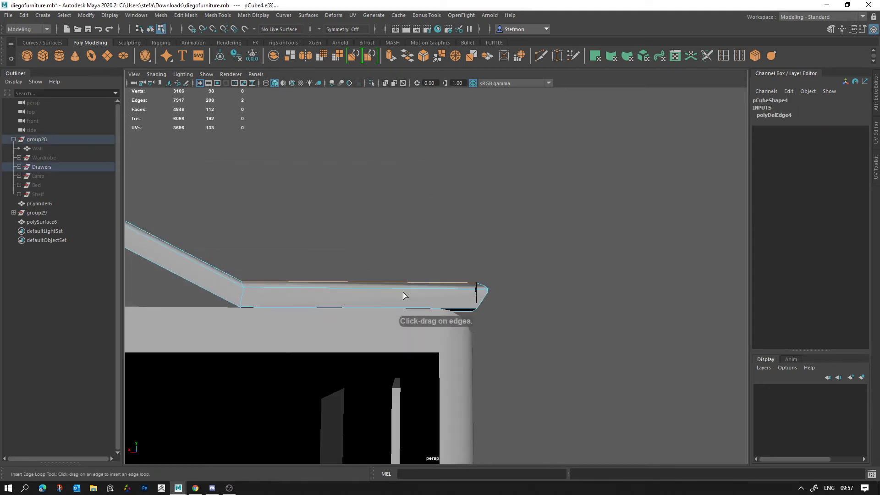
right_click_drag(403, 293, 402, 182)
key("ctrl+z")
key("F8")
Select the lengthwise edges of the trim's flat end section and split them with a Connect cut across the middle
left_click(477, 243)
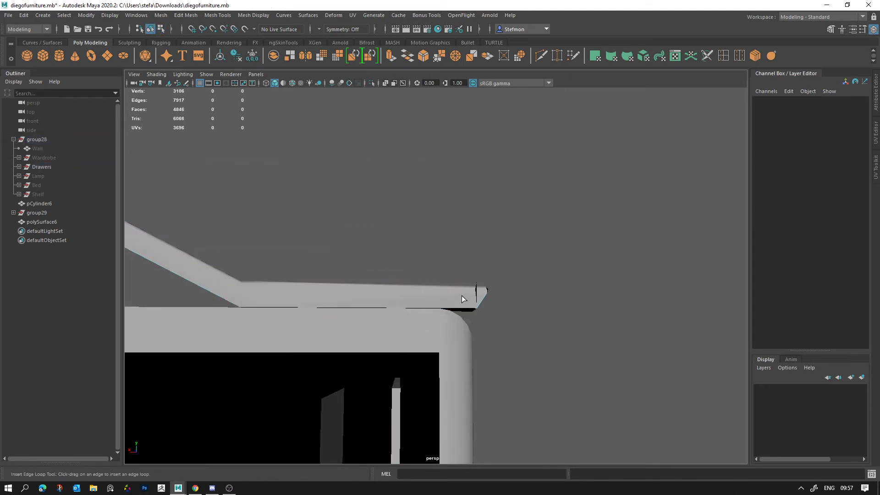
left_click(461, 296)
right_click_drag(478, 233, 480, 183)
left_click_drag(424, 211, 410, 249, "alt")
left_click(412, 251)
left_click(481, 278)
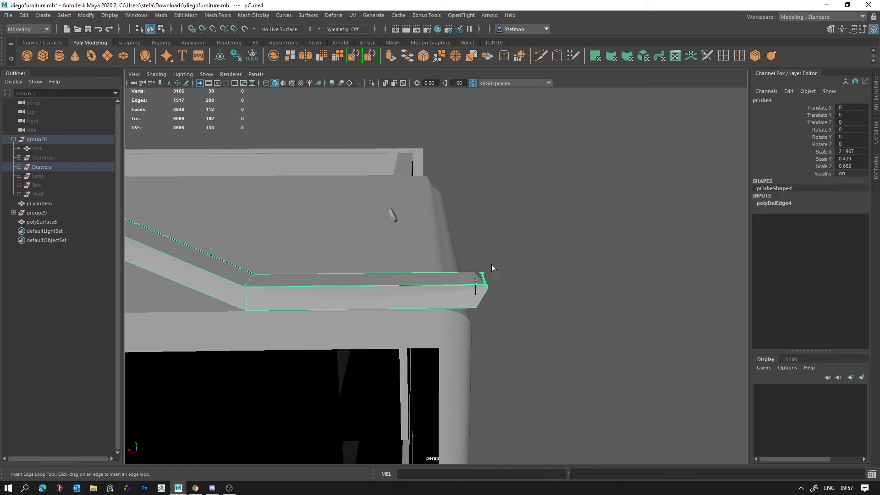
right_click_drag(529, 162, 529, 160)
left_click_drag(397, 244, 398, 257)
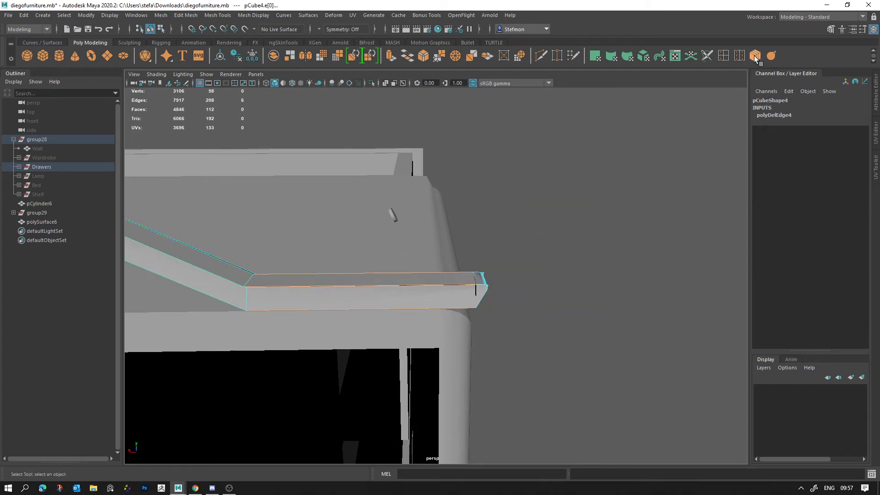
left_click(186, 15)
mouse_move(209, 16)
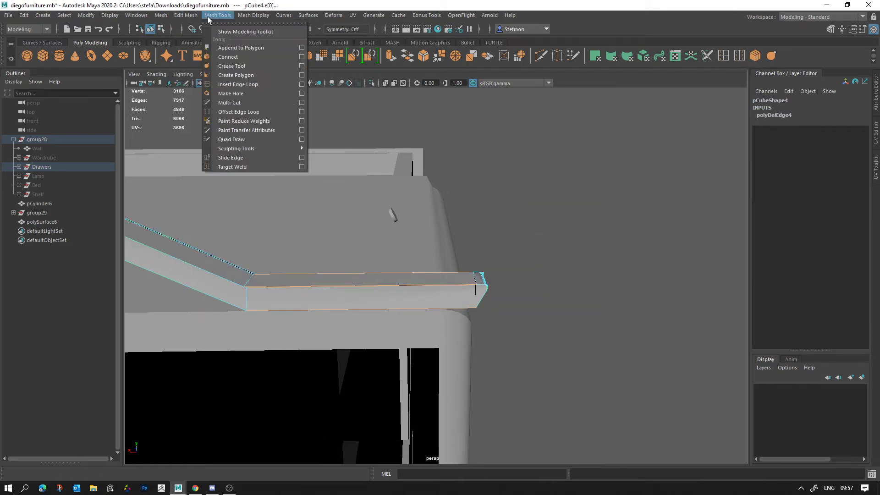
left_click(233, 59)
key("Return")
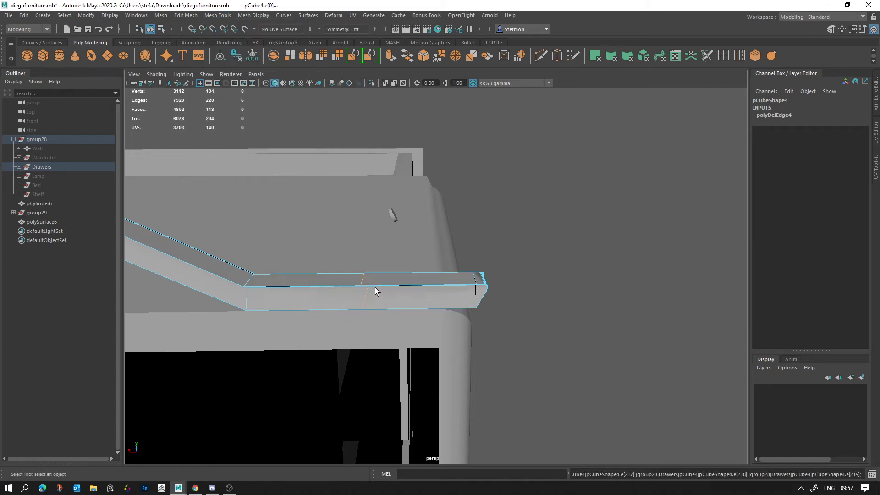
Delete the trim's dense outer end faces beyond the new cut and the loose single-face object left beside them
left_click_drag(428, 308, 428, 290, "alt")
right_click_drag(427, 290, 422, 255)
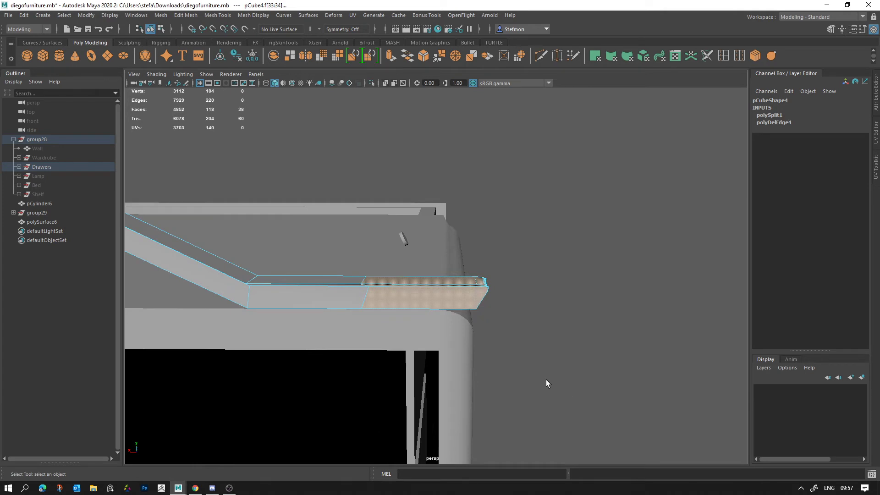
key("Delete")
left_click_drag(452, 348, 557, 252)
left_click(476, 298)
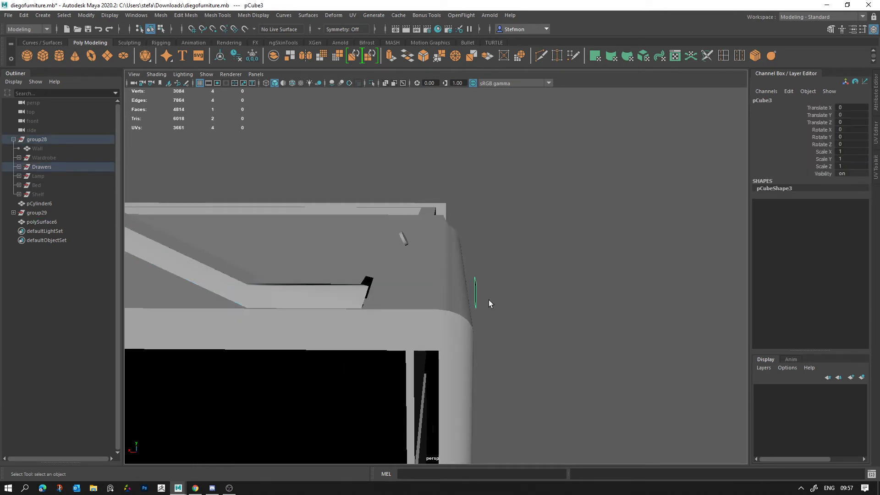
key("Delete")
Select the vertices around the open outer end of the curved trim for scaling
left_click_drag(451, 307, 482, 276, "alt")
left_click(425, 275)
right_click_drag(360, 280, 332, 233)
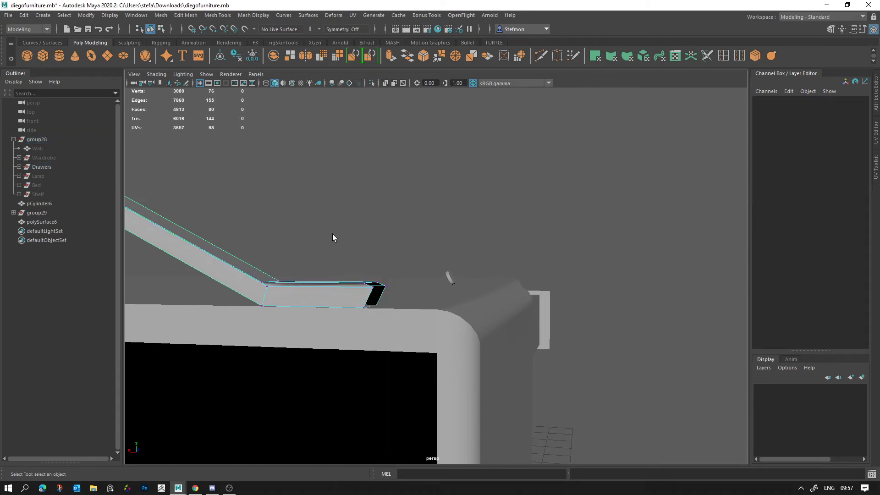
left_click_drag(332, 234, 387, 352)
left_click_drag(387, 353, 296, 284, "alt")
key("r")
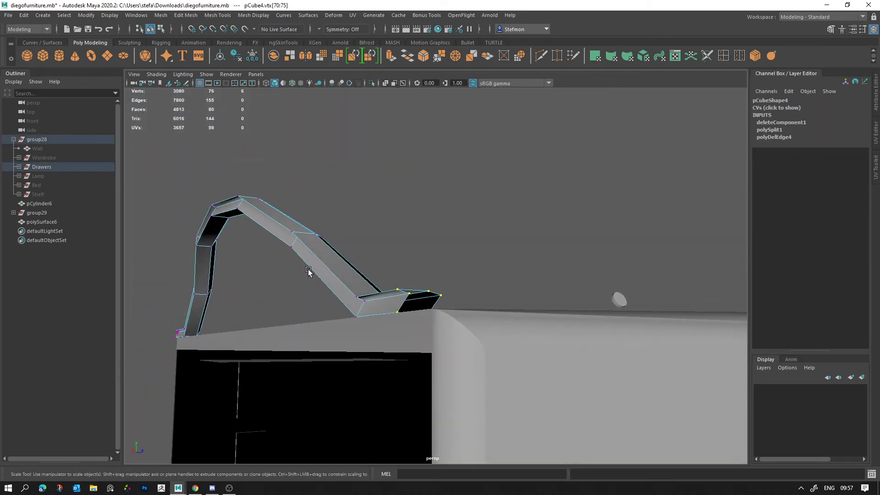
Select the lengthwise edge loop along the trim's side and try to move it using an edge-aligned pivot
right_click_drag(310, 260, 313, 233)
left_click_drag(320, 276, 310, 256, "alt")
double_click(295, 327)
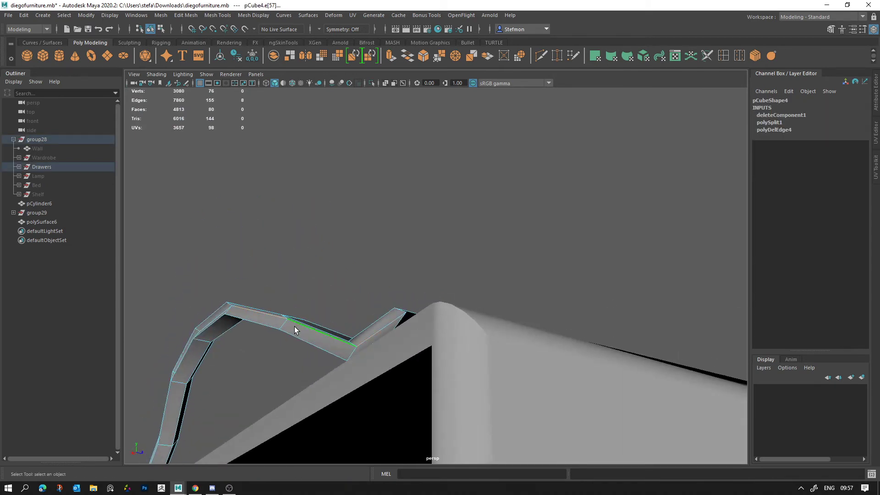
left_click_drag(316, 325, 361, 312, "alt")
right_click_drag(539, 323, 519, 325, "alt")
scroll(519, 326, "up", 3)
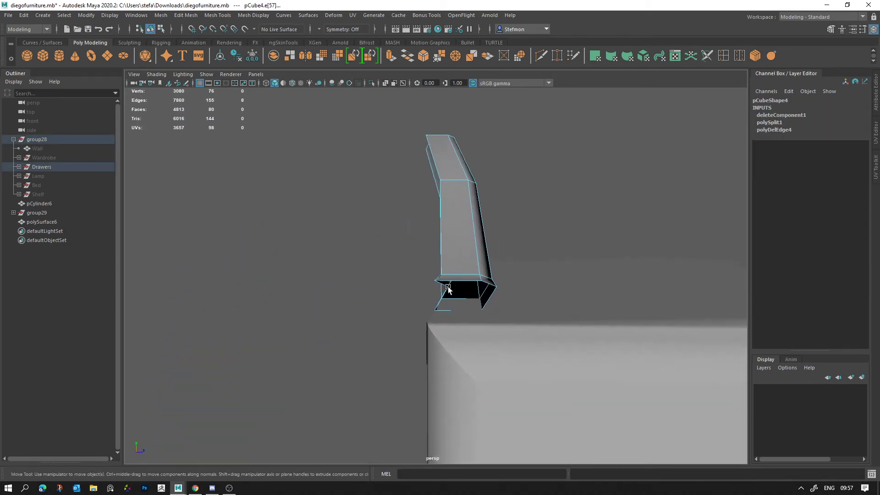
left_click_drag(447, 289, 479, 290, "alt")
key("d")
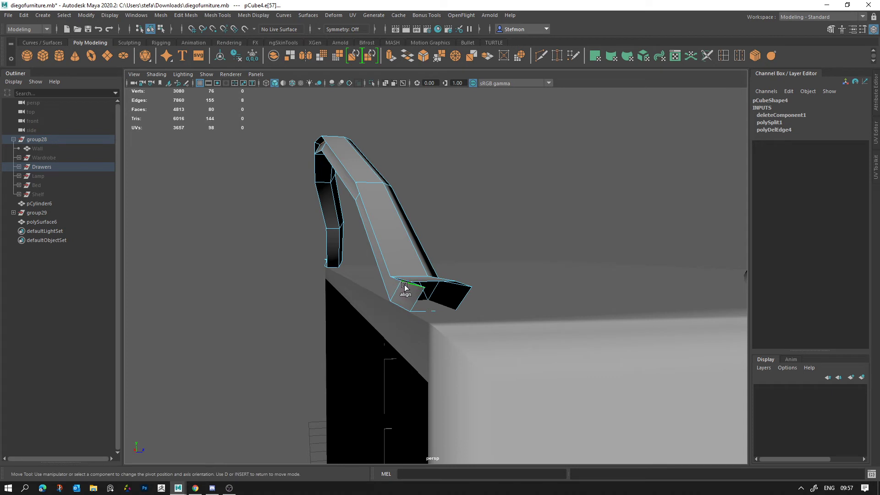
key("w")
left_click_drag(412, 285, 483, 285)
Try to adjust the trim's open end section with the Move tool and undo the moves
right_click_drag(472, 287, 489, 275)
left_click_drag(485, 289, 522, 308, "alt")
left_click(395, 275)
left_click_drag(466, 296, 497, 197, "alt")
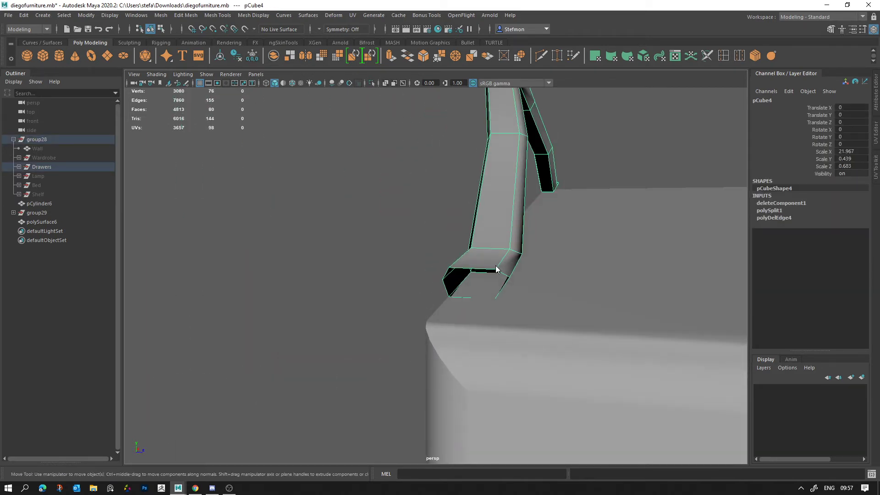
key("F8")
left_click_drag(518, 265, 523, 265)
key("ctrl+z")
right_click_drag(486, 280, 499, 270)
mouse_move(490, 271)
left_mouse_down("alt")
mouse_move(527, 268)
mouse_move(398, 199)
mouse_move(578, 228)
mouse_move(504, 256)
mouse_move(536, 274)
mouse_move(496, 287)
left_mouse_up("alt")
key("ctrl+z")
left_click_drag(463, 260, 490, 256)
Try to move the lengthwise side edge loop across the trim's profile and undo the move
key("F8")
scroll(467, 275, "up", 2)
right_click_drag(467, 234, 469, 192)
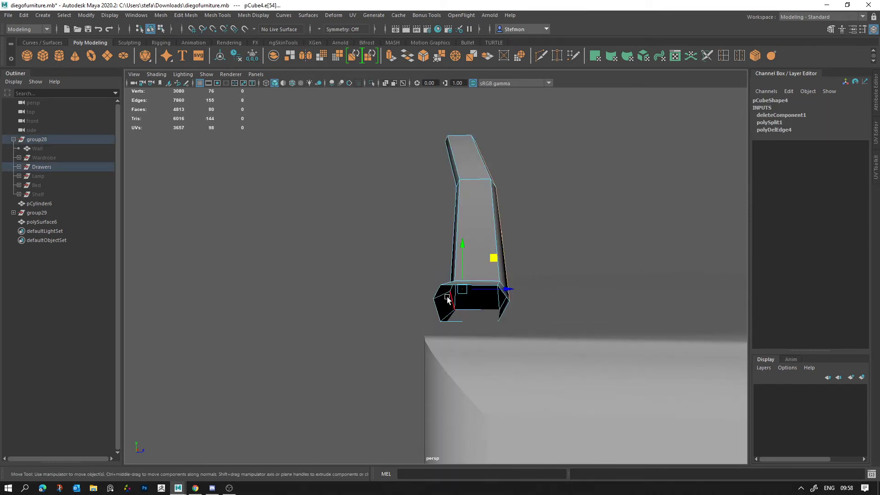
left_click(448, 299)
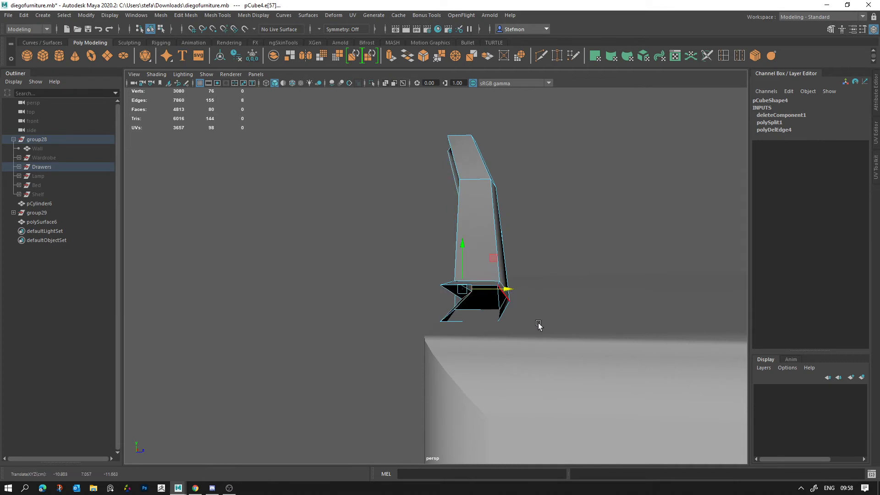
left_click(536, 325)
left_click_drag(536, 324, 586, 323, "alt")
right_click_drag(587, 323, 557, 337, "alt")
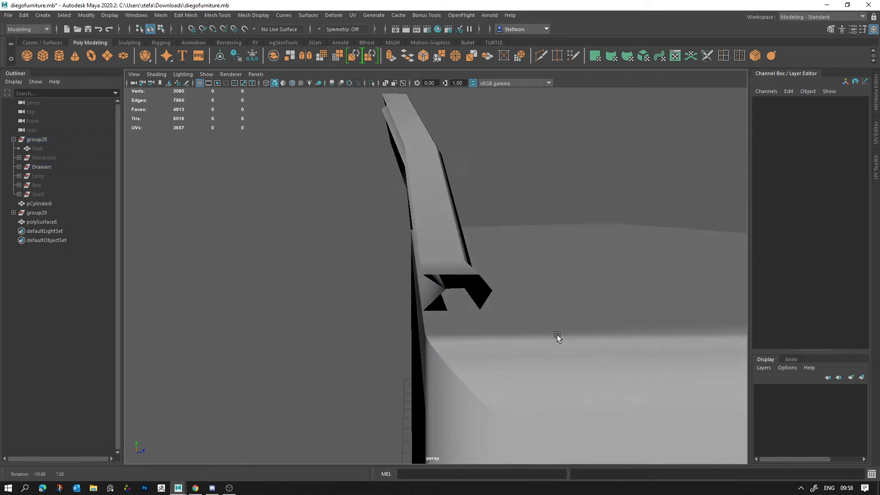
key("ctrl+z")
left_click_drag(444, 263, 444, 256, "alt")
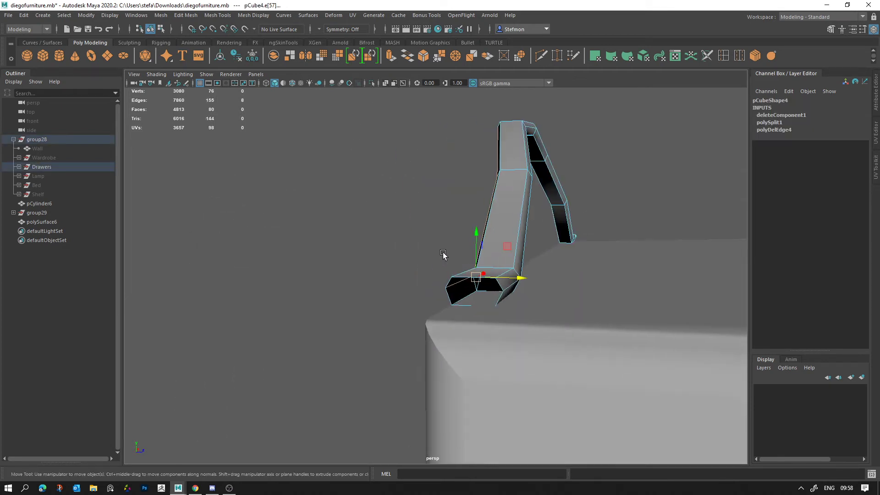
right_click_drag(444, 256, 554, 348, "alt")
left_click(517, 329)
Move the vertices at the middle bend of the trim's slope slightly up and outward to round the curve
left_click_drag(554, 348, 575, 328, "alt")
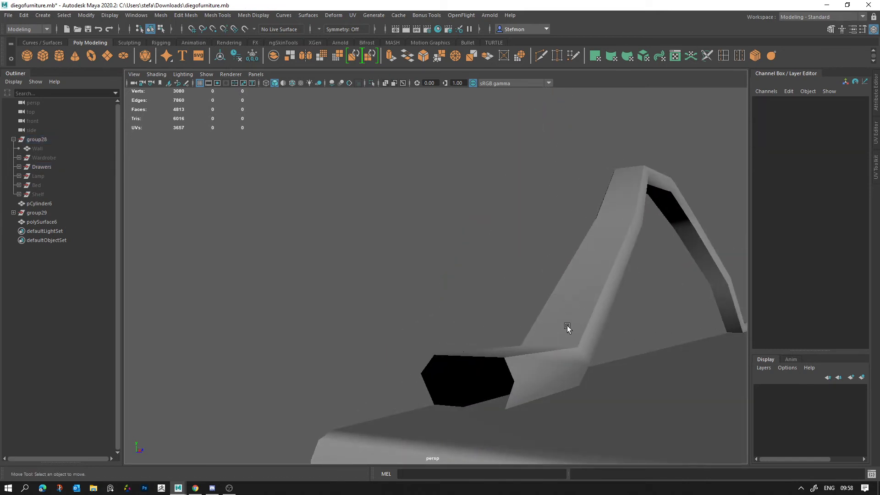
left_click(568, 326)
right_click_drag(623, 328, 544, 337, "alt")
left_click_drag(544, 338, 406, 282, "alt")
middle_click_drag(527, 320, 365, 319, "alt")
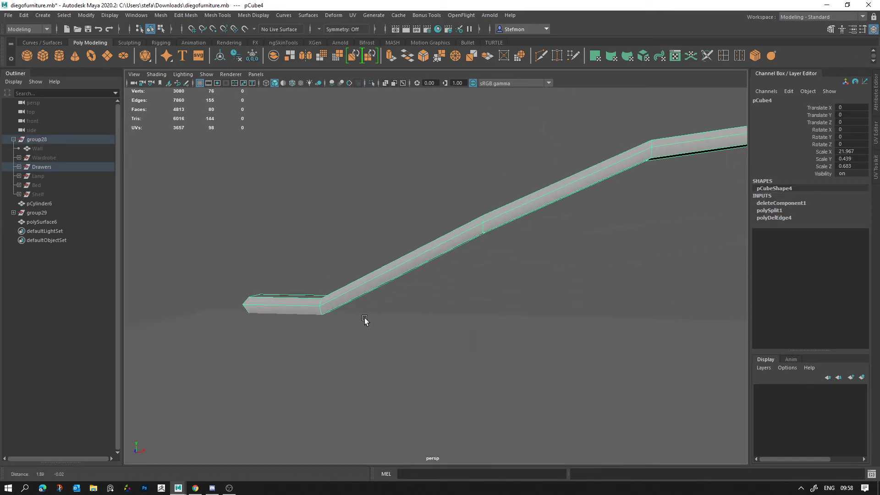
left_click_drag(365, 318, 495, 268, "alt")
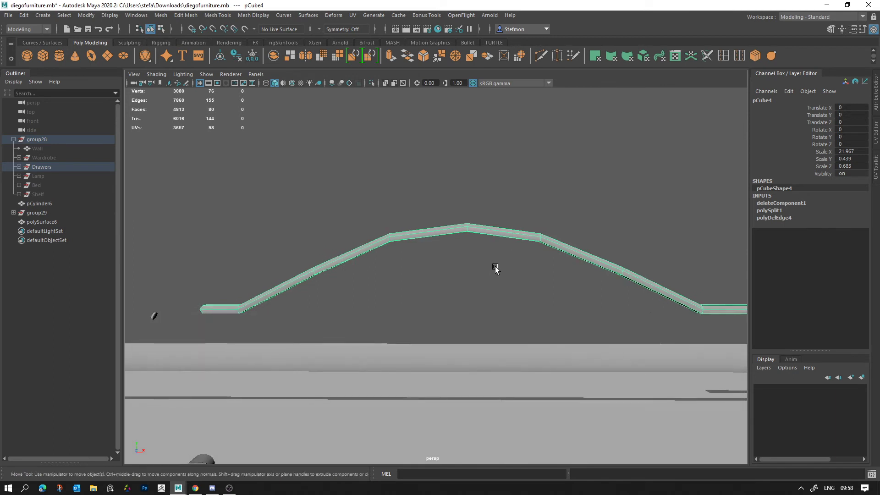
right_click_drag(358, 254, 319, 256)
left_click_drag(304, 295, 353, 246)
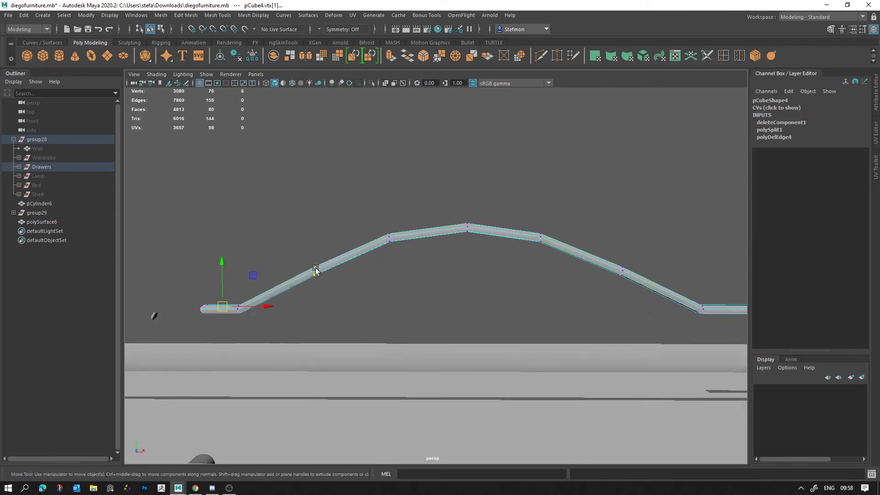
left_click_drag(253, 275, 247, 277)
left_click(359, 274)
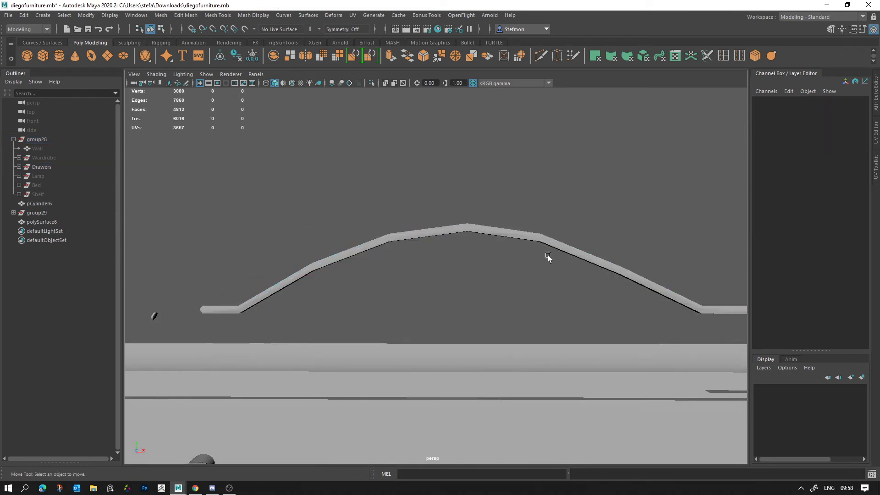
Examine the reshaped slope and the lengthwise edges leading down to the trim's flat end section
left_click_drag(548, 255, 454, 290, "alt")
scroll(451, 291, "up", 8)
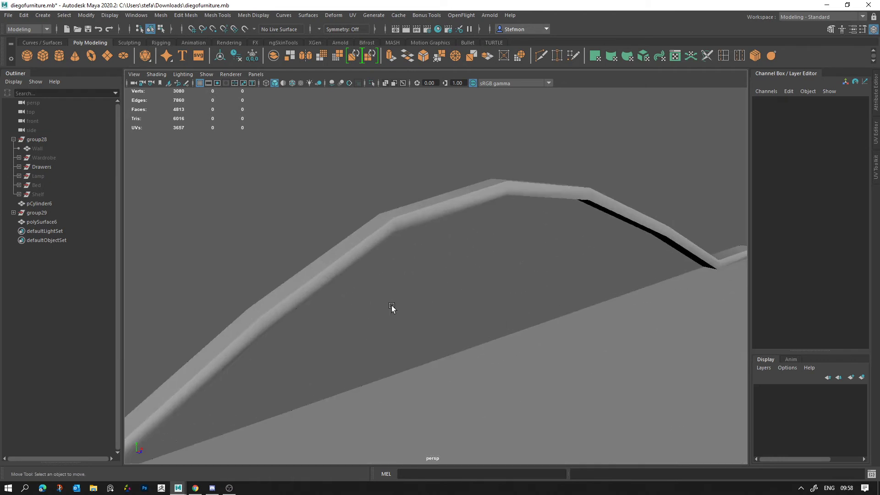
middle_click_drag(392, 307, 477, 290, "alt")
left_click(454, 321)
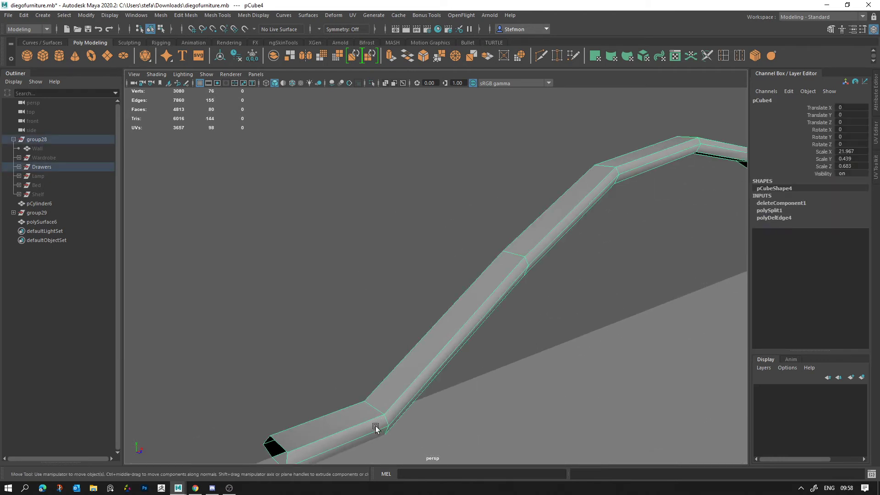
right_click_drag(392, 397, 392, 195)
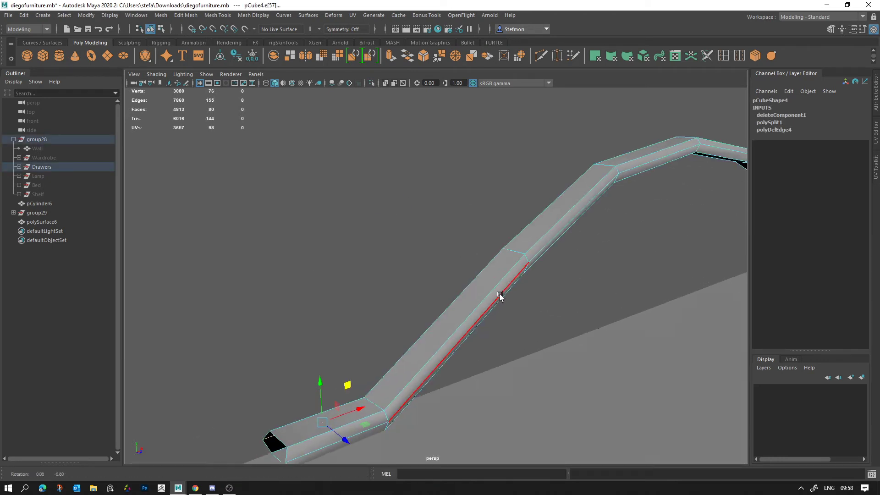
left_click_drag(499, 293, 539, 274, "alt")
left_click_drag(493, 321, 413, 321, "alt")
middle_click_drag(380, 249, 553, 223, "alt")
left_click_drag(434, 275, 425, 282, "alt")
Flatten the trim's open outer end by scaling its end vertices along the X axis
right_click_drag(403, 317, 360, 228)
left_click_drag(354, 281, 411, 359)
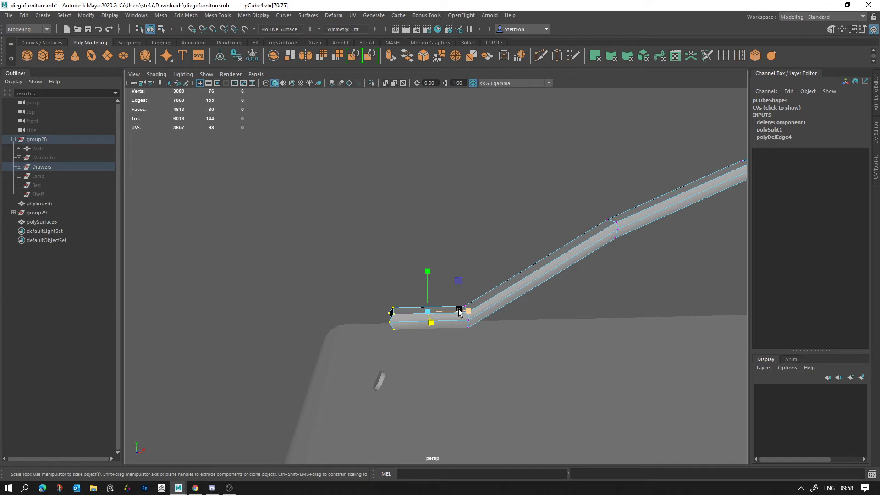
key("d")
left_click_drag(468, 311, 245, 316)
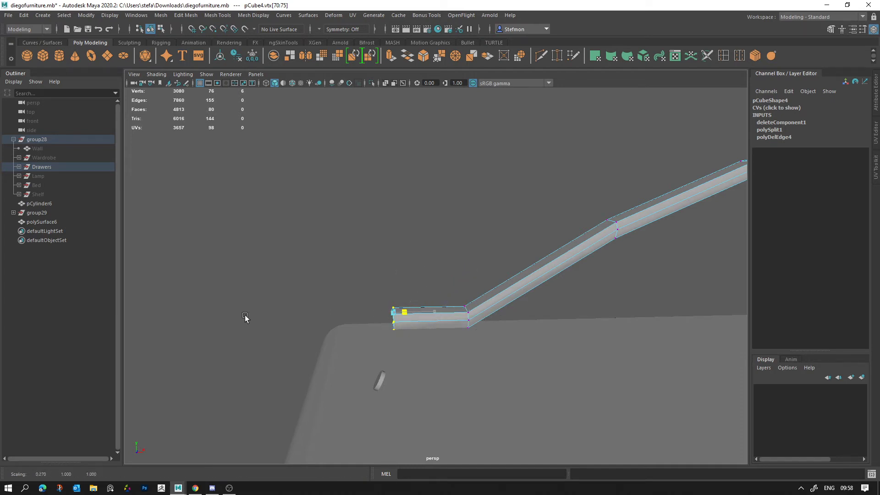
left_click(362, 320)
left_click_drag(363, 320, 496, 339, "alt")
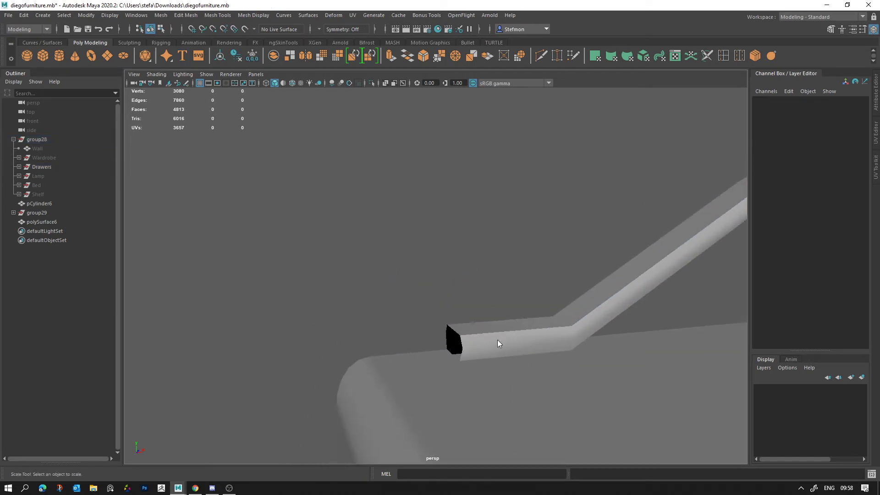
Select the border edges of the trim's open end and extrude them outward along X to lengthen the flat section
right_click_drag(497, 339, 496, 255)
left_click(454, 332)
key("q")
left_click(455, 330)
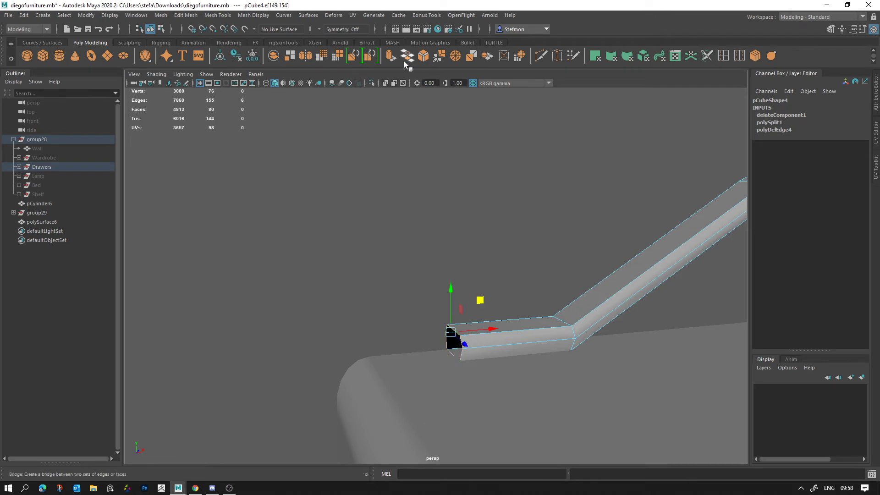
left_click(391, 56)
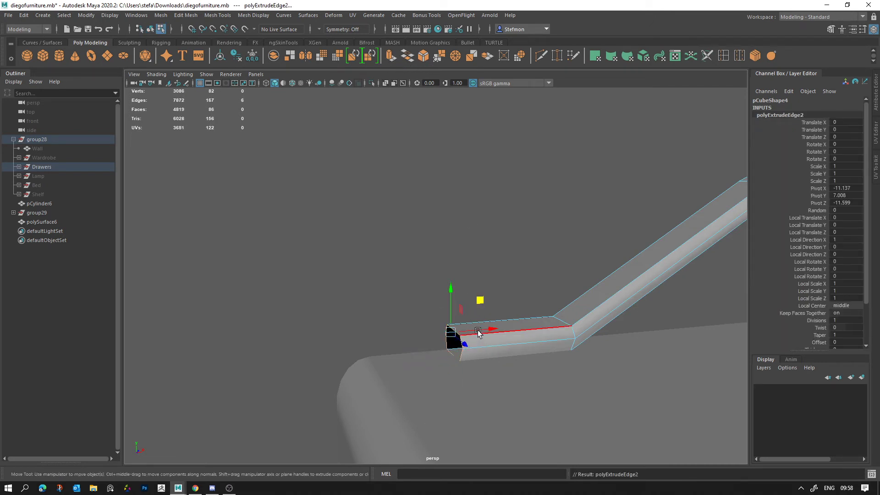
left_click_drag(478, 333, 379, 338)
right_click_drag(370, 333, 497, 340, "alt")
middle_click_drag(497, 340, 568, 313, "alt")
Close the trim's open end by bridging its opposite upper side edges and its opposite lower side edges
key("q")
right_click_drag(569, 300, 569, 208)
left_click(541, 321)
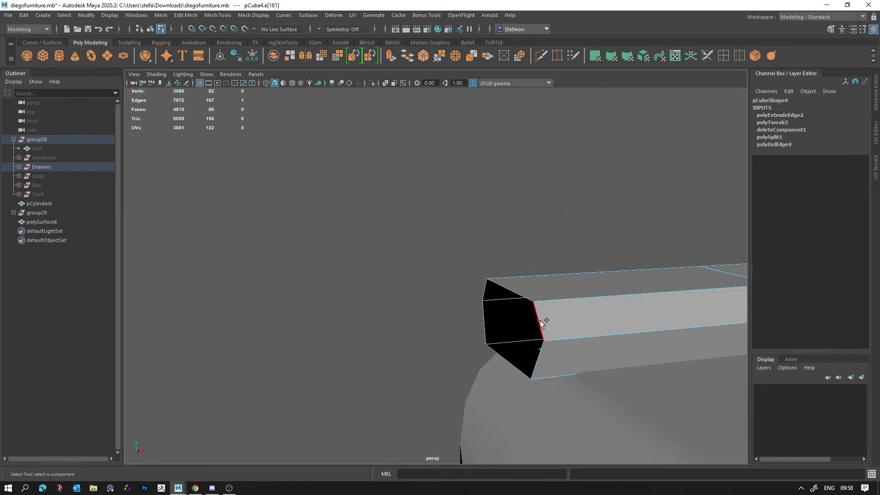
left_click(407, 55)
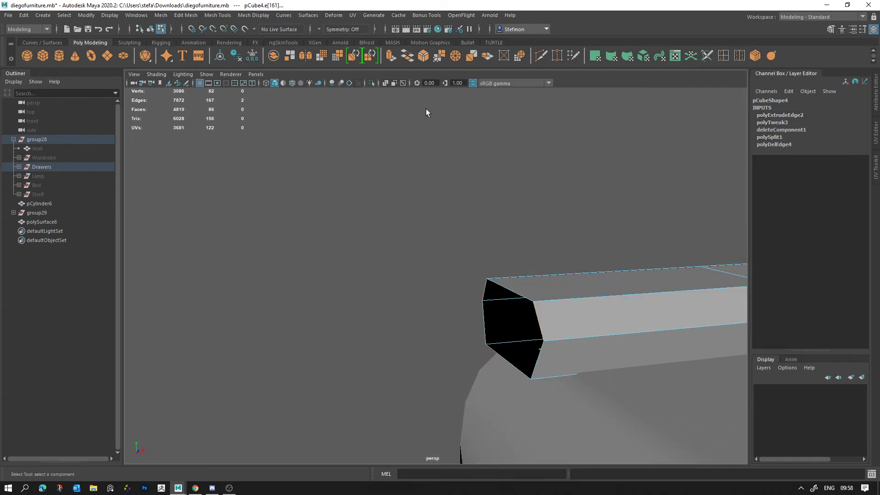
left_click(486, 327)
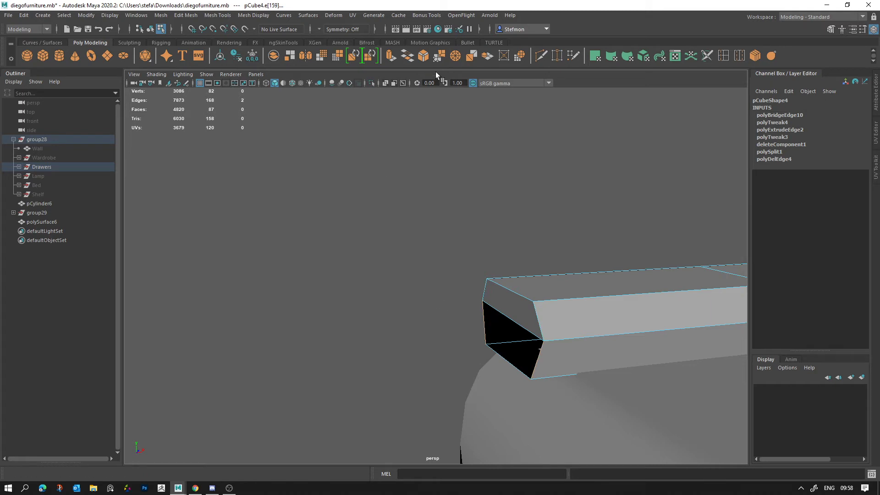
left_click(407, 56)
key("F8")
Bevel the top edge of the capped trim end with a fraction of 0.8 and 2 segments
right_click_drag(524, 317, 516, 207)
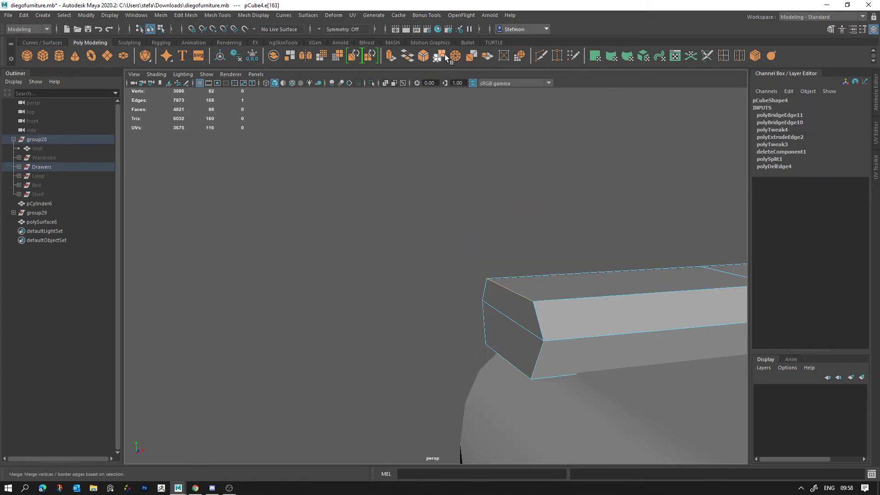
left_click(423, 56)
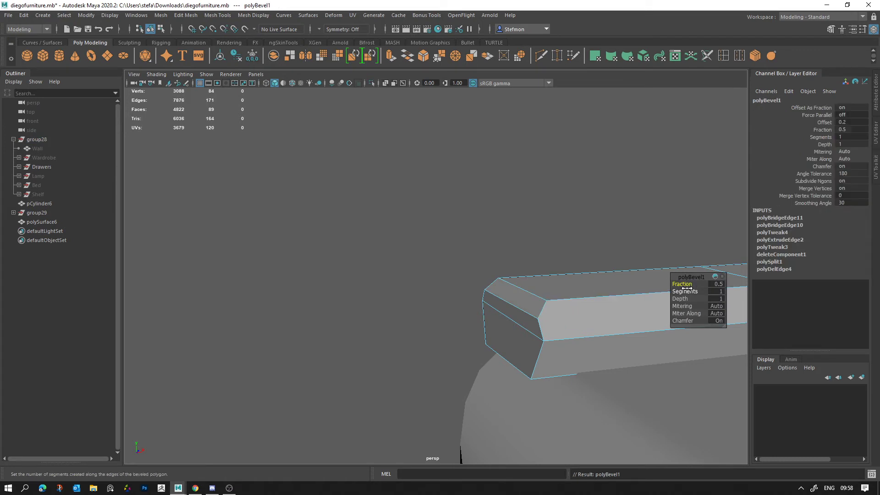
left_click_drag(687, 288, 587, 282)
left_click(487, 172)
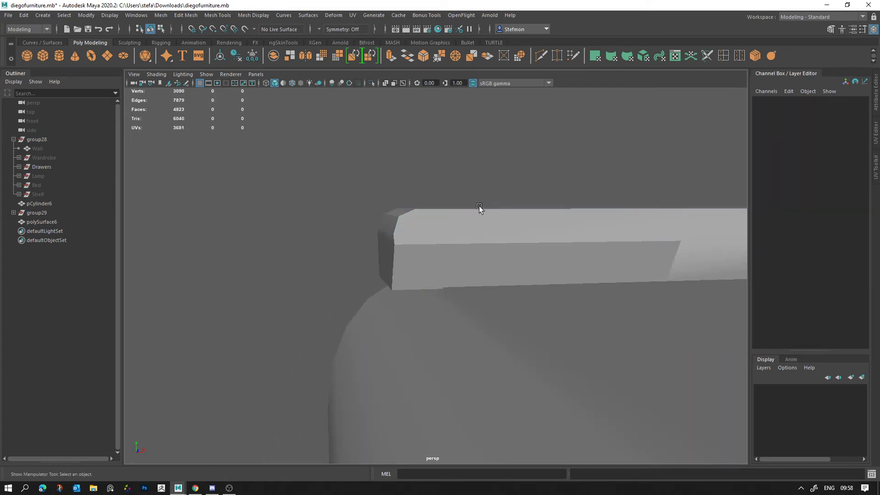
Select the three edges running across the new bevel and shift them slightly inward along the X axis
left_click(458, 242)
mouse_move(418, 258)
left_mouse_down("alt")
mouse_move(436, 260)
mouse_move(428, 260)
left_mouse_up("alt")
right_click_drag(415, 234, 416, 267)
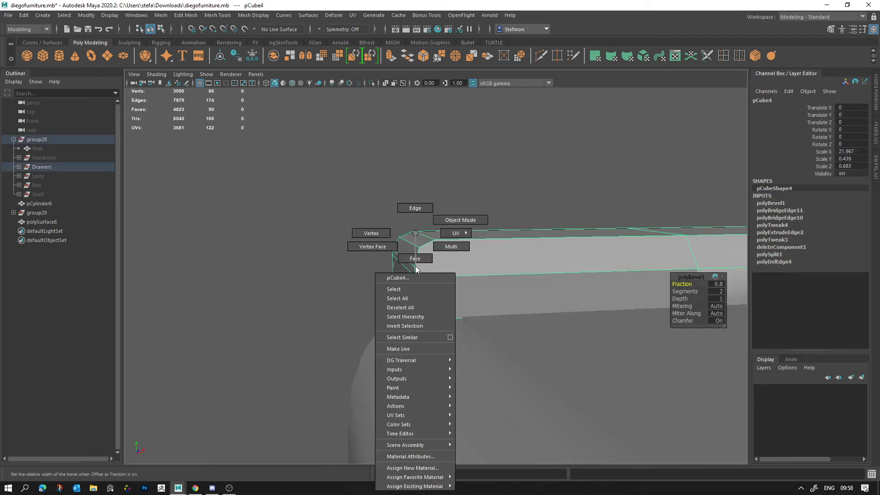
left_click(416, 209)
left_click(410, 244)
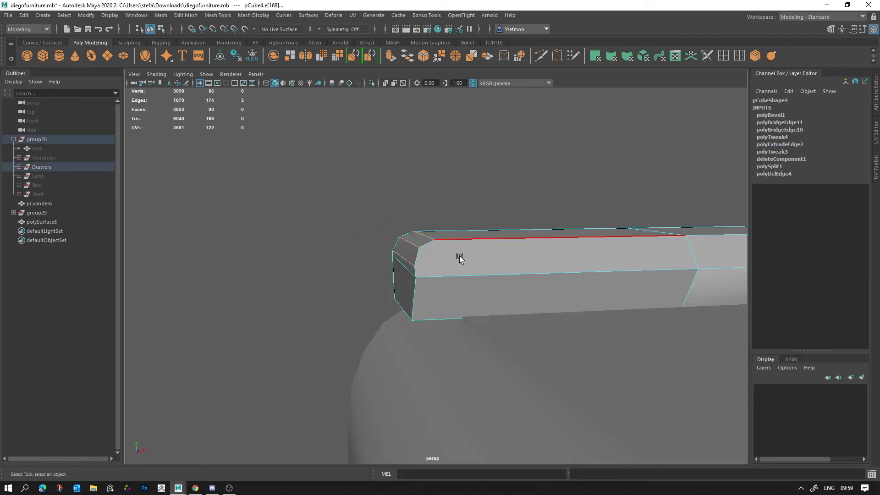
key("w")
left_click(667, 262, "shift")
left_click_drag(681, 242, 684, 241)
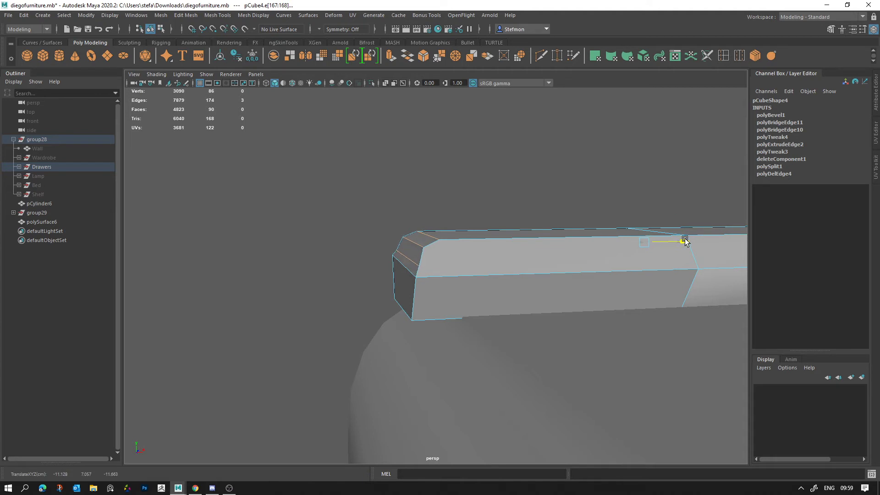
Shift the lowest bevel edge on the trim's end slightly outward along the X axis
left_click(409, 263)
key("w")
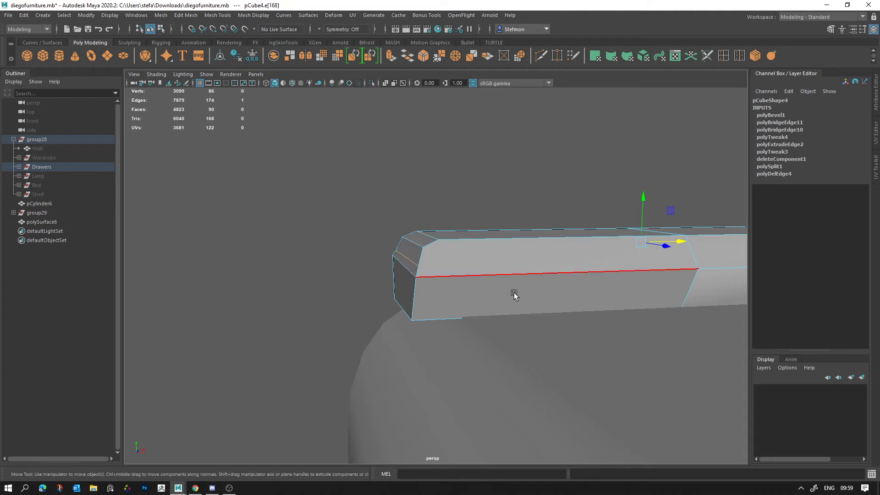
left_click_drag(691, 244, 682, 245)
left_click(578, 274)
Target-weld the lowest bevel vertices on the trim's end onto the corner vertices directly beneath them
left_click_drag(577, 275, 567, 277, "alt")
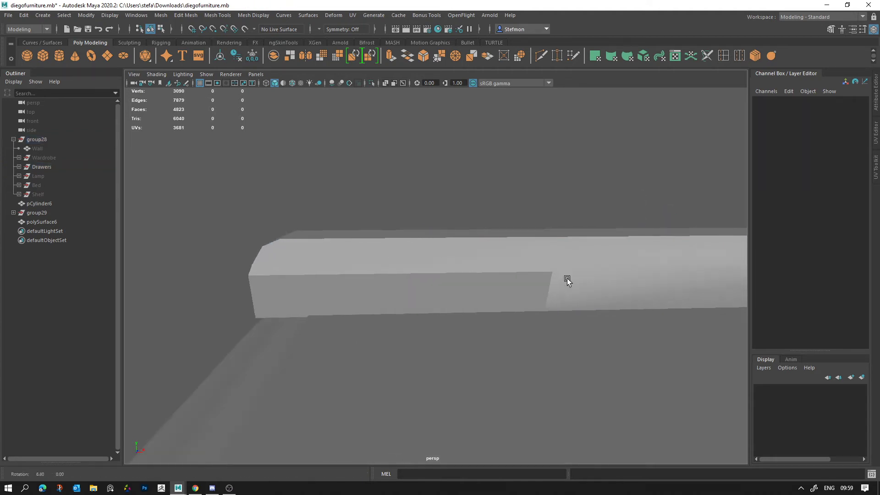
left_click(349, 250)
mouse_move(349, 250)
left_mouse_down("alt")
mouse_move(370, 253)
mouse_move(358, 252)
left_mouse_up("alt")
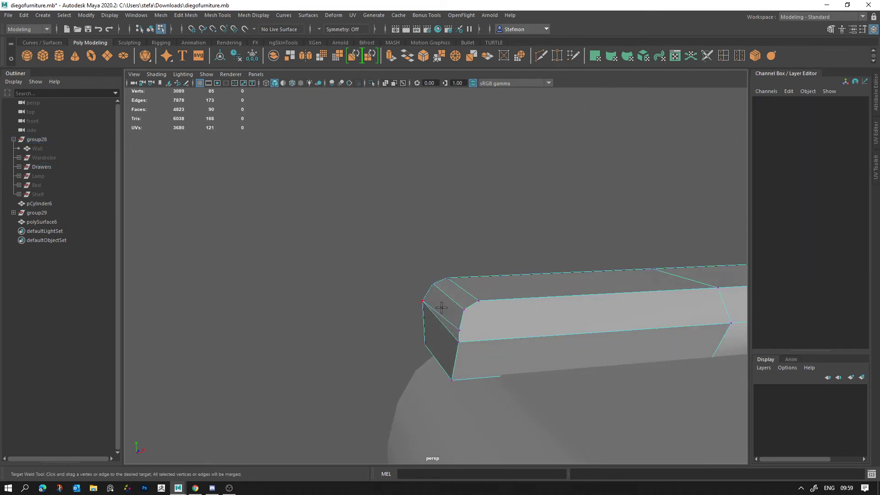
key("F8")
left_click_drag(464, 349, 433, 249, "alt")
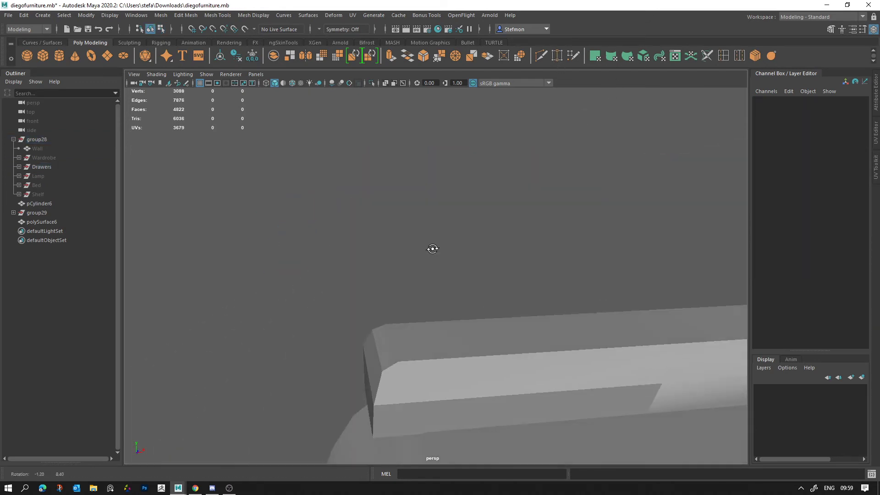
Select the eight vertices at the trim's end and shift them slightly along the X axis
left_click(433, 381)
middle_click_drag(433, 380, 487, 315, "alt")
right_click_drag(477, 310, 426, 300)
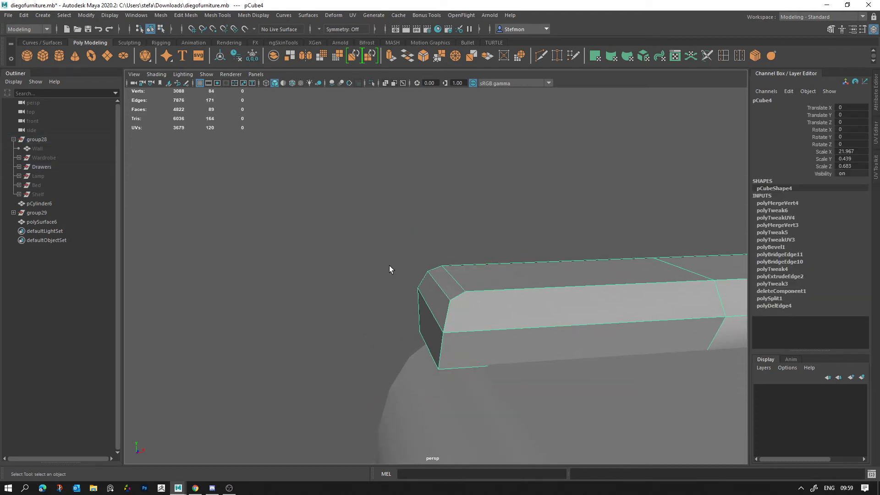
left_click_drag(386, 269, 476, 408)
key("w")
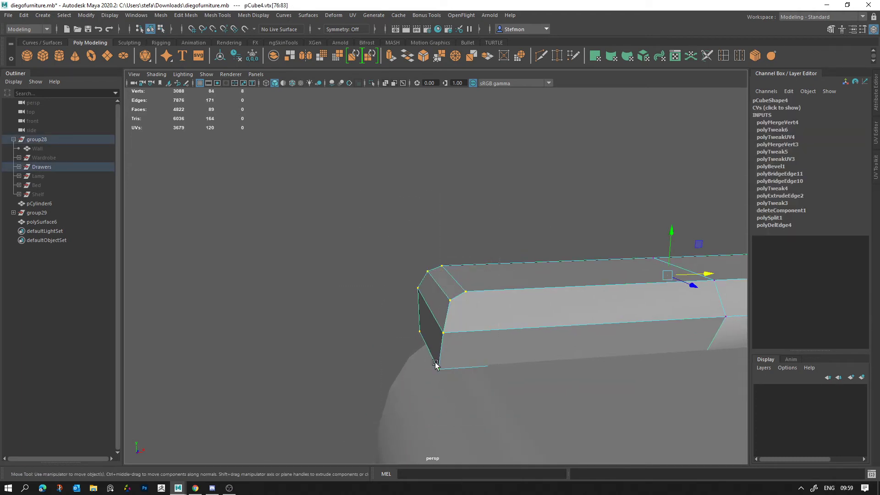
left_click_drag(710, 275, 685, 261)
key("F8")
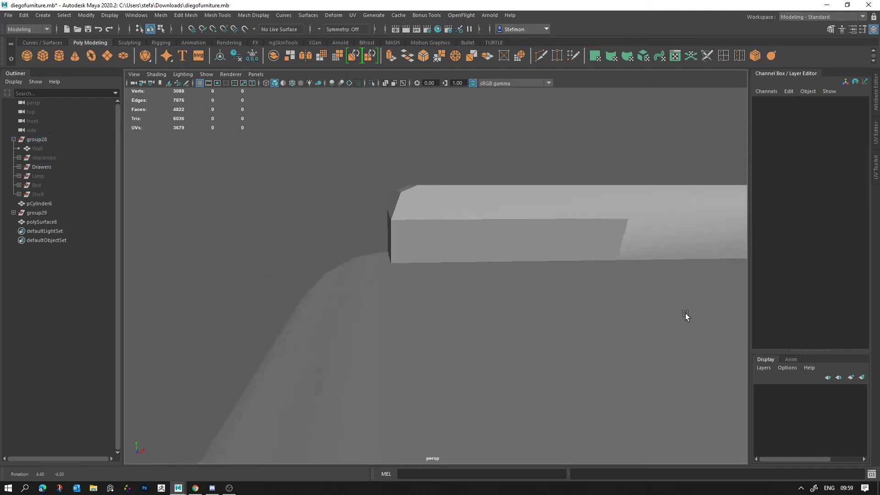
Harden the edge where the chest's rounded corner meets the flat surface beside the trim's end
left_click(495, 233)
left_click(419, 334)
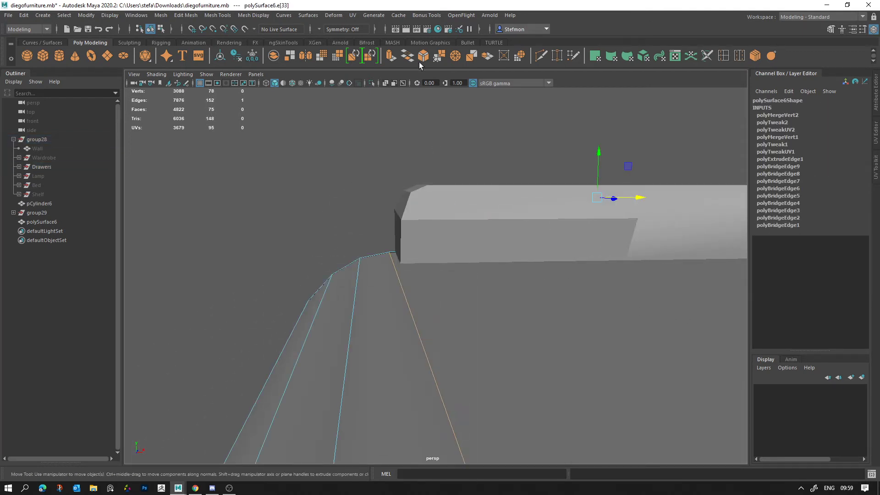
left_click(261, 16)
left_click(268, 86)
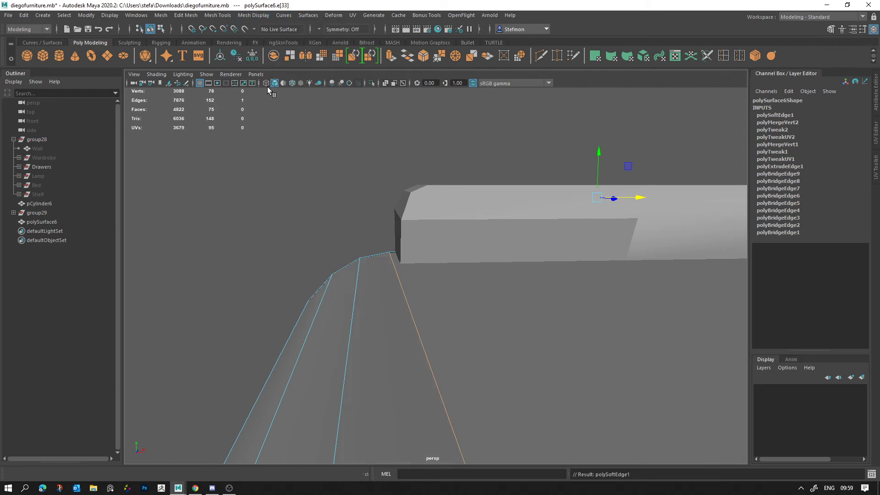
double_click(316, 151)
Soften the edges running across the bevel on the trim's end
left_click_drag(367, 183, 440, 201, "alt")
right_click_drag(440, 202, 397, 201, "alt")
left_click_drag(397, 201, 421, 214, "alt")
right_click_drag(421, 214, 541, 260, "alt")
left_click(539, 247)
left_click_drag(538, 248, 454, 229, "alt")
right_click_drag(441, 165, 440, 140)
left_click(415, 145)
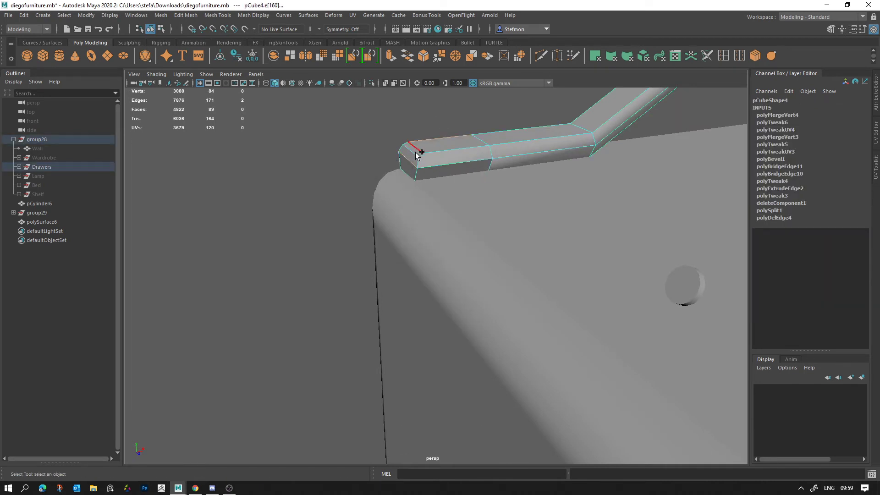
left_click(242, 17)
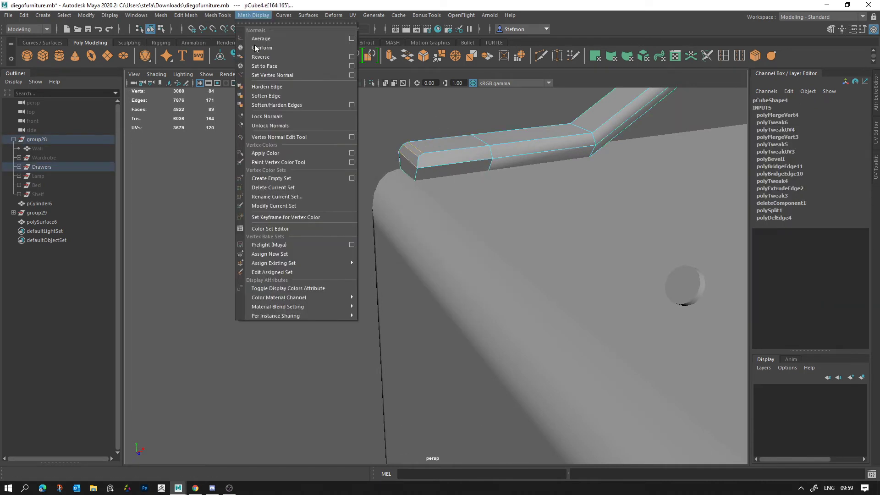
left_click(268, 93)
left_click(392, 167)
Soften the lengthwise side edge of the trim's rebuilt end section
left_click_drag(393, 169, 377, 151, "alt")
left_click(399, 186)
right_click(401, 183)
left_click(401, 157)
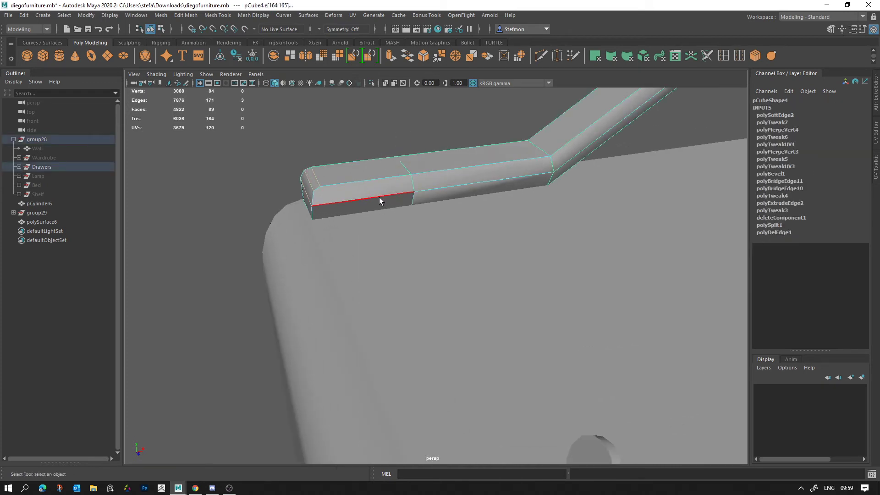
key("g")
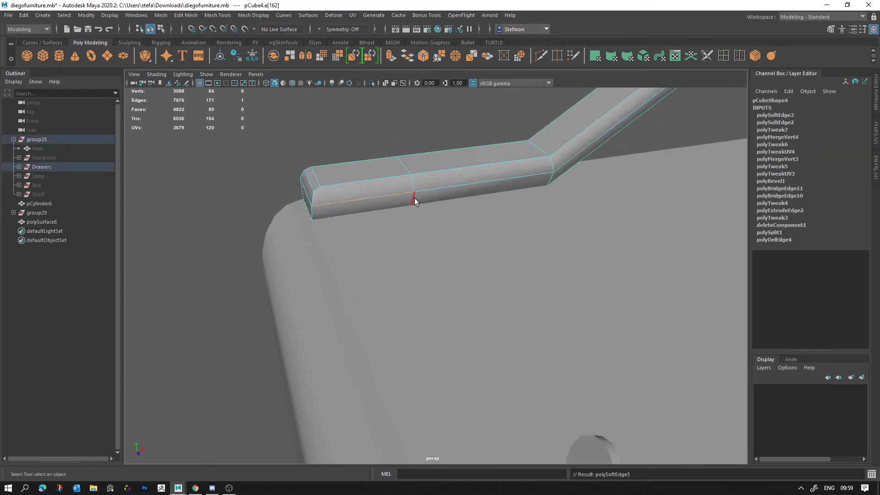
key("F8")
Harden the lengthwise edge loop along the trim's side
left_click_drag(414, 197, 579, 140, "alt")
key("F10")
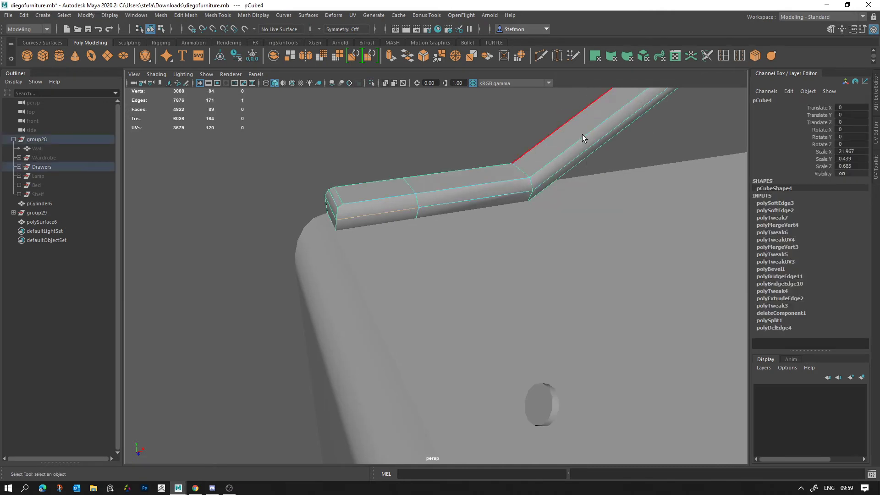
double_click(589, 153)
left_click(268, 17)
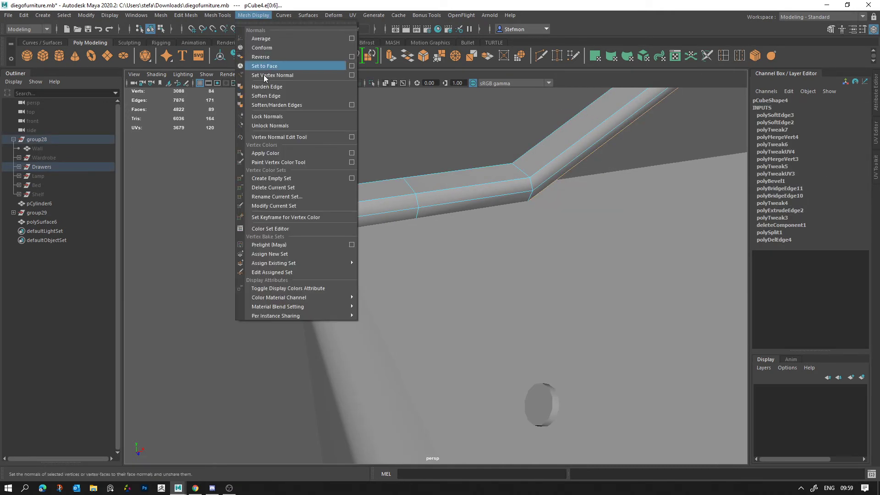
left_click(266, 86)
key("F8")
left_click(474, 155)
scroll(474, 155, "down", 5)
left_click_drag(521, 155, 527, 157, "alt")
scroll(471, 164, "up", 5)
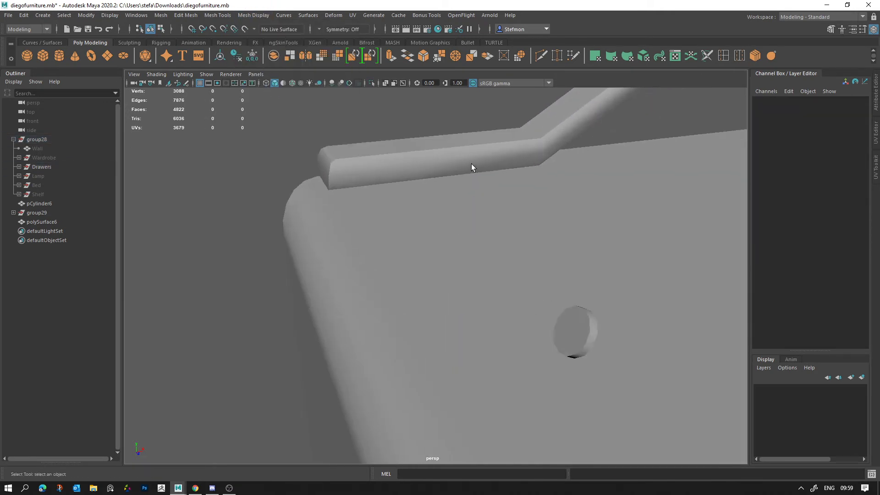
Select the four faces covering the top and end bevel of the trim's flat section and lower them along the Y axis
middle_click_drag(471, 164, 433, 211, "alt")
left_click(432, 211)
left_click_drag(433, 211, 407, 209, "alt")
middle_click_drag(384, 152, 398, 170, "alt")
right_click_drag(354, 158, 320, 151)
left_click(357, 151)
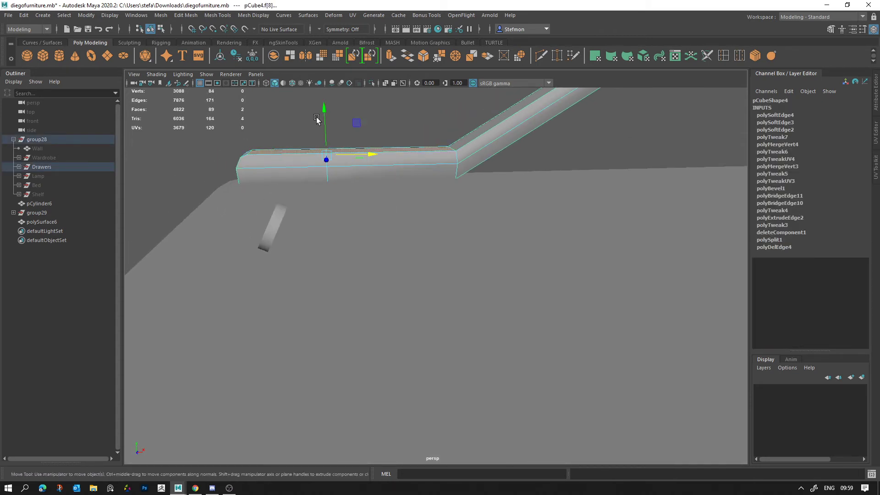
left_click_drag(272, 172, 290, 172, "alt")
right_click_drag(319, 206, 321, 232)
left_click_drag(321, 232, 331, 202, "alt")
left_click(373, 204, "shift")
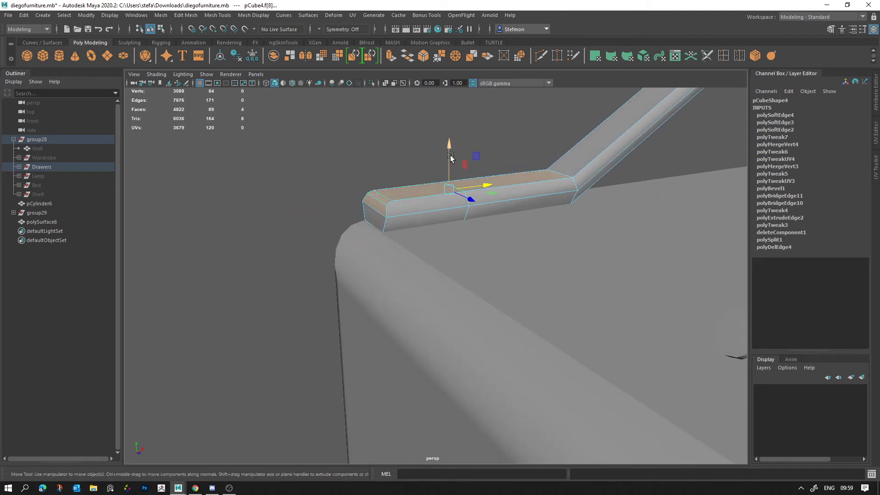
left_click_drag(450, 157, 477, 206)
Try to shift the side vertices of the trim's flat section downward in line with the lowered end
right_click_drag(313, 183, 277, 180)
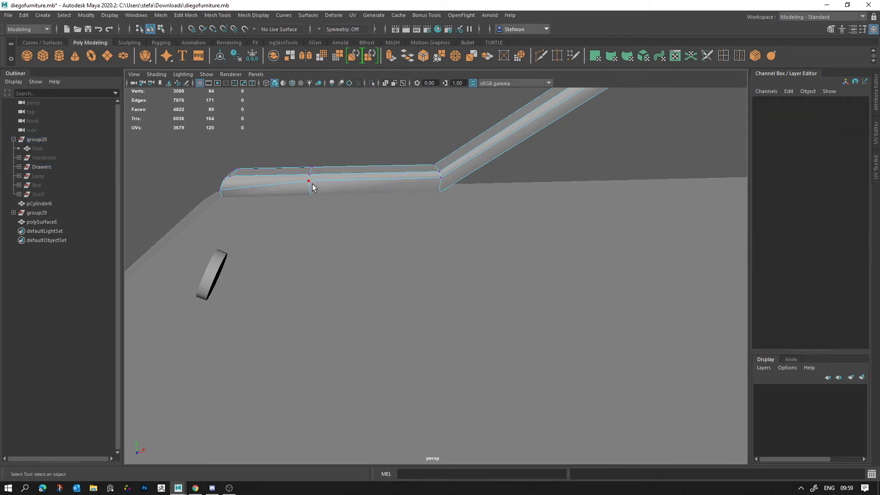
left_click(432, 183)
key("f")
left_click_drag(422, 206, 371, 300, "alt")
scroll(372, 299, "down", 5)
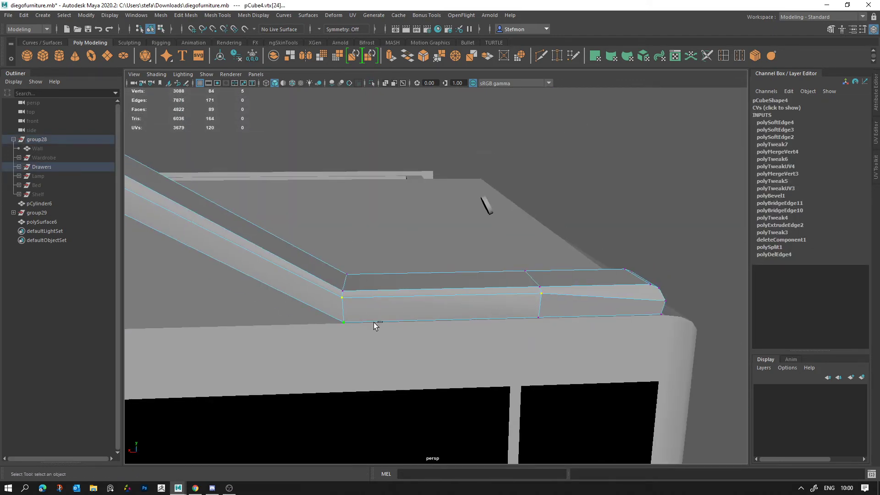
left_click(344, 322, "ctrl")
key("w")
left_click_drag(536, 240, 483, 287)
left_click(523, 252)
left_click(369, 271)
right_click_drag(481, 288, 480, 259)
key("q")
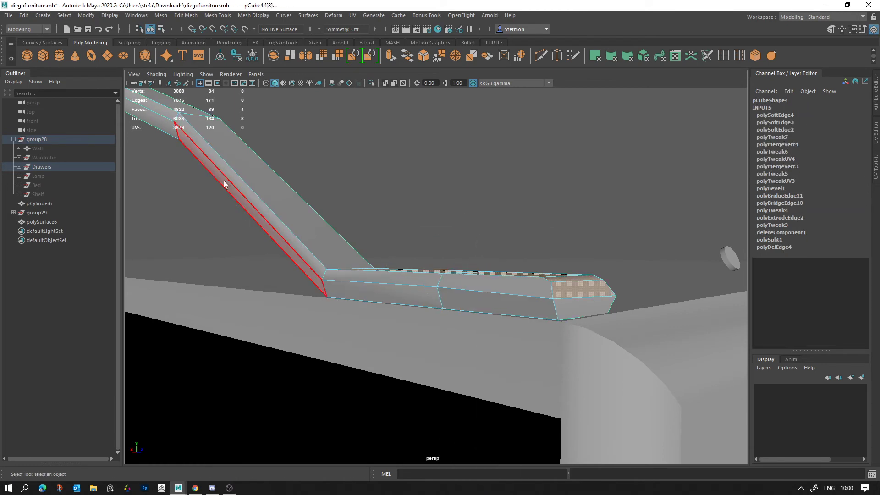
Multi-Cut a diagonal edge on the trim's side from the end's bevel corner to the side vertex at the section seam
left_click_drag(529, 334, 421, 345, "alt")
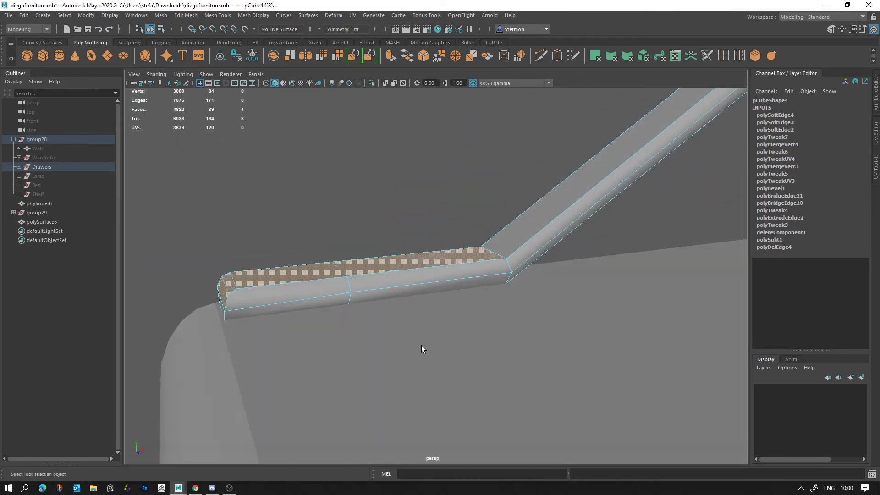
left_click(422, 345)
scroll(488, 328, "down", 10)
left_click_drag(496, 317, 458, 336, "alt")
right_click_drag(458, 337, 476, 356, "alt")
left_click_drag(476, 357, 351, 294, "alt")
left_click(306, 279)
middle_click_drag(308, 280, 339, 295, "alt")
right_click_drag(339, 296, 731, 412, "alt")
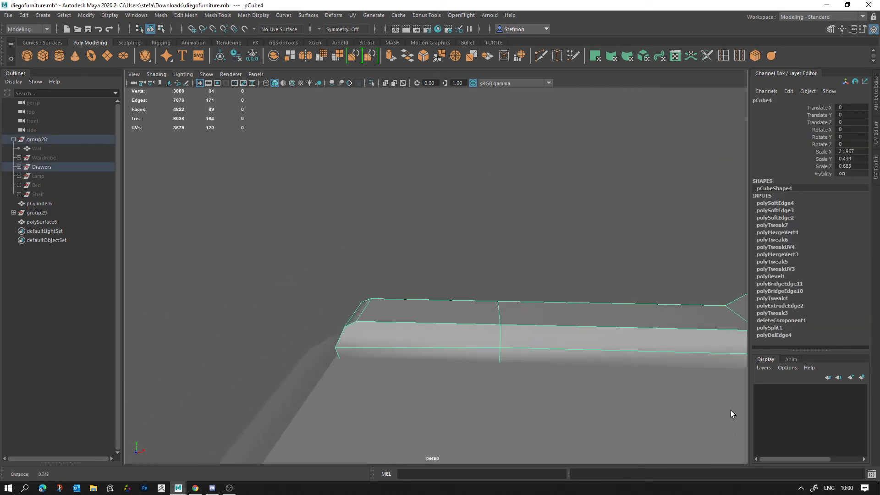
left_click(541, 56)
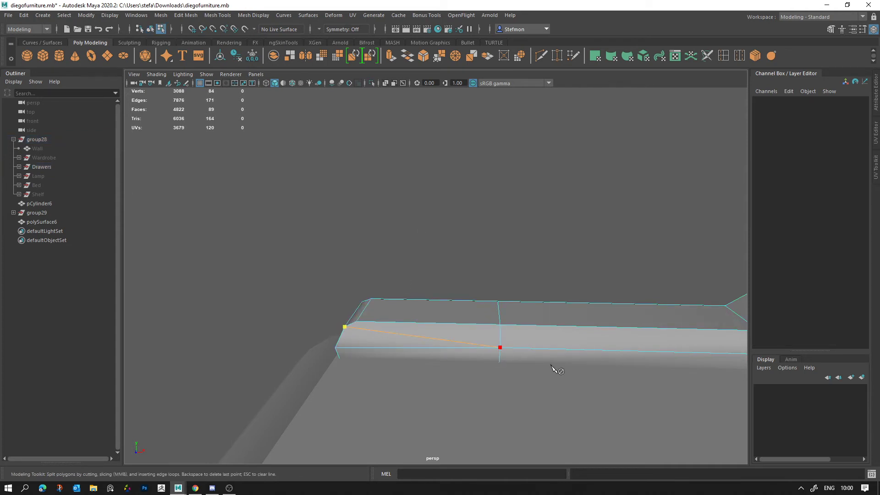
key("Return")
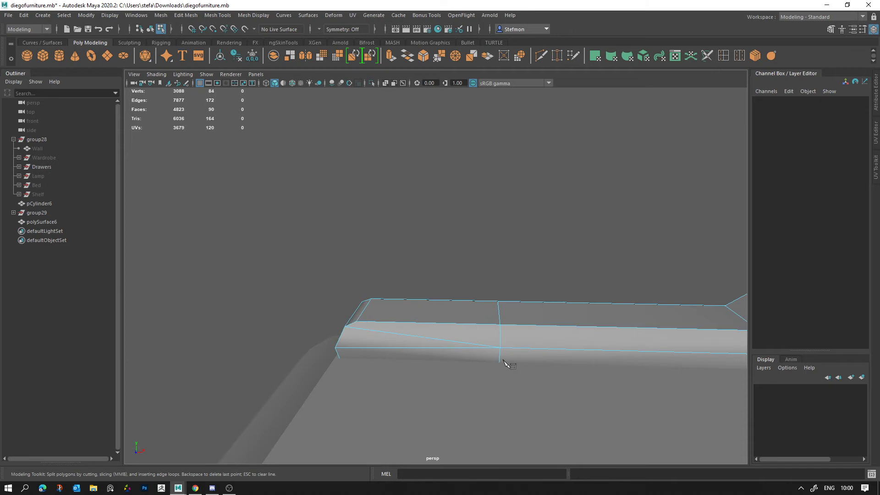
right_click_drag(465, 357, 395, 289, "alt")
key("q")
left_click(395, 289)
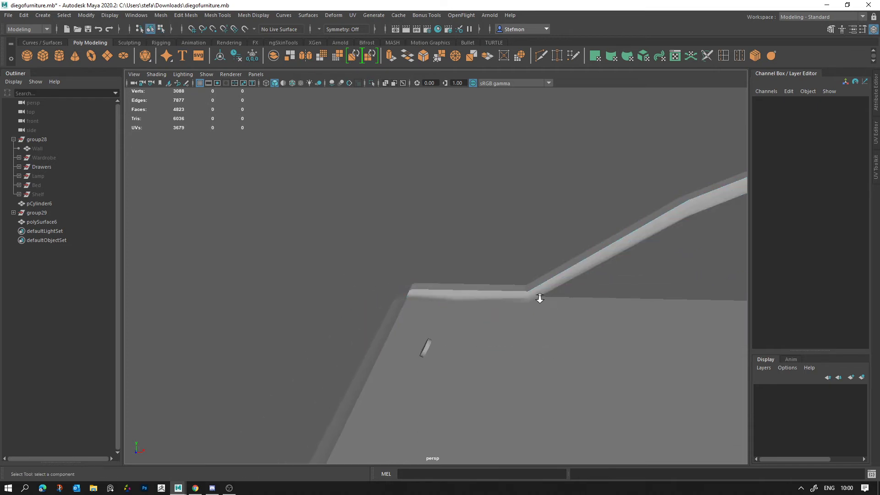
Examine the arched trim's shape and shading in the context of the whole chest of drawers
right_click_drag(540, 299, 508, 287, "alt")
middle_click_drag(550, 284, 466, 286, "alt")
right_click_drag(466, 286, 440, 270, "alt")
middle_click_drag(535, 261, 489, 258, "alt")
left_click(516, 204)
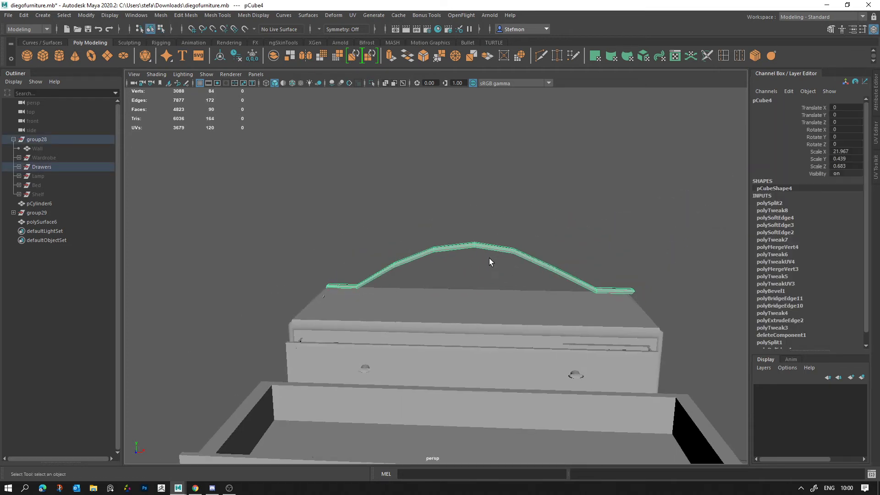
scroll(490, 262, "up", 5)
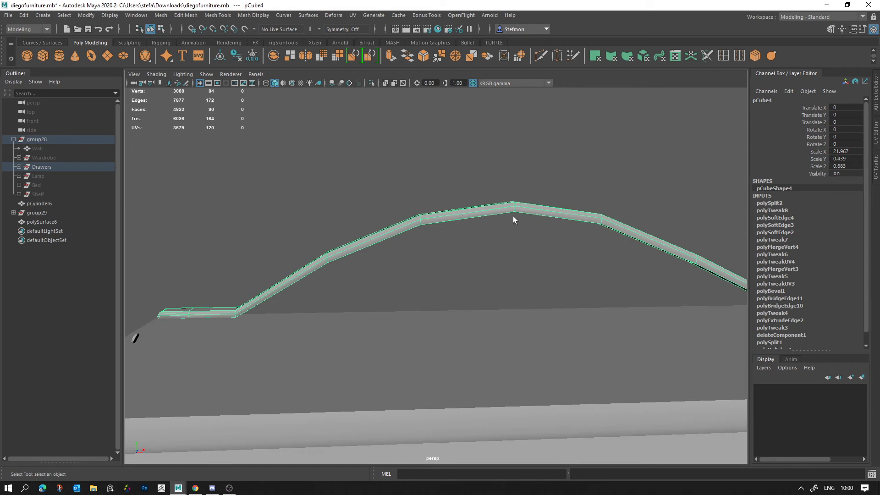
left_click_drag(362, 250, 408, 266, "alt")
right_click_drag(408, 265, 147, 184, "alt")
left_click_drag(516, 224, 496, 231, "alt")
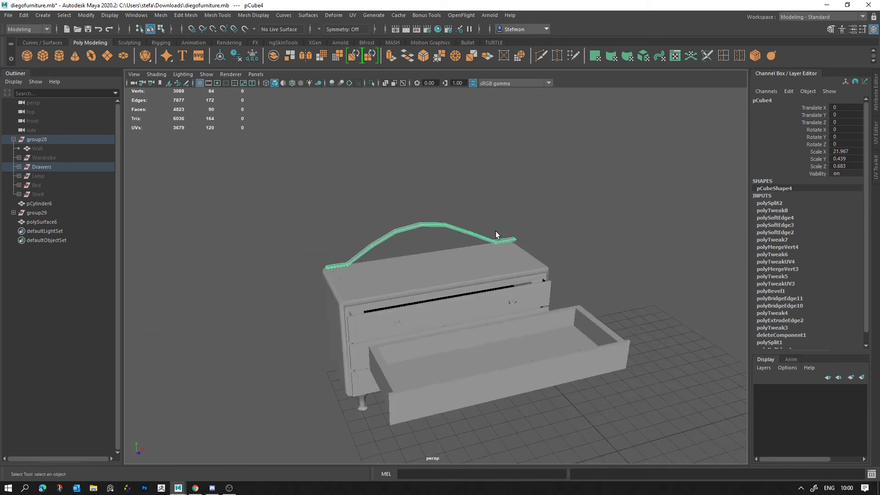
left_click(424, 245)
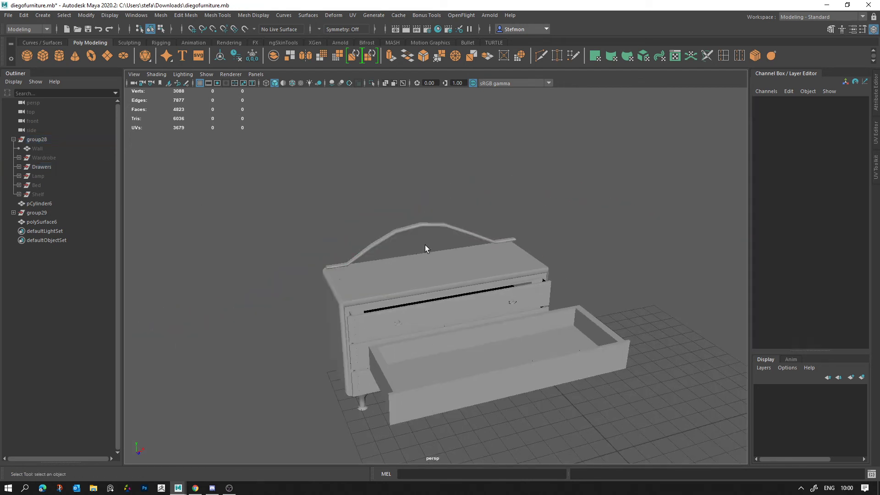
Compare the polygon counts and smoothness of the chest's legs with those of the arched trim
left_click(471, 232)
middle_click_drag(421, 290, 523, 181, "alt")
right_click_drag(522, 181, 797, 311, "alt")
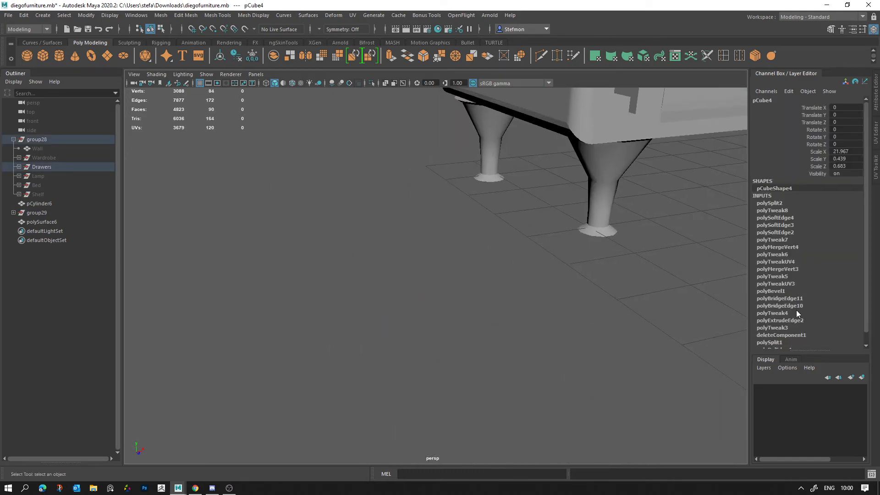
left_click(611, 204)
right_click_drag(612, 204, 571, 277, "alt")
middle_click_drag(507, 202, 401, 267, "alt")
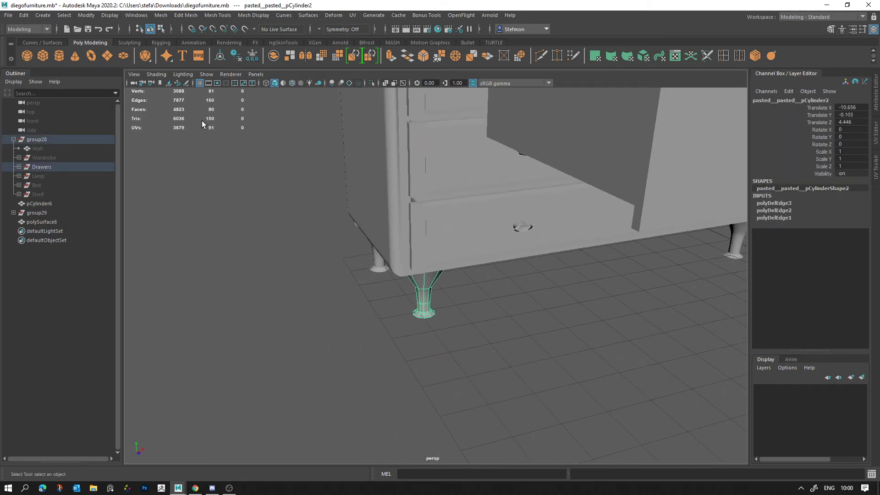
left_click(377, 263)
left_click(493, 379)
middle_click_drag(534, 160, 577, 416, "alt")
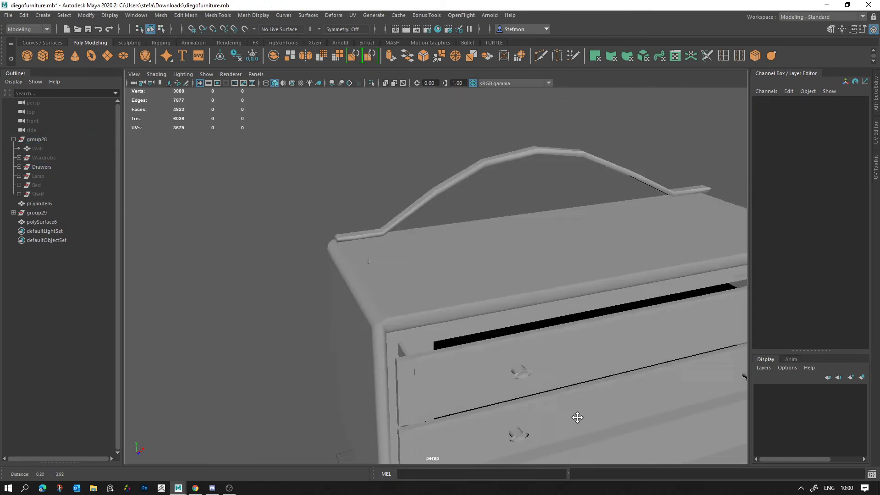
left_click_drag(577, 416, 465, 339, "alt")
left_click(539, 205)
middle_click_drag(551, 233, 434, 260, "alt")
right_click_drag(434, 259, 462, 274, "alt")
left_click_drag(461, 277, 468, 259, "alt")
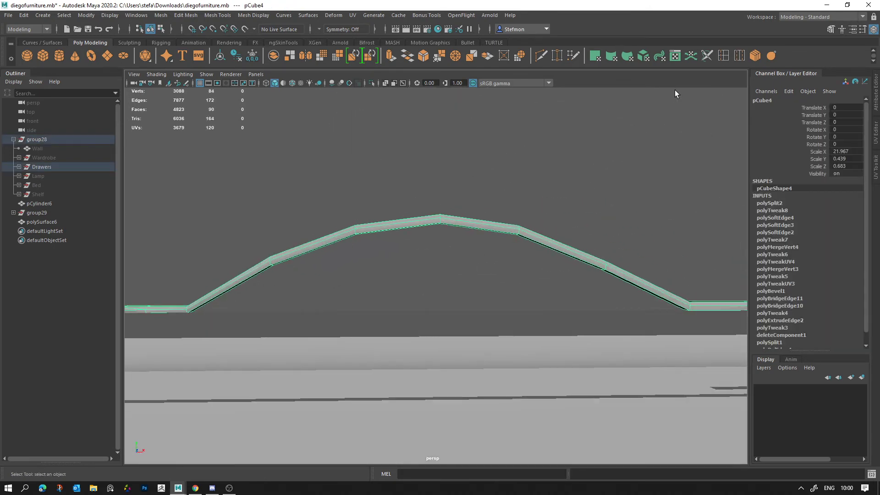
Delete all non-deformer history in the scene
left_click(23, 15)
mouse_move(99, 131)
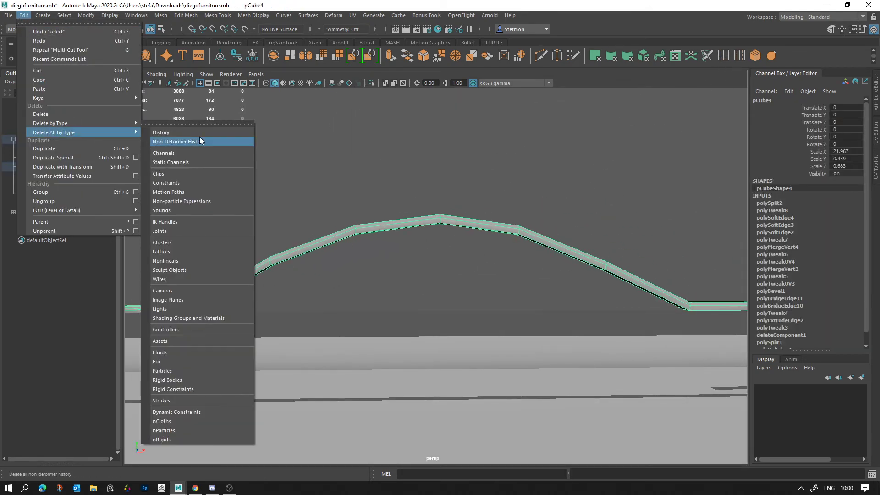
left_click(199, 137)
Insert four edge loops midway along the arch's sections: three between its left base and peak, and one just past the peak
left_click_drag(335, 155, 663, 78, "alt")
left_click(722, 56)
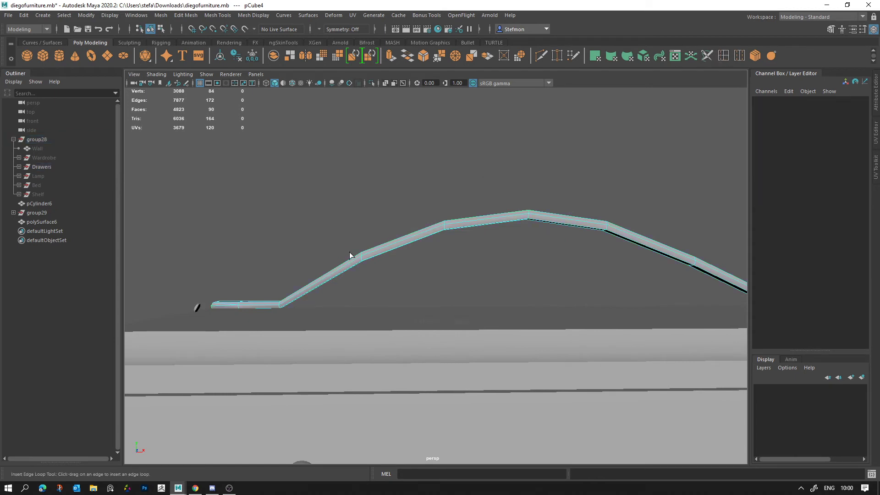
left_click(395, 244)
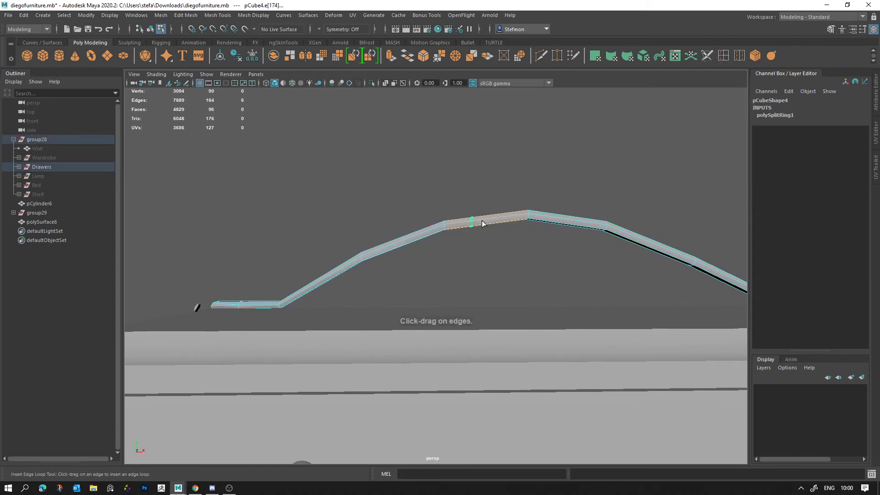
left_click(516, 219)
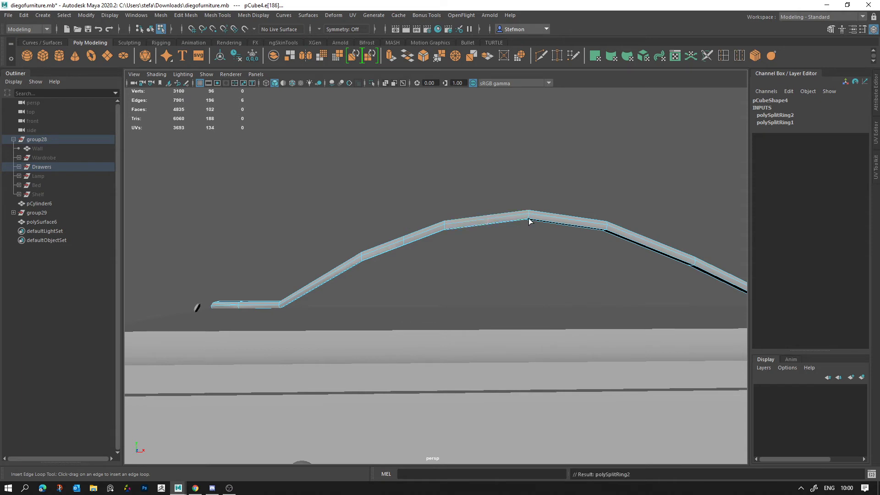
left_click(554, 222)
left_click(323, 280)
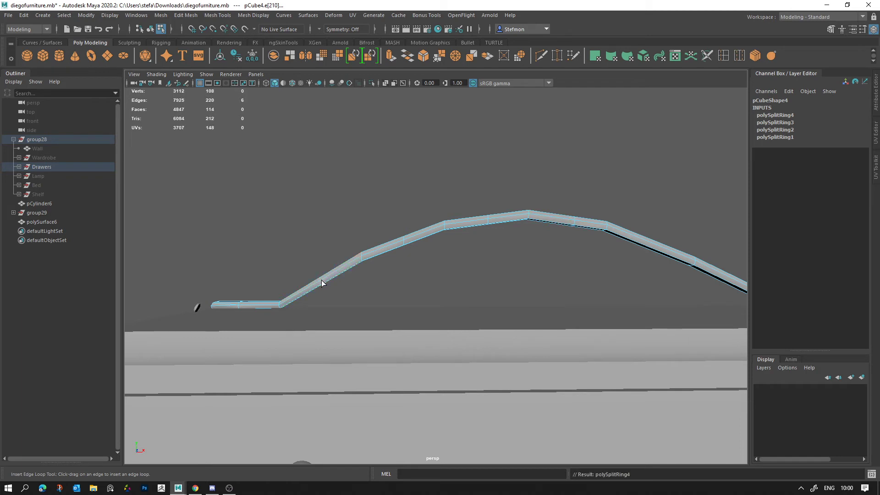
Select the newly inserted edge loops and move them outward to round off the arch's profile
double_click(403, 243, "shift")
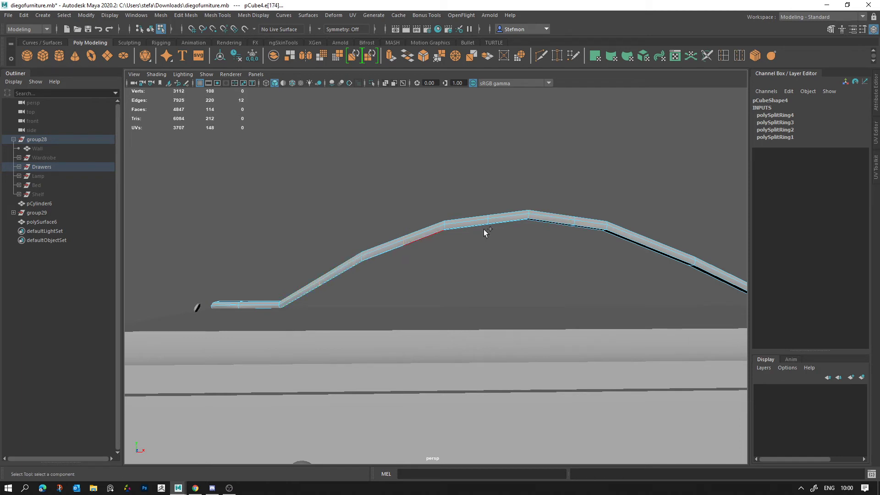
key("w")
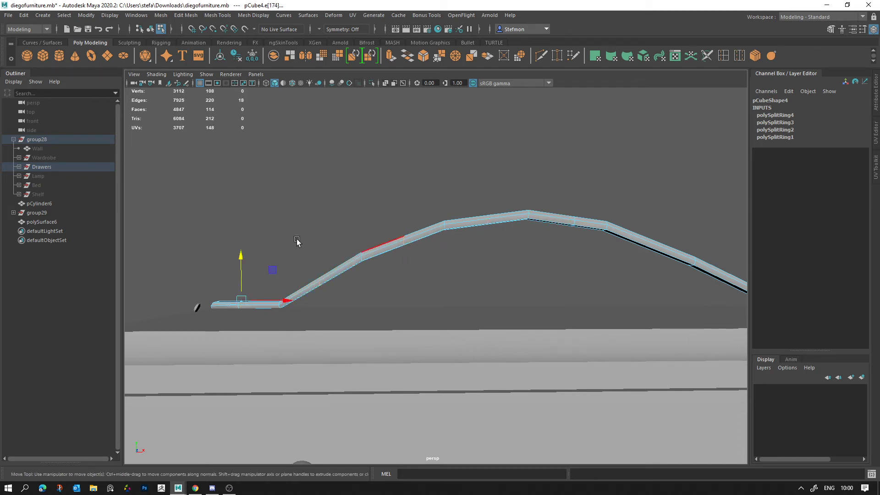
left_click_drag(268, 271, 269, 271)
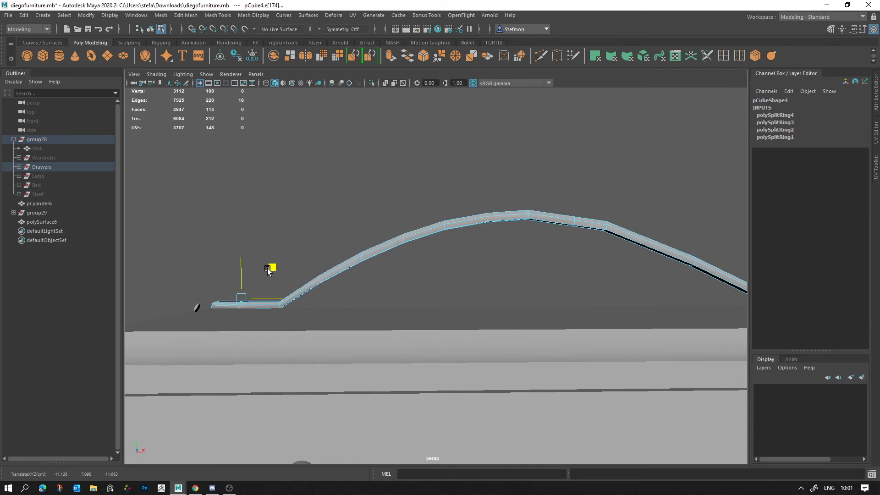
key("q")
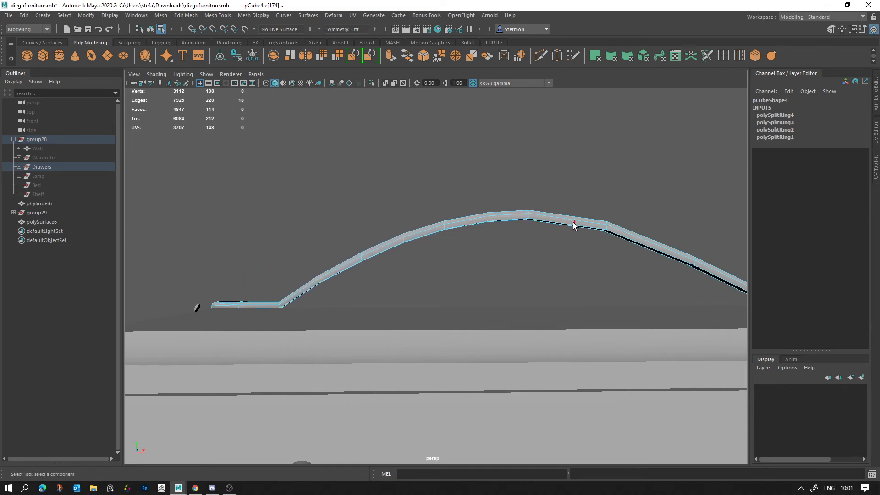
key("w")
left_click_drag(267, 272, 410, 303)
Shift the arch's upper edge loops along the depth axis to even out the trim's lean in side view
key("F8")
left_click(399, 281)
right_click_drag(411, 303, 409, 208)
left_click(413, 320)
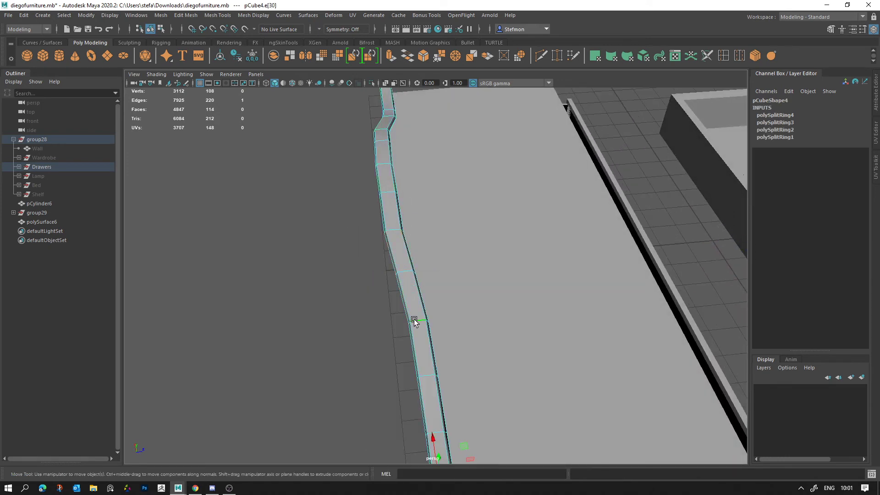
left_click_drag(413, 319, 446, 280, "alt")
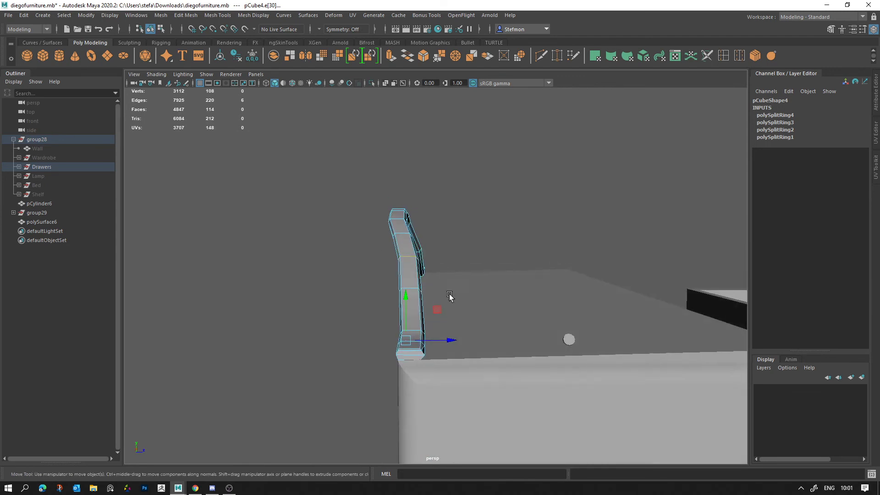
left_click(450, 339)
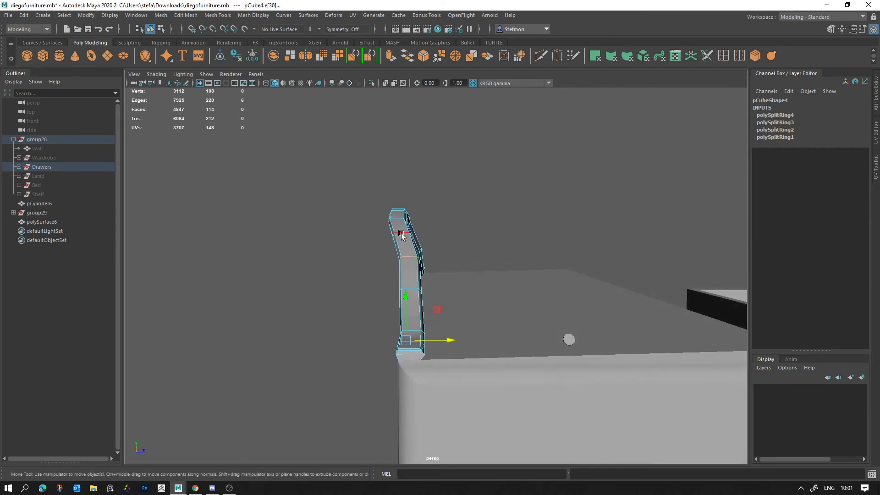
left_click(448, 334)
key("ctrl+z")
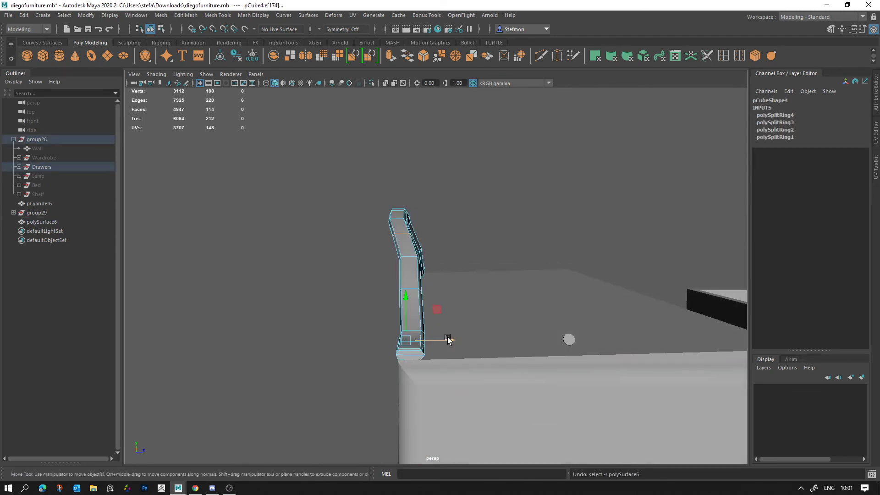
Nudge the edge loop near the arch's peak along the depth axis to smooth the trim's side profile
key("q")
double_click(399, 219)
key("w")
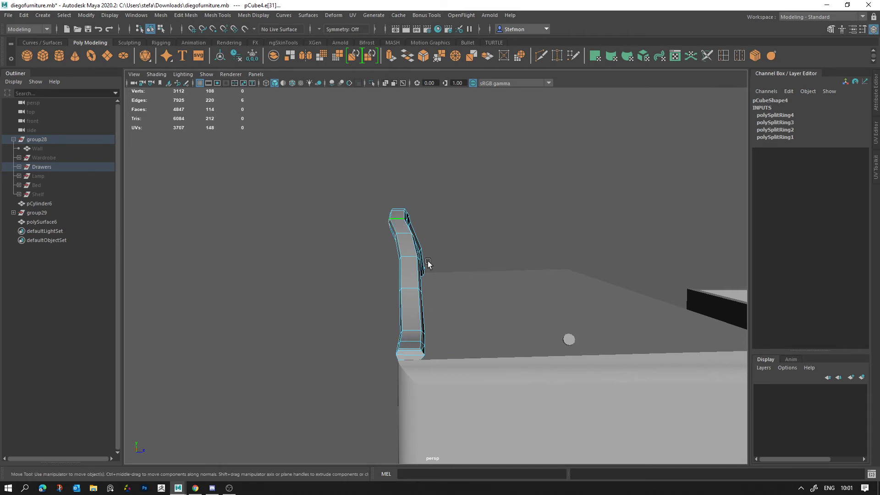
left_click_drag(448, 340, 445, 337)
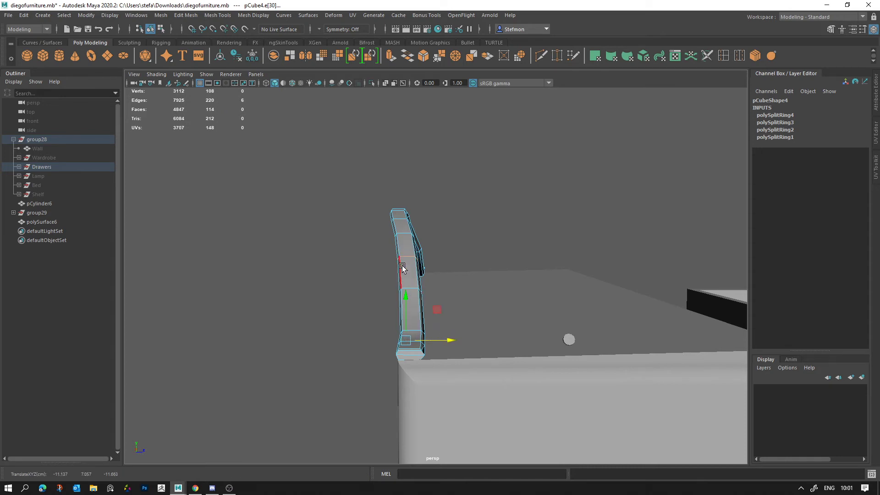
left_click(375, 190)
Delete all faces of the trim's right half beyond the arch's peak
left_click_drag(374, 190, 431, 274, "alt")
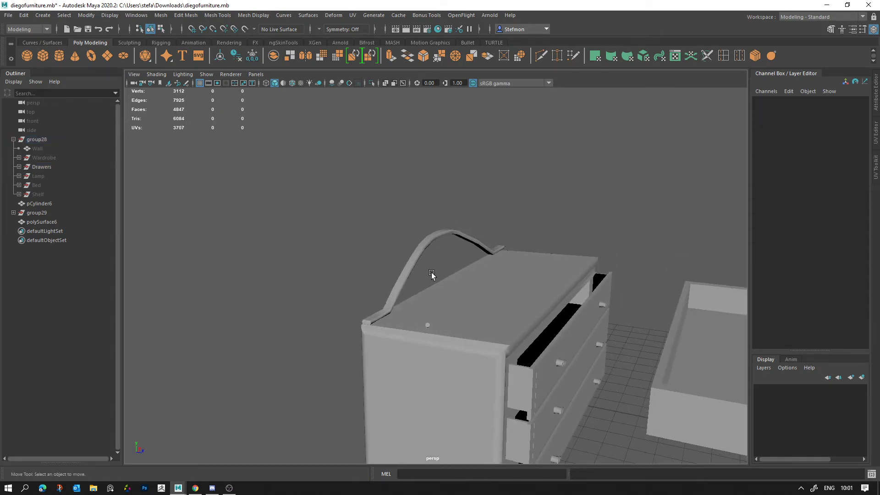
mouse_move(432, 230)
left_mouse_down("alt")
mouse_move(434, 262)
mouse_move(434, 240)
left_mouse_up("alt")
left_click(434, 240)
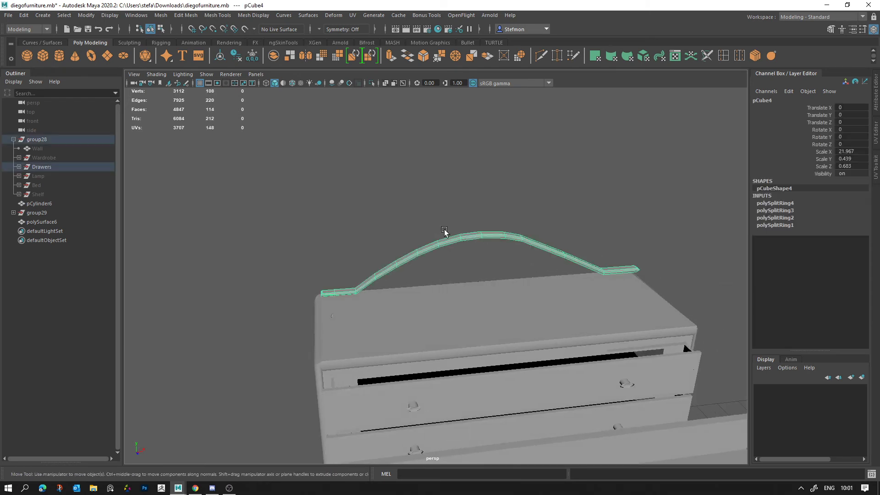
left_click_drag(440, 195, 638, 351, "alt")
key("F11")
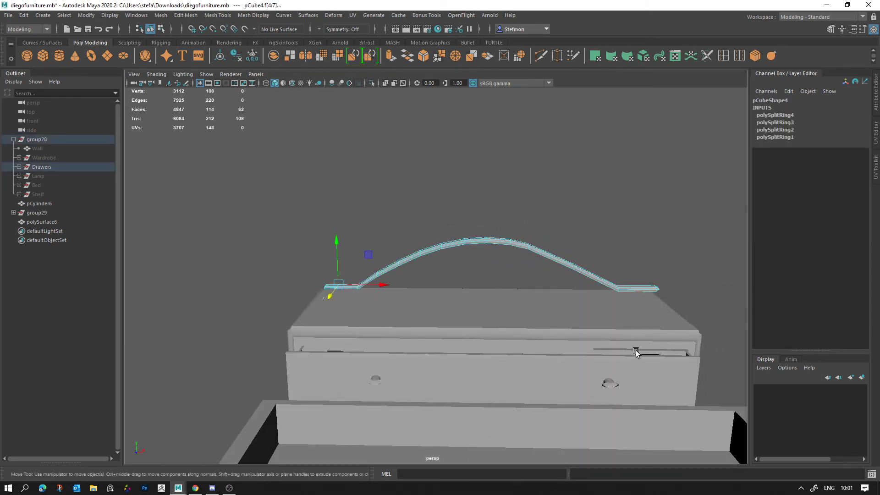
key("Delete")
key("F8")
left_click(436, 250)
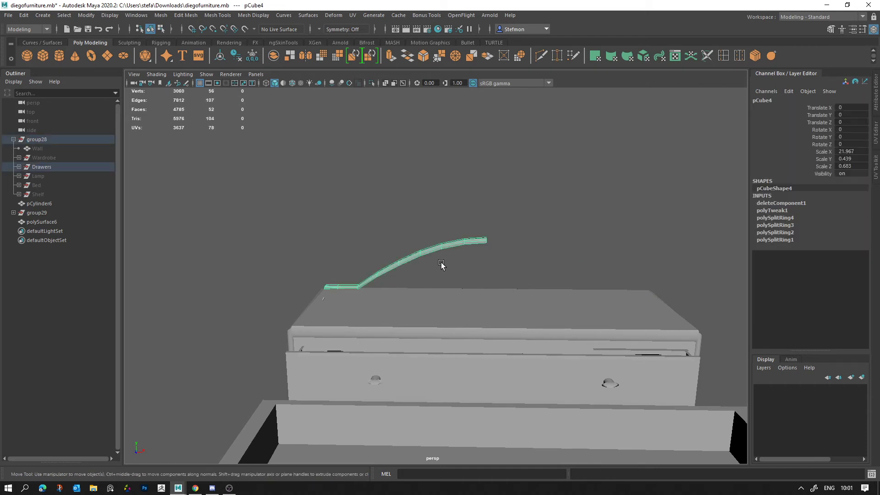
Move the half trim's pivot to its open end at the arch's centre
right_click_drag(461, 282, 367, 285, "alt")
key("d")
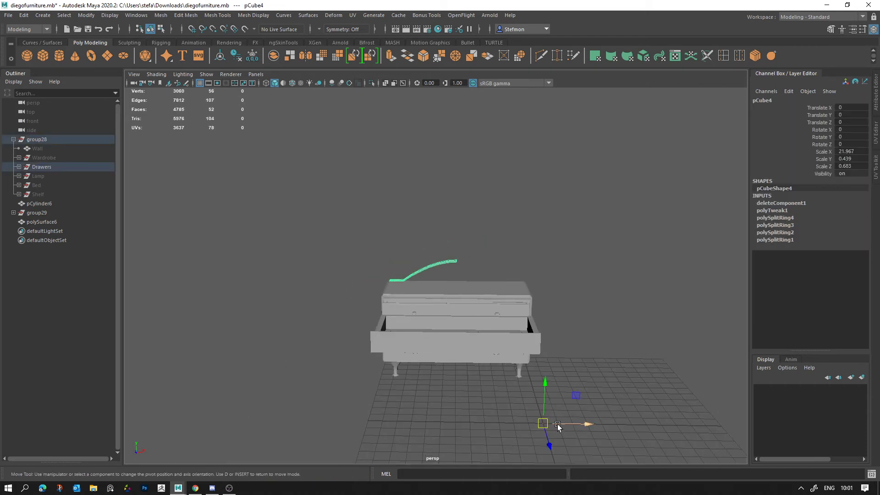
left_click_drag(542, 424, 465, 268)
right_click_drag(465, 268, 565, 273, "alt")
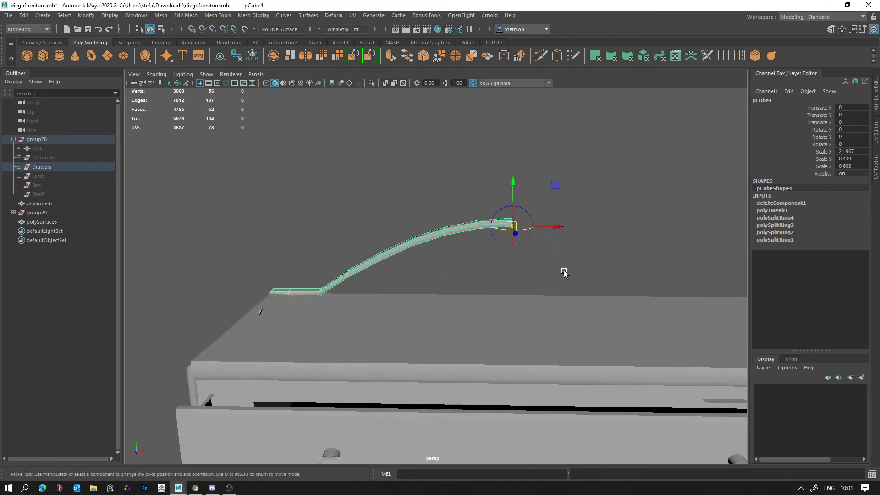
middle_click_drag(565, 273, 512, 326, "alt")
key("d")
Duplicate the half trim in place and mirror the copy by setting its Scale X to -21.967
left_click_drag(512, 326, 506, 356, "alt")
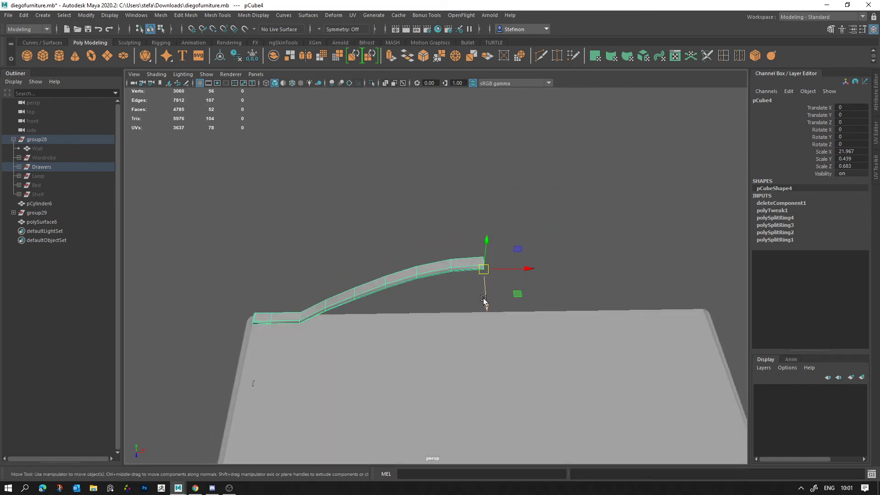
left_click_drag(484, 300, 497, 359, "shift")
key("ctrl+z")
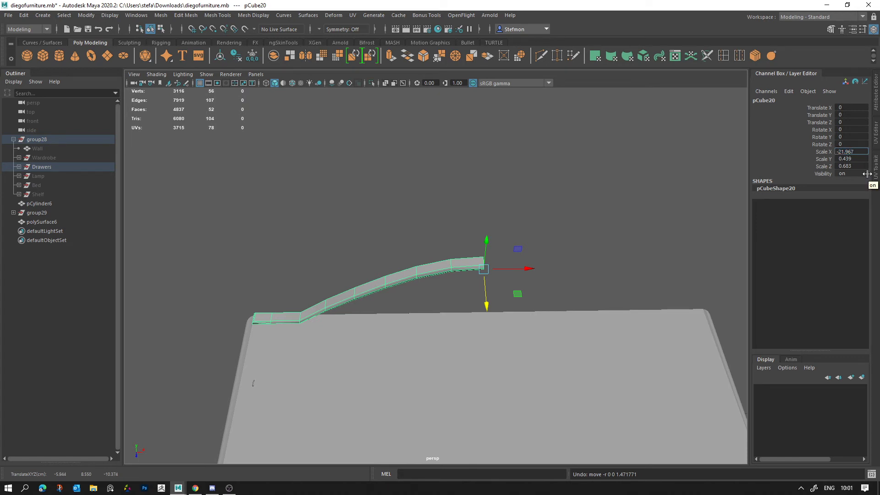
key("Return")
left_click(668, 178)
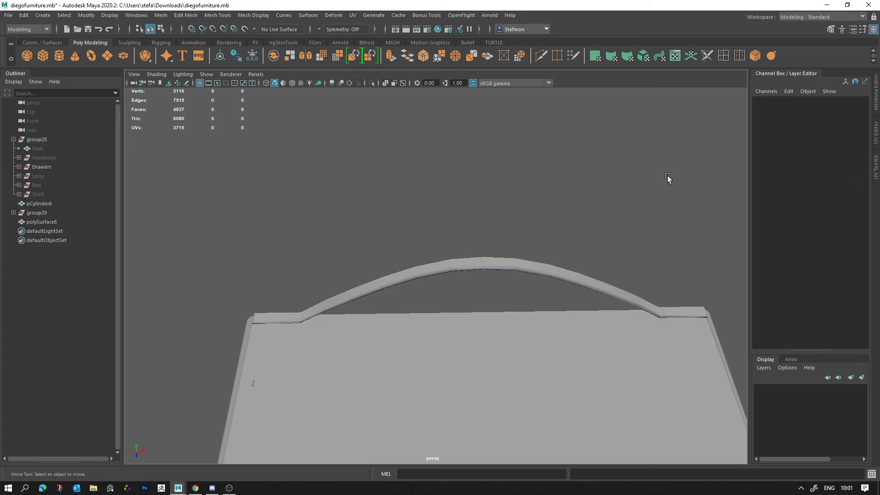
Combine the two trim halves into one mesh and delete its history
left_click(492, 271)
key("f")
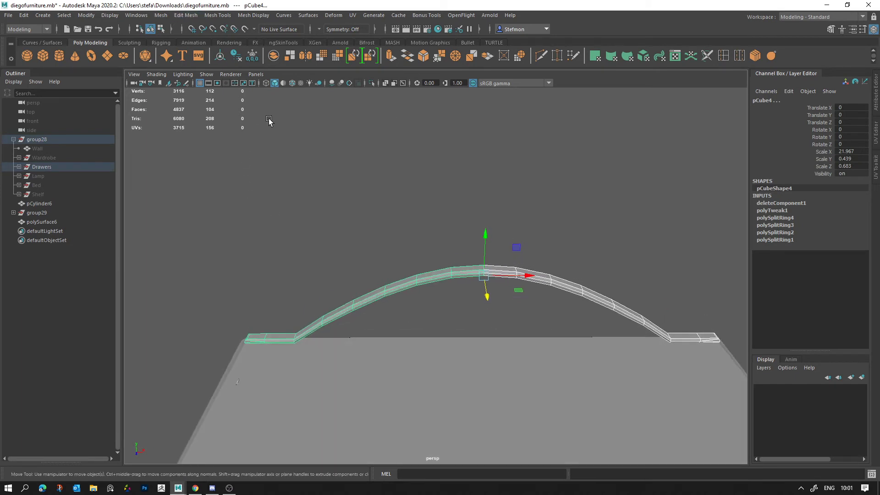
left_click(161, 15)
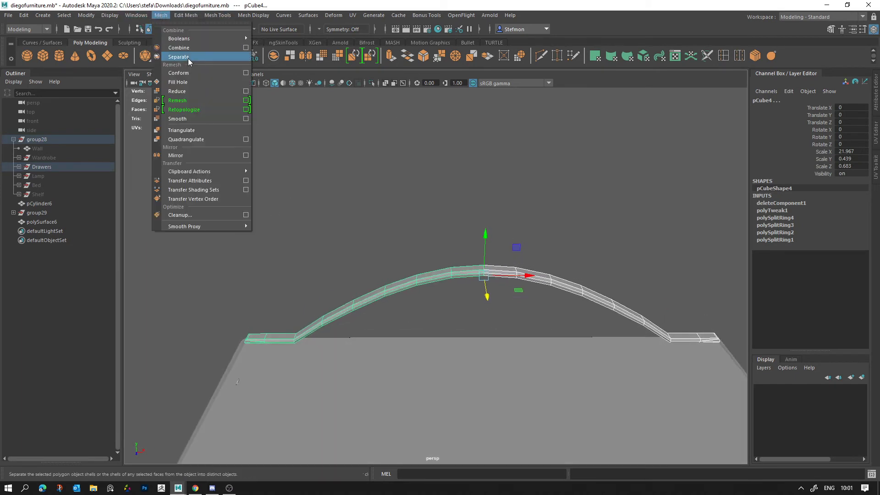
left_click(190, 48)
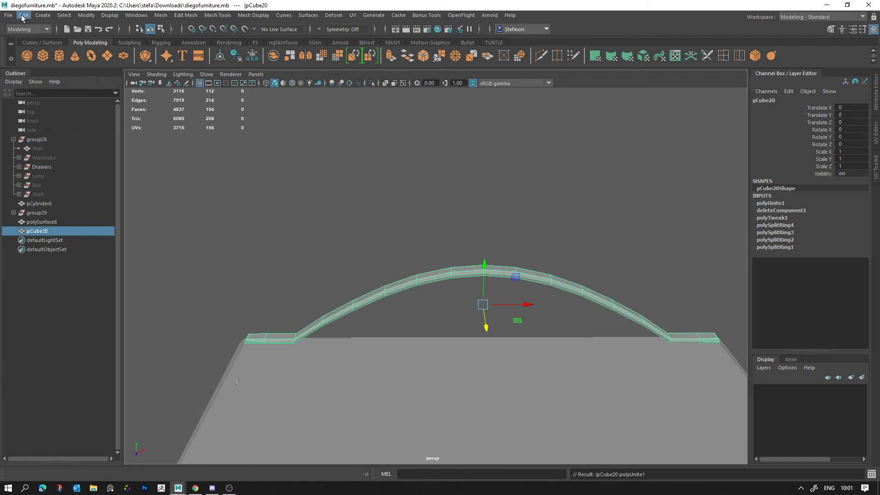
left_click(23, 15)
mouse_move(69, 123)
left_click(166, 132)
Examine the combined trim's curvature and shading up close and from several angles
left_click_drag(422, 181, 447, 239, "alt")
left_click_drag(446, 239, 513, 301)
right_click_drag(513, 300, 365, 268, "alt")
left_click(365, 269)
left_click_drag(366, 268, 545, 305, "alt")
right_click_drag(309, 202, 633, 353, "alt")
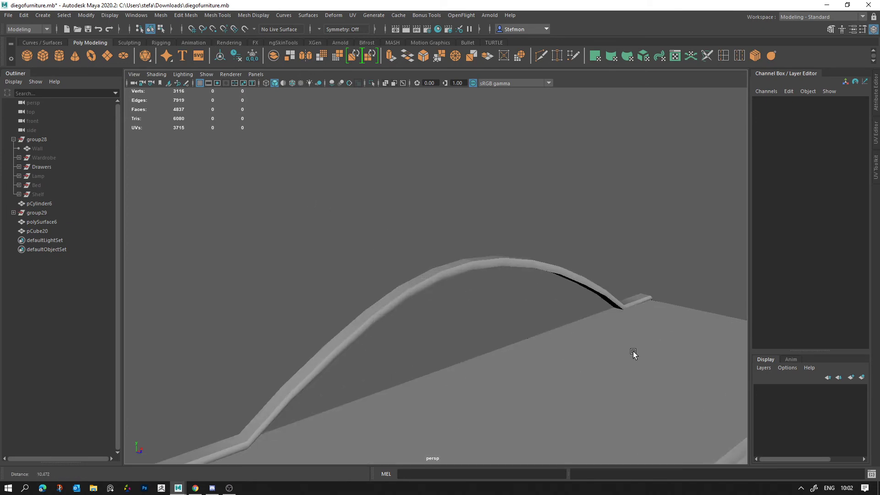
left_click_drag(366, 223, 414, 288)
left_click(414, 283)
right_click_drag(415, 283, 383, 284, "alt")
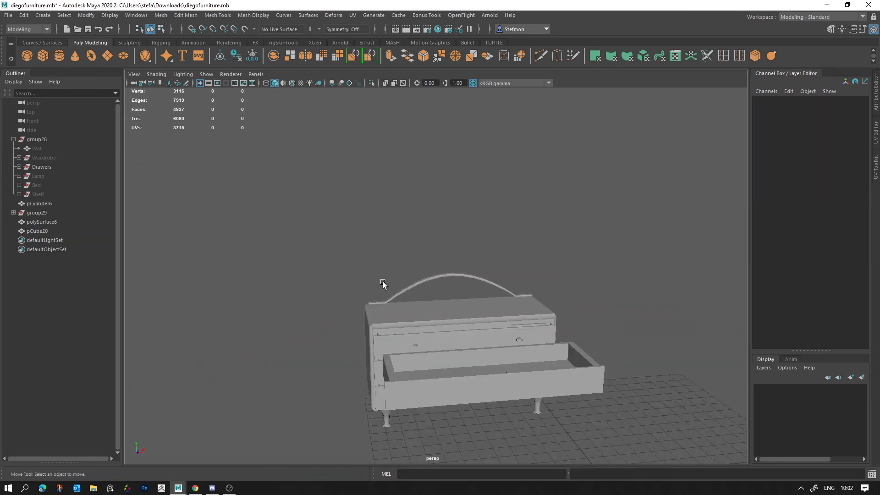
left_click_drag(383, 283, 364, 277, "alt")
Examine the whole chest of drawers, checking how the trim, drawers and legs look together
left_click(350, 256)
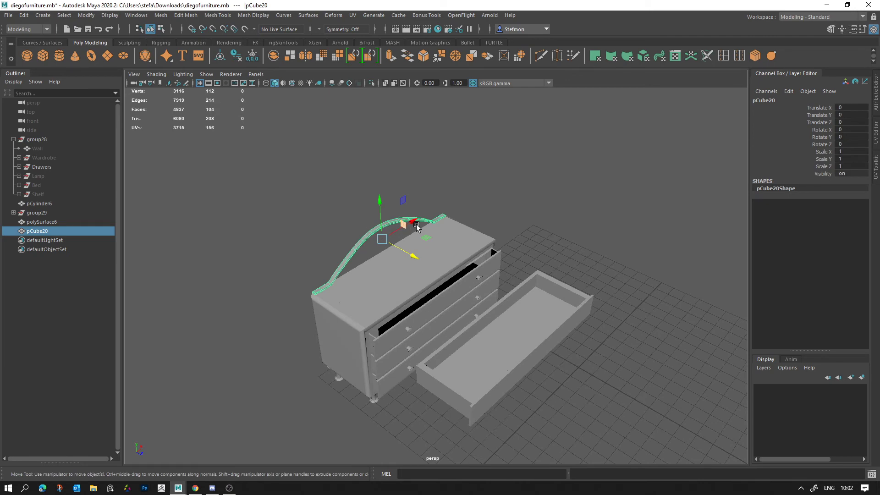
left_click_drag(501, 312, 408, 355, "alt")
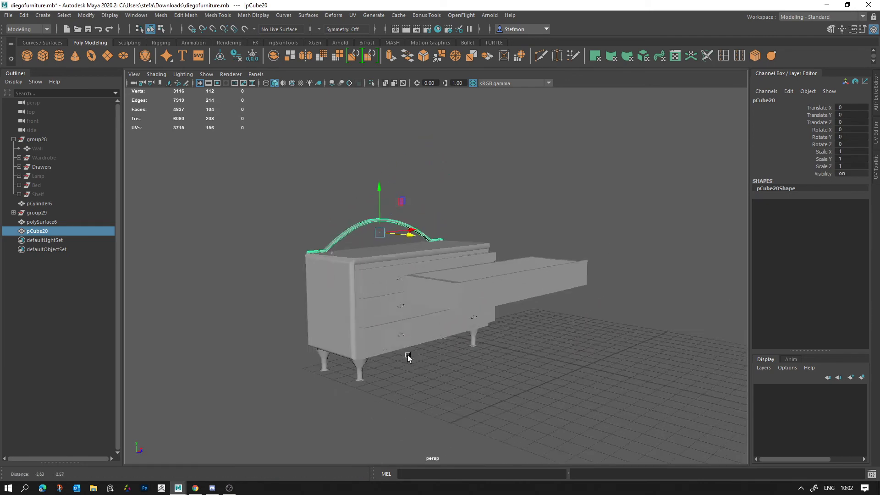
right_click_drag(409, 355, 595, 334, "alt")
middle_click_drag(594, 334, 604, 310, "alt")
left_click(410, 276)
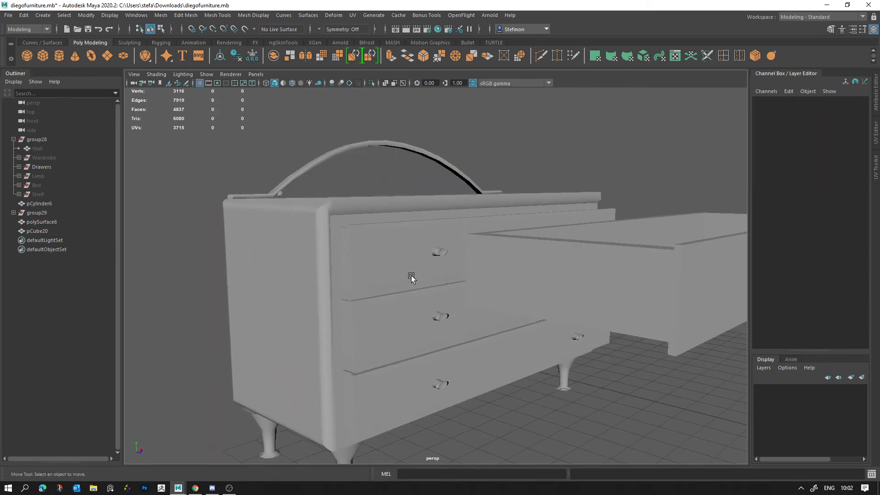
right_click_drag(410, 276, 373, 232, "alt")
left_click_drag(373, 231, 435, 269, "alt")
right_click_drag(436, 270, 419, 232, "alt")
middle_click_drag(419, 233, 1, 178, "alt")
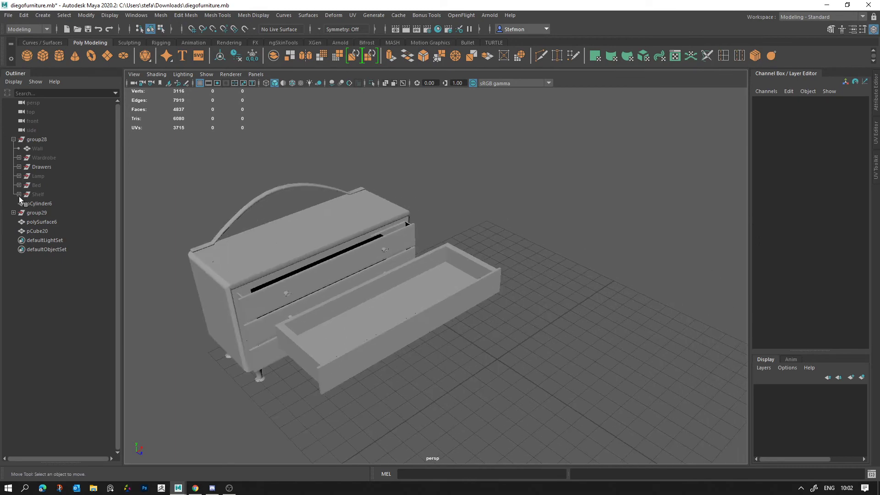
Hide the Drawers group and show the Wardrobe group
left_click(53, 167)
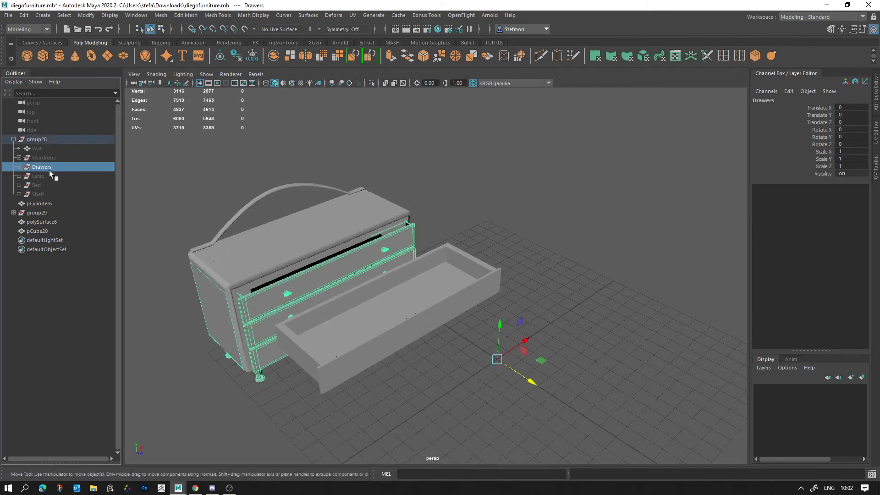
key("h")
left_click(54, 159)
key("h")
key("f")
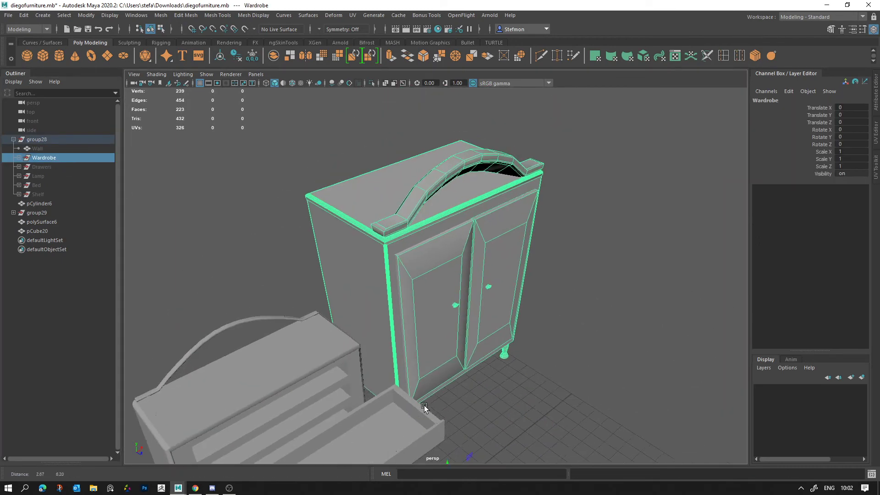
Select the wardrobe body and delete alternate edge loops along its rounded top rim
left_click(367, 272)
right_click_drag(367, 271, 456, 302, "alt")
left_click(350, 274)
left_click_drag(350, 274, 334, 250, "alt")
right_click_drag(334, 249, 423, 235, "alt")
middle_click_drag(423, 235, 450, 254, "alt")
right_click_drag(449, 246, 453, 193)
double_click(435, 237)
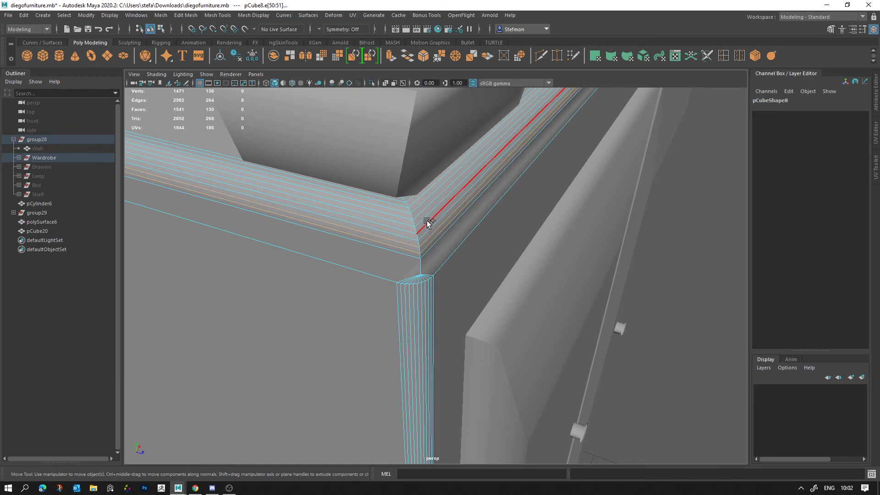
double_click(427, 221, "shift")
double_click(425, 213, "shift")
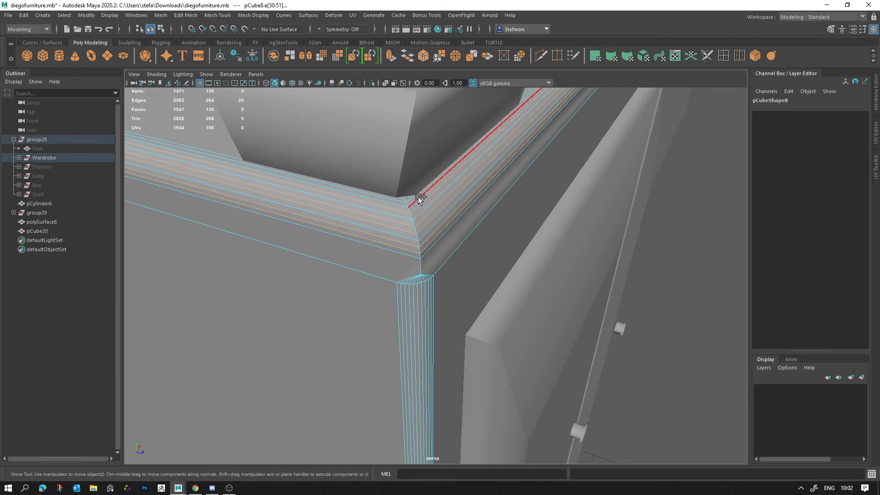
double_click(417, 197, "shift")
scroll(359, 172, "down", 5)
key("ctrl+Delete")
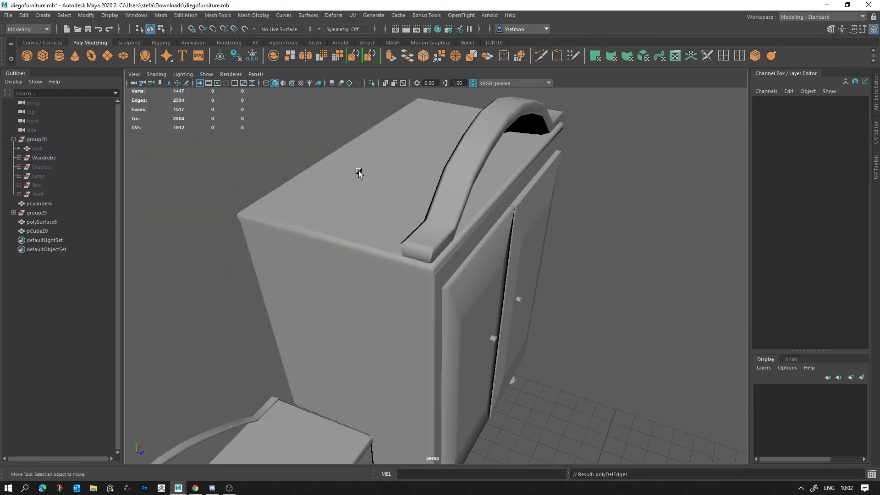
Target-weld the fan vertex atop the wardrobe's front corner bevel to the rim vertex directly above it
scroll(359, 173, "down", 4)
left_click(290, 186)
scroll(298, 190, "up", 6)
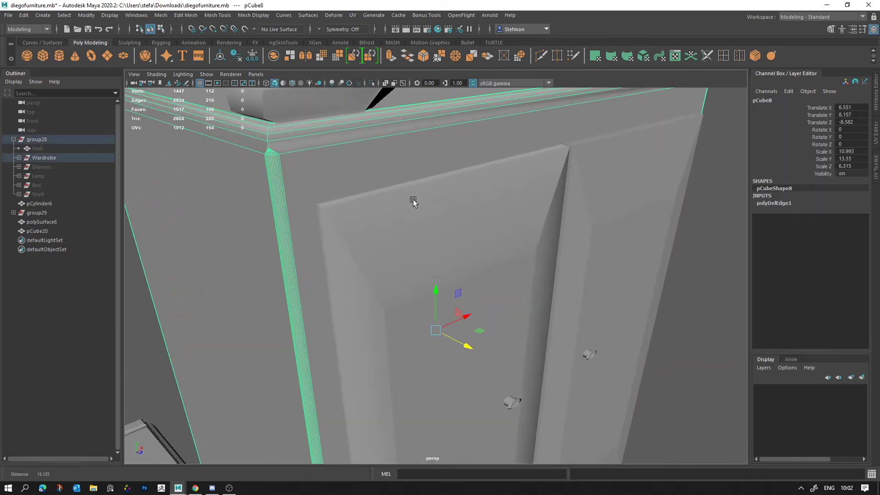
scroll(279, 186, "up", 3)
middle_click_drag(261, 225, 343, 217, "alt")
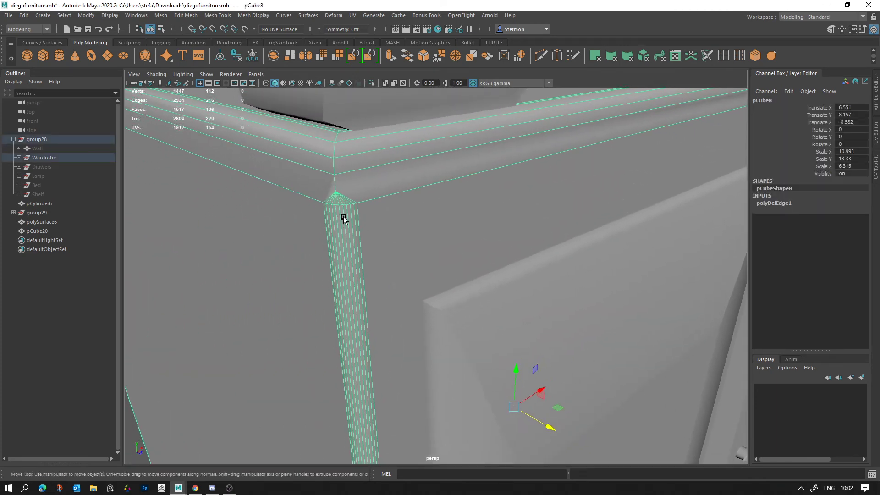
left_click(557, 56)
left_click_drag(338, 176, 336, 175)
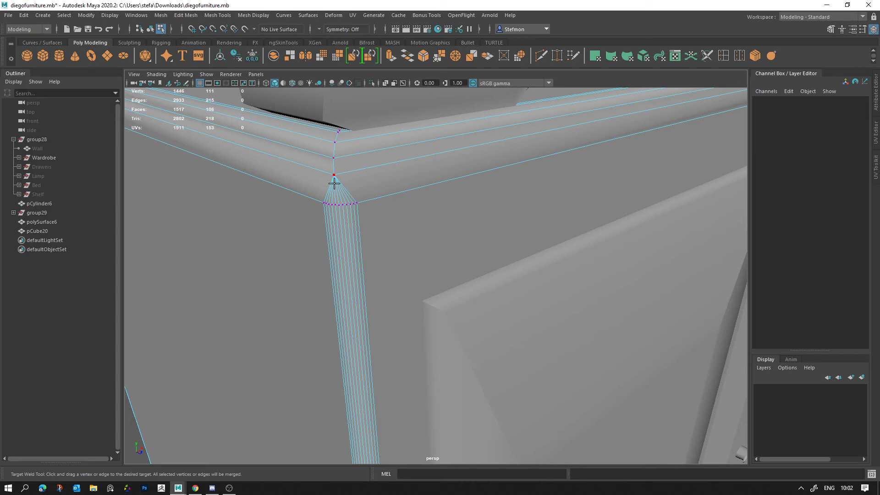
key("q")
Delete alternate vertical edges, including their fanned ends, from the wardrobe's front corner bevel
right_click_drag(341, 206, 339, 159)
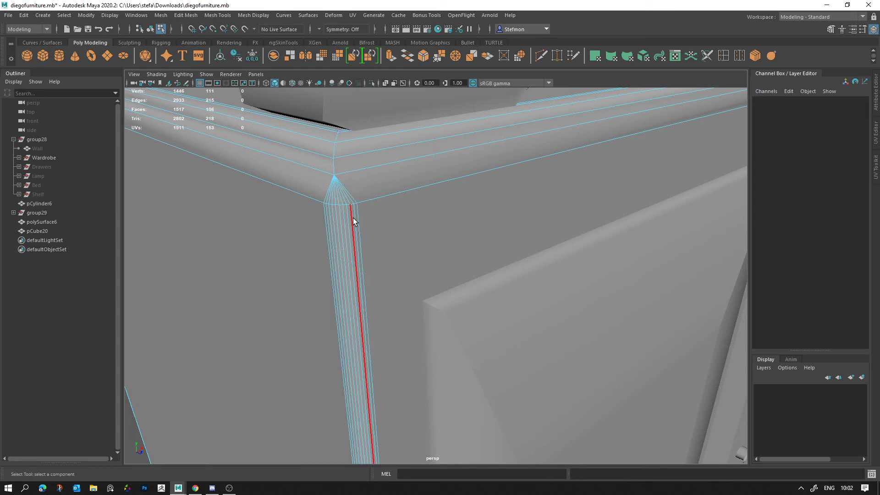
double_click(354, 217)
double_click(350, 217, "shift")
double_click(345, 217, "shift")
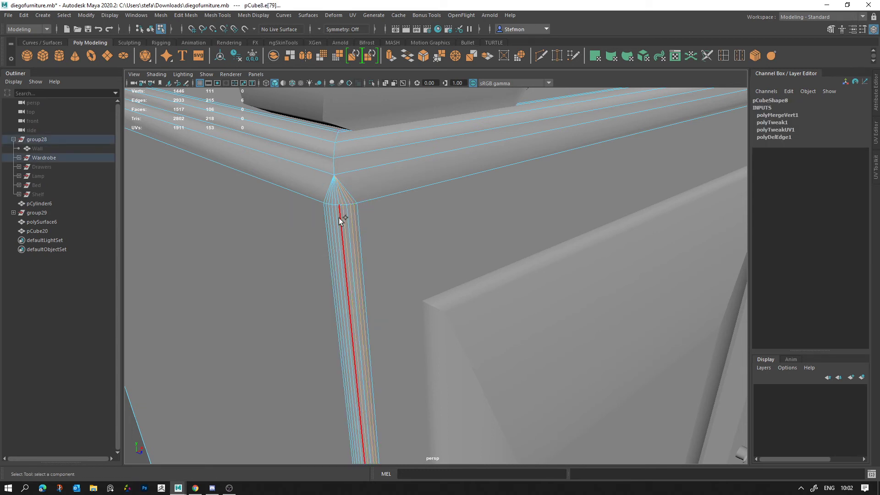
double_click(339, 218, "shift")
left_click(333, 218, "shift")
mouse_move(333, 218)
left_mouse_down()
mouse_move(325, 220)
mouse_move(450, 208)
left_mouse_up()
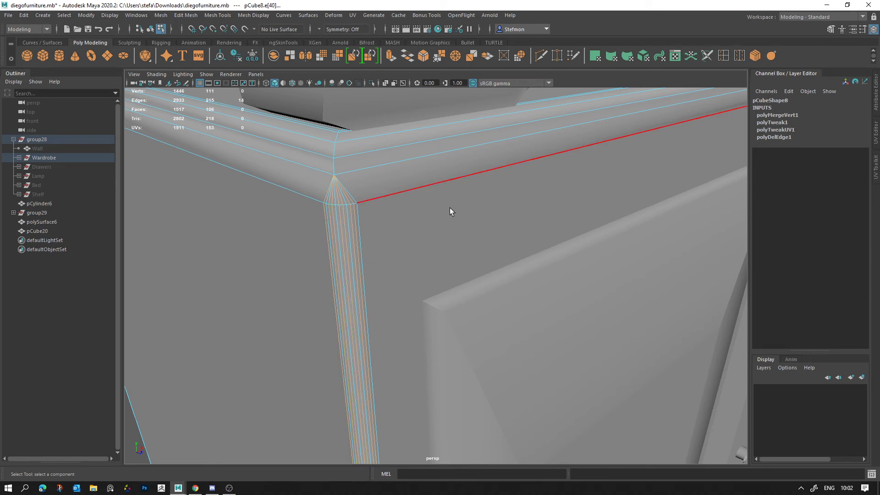
key("ctrl+Delete")
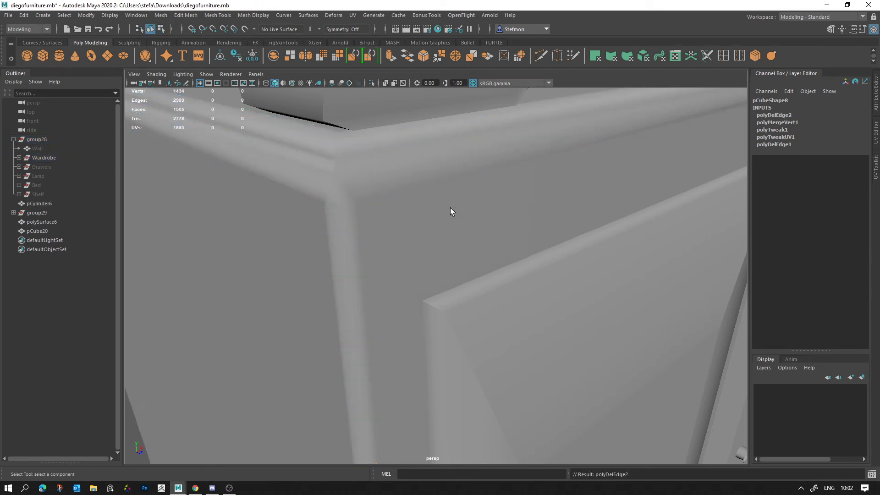
Delete the extra vertical edge nearest the side panel on the wardrobe's front corner bevel
right_click_drag(451, 207, 305, 121, "alt")
left_click(390, 338)
left_click_drag(390, 338, 469, 345, "alt")
right_click_drag(470, 345, 362, 177, "alt")
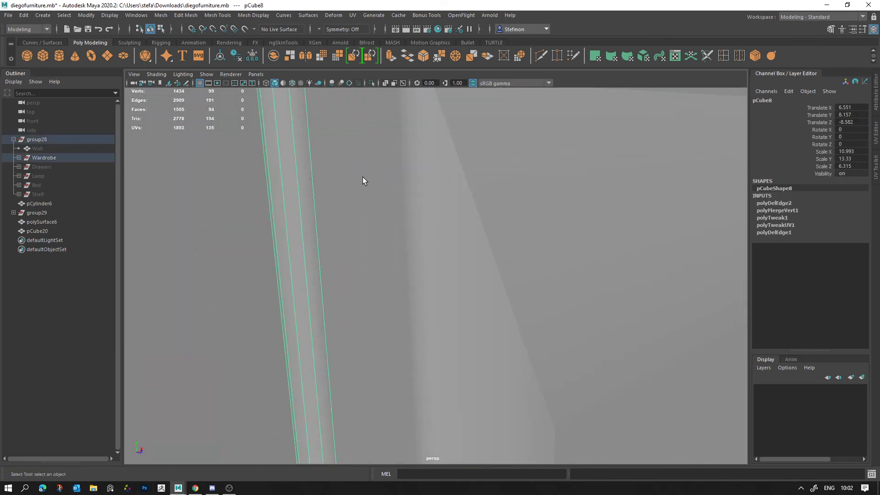
middle_click_drag(362, 177, 451, 260, "alt")
key("F10")
double_click(524, 222)
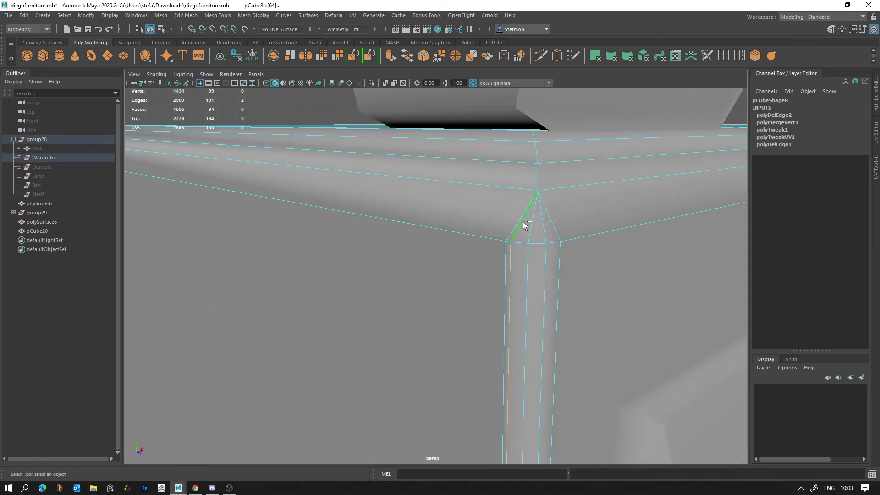
key("ctrl+Delete")
key("F8")
Select a wardrobe door panel and move it straight out in front of the wardrobe to expose its back
right_click_drag(523, 221, 580, 308, "alt")
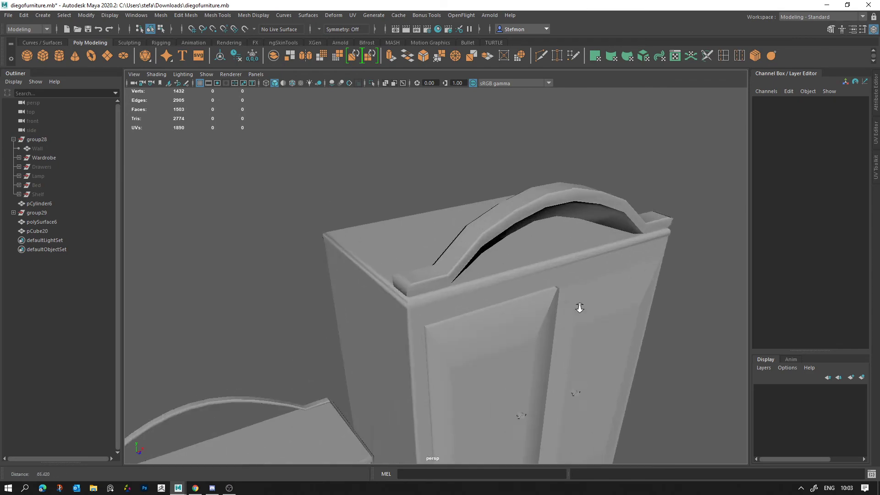
left_click_drag(579, 308, 560, 216, "alt")
right_click_drag(560, 215, 616, 255, "alt")
middle_click_drag(617, 254, 550, 305, "alt")
left_click(543, 293)
left_click_drag(542, 293, 551, 312, "alt")
right_click_drag(551, 312, 495, 313, "alt")
middle_click_drag(494, 313, 505, 236, "alt")
left_click_drag(504, 236, 620, 377, "alt")
key("w")
left_click_drag(620, 376, 590, 350, "alt")
left_click_drag(538, 265, 602, 295)
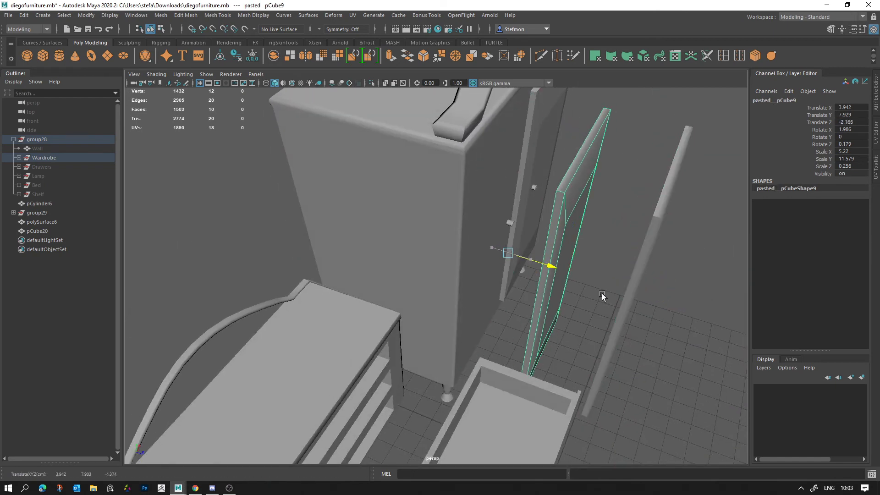
Delete the hidden back face of the pulled-out door panel and move a panel back towards the wardrobe
left_click_drag(547, 288, 598, 197, "alt")
key("F11")
left_click(569, 212)
key("Delete")
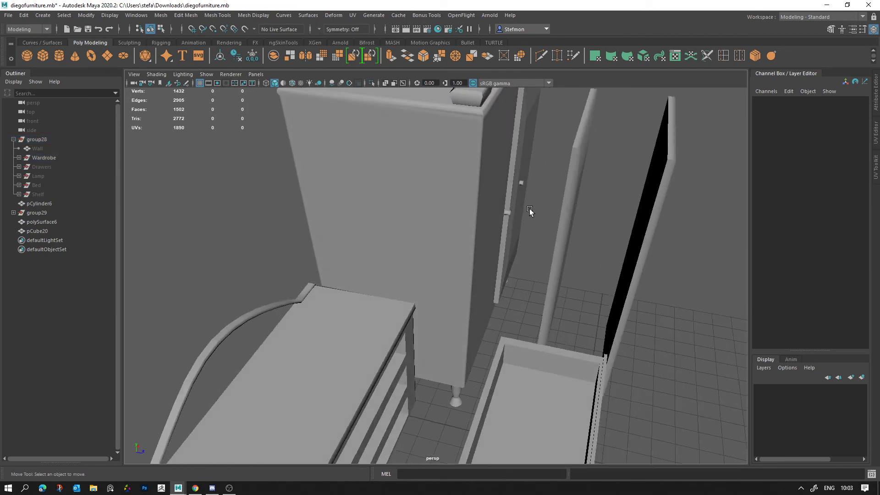
key("F8")
left_click_drag(603, 251, 507, 241)
left_click(546, 250)
Delete the large back face and the bottom face of the wardrobe body
left_click(342, 187)
left_click_drag(342, 188, 412, 174, "alt")
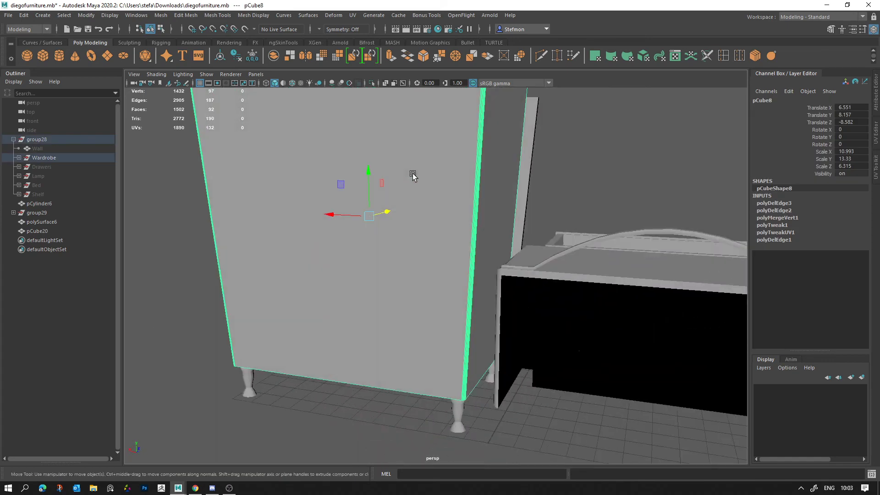
right_click_drag(412, 174, 416, 194)
left_click(370, 177)
key("Delete")
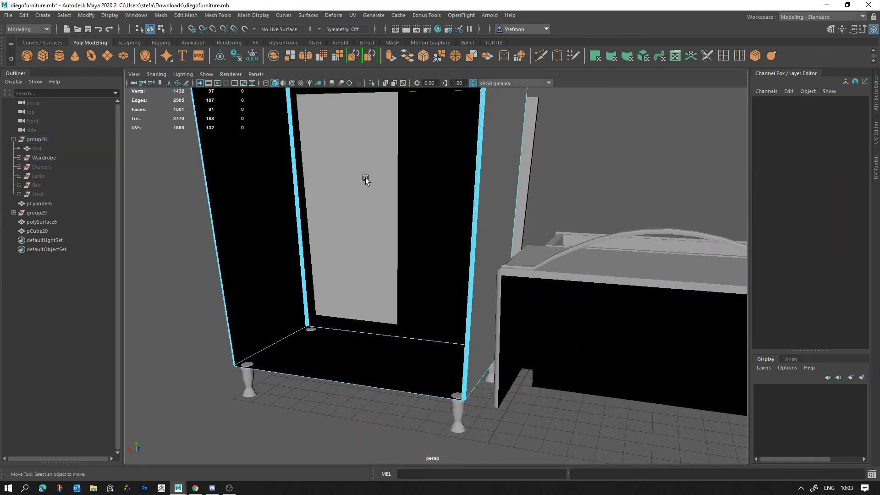
left_click(320, 345)
key("Delete")
Delete the narrow back face just under the wardrobe's top rim
left_click_drag(321, 345, 361, 257, "alt")
right_click_drag(354, 252, 518, 288, "alt")
right_click_drag(494, 167, 497, 189)
left_click(482, 171)
key("Delete")
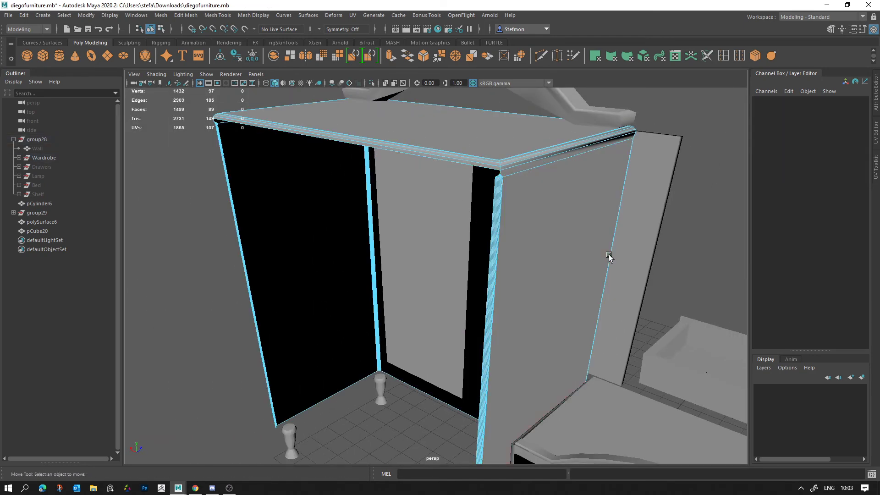
Target-weld the fan vertex atop the wardrobe's rear corner bevel to the rim vertex above it
left_click_drag(556, 192, 550, 245, "alt")
right_click_drag(550, 245, 622, 235, "alt")
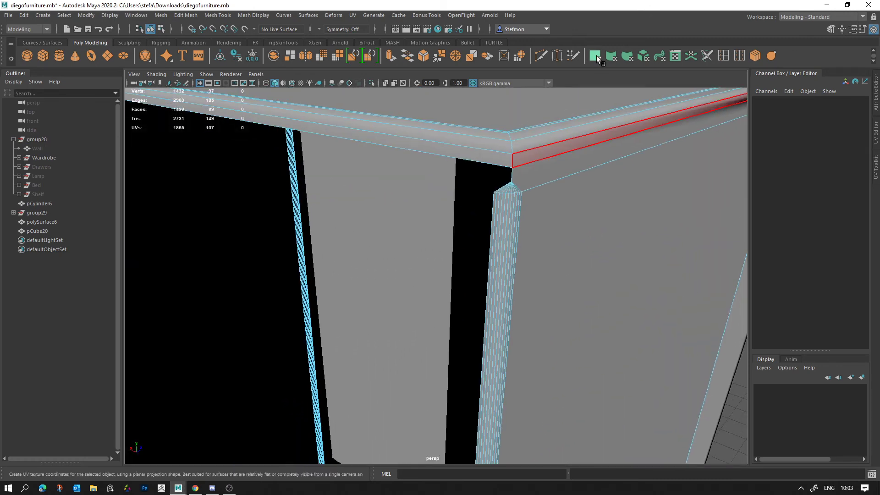
left_click(553, 56)
left_click_drag(512, 179, 513, 168)
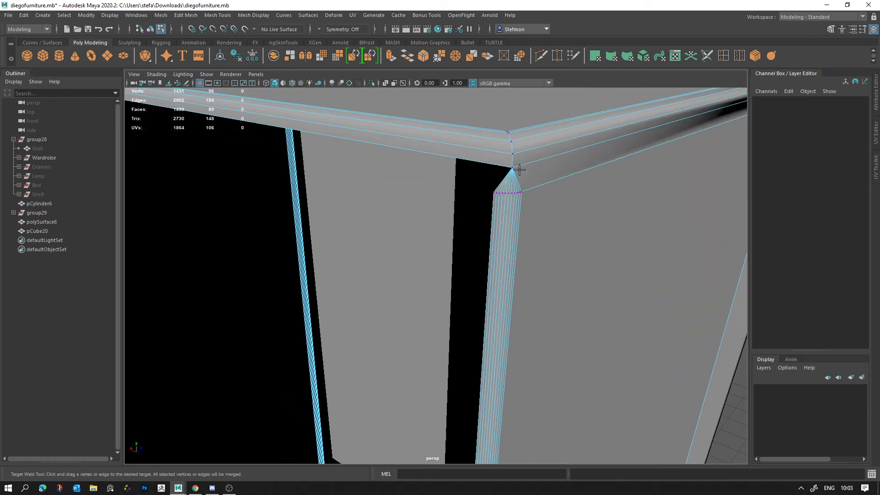
right_click_drag(579, 223, 474, 176, "alt")
key("q")
Harden the selected edge running along the side of the wardrobe's top rim
left_click_drag(574, 226, 422, 202, "alt")
left_click(367, 176)
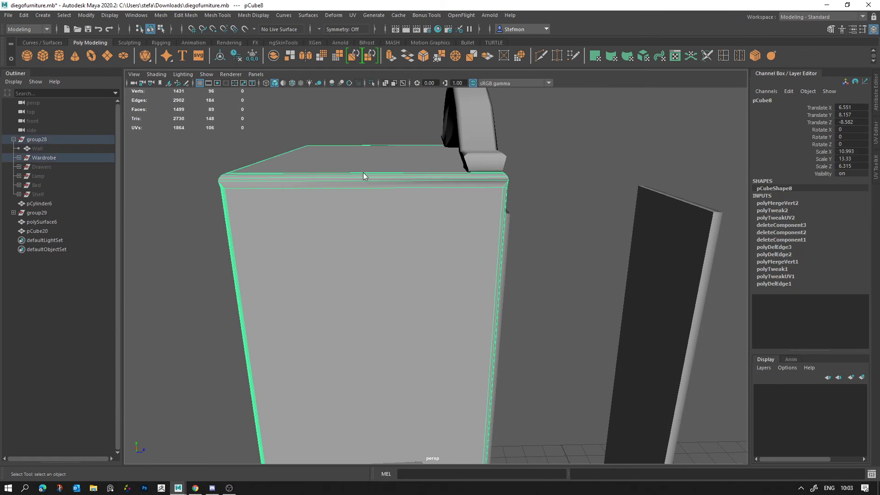
right_click_drag(363, 174, 361, 149)
left_click(255, 190)
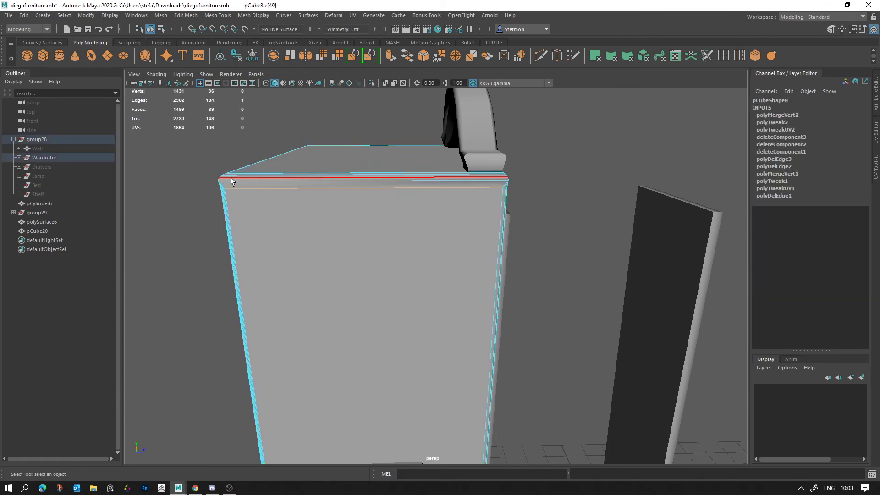
left_click(231, 181)
left_click(254, 18)
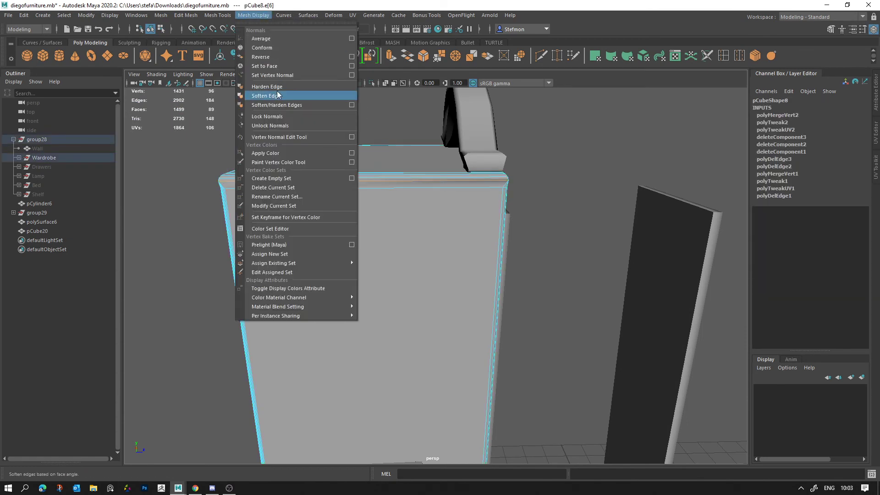
left_click(276, 86)
left_click(316, 120)
Examine the wardrobe's doors, top rim and arched trim from the front for shading and unneeded edges
left_click_drag(340, 171, 356, 158, "alt")
right_click_drag(362, 160, 486, 180, "alt")
left_click_drag(486, 180, 453, 188, "alt")
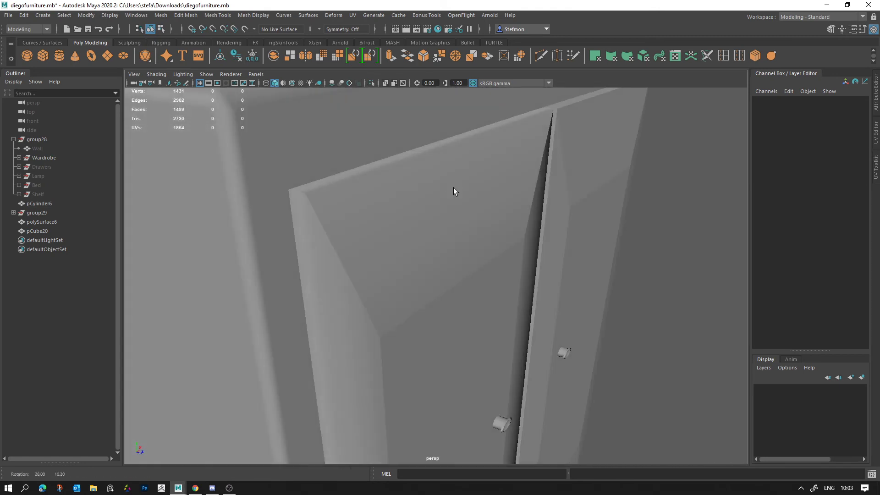
scroll(453, 188, "down", 3)
left_click_drag(333, 143, 297, 157, "alt")
scroll(424, 203, "down", 3)
scroll(425, 204, "down", 1)
middle_click_drag(425, 203, 389, 145, "alt")
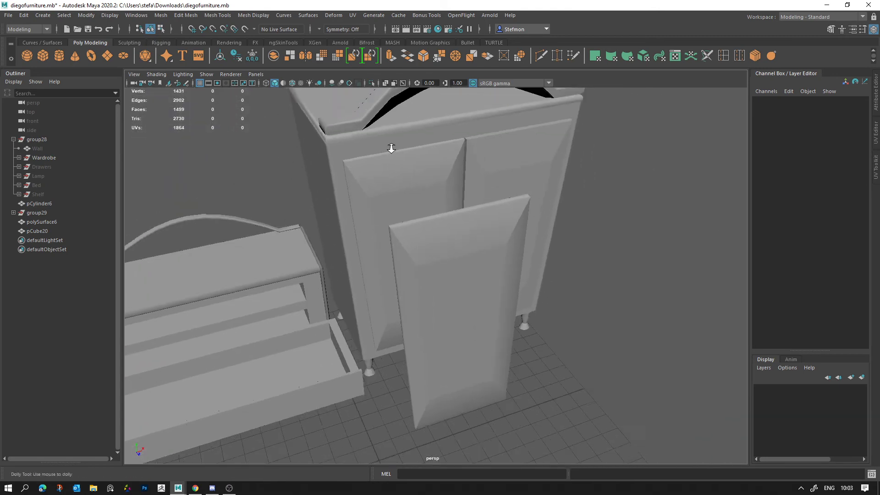
scroll(391, 146, "down", 4)
left_click(418, 146)
left_click_drag(436, 177, 421, 146, "alt")
middle_click_drag(421, 147, 404, 191, "alt")
right_click_drag(403, 190, 232, 308, "alt")
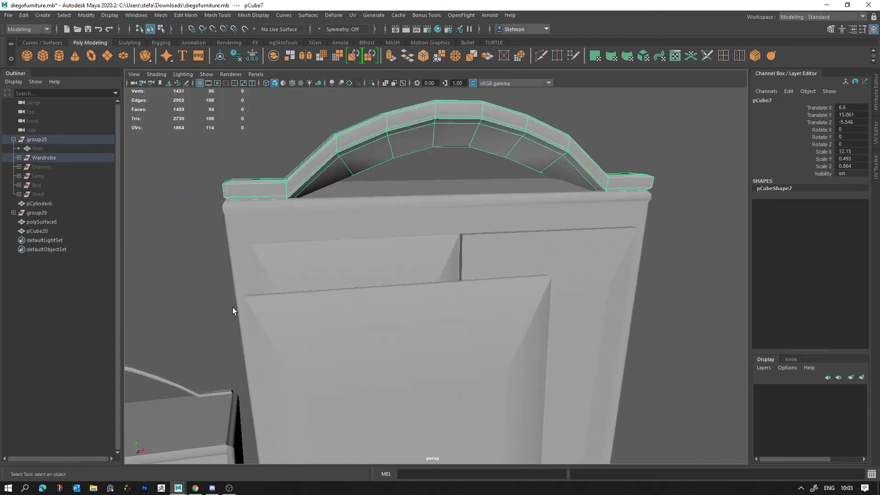
middle_click_drag(414, 133, 409, 204, "alt")
left_click(409, 205)
left_click_drag(409, 205, 369, 200, "alt")
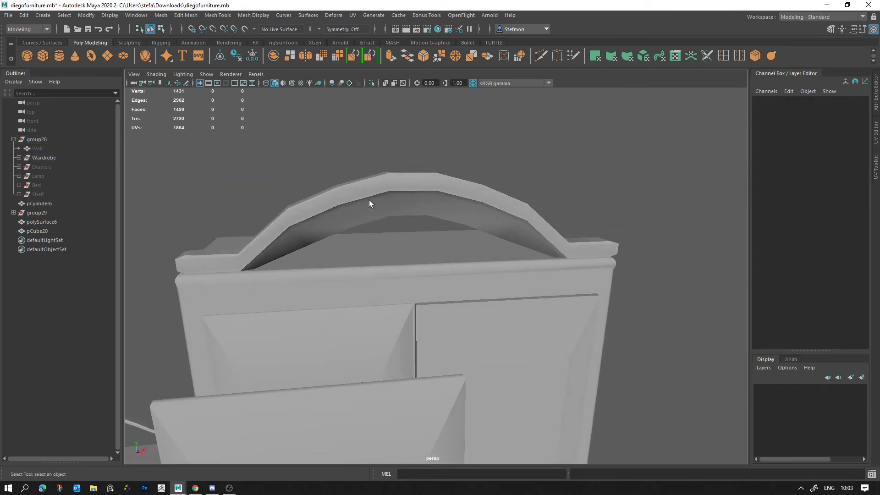
Delete the redundant lengthwise edge loops on the front of the wardrobe's arched trim
right_click_drag(416, 188, 514, 265, "alt")
left_click(383, 186)
right_click_drag(384, 186, 383, 128)
double_click(375, 183)
key("Delete")
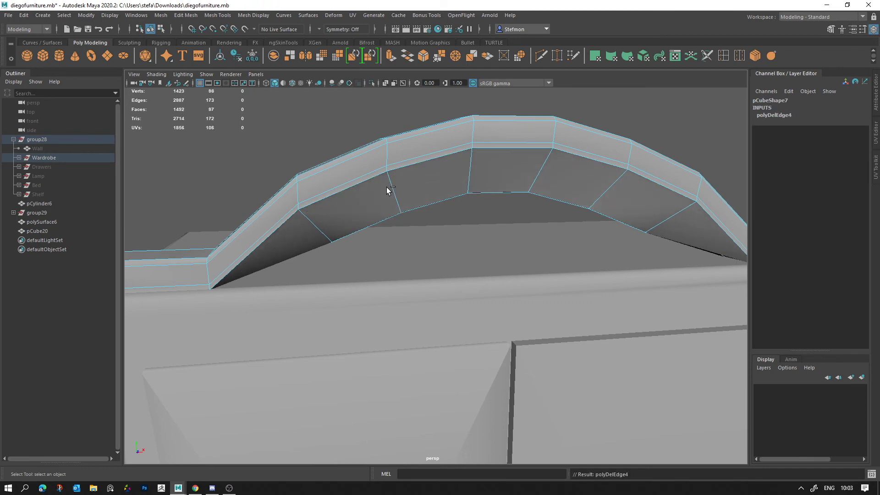
key("Delete")
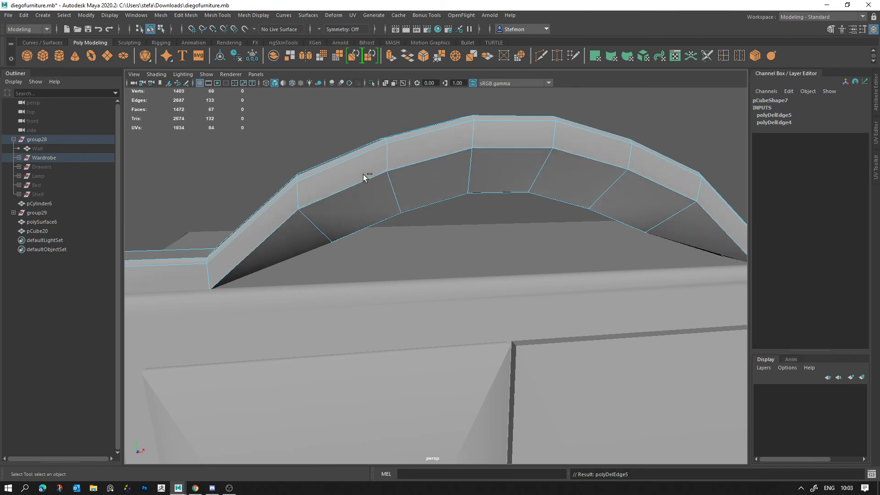
Select the wardrobe's arched trim and isolate it in the viewport
left_click_drag(363, 174, 317, 167, "alt")
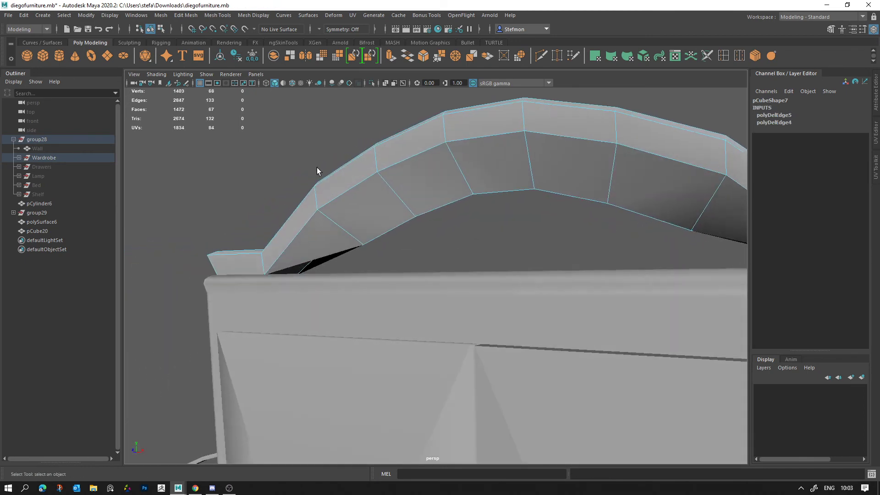
left_click(370, 227)
left_click_drag(370, 226, 393, 106, "alt")
left_click(478, 183)
left_click(371, 83)
mouse_move(382, 194)
left_mouse_down("alt")
mouse_move(391, 202)
mouse_move(381, 151)
mouse_move(378, 188)
left_mouse_up("alt")
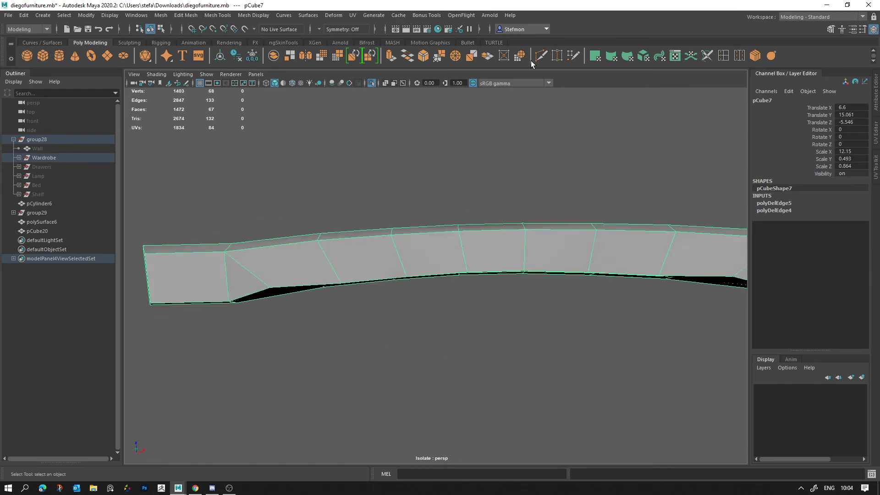
Delete the redundant lengthwise edge loop along the lower edge of the isolated arched trim
mouse_move(488, 226)
left_mouse_down("alt")
mouse_move(473, 275)
mouse_move(433, 249)
left_mouse_up("alt")
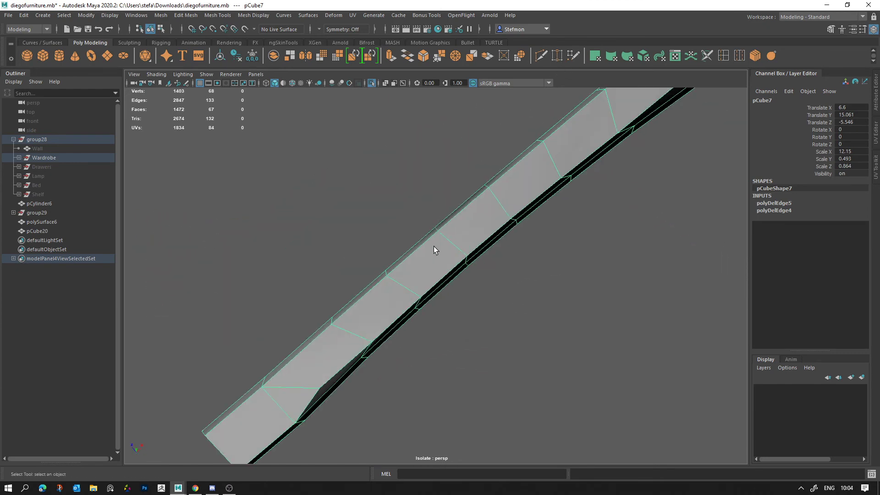
key("F10")
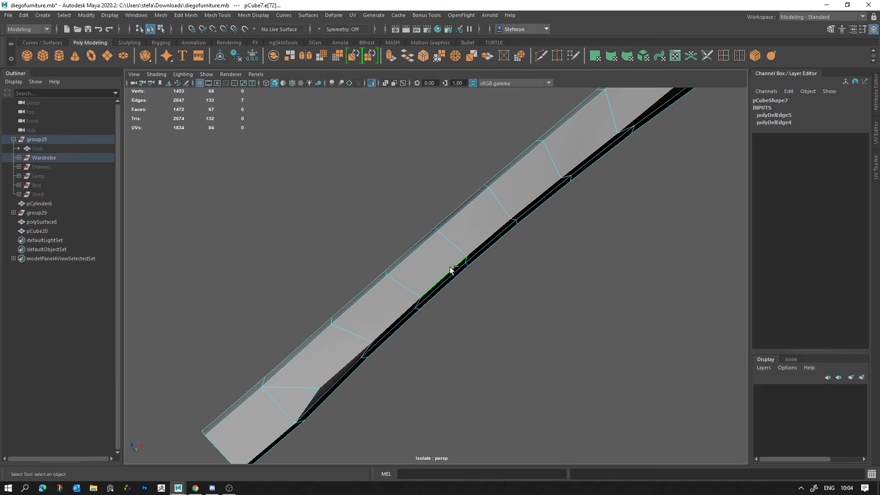
key("Delete")
Target-weld the stray vertices at both ends of the isolated trim's arch onto the neighbouring corner vertices
left_click_drag(450, 267, 441, 304, "alt")
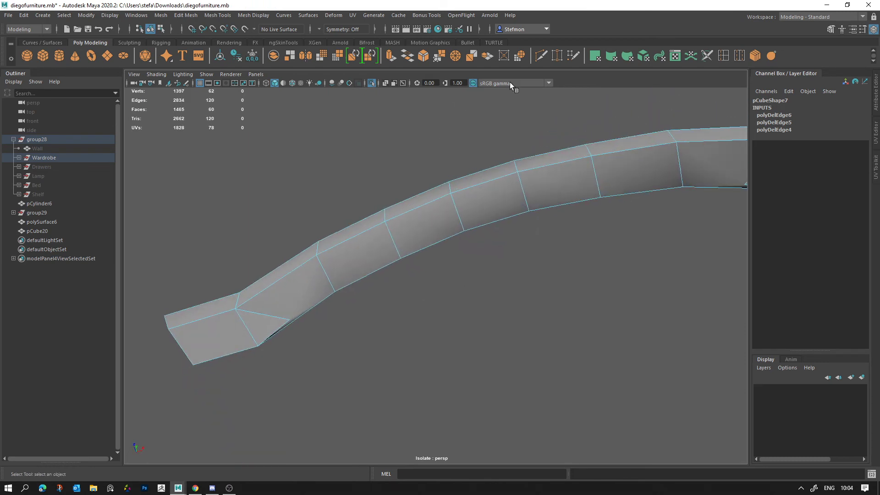
left_click(557, 57)
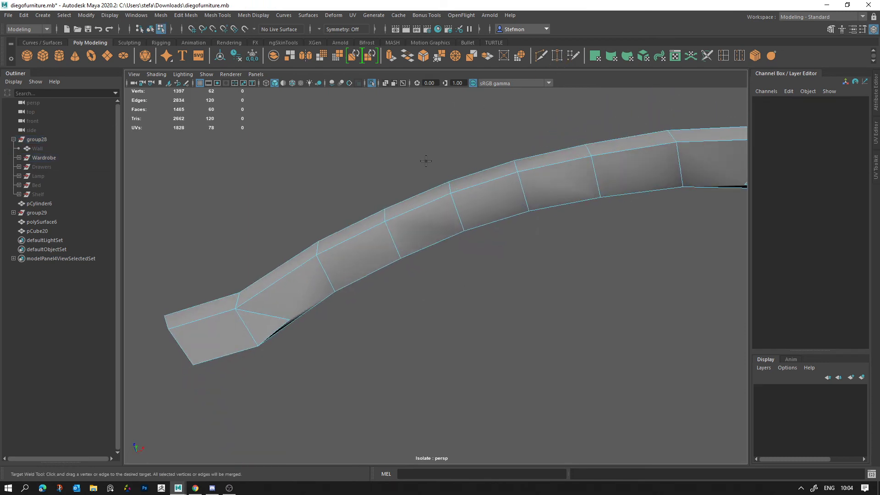
left_click_drag(251, 327, 251, 327)
scroll(384, 312, "down", 2)
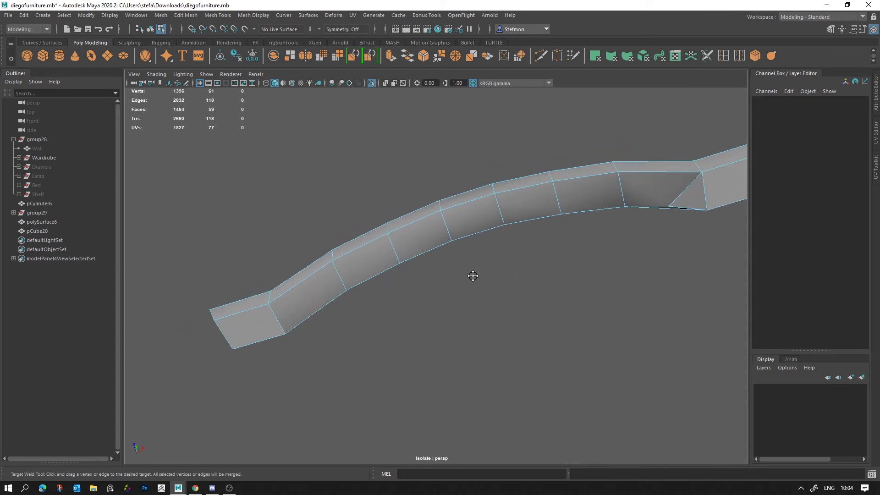
middle_click_drag(473, 275, 337, 295, "alt")
left_click_drag(551, 213, 562, 213)
key("q")
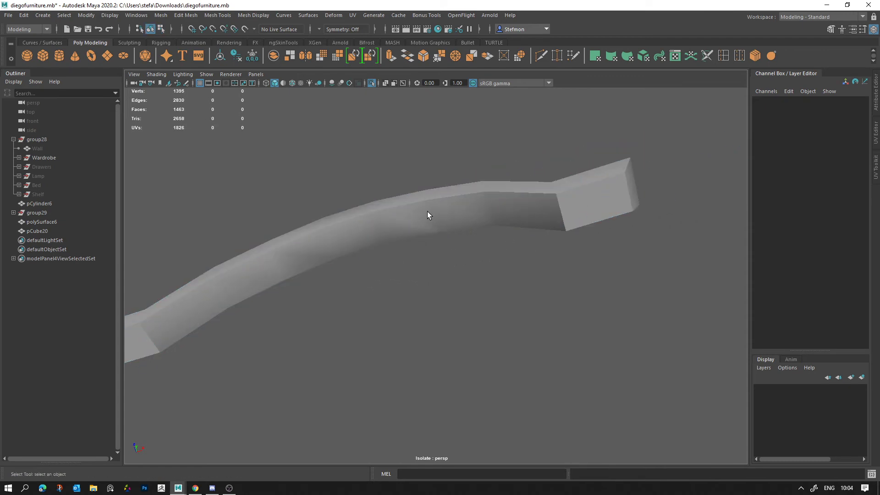
Harden the lengthwise edge loop where the front of the arched trim meets its underside
left_click_drag(428, 214, 433, 286, "alt")
left_click(559, 289)
left_click_drag(559, 288, 433, 293, "alt")
left_click_drag(388, 213, 574, 201, "alt")
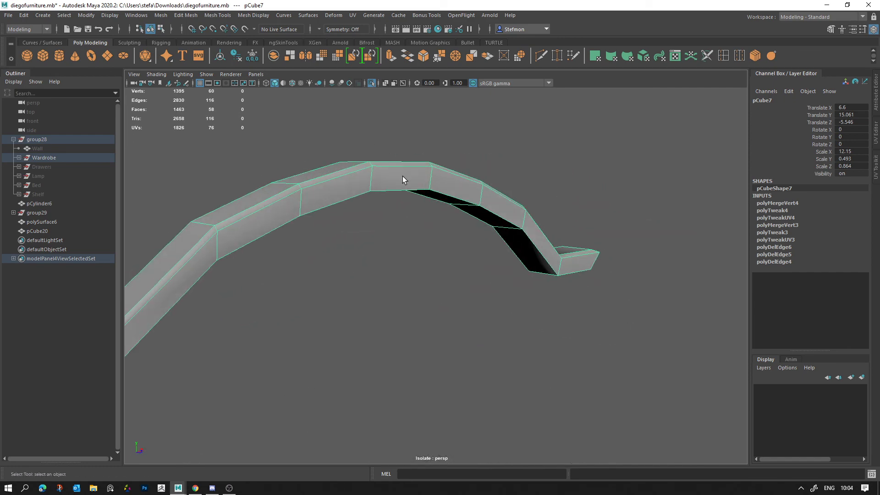
right_click_drag(388, 187, 389, 161)
left_click_drag(388, 162, 457, 161, "alt")
double_click(482, 153)
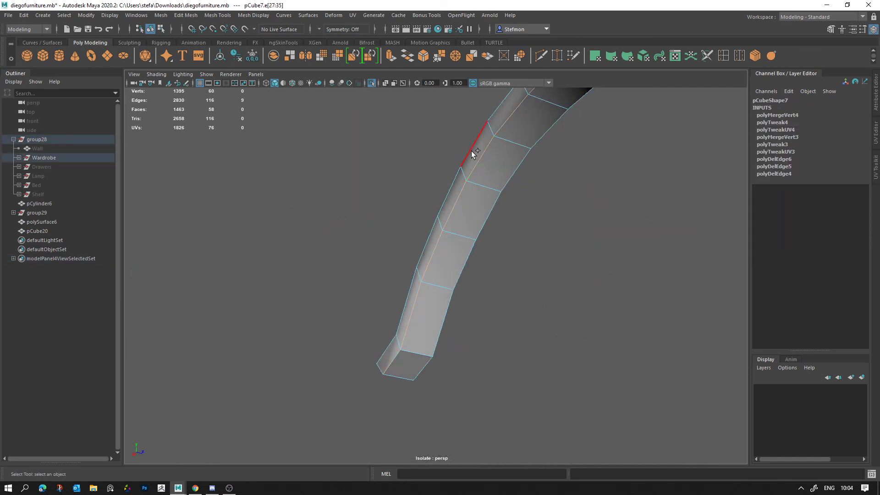
left_click(255, 16)
left_click(286, 87)
left_click(316, 133)
left_click_drag(421, 183, 371, 256, "alt")
left_click(441, 238)
left_click_drag(442, 237, 494, 189, "alt")
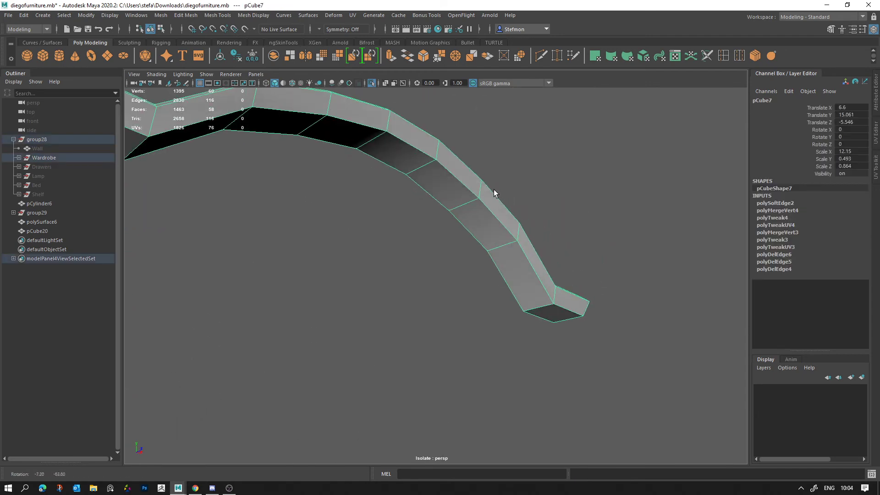
Insert a lengthwise edge loop along the underside of the arched trim
left_click(725, 55)
left_click(433, 182)
right_click_drag(451, 187, 452, 144)
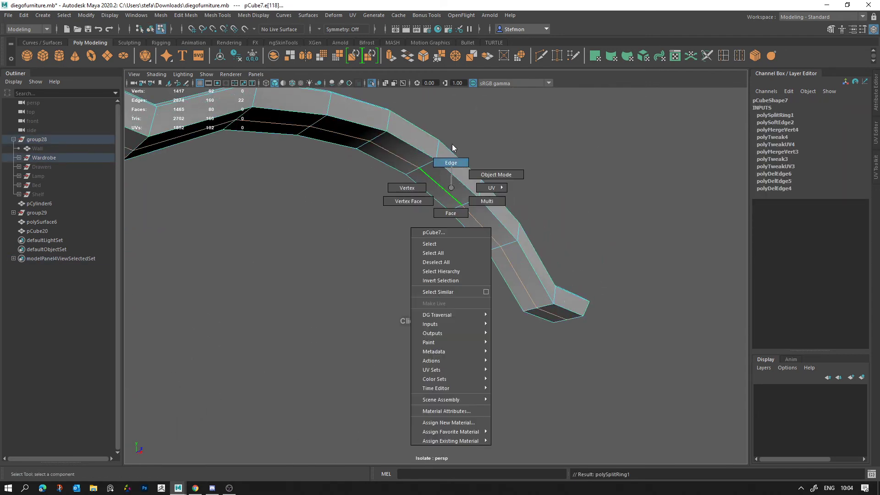
Move the arched section of the inserted underside edge loop and harden its edges
left_click_drag(451, 144, 337, 197, "alt")
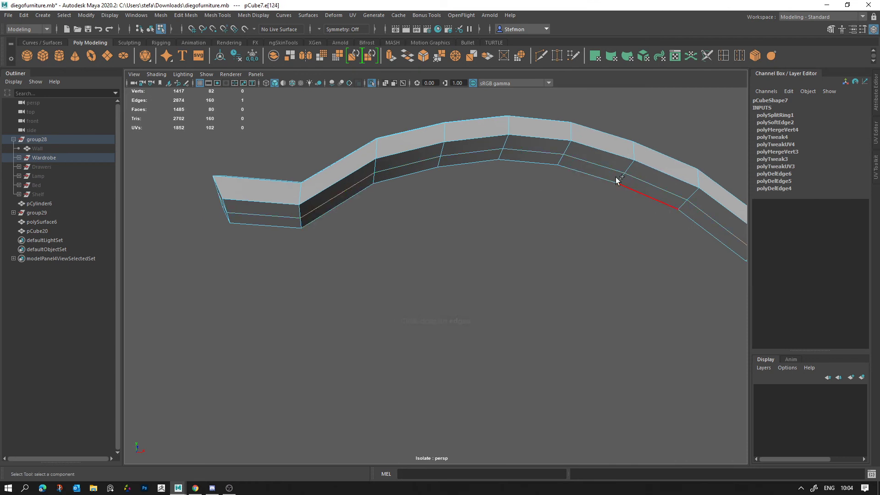
double_click(421, 159)
key("w")
left_click_drag(541, 128, 511, 239, "alt")
left_click(255, 17)
left_click(271, 86)
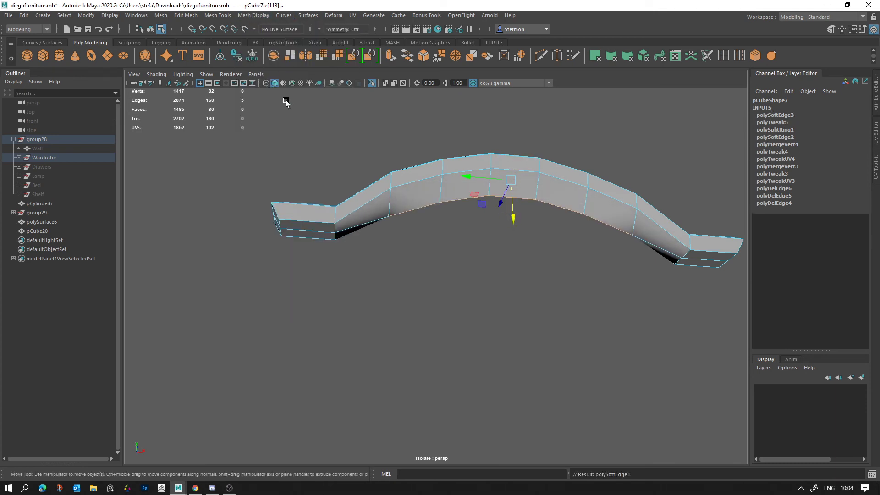
Harden the remaining underside edges where the arch meets the trim's flat ends
double_click(394, 133)
left_click_drag(415, 142, 403, 181, "alt")
right_click(369, 196)
left_click(368, 170)
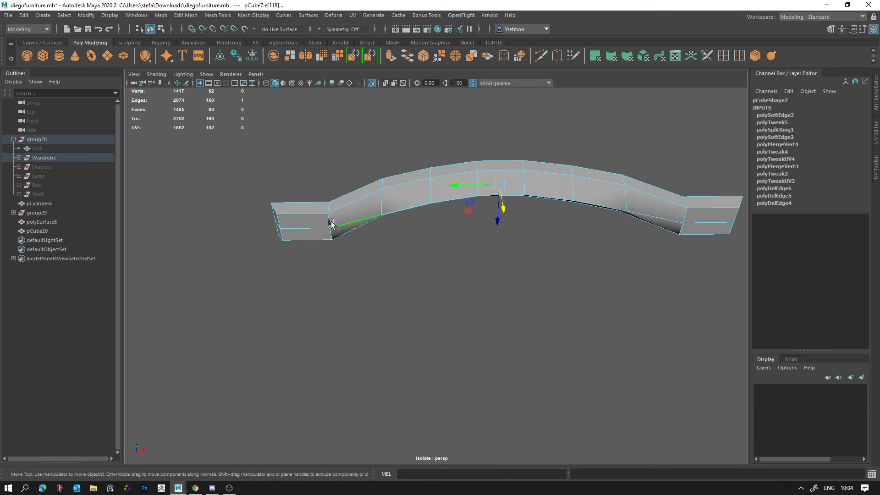
left_click(558, 218)
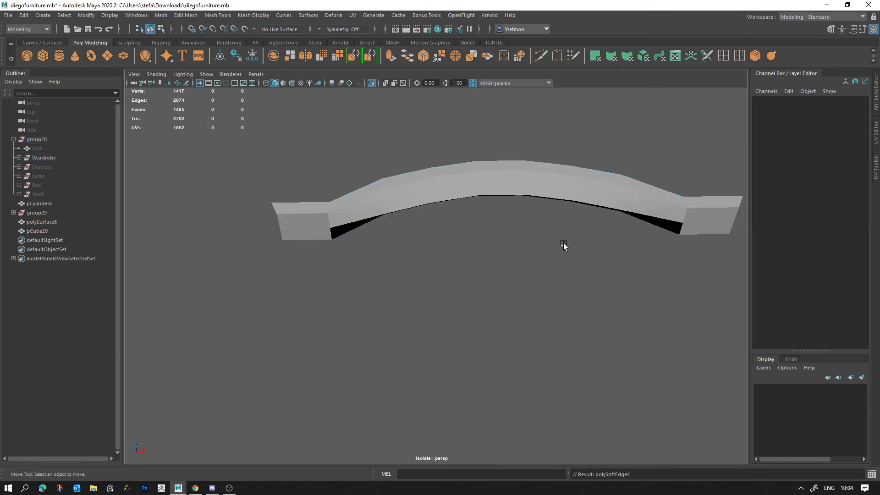
Turn off isolation and examine the arched trim's shading on the complete wardrobe
left_click_drag(564, 246, 603, 281, "alt")
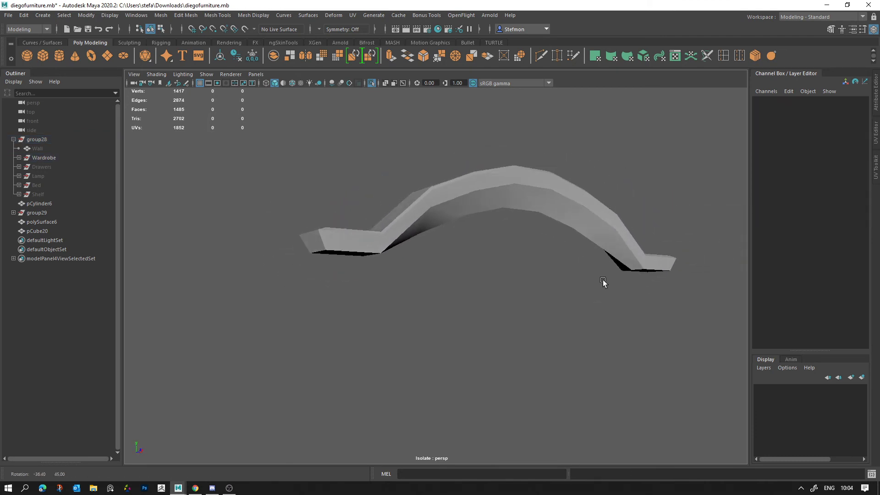
right_click_drag(603, 281, 519, 201, "alt")
left_click(372, 82)
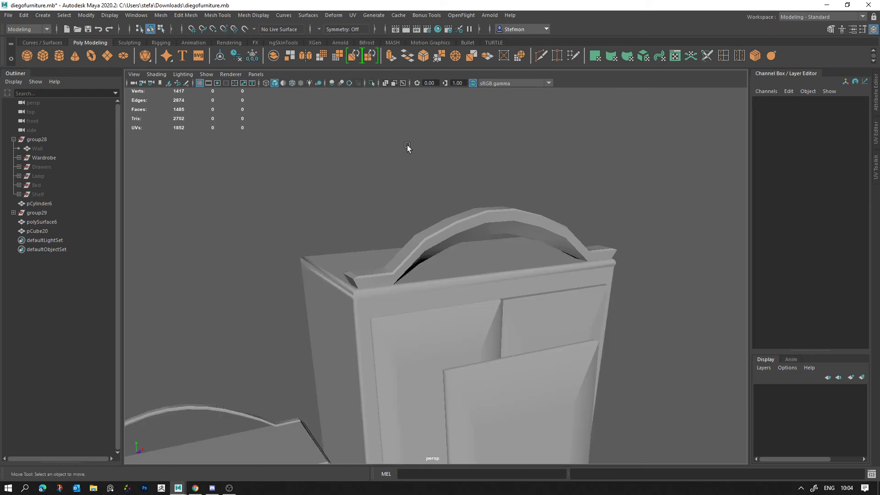
left_click_drag(407, 145, 495, 159, "alt")
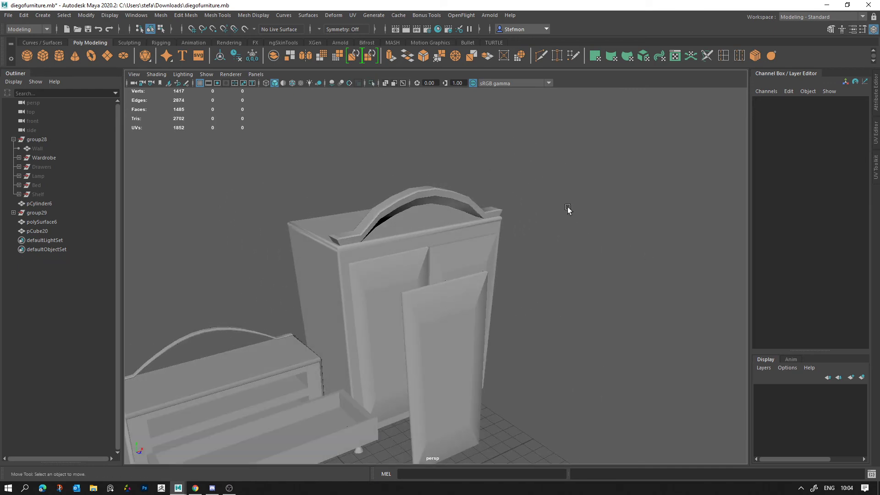
scroll(570, 212, "down", 5)
scroll(596, 247, "up", 8)
middle_click_drag(628, 278, 632, 307, "alt")
left_click(633, 311)
scroll(538, 227, "down", 5)
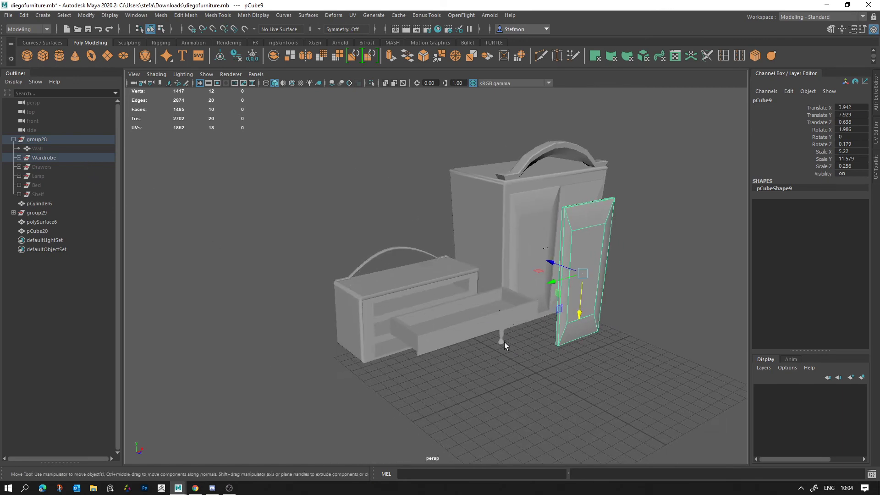
Delete alternate vertical edge loops around the wardrobe's front leg
left_click(504, 342)
key("f")
left_click_drag(556, 385, 468, 392, "alt")
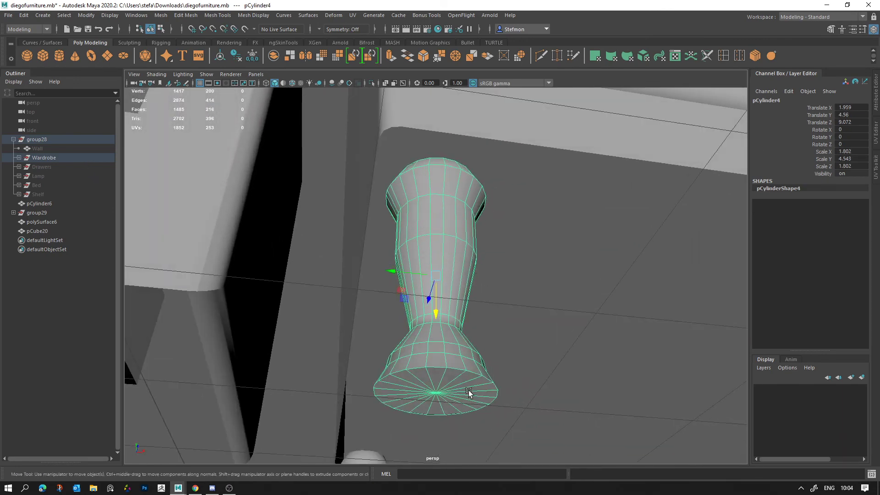
right_click_drag(468, 234, 433, 204)
left_click(439, 391)
left_click_drag(483, 225, 429, 224, "alt")
left_click_drag(477, 282, 496, 255, "alt")
right_click_drag(436, 355, 445, 285)
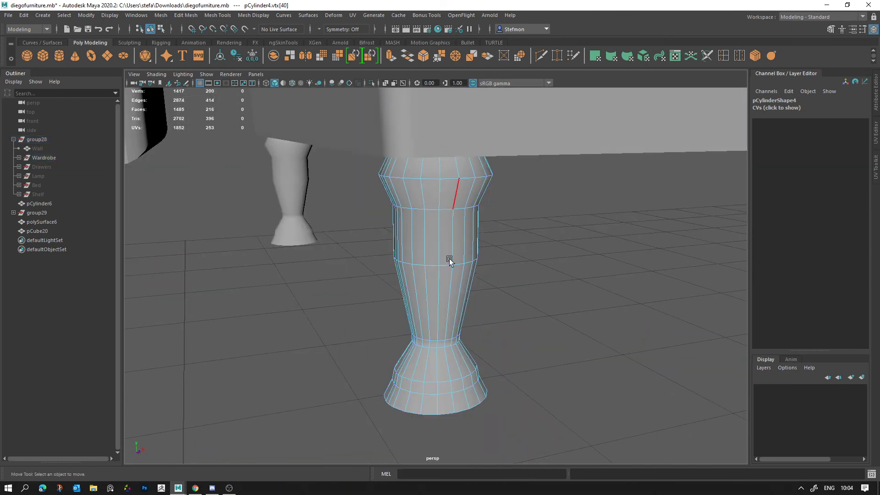
double_click(441, 242)
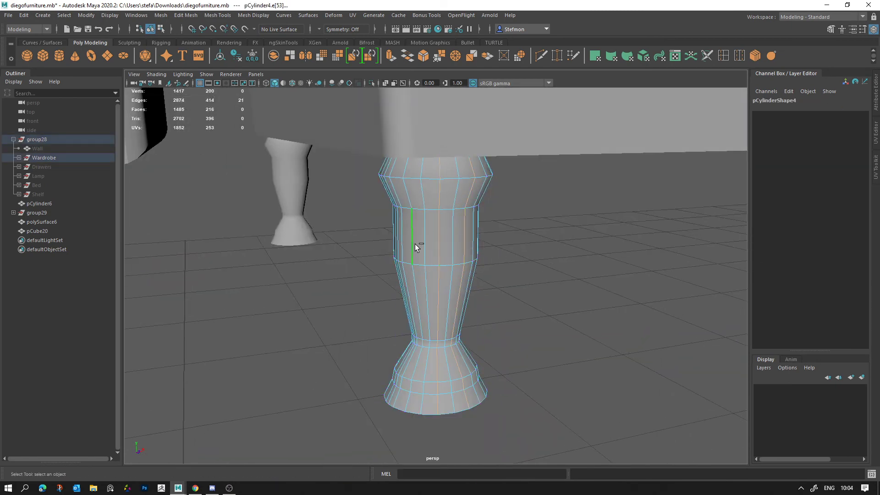
key("ctrl+Delete")
right_click_drag(510, 303, 435, 273, "alt")
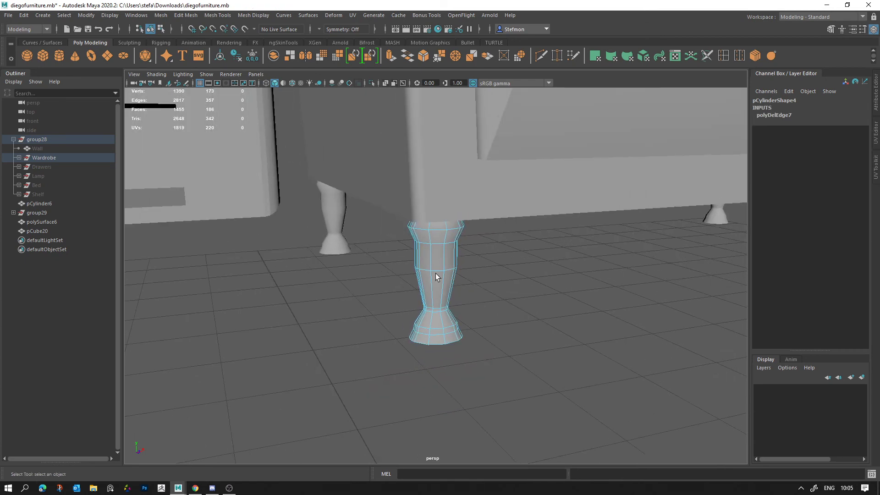
left_click_drag(435, 273, 509, 328, "alt")
left_click(556, 306)
Unhide the Bed, Shelf, Wall, Drawers and Lamp objects in group28
left_click_drag(555, 306, 560, 259, "alt")
right_click_drag(560, 259, 502, 233, "alt")
left_click_drag(502, 233, 507, 263, "alt")
middle_click_drag(507, 262, 510, 236, "alt")
right_click_drag(504, 338, 453, 320, "alt")
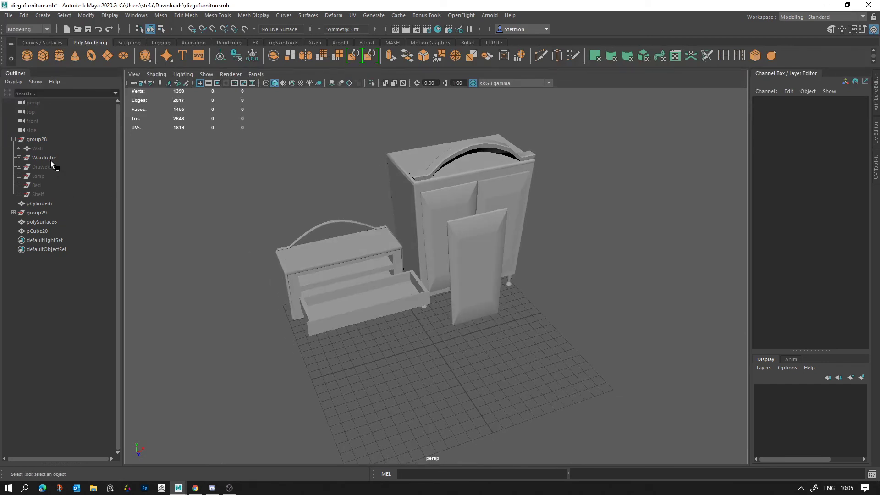
left_click(37, 185)
key("h")
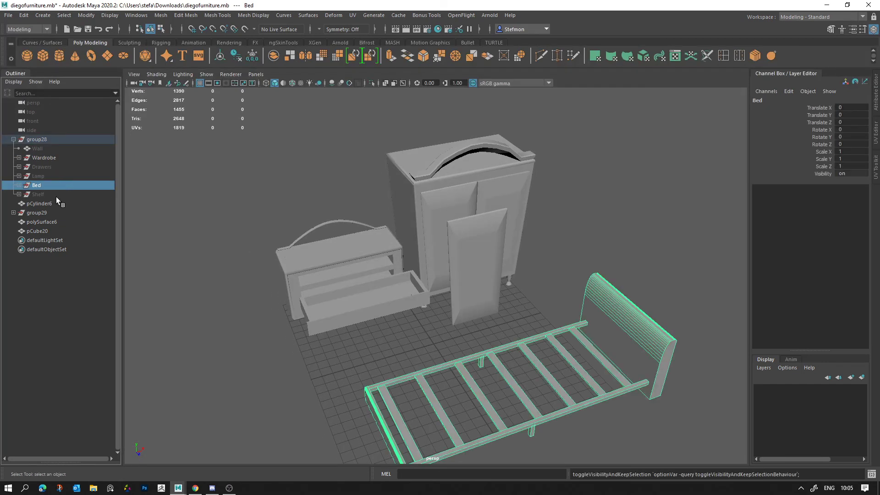
left_click(55, 195)
key("h")
left_click(52, 149)
key("h")
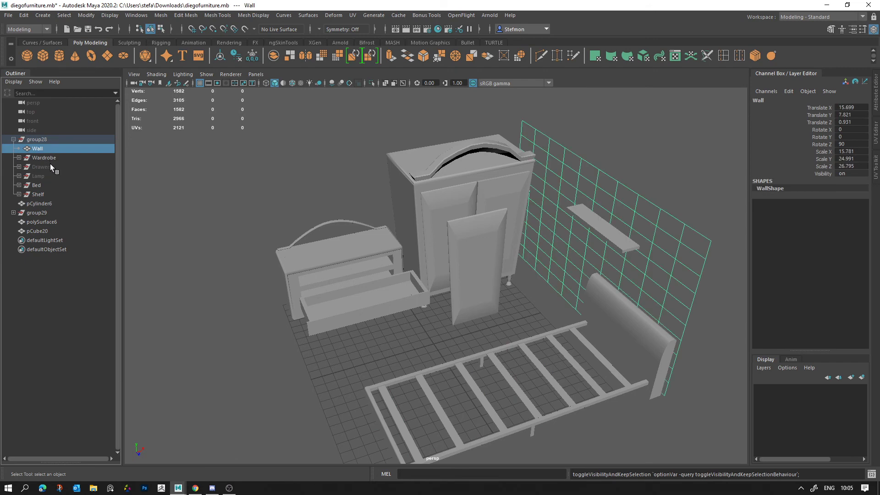
left_click(50, 166)
key("h")
left_click(51, 176)
key("h")
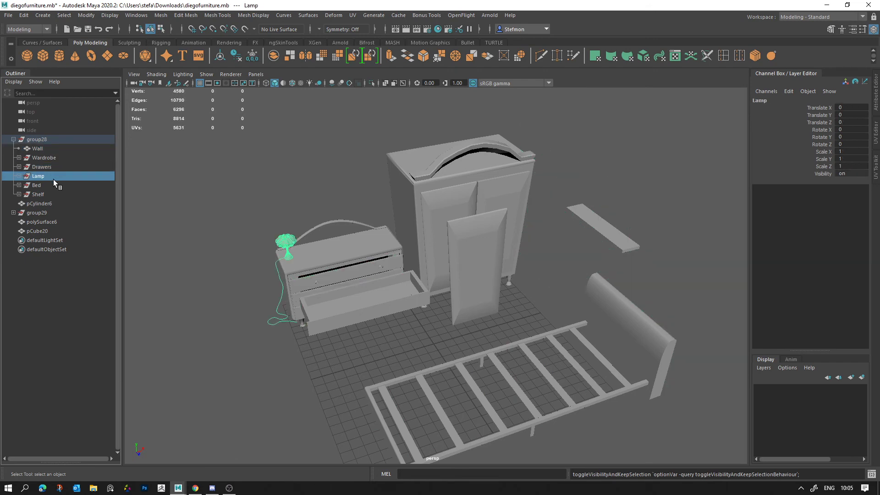
Examine the bed's slats and how they meet the side rails for excess geometry
left_click(48, 195)
middle_click_drag(486, 308, 388, 196, "alt")
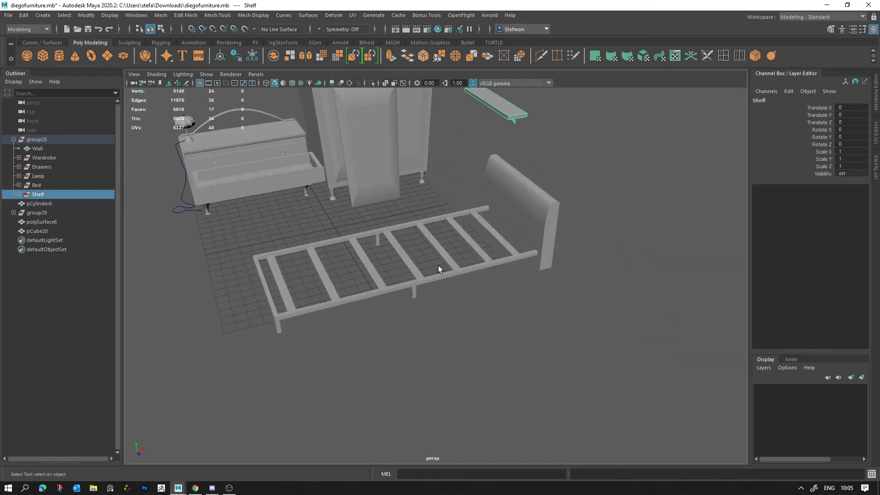
left_click(439, 267)
left_click(454, 272)
key("f")
left_click_drag(445, 294, 554, 293, "alt")
left_click(411, 341)
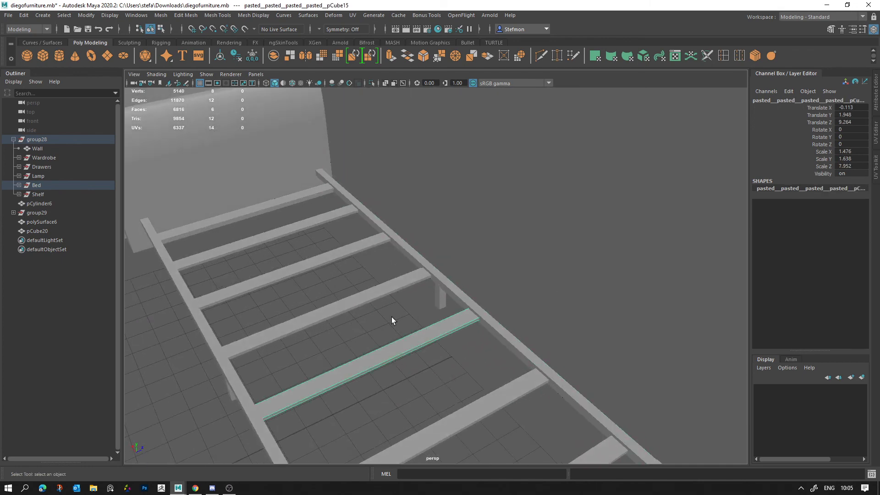
left_click(362, 297)
left_click(308, 258)
left_click_drag(477, 349, 636, 241, "alt")
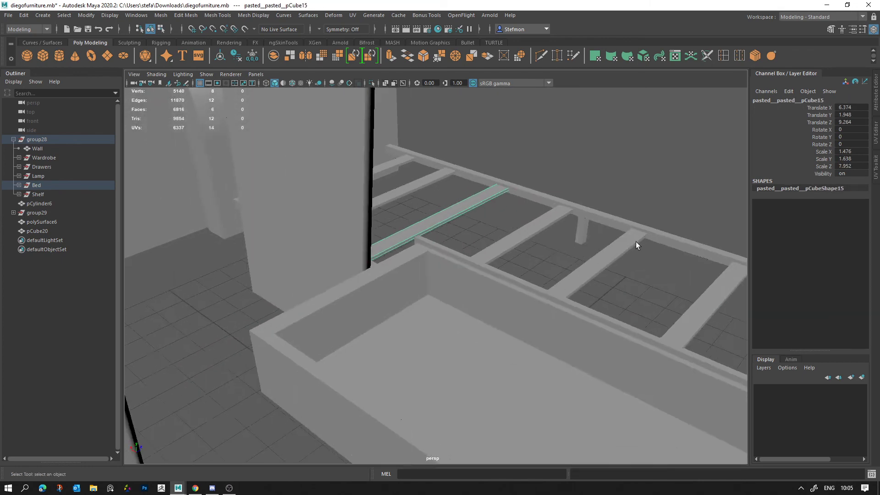
middle_click_drag(636, 241, 381, 241, "alt")
scroll(382, 241, "up", 5)
left_click_drag(381, 241, 506, 281, "alt")
middle_click_drag(505, 281, 505, 362, "alt")
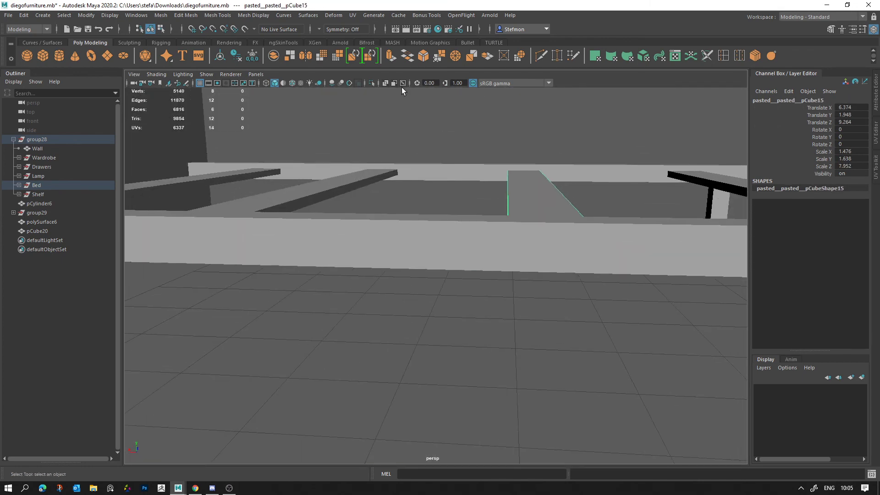
Isolate a bed slat to inspect its end face, restore the full scene and check the side rail
left_click(372, 83)
mouse_move(556, 232)
right_mouse_down()
mouse_move(557, 244)
mouse_move(549, 241)
right_mouse_up()
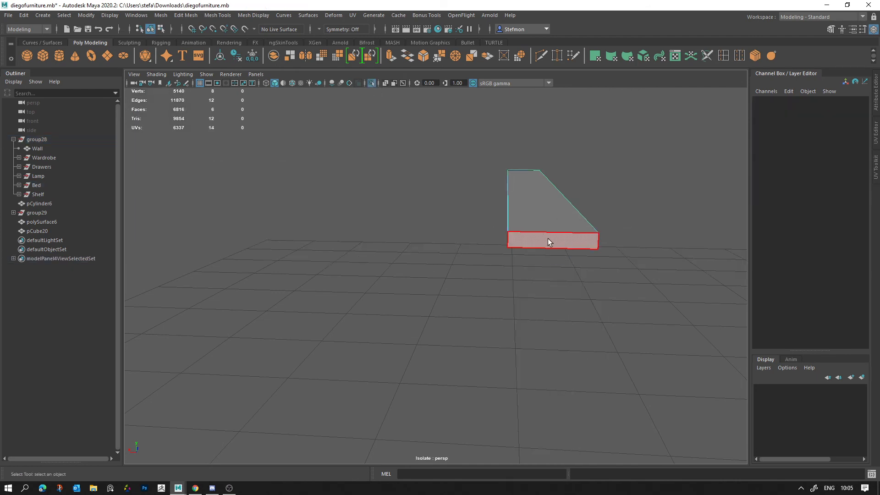
left_click(372, 83)
left_click_drag(394, 151, 291, 290, "alt")
left_click(277, 307)
right_click_drag(537, 323, 365, 182, "alt")
middle_click_drag(529, 307, 520, 248, "alt")
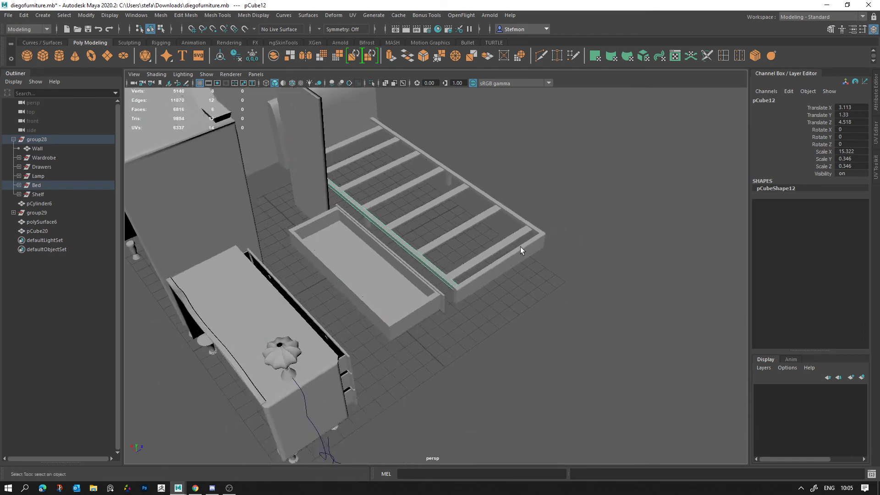
Delete redundant lengthwise edges from the rounded top of the bed's footboard
right_click_drag(521, 248, 499, 291, "alt")
left_click(499, 291)
key("f")
left_click_drag(530, 311, 560, 284, "alt")
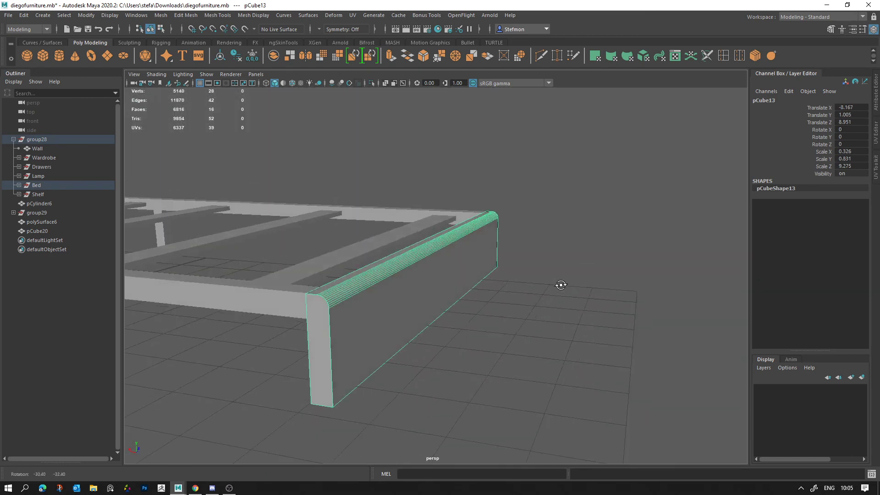
right_click_drag(559, 284, 560, 290, "alt")
middle_click_drag(430, 251, 511, 214, "alt")
right_click_drag(451, 211, 483, 179, "alt")
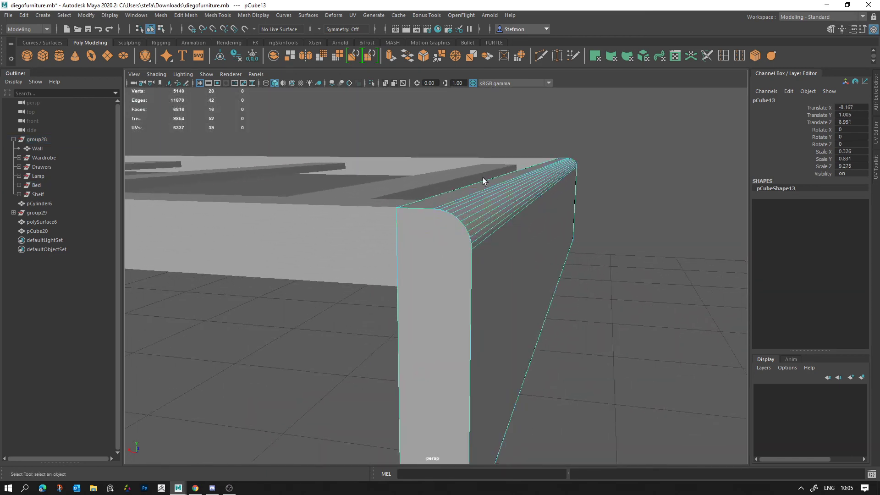
left_click(480, 235)
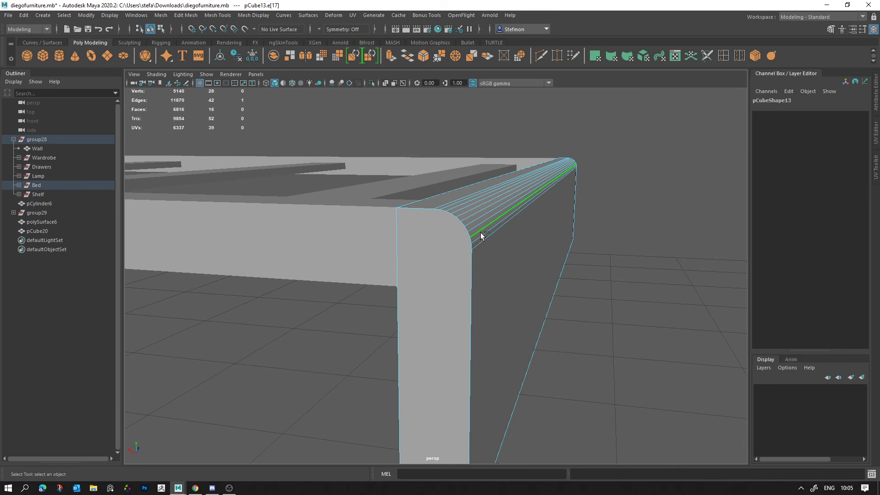
left_click(462, 208, "shift")
left_click(459, 205, "shift")
key("ctrl+Delete")
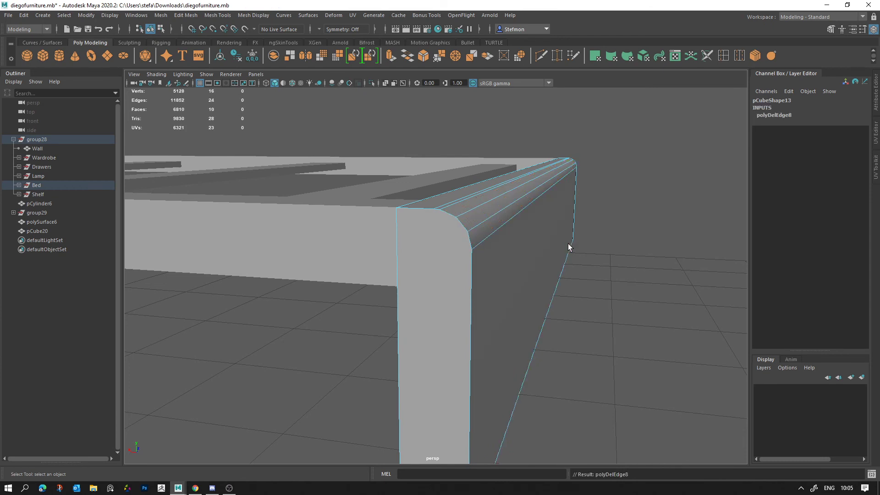
left_click(581, 241)
right_click_drag(540, 222, 495, 197, "alt")
left_click_drag(495, 197, 499, 205, "alt")
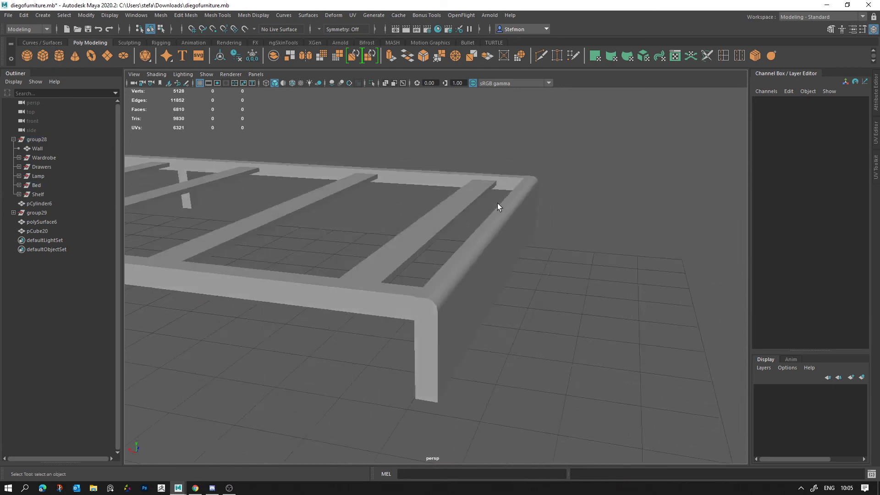
Cut an edge across the footboard's end face, joining the outer base of the rounding to the inner top corner
right_click_drag(499, 205, 529, 218, "alt")
middle_click_drag(529, 218, 556, 193, "alt")
left_click(516, 232)
right_click_drag(556, 194, 569, 235, "alt")
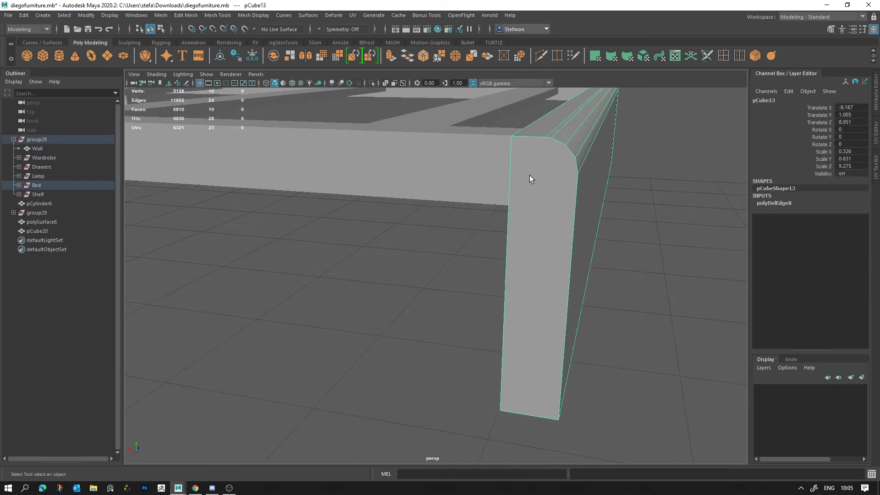
right_click_drag(550, 184, 550, 207)
left_click(548, 248)
left_click_drag(548, 247, 542, 255, "alt")
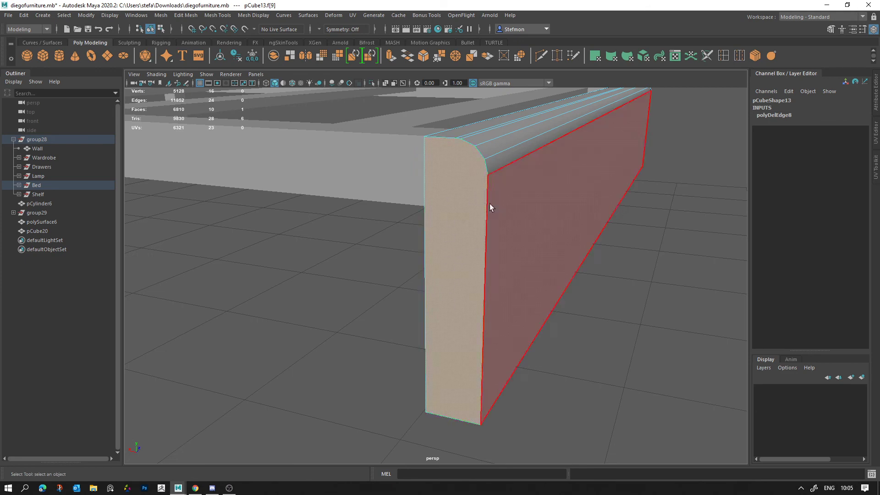
left_click_drag(480, 215, 466, 236, "alt")
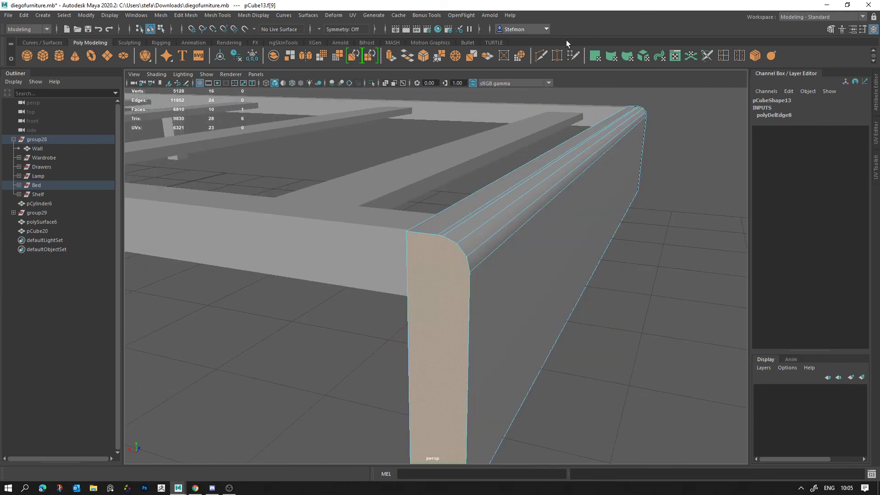
left_click(470, 273)
left_click(407, 231)
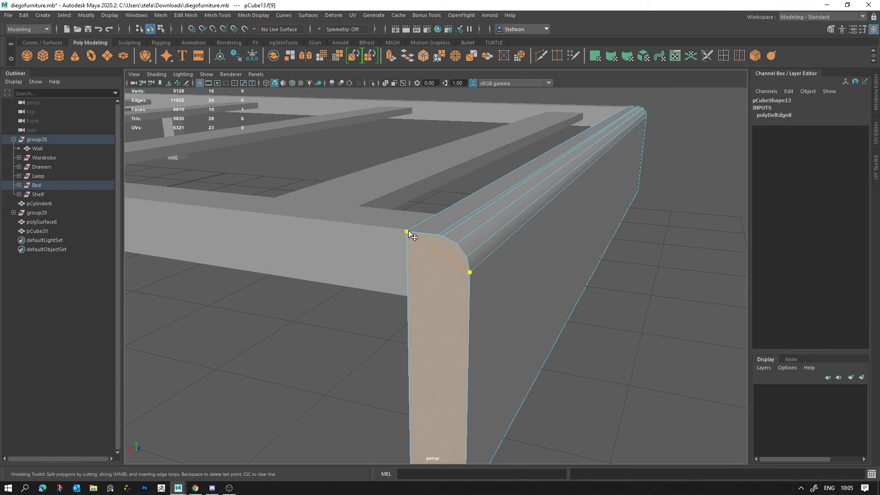
key("Return")
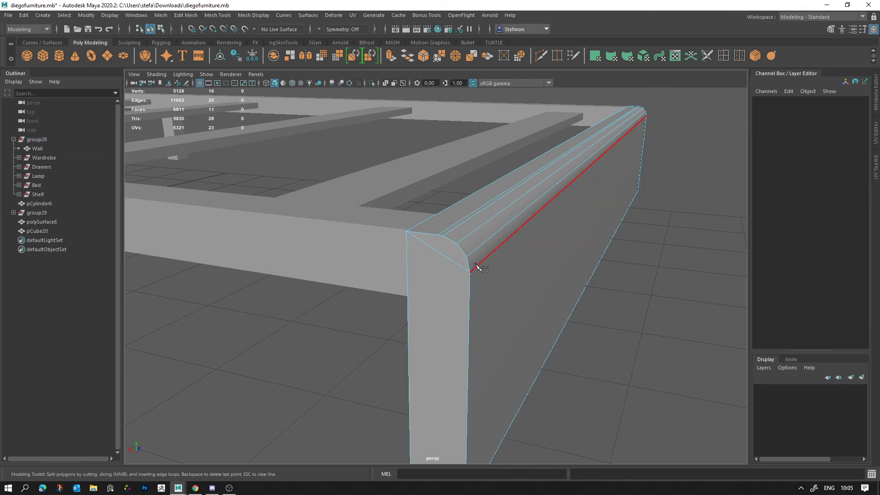
Cut a second edge across the footboard's end cap, between the upper start of the rounding and its outer base
left_click(438, 235)
key("Return")
left_click(470, 272)
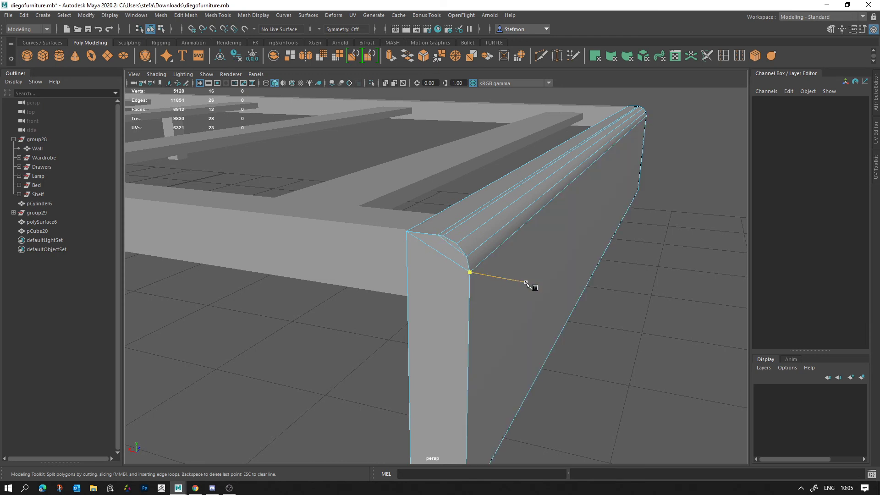
right_click_drag(460, 247, 456, 140)
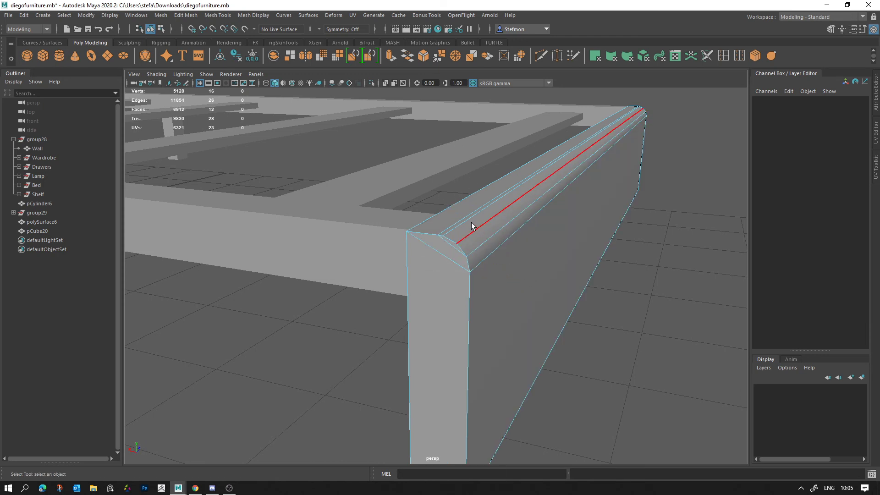
left_click(471, 218)
key("d")
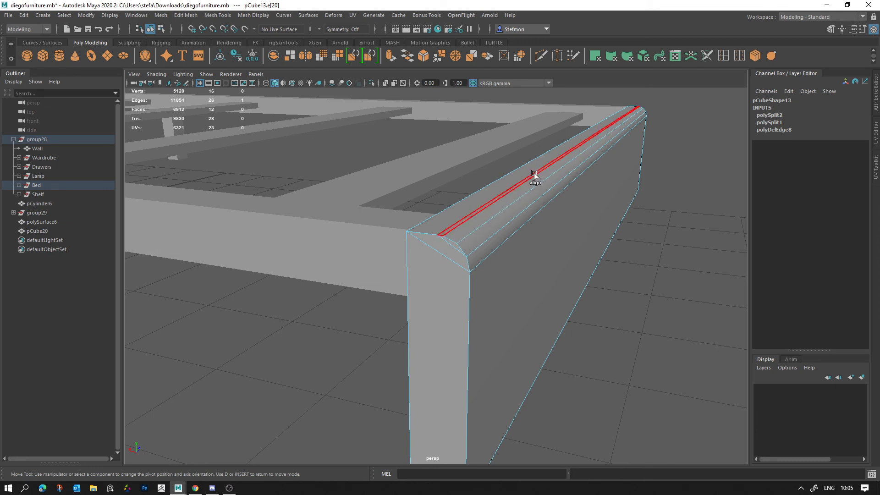
left_click(446, 244)
key("d")
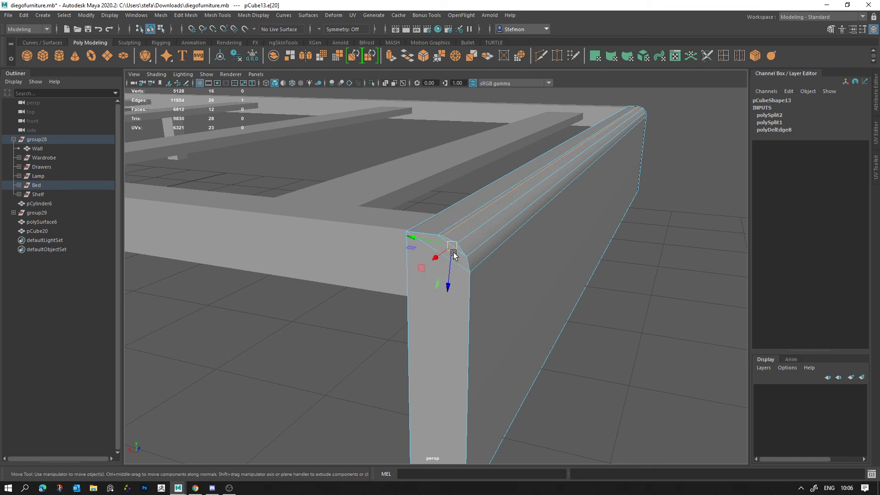
key("d")
left_click(443, 336)
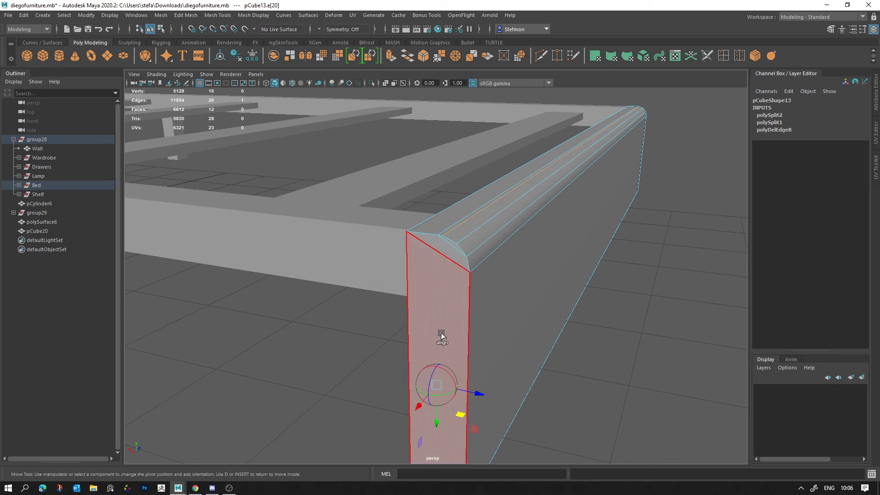
key("d")
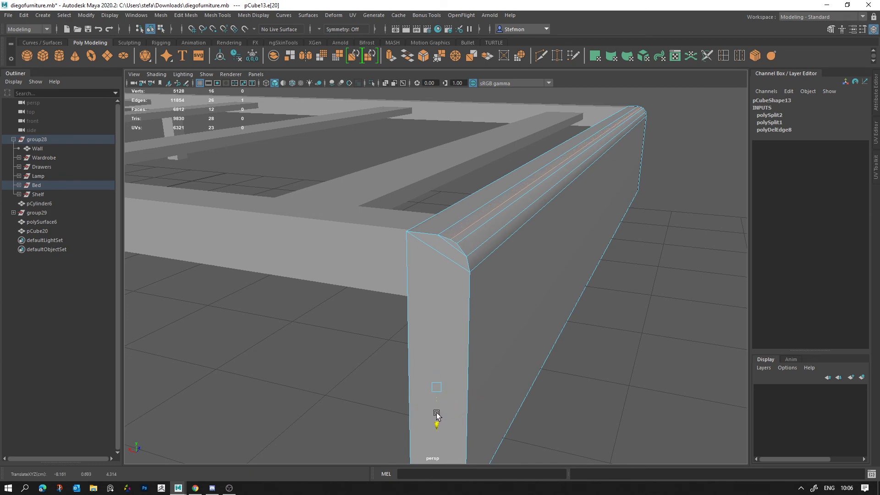
right_click_drag(435, 411, 531, 380)
scroll(530, 379, "down", 3)
left_click(464, 306)
left_click_drag(464, 306, 497, 301, "alt")
right_click_drag(498, 301, 453, 231)
left_click(519, 218)
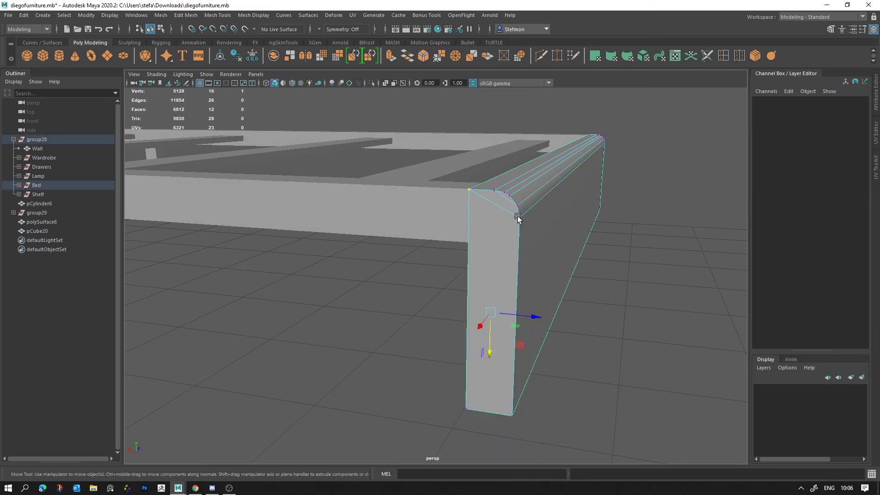
key("q")
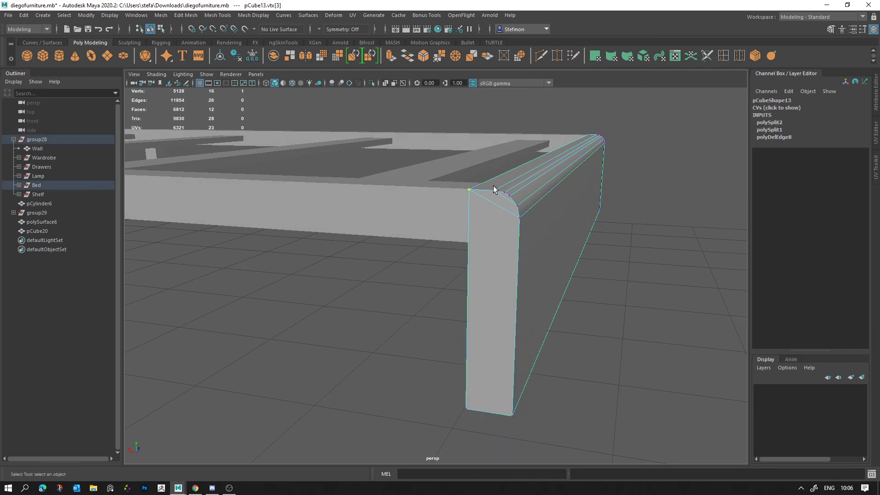
left_click(518, 217)
scroll(589, 303, "down", 5)
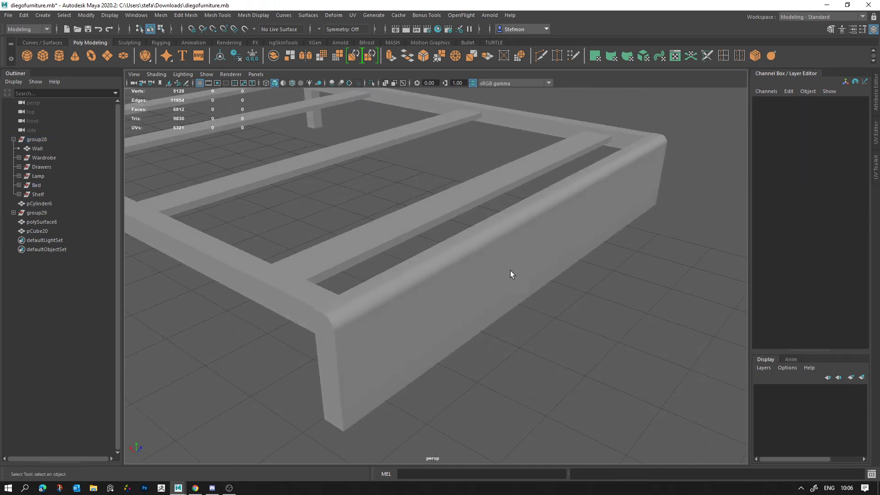
Examine the bed's headboard from its end and front, and check it against the rest of the furniture scene
key("F8")
left_click_drag(510, 275, 496, 318, "alt")
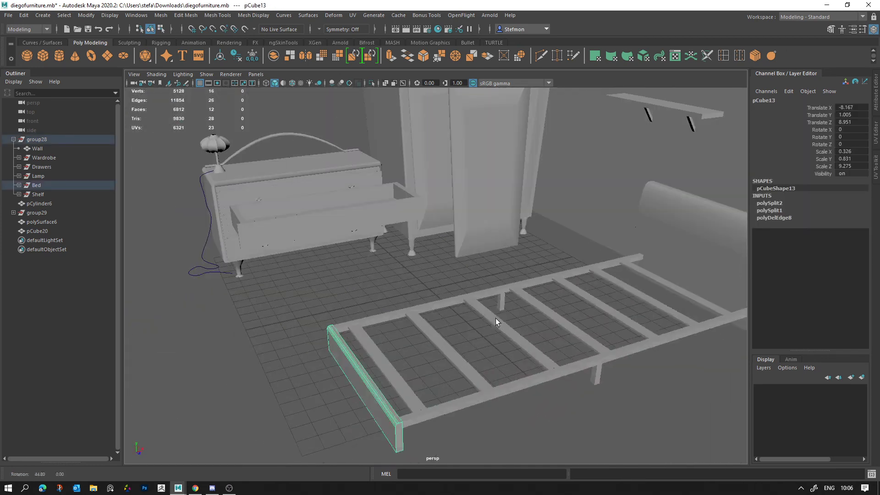
left_click(649, 220)
key("f")
left_click_drag(649, 219, 406, 210, "alt")
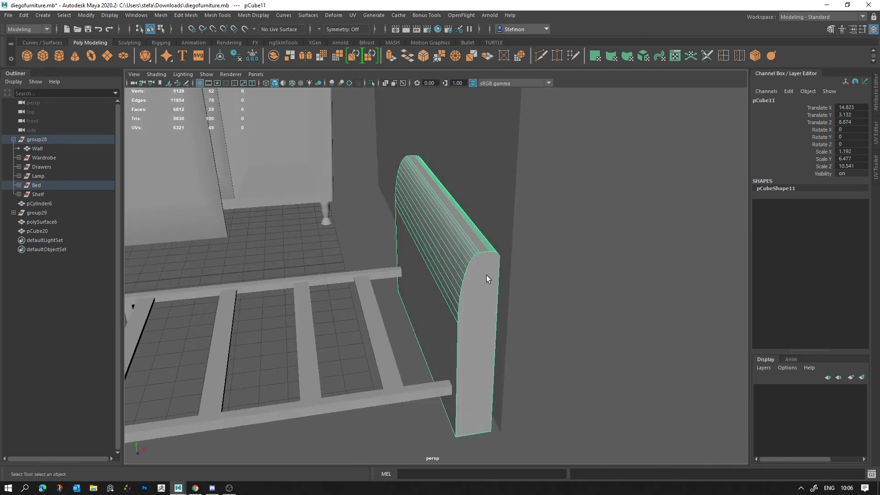
left_click_drag(486, 275, 457, 227, "alt")
left_click_drag(436, 265, 443, 189, "alt")
right_click_drag(417, 208, 387, 271, "alt")
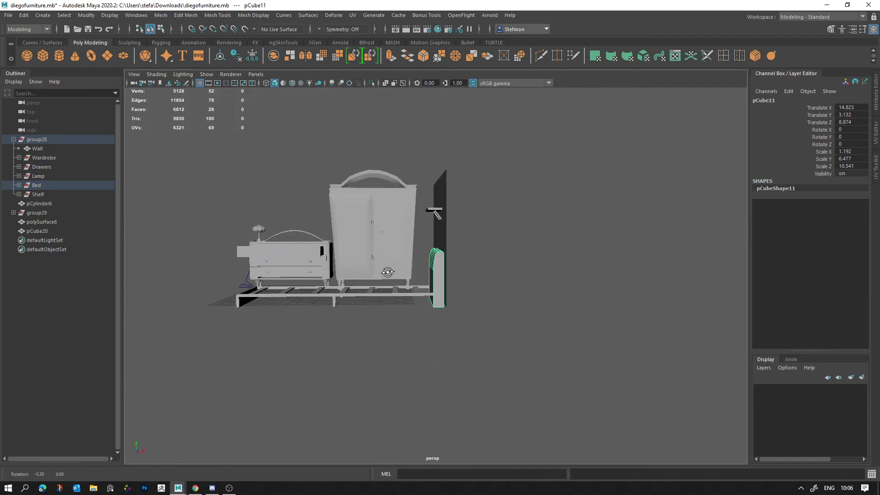
left_click_drag(387, 271, 529, 307, "alt")
scroll(505, 303, "up", 5)
Create a polygon cube for the lamp cord's profile, scale it uniformly to 0.088 and rotate it about -17.7 degrees around Y
left_click(235, 345)
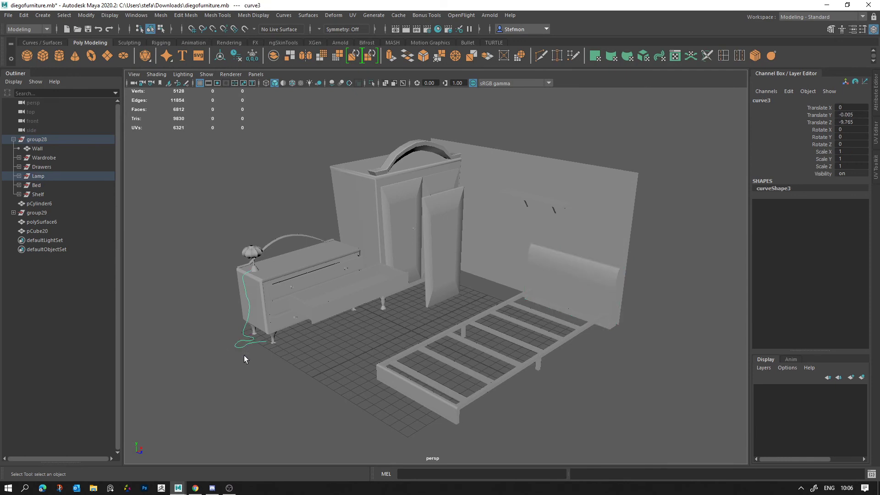
key("f")
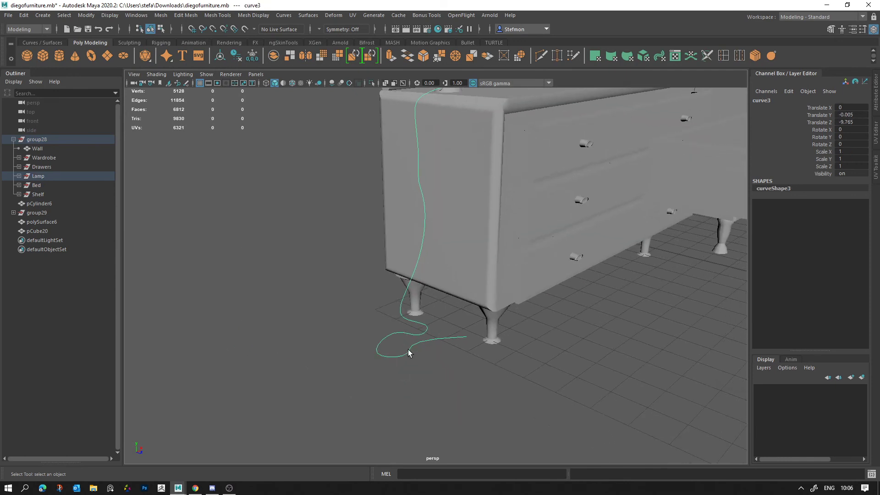
left_click(43, 55)
scroll(642, 323, "down", 3)
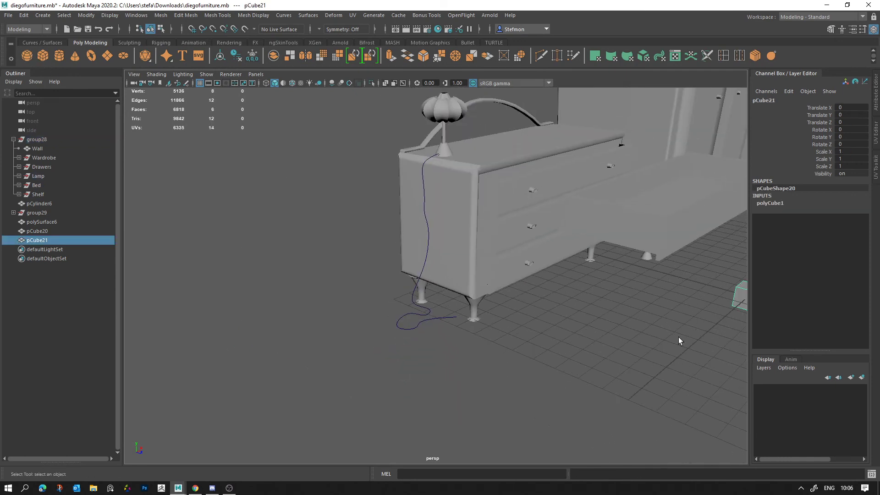
key("w")
left_click_drag(722, 317, 484, 388)
scroll(595, 369, "up", 3)
scroll(595, 369, "up", 3)
key("e")
key("r")
key("w")
left_click_drag(488, 421, 475, 423)
key("f")
Place the small cube at the floor end of the lamp cord curve, near the drawer unit's leg
right_click_drag(446, 329, 242, 248, "alt")
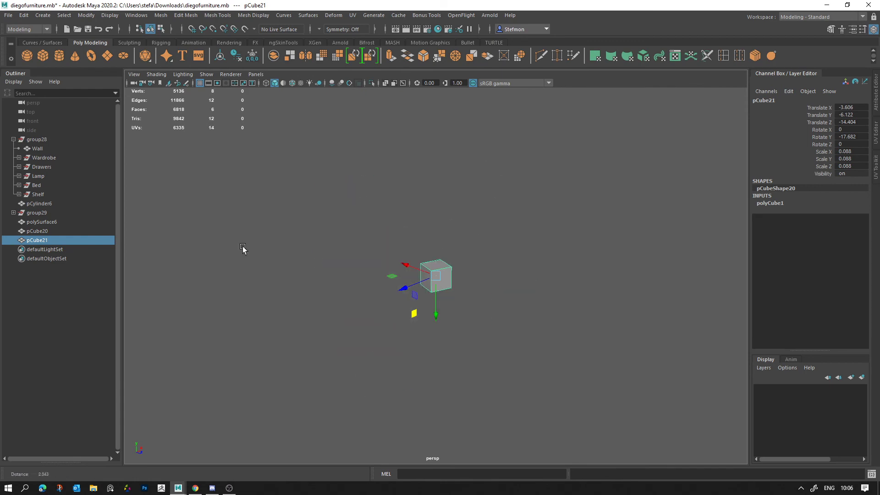
mouse_move(457, 313)
right_mouse_down("alt")
mouse_move(346, 276)
mouse_move(202, 245)
right_mouse_up("alt")
left_click_drag(415, 289, 464, 272, "alt")
right_click_drag(465, 272, 239, 165, "alt")
key("x")
left_click_drag(436, 277, 526, 340)
key("f")
right_click_drag(594, 266, 443, 254, "alt")
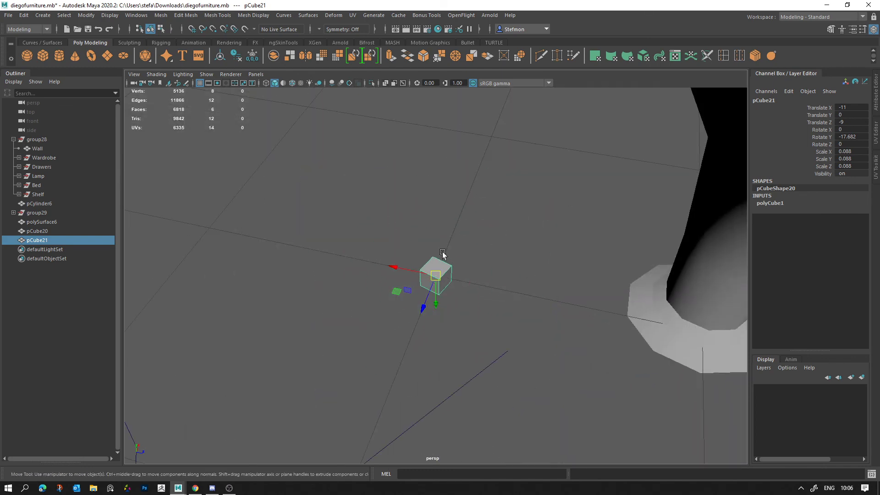
left_click_drag(396, 292, 480, 356)
left_click_drag(479, 356, 455, 329, "alt")
Try to extrude the cube's face along the lamp cord curve from its floor end, and undo the extrusion
key("q")
mouse_move(443, 292)
right_mouse_down()
mouse_move(443, 278)
mouse_move(441, 302)
right_mouse_up()
left_click(438, 297)
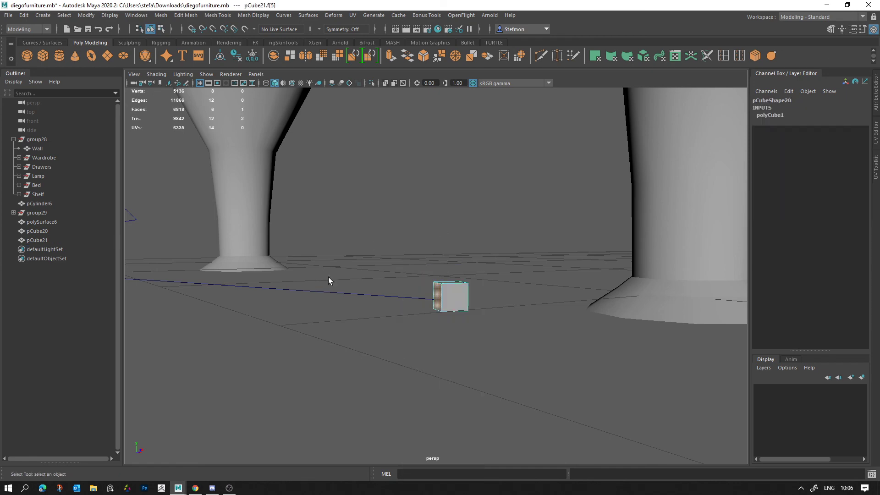
left_click(388, 296, "shift")
left_click_drag(510, 371, 540, 403, "alt")
scroll(403, 287, "down", 6)
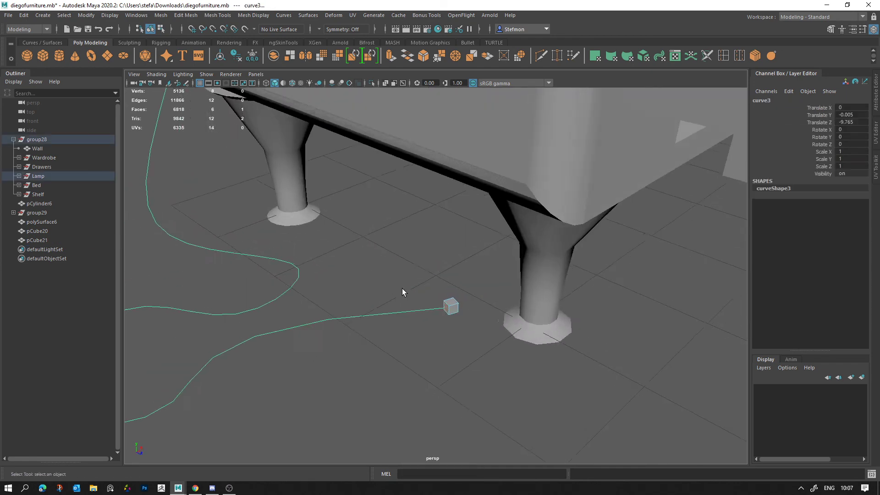
left_click(391, 56)
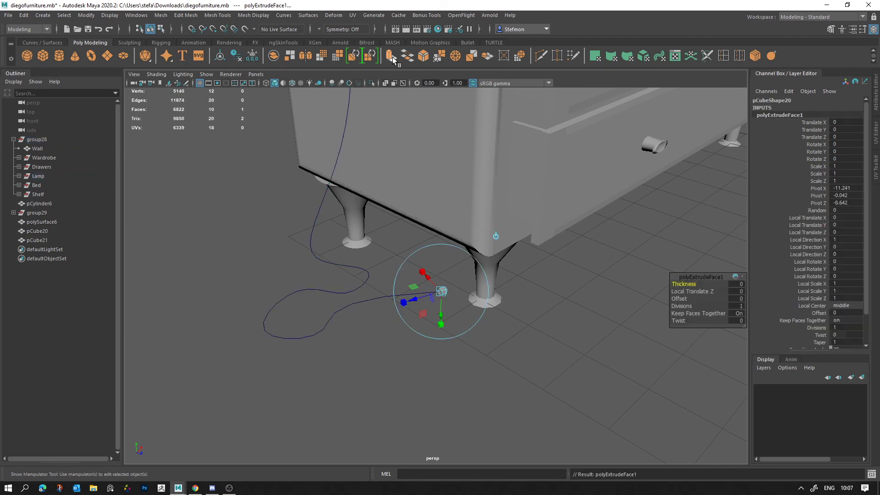
left_click_drag(440, 216, 456, 191, "alt")
key("ctrl+z")
key("ctrl+z")
key("ctrl+z")
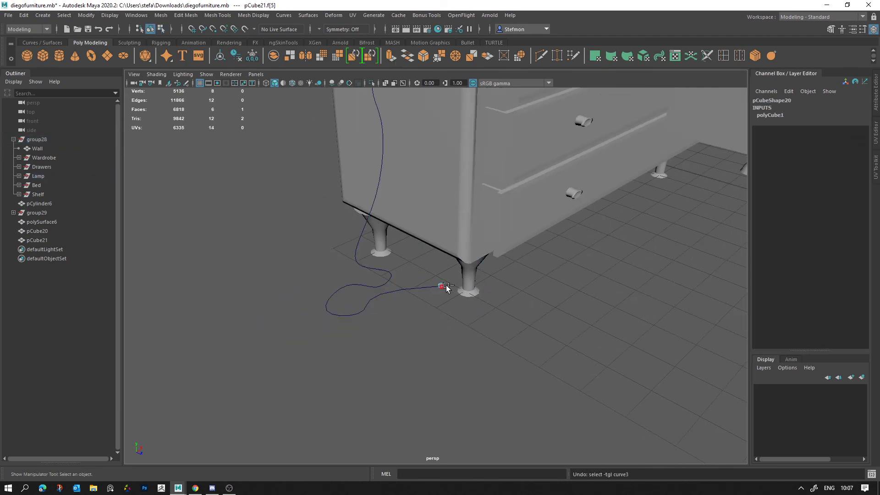
Move the small cube to the cord curve's upper end at the lamp base, tucked mostly inside the base
left_click(441, 288)
scroll(440, 285, "down", 5)
middle_click_drag(442, 263, 452, 298, "alt")
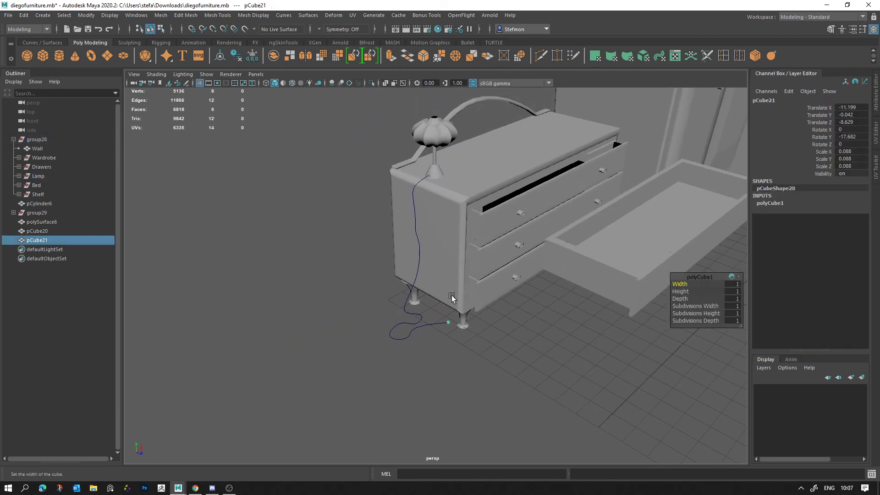
key("w")
left_click_drag(449, 323, 435, 182)
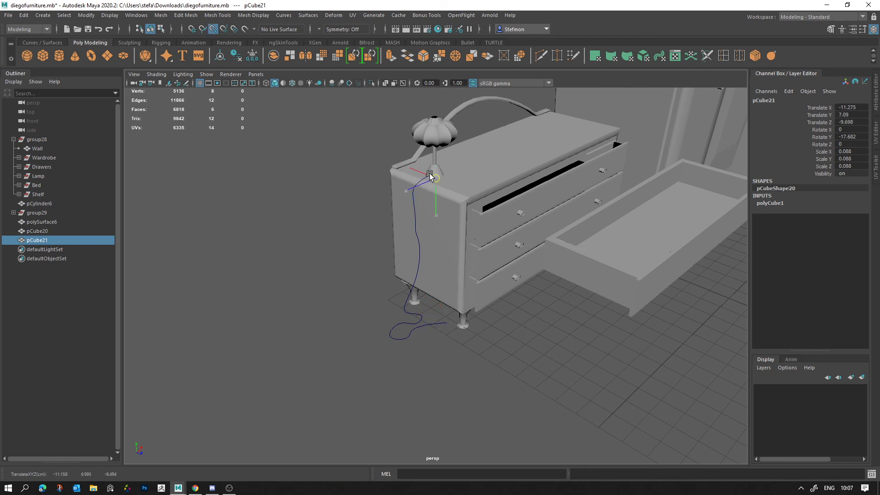
key("f")
left_click_drag(420, 226, 440, 243, "alt")
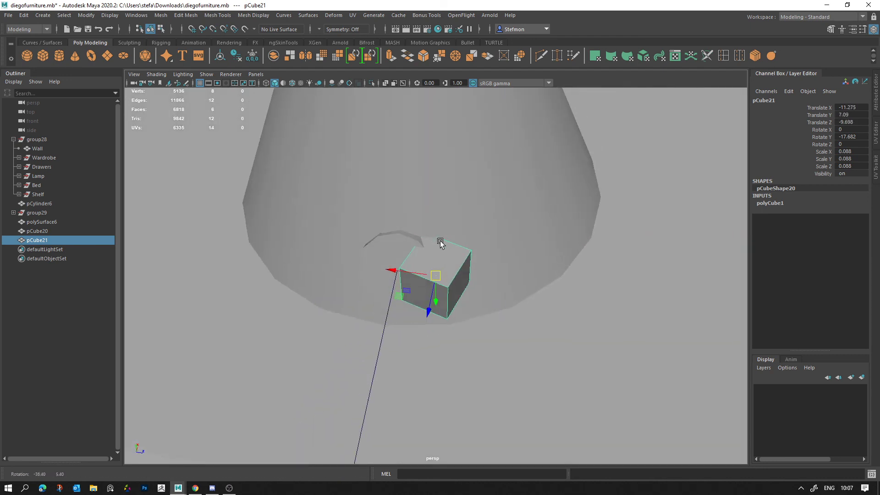
left_click_drag(412, 299, 373, 270)
key("e")
key("q")
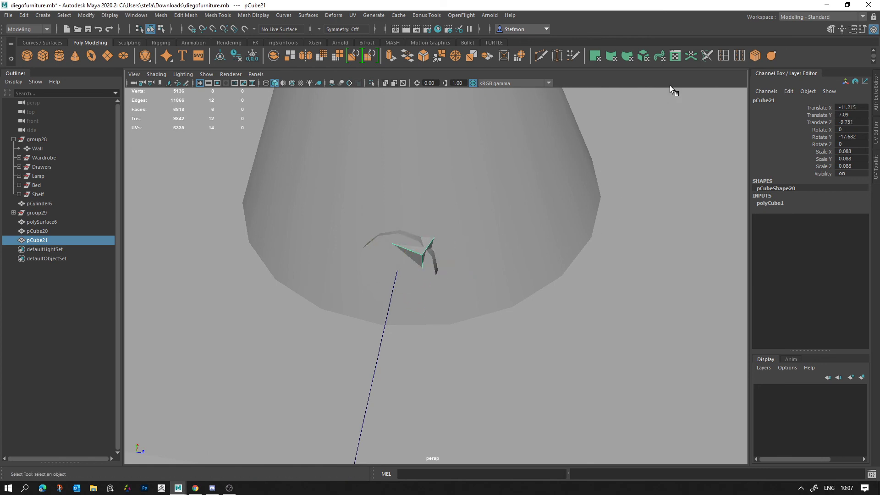
Extrude the cube face that points towards the cord along the lamp cord curve
right_click_drag(424, 256, 419, 264)
left_click(414, 255)
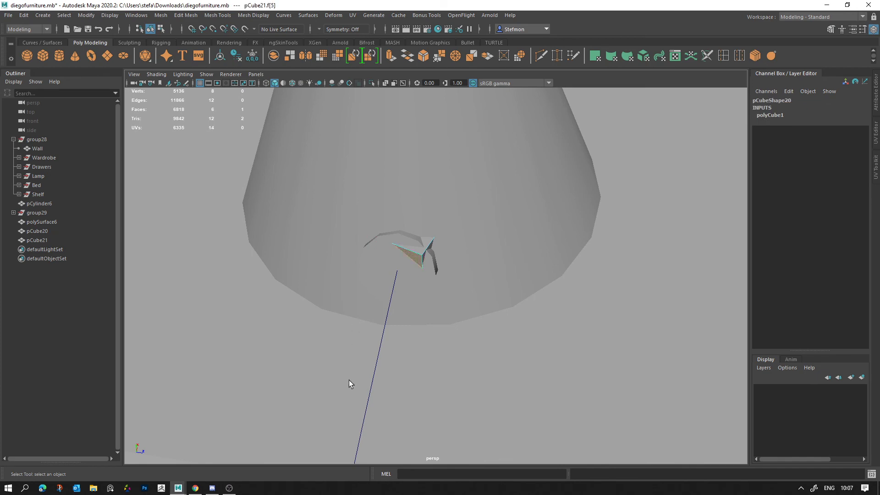
left_click(373, 375)
scroll(441, 328, "down", 4)
left_click_drag(441, 329, 446, 332, "alt")
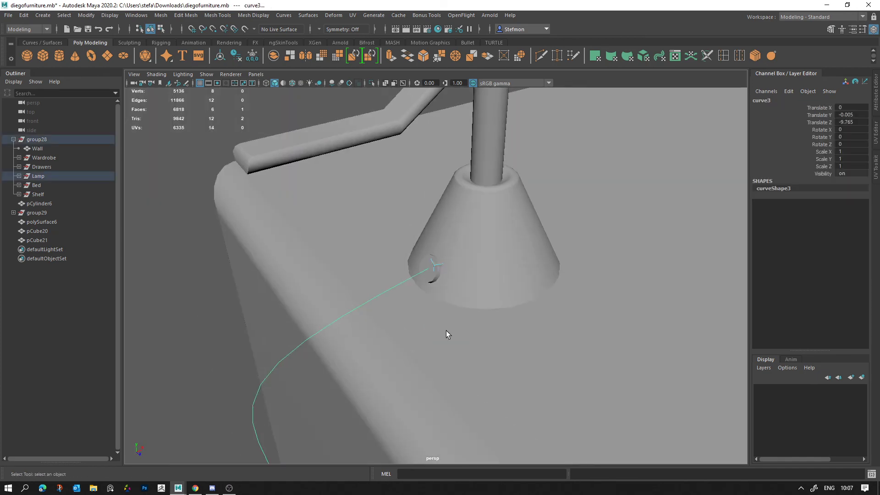
scroll(447, 332, "down", 5)
middle_click_drag(511, 240, 474, 210, "alt")
scroll(526, 216, "down", 5)
left_click(391, 55)
right_click_drag(475, 210, 528, 415, "alt")
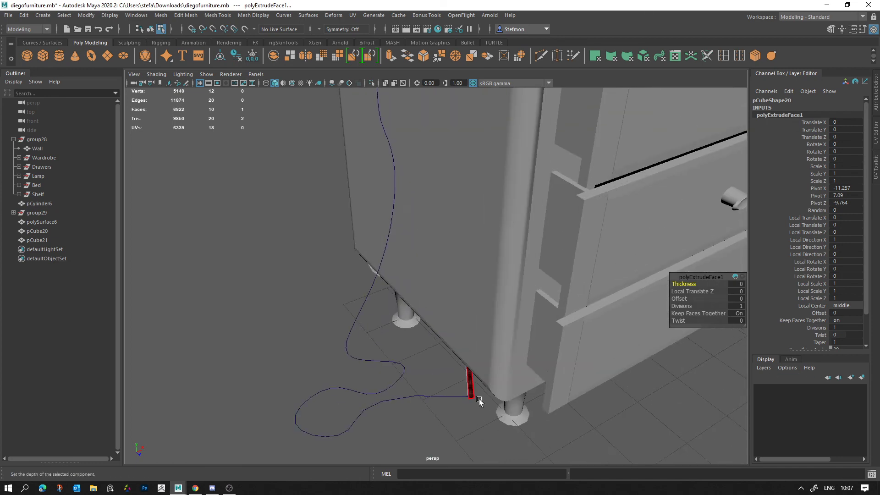
Set the cord extrusion's divisions to 35 so it follows the curve down to the floor
right_click_drag(479, 400, 519, 315, "alt")
middle_click_drag(518, 316, 521, 360, "alt")
left_click_drag(673, 305, 821, 325)
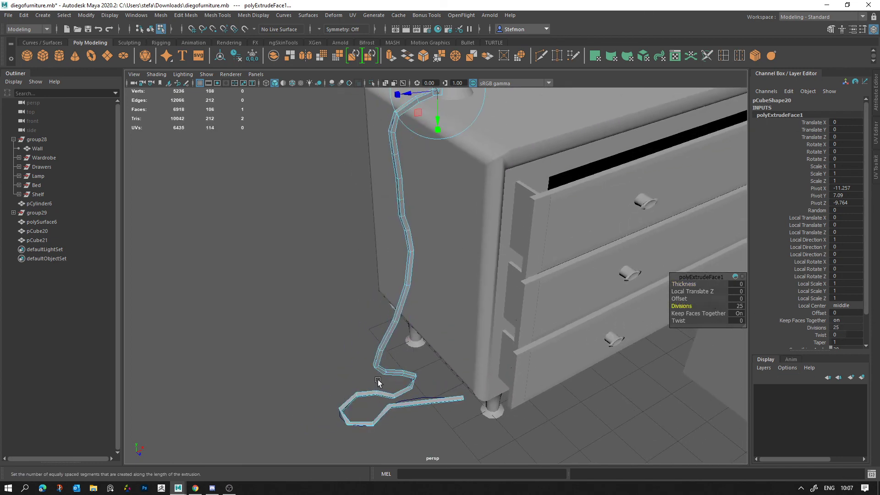
left_click(735, 305)
type("35")
key("Return")
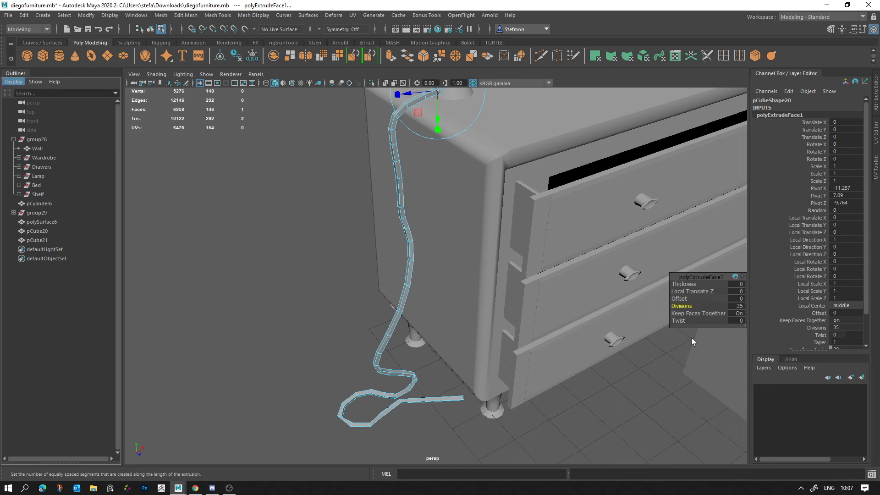
Try to scale the whole extruded cord mesh uniformly from its end at the lamp base
left_click(329, 286)
key("ctrl+z")
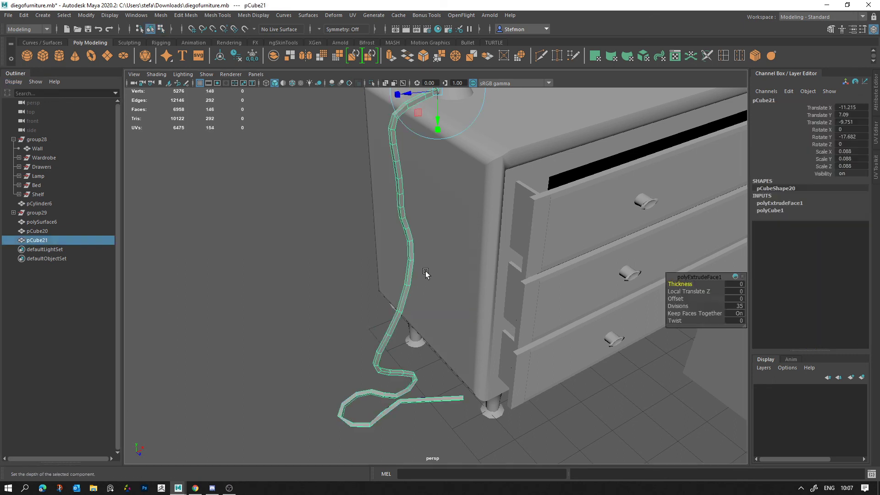
middle_click_drag(426, 274, 417, 322, "alt")
left_click(416, 320)
middle_click_drag(412, 218, 427, 291, "alt")
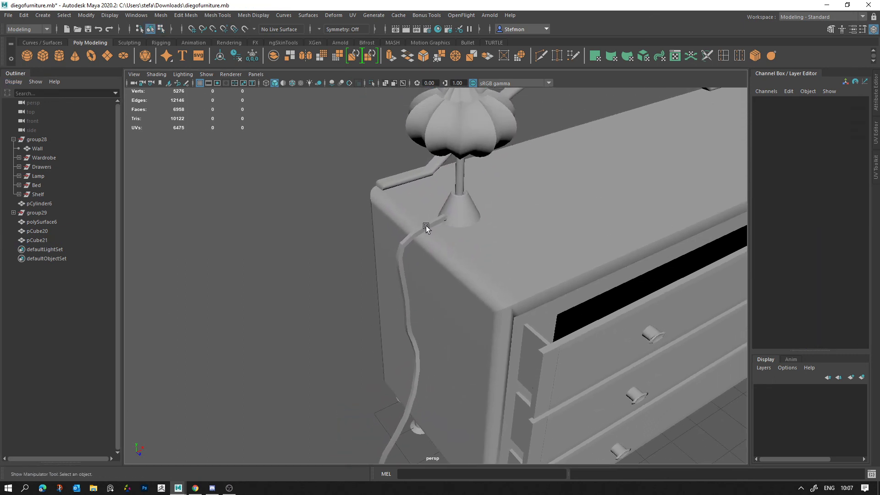
left_click(426, 225)
right_click_drag(453, 239, 524, 263, "alt")
middle_click_drag(525, 263, 525, 370, "alt")
right_click_drag(525, 371, 678, 381, "alt")
left_click_drag(503, 298, 3, 344, "alt")
key("r")
key("ctrl+z")
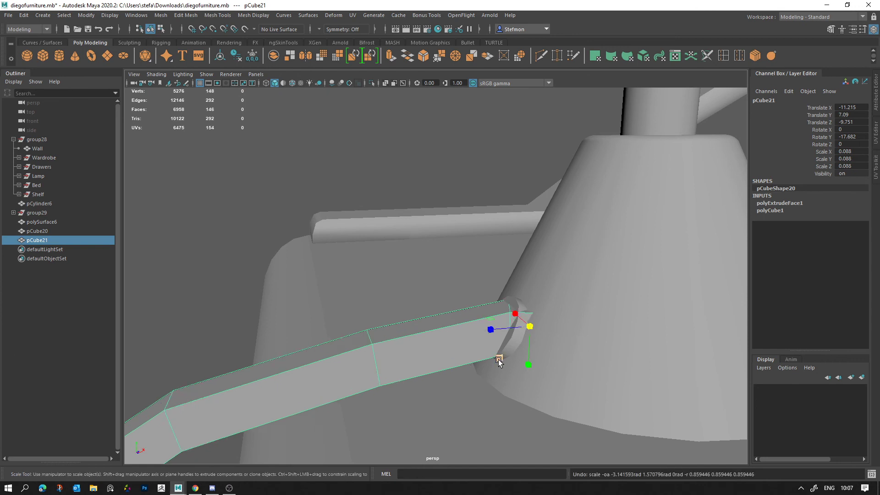
left_click_drag(499, 360, 520, 346, "alt")
left_click_drag(502, 337, 514, 327)
key("ctrl+z")
right_click_drag(609, 362, 401, 357, "alt")
middle_click_drag(442, 319, 478, 270, "alt")
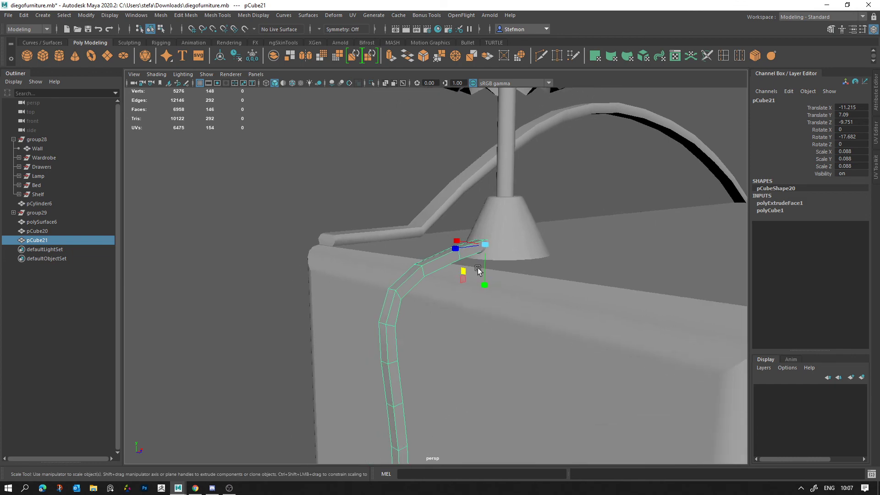
right_click_drag(497, 345, 424, 294, "alt")
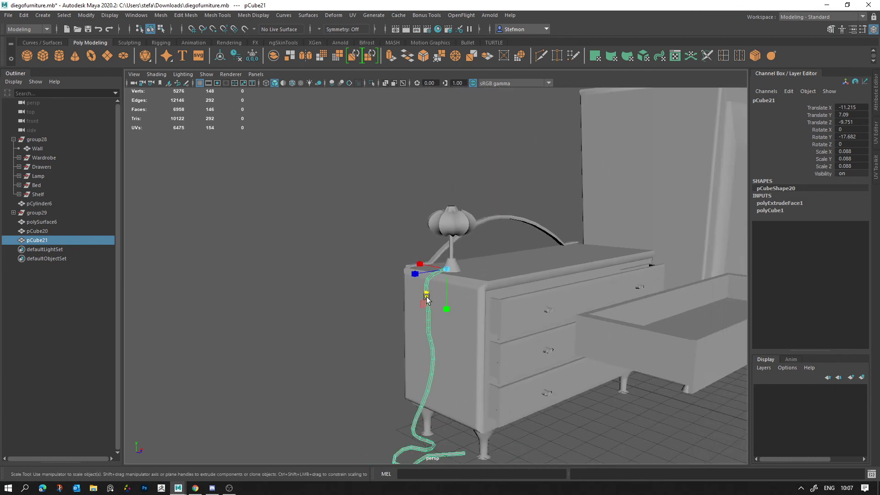
left_click_drag(426, 294, 431, 292)
key("ctrl+z")
Undo the cord extrusion so only the small cube and the cord curve remain at the lamp base
right_click_drag(495, 321, 629, 310, "alt")
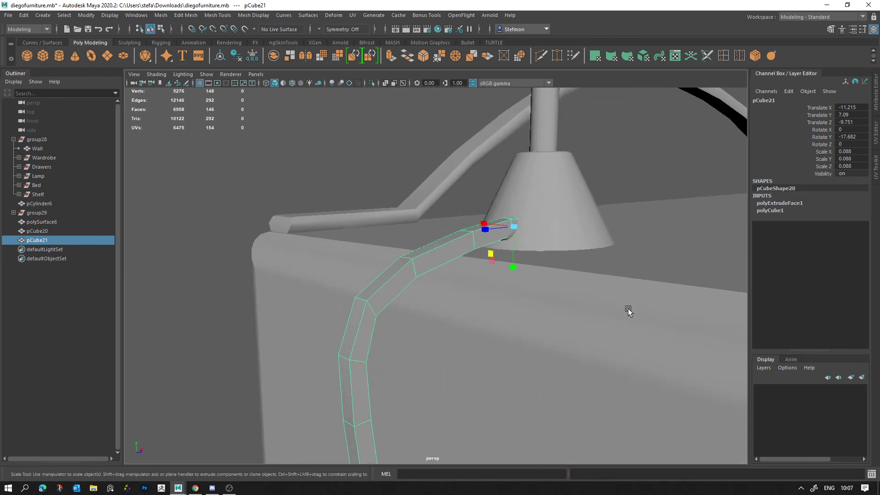
key("alt+d")
key("ctrl+z")
key("ctrl+z")
key("ctrl+z")
key("ctrl+z")
key("ctrl+z")
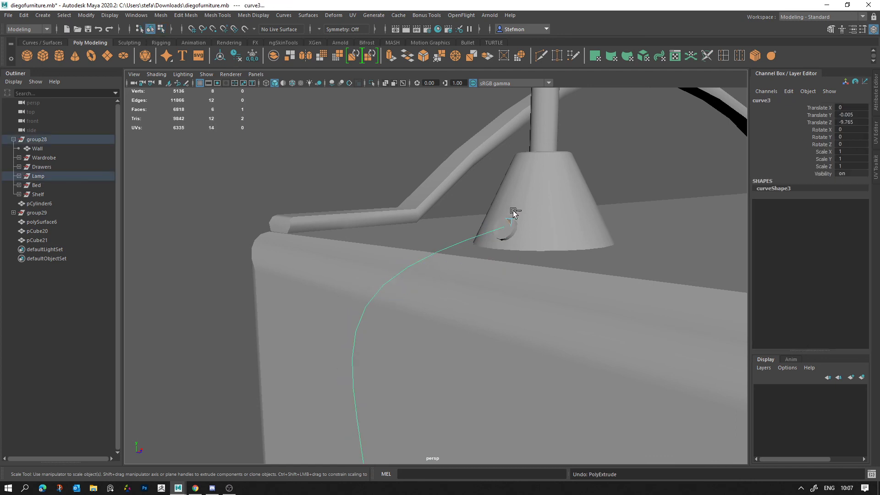
Scale the small cube at the lamp base uniformly to 0.065 and nudge it towards the cord curve's end
left_click(514, 224)
key("q")
left_click(513, 221)
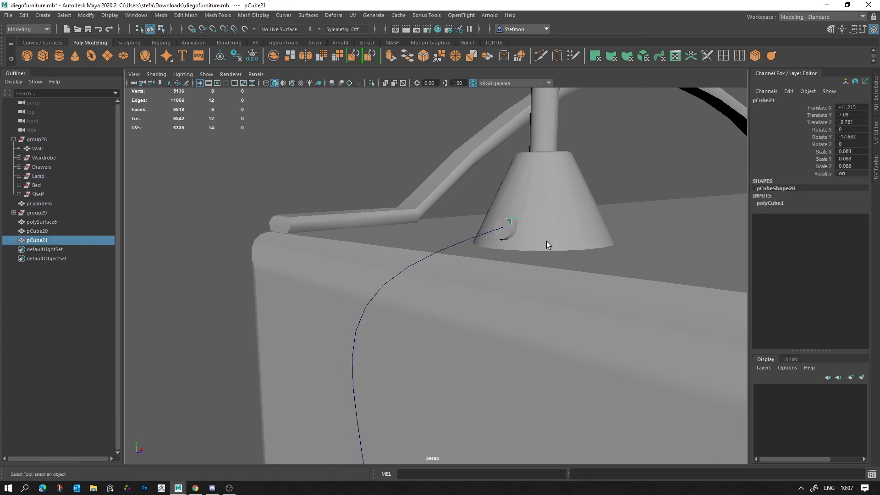
right_click_drag(546, 241, 581, 228, "alt")
middle_click_drag(581, 228, 511, 349, "alt")
key("r")
left_click_drag(519, 306, 492, 315)
key("w")
key("q")
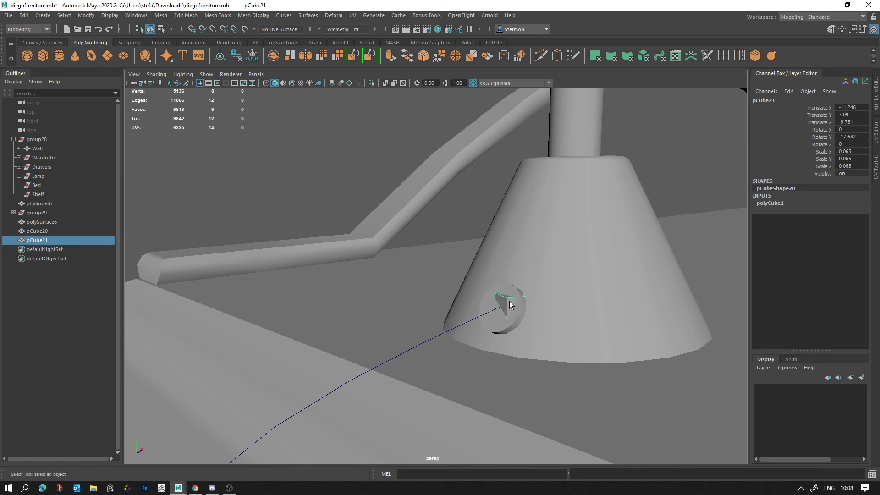
Shrink the small cube further to a uniform scale of 0.047 and align it with the curve's upper end
right_click_drag(507, 306, 508, 235)
key("r")
left_click_drag(511, 306, 495, 312)
key("w")
key("q")
Extrude the small cube's face that points towards the cord along the lamp cord curve with 35 divisions
right_click_drag(504, 309, 502, 271)
left_click(499, 310)
left_click(366, 369)
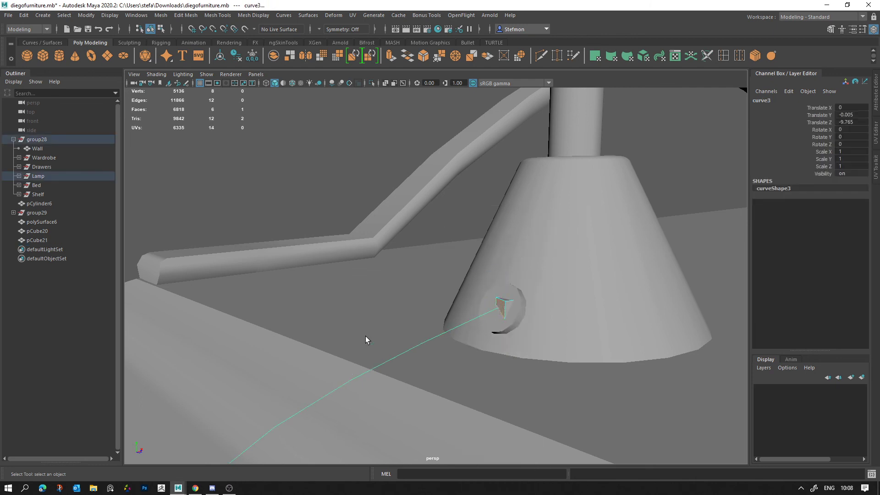
left_click(391, 56)
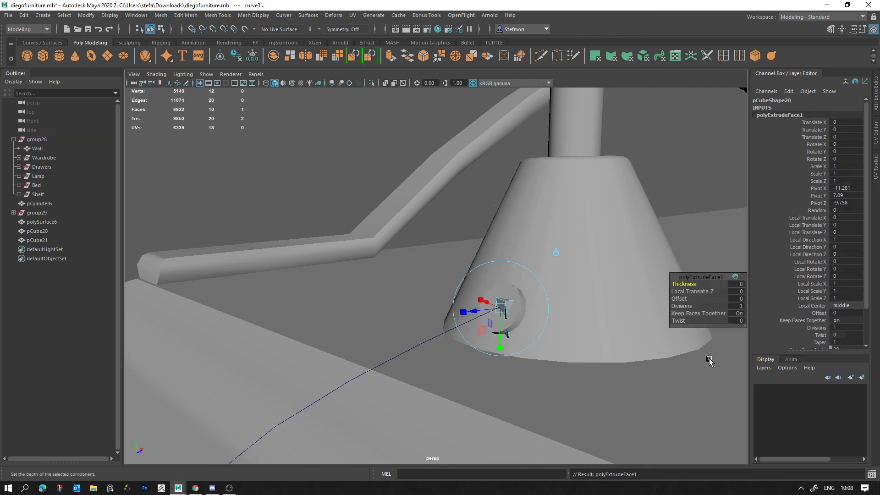
left_click(735, 305)
type("35")
key("Return")
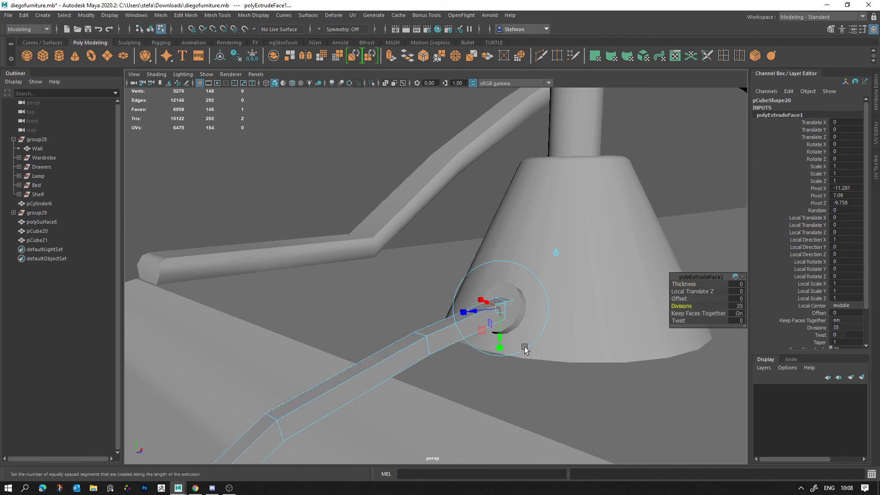
Soften all edges of the extruded cord mesh
right_click_drag(524, 350, 275, 294, "alt")
middle_click_drag(400, 316, 401, 248, "alt")
left_click(401, 248)
left_click_drag(423, 248, 393, 391, "alt")
left_click(390, 392)
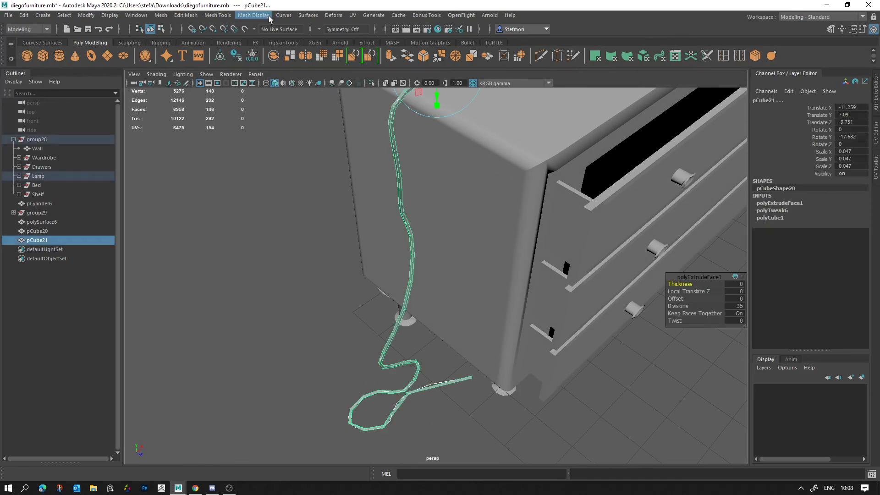
left_click(254, 15)
left_click(273, 97)
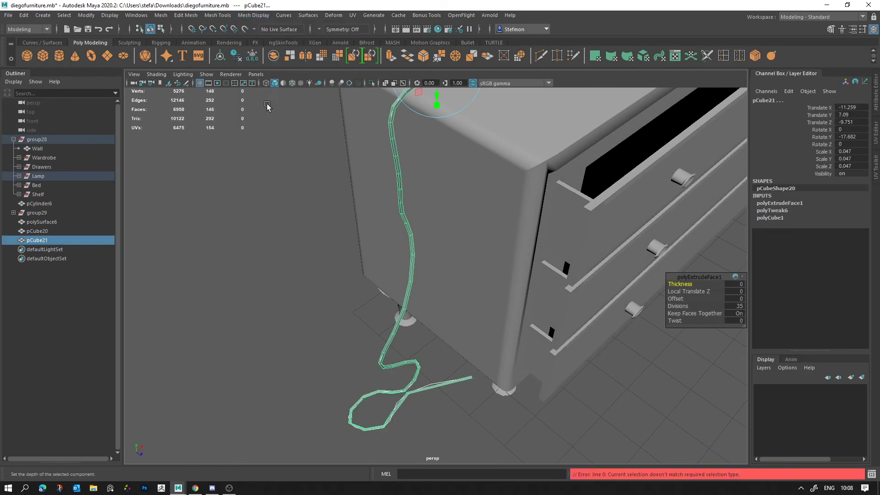
left_click(328, 248)
left_click_drag(389, 317, 377, 277, "alt")
left_click(388, 349)
key("g")
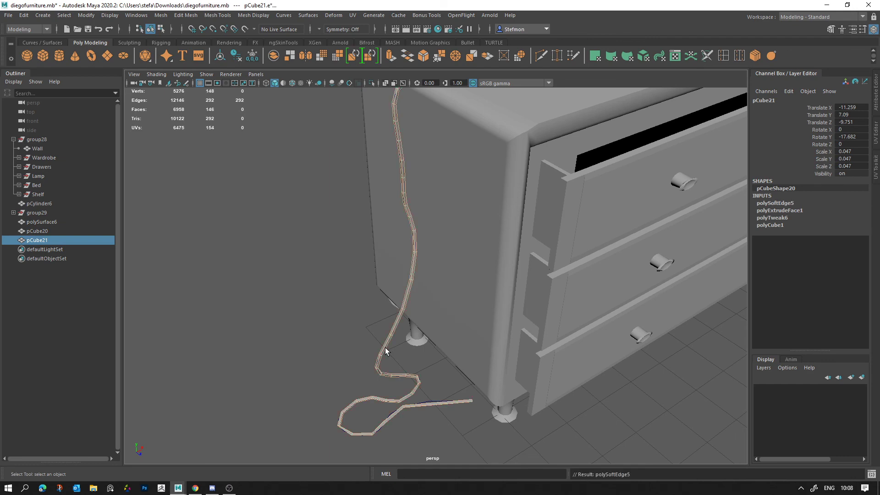
left_click(403, 348)
right_click_drag(403, 348, 351, 265, "alt")
middle_click_drag(374, 245, 381, 317, "alt")
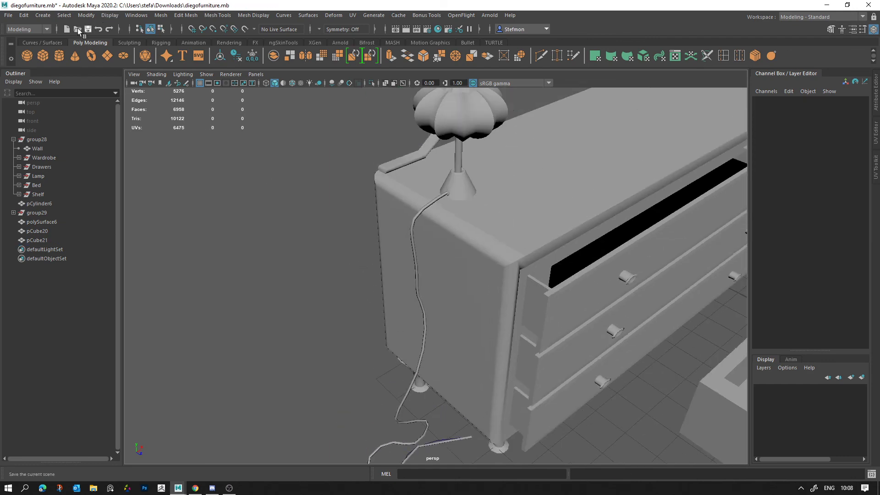
Try to pull the cord curve's control vertex above the floor loop outwards, and undo the move
middle_click_drag(343, 353, 326, 251, "alt")
right_click_drag(326, 251, 535, 401, "alt")
middle_click_drag(392, 340, 453, 266, "alt")
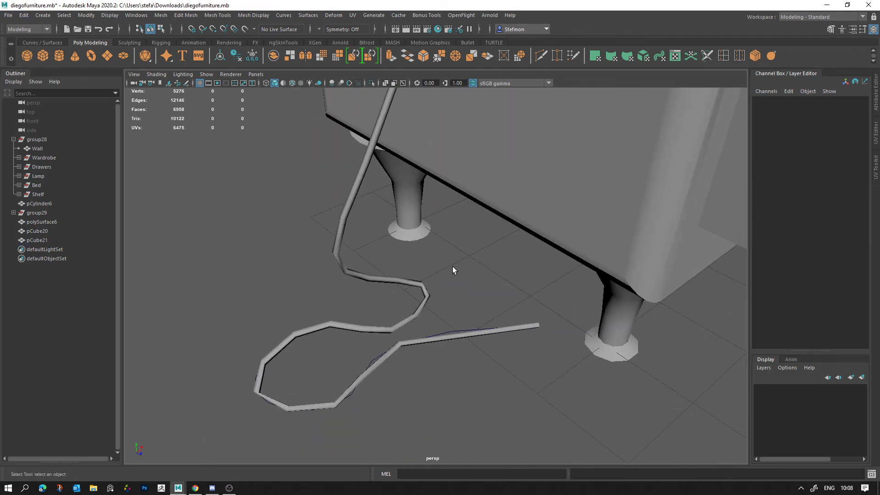
left_click(448, 332)
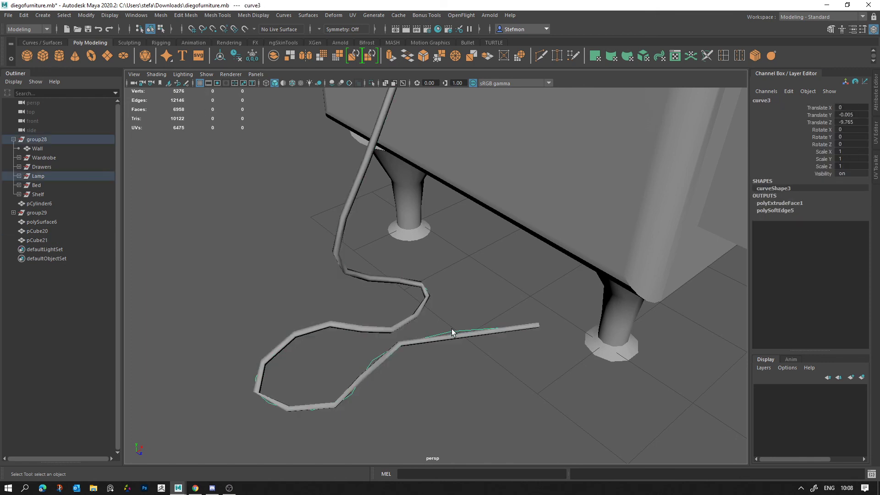
right_click_drag(471, 299, 438, 258)
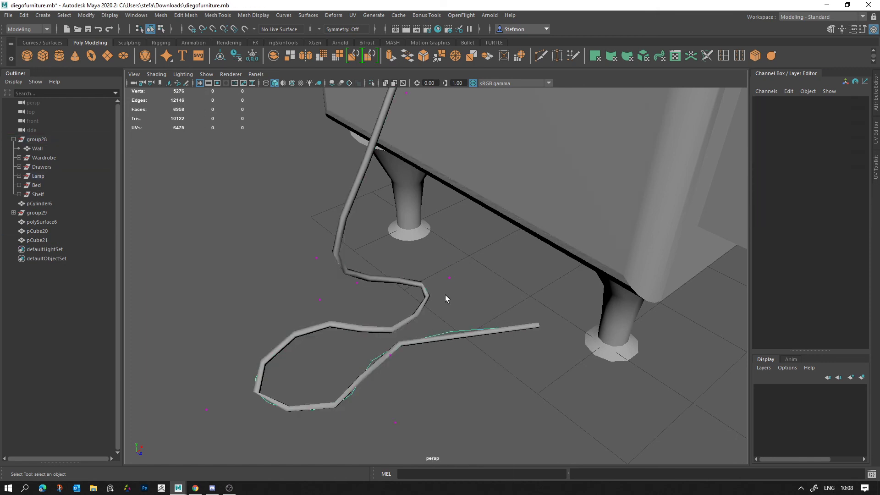
left_click_drag(292, 308, 331, 277)
right_click_drag(419, 345, 267, 227, "alt")
middle_click_drag(443, 256, 361, 278, "alt")
key("w")
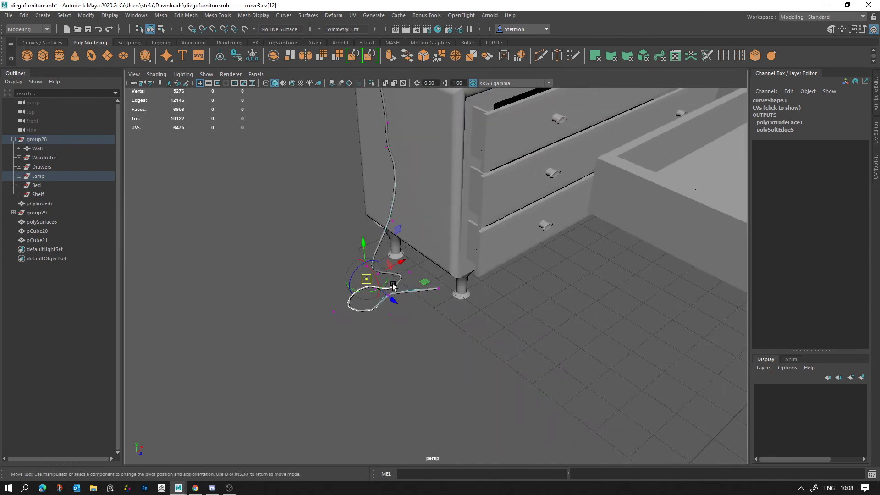
left_click_drag(361, 278, 304, 253)
key("ctrl+z")
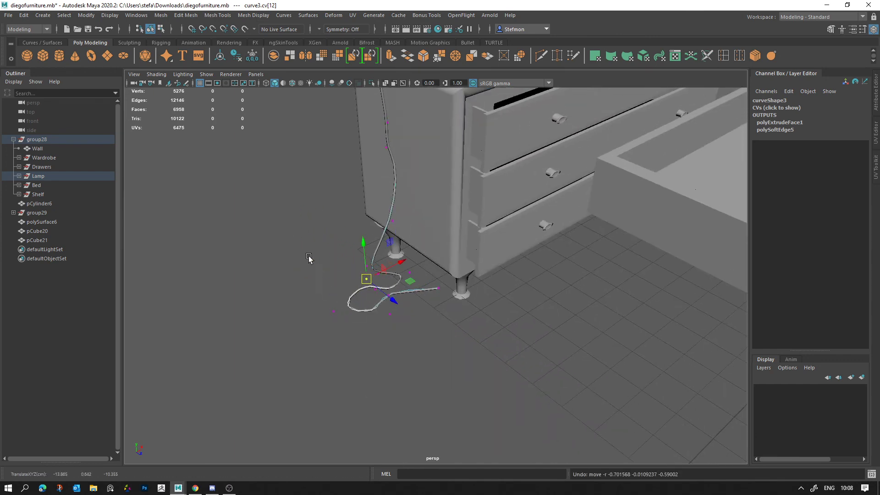
Try again to move the control vertex above the floor loop from a closer view, and undo it
right_click_drag(308, 260, 357, 271, "alt")
middle_click_drag(358, 270, 501, 274, "alt")
right_click_drag(501, 274, 527, 296, "alt")
left_click_drag(468, 275, 335, 230)
key("ctrl+z")
left_click(544, 362)
left_click(541, 363)
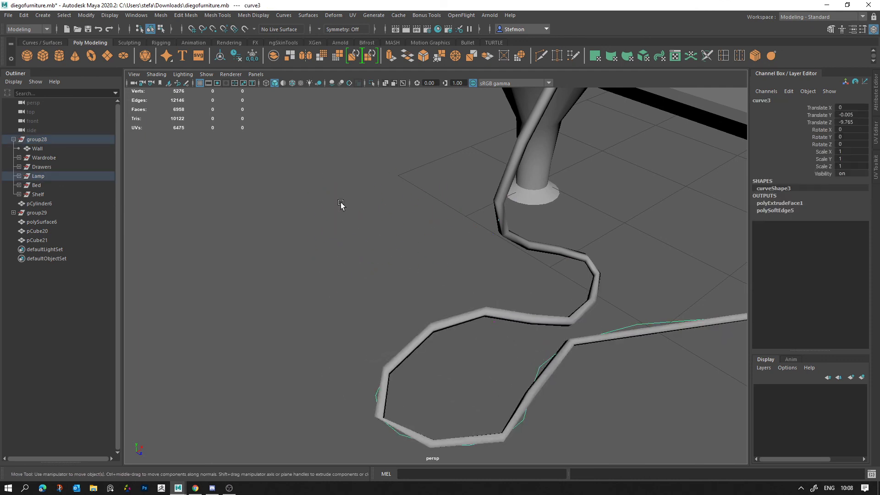
right_click_drag(341, 202, 310, 200)
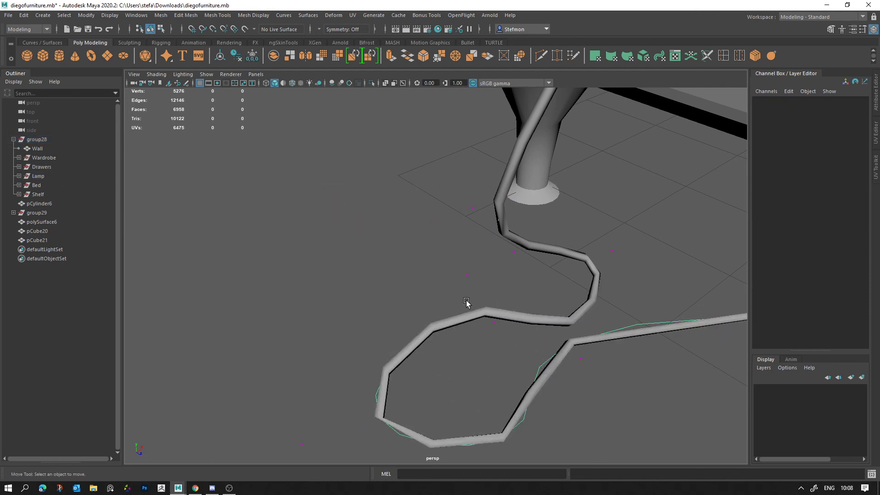
left_click(467, 276)
left_click_drag(474, 294, 328, 278)
key("ctrl+z")
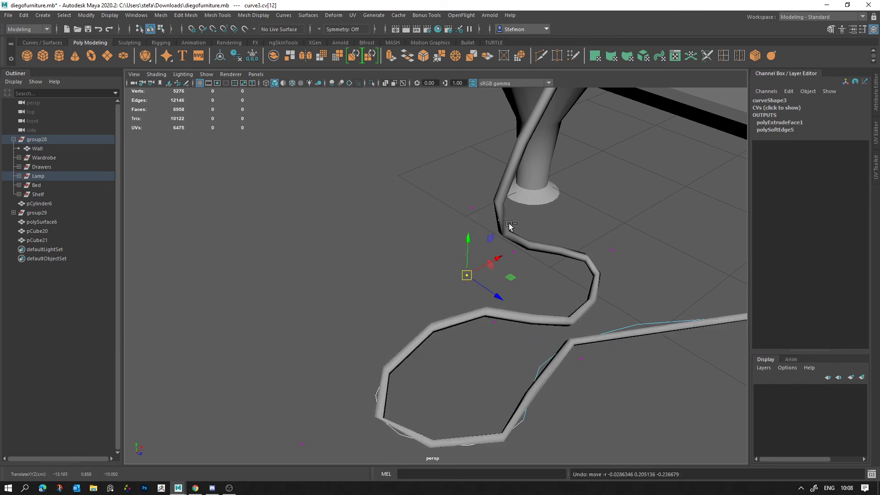
Try to move the curve's control vertex at the bend beside the drawers' leg, undo it and deselect the curve
key("q")
left_click(472, 209)
key("w")
left_click_drag(472, 209, 488, 226)
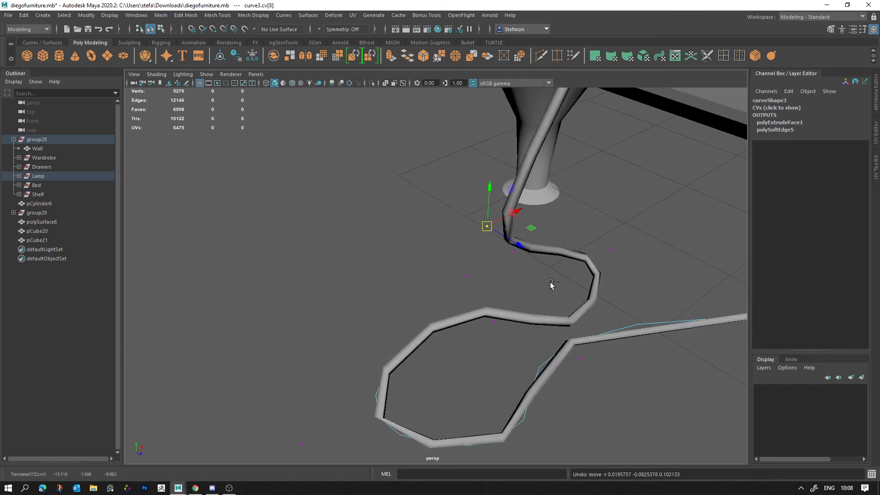
key("ctrl+z")
scroll(501, 228, "down", 4)
left_click(500, 236)
Delete the construction history of all objects in the scene and select the cord mesh to check it
middle_click_drag(465, 229, 451, 390, "alt")
scroll(452, 393, "down", 5)
scroll(417, 202, "up", 5)
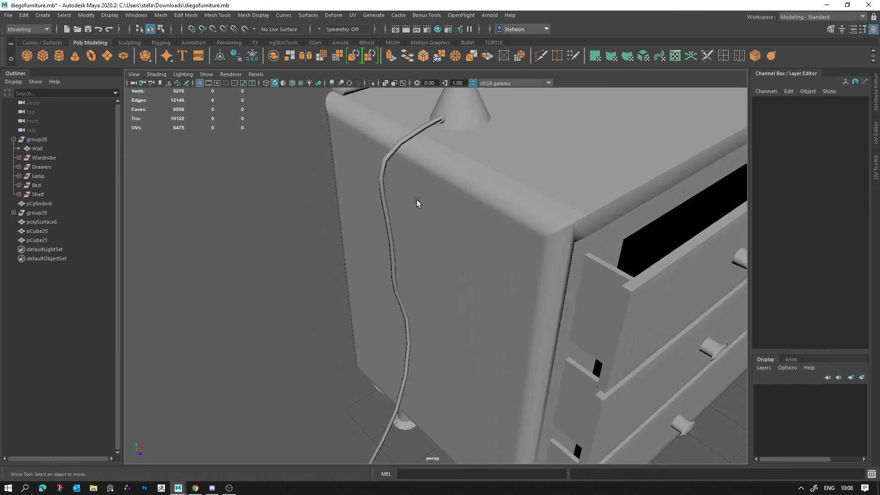
middle_click_drag(417, 202, 407, 262, "alt")
left_click(23, 15)
mouse_move(75, 132)
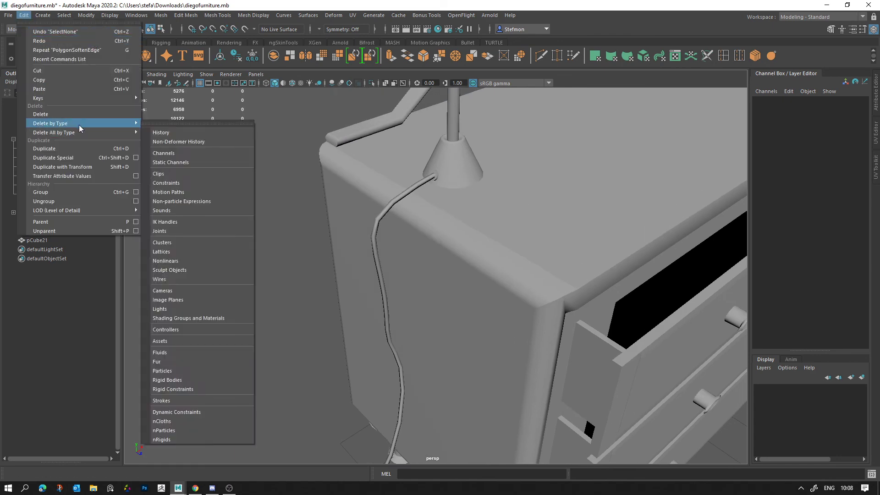
left_click(208, 132)
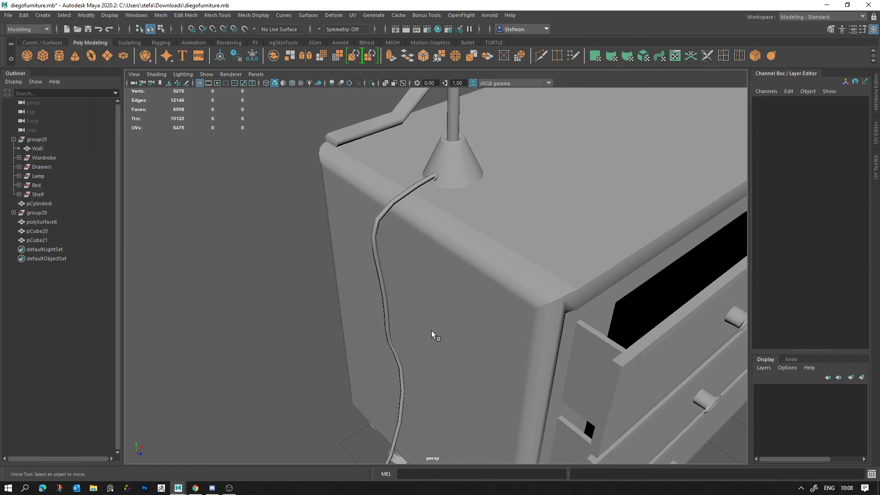
middle_click_drag(431, 331, 479, 101, "alt")
scroll(417, 260, "up", 5)
left_click(416, 210)
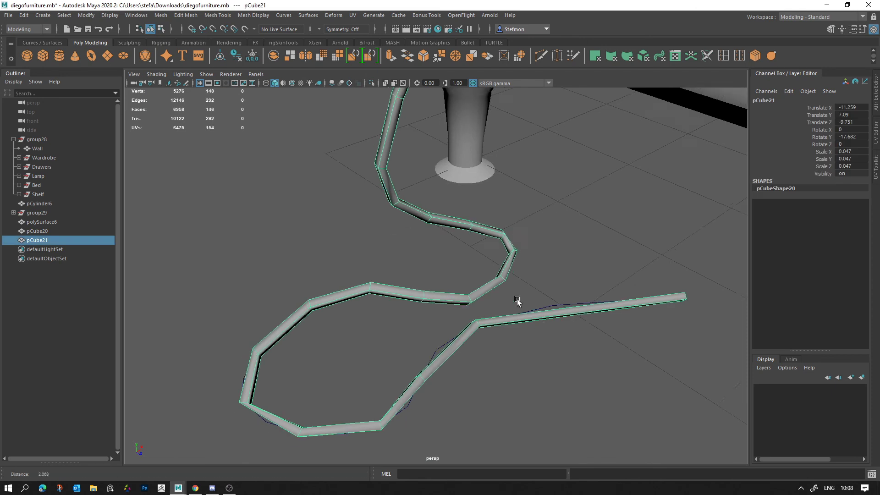
Try deleting the lamp cord curve, and undo the deletion
scroll(518, 302, "down", 5)
left_click(496, 273)
middle_click_drag(496, 273, 496, 323, "alt")
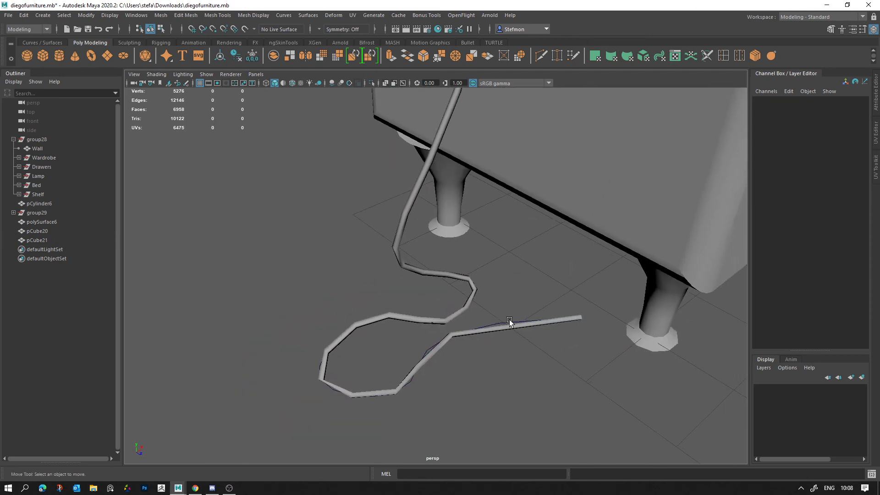
left_click(497, 322)
key("Delete")
scroll(576, 371, "down", 6)
middle_click_drag(472, 275, 451, 442, "alt")
key("ctrl+z")
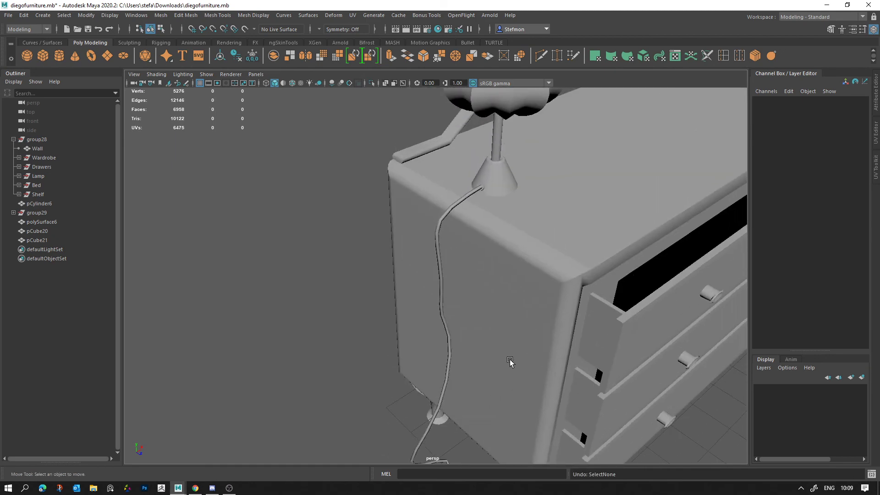
key("ctrl+z")
key("ctrl+z")
key("ctrl+z")
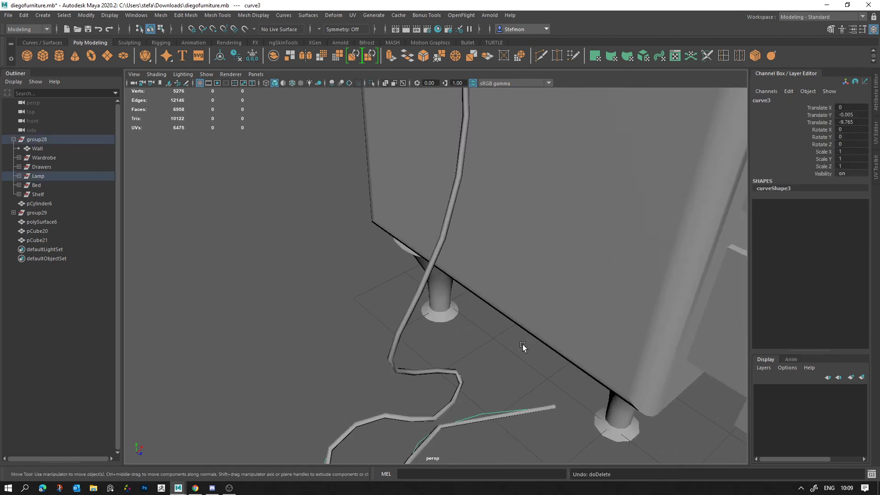
Hide the lamp cord curve so only the cord mesh shows, and clear the selection
key("h")
left_click(529, 395)
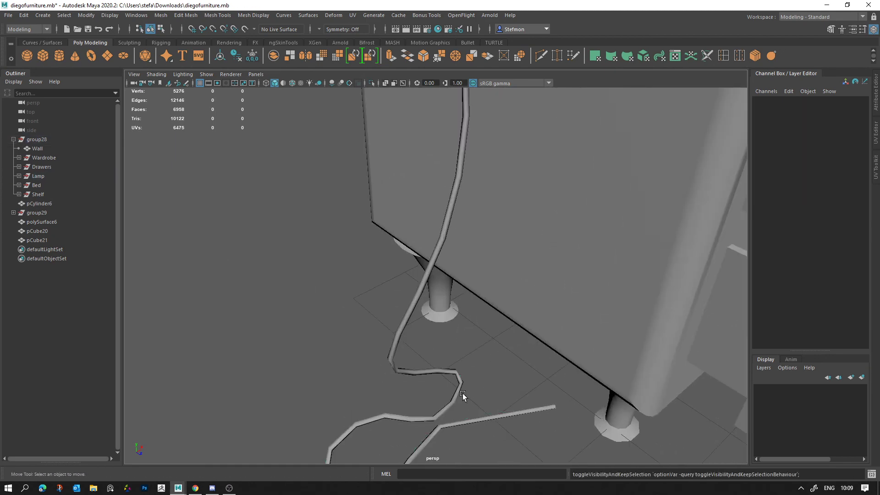
left_click(459, 394)
scroll(509, 362, "down", 6)
left_click(506, 363)
Examine the finished cord on the drawers and the whole furniture scene from farther away
middle_click_drag(498, 332, 470, 397, "alt")
scroll(396, 293, "down", 4)
middle_click_drag(394, 292, 388, 333, "alt")
left_click_drag(387, 333, 450, 321, "alt")
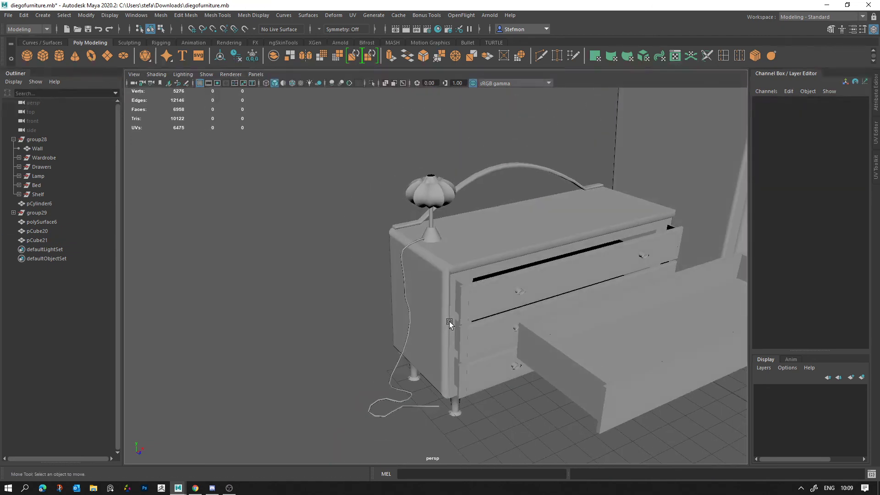
scroll(449, 321, "down", 5)
middle_click_drag(449, 320, 350, 308, "alt")
scroll(351, 307, "down", 4)
left_click_drag(433, 281, 402, 298, "alt")
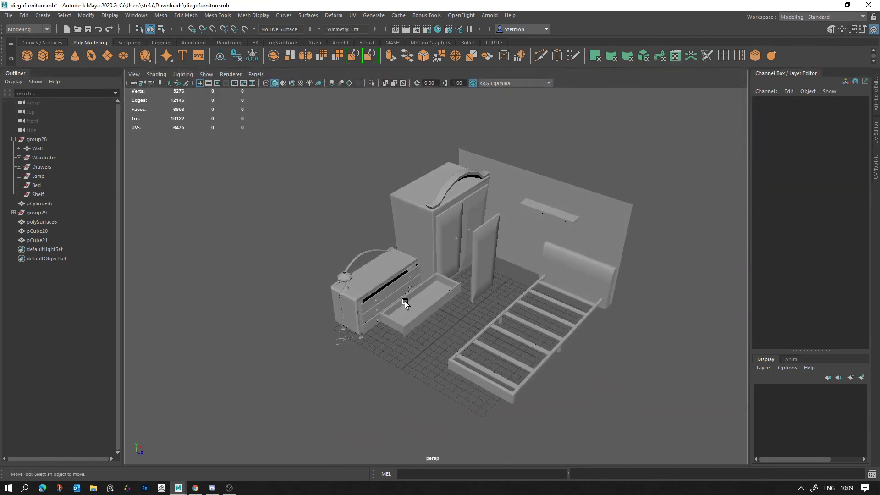